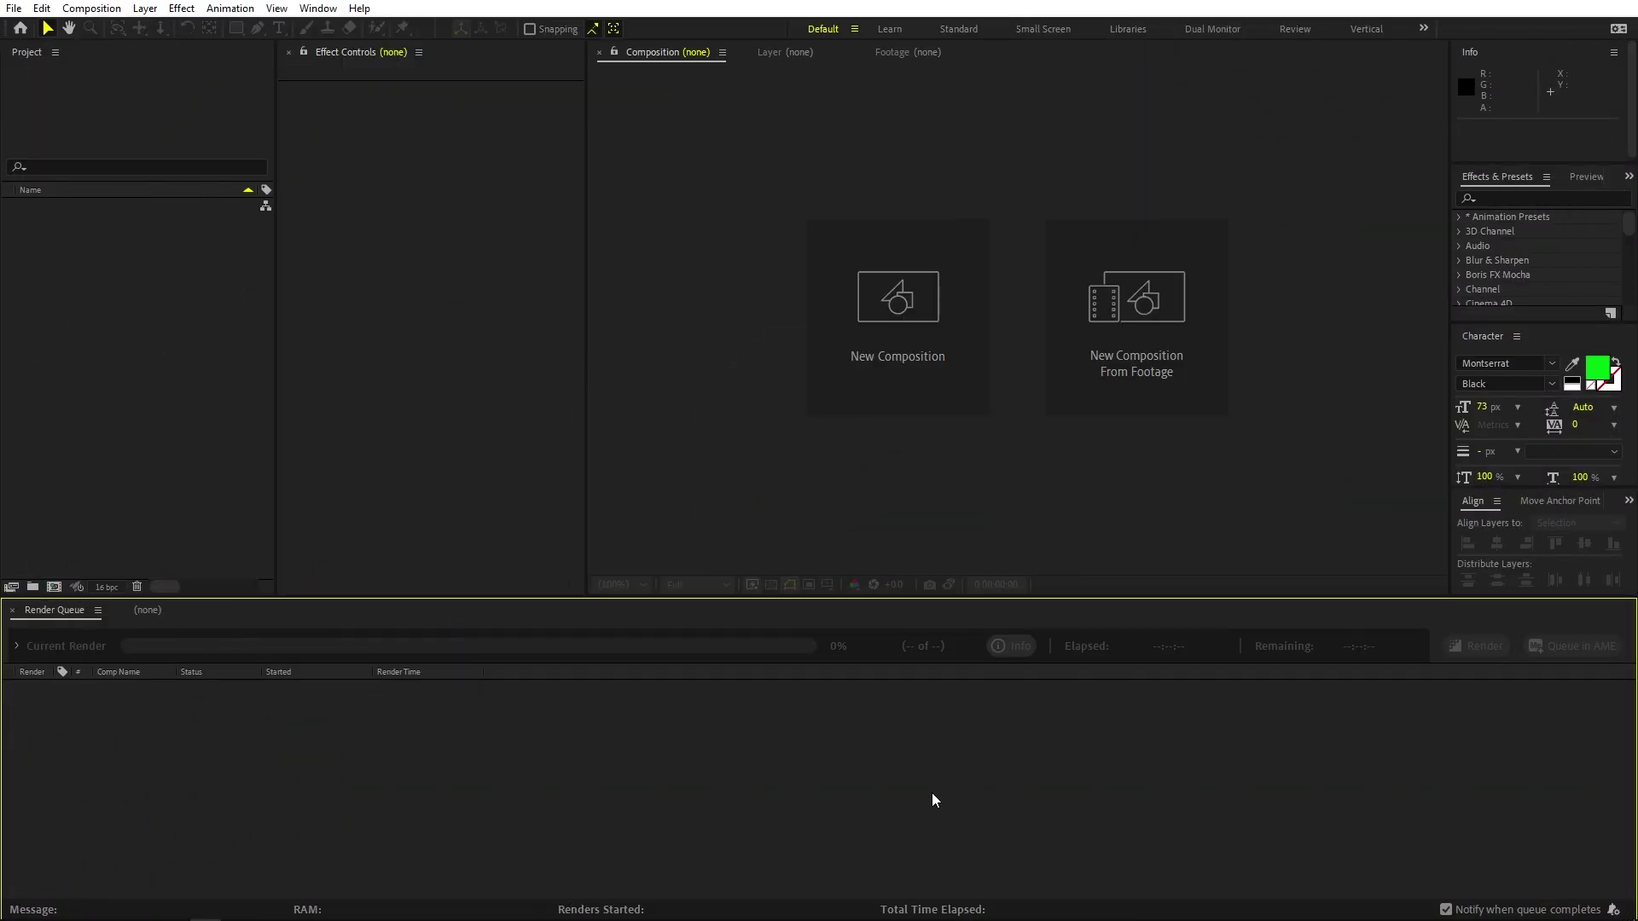
Create a 1920x1080 composition named Main at 30 fps with a 20-second duration.
{"action": "left_click", "coordinate": [92, 8]}
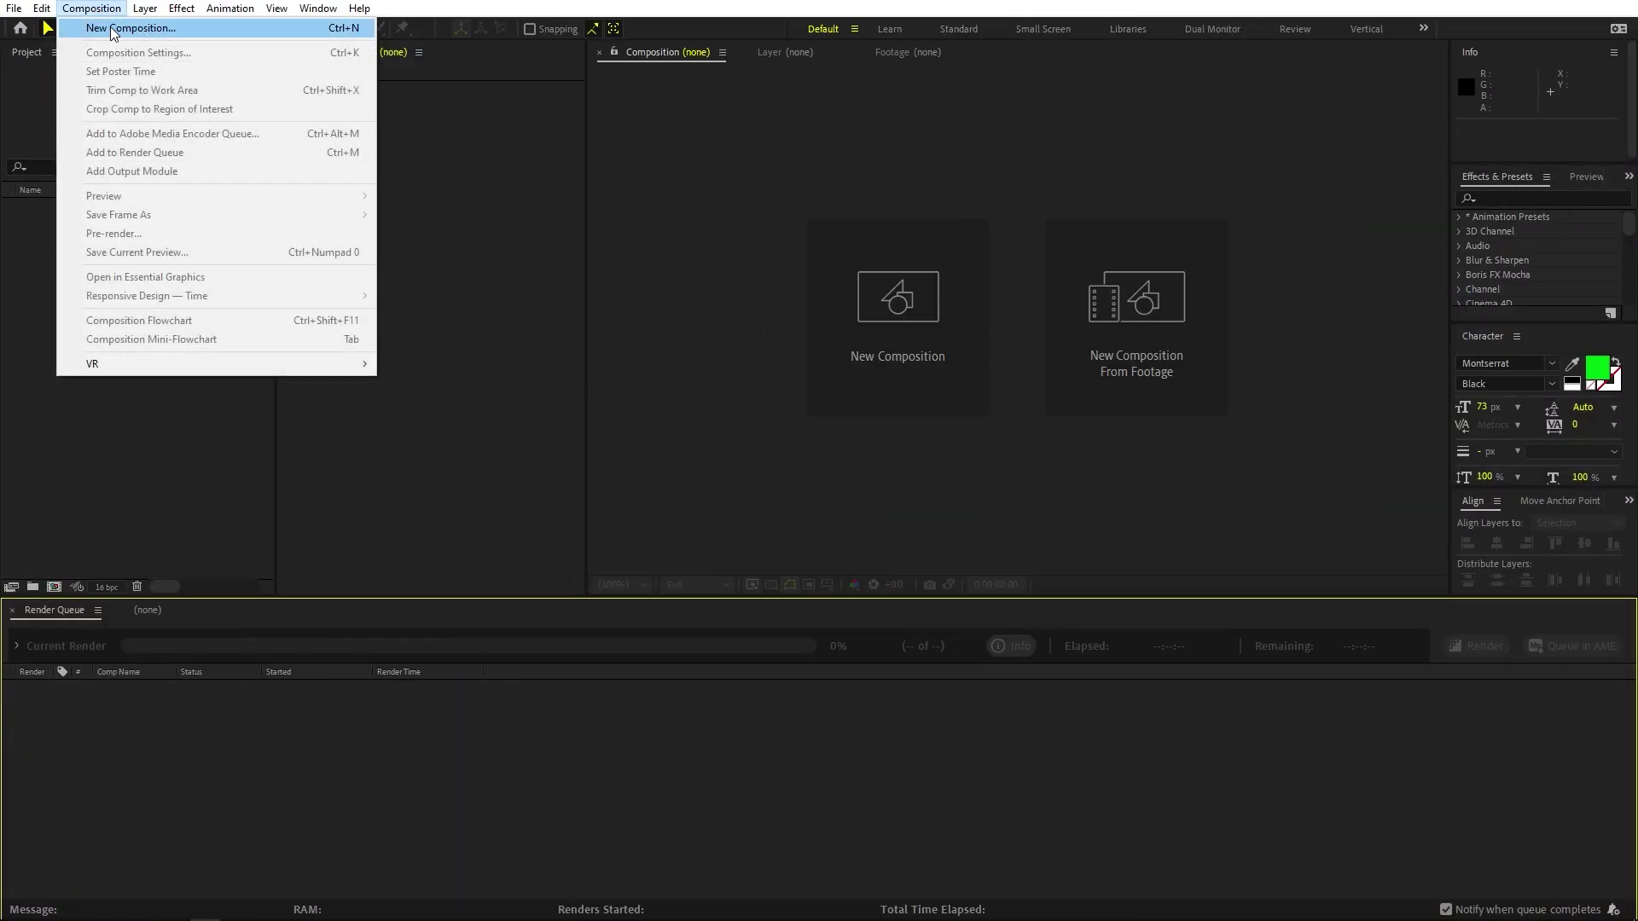
{"action": "left_click", "coordinate": [110, 28]}
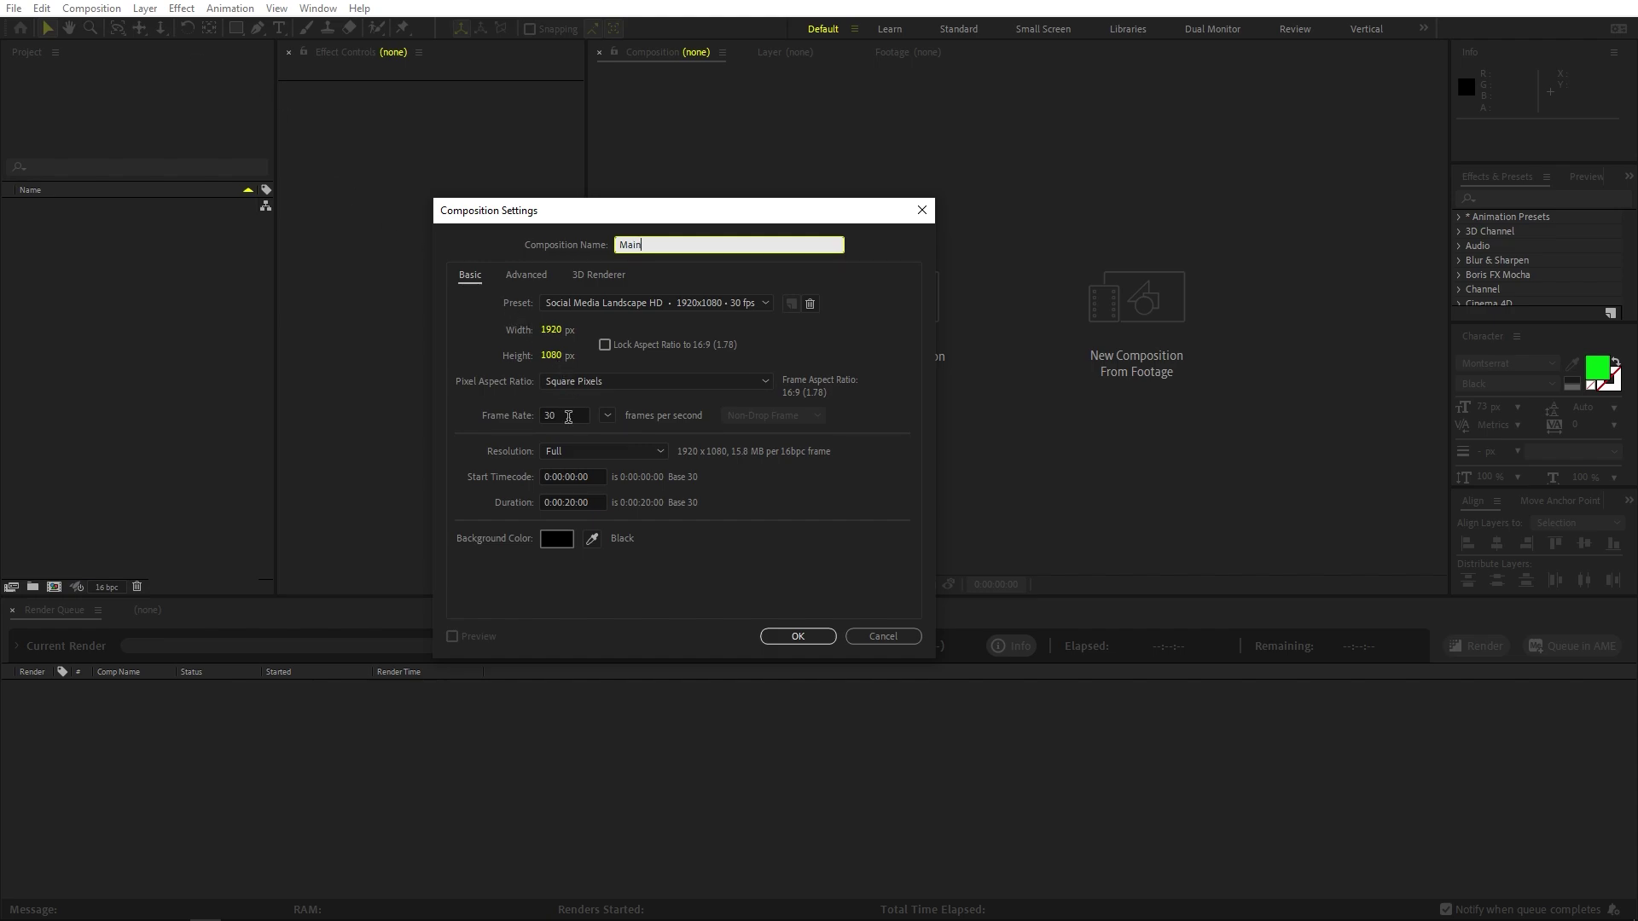
{"action": "left_click", "coordinate": [803, 639]}
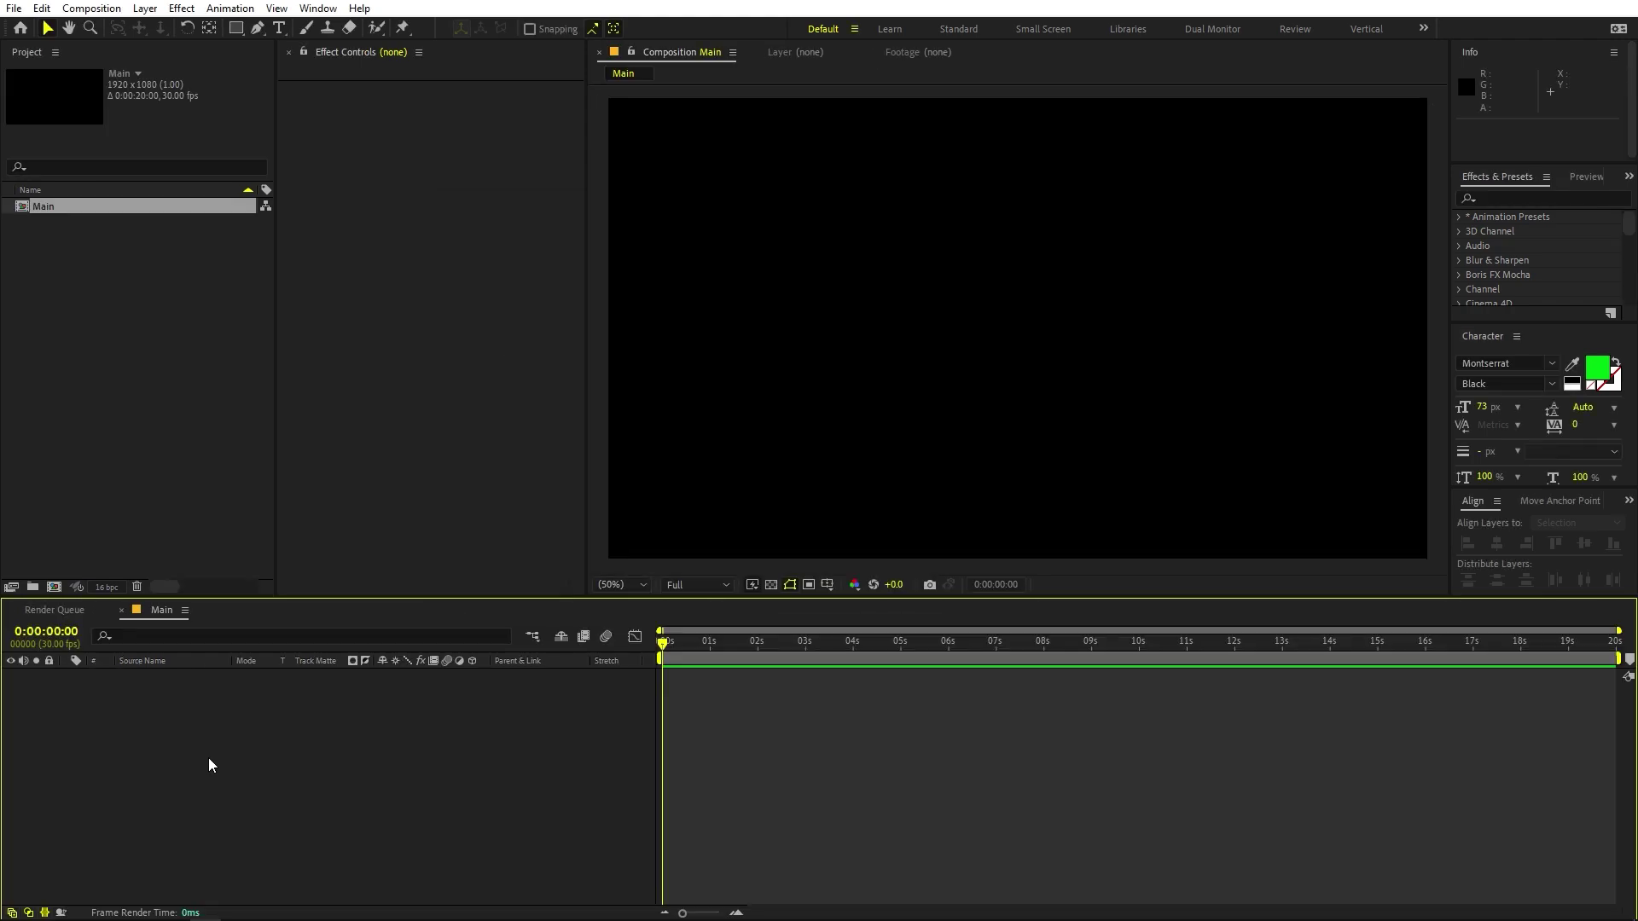
Add a composition-sized solid layer in a light off-white colour as the background.
{"action": "right_click", "coordinate": [249, 809]}
{"action": "mouse_move", "coordinate": [264, 601]}
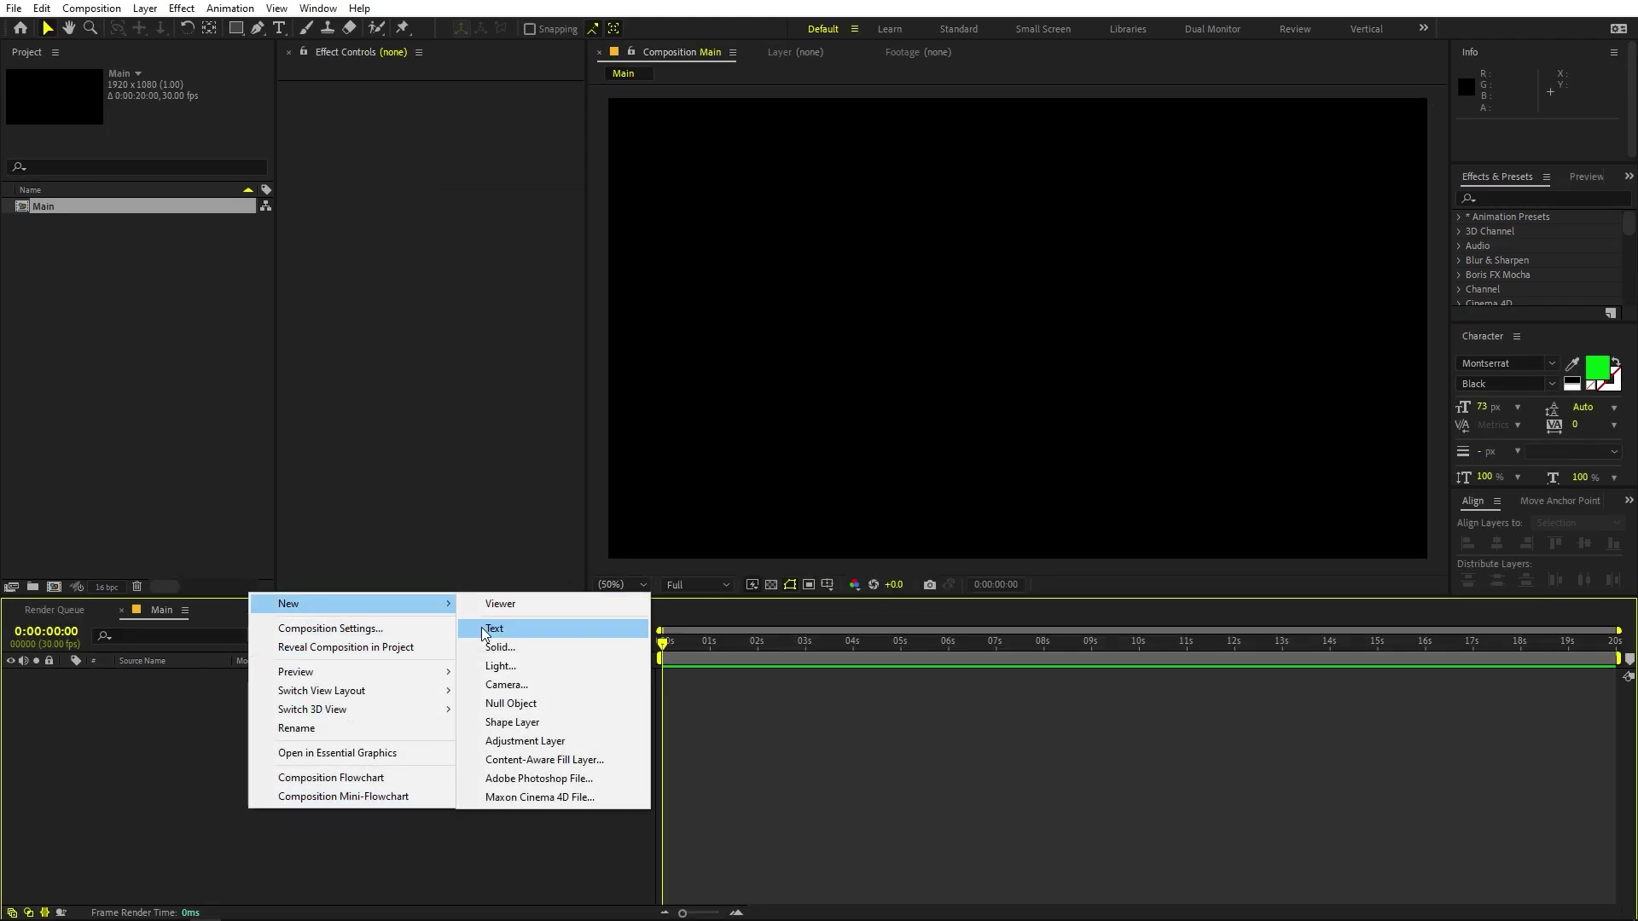
{"action": "left_click", "coordinate": [512, 648]}
{"action": "left_click", "coordinate": [499, 448]}
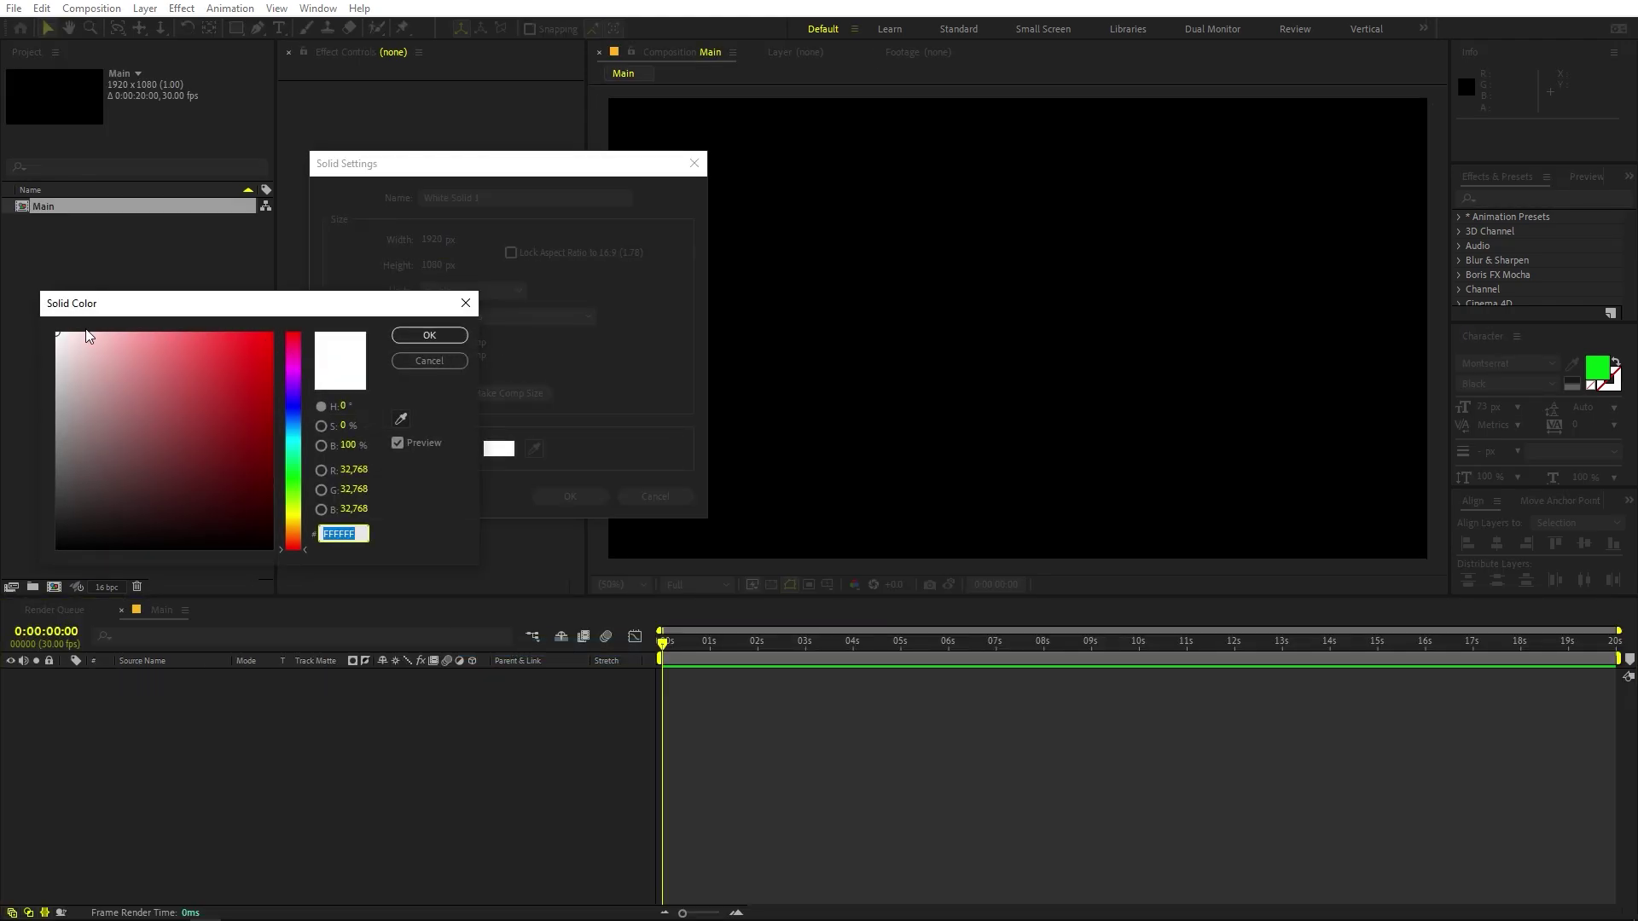
{"action": "left_click_drag", "start_coordinate": [59, 339], "coordinate": [48, 347]}
{"action": "left_click", "coordinate": [430, 335]}
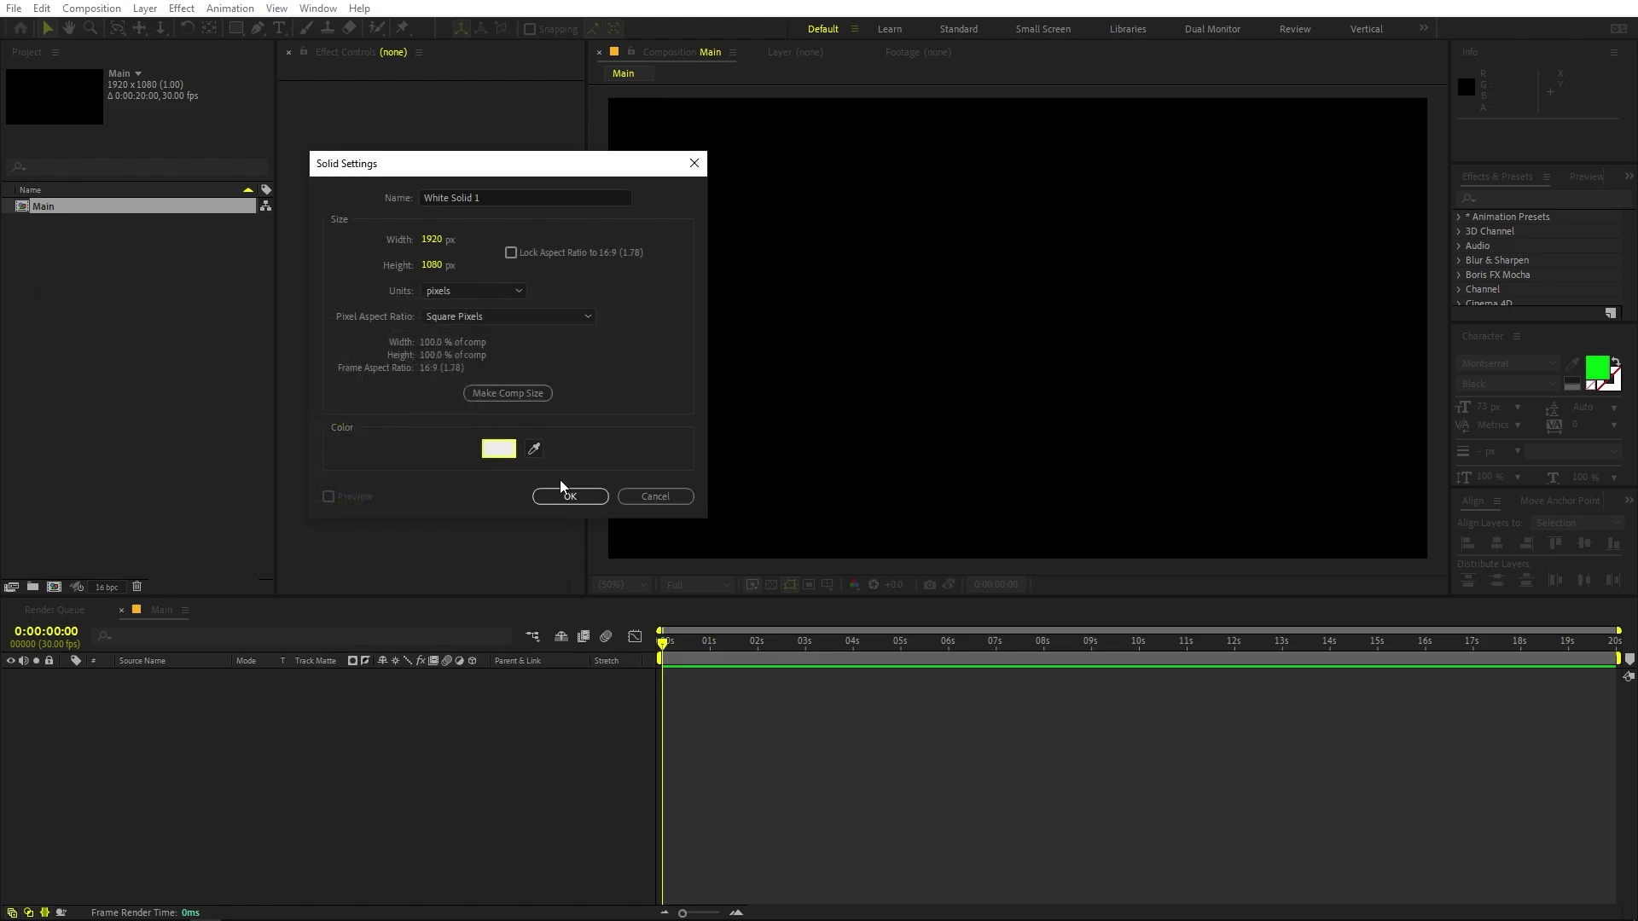
{"action": "left_click", "coordinate": [563, 495]}
{"action": "left_click", "coordinate": [495, 762]}
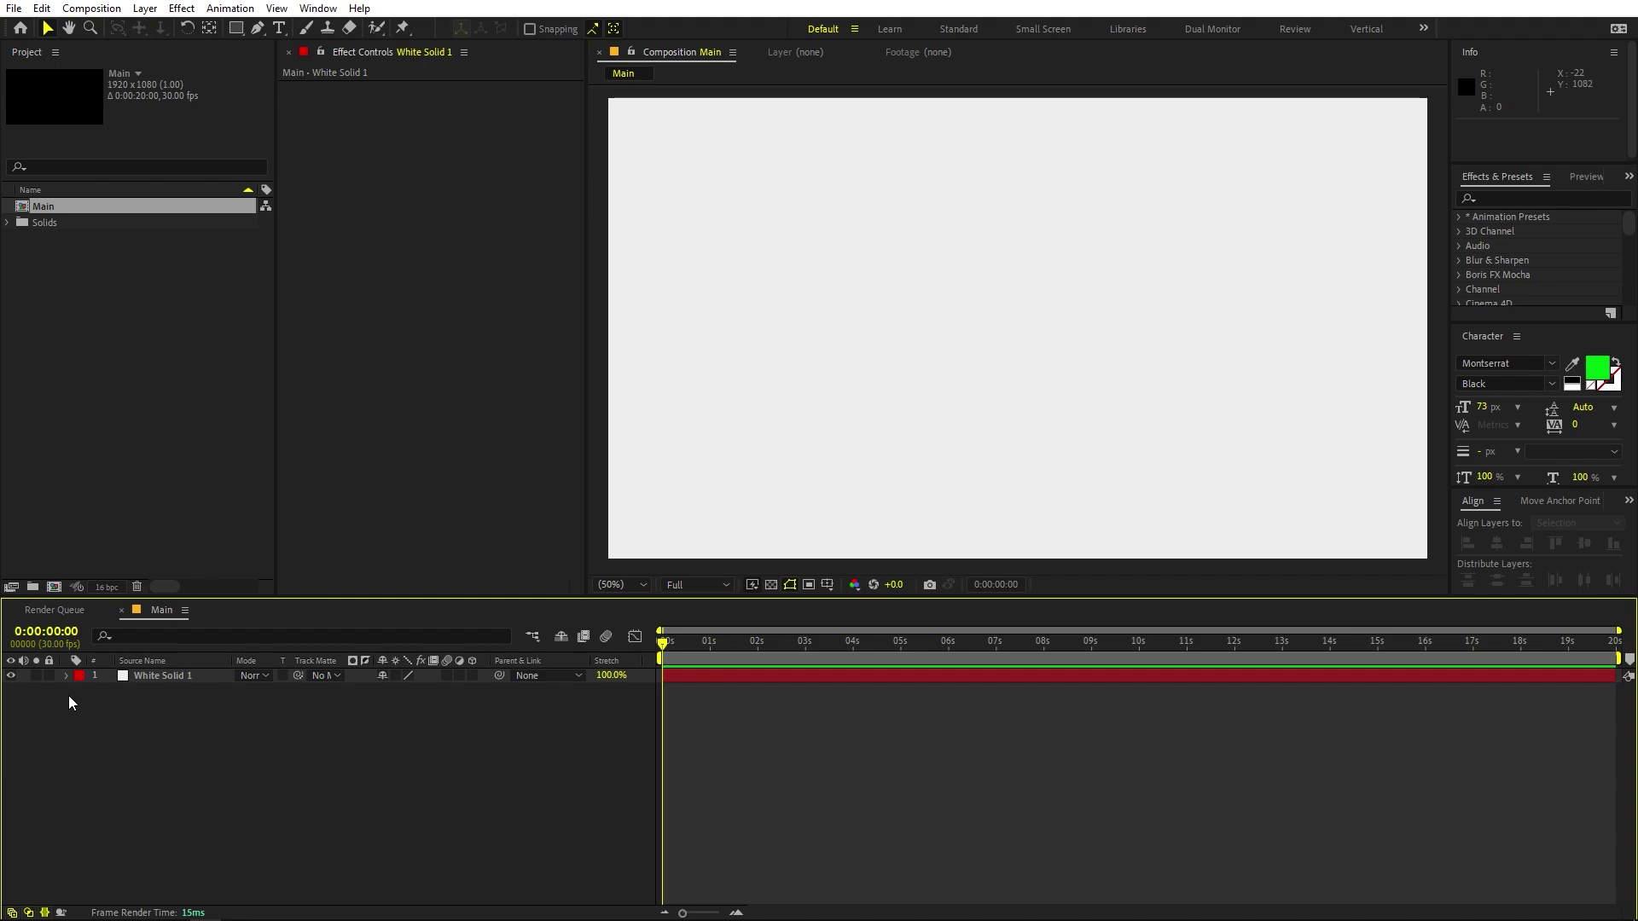
Lock the background solid layer so it cannot be selected in the composition.
{"action": "left_click", "coordinate": [49, 676]}
{"action": "left_click_drag", "start_coordinate": [957, 252], "coordinate": [1125, 426]}
{"action": "left_click_drag", "start_coordinate": [1128, 305], "coordinate": [964, 406]}
{"action": "left_click", "coordinate": [116, 369]}
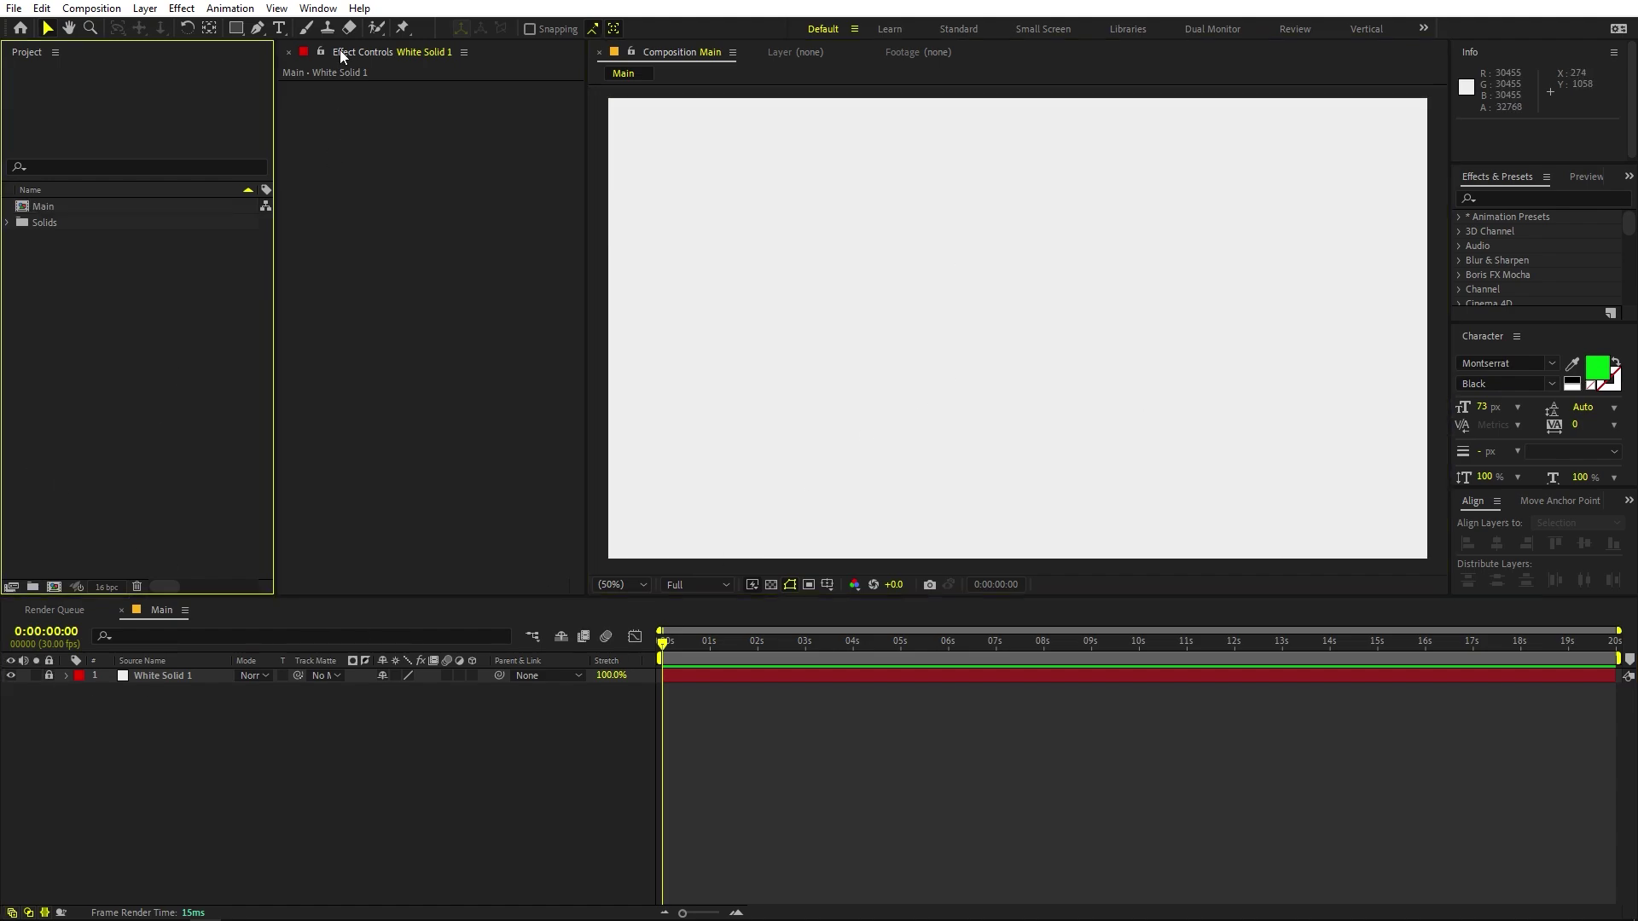
Add a text layer reading "animating" in the composition.
{"action": "left_click", "coordinate": [278, 31]}
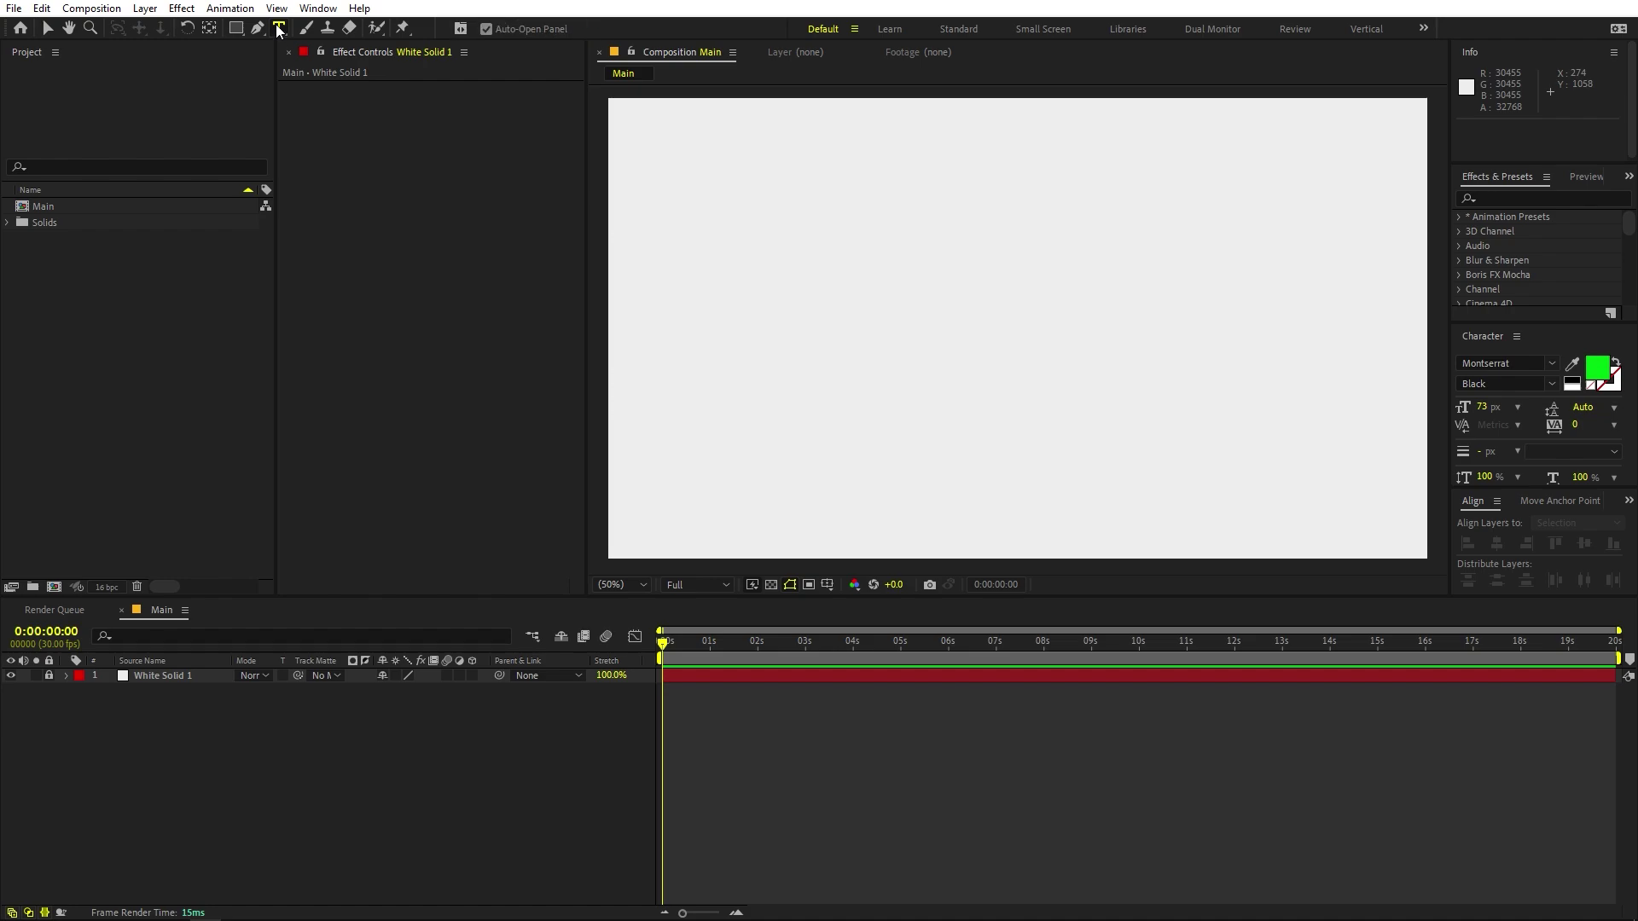
{"action": "left_click", "coordinate": [917, 332]}
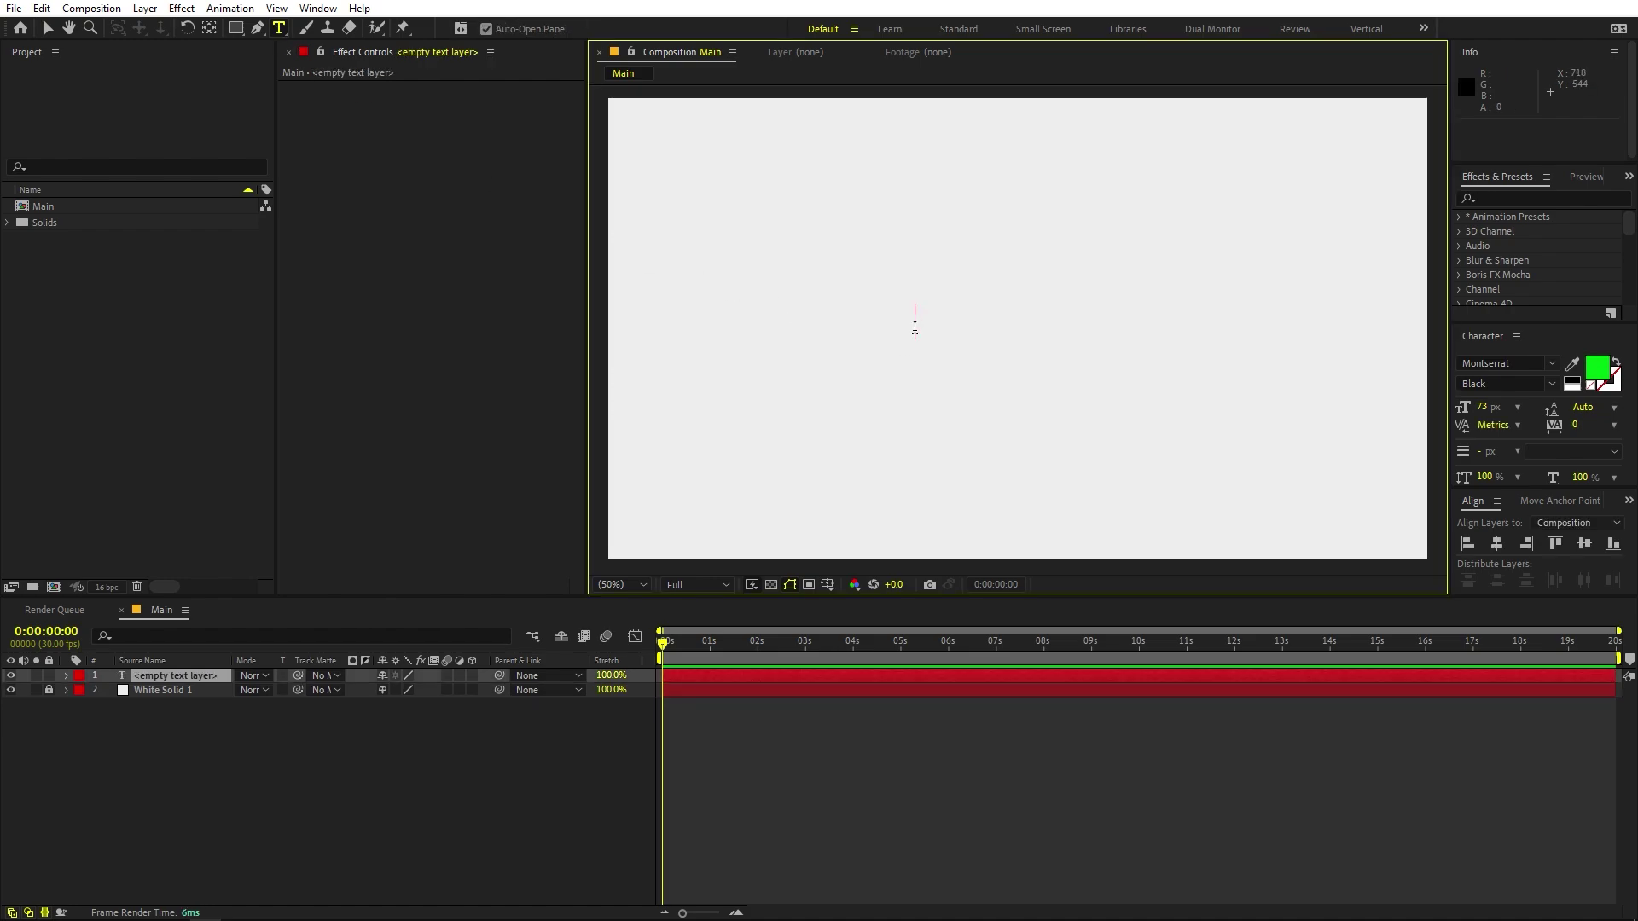
{"action": "type", "text": "animating"}
Change the fill colour of the "animating" text to dark grey 1B1B1B.
{"action": "double_click", "coordinate": [882, 325]}
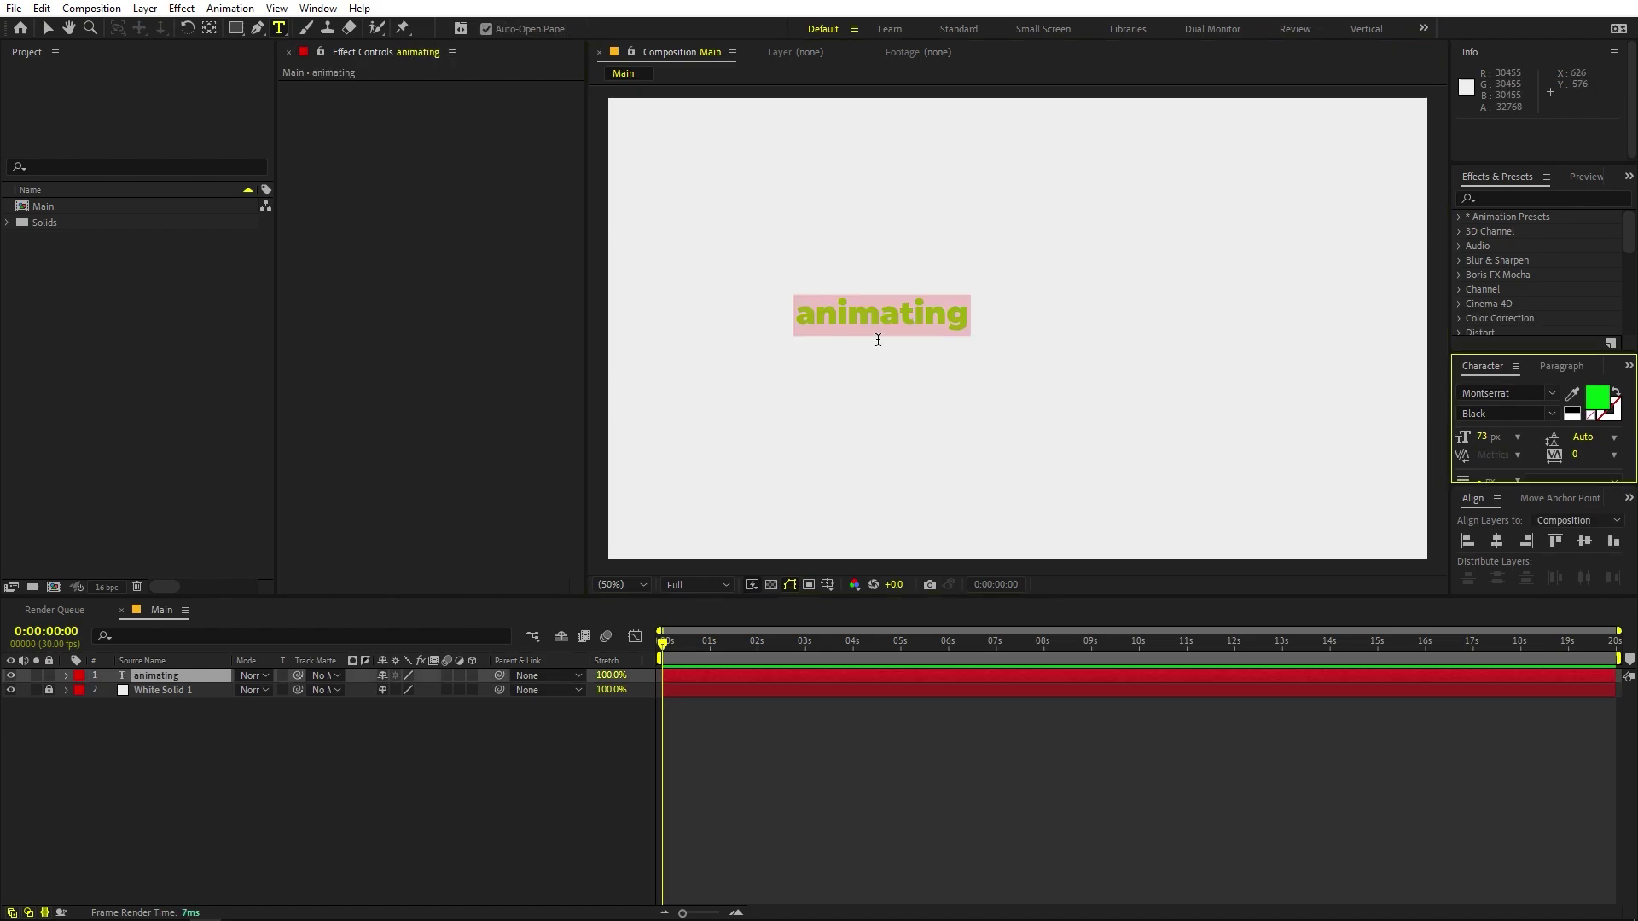
{"action": "left_click", "coordinate": [1600, 408]}
{"action": "left_click_drag", "start_coordinate": [72, 461], "coordinate": [25, 525]}
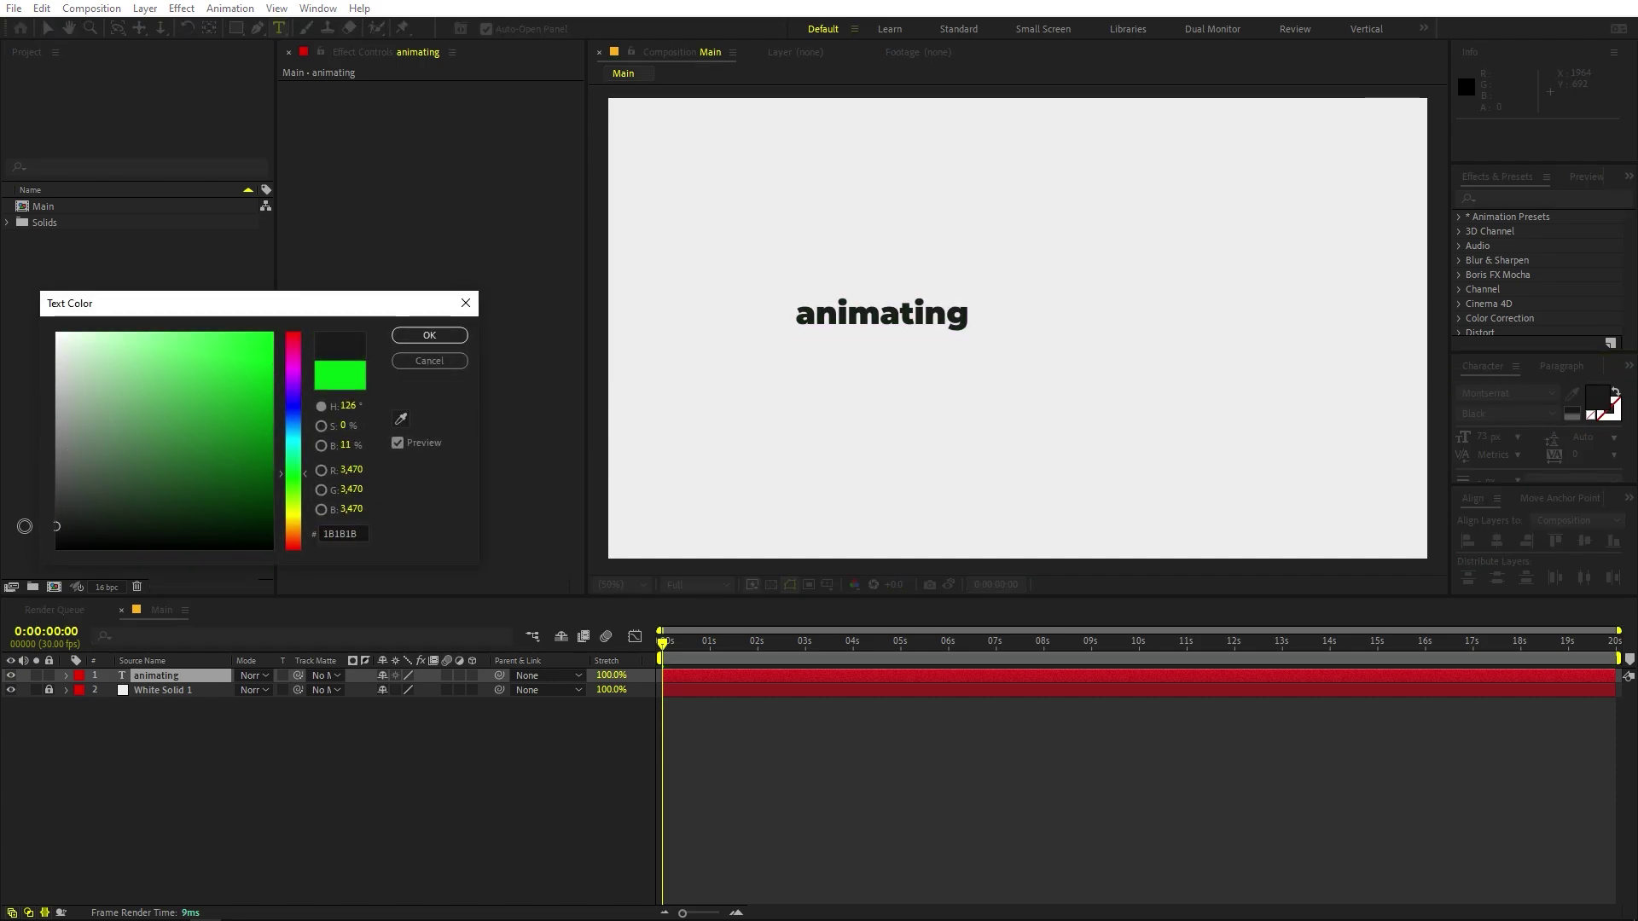
{"action": "left_click", "coordinate": [431, 337]}
{"action": "left_click", "coordinate": [973, 778]}
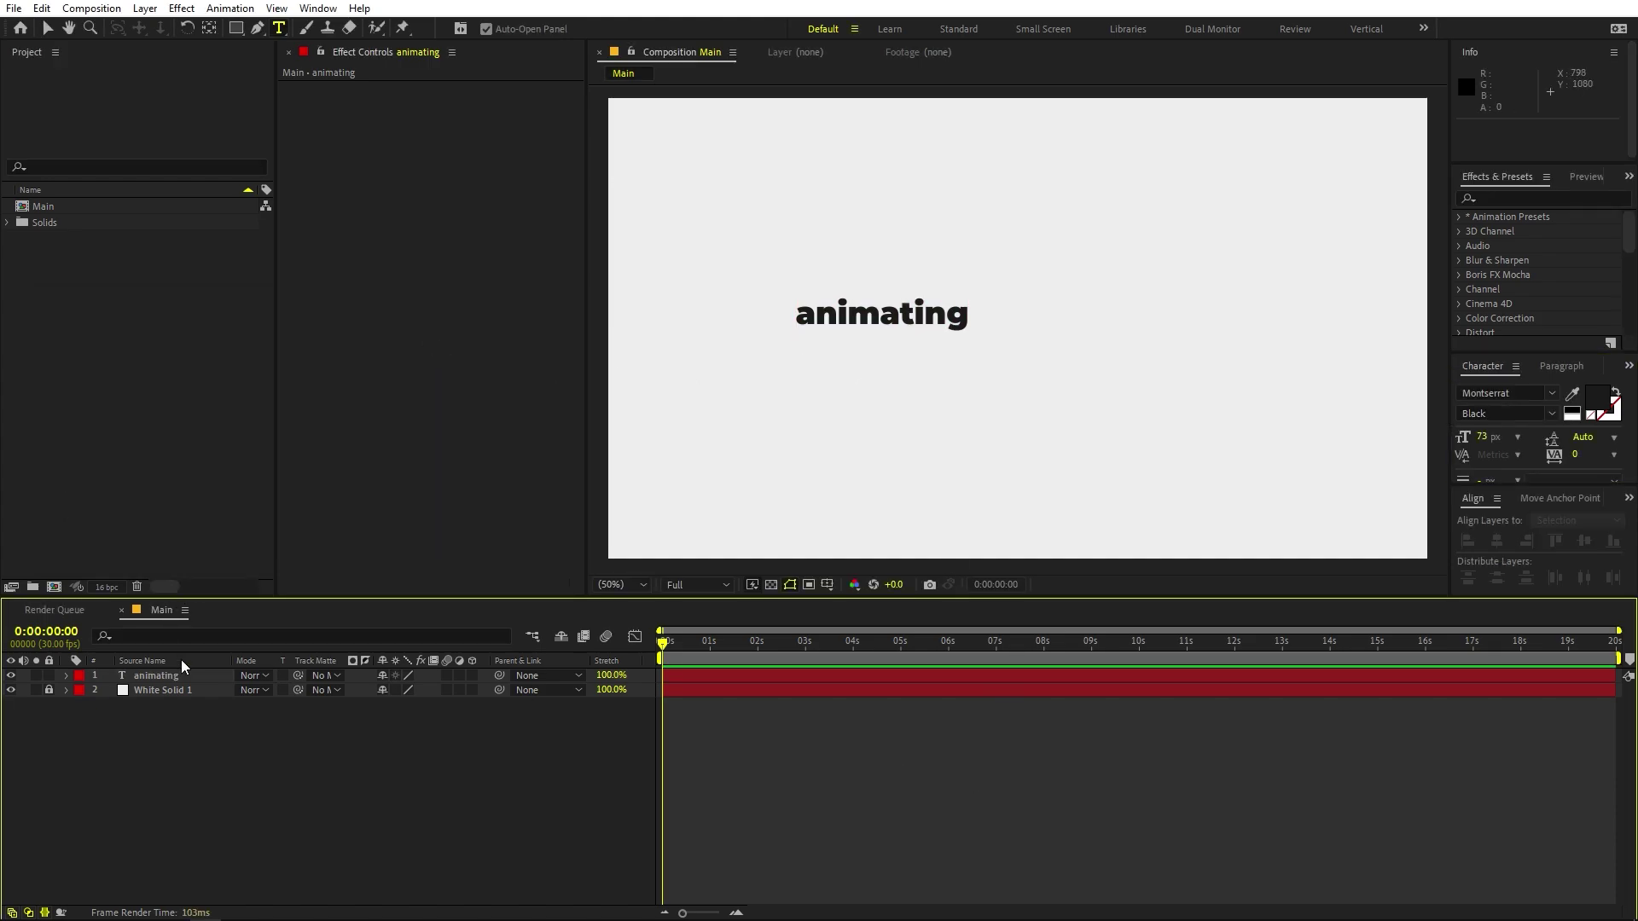
Centre the "animating" text layer horizontally and vertically in the composition.
{"action": "left_click", "coordinate": [177, 678]}
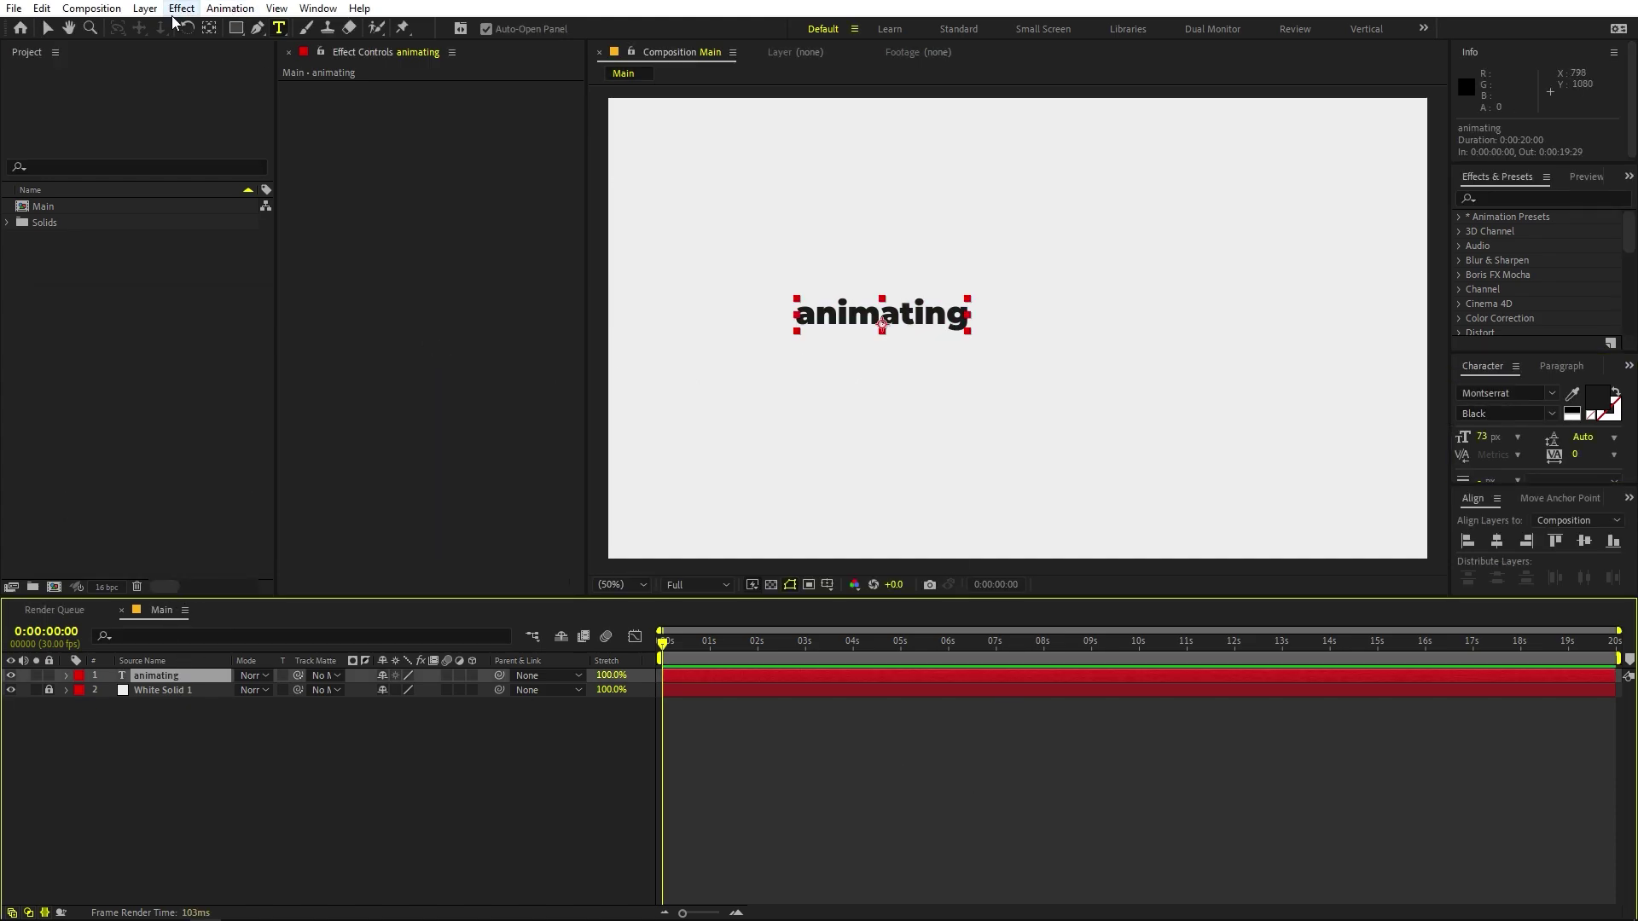
{"action": "left_click", "coordinate": [1499, 543]}
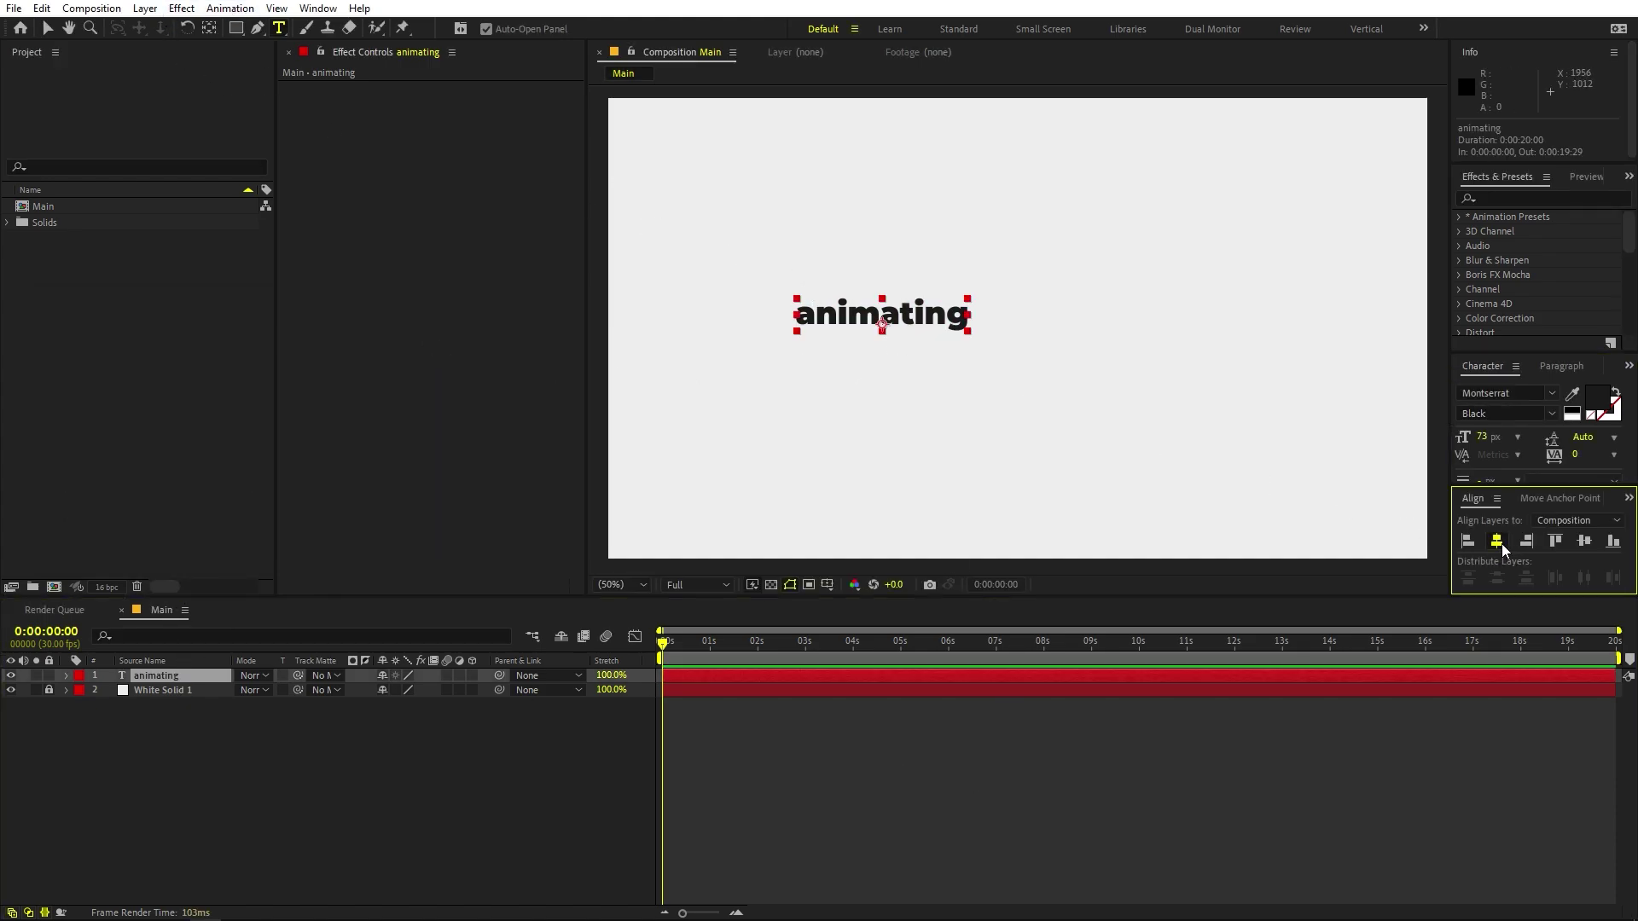
{"action": "left_click", "coordinate": [1584, 540]}
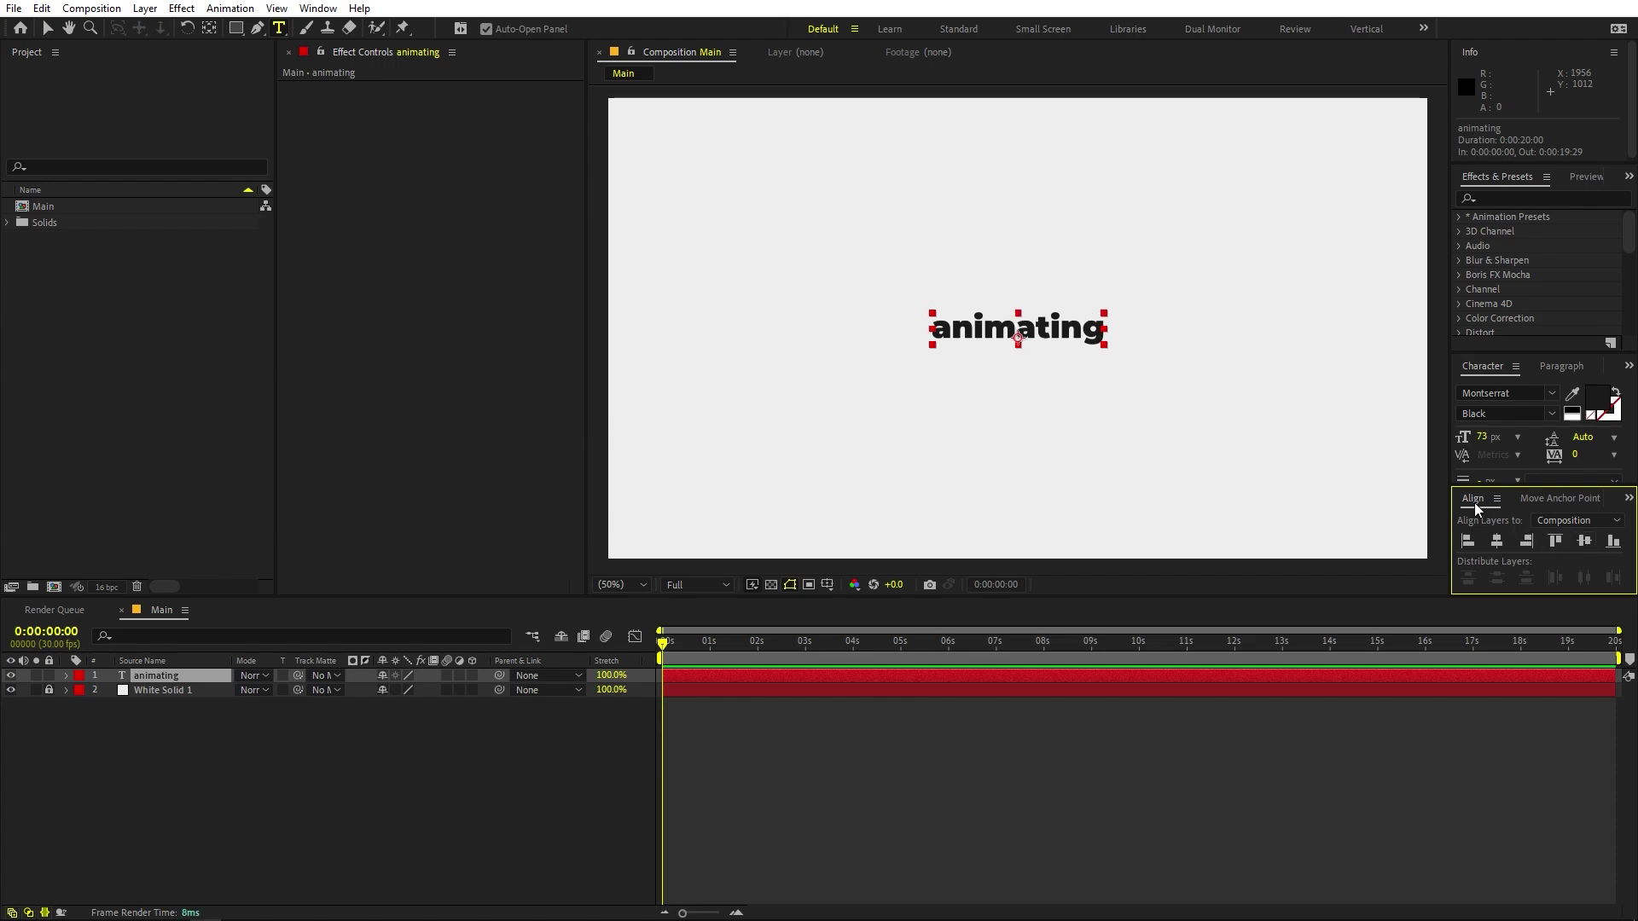
{"action": "left_click", "coordinate": [318, 9]}
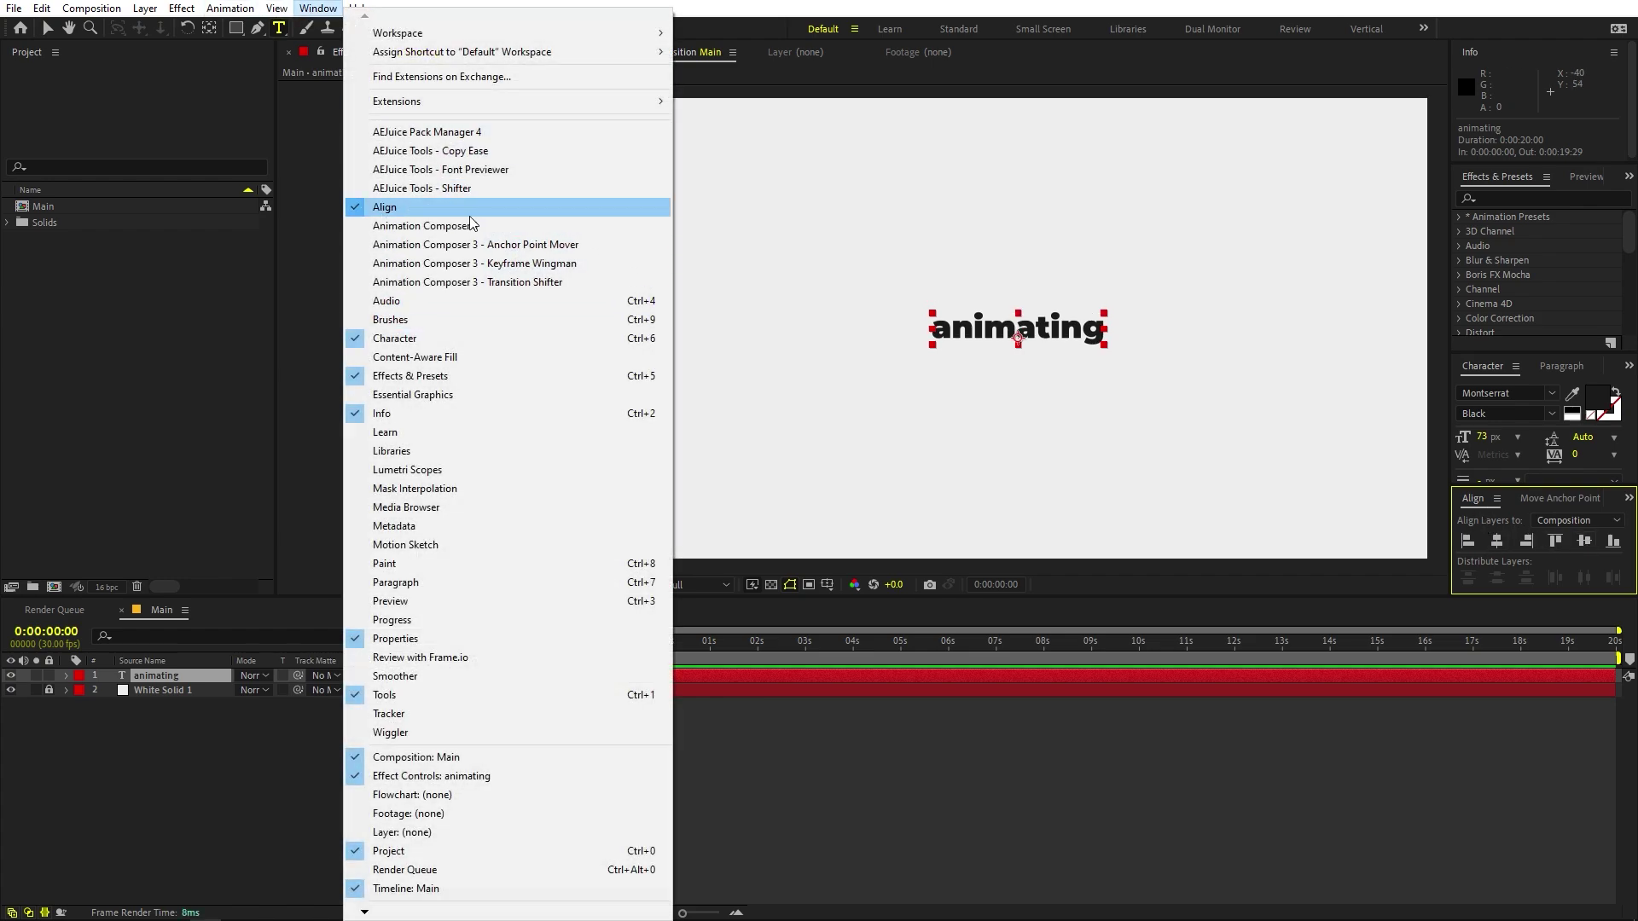
{"action": "left_click", "coordinate": [217, 764]}
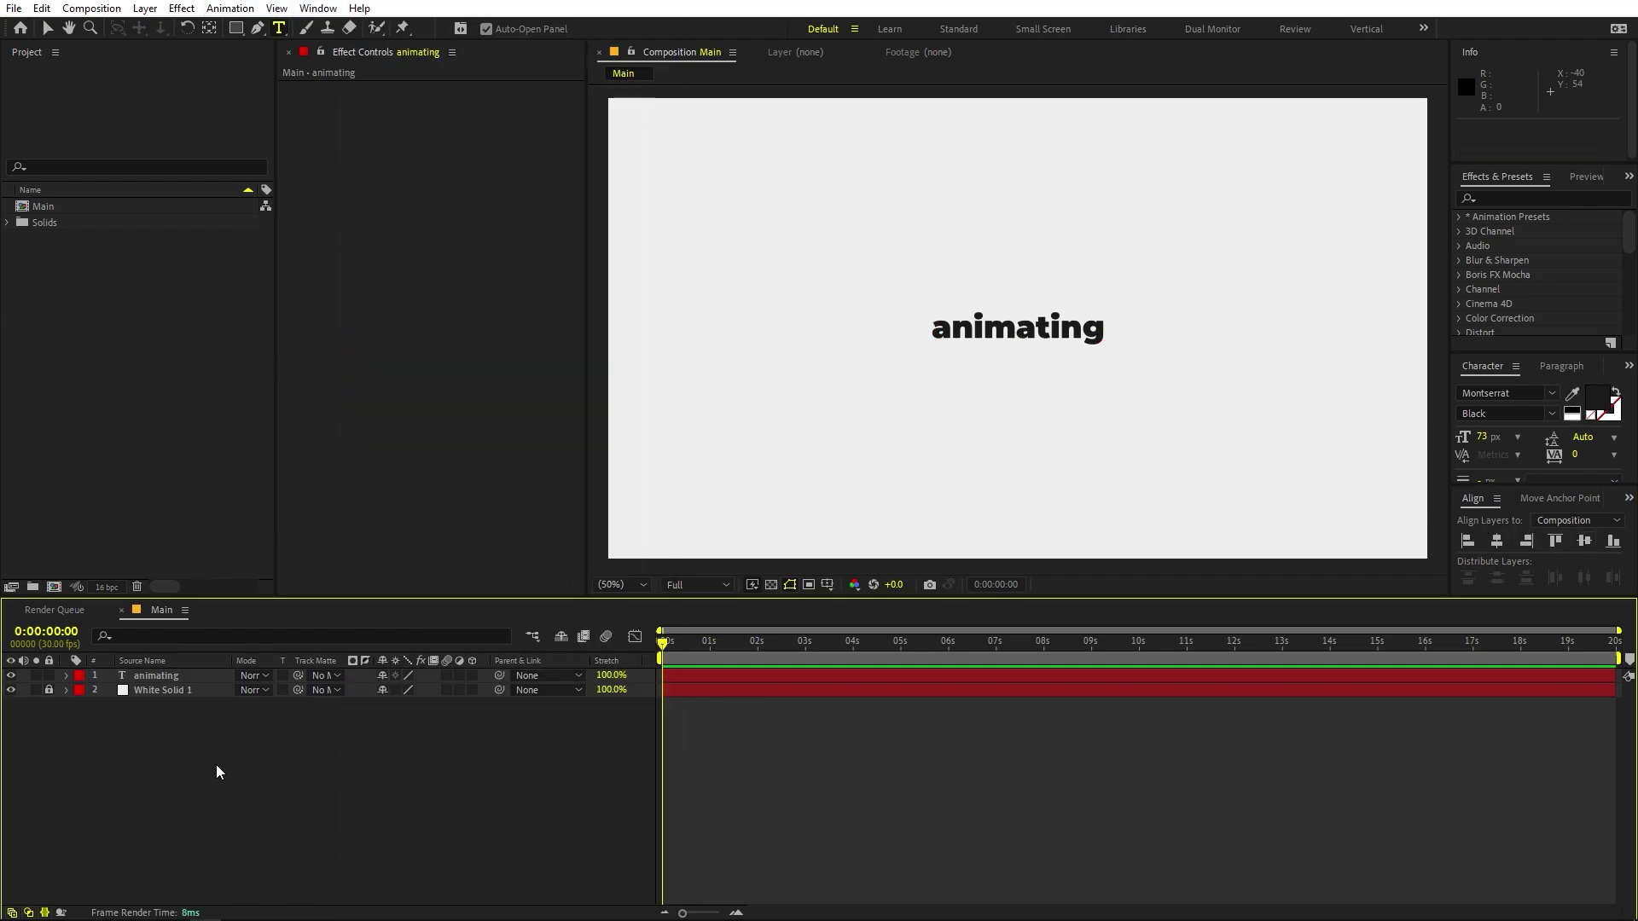
Centre the anchor point of the "animating" text layer within its text.
{"action": "left_click", "coordinate": [181, 676]}
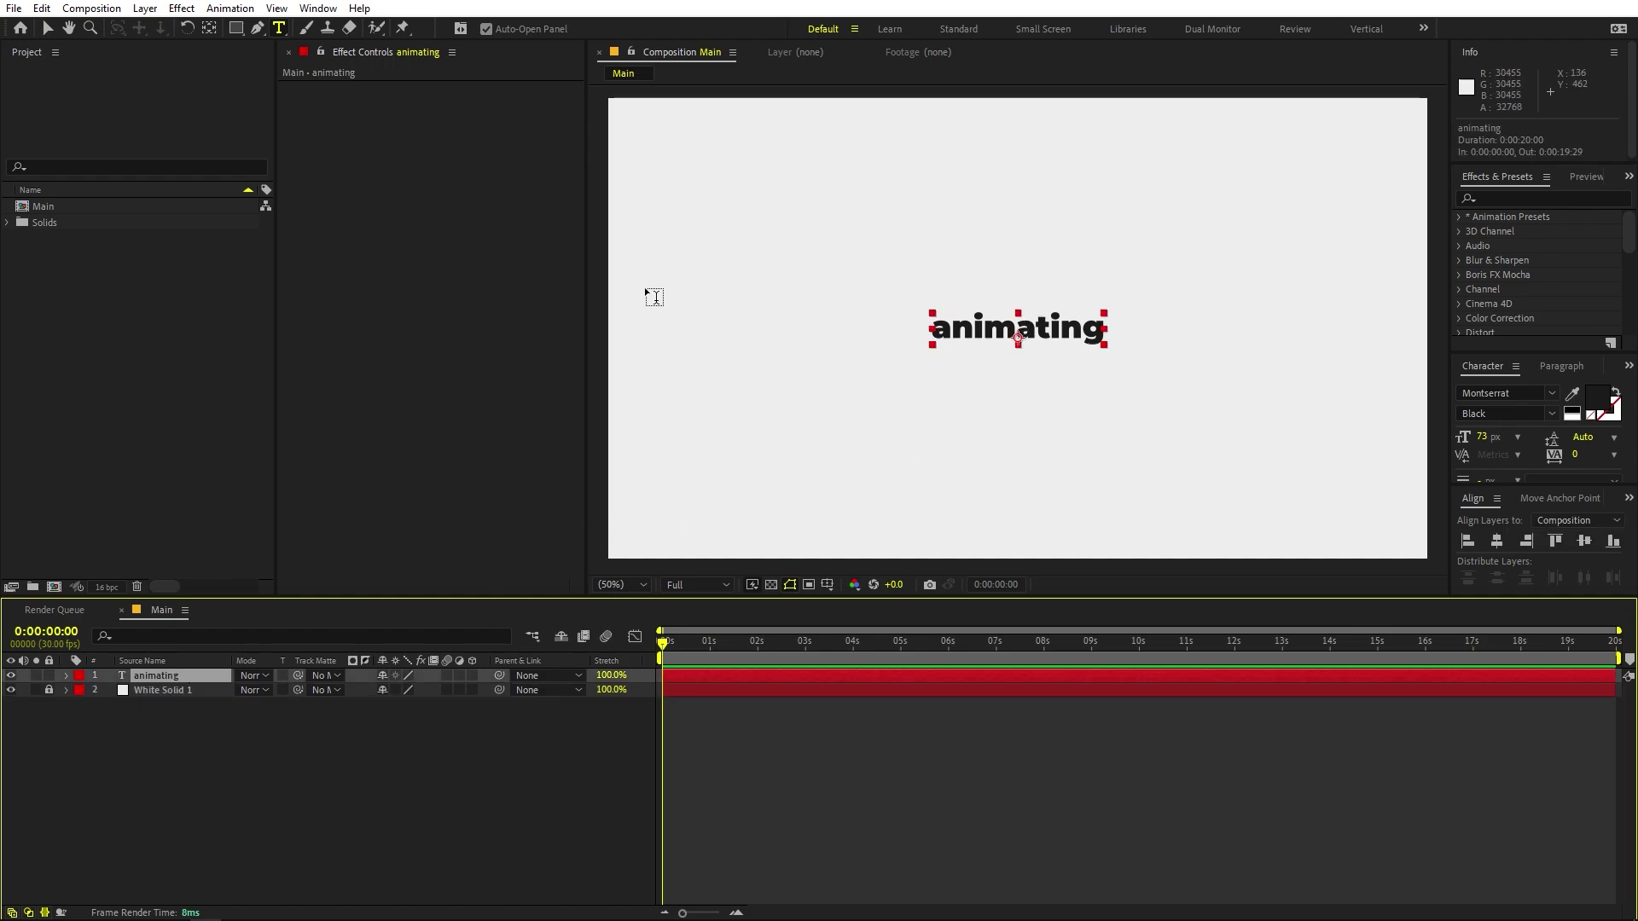
{"action": "left_click", "coordinate": [209, 28]}
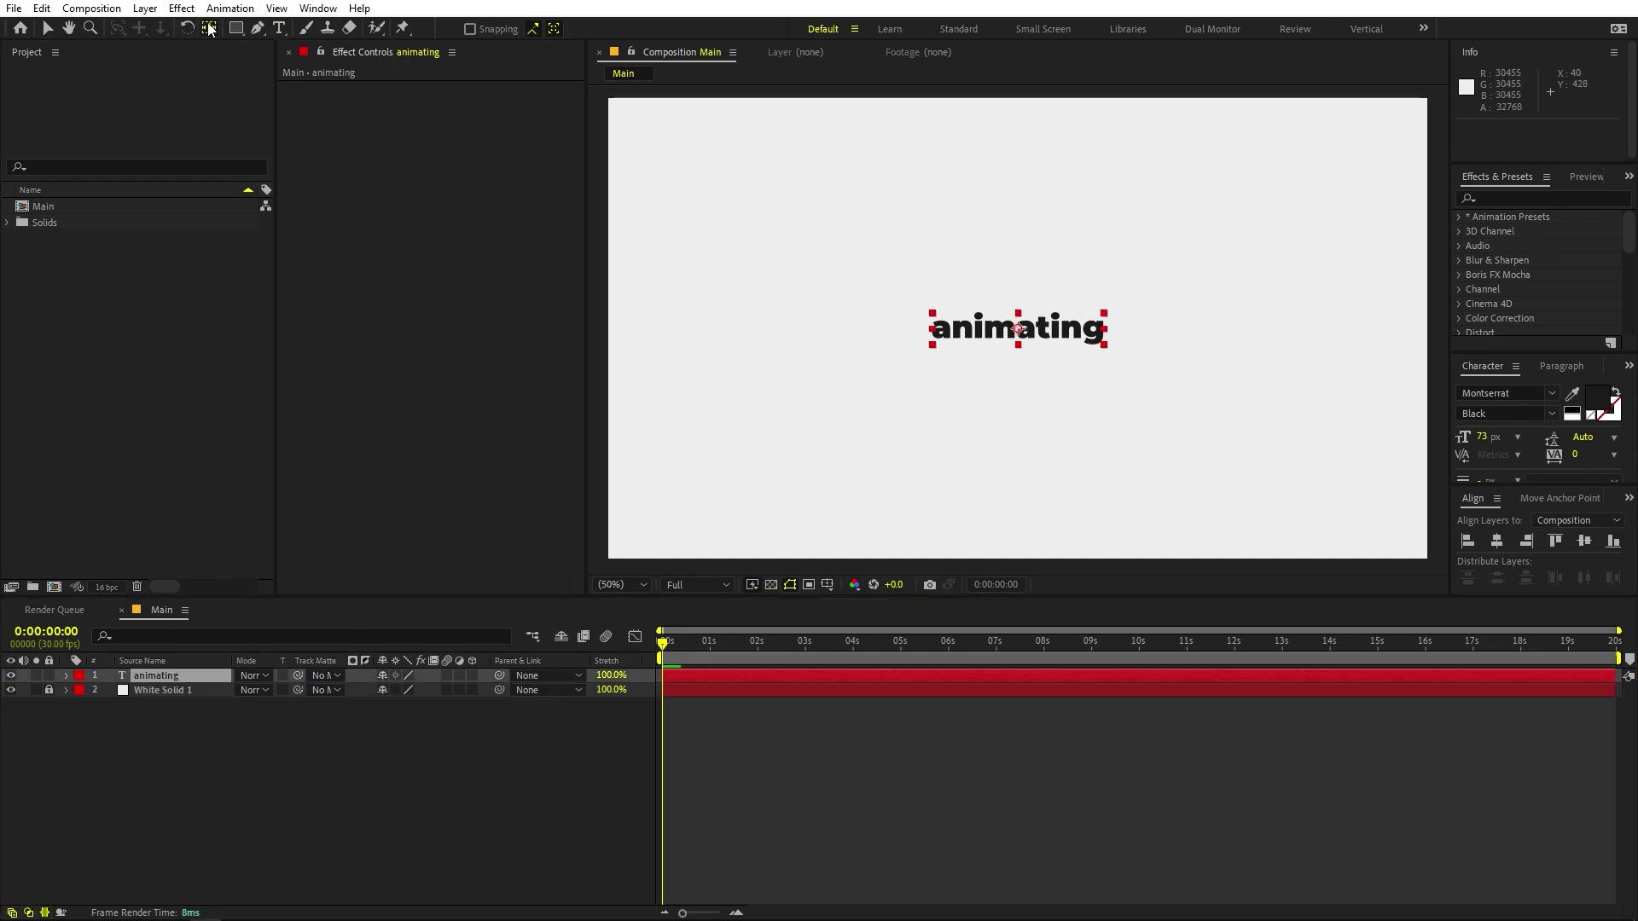
Scale the "animating" text layer up to 173%.
{"action": "left_click", "coordinate": [186, 678]}
{"action": "key", "text": "s"}
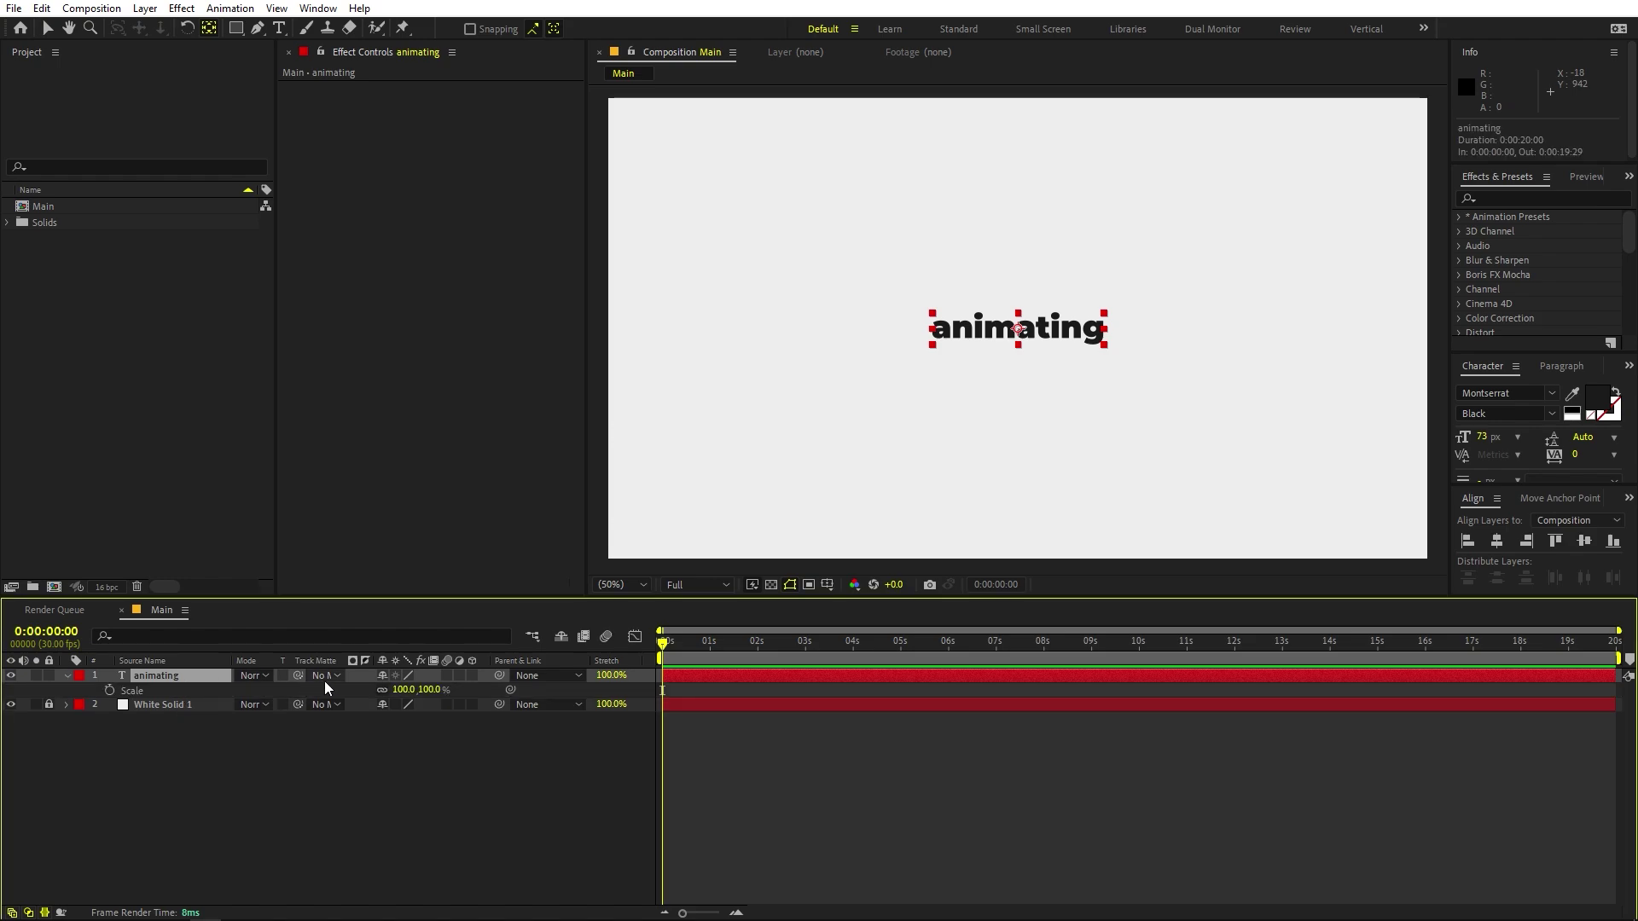
{"action": "left_click_drag", "start_coordinate": [425, 693], "coordinate": [471, 696]}
{"action": "left_click", "coordinate": [362, 783]}
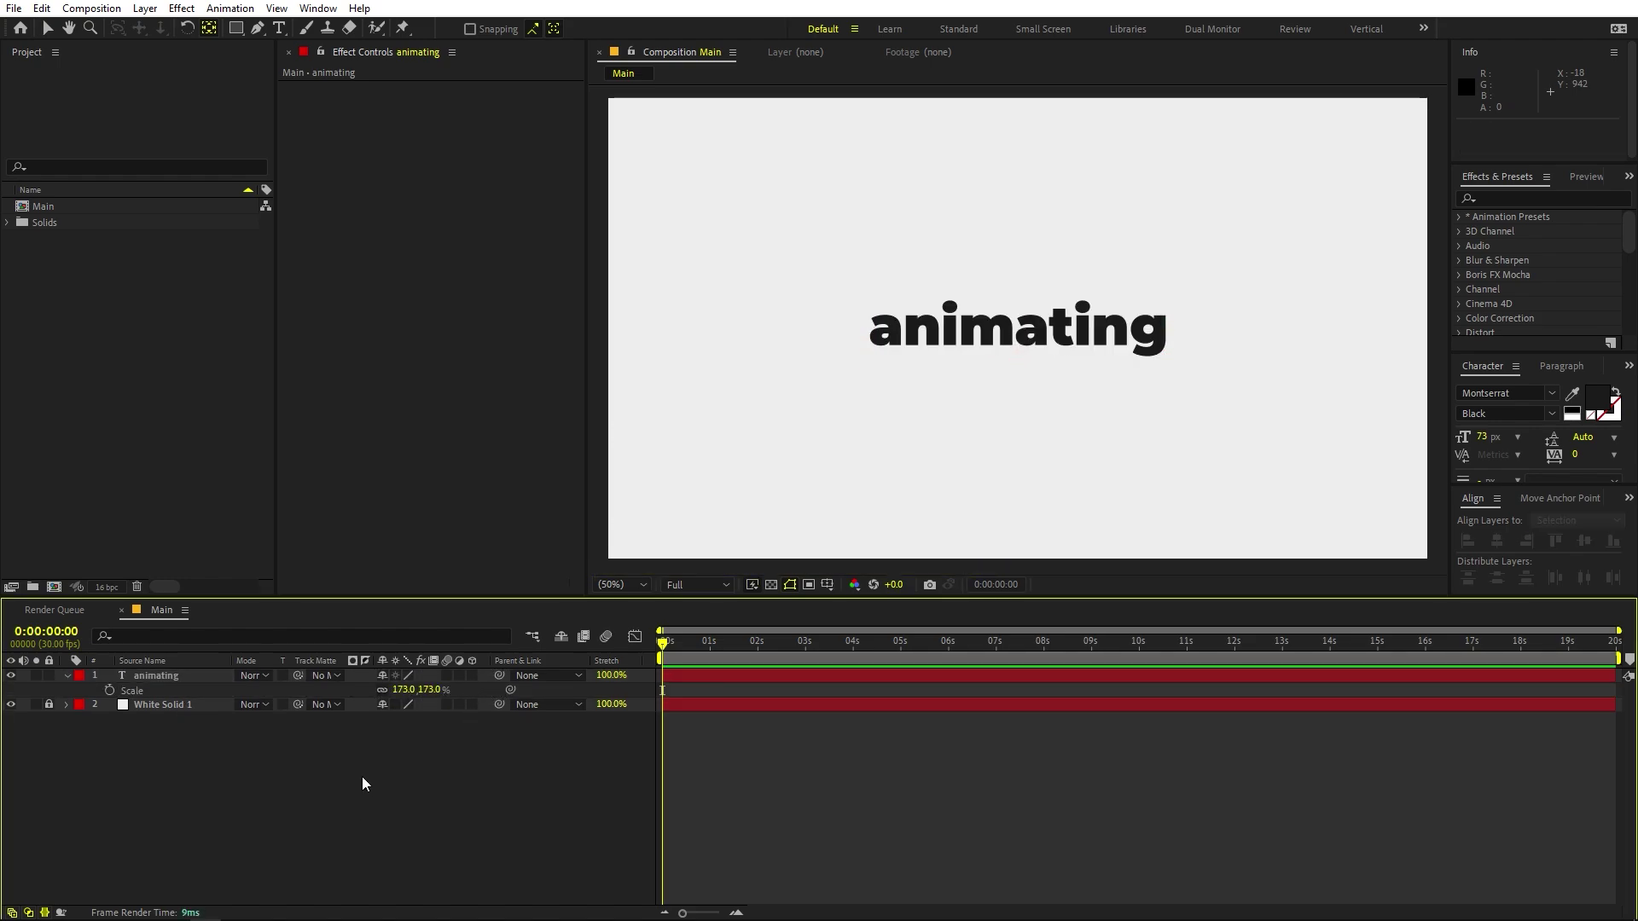
{"action": "left_click", "coordinate": [128, 423]}
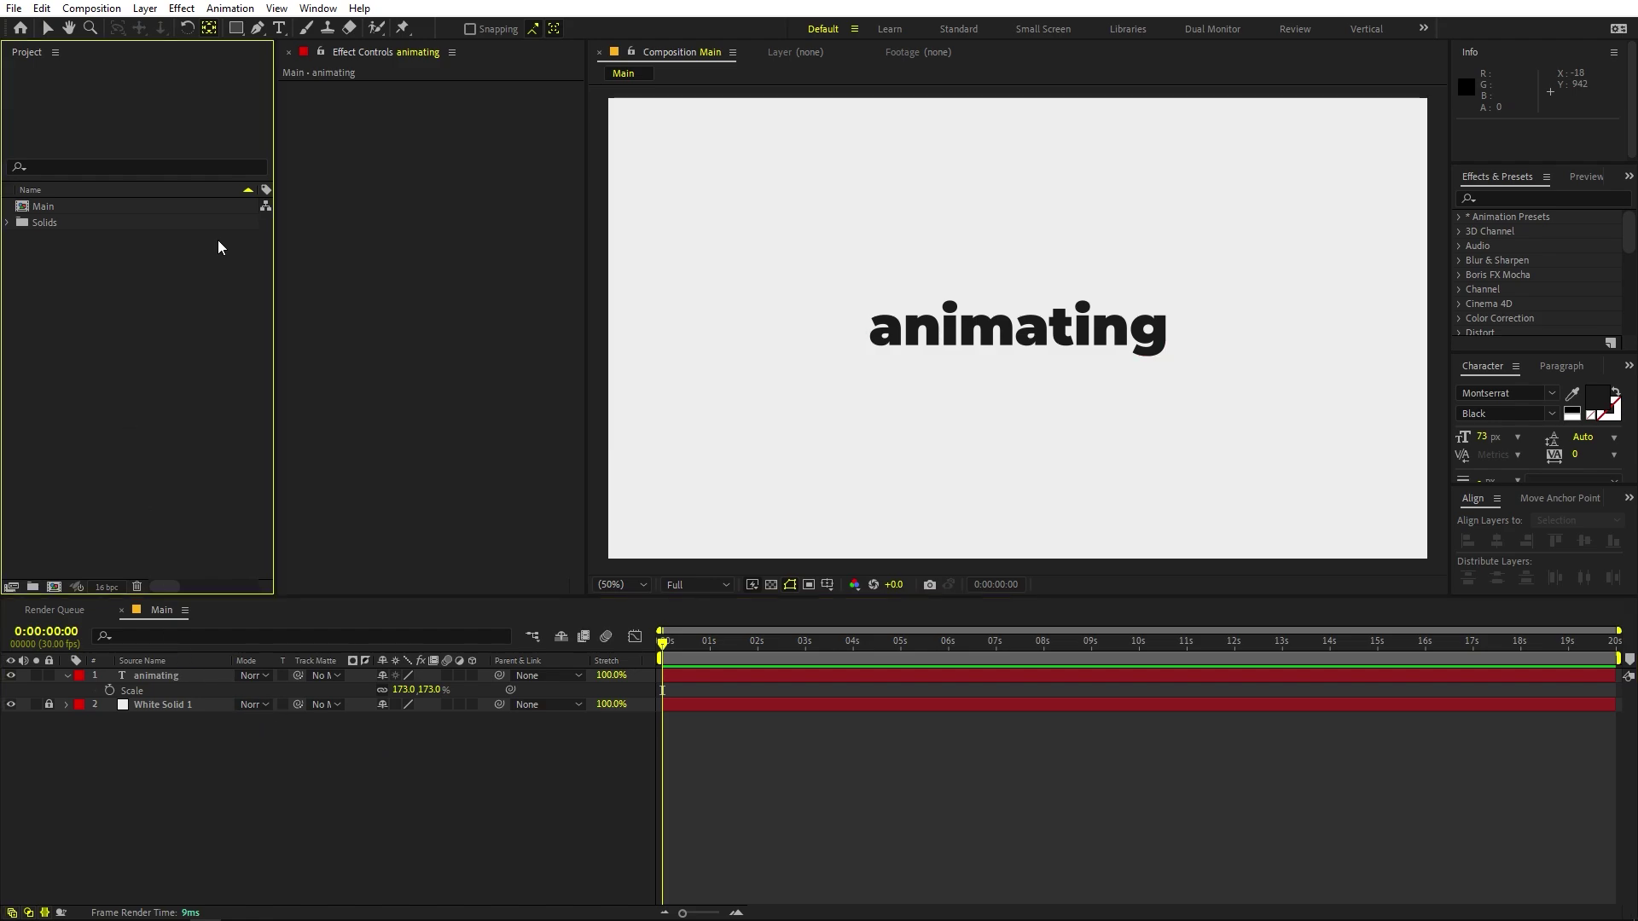
Set a Position keyframe for the "animating" text layer at the start of the timeline.
{"action": "left_click", "coordinate": [157, 683]}
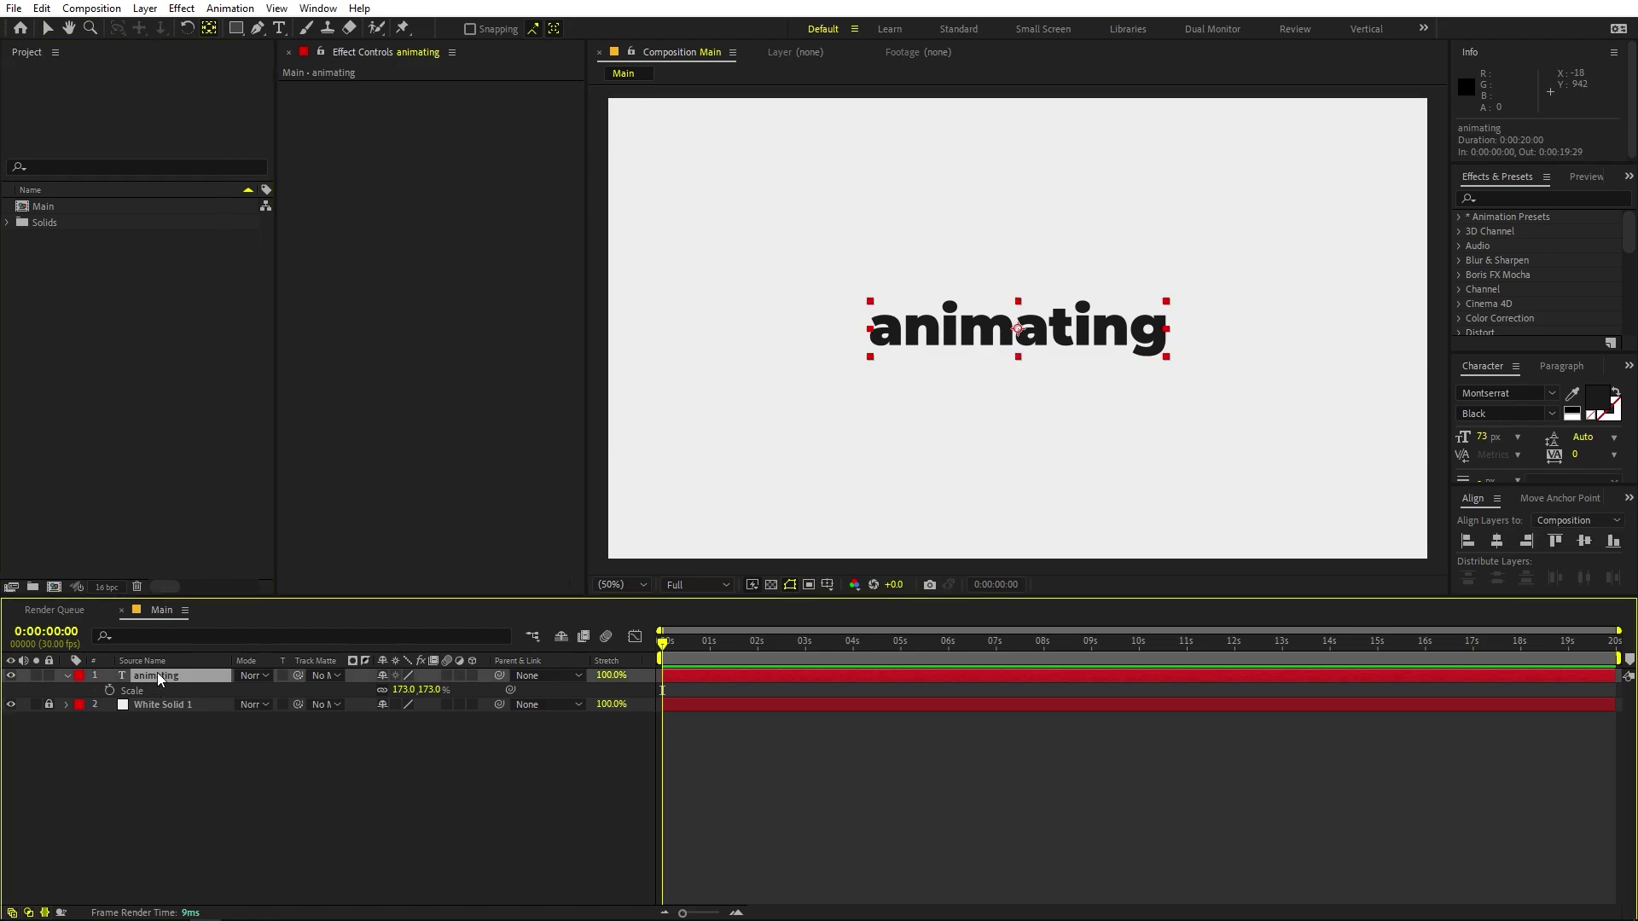
{"action": "key", "text": "p"}
{"action": "left_click", "coordinate": [109, 690]}
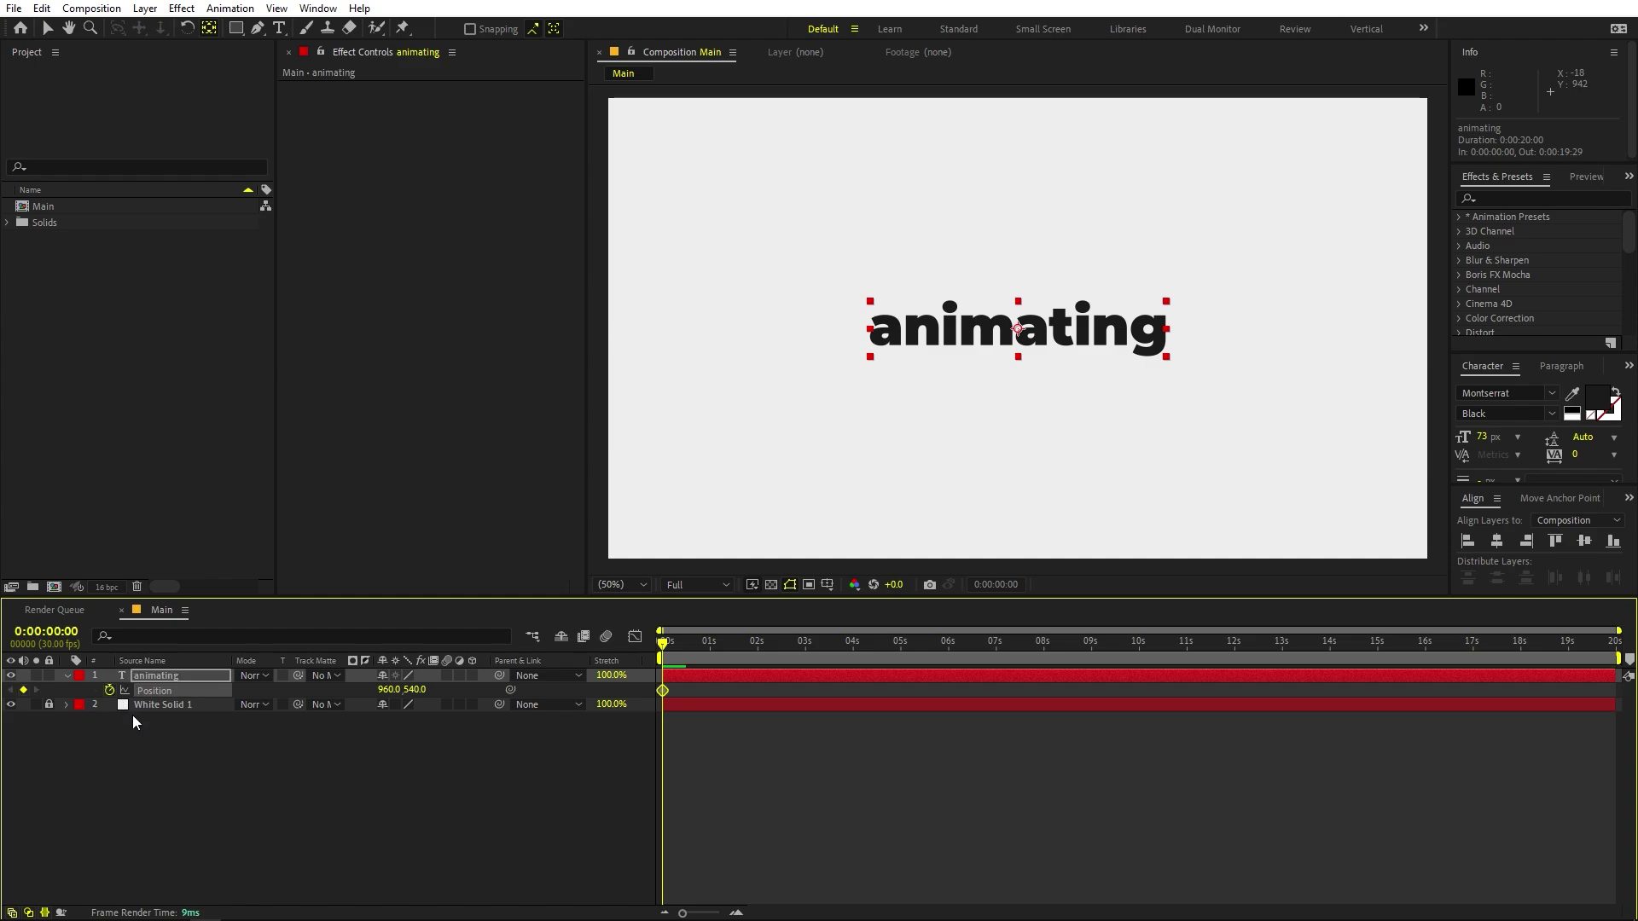
{"action": "left_click", "coordinate": [132, 715]}
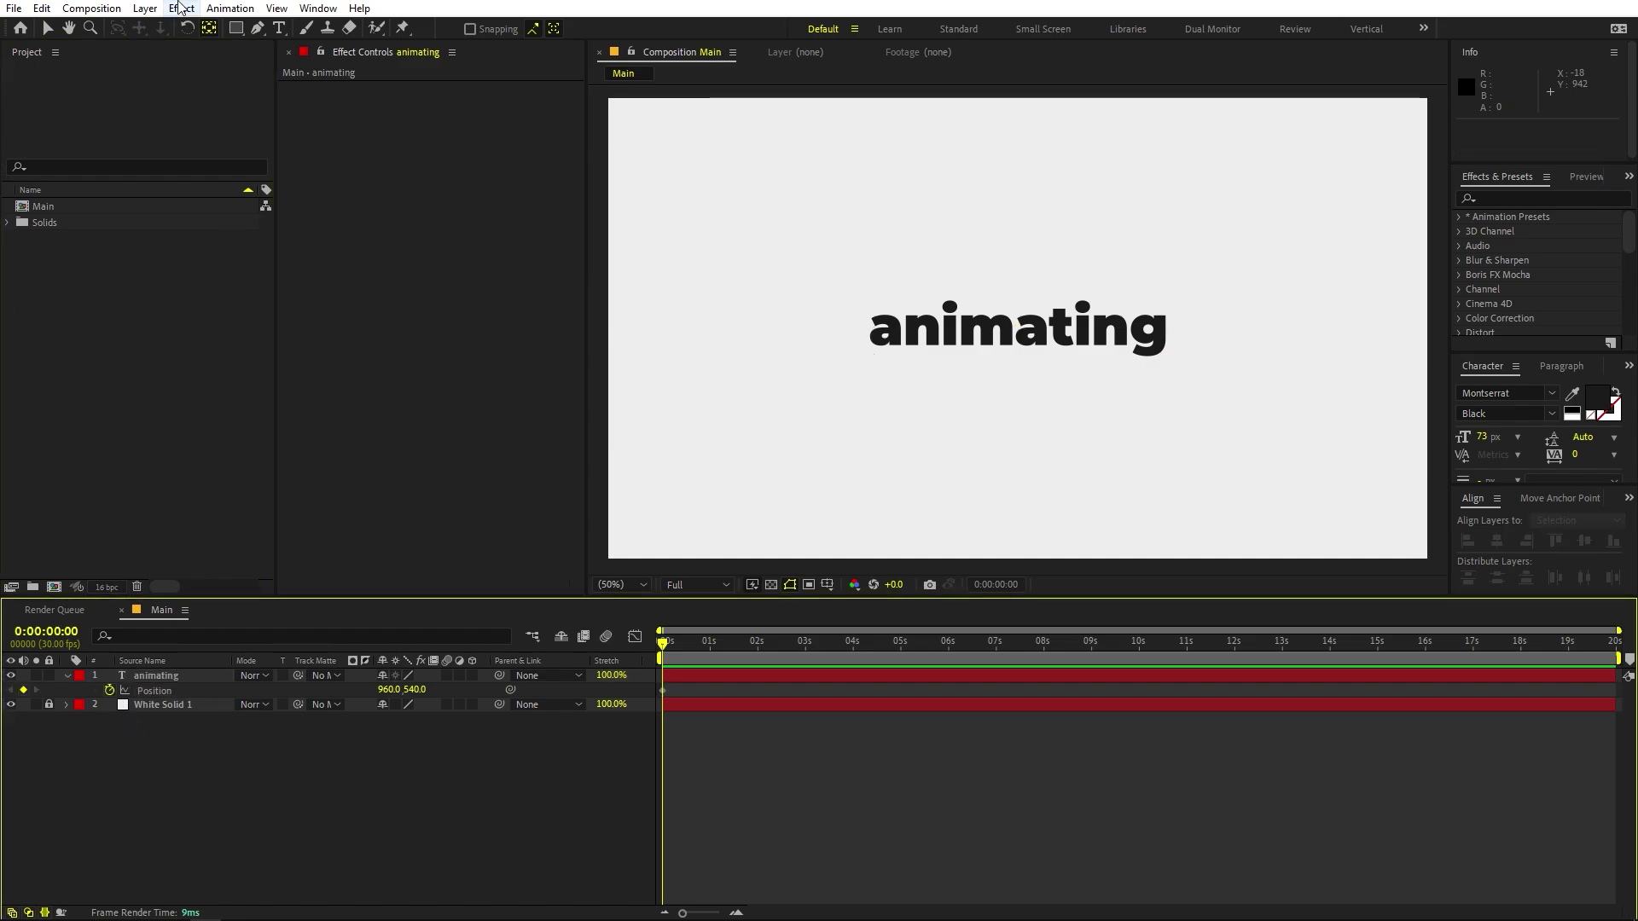
Draw a red rectangle shape about 712 x 154 px that fully covers the "animating" text.
{"action": "left_click", "coordinate": [236, 28]}
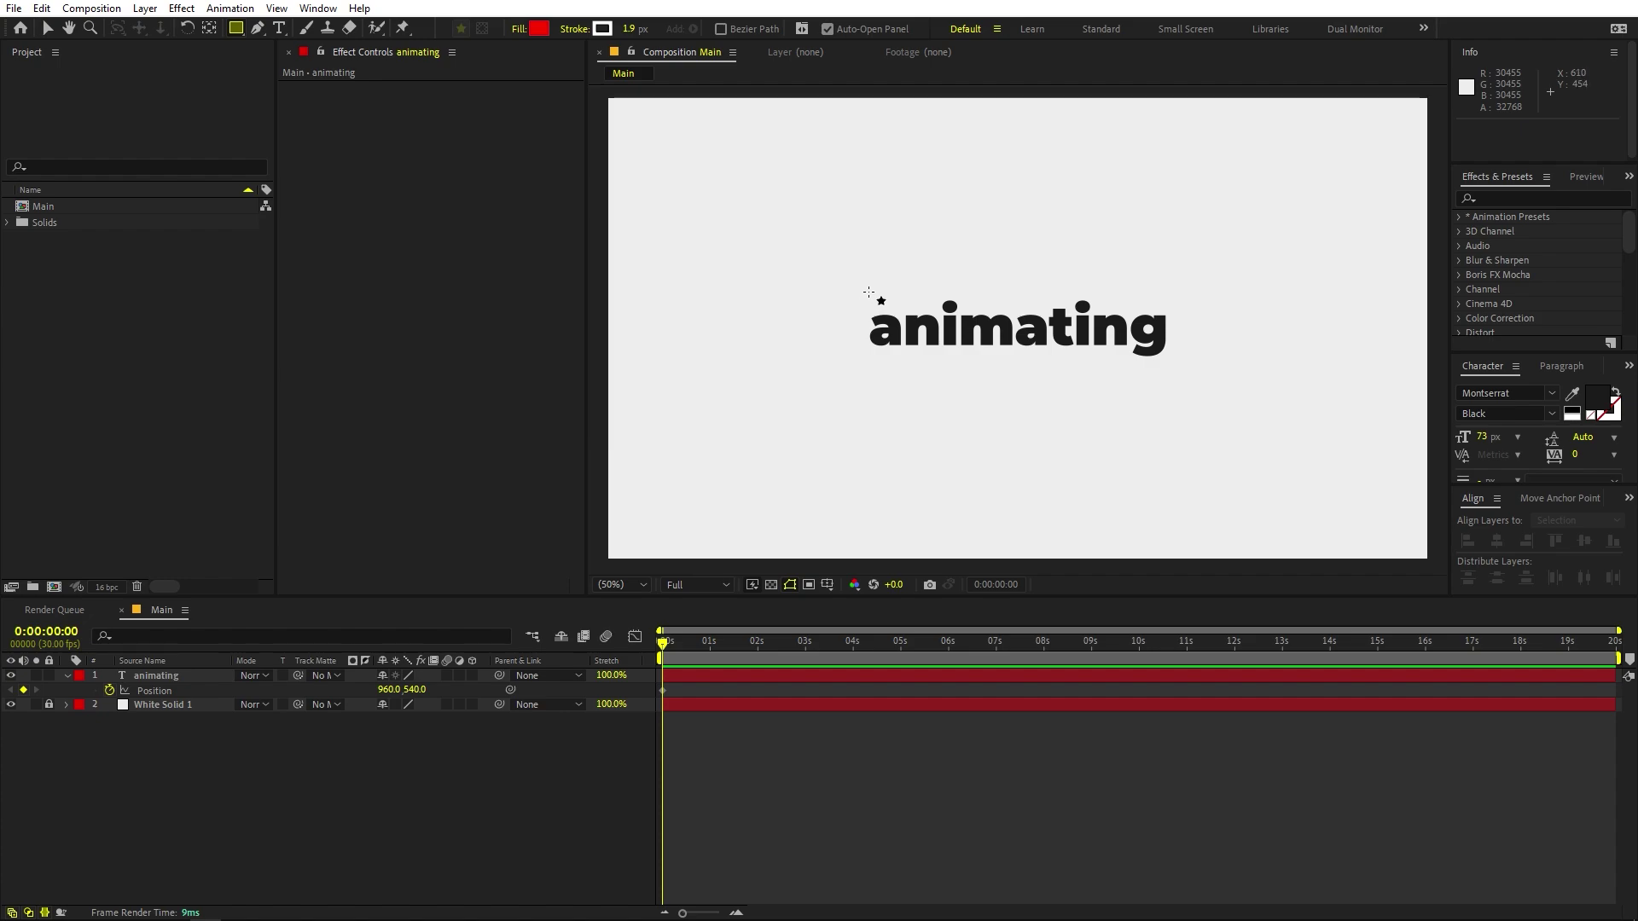
{"action": "left_click_drag", "start_coordinate": [865, 293], "coordinate": [1169, 359]}
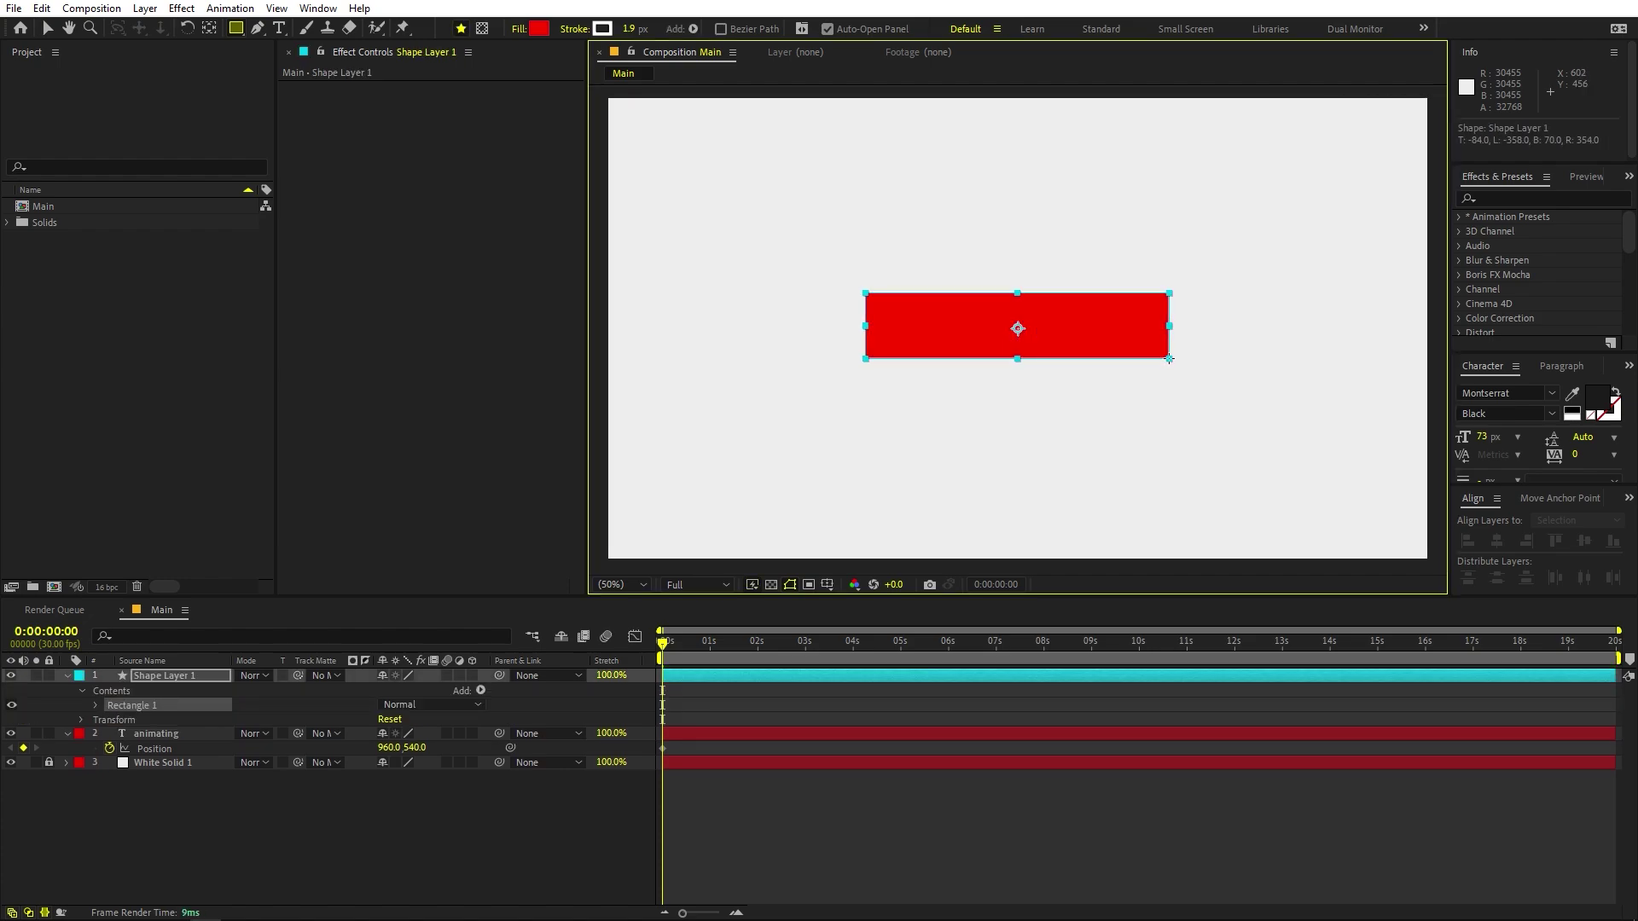
{"action": "left_click", "coordinate": [200, 795]}
Move the text layer's Position keyframe to 0:00:01:01.
{"action": "left_click", "coordinate": [159, 734]}
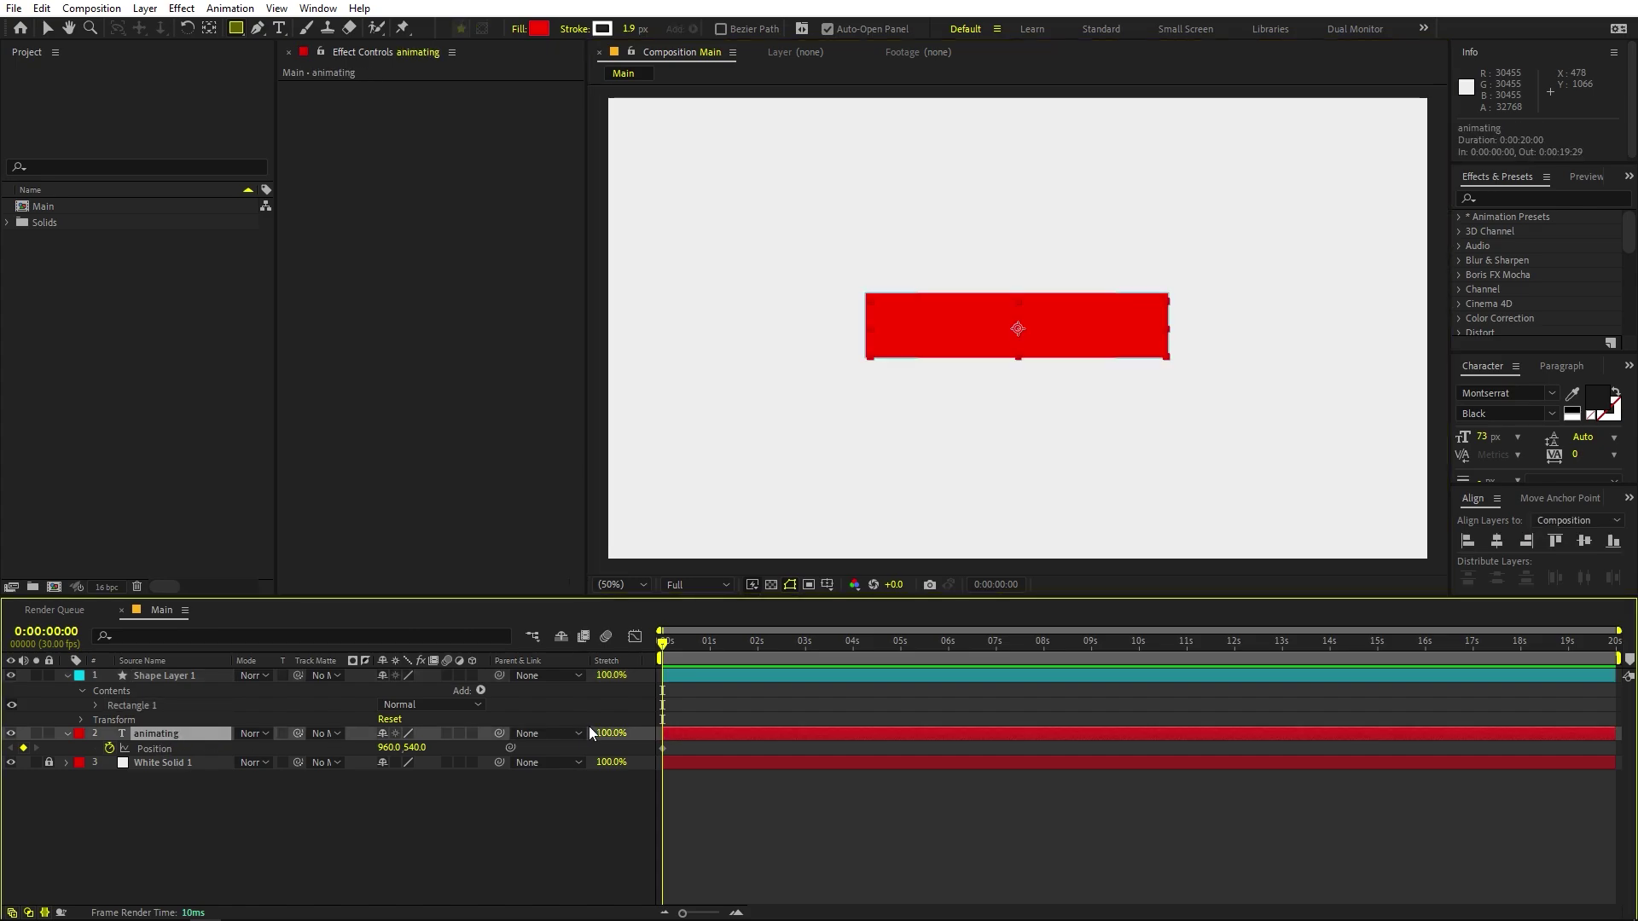
{"action": "left_click_drag", "start_coordinate": [664, 749], "coordinate": [712, 749]}
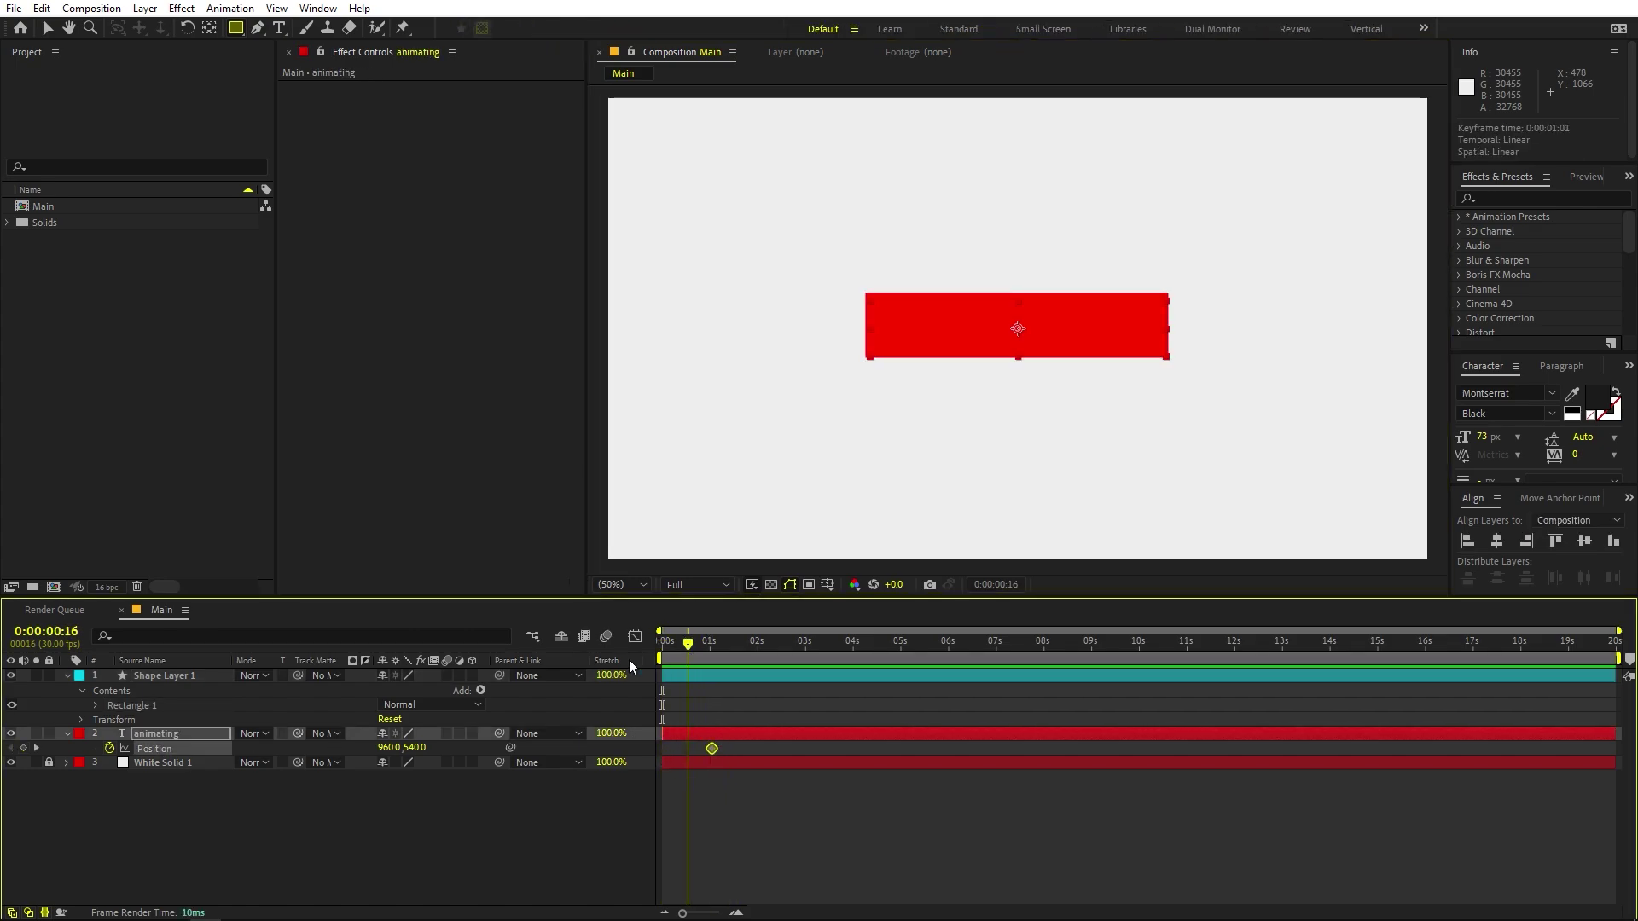
{"action": "left_click", "coordinate": [392, 822]}
Keyframe the text's Position at 0:00:00:00 to 960, 383, directly above the red rectangle.
{"action": "left_click_drag", "start_coordinate": [391, 750], "coordinate": [276, 759]}
{"action": "key", "text": "ctrl+z"}
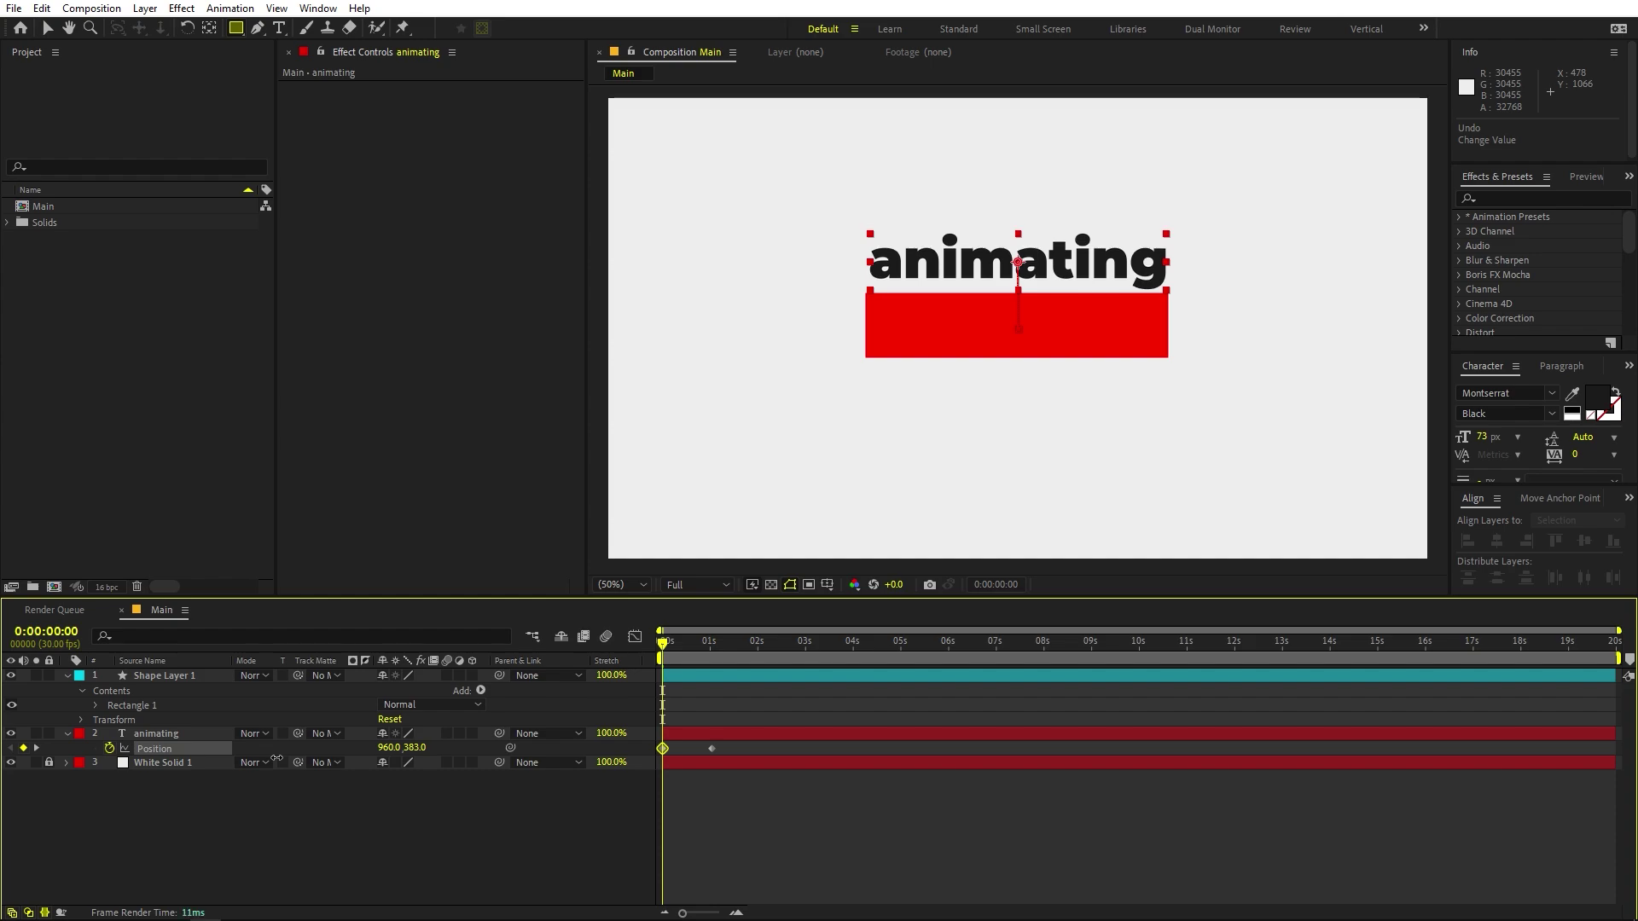
{"action": "left_click_drag", "start_coordinate": [663, 645], "coordinate": [708, 653]}
{"action": "left_click", "coordinate": [188, 802]}
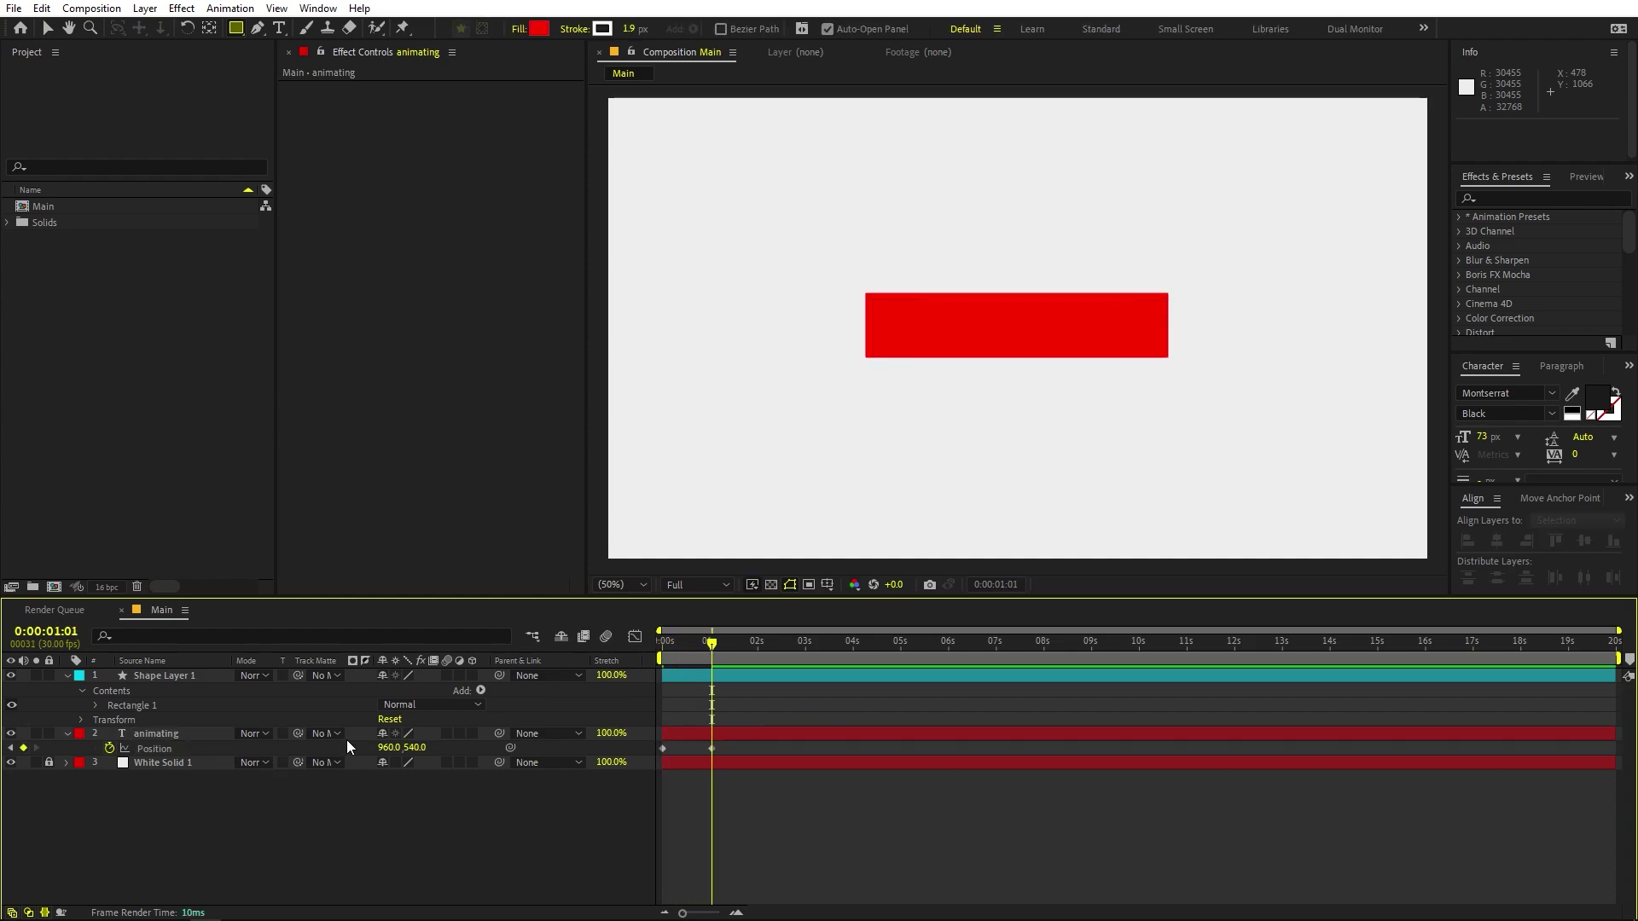
Set the rectangle shape layer as the track matte of the "animating" text layer.
{"action": "left_click", "coordinate": [193, 731]}
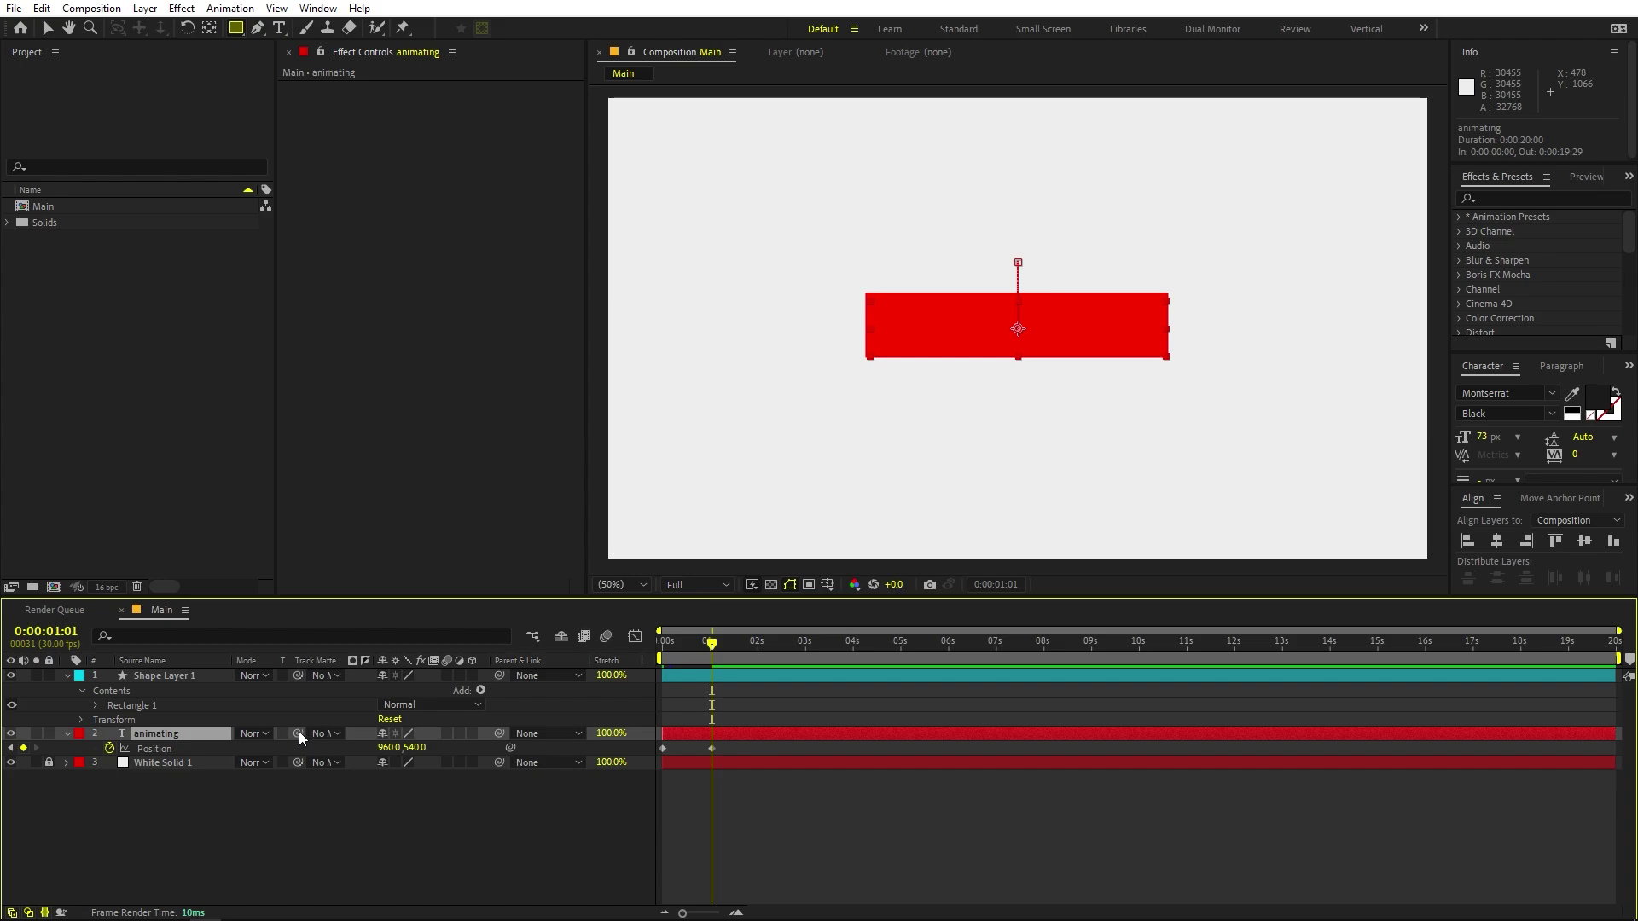
{"action": "left_click_drag", "start_coordinate": [298, 730], "coordinate": [170, 674]}
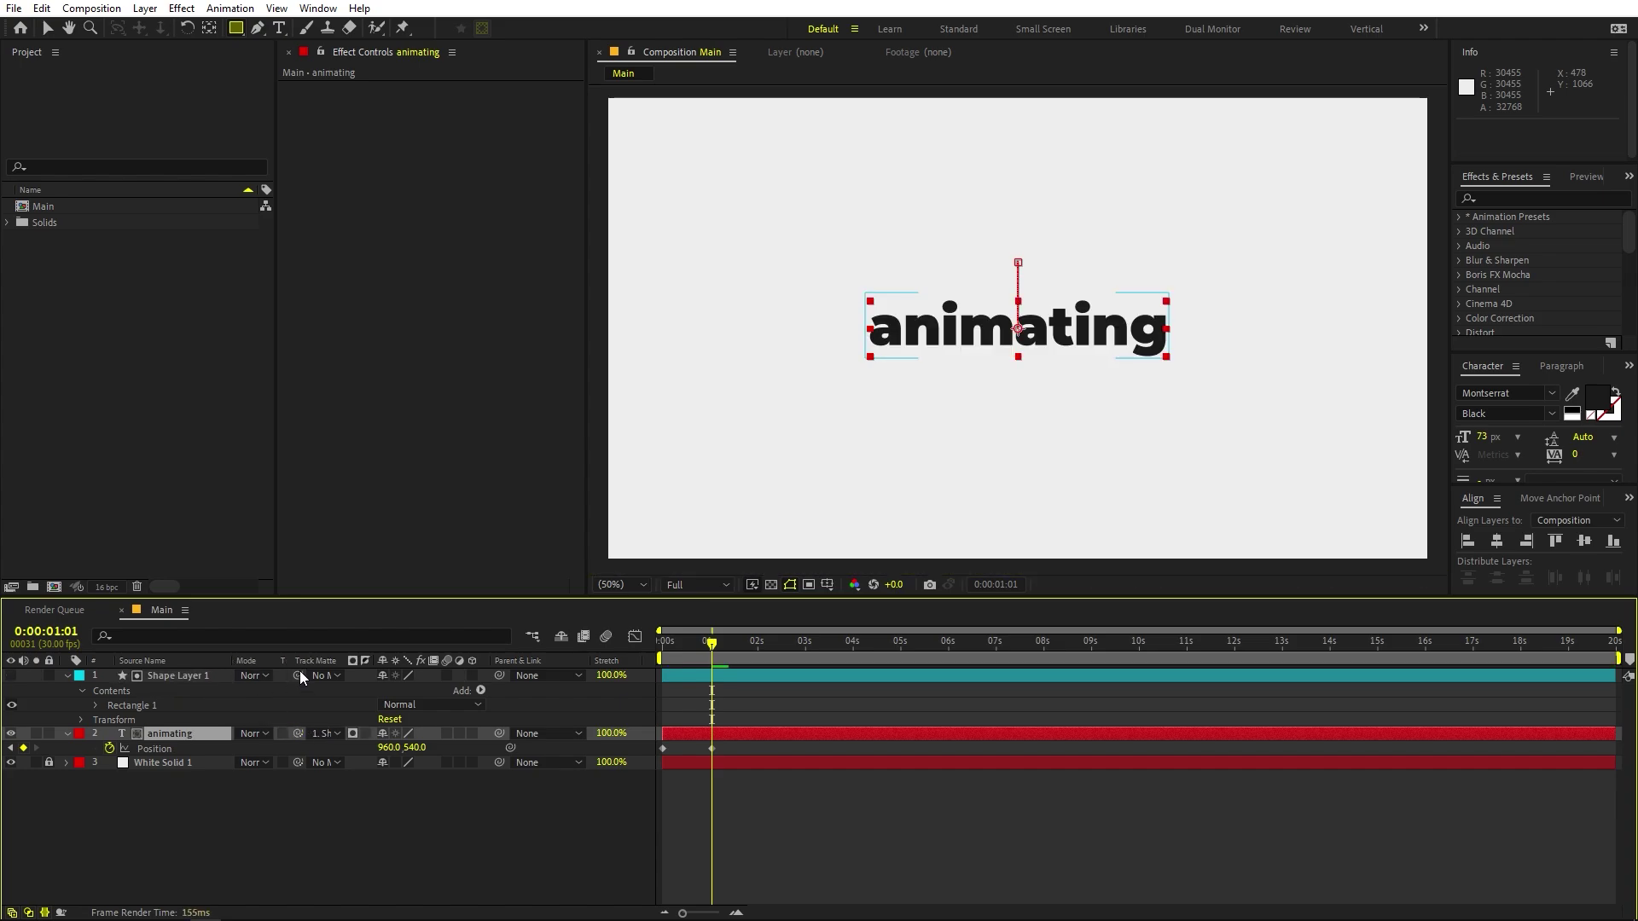
{"action": "left_click", "coordinate": [30, 913]}
{"action": "left_click", "coordinate": [30, 913]}
{"action": "left_click", "coordinate": [274, 841]}
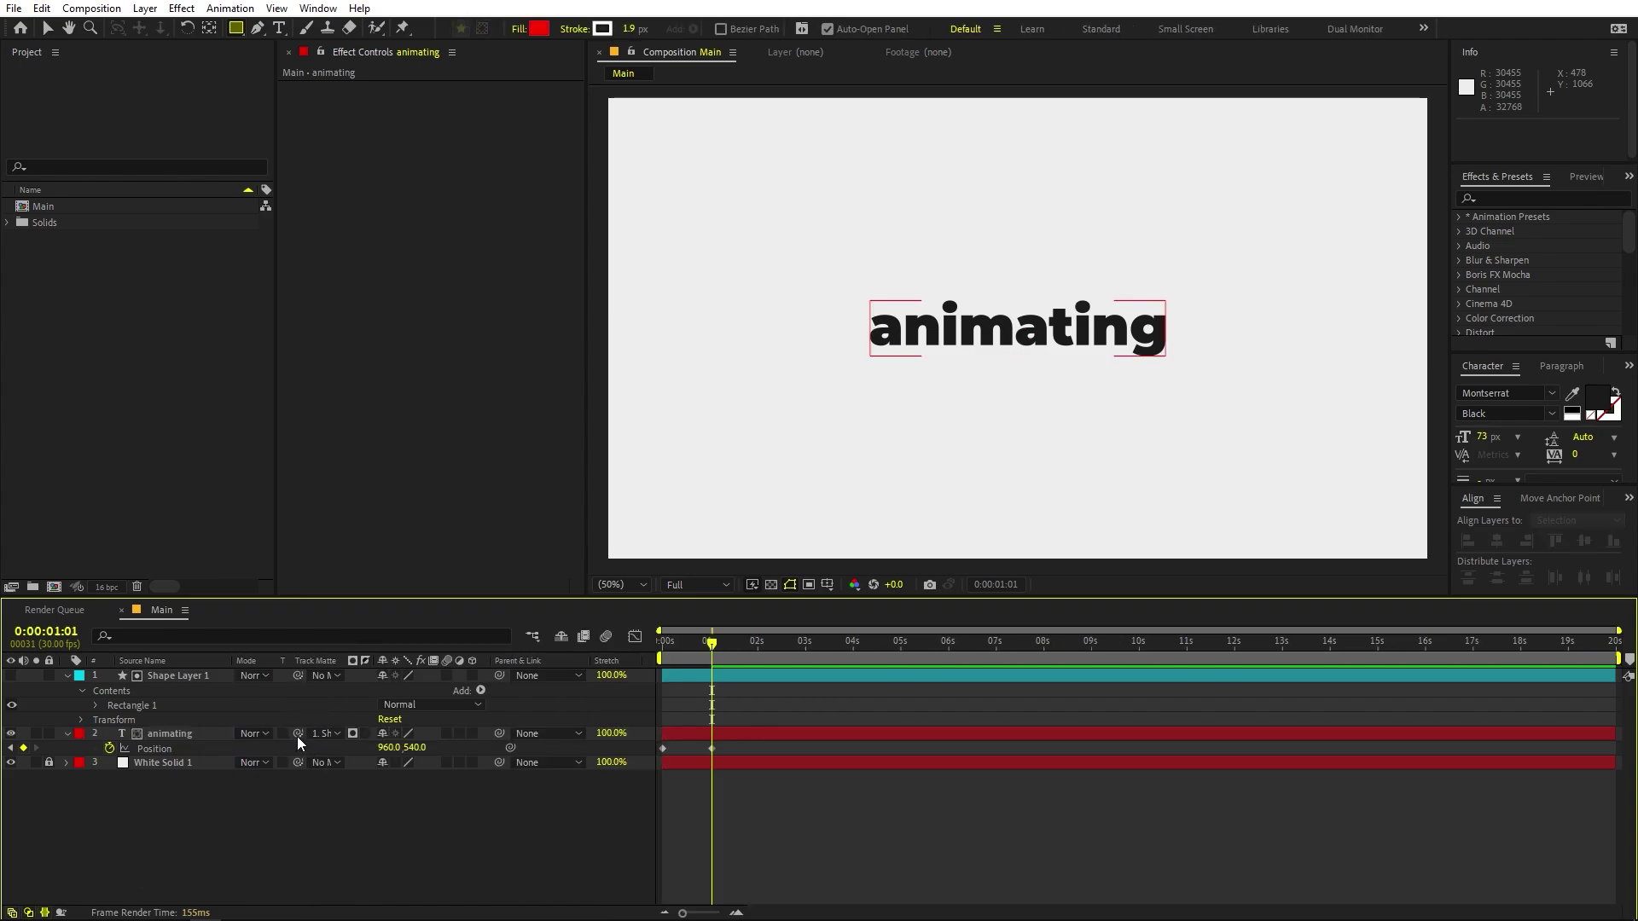
Examine the track matte choices of the "animating" text layer and its link to the rectangle shape layer.
{"action": "left_click", "coordinate": [323, 733]}
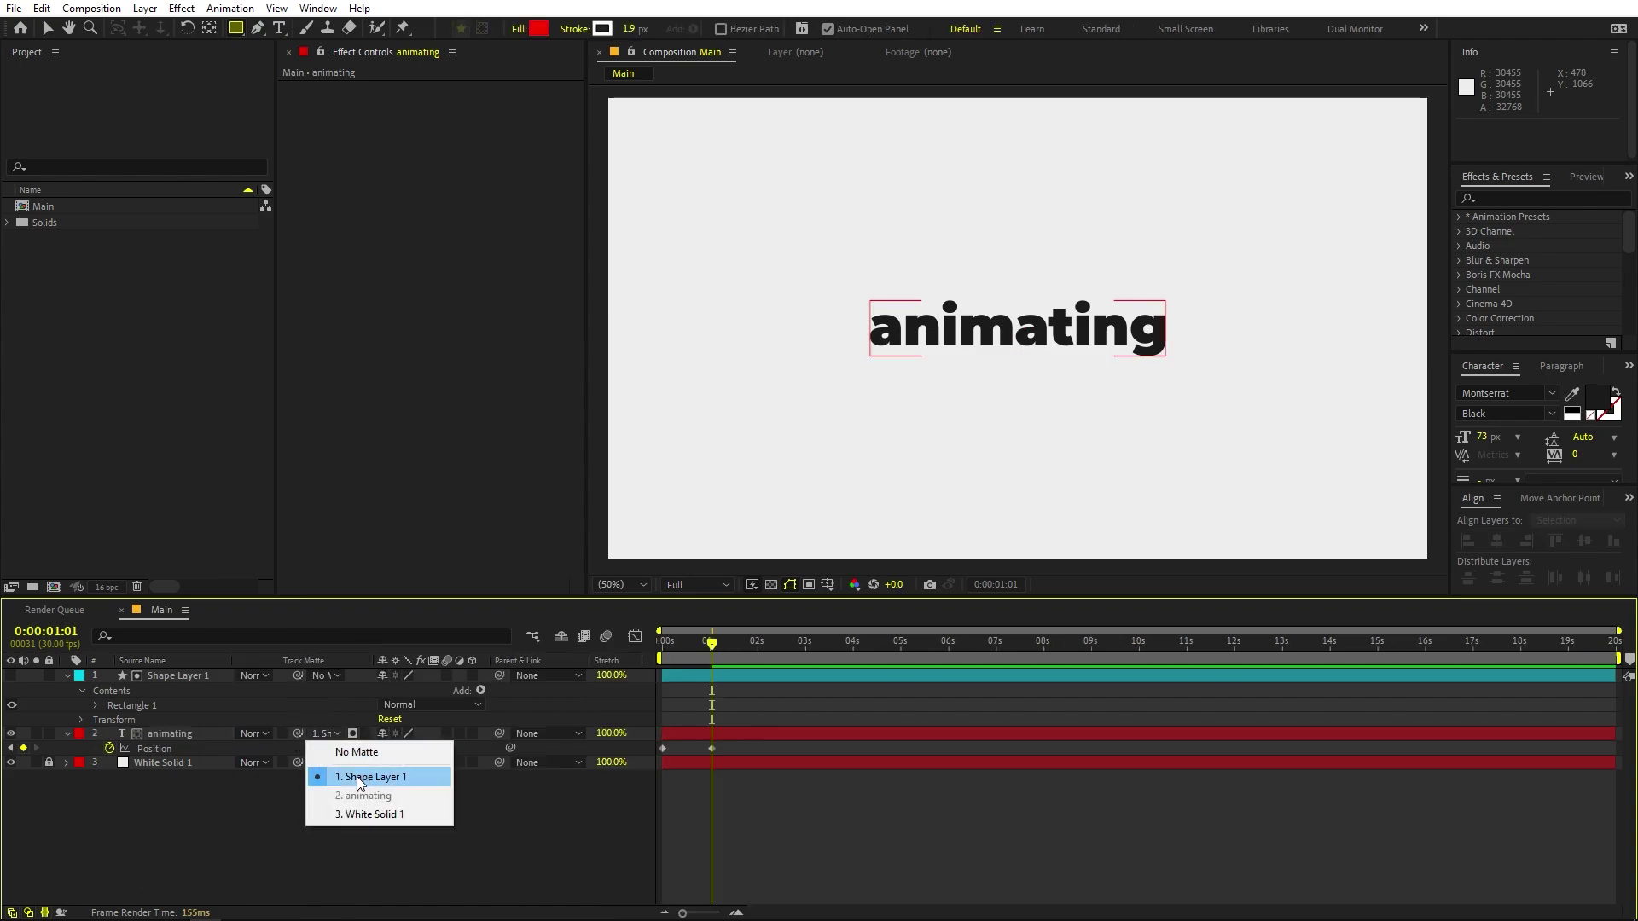
{"action": "left_click", "coordinate": [188, 838]}
{"action": "left_click", "coordinate": [314, 734]}
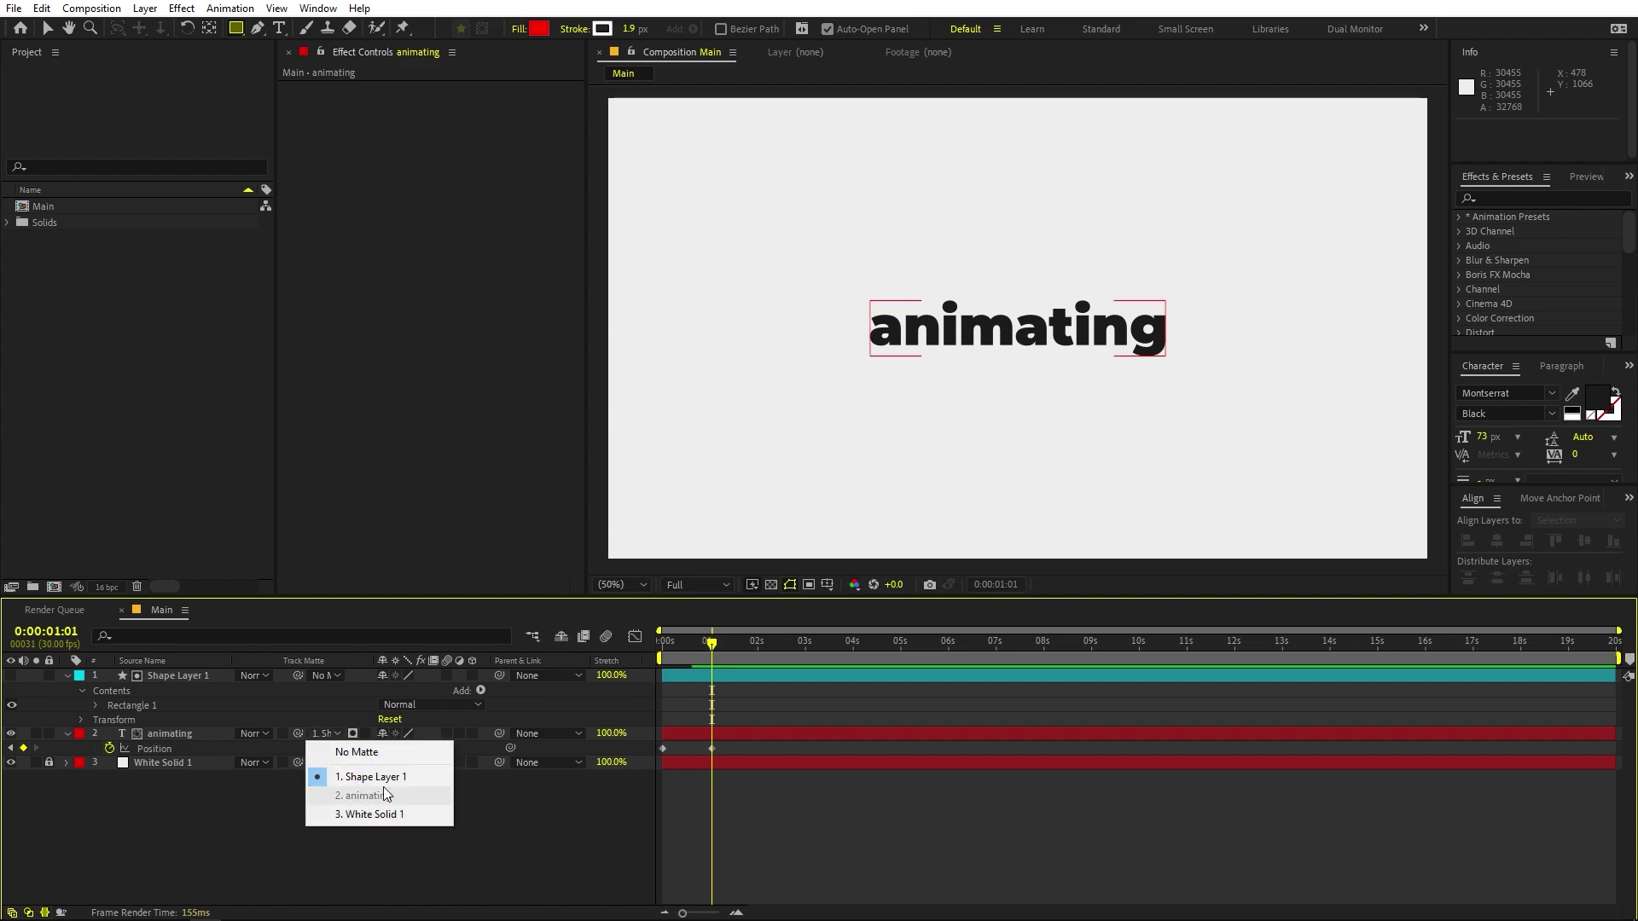
{"action": "left_click", "coordinate": [279, 826]}
{"action": "key", "text": "u"}
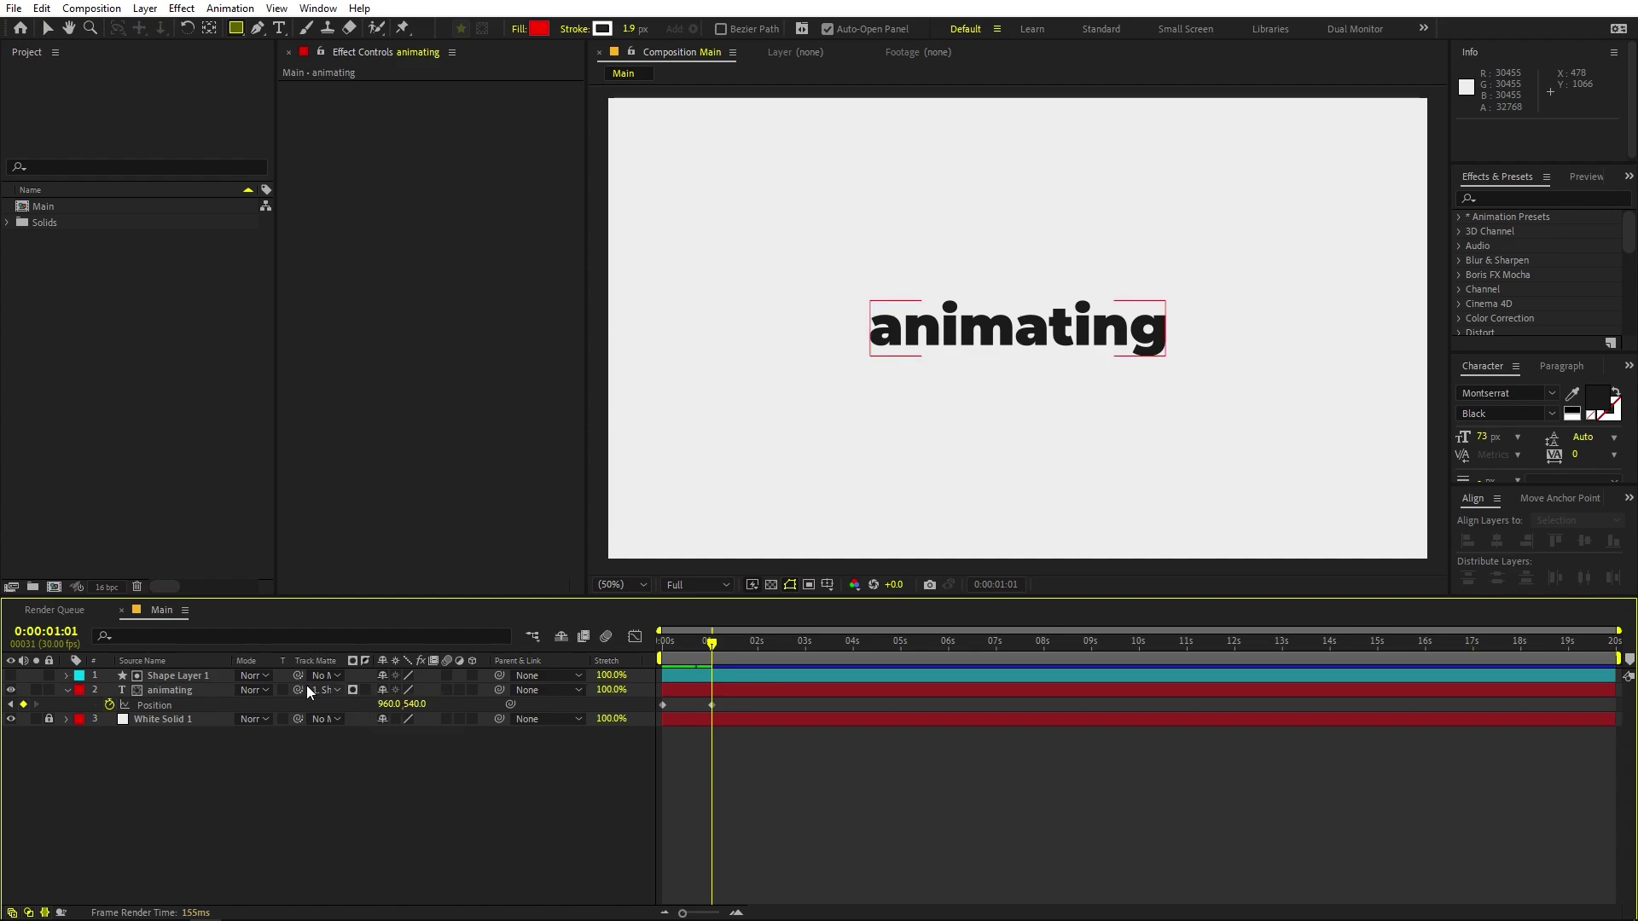
{"action": "left_click", "coordinate": [190, 677]}
{"action": "left_click", "coordinate": [178, 693]}
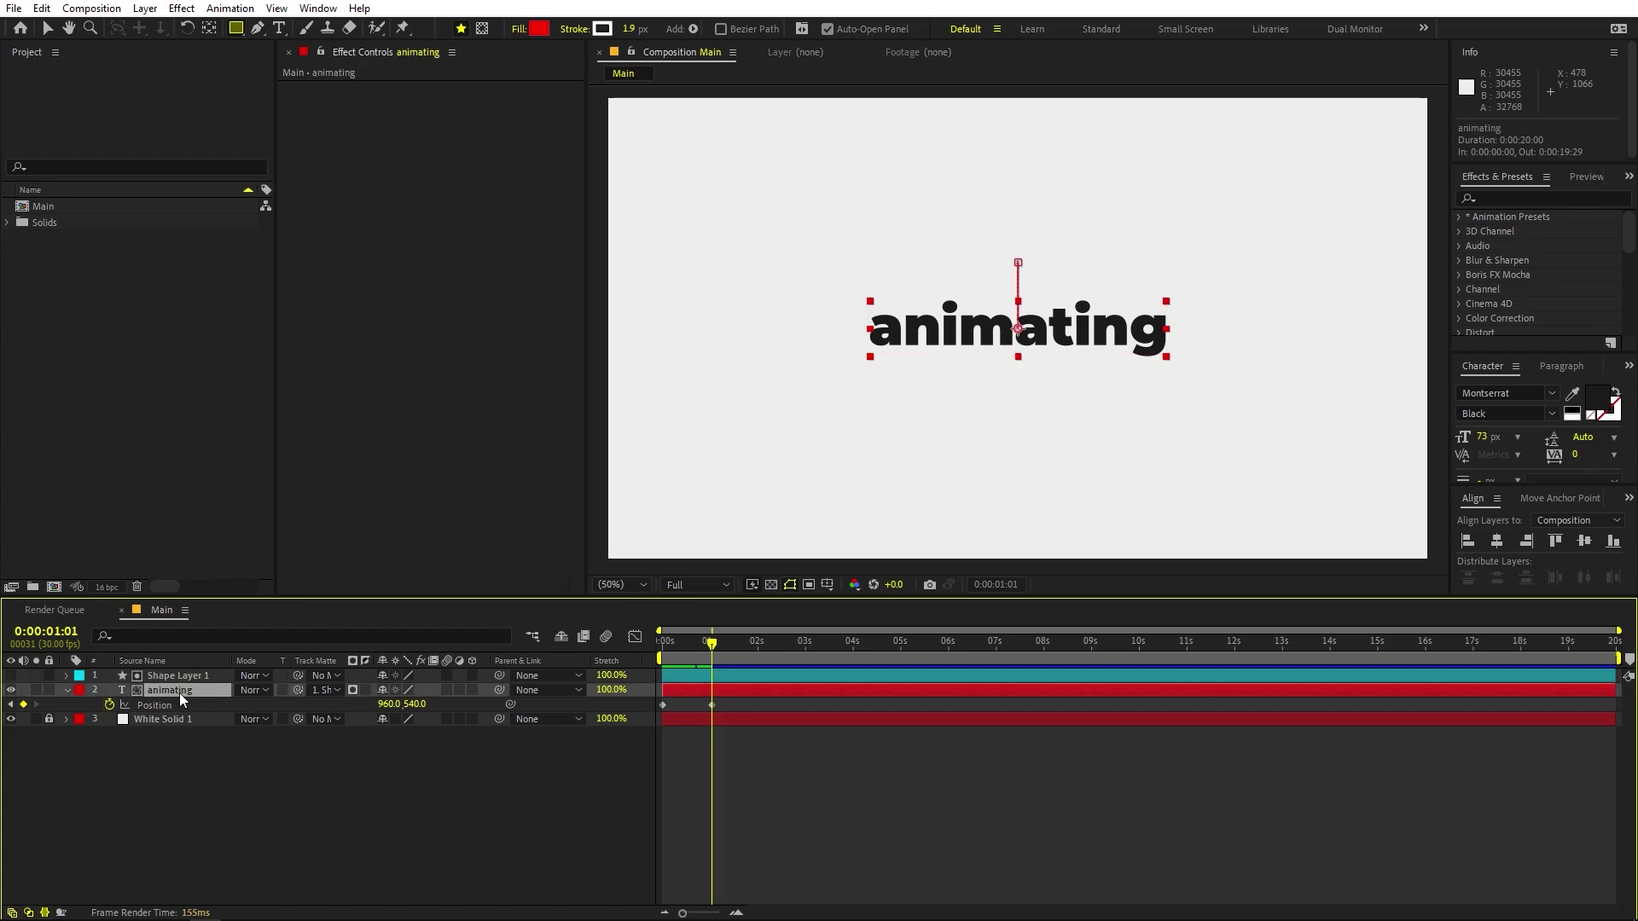
{"action": "left_click", "coordinate": [324, 690]}
{"action": "left_click", "coordinate": [341, 731]}
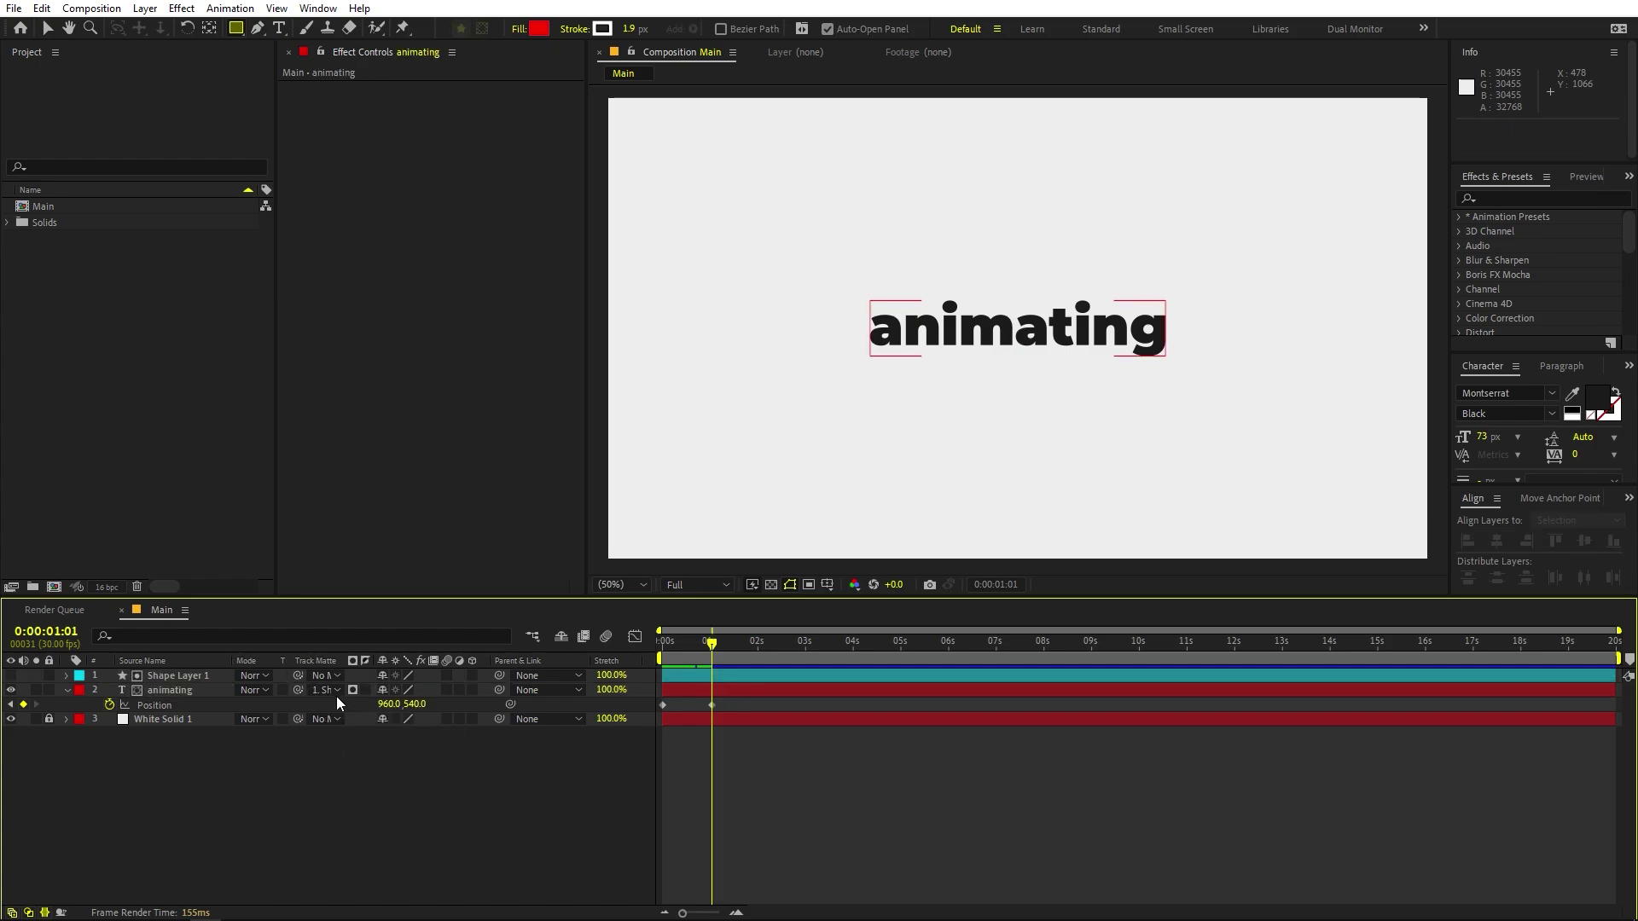
Apply Easy Ease to both Position keyframes of the "animating" text layer.
{"action": "key", "text": "Home"}
{"action": "mouse_move", "coordinate": [664, 655]}
{"action": "left_mouse_down"}
{"action": "mouse_move", "coordinate": [727, 655]}
{"action": "mouse_move", "coordinate": [663, 657]}
{"action": "left_mouse_up"}
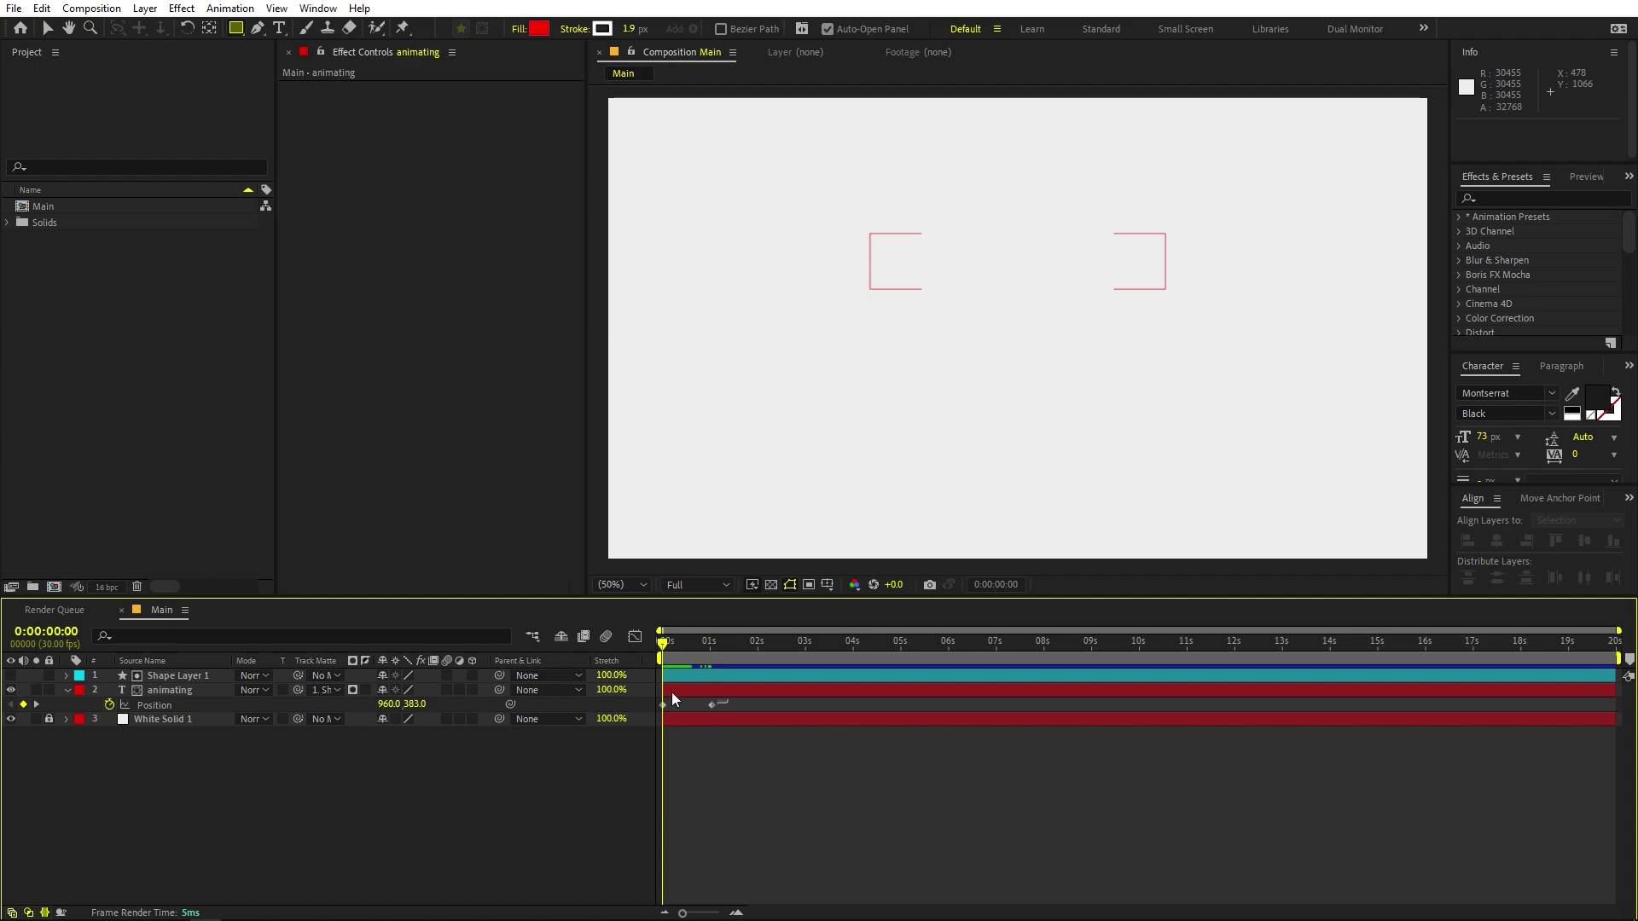
{"action": "left_click_drag", "start_coordinate": [728, 707], "coordinate": [619, 700]}
{"action": "key", "text": "F9"}
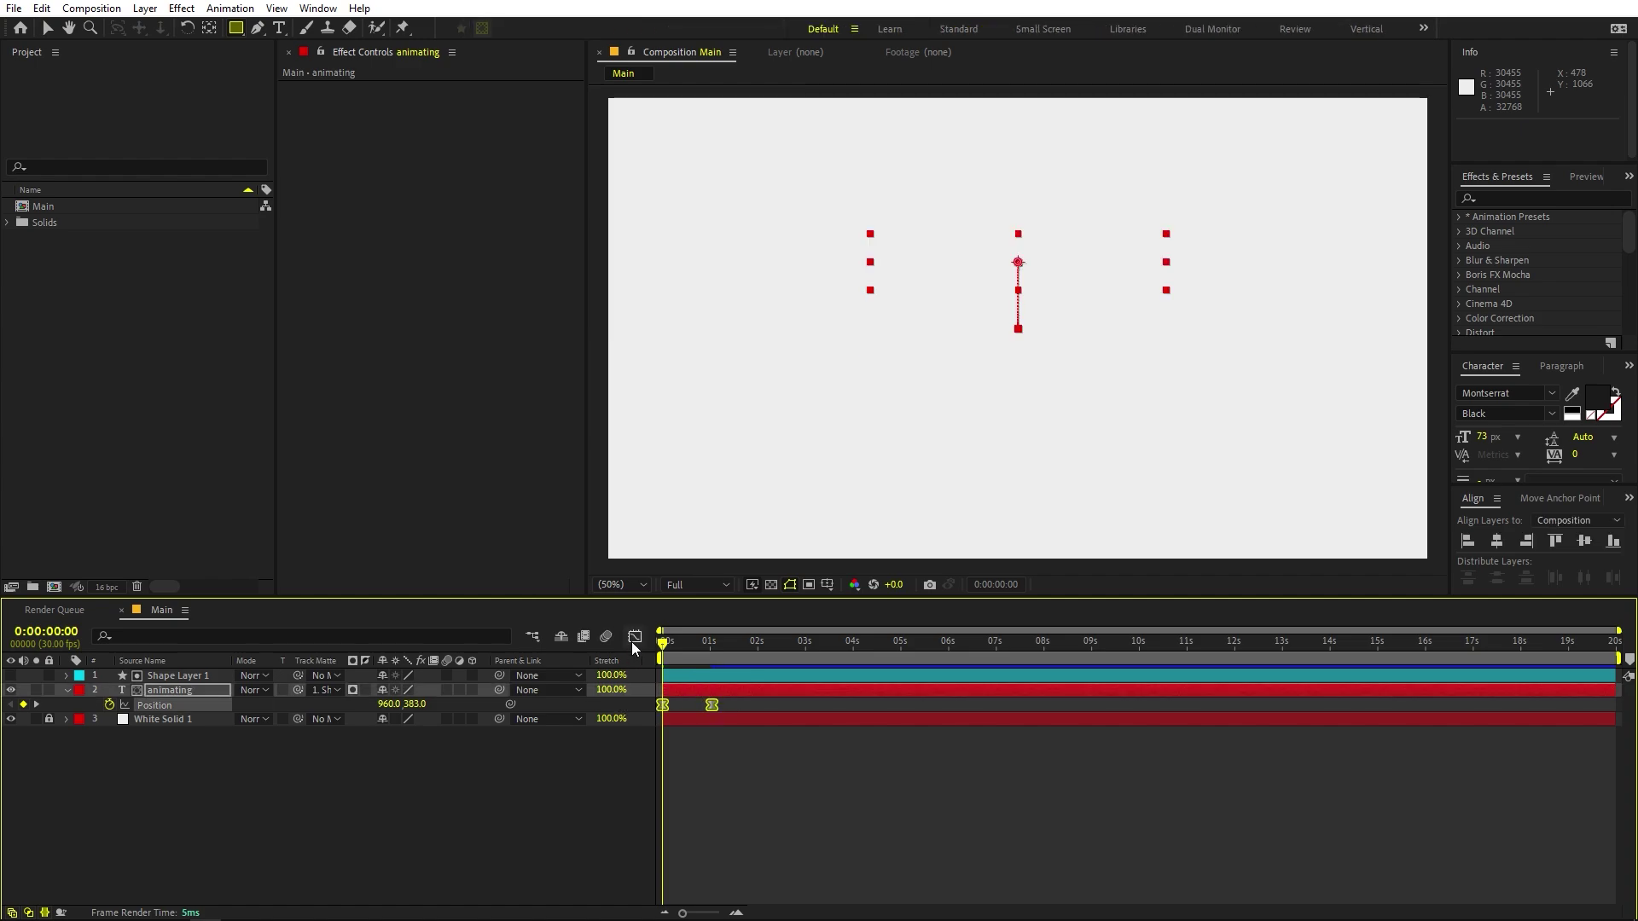
Reshape the Position speed graph so the motion starts fast and slows gradually into the last keyframe.
{"action": "left_click", "coordinate": [634, 638]}
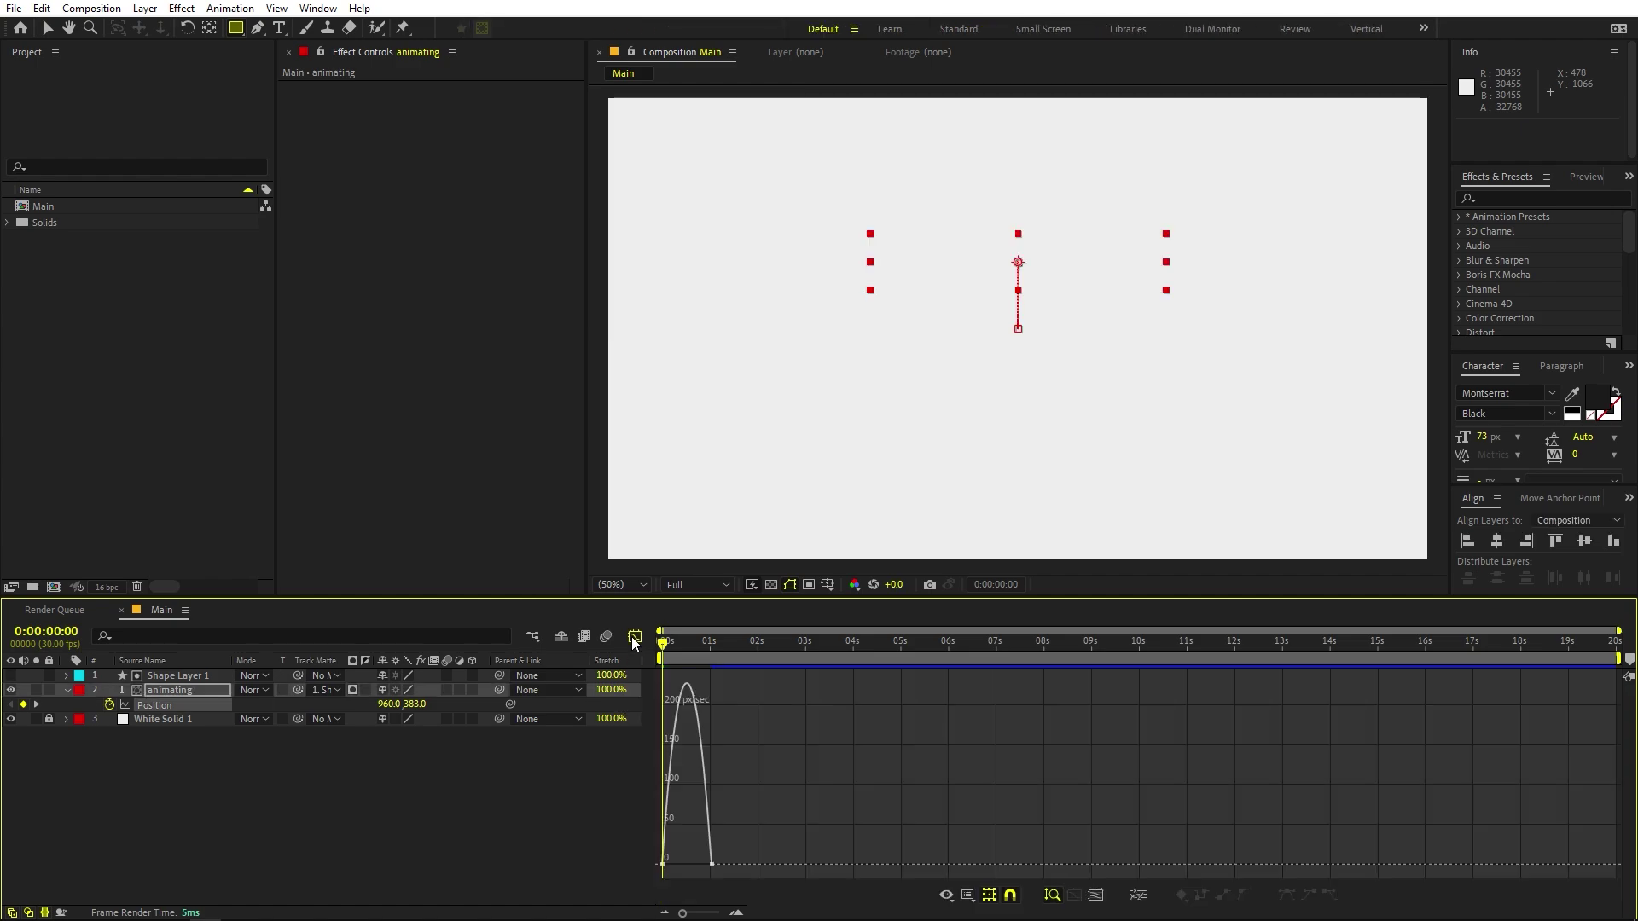
{"action": "left_click", "coordinate": [975, 898]}
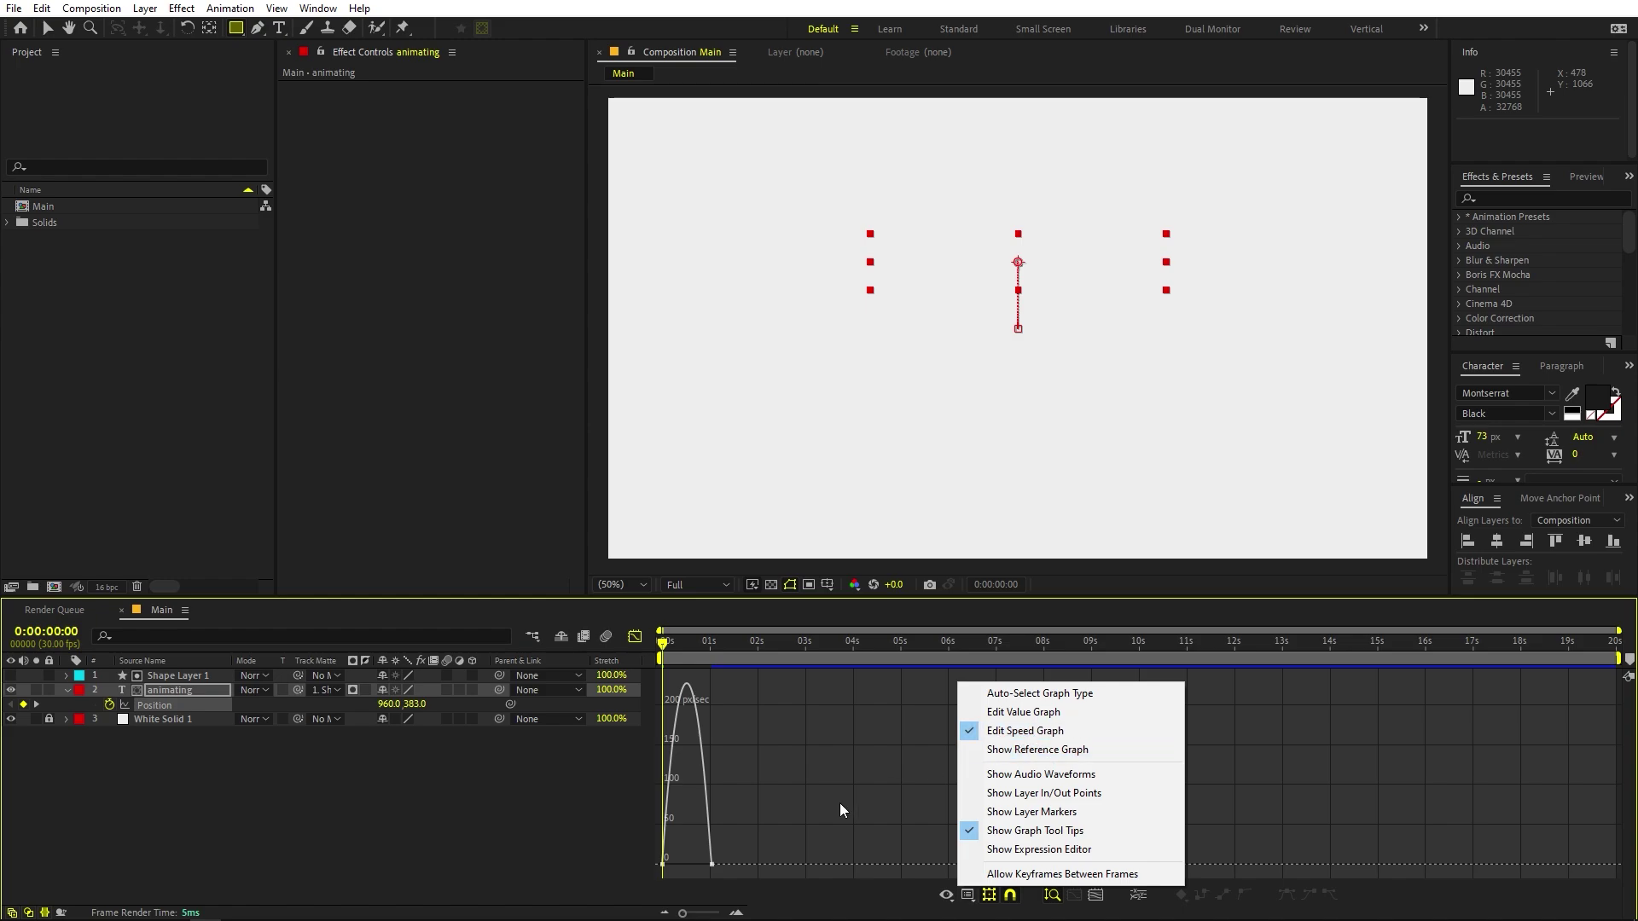
{"action": "left_click_drag", "start_coordinate": [782, 826], "coordinate": [670, 867]}
{"action": "left_click", "coordinate": [765, 770]}
{"action": "left_click", "coordinate": [635, 636]}
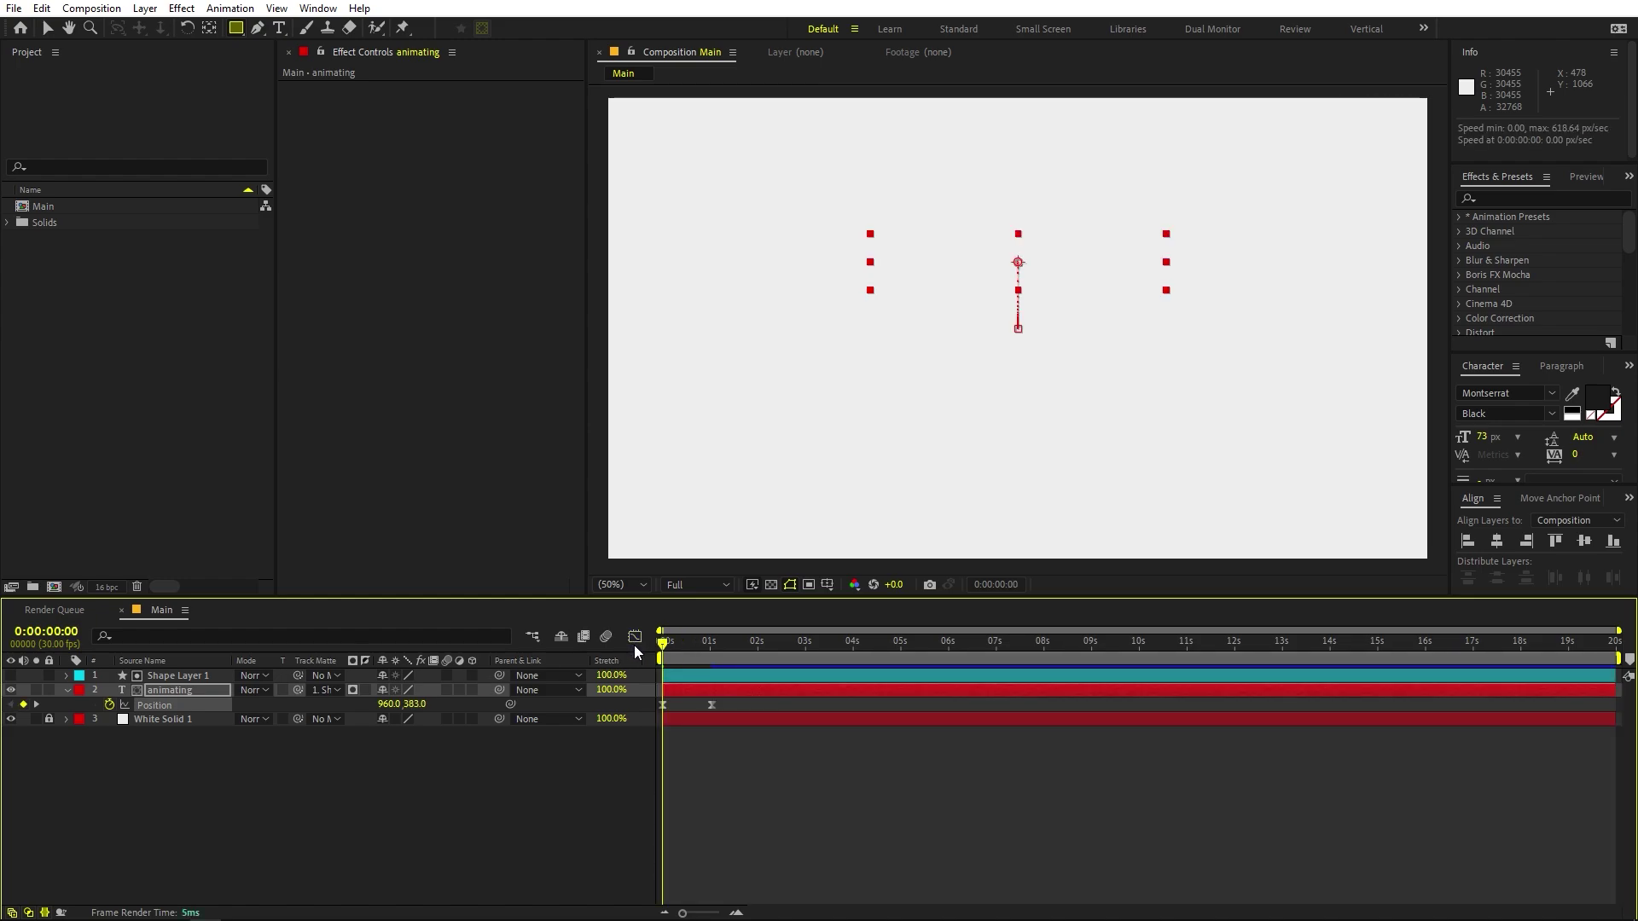
Move the last Position keyframe of "animating" to 0:00:00:22 and preview the timing.
{"action": "key", "text": "space"}
{"action": "key", "text": "space"}
{"action": "left_click", "coordinate": [718, 736]}
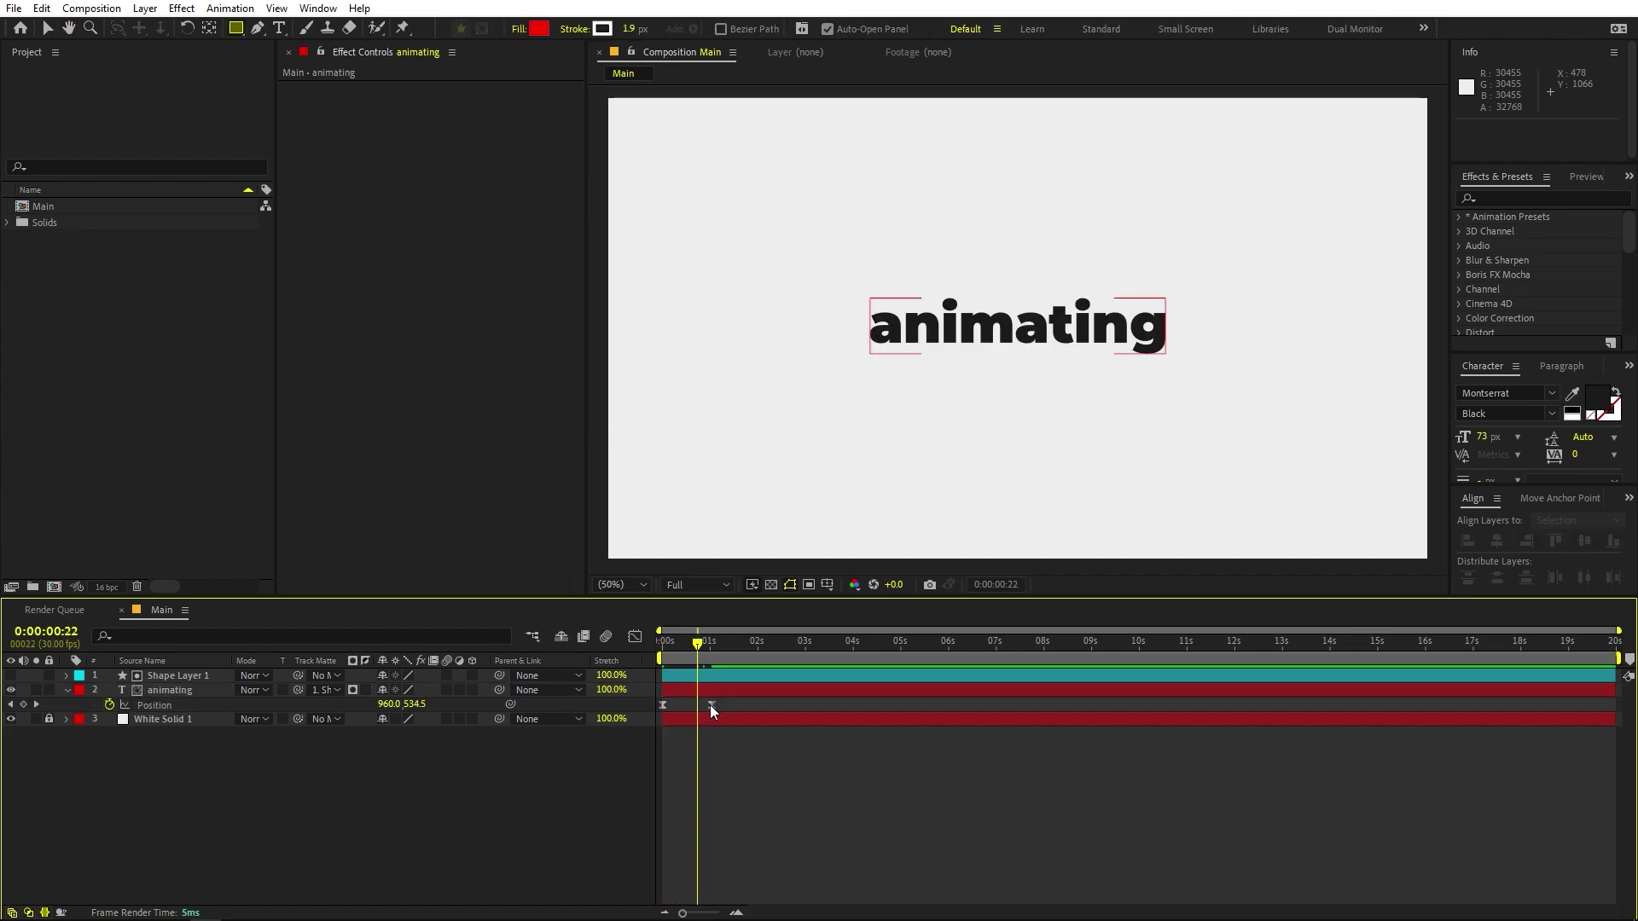
{"action": "left_click_drag", "start_coordinate": [711, 706], "coordinate": [698, 706]}
{"action": "key", "text": "space"}
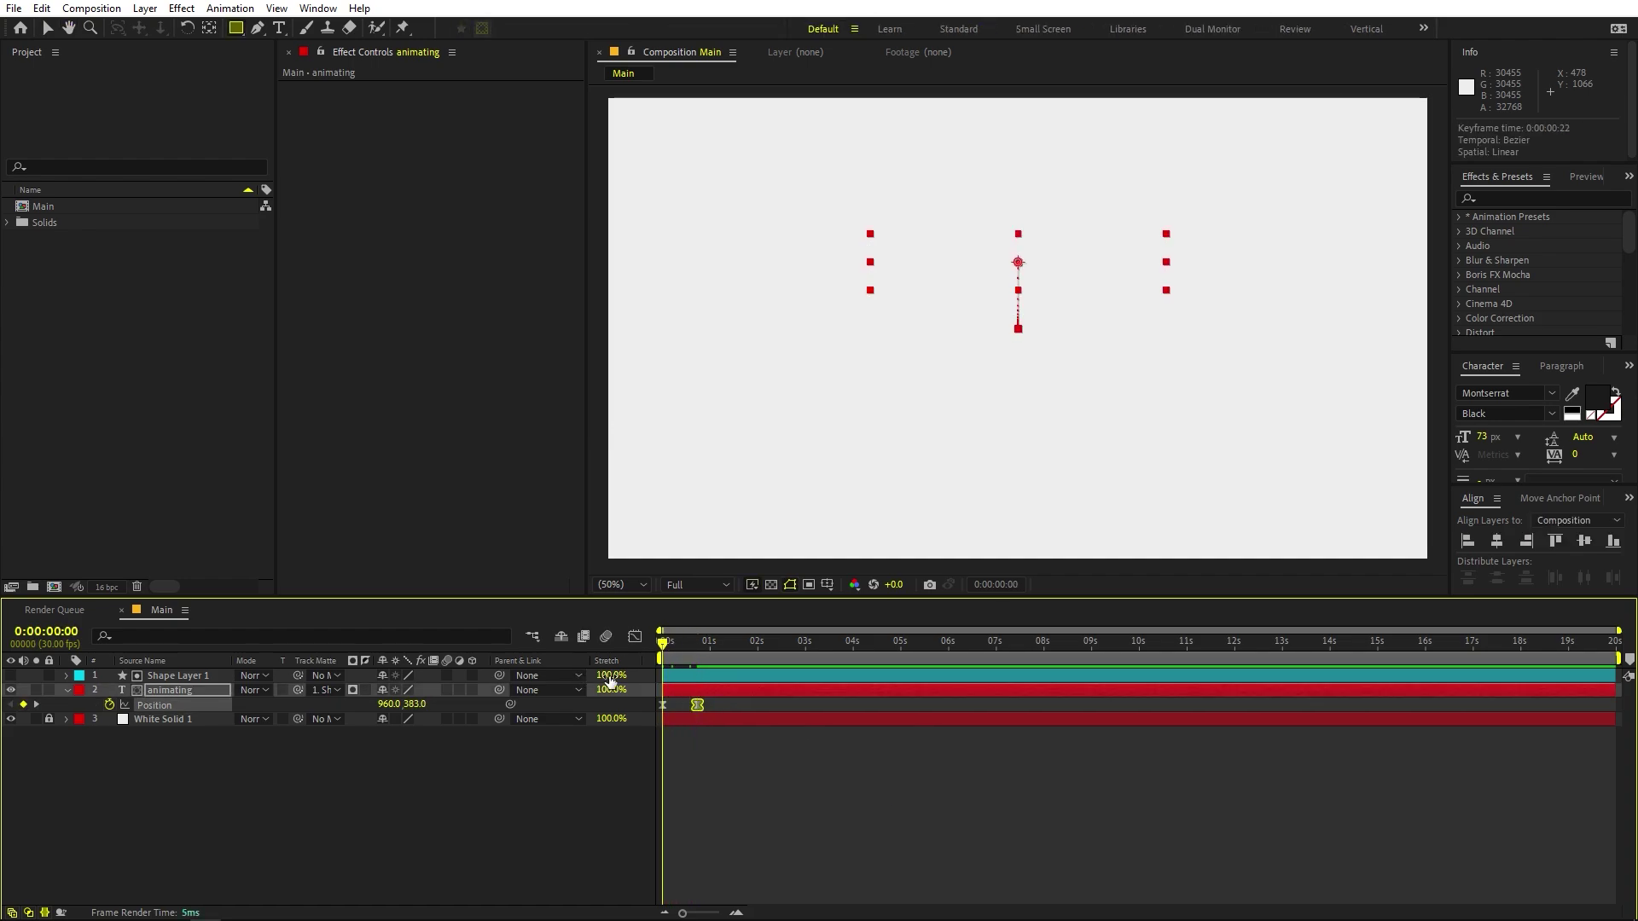
{"action": "key", "text": "space"}
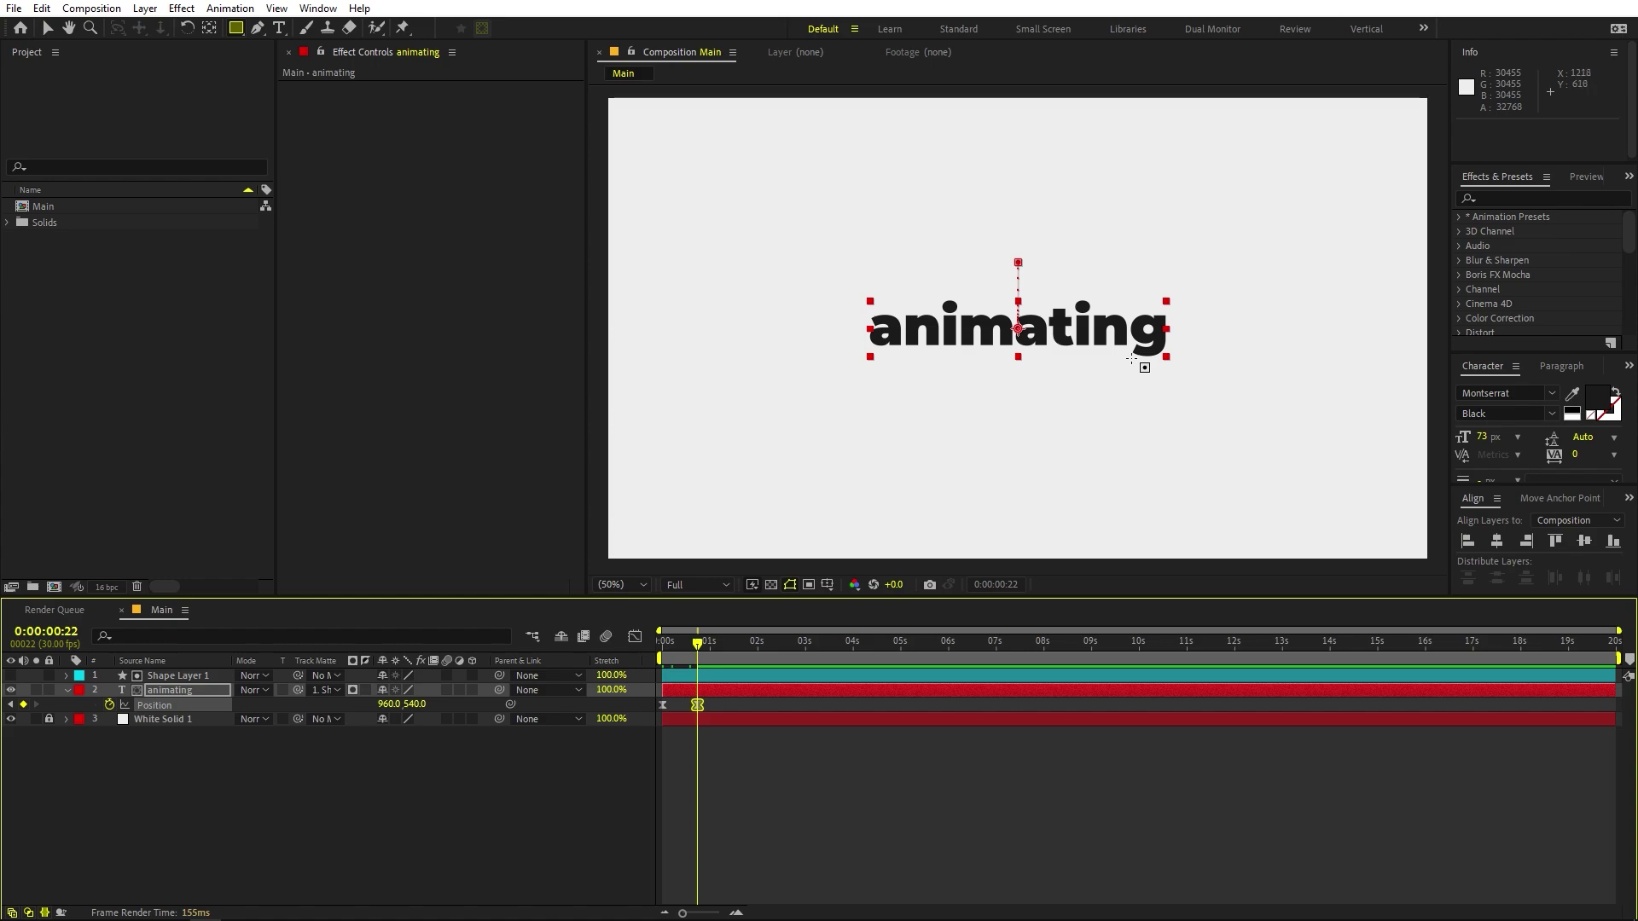
Deselect the layers, set the viewer magnification to Fit up to 100%, and preview the reveal from the start.
{"action": "key", "text": "v"}
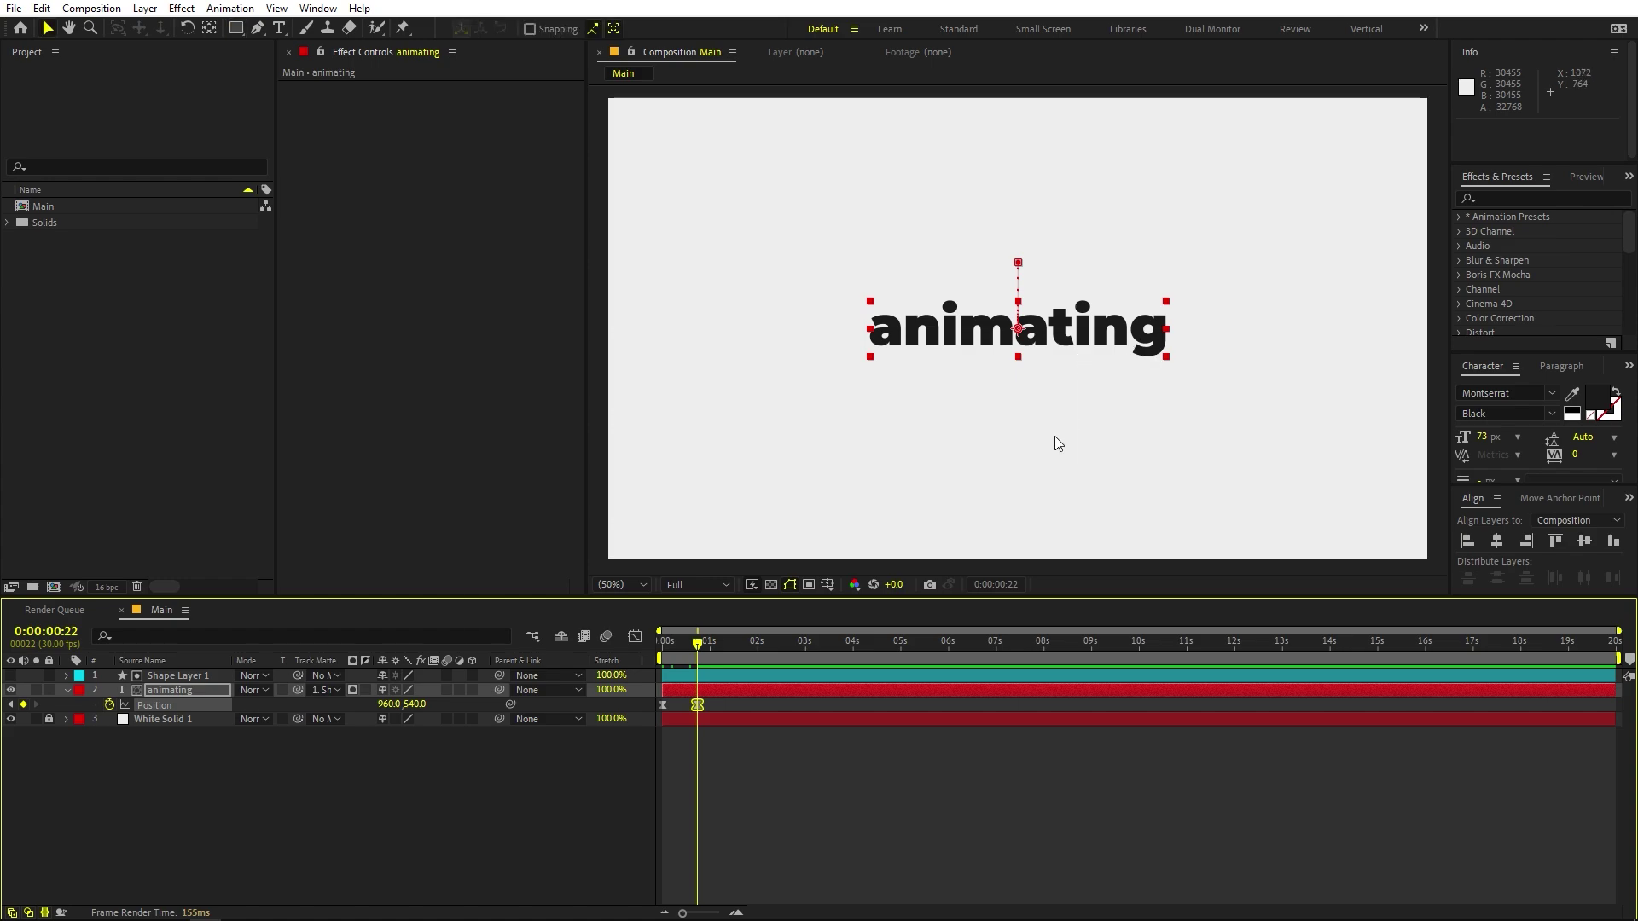
{"action": "left_click", "coordinate": [707, 756]}
{"action": "left_click", "coordinate": [615, 585]}
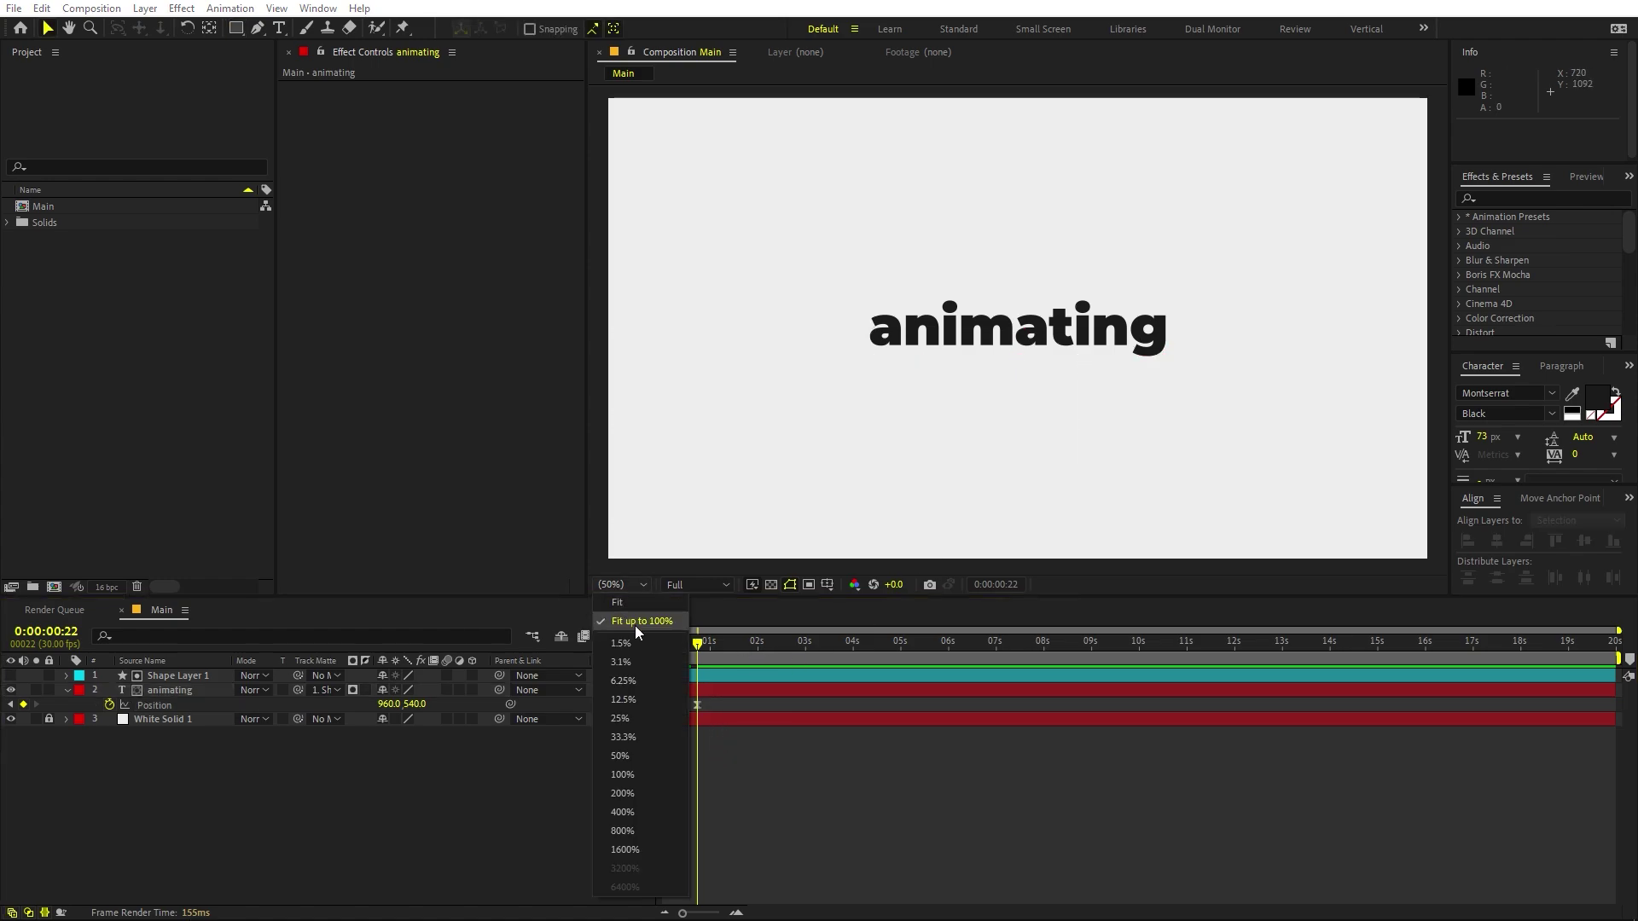
{"action": "left_click", "coordinate": [635, 626]}
{"action": "left_click", "coordinate": [729, 769]}
{"action": "left_click_drag", "start_coordinate": [697, 646], "coordinate": [660, 647]}
{"action": "key", "text": "space"}
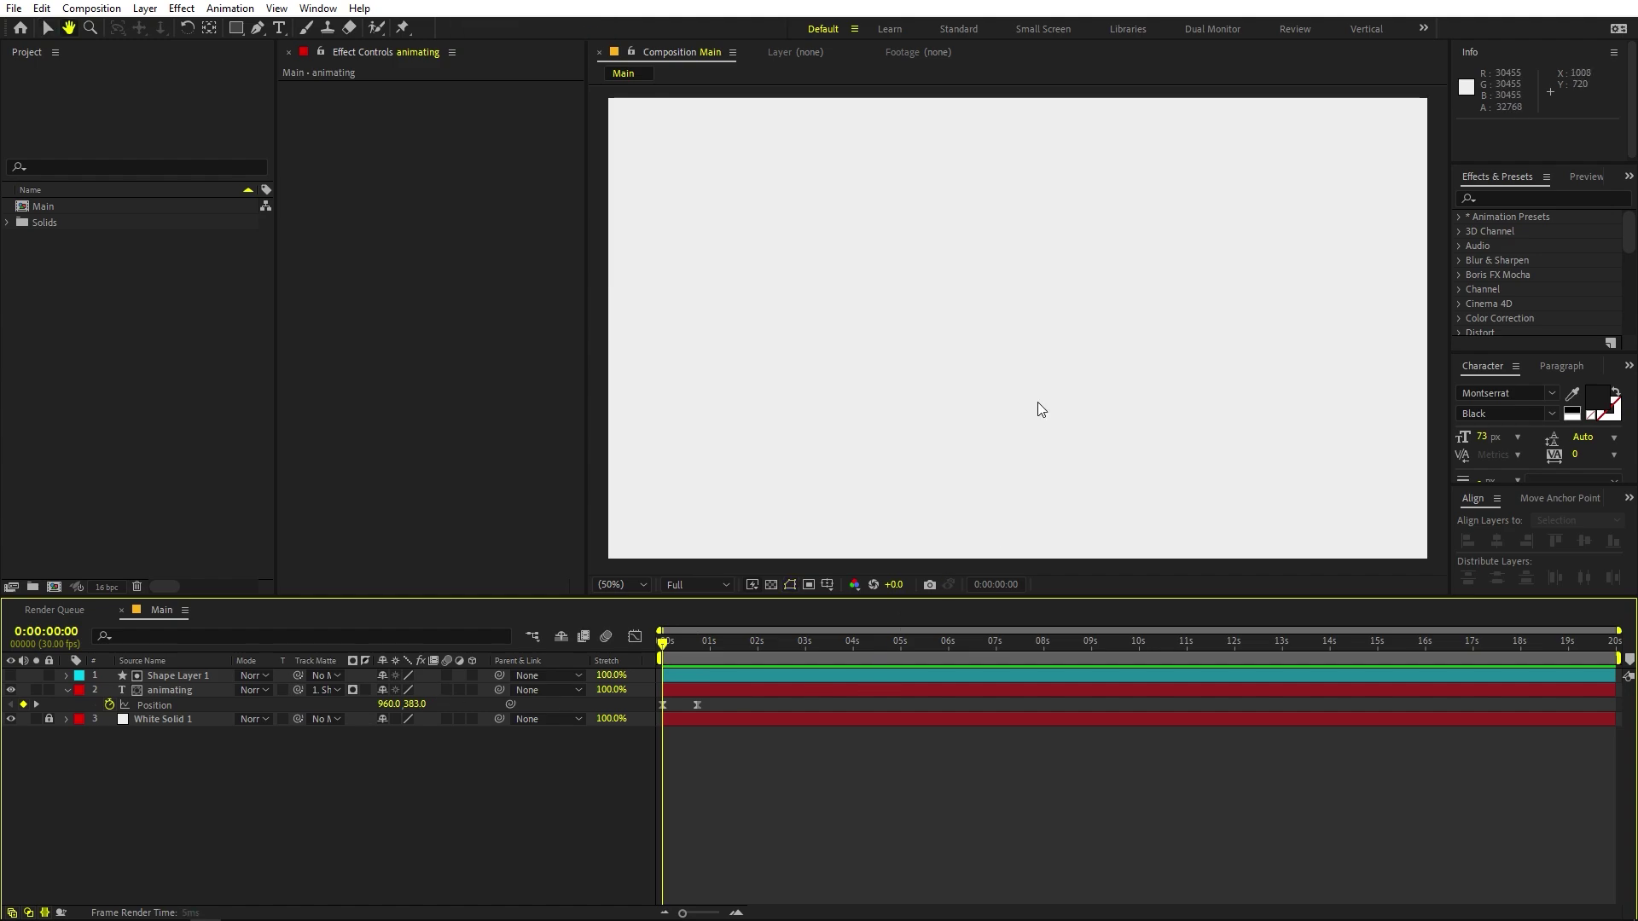
{"action": "key", "text": "space"}
Shorten the reveal by moving the last Position keyframe of "animating" to 0:00:00:14, and preview the result.
{"action": "left_click_drag", "start_coordinate": [697, 706], "coordinate": [681, 707]}
{"action": "key", "text": "space"}
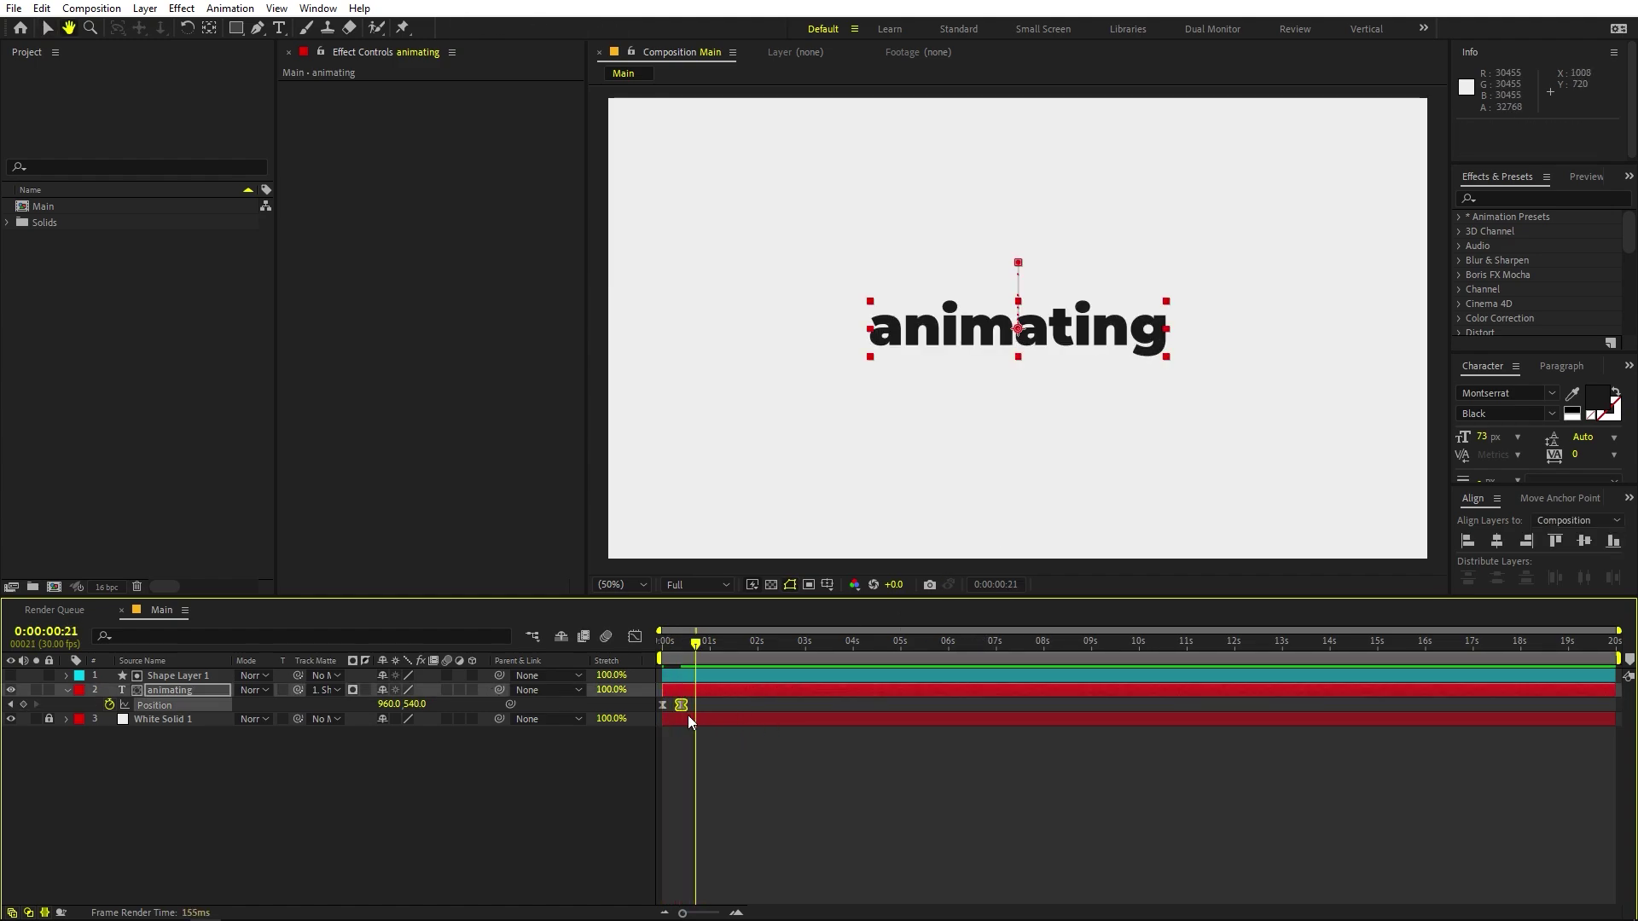
{"action": "mouse_move", "coordinate": [683, 706]}
{"action": "left_mouse_down"}
{"action": "mouse_move", "coordinate": [767, 705]}
{"action": "mouse_move", "coordinate": [685, 704]}
{"action": "left_mouse_up"}
{"action": "key", "text": "space"}
{"action": "key", "text": "space"}
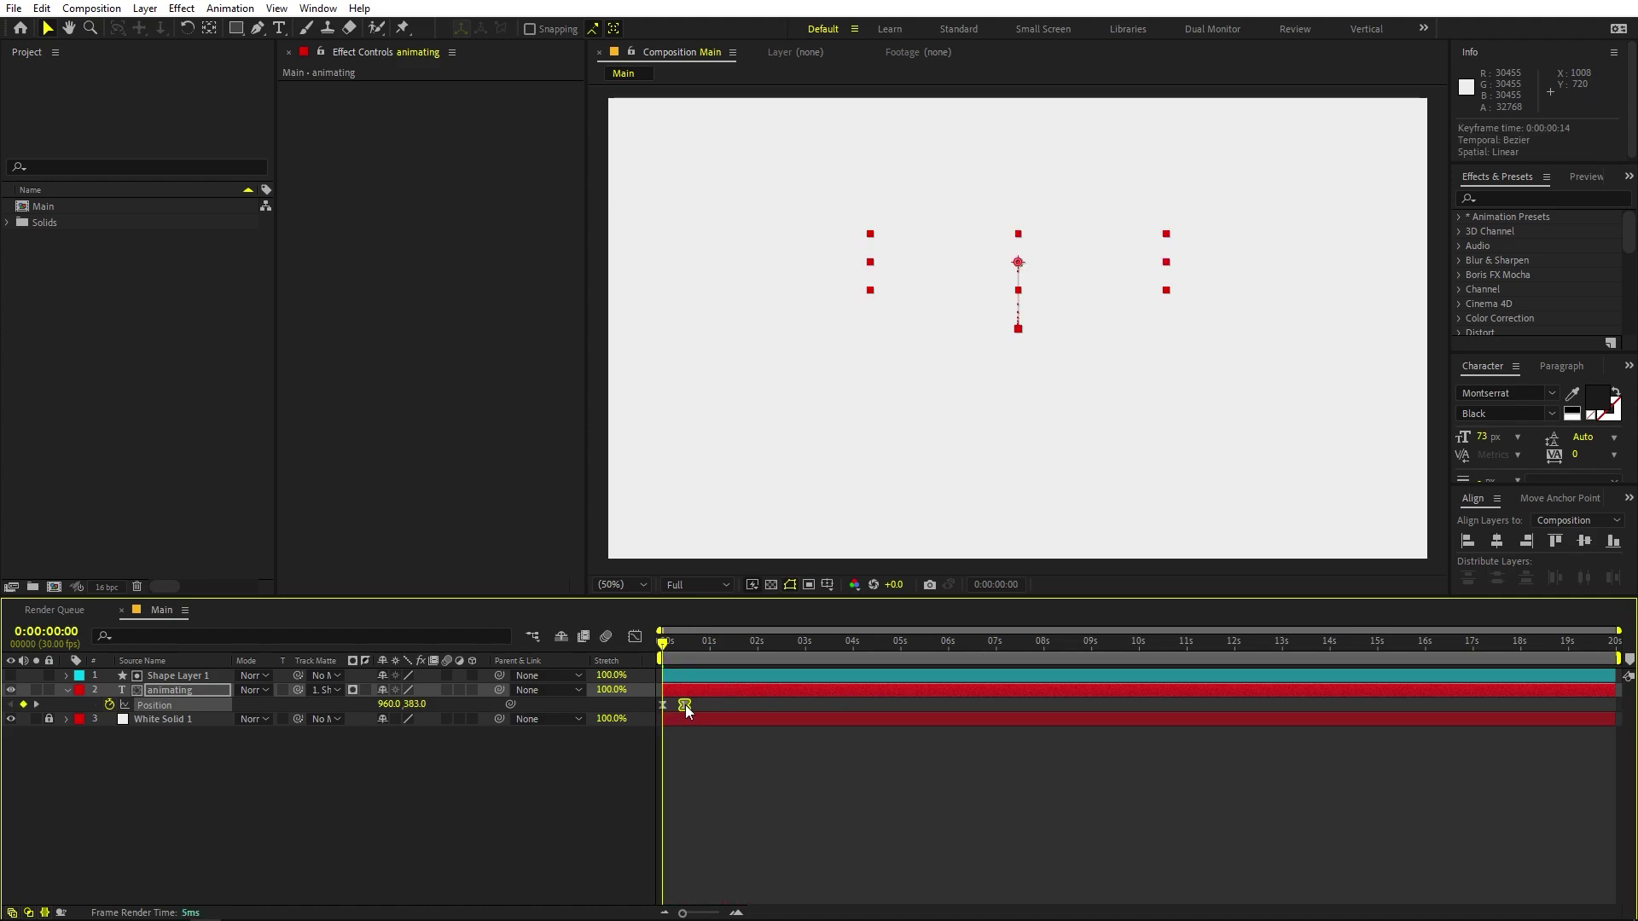
Duplicate the rectangle shape layer and the "animating" text layer, placing both copies at the top of the layer stack.
{"action": "left_click", "coordinate": [167, 677], "text": "ctrl"}
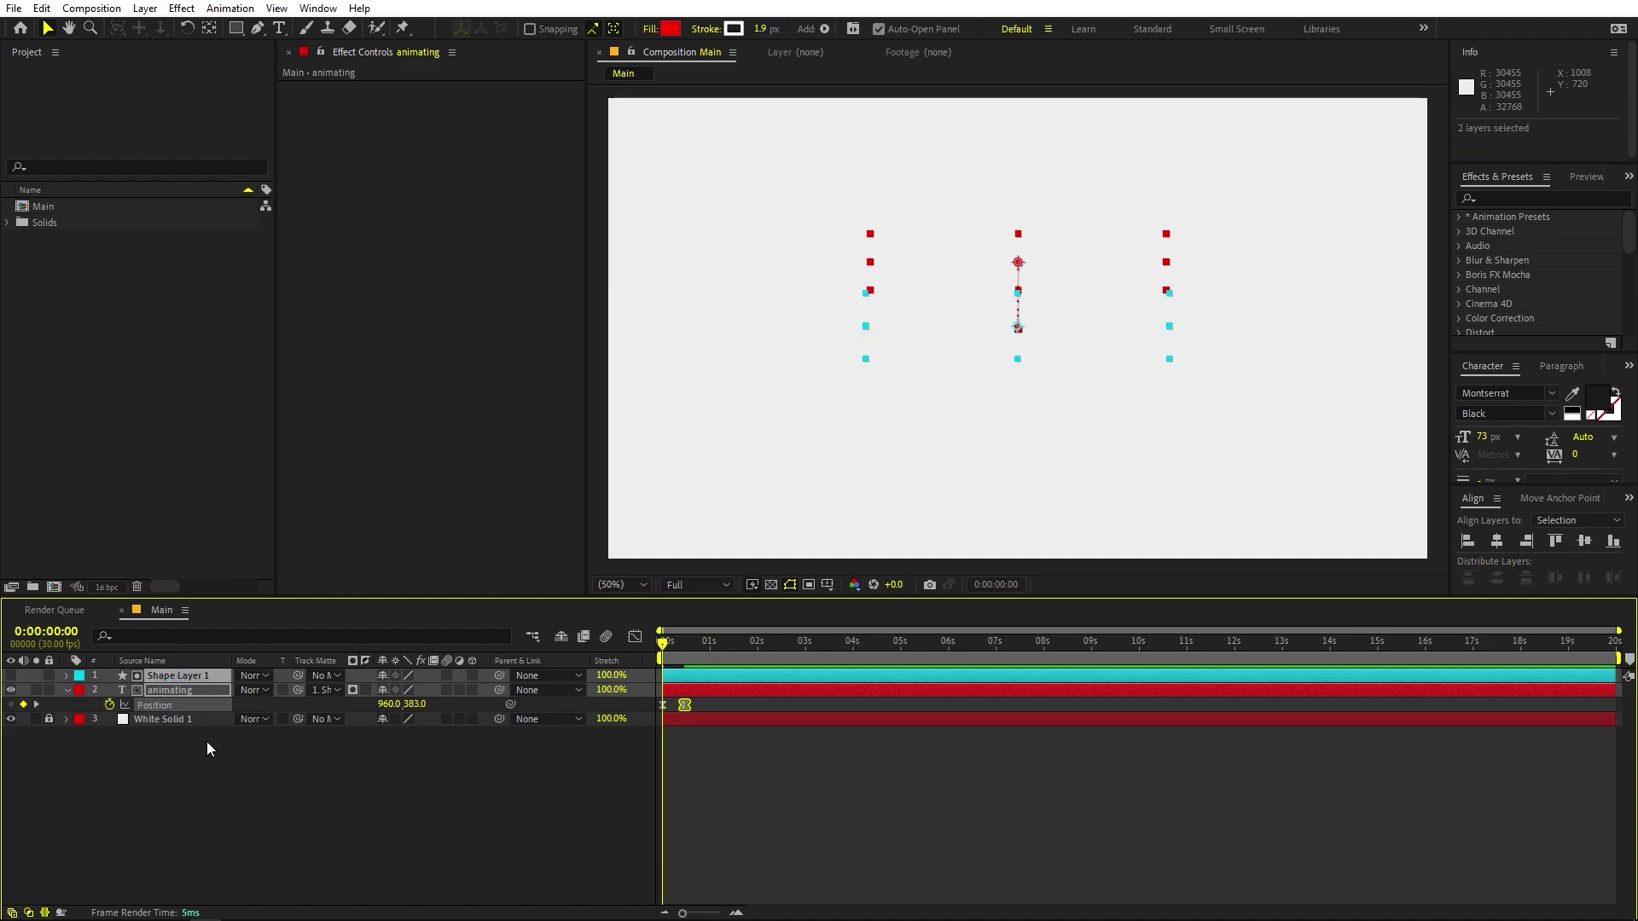
{"action": "key", "text": "ctrl+d"}
{"action": "left_click_drag", "start_coordinate": [154, 703], "coordinate": [155, 686]}
{"action": "left_click", "coordinate": [155, 763]}
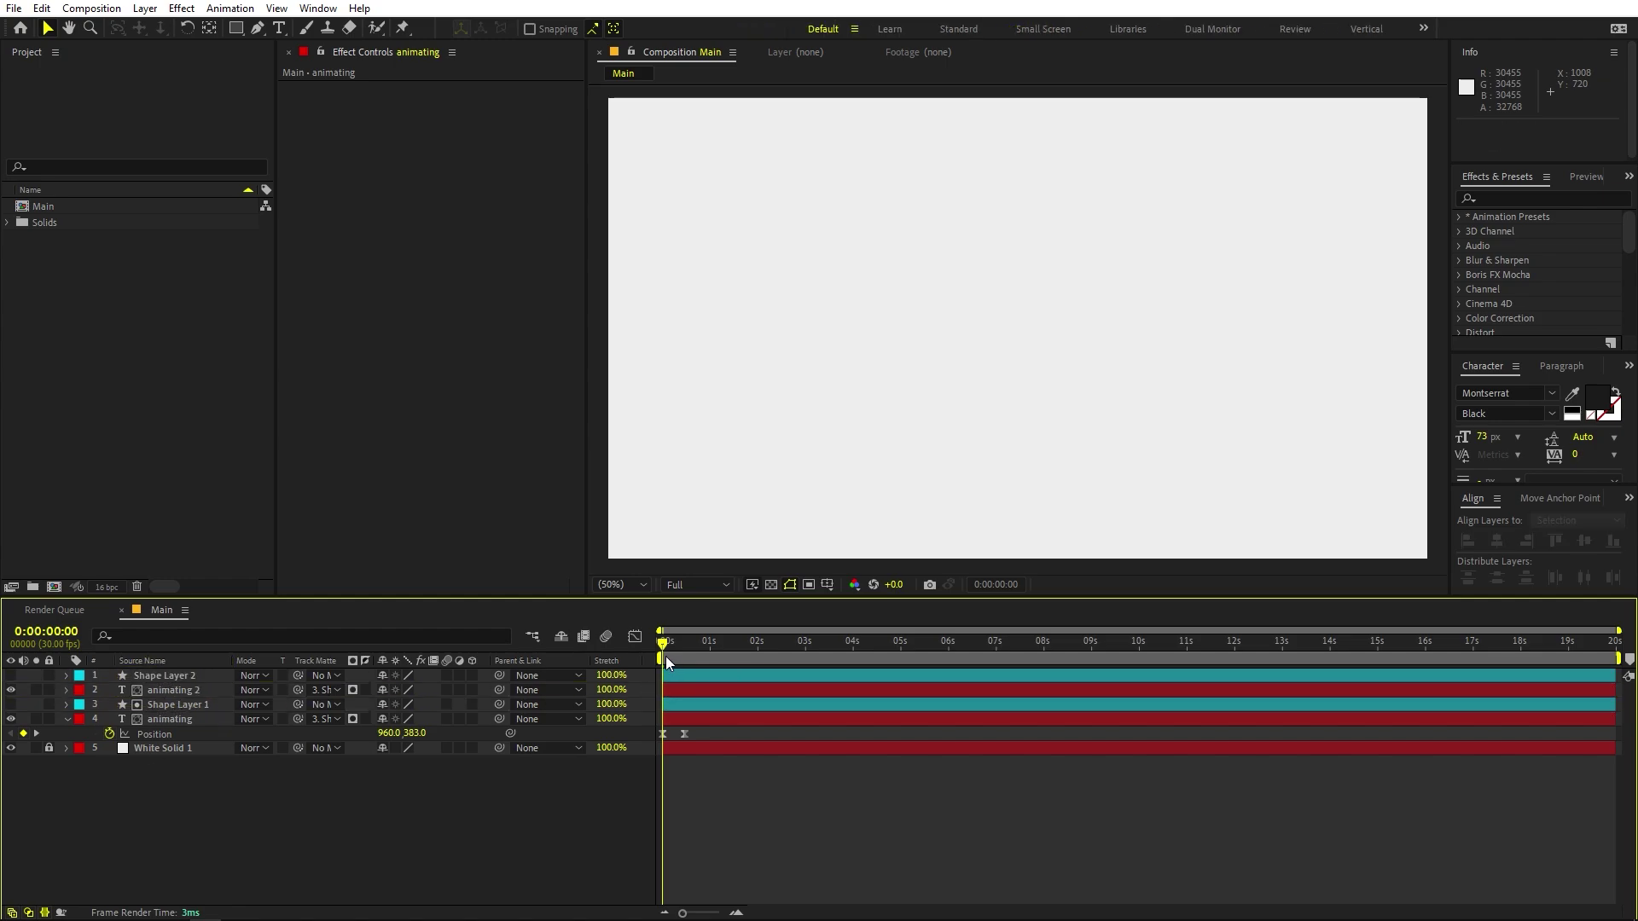
Change the wording of the duplicated text layer to "text" at a frame where the words are visible.
{"action": "left_click_drag", "start_coordinate": [666, 657], "coordinate": [695, 658]}
{"action": "double_click", "coordinate": [171, 689]}
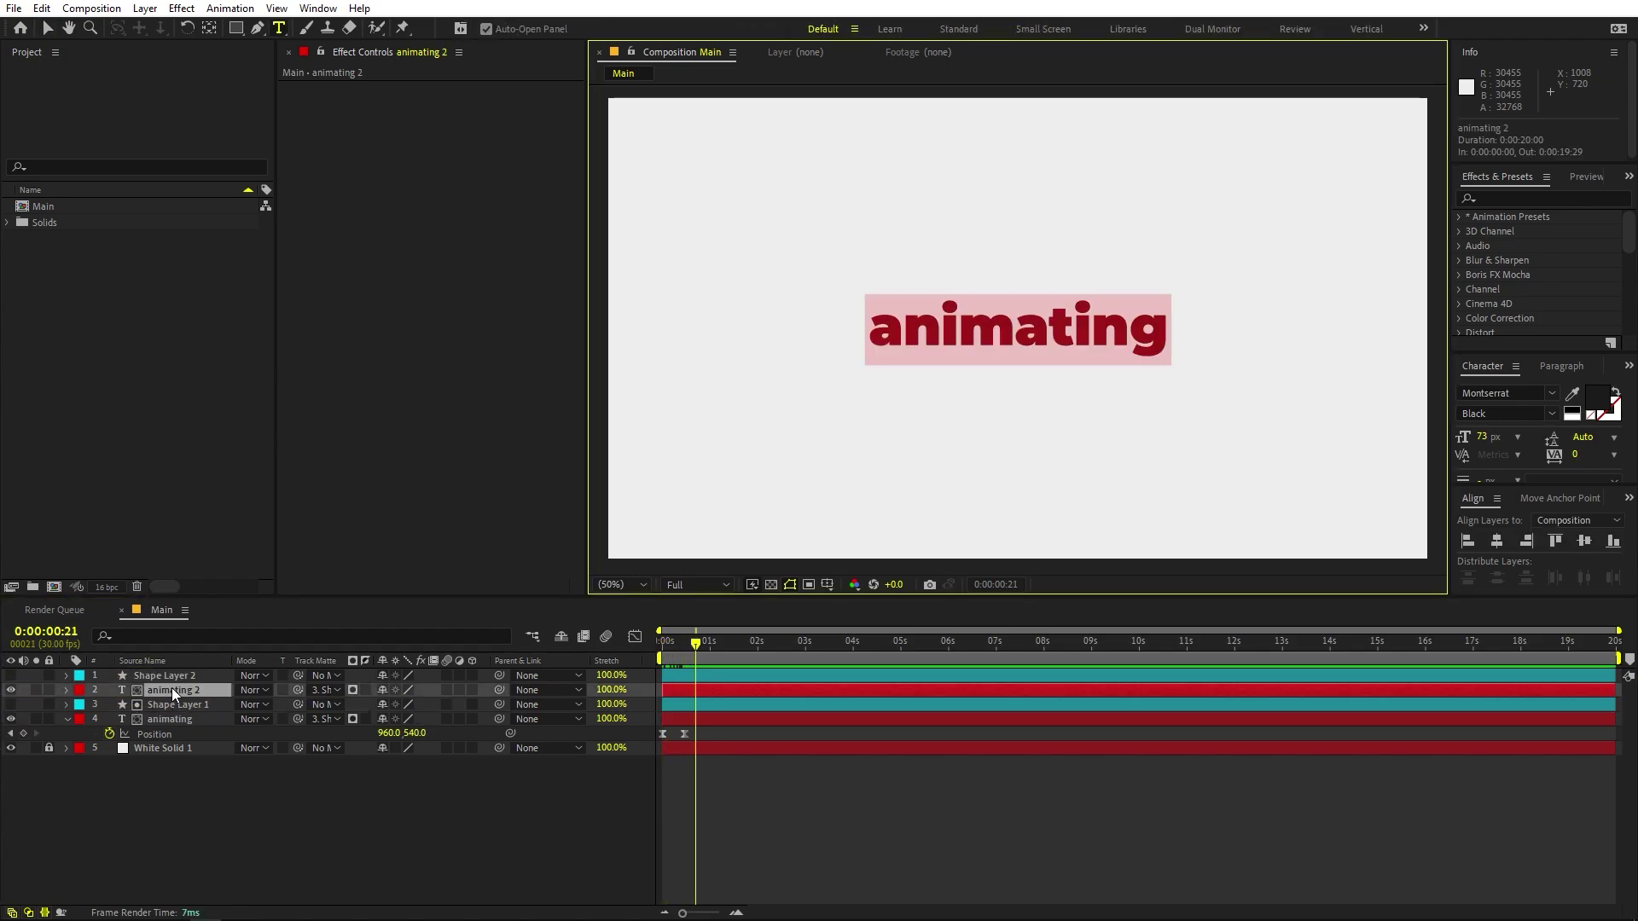
{"action": "type", "text": "text"}
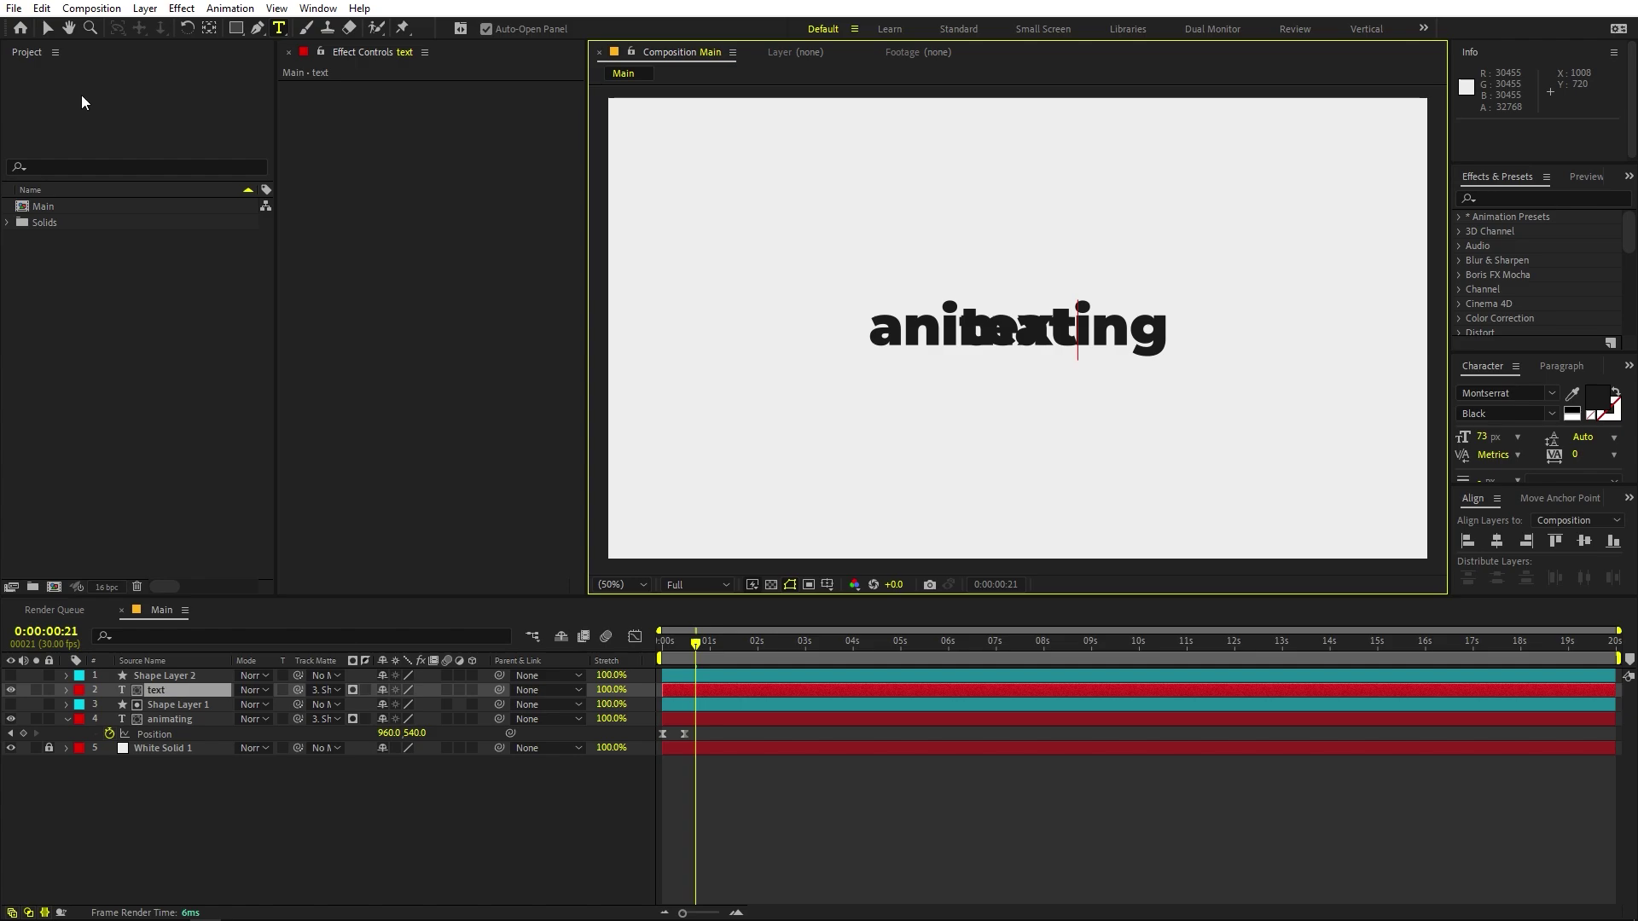
{"action": "left_click", "coordinate": [48, 29]}
At 0:00:00:14, move the "text" layer and the duplicated rectangle down together until the text's Position is 960, 658.
{"action": "key", "text": "p"}
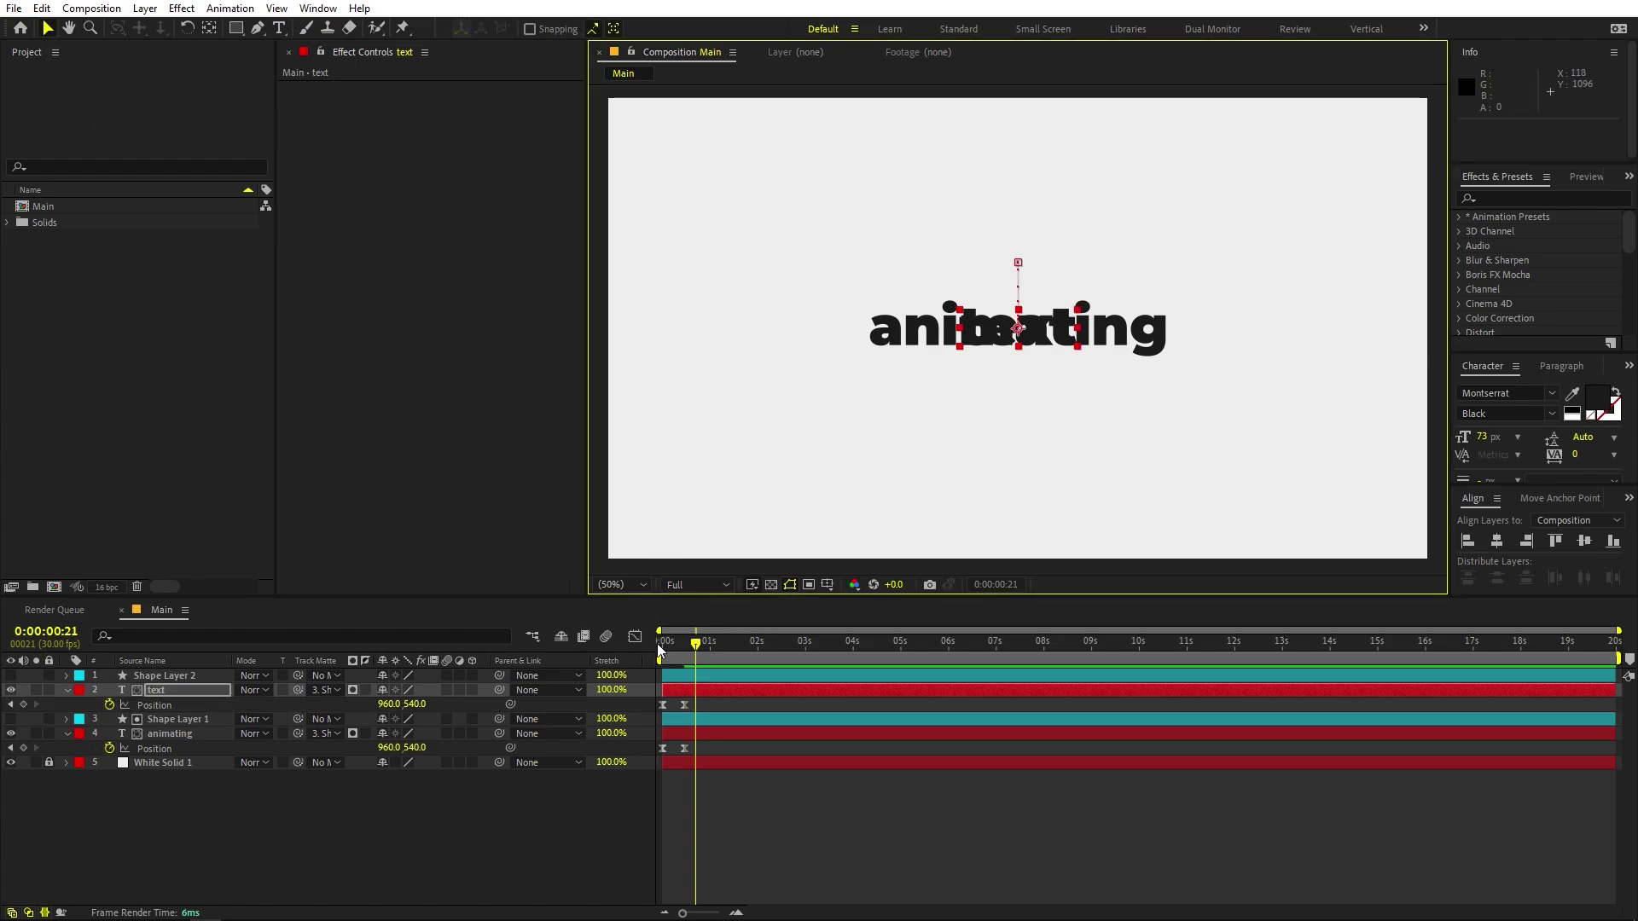
{"action": "left_click_drag", "start_coordinate": [693, 654], "coordinate": [684, 653]}
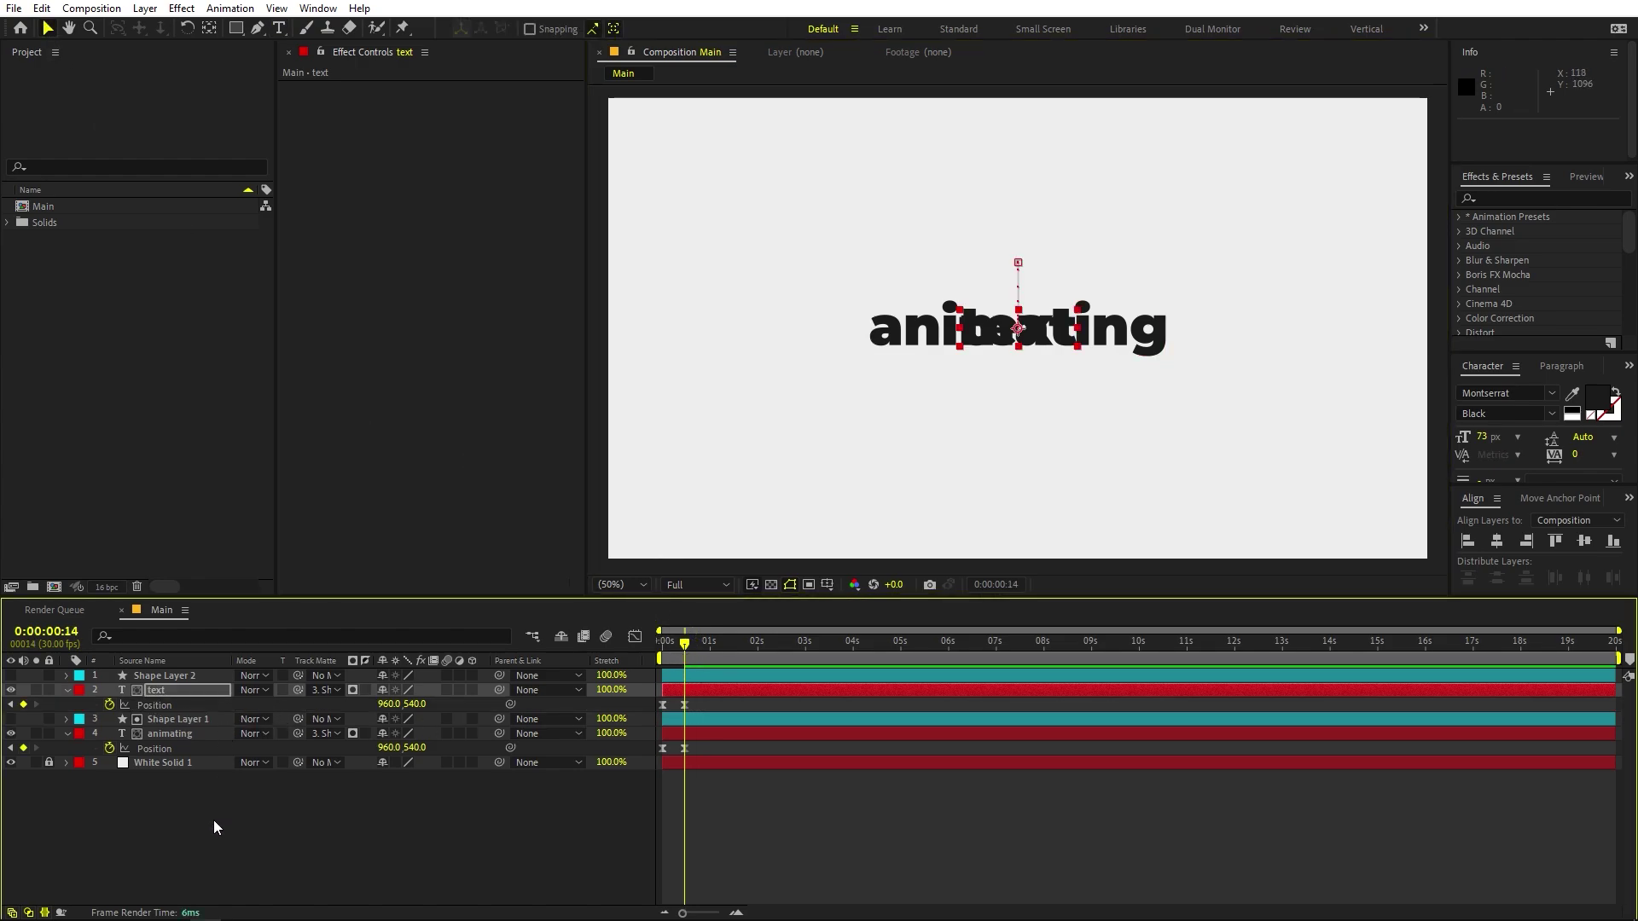
{"action": "left_click", "coordinate": [710, 676]}
{"action": "left_click", "coordinate": [700, 691], "text": "ctrl"}
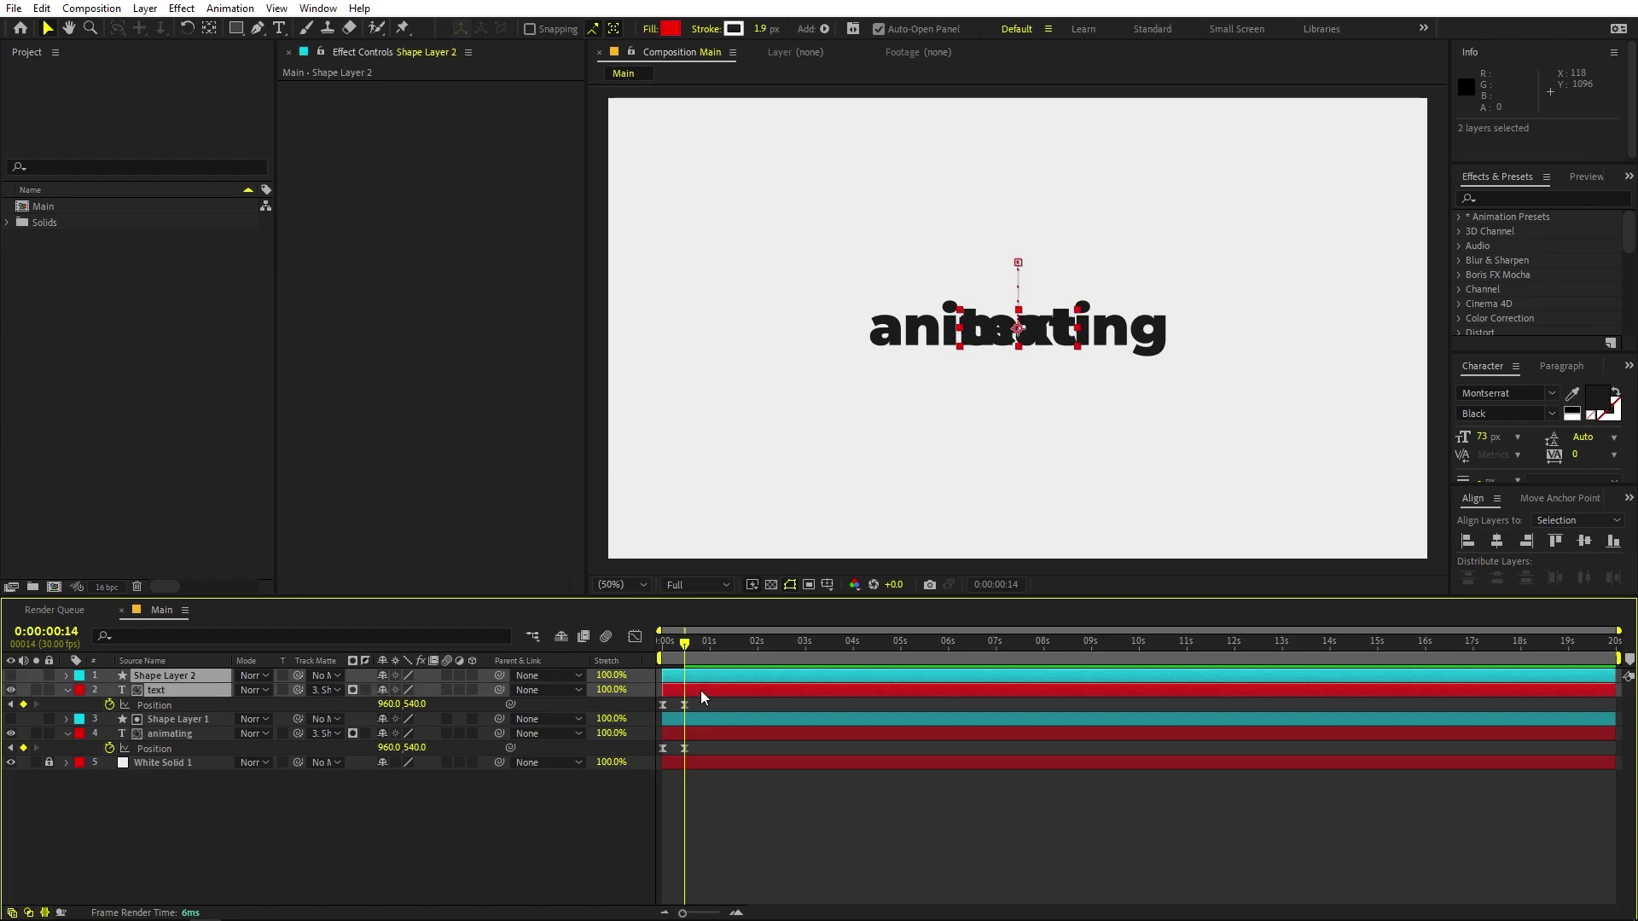
{"action": "key", "text": "shift+Down"}
{"action": "key", "text": "shift+Down"}
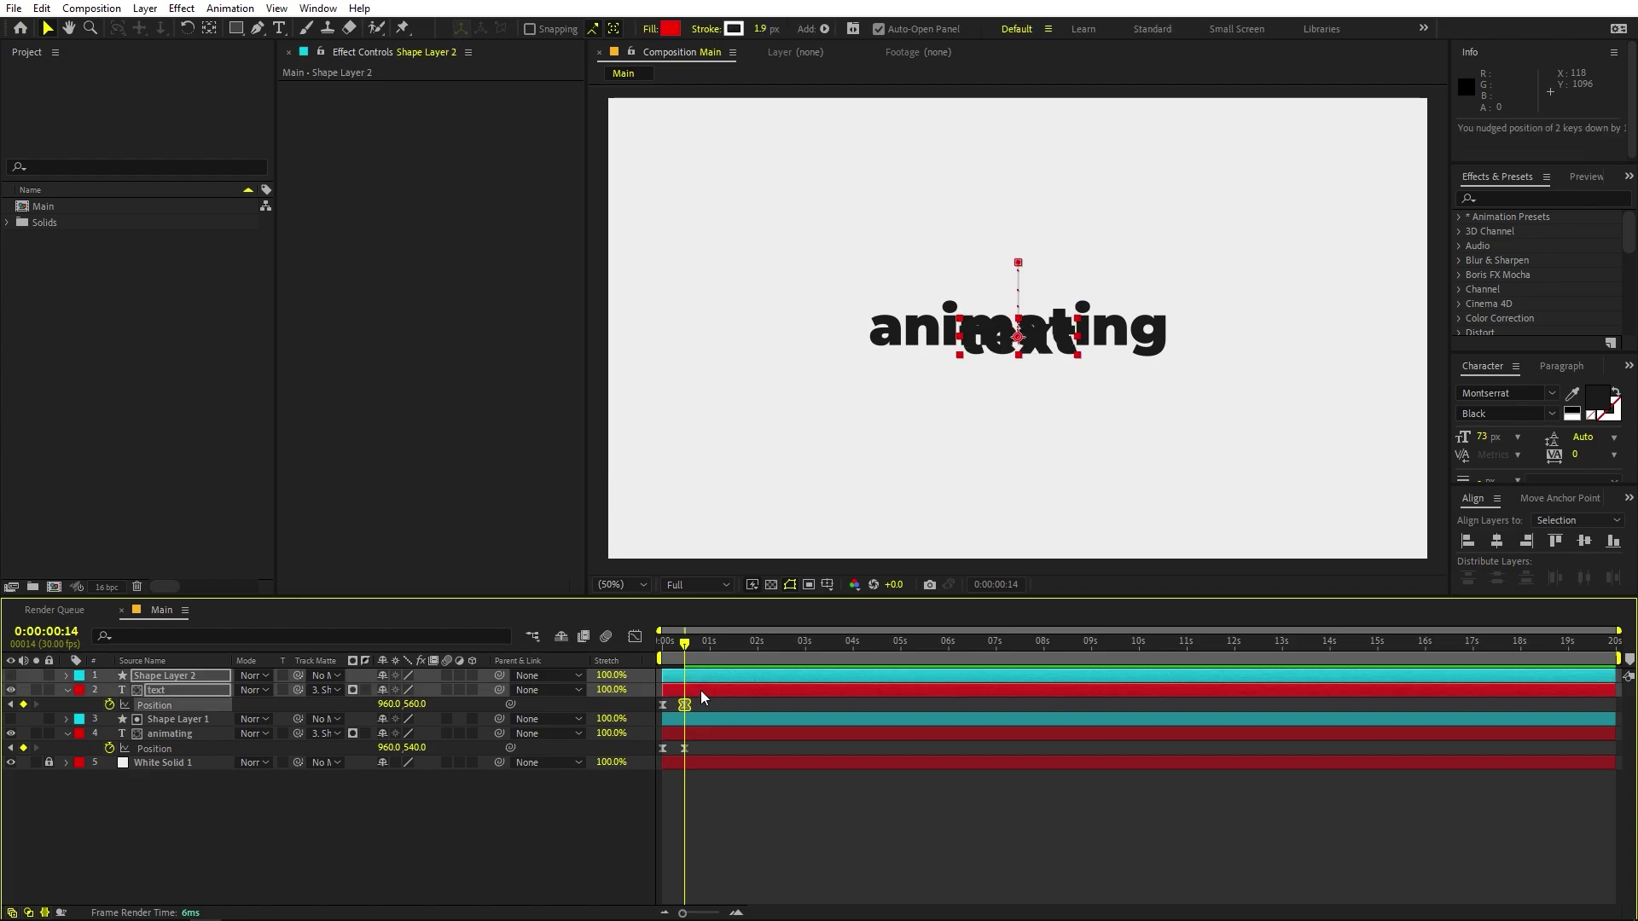
{"action": "key", "text": "shift+Down"}
{"action": "key", "text": "shift+Down"}
{"action": "key", "text": "shift+Down"}
{"action": "key", "text": "shift+Down"}
{"action": "key", "text": "shift+Down"}
{"action": "key", "text": "shift+Down"}
{"action": "key", "text": "shift+Down"}
{"action": "key", "text": "shift+Down"}
{"action": "key", "text": "shift+Down"}
{"action": "key", "text": "shift+Down"}
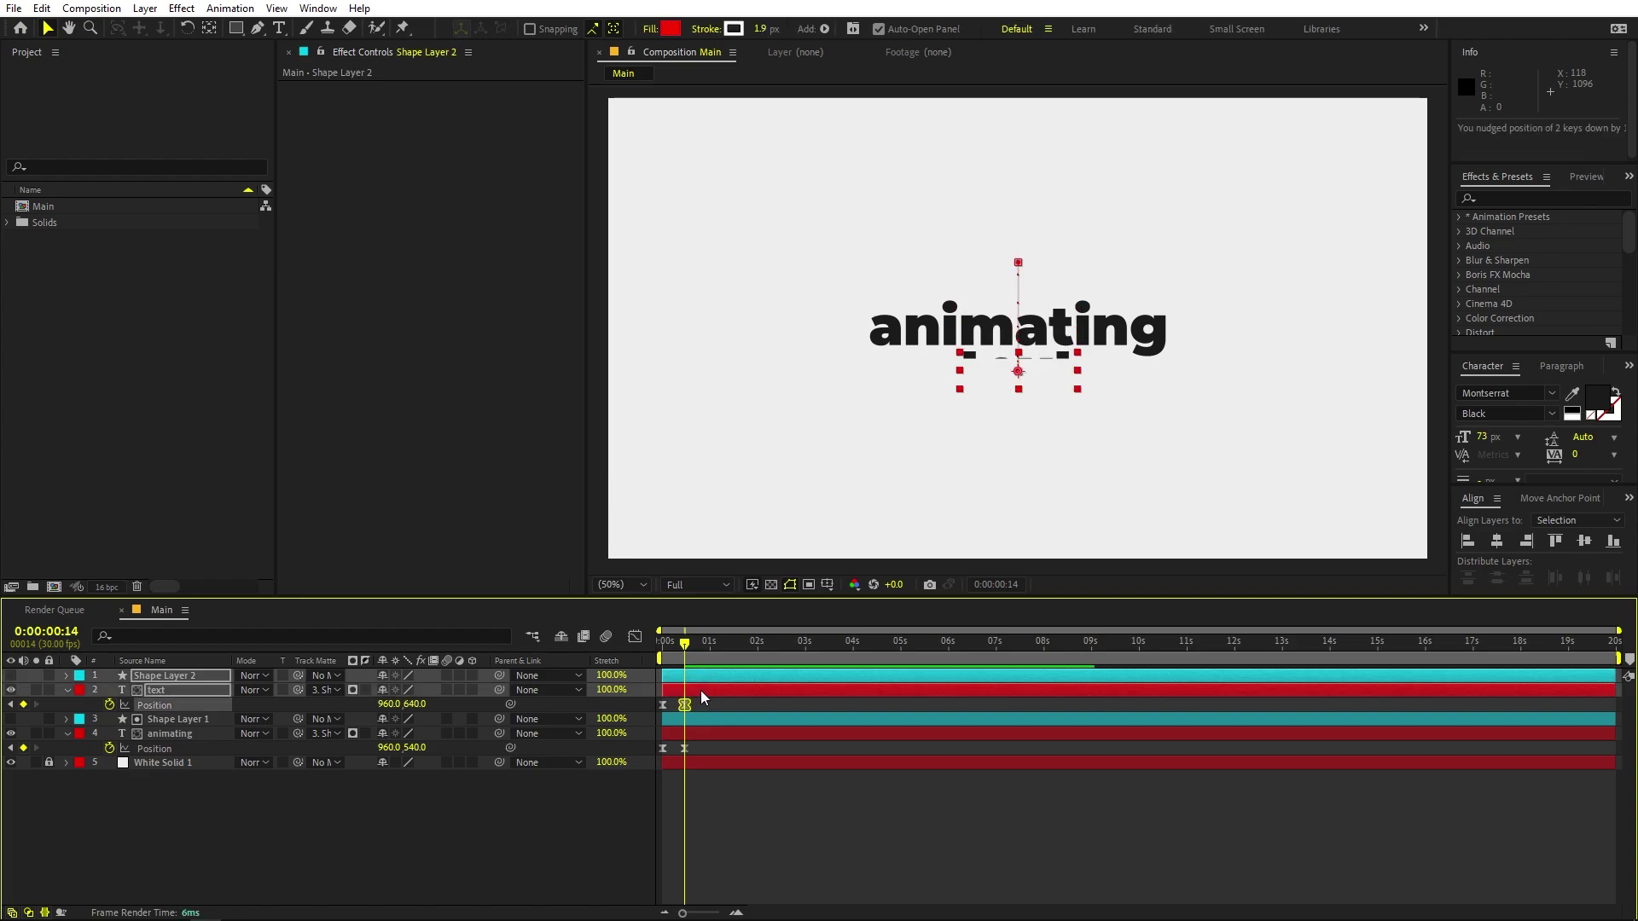
{"action": "key", "text": "Up"}
{"action": "key", "text": "Up"}
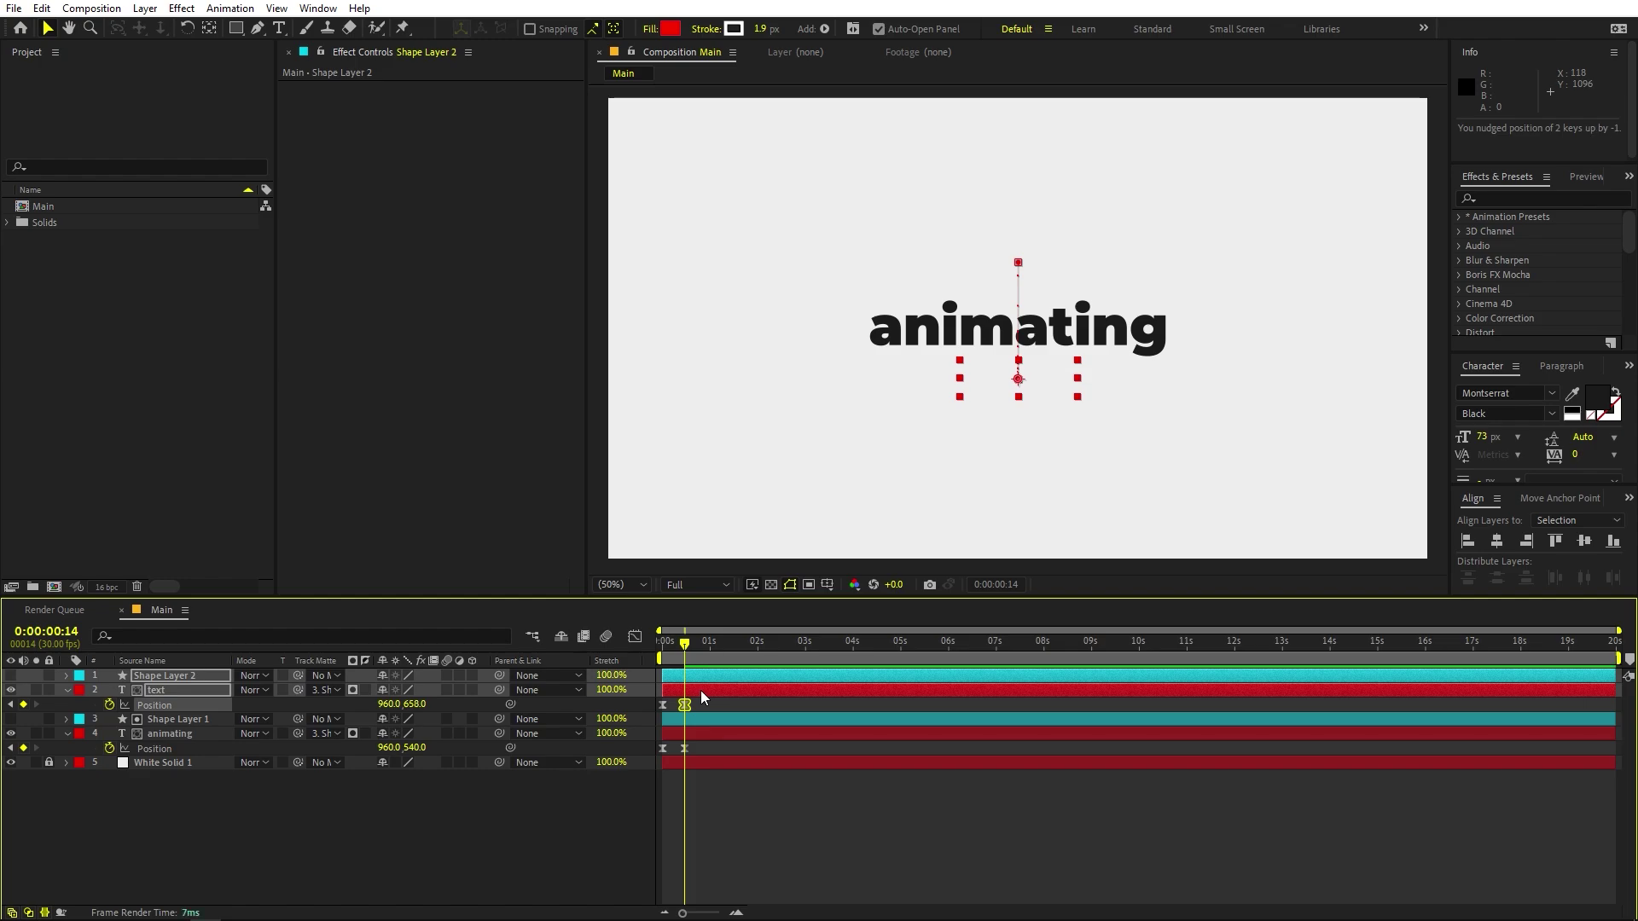
Set the duplicated rectangle, Shape Layer 2, as the track matte of the "text" layer.
{"action": "left_click", "coordinate": [34, 780]}
{"action": "left_click", "coordinate": [138, 693]}
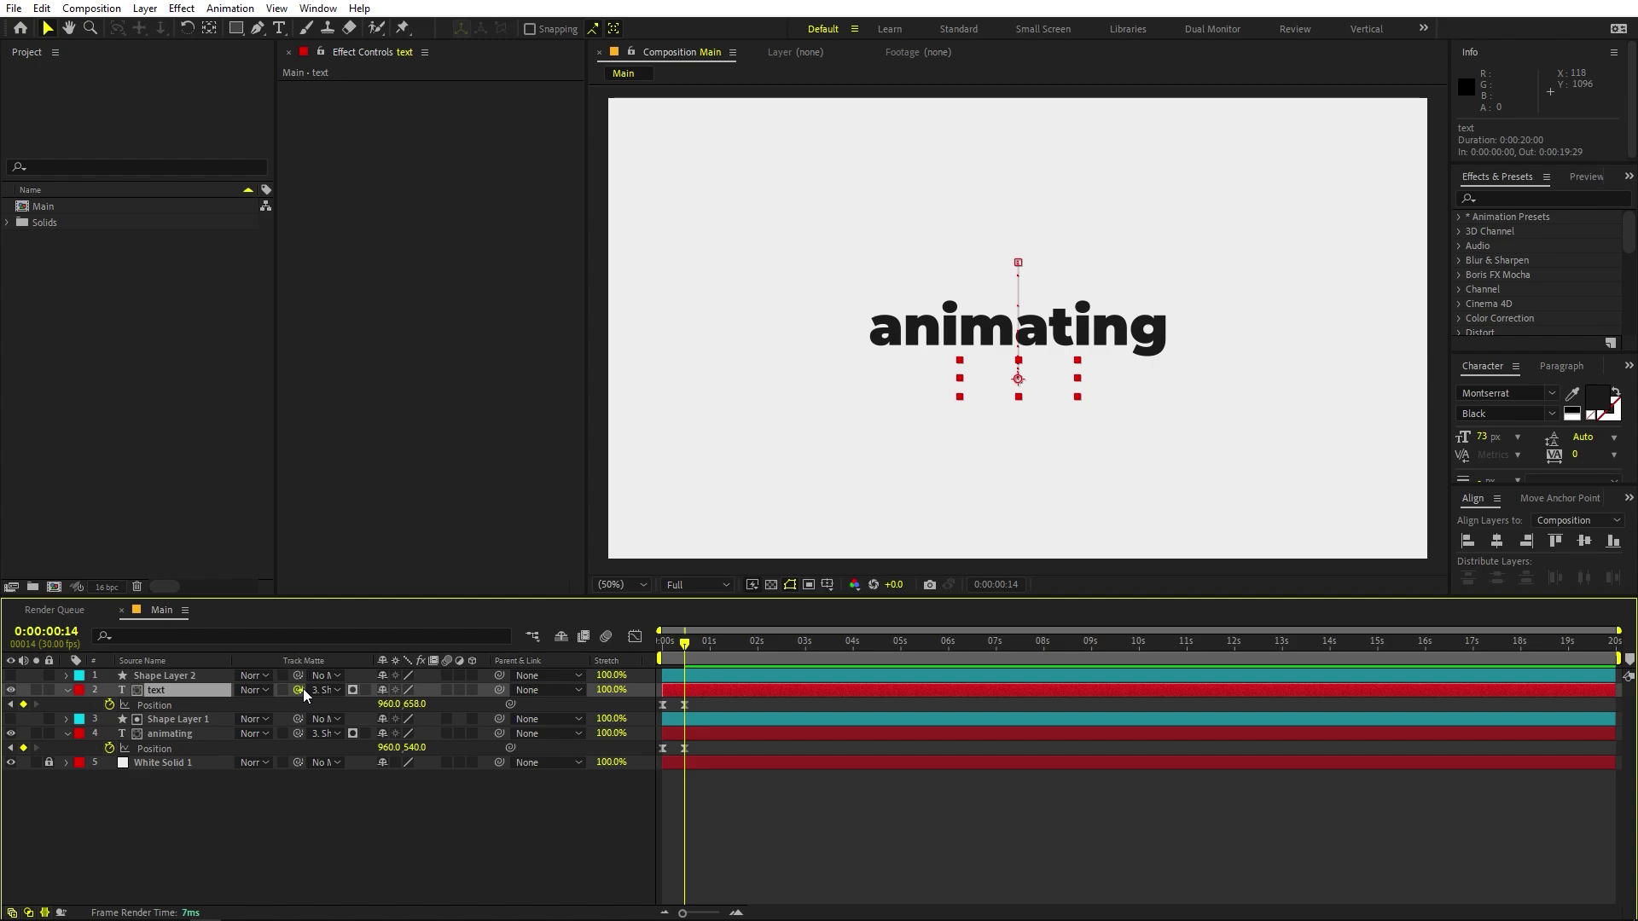
{"action": "left_click_drag", "start_coordinate": [298, 689], "coordinate": [191, 674]}
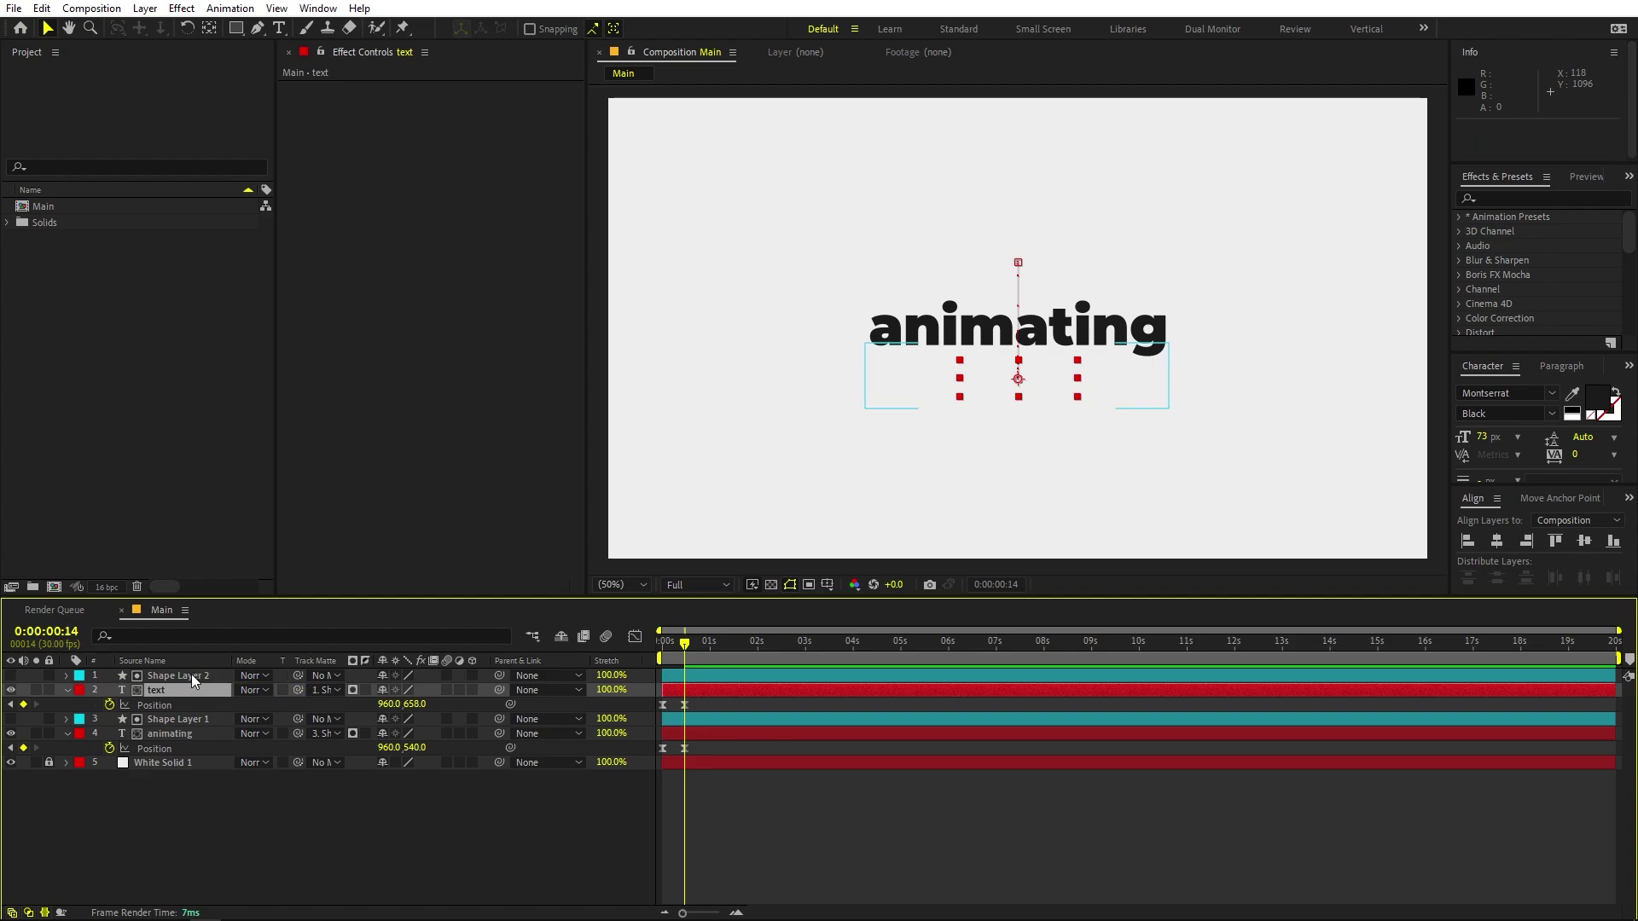
{"action": "left_click", "coordinate": [753, 848]}
Move the word "text" 211 px horizontally to Position 1171, 658 at 0:00:00:14, under the end of "animating".
{"action": "left_click", "coordinate": [679, 689]}
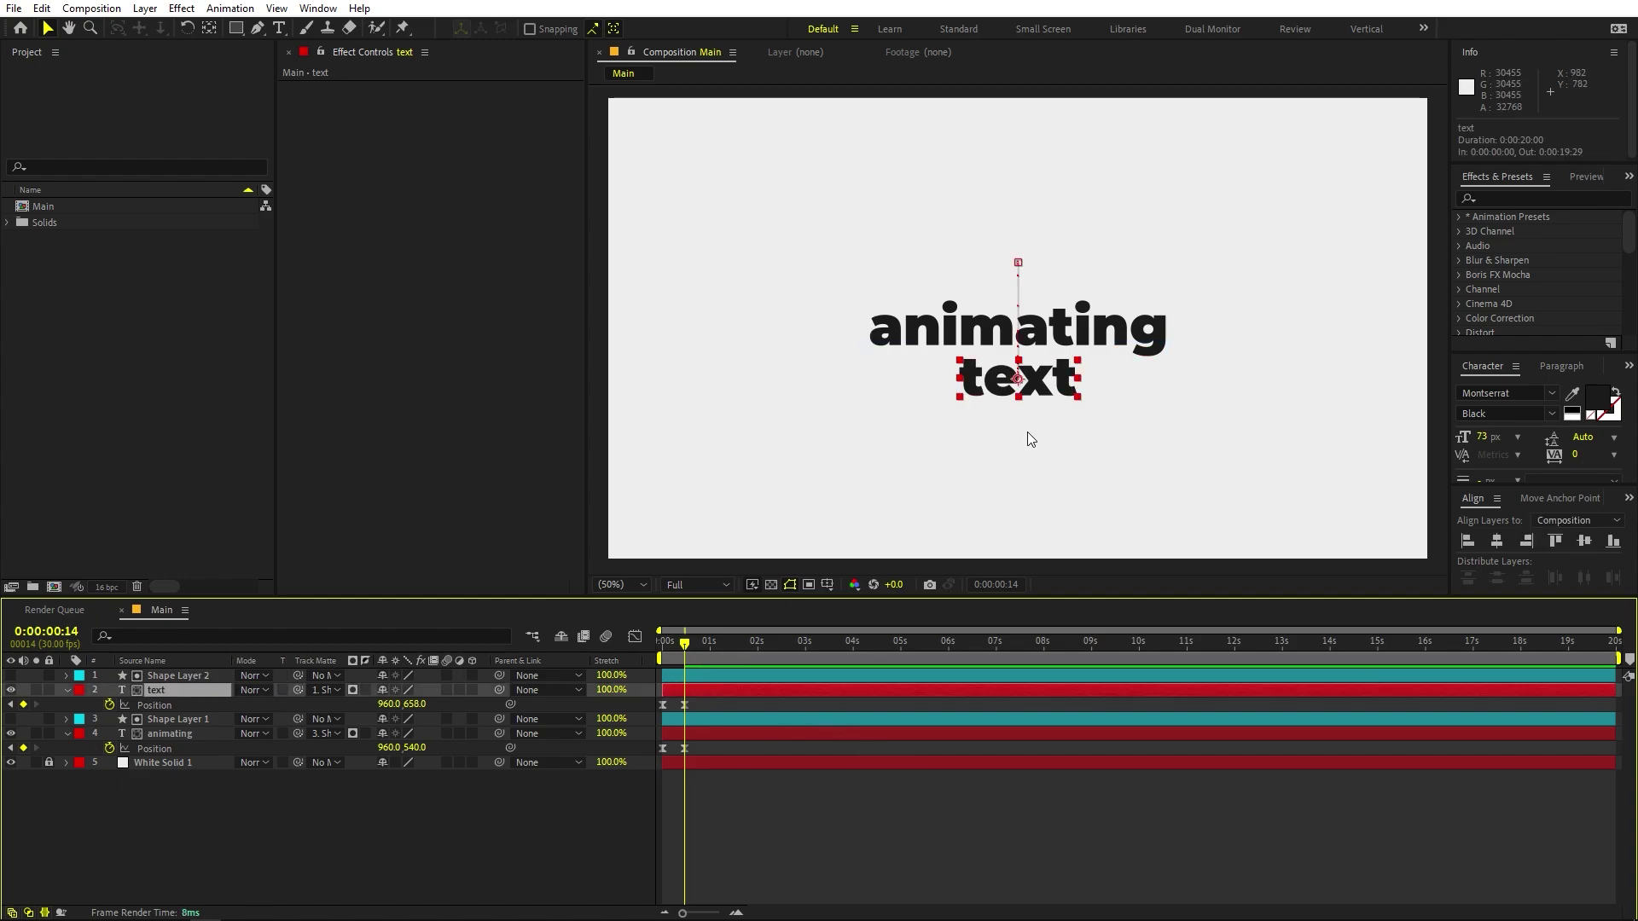
{"action": "scroll", "coordinate": [1128, 373], "scroll_direction": "up", "scroll_amount": 1}
{"action": "left_click_drag", "start_coordinate": [1122, 383], "coordinate": [1162, 415]}
Copy the "text" layer's final Position keyframe to 0:00:00:00 and shift the word horizontally to 1507, 658, outside its matte.
{"action": "left_click_drag", "start_coordinate": [685, 648], "coordinate": [580, 662]}
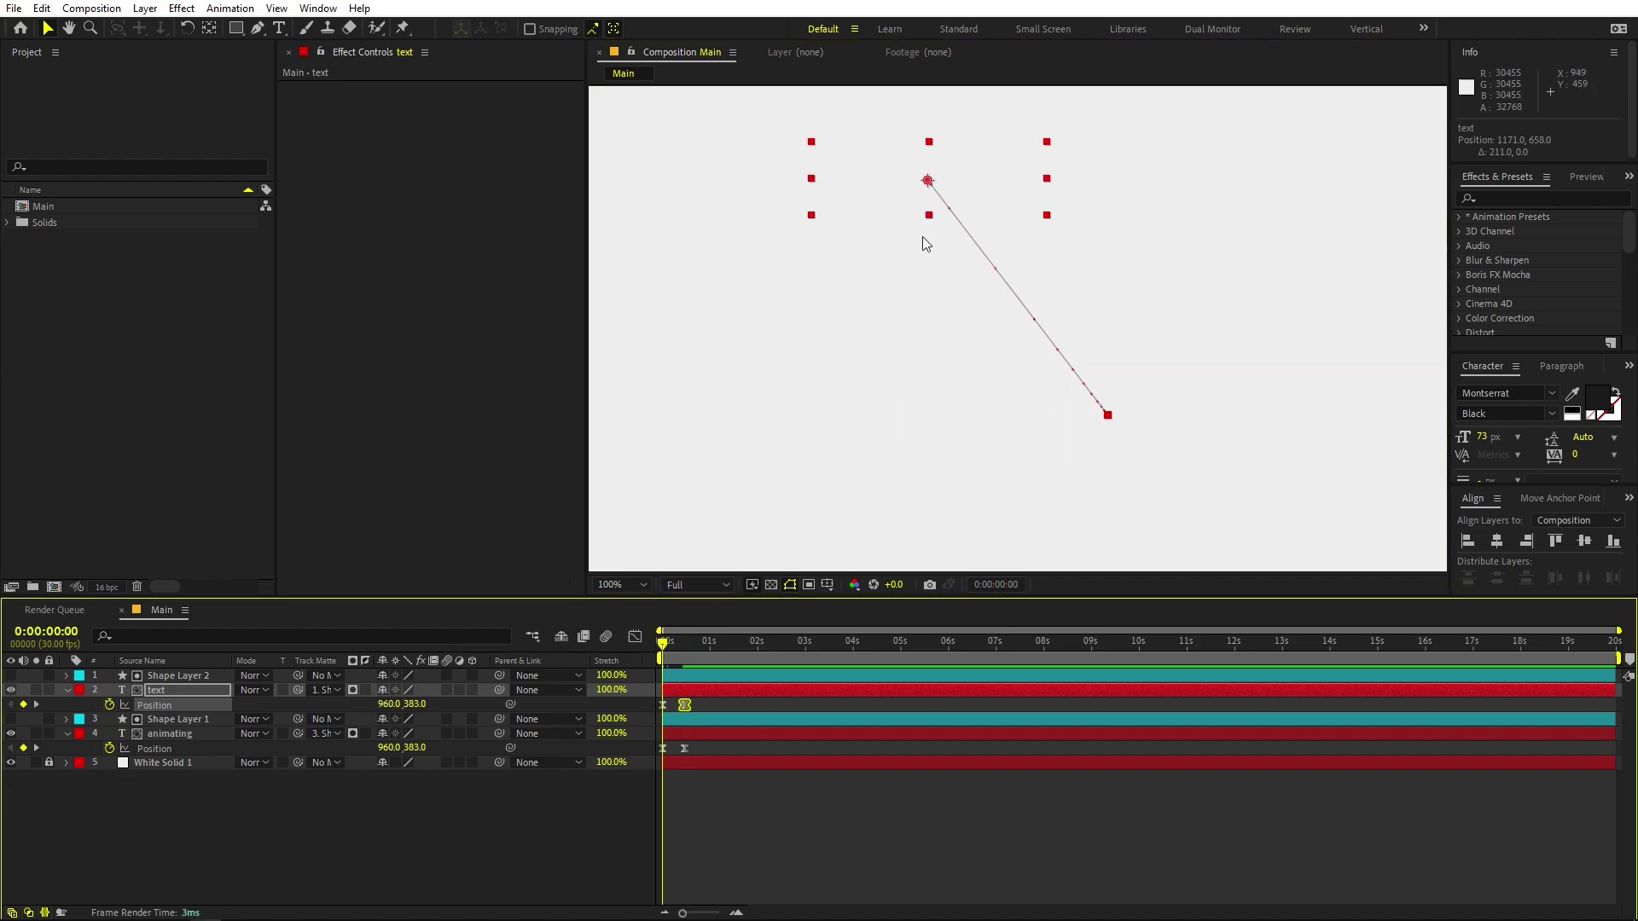
{"action": "left_click", "coordinate": [683, 706]}
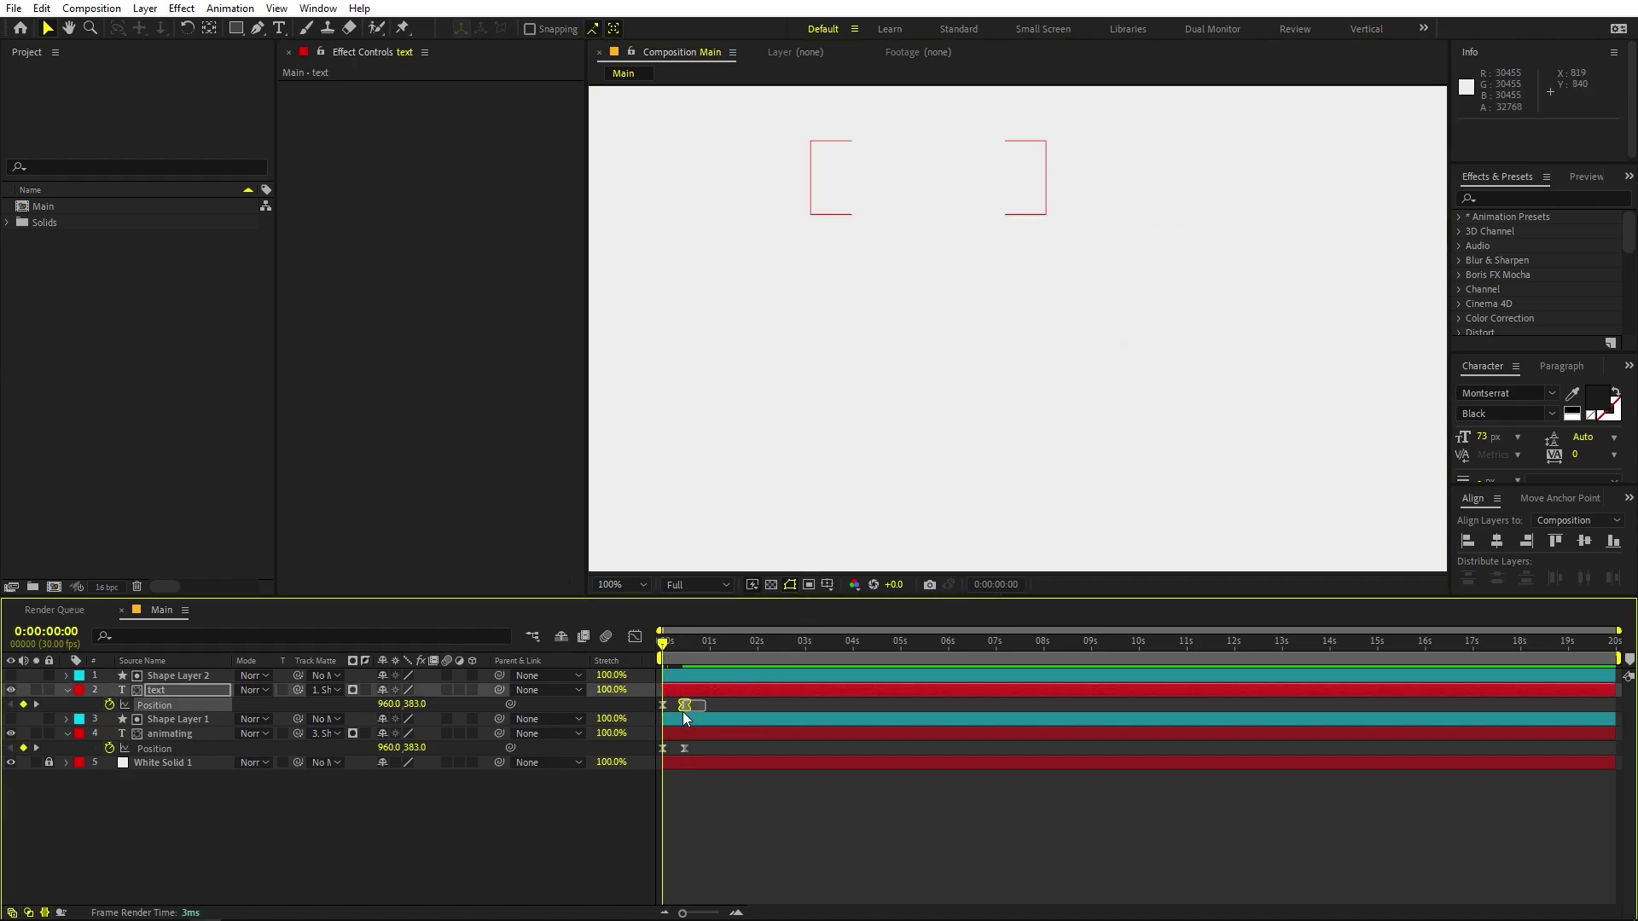
{"action": "key", "text": "ctrl+c"}
{"action": "key", "text": "ctrl+v"}
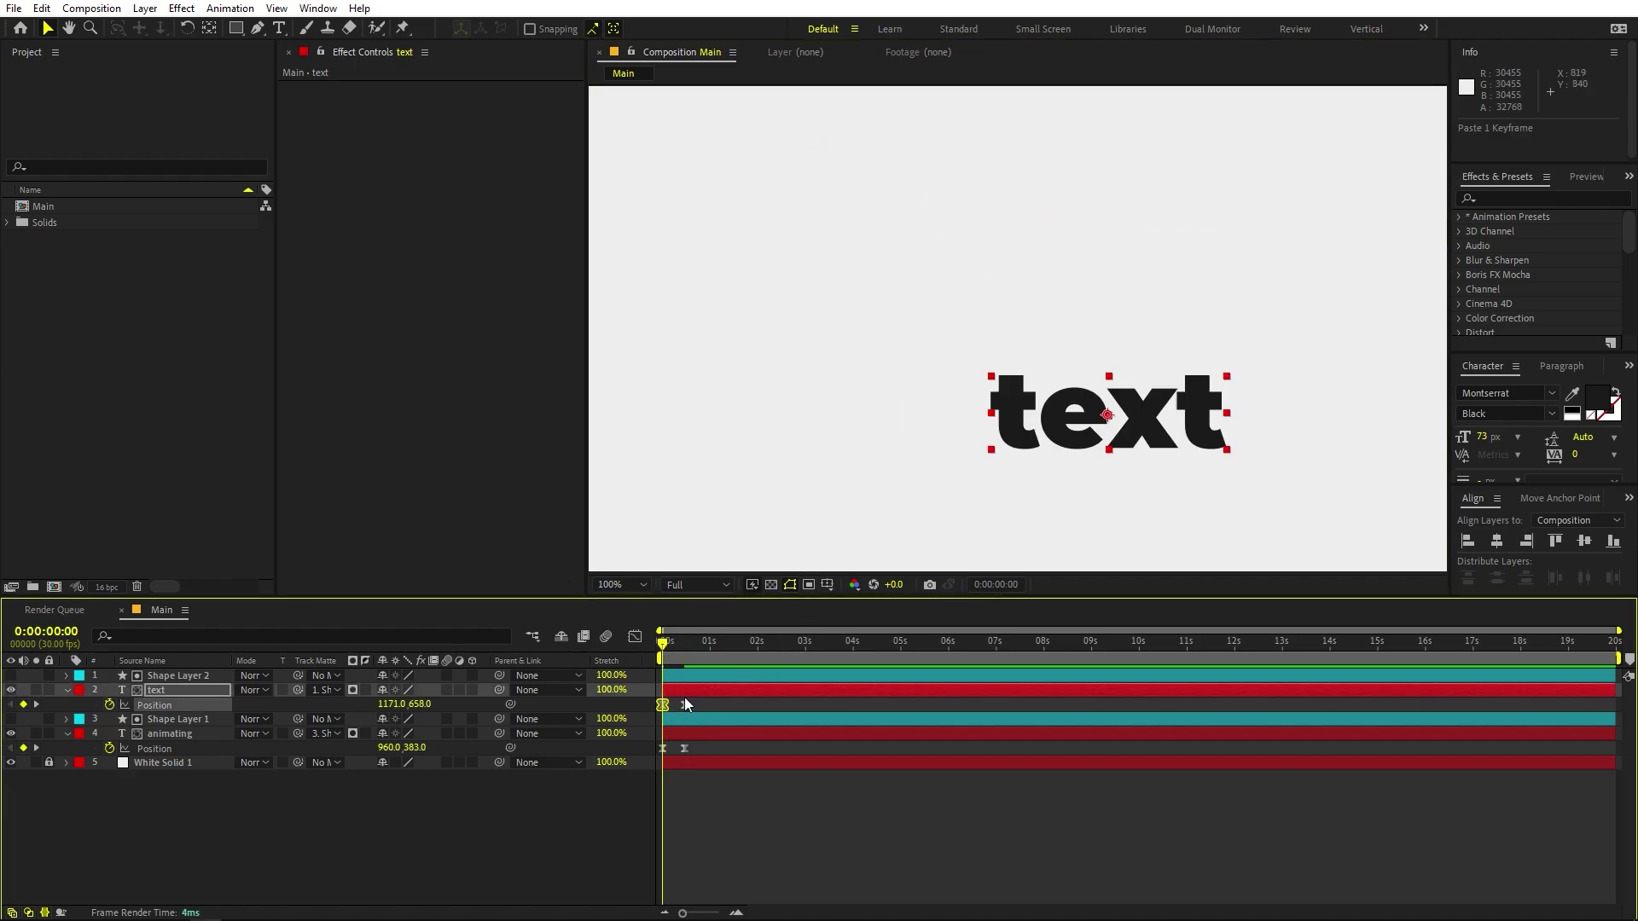
{"action": "left_click_drag", "start_coordinate": [1155, 417], "coordinate": [1442, 424]}
Examine the speed graph of the "text" layer's Position keyframes and play back the two-line reveal, fitting the whole composition in view.
{"action": "left_click_drag", "start_coordinate": [734, 712], "coordinate": [606, 638]}
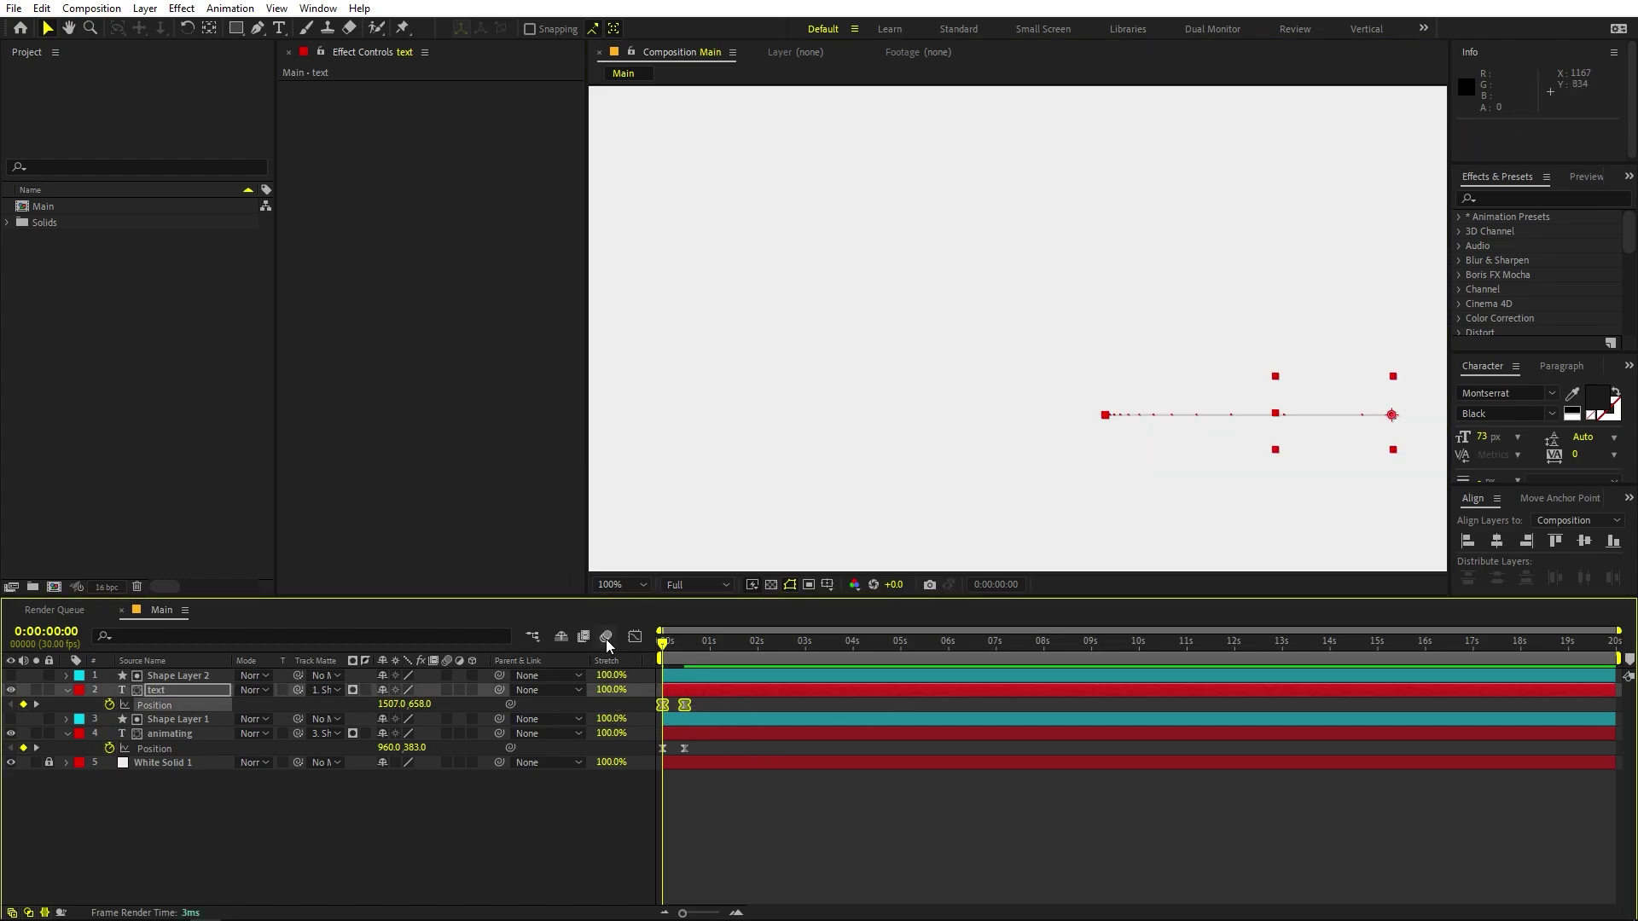
{"action": "left_click", "coordinate": [633, 637]}
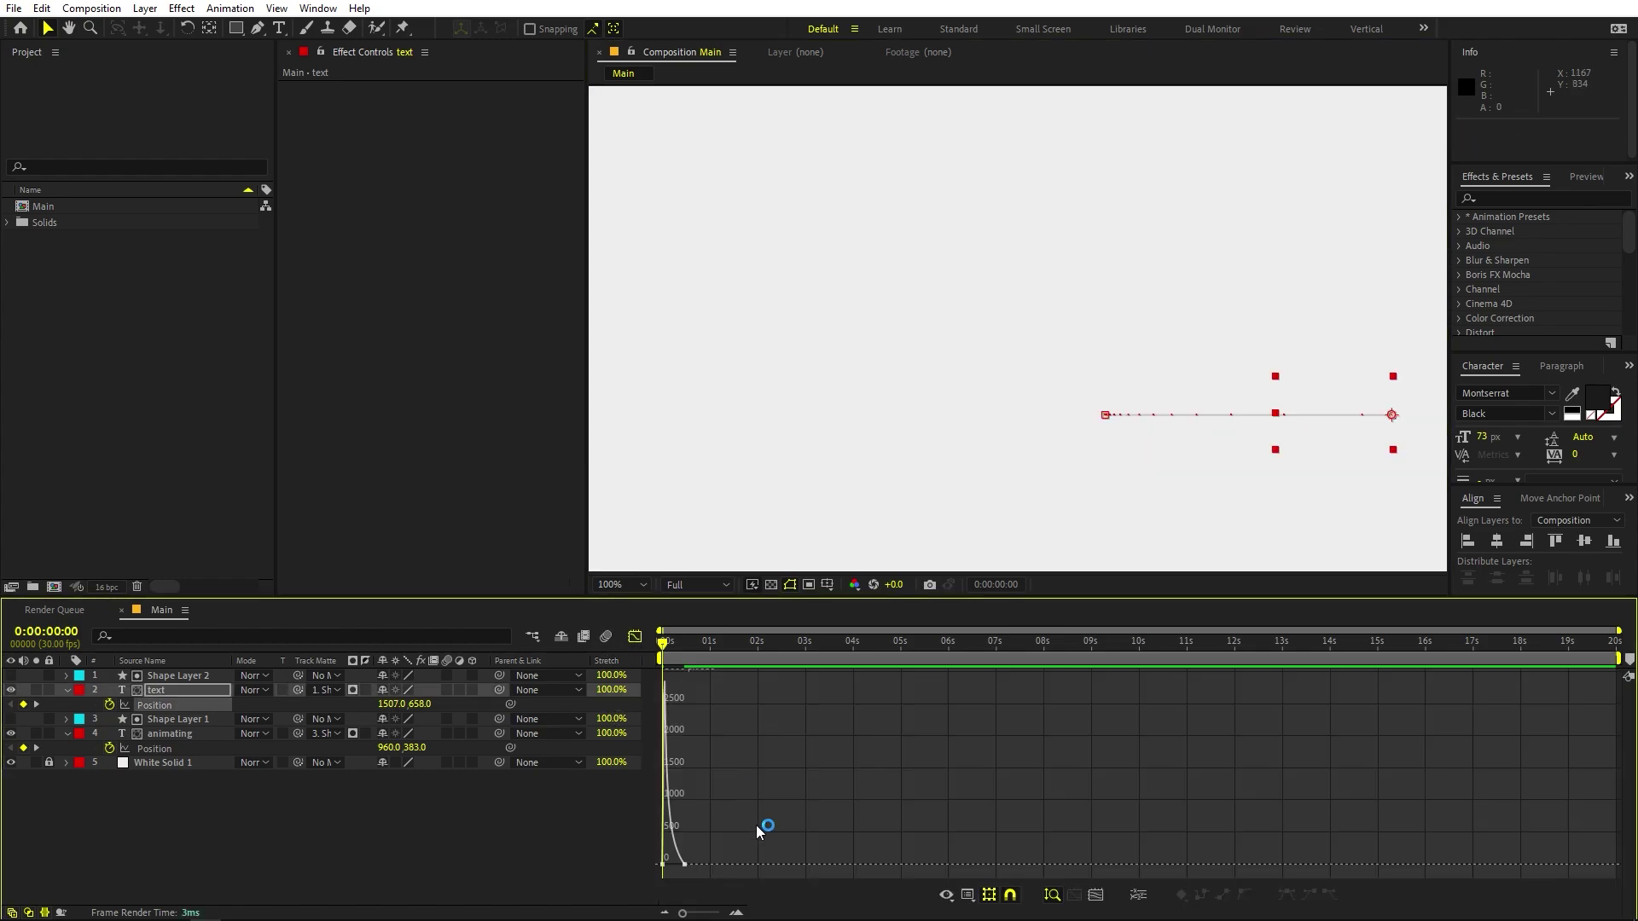
{"action": "left_click", "coordinate": [630, 640]}
{"action": "left_click", "coordinate": [806, 811]}
{"action": "key", "text": "space"}
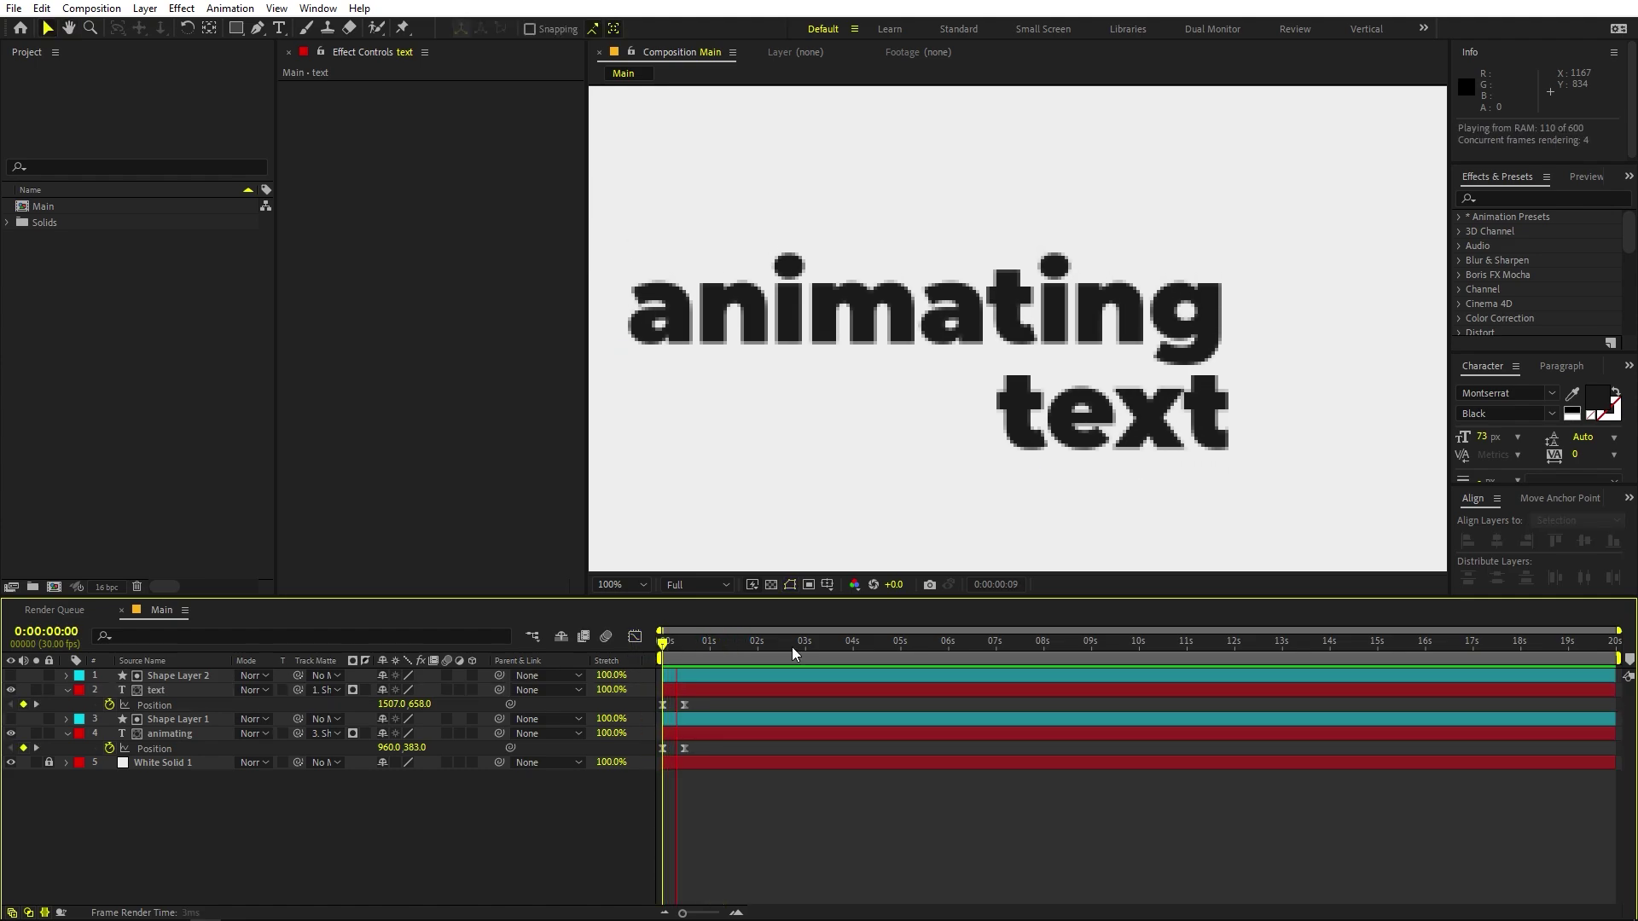
{"action": "key", "text": "space"}
{"action": "left_click", "coordinate": [628, 587]}
{"action": "left_click", "coordinate": [703, 745]}
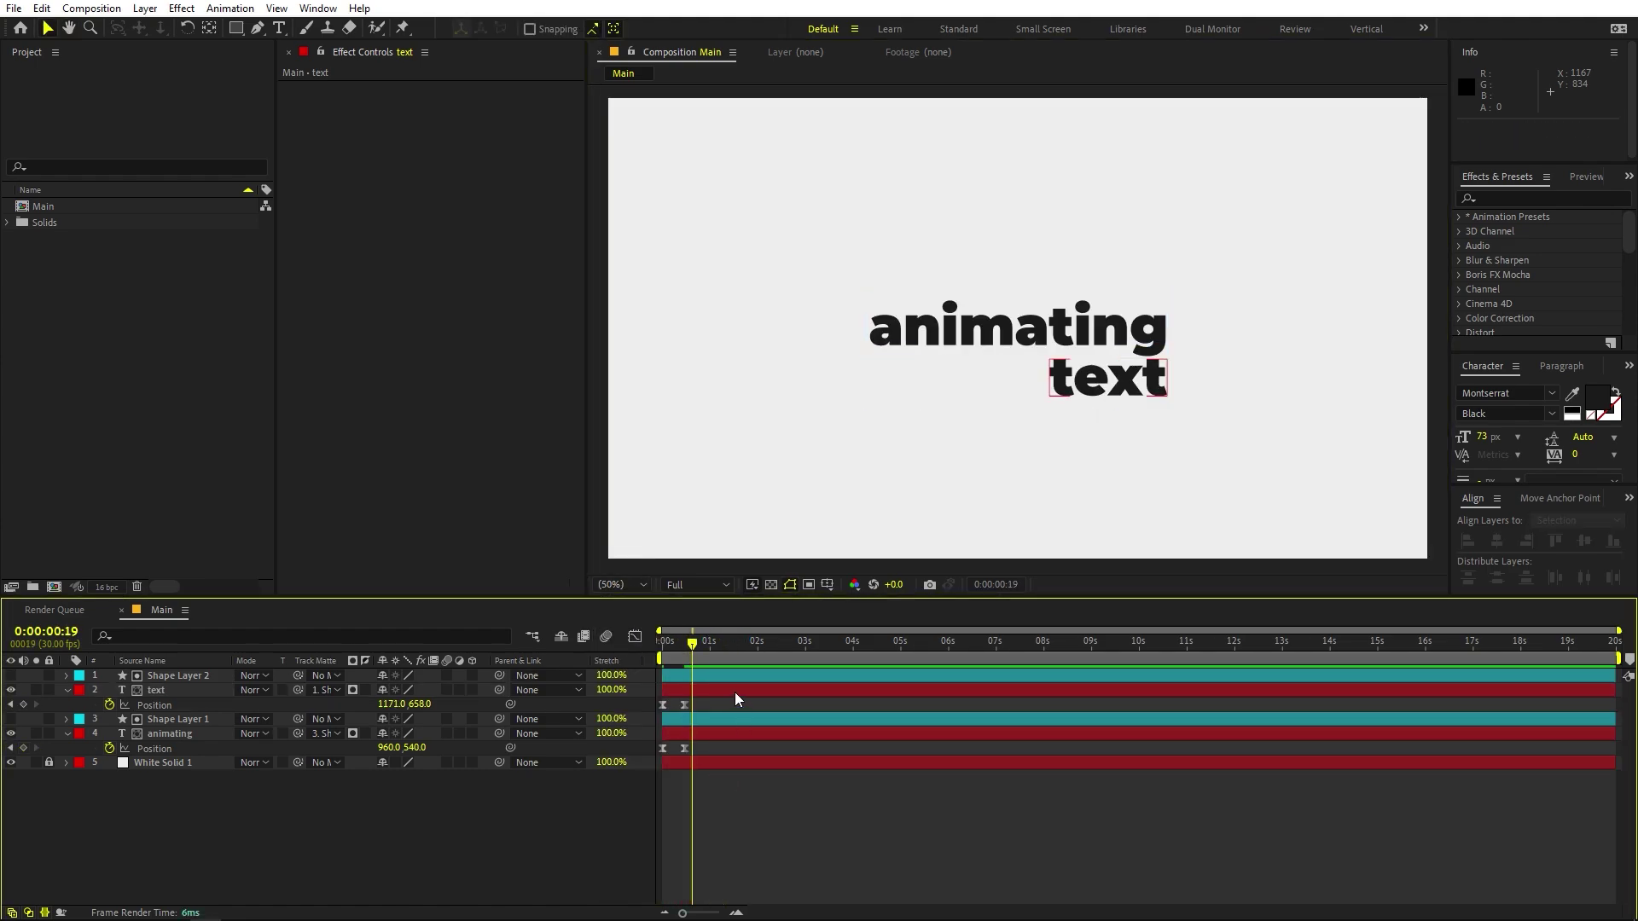
Delay the "text" layer and its matte, Shape Layer 2, to start at 0:00:00:09 and preview the staggered reveal.
{"action": "left_click", "coordinate": [721, 677]}
{"action": "left_click", "coordinate": [704, 692], "text": "shift"}
{"action": "left_click_drag", "start_coordinate": [684, 682], "coordinate": [701, 679]}
{"action": "key", "text": "space"}
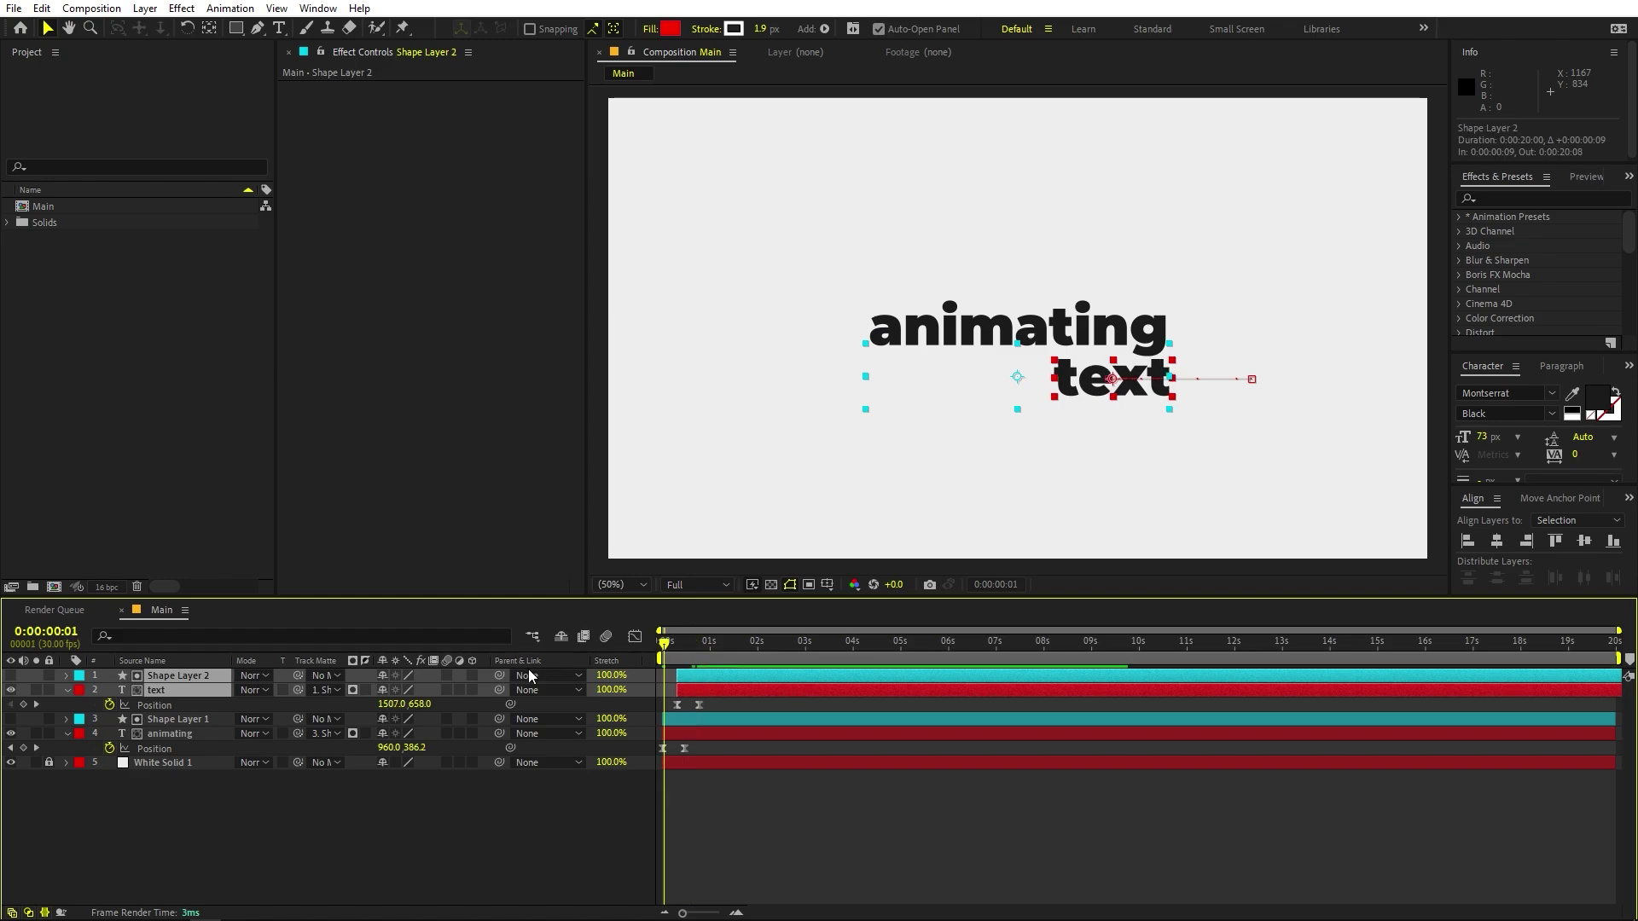
{"action": "key", "text": "space"}
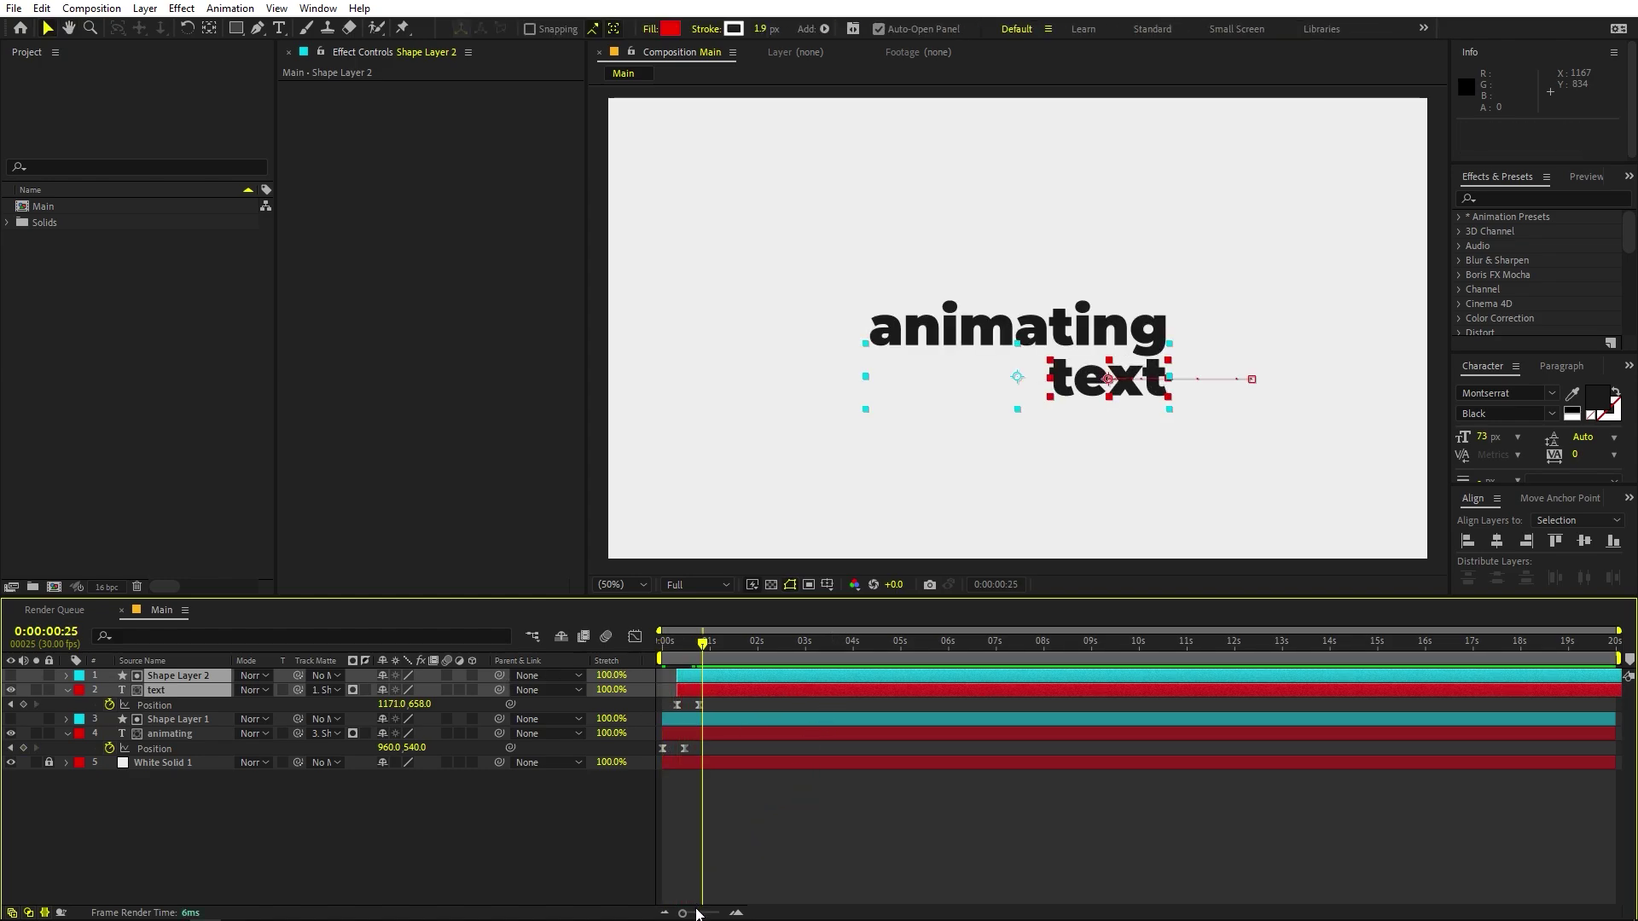
{"action": "left_click_drag", "start_coordinate": [684, 913], "coordinate": [708, 913]}
{"action": "left_click_drag", "start_coordinate": [761, 646], "coordinate": [662, 647]}
{"action": "key", "text": "space"}
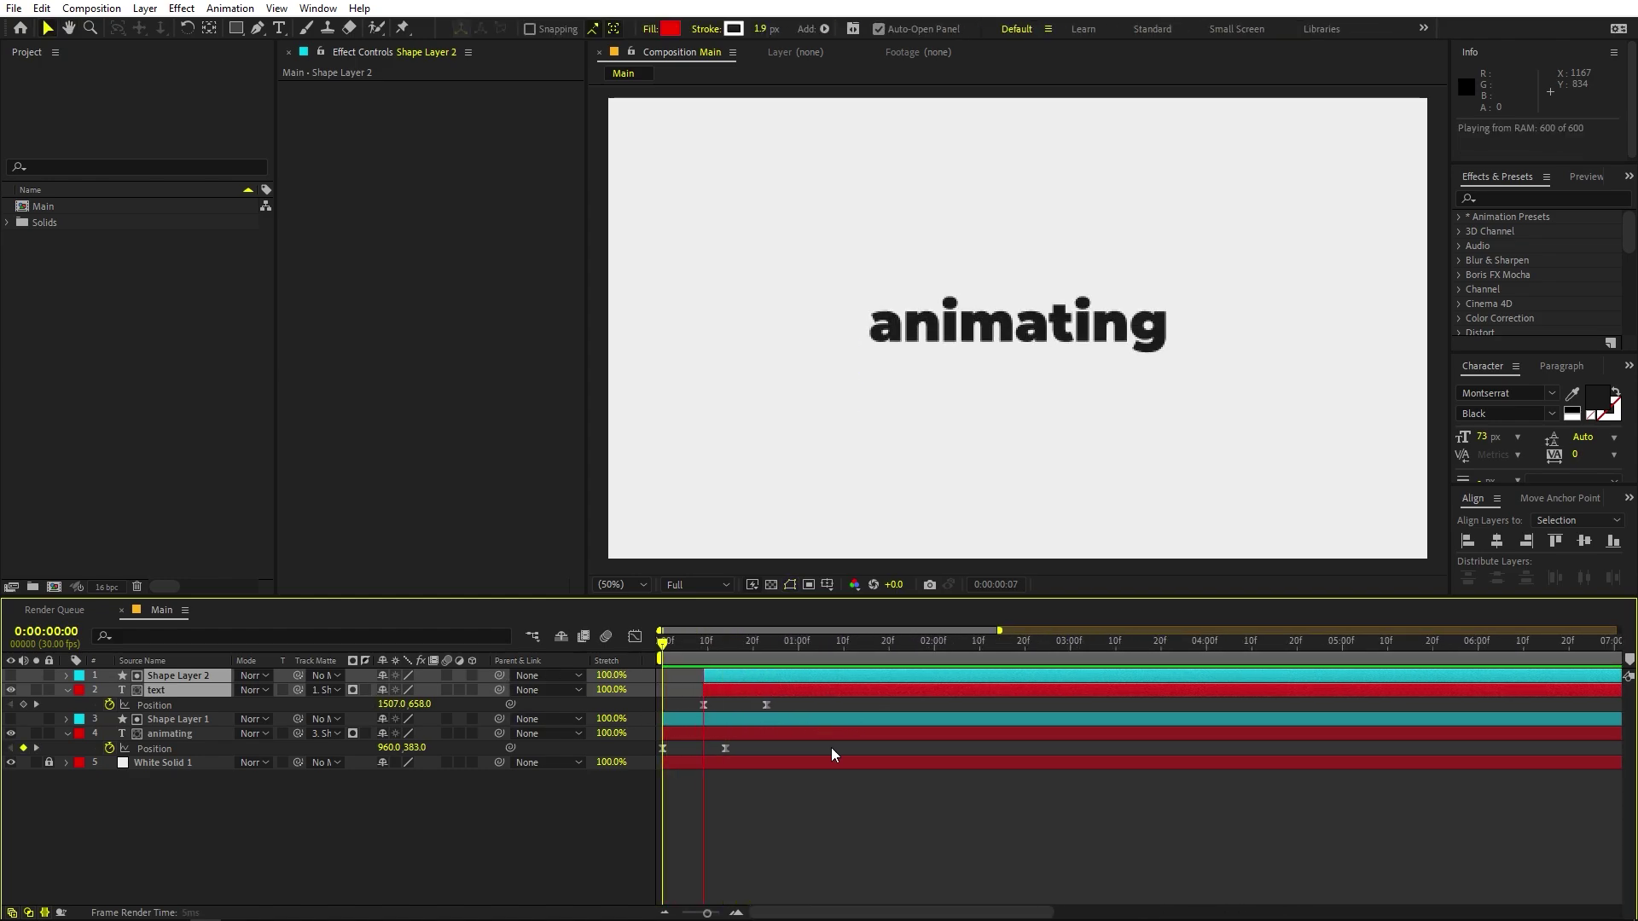
{"action": "key", "text": "space"}
{"action": "left_click", "coordinate": [827, 754]}
{"action": "left_click", "coordinate": [790, 650]}
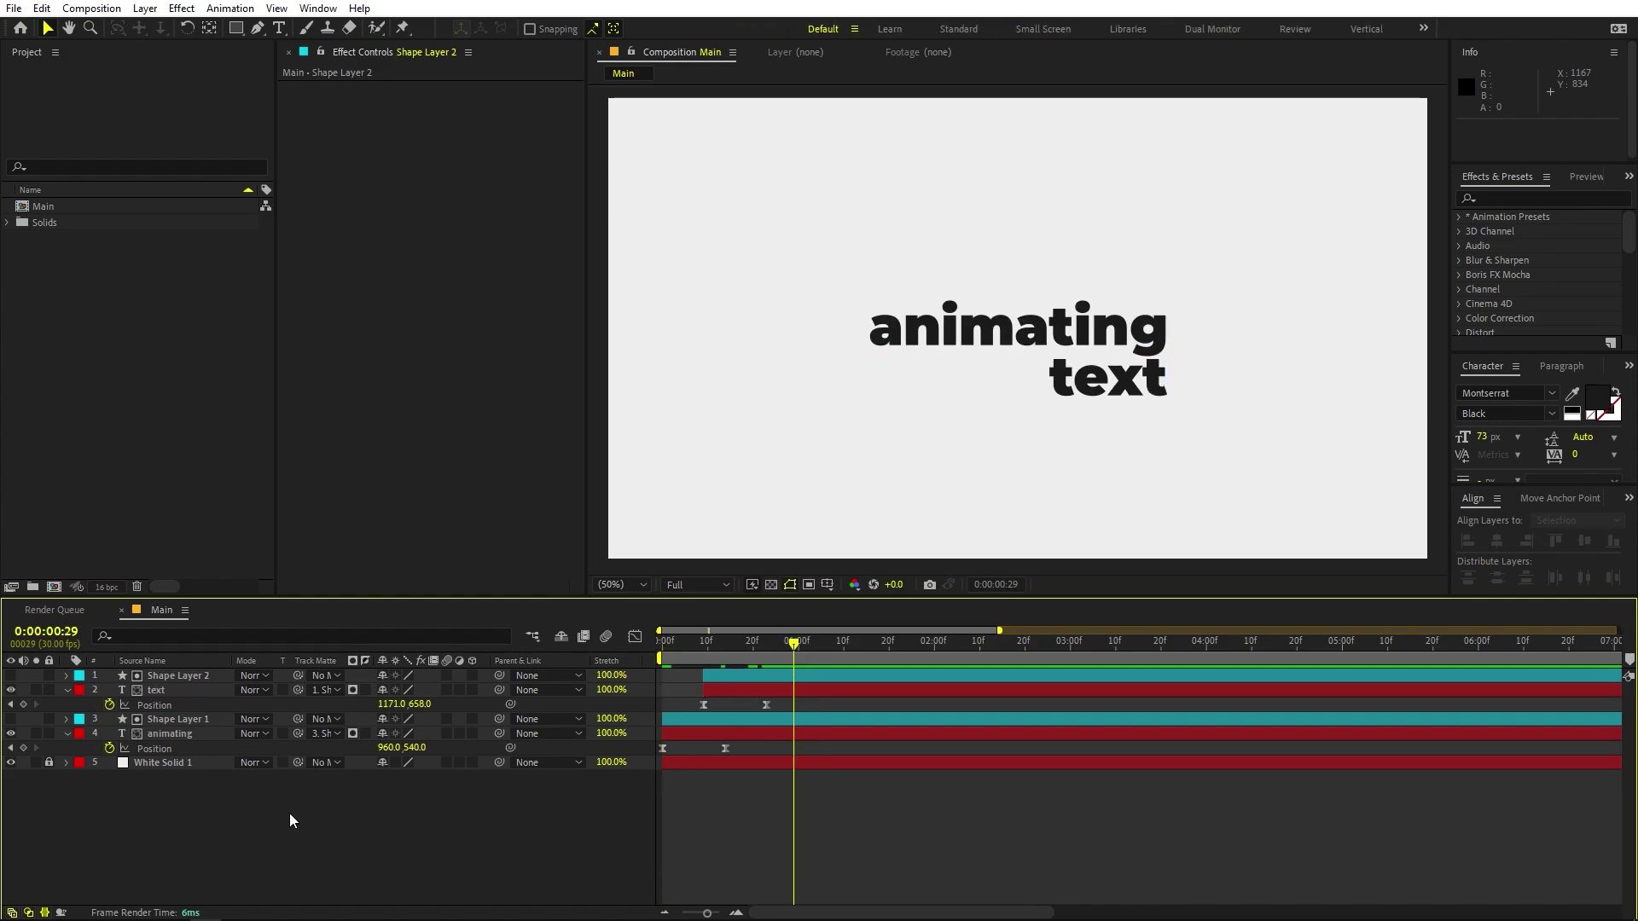
Collapse the "text" and "animating" layer properties and make both text layers and both shape layers 3D.
{"action": "left_click", "coordinate": [66, 692]}
{"action": "left_click", "coordinate": [68, 720]}
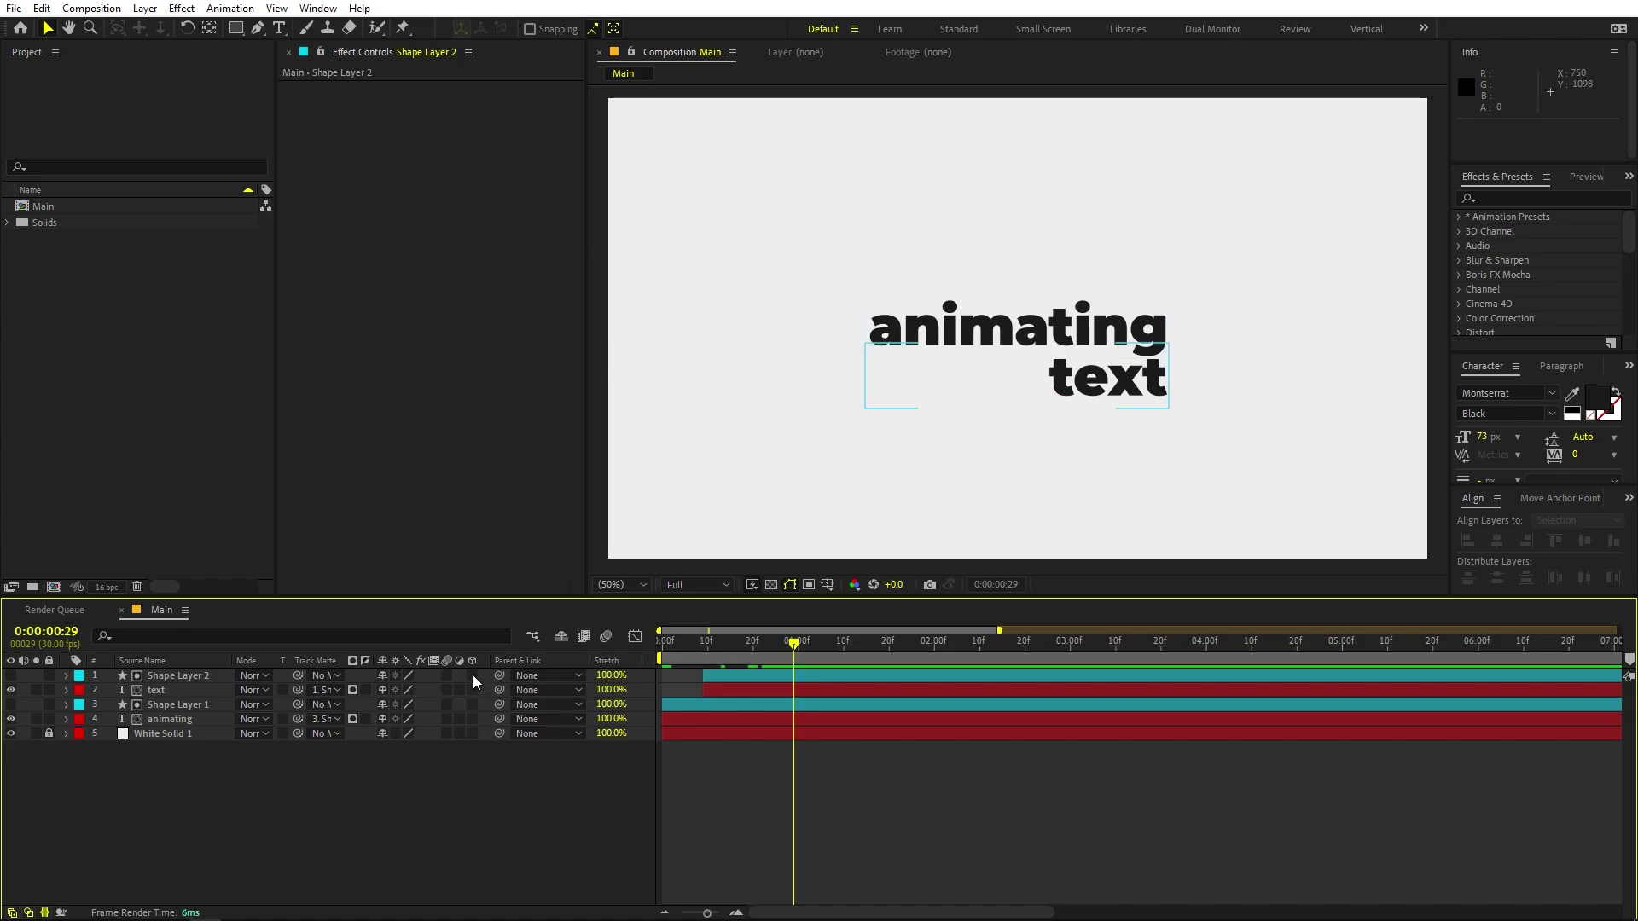
{"action": "left_click_drag", "start_coordinate": [473, 674], "coordinate": [478, 718]}
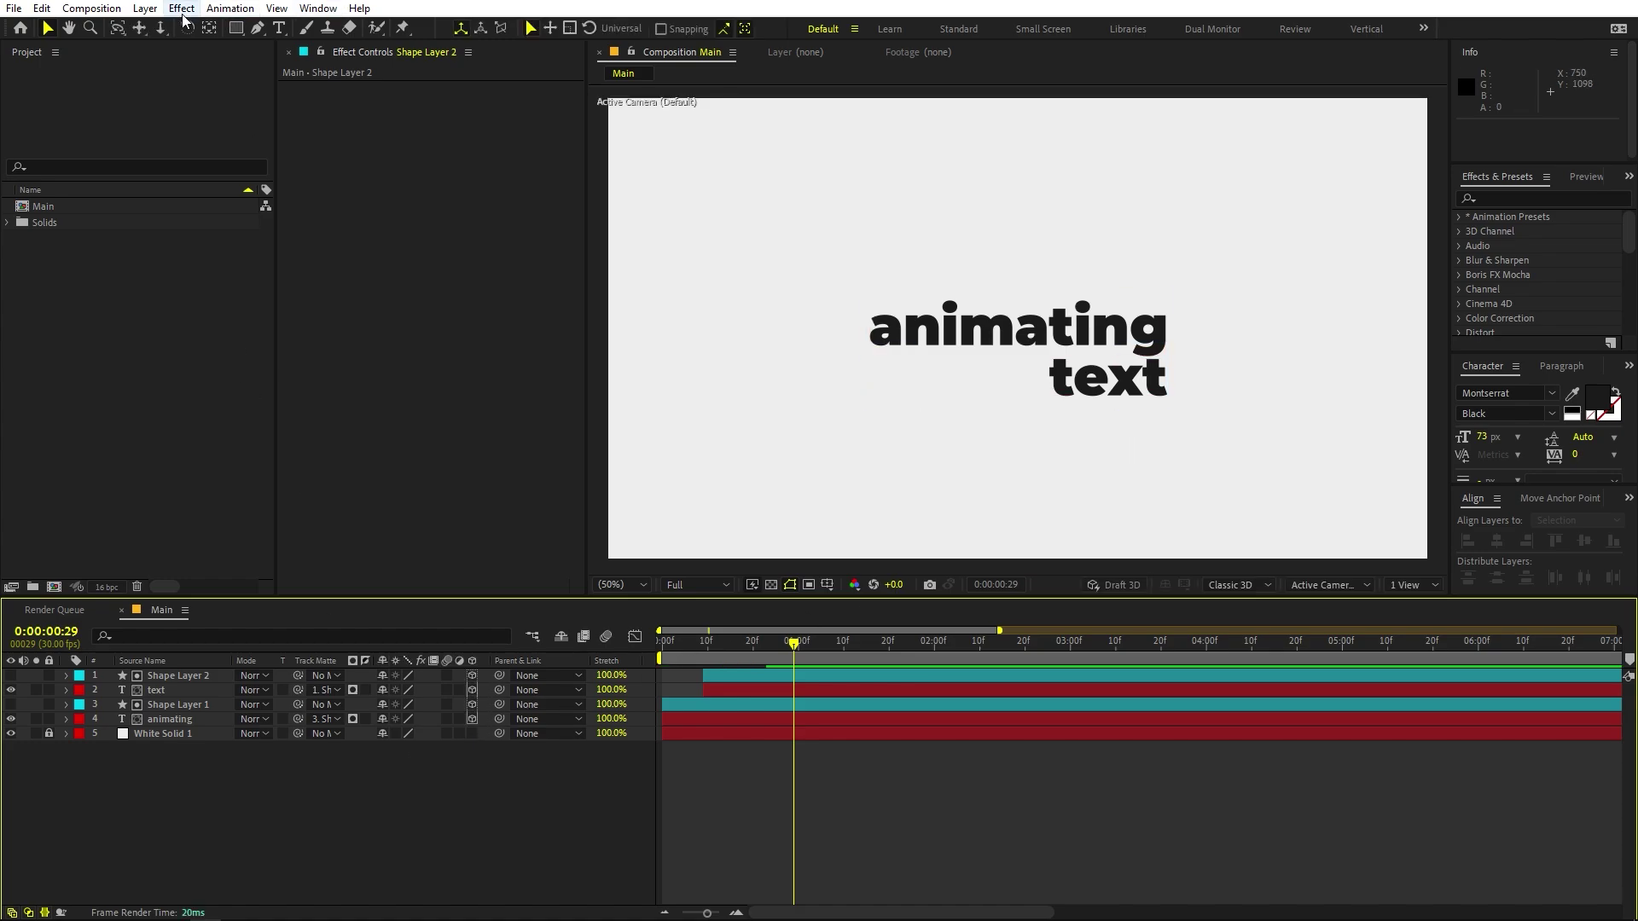
Add a null object to the composition and make it a 3D layer.
{"action": "left_click", "coordinate": [144, 8]}
{"action": "mouse_move", "coordinate": [196, 27]}
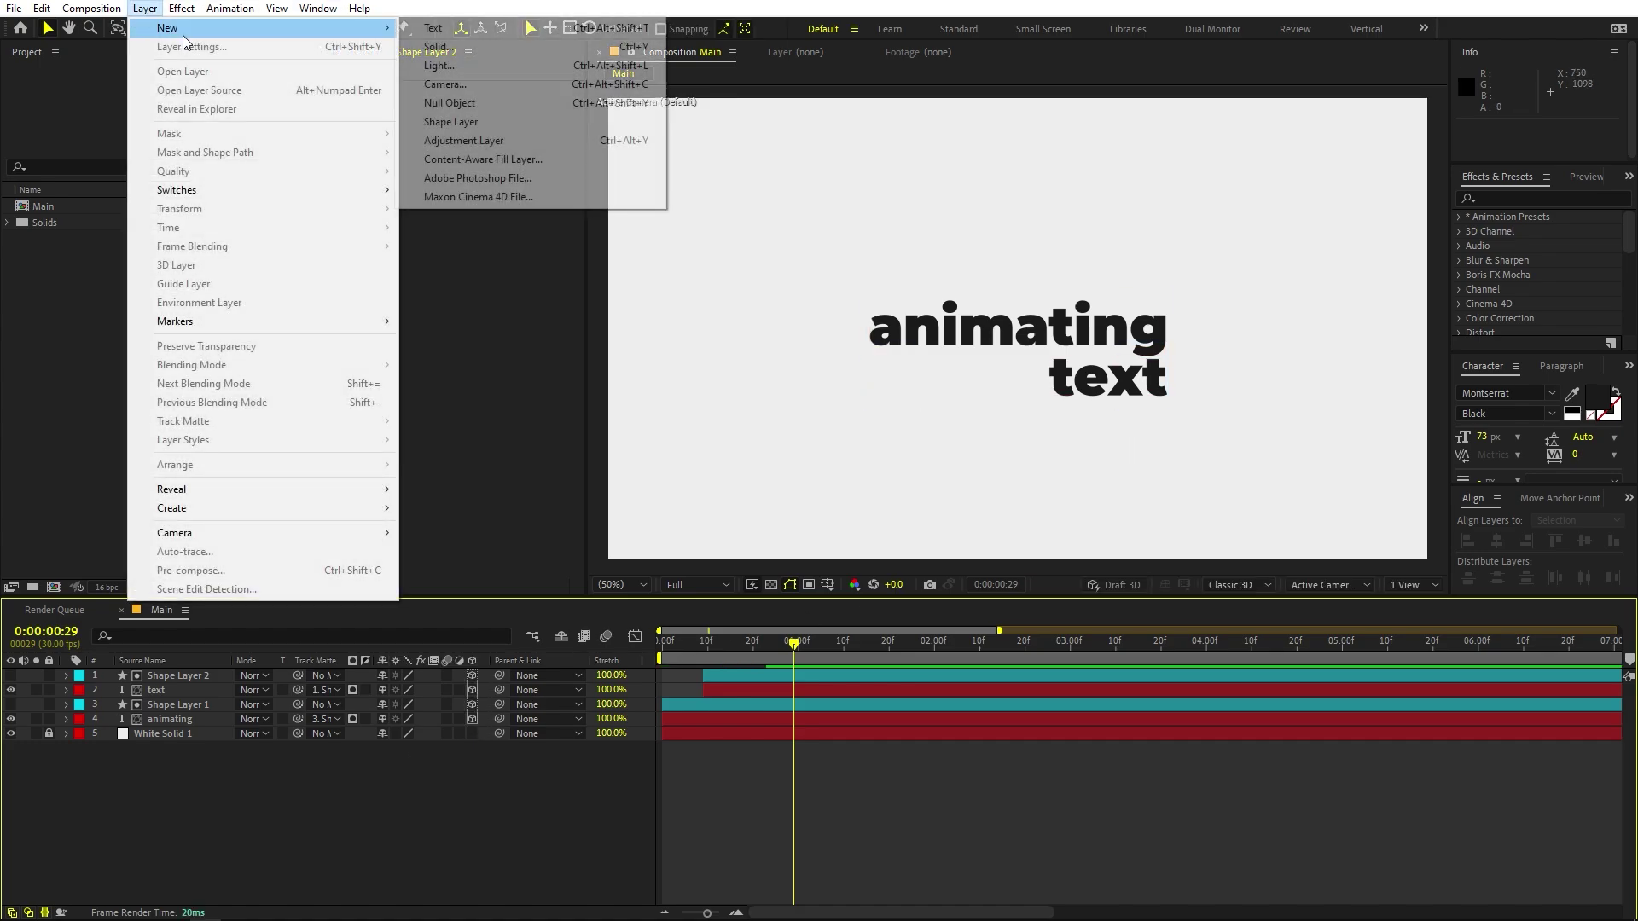
{"action": "left_click", "coordinate": [465, 103]}
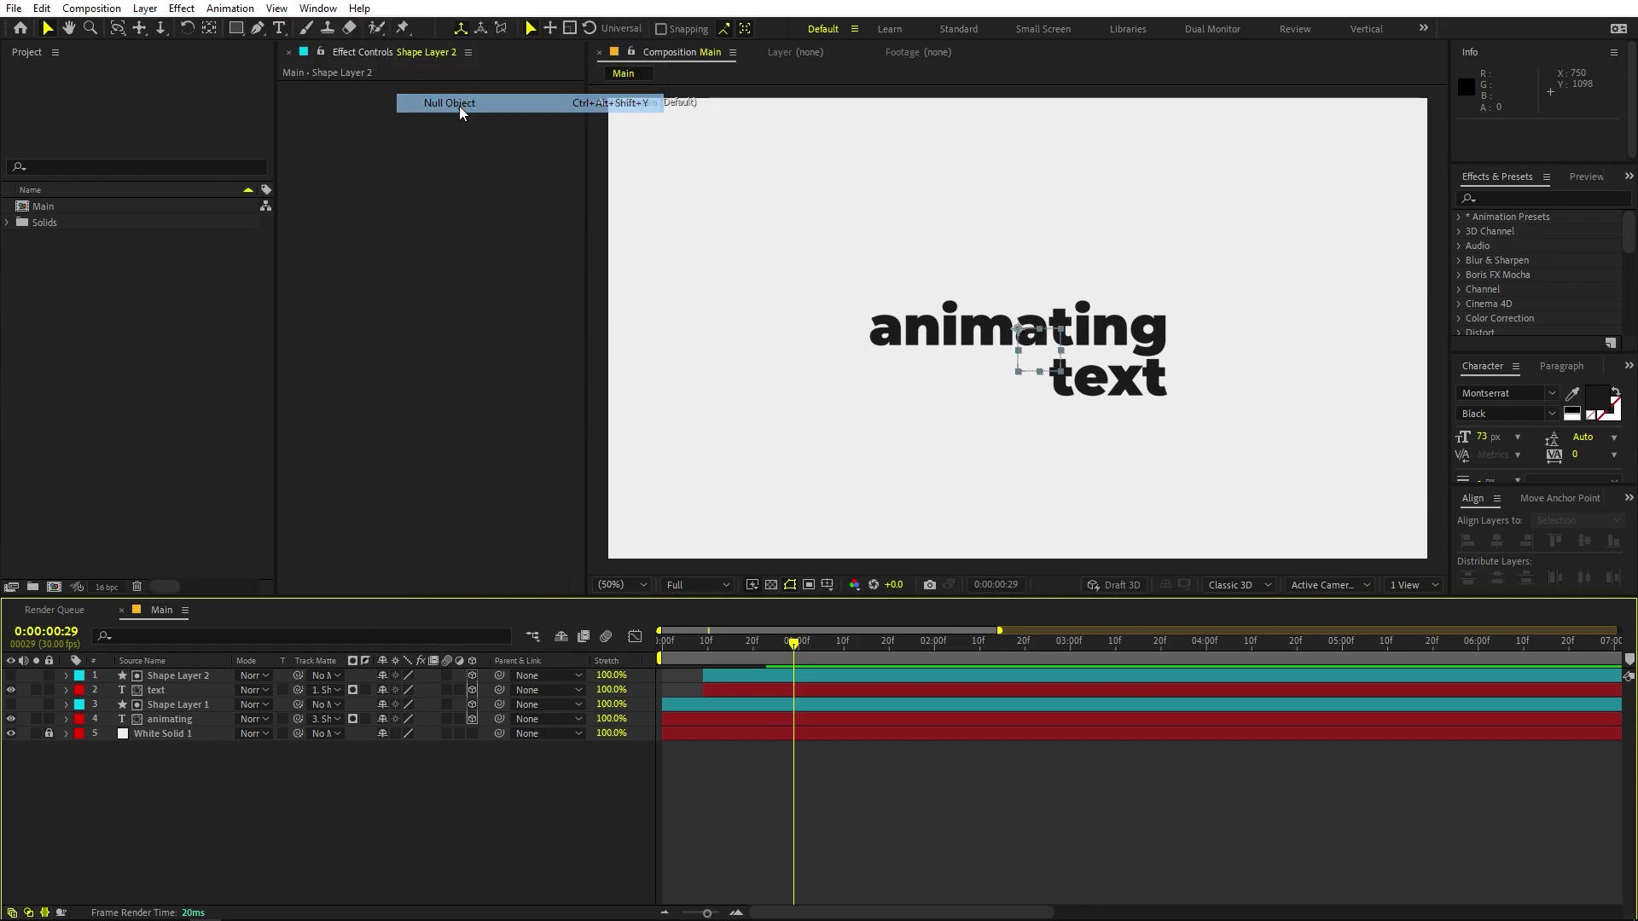
{"action": "left_click", "coordinate": [474, 675]}
{"action": "left_click", "coordinate": [464, 809]}
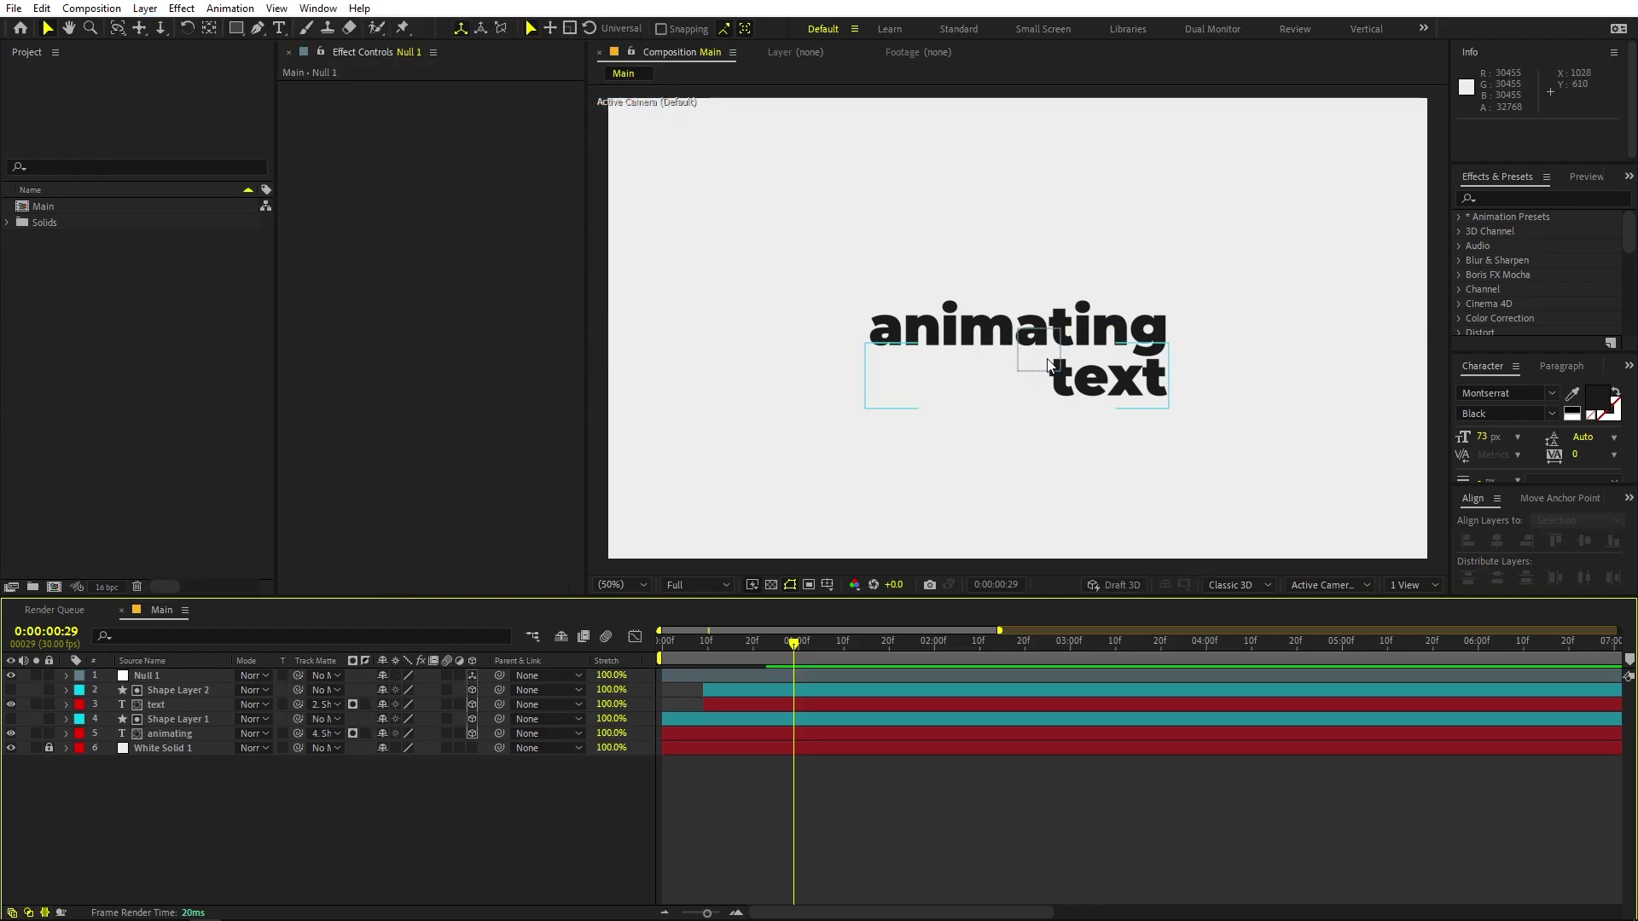
In the Top view, move Null 1 back along Z to Position 960, 540, 544, and return to the Active Camera view.
{"action": "left_click", "coordinate": [1323, 584]}
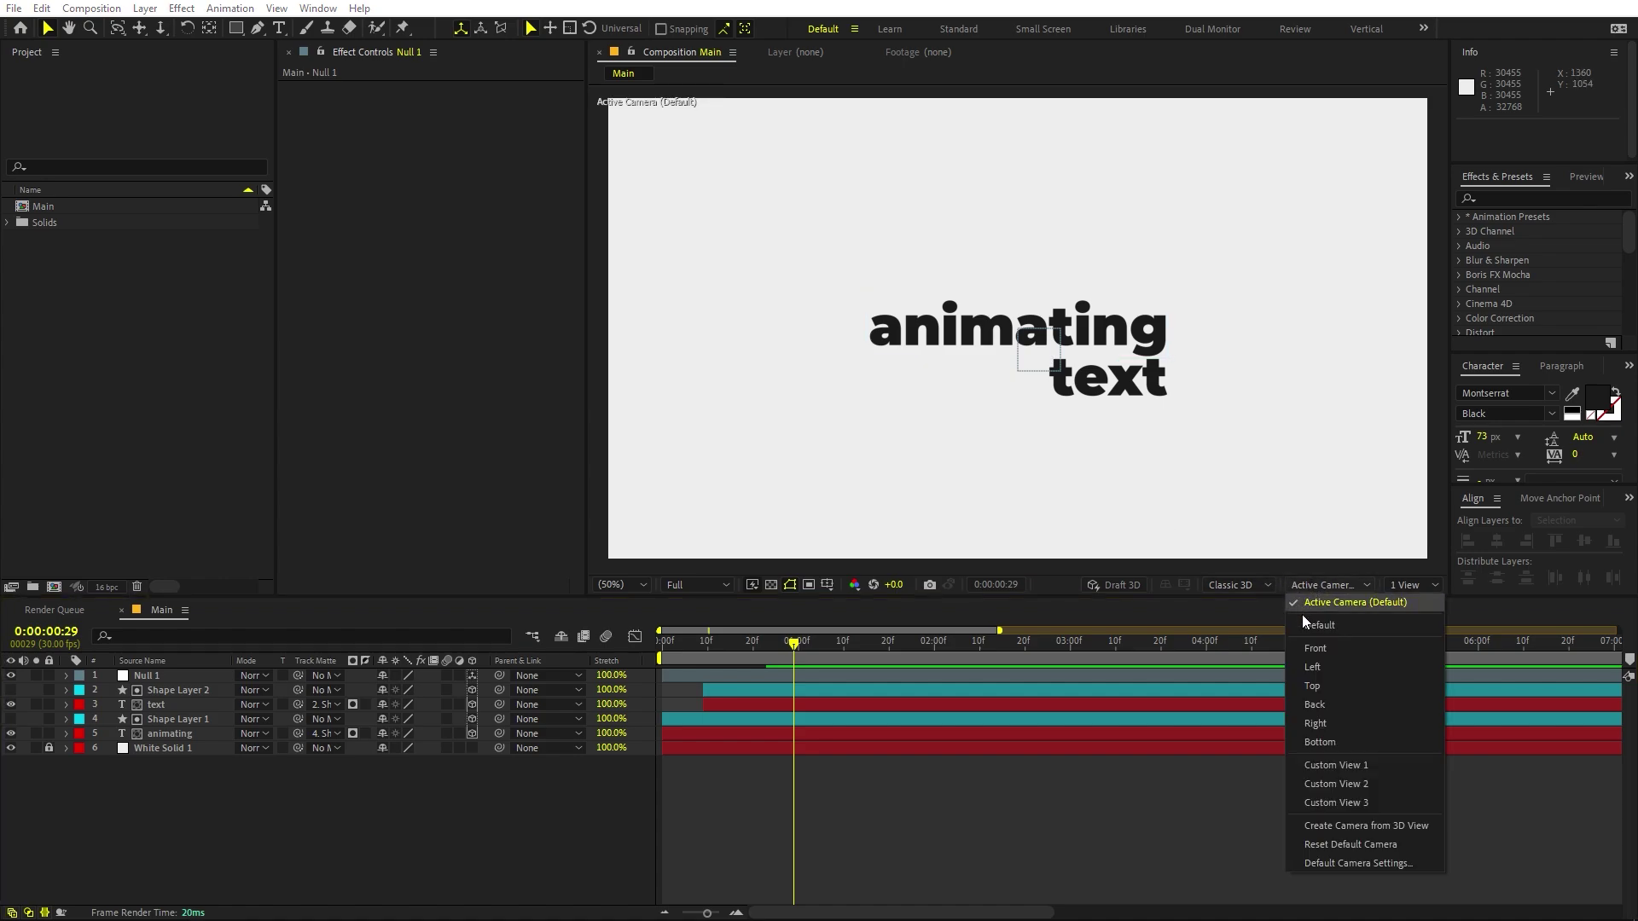
{"action": "left_click", "coordinate": [1328, 683]}
{"action": "left_click", "coordinate": [184, 709]}
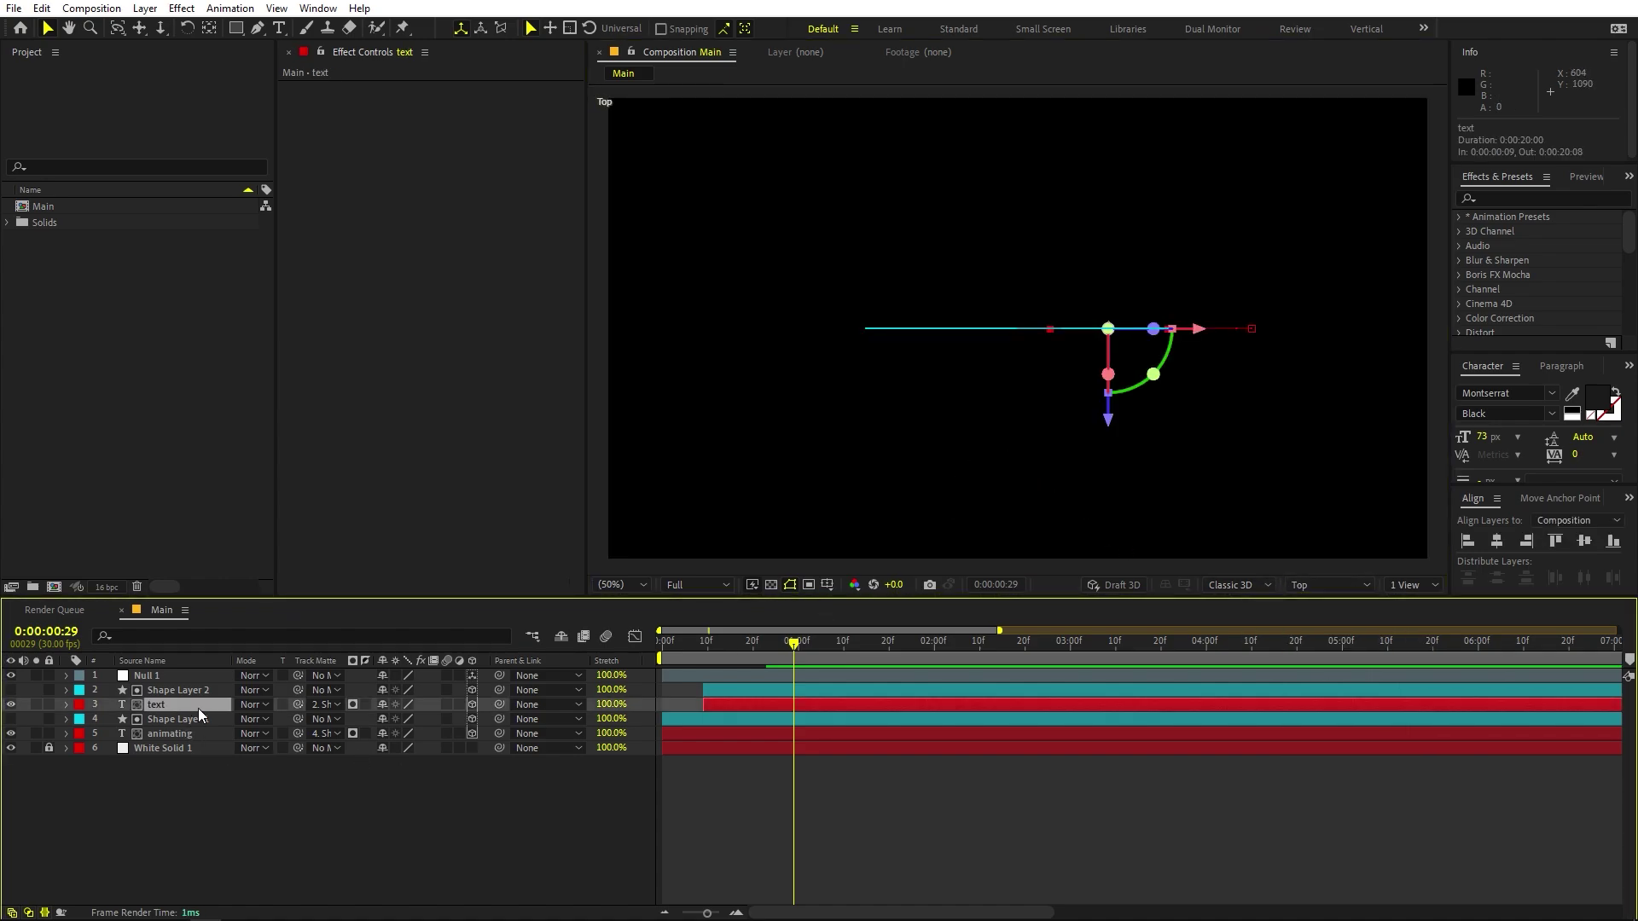
{"action": "left_click", "coordinate": [161, 677]}
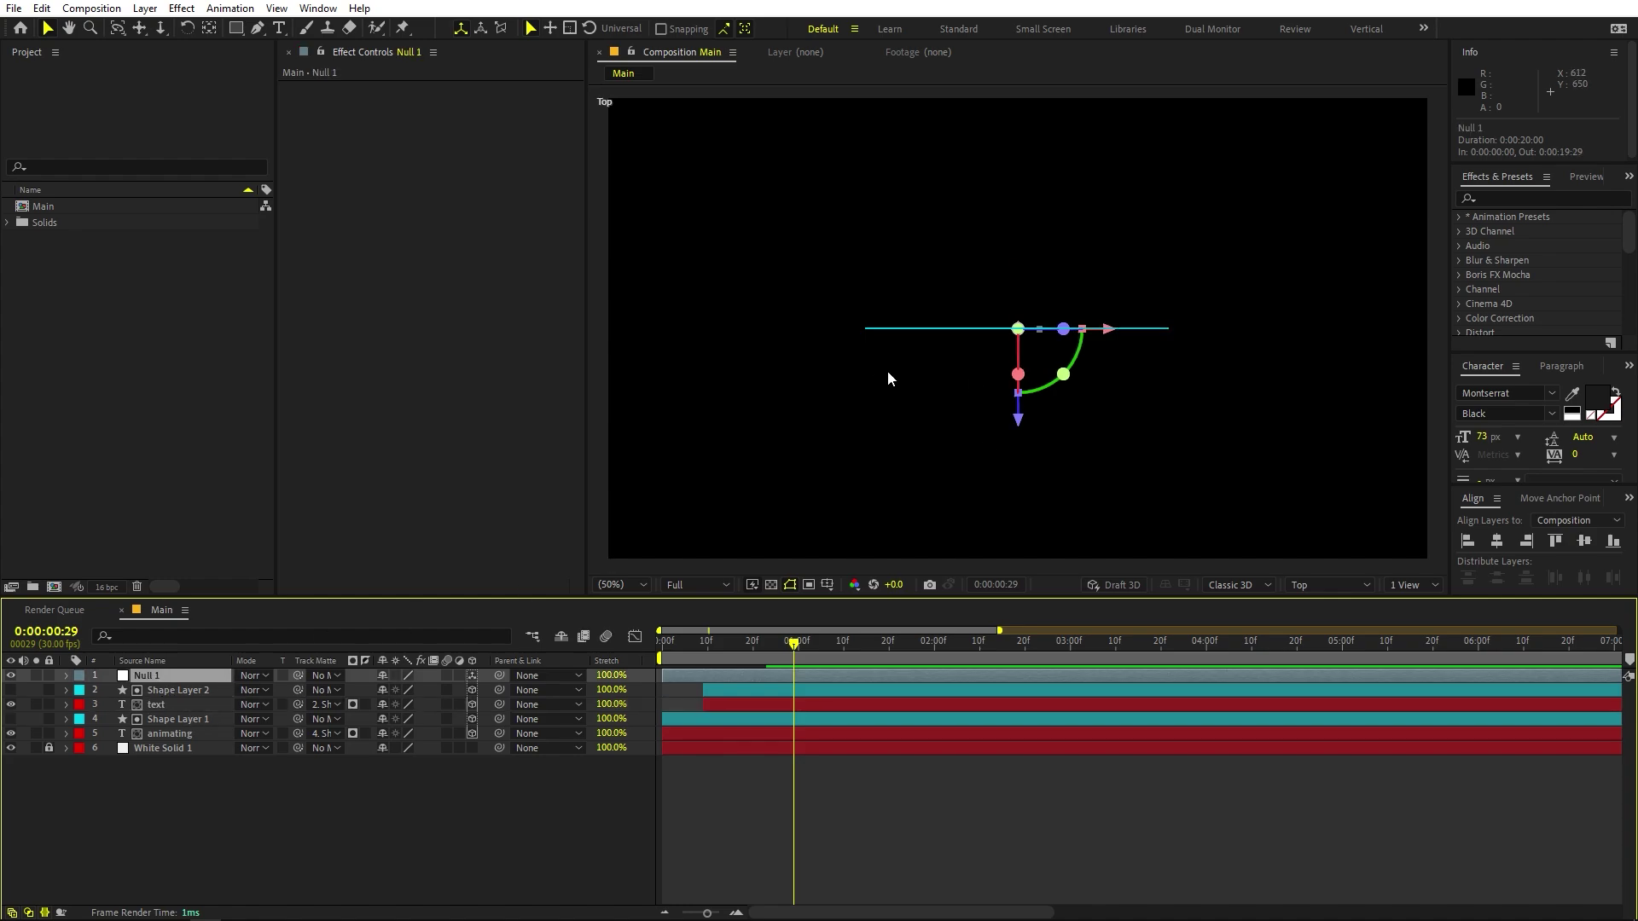
{"action": "left_click_drag", "start_coordinate": [1020, 423], "coordinate": [1007, 192]}
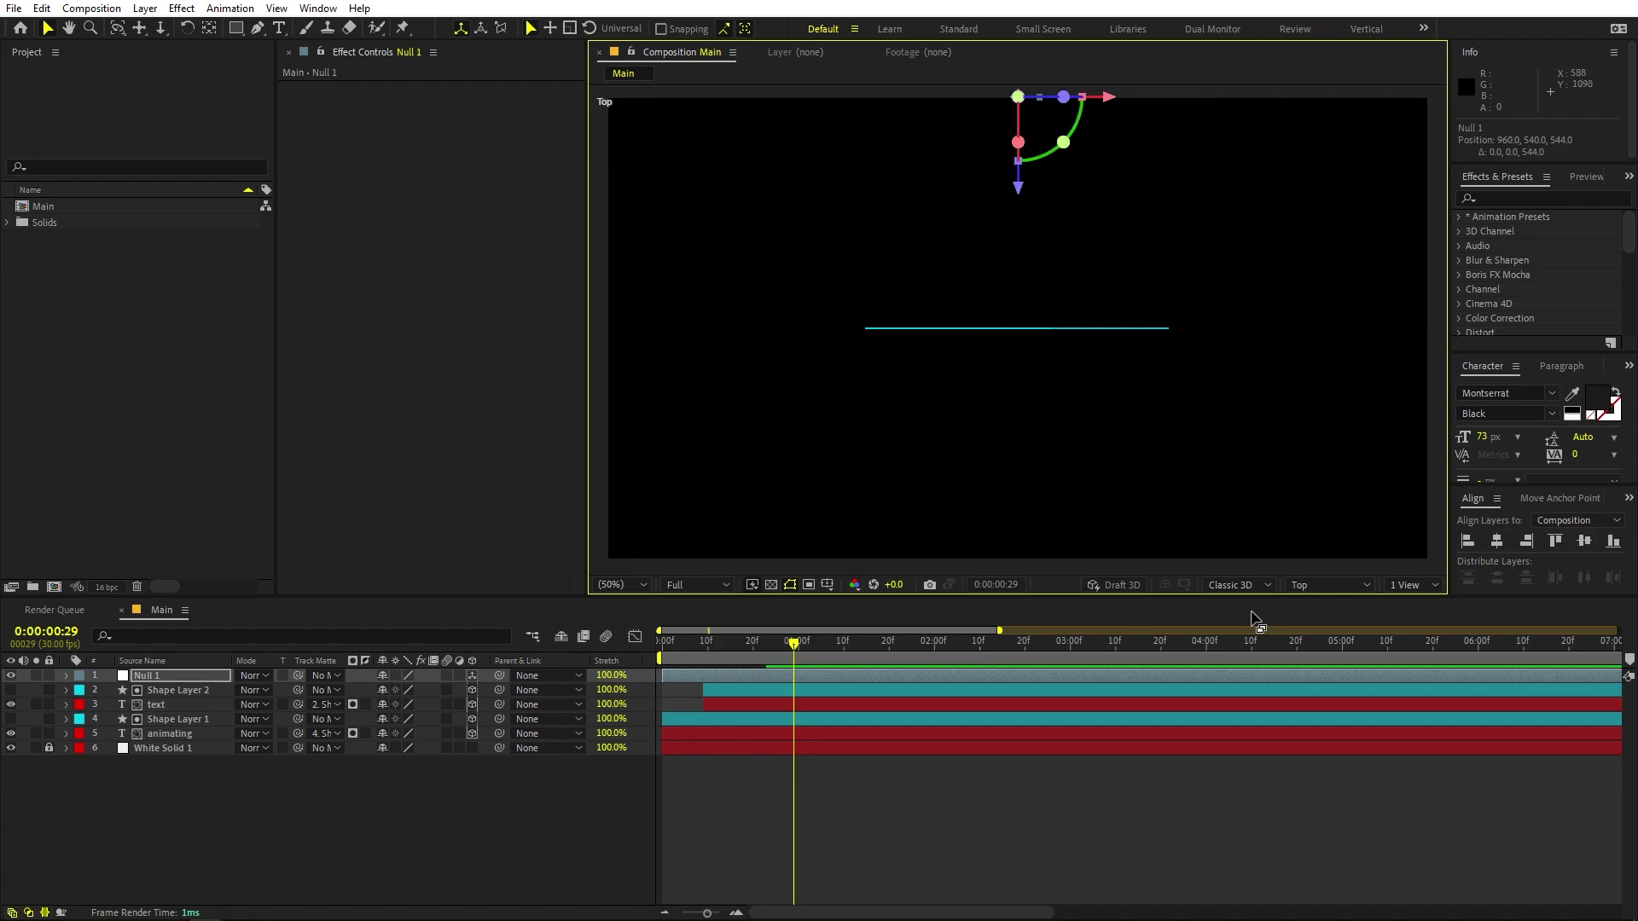
{"action": "left_click", "coordinate": [1302, 584]}
{"action": "left_click", "coordinate": [1318, 603]}
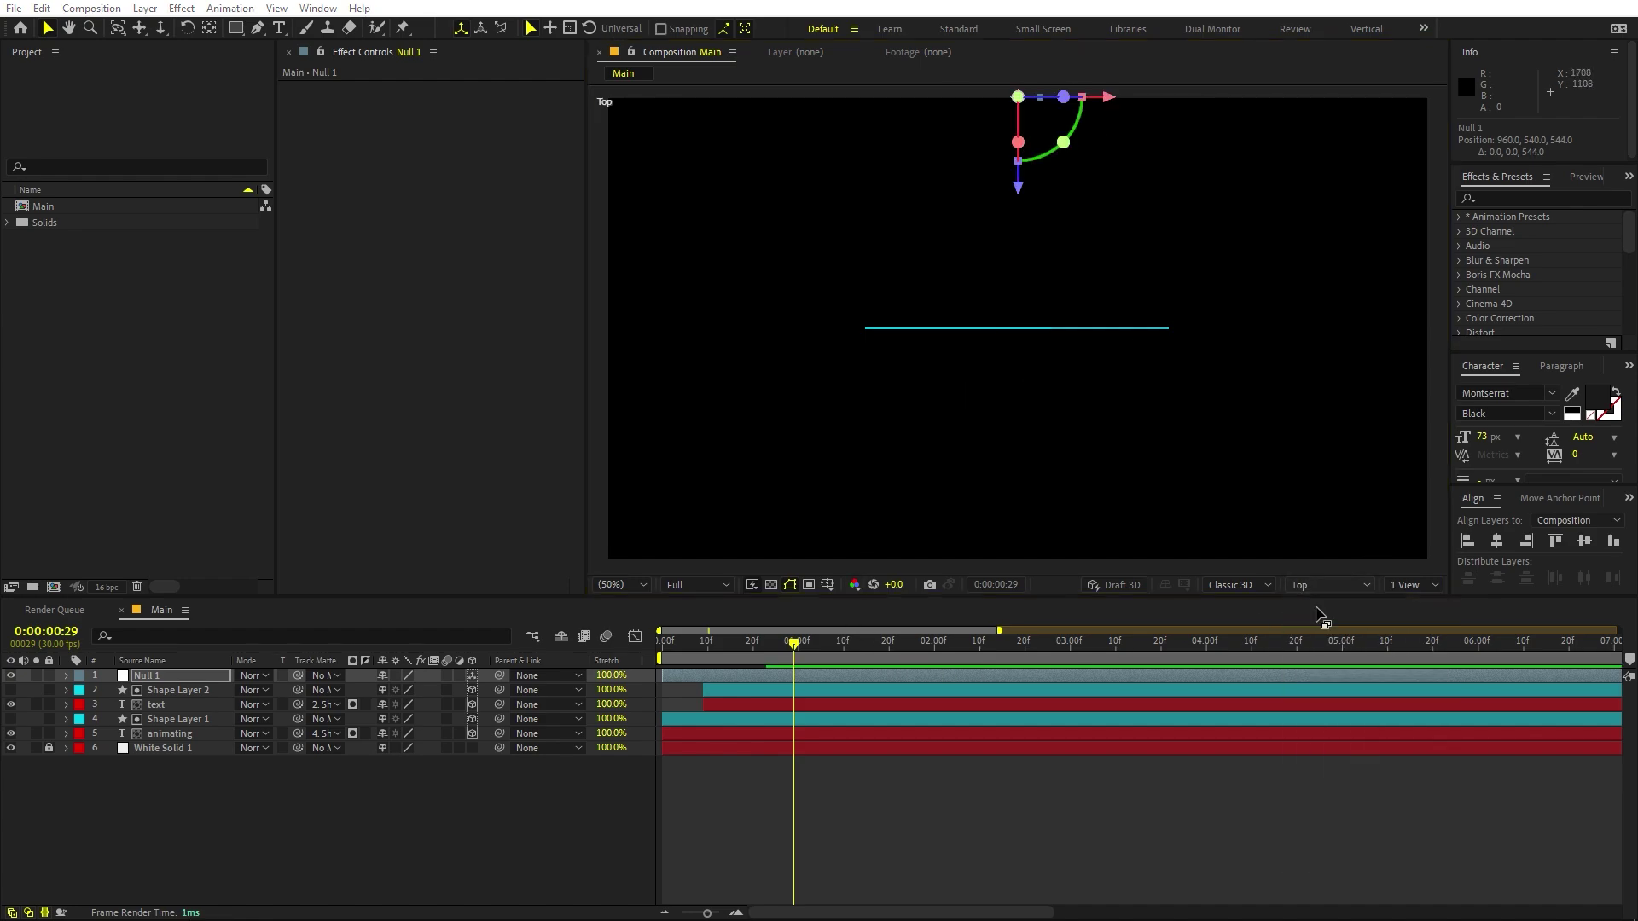
Parent both text layers and both shape layers to Null 1.
{"action": "left_click", "coordinate": [152, 691]}
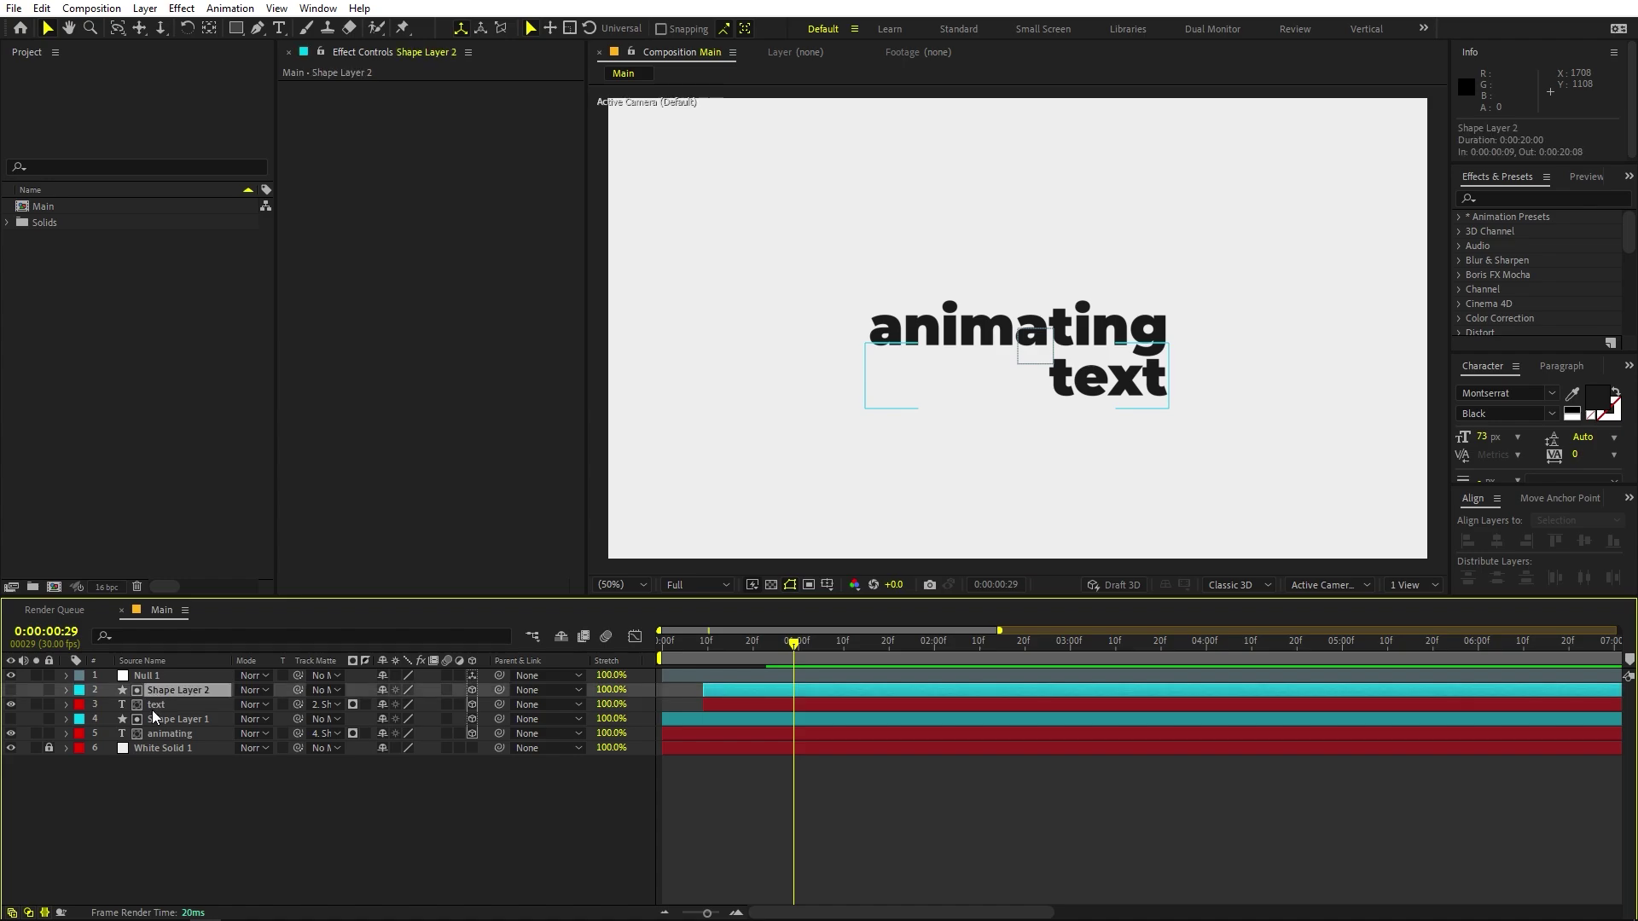
{"action": "left_click", "coordinate": [157, 736], "text": "shift"}
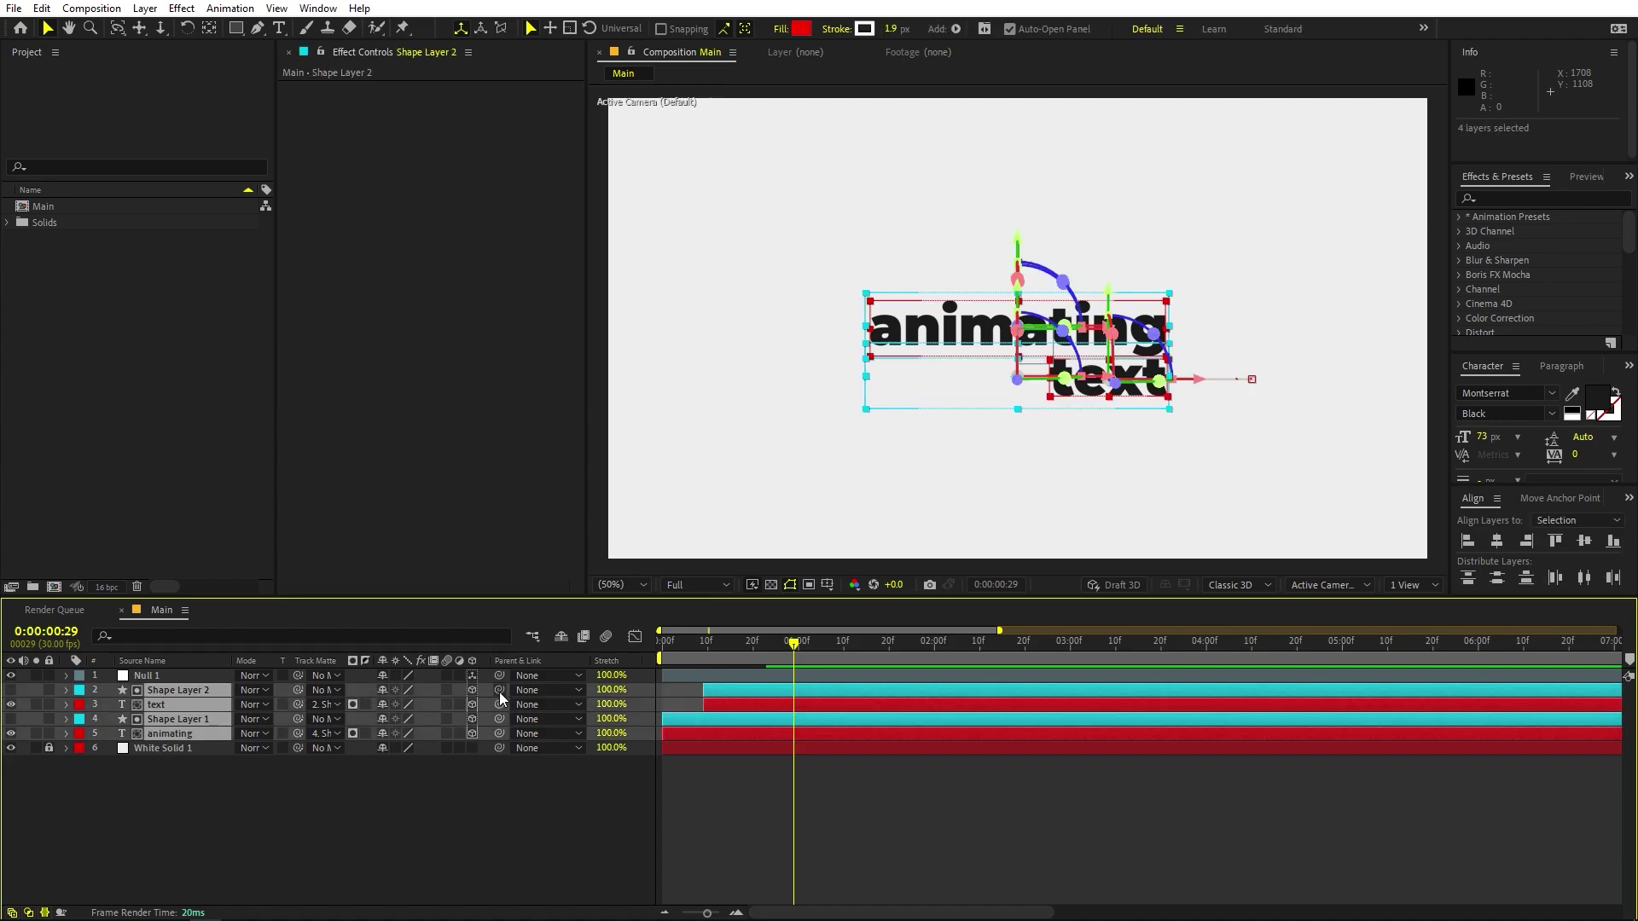
{"action": "left_click_drag", "start_coordinate": [499, 691], "coordinate": [172, 669]}
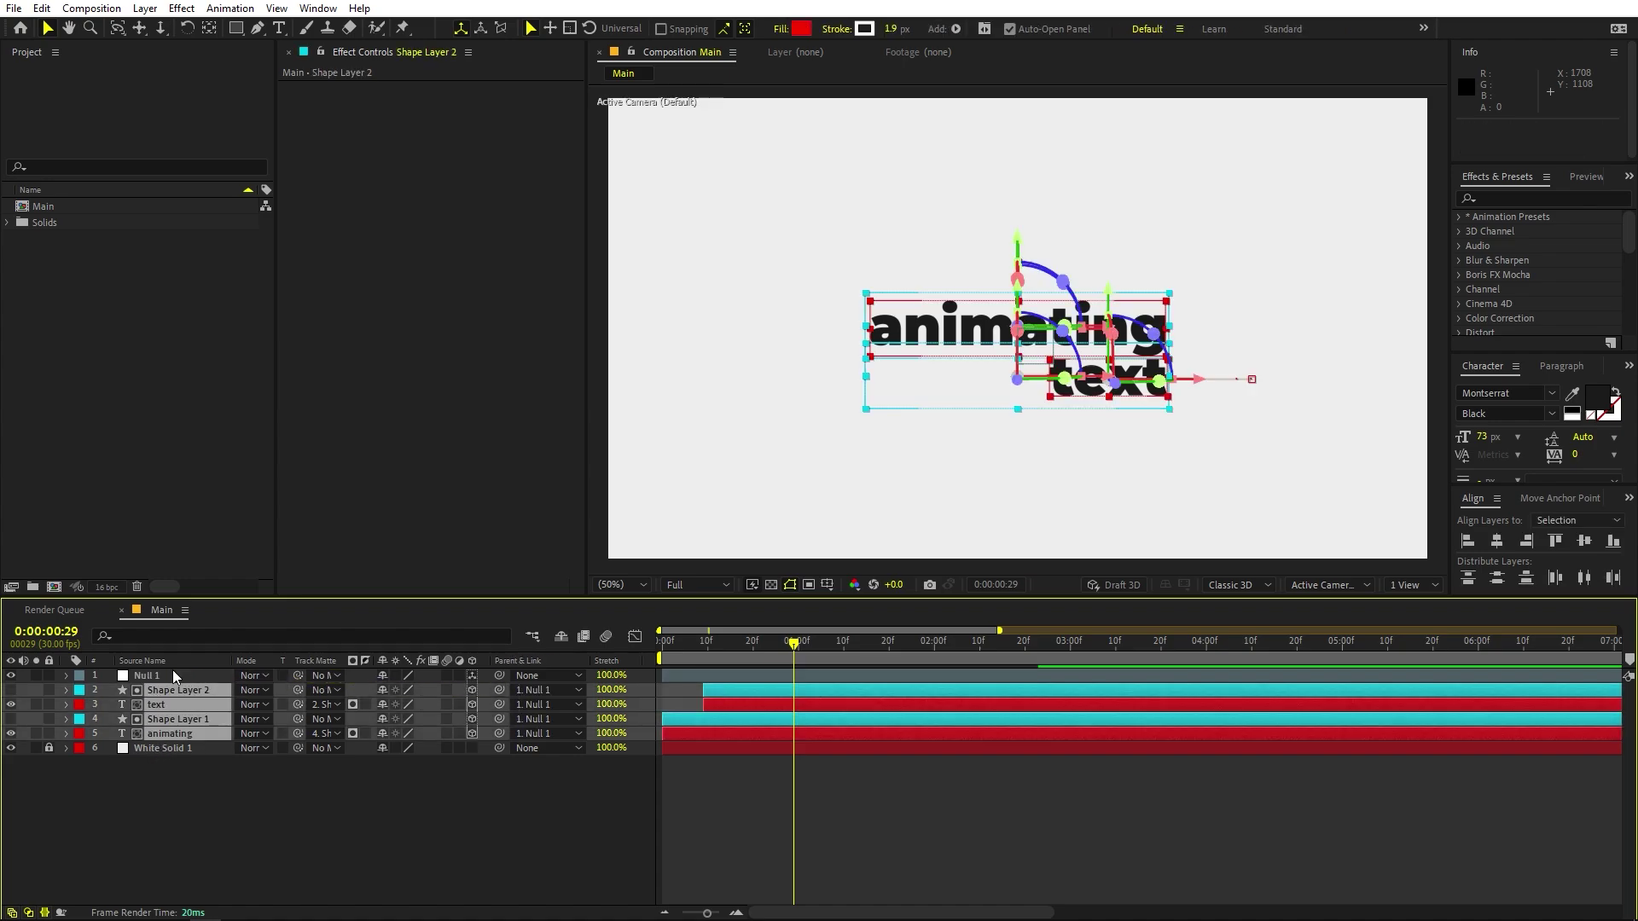
Show the Keys column in the timeline.
{"action": "right_click", "coordinate": [631, 662]}
{"action": "mouse_move", "coordinate": [709, 715]}
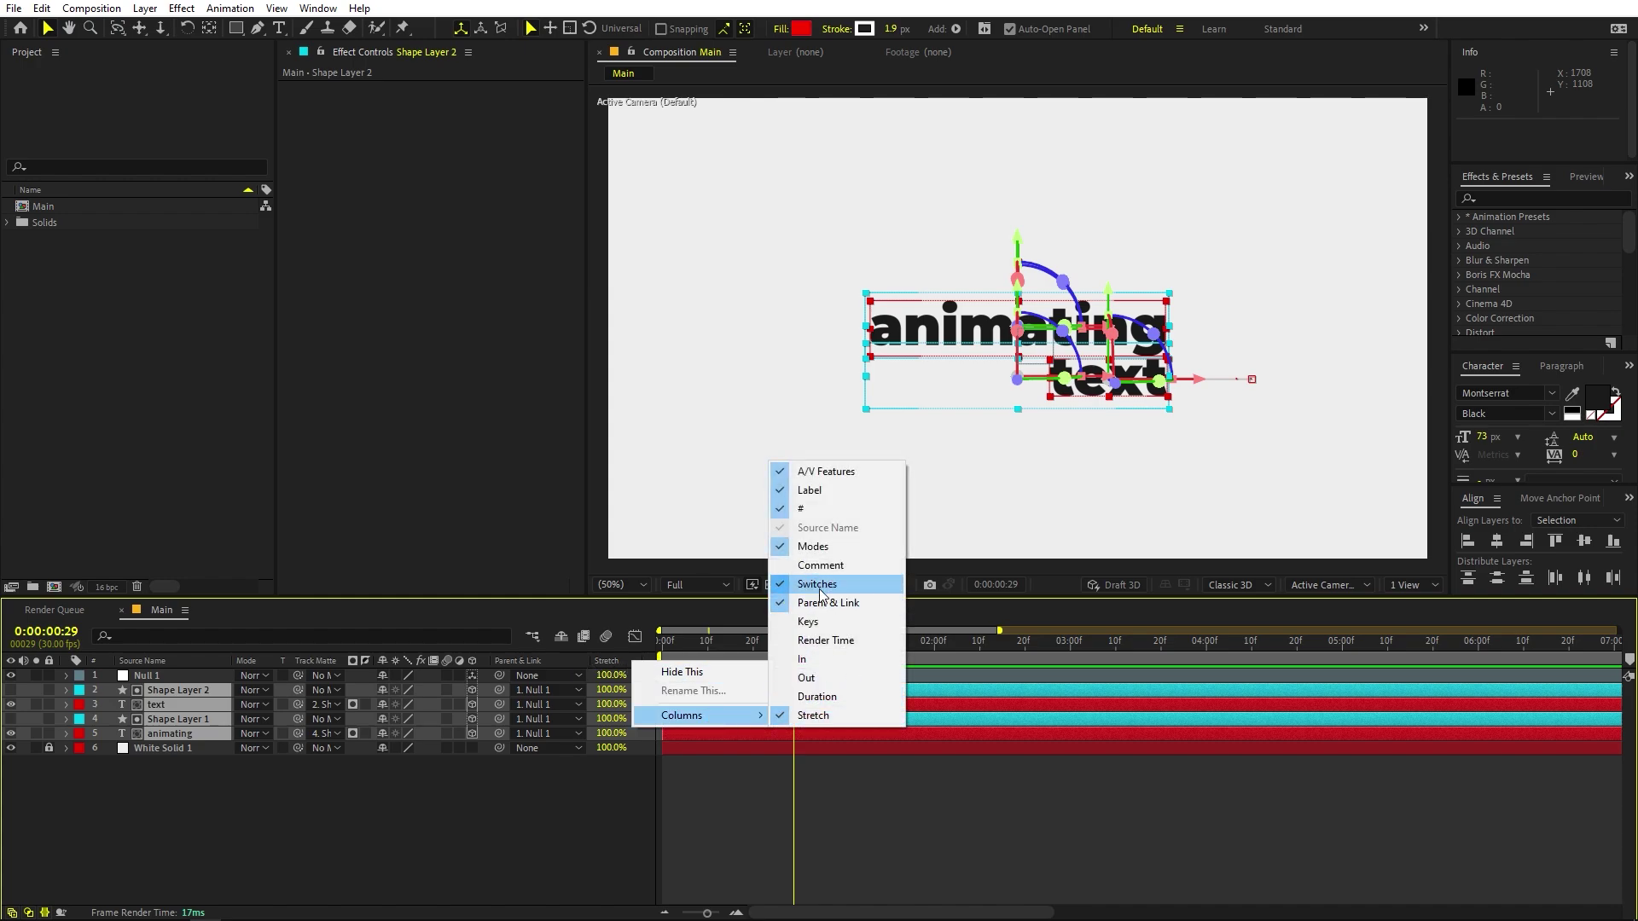
{"action": "left_click", "coordinate": [807, 621]}
Set Position and Scale keyframes on Null 1 at 0:00:00:29.
{"action": "left_click", "coordinate": [852, 672]}
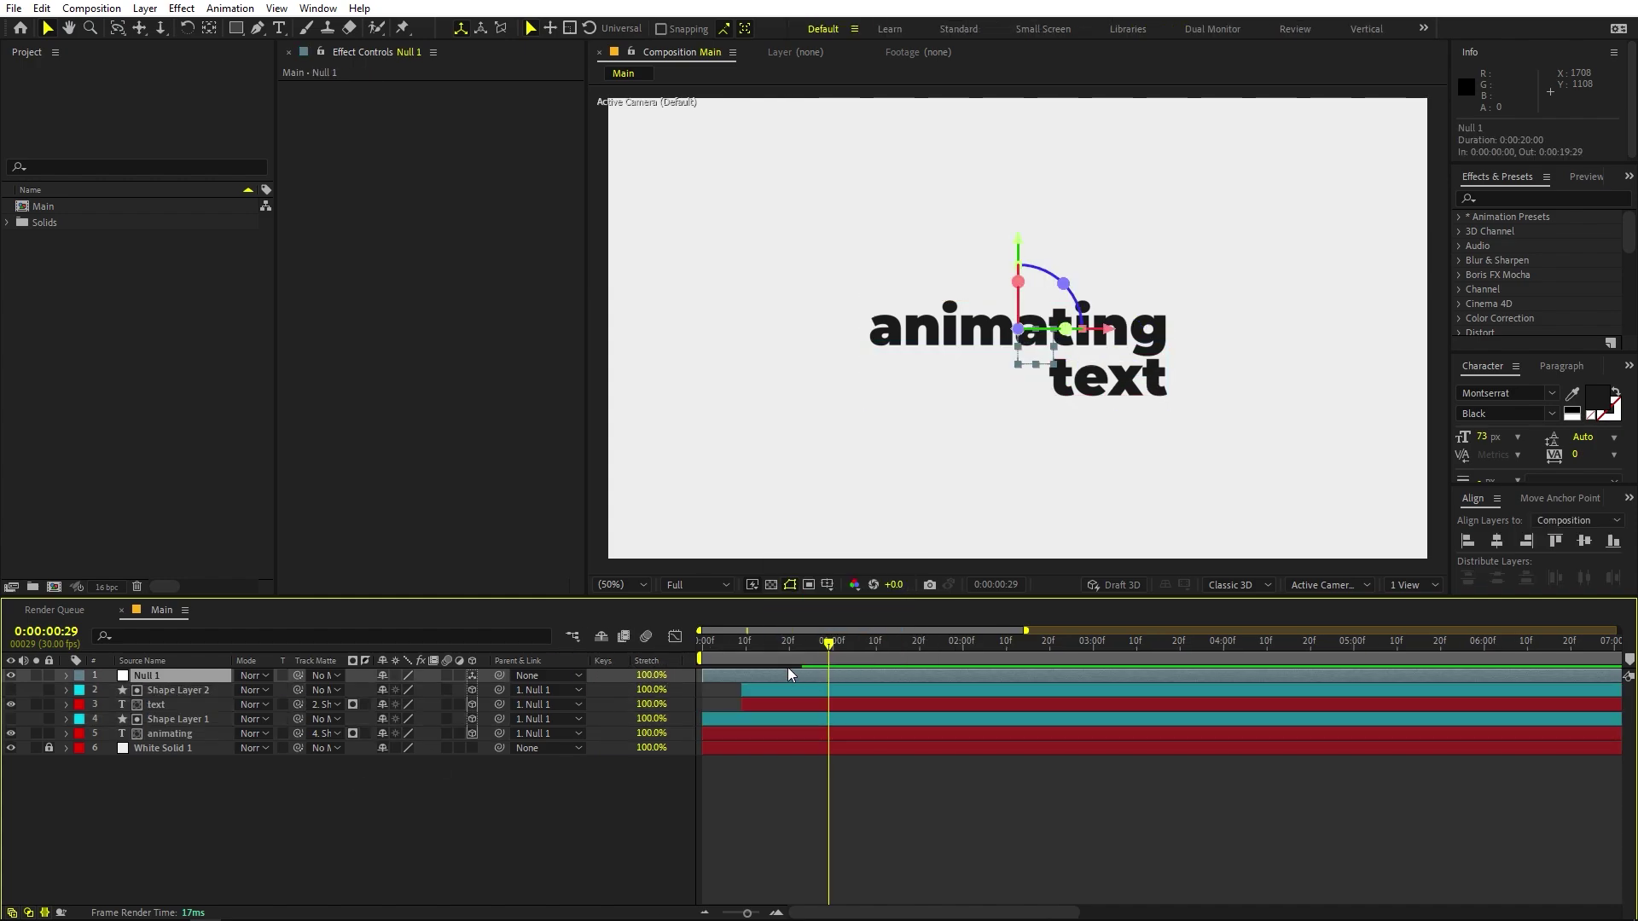
{"action": "key", "text": "p"}
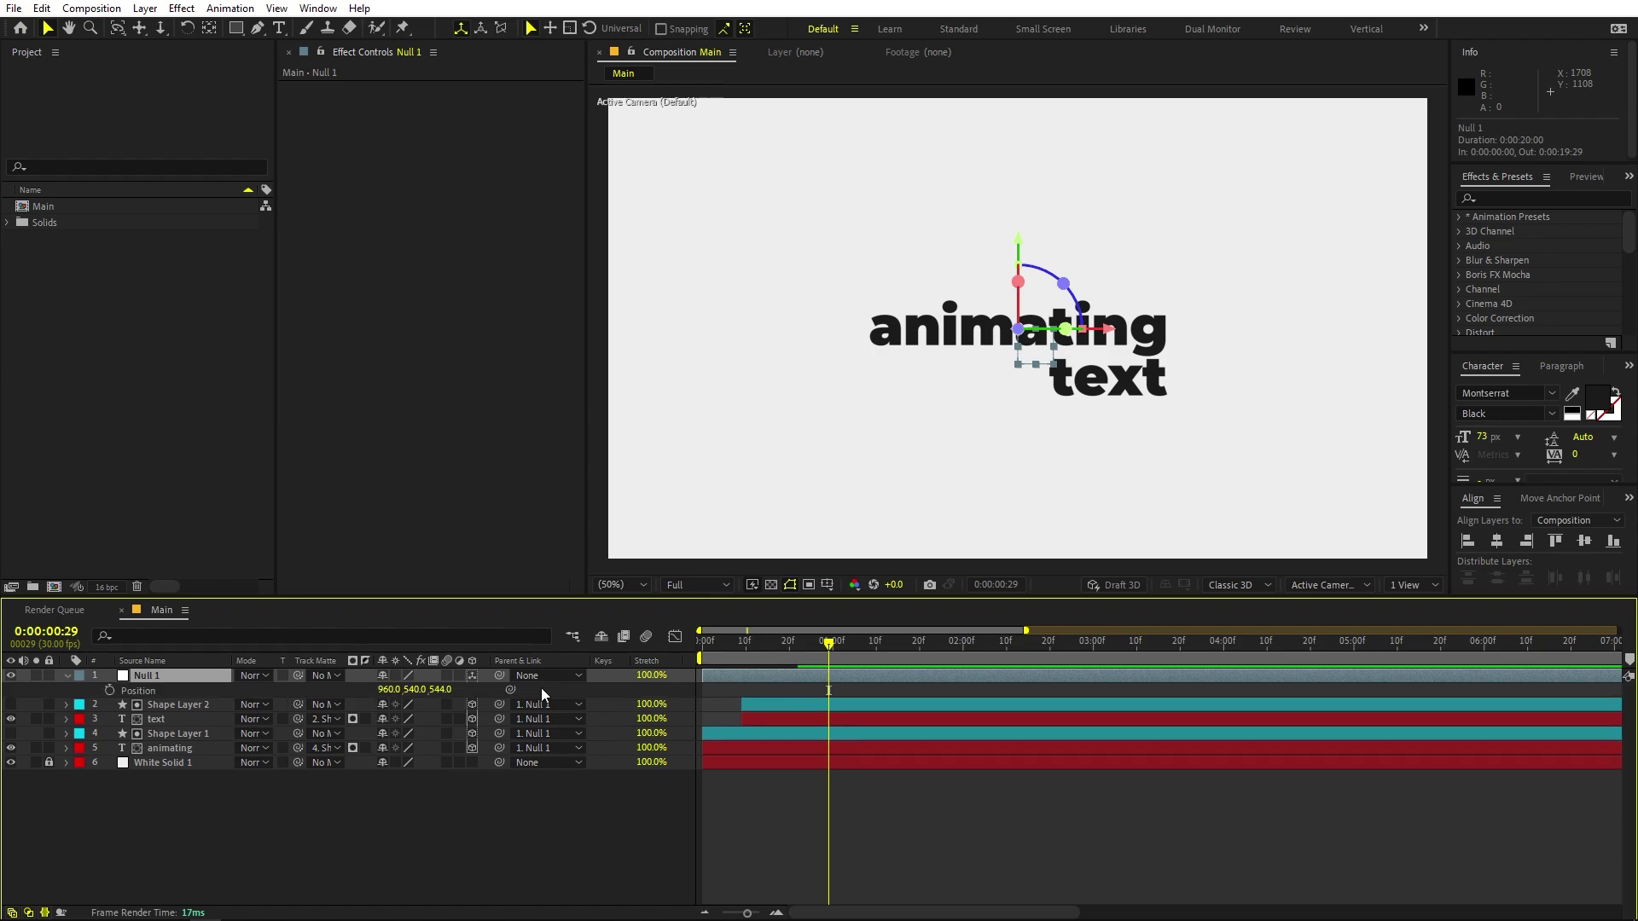
{"action": "left_click", "coordinate": [109, 691]}
{"action": "key", "text": "s"}
{"action": "left_click", "coordinate": [109, 691]}
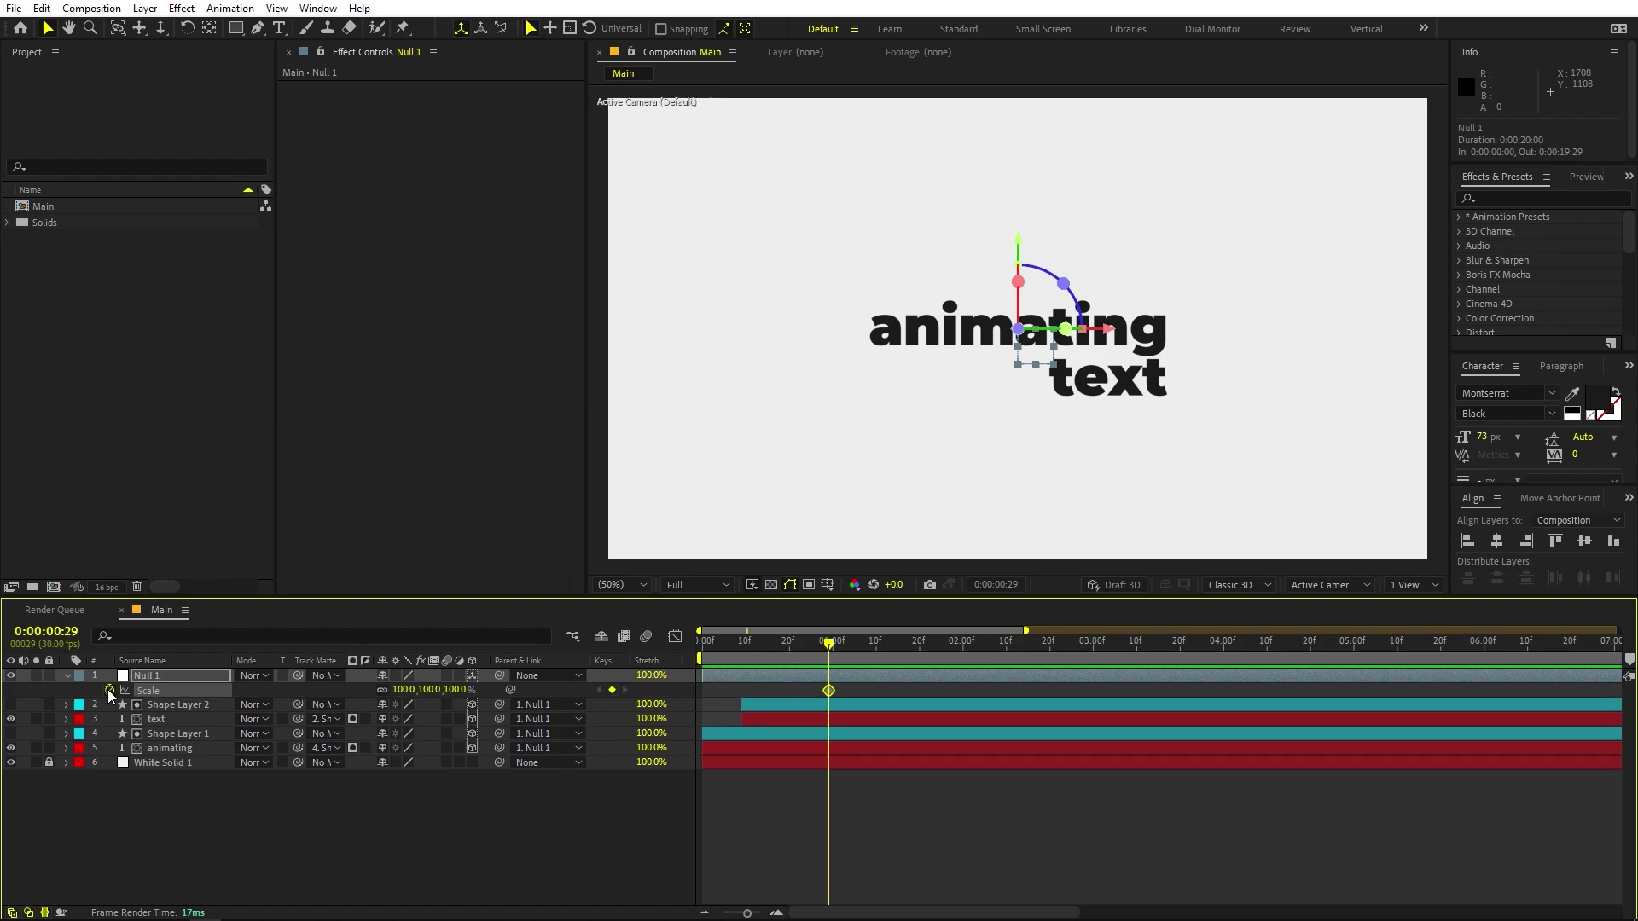
Set X Rotation and Y Rotation keyframes on Null 1 at 0:00:00:29 and reveal all of its keyframed properties.
{"action": "key", "text": "r"}
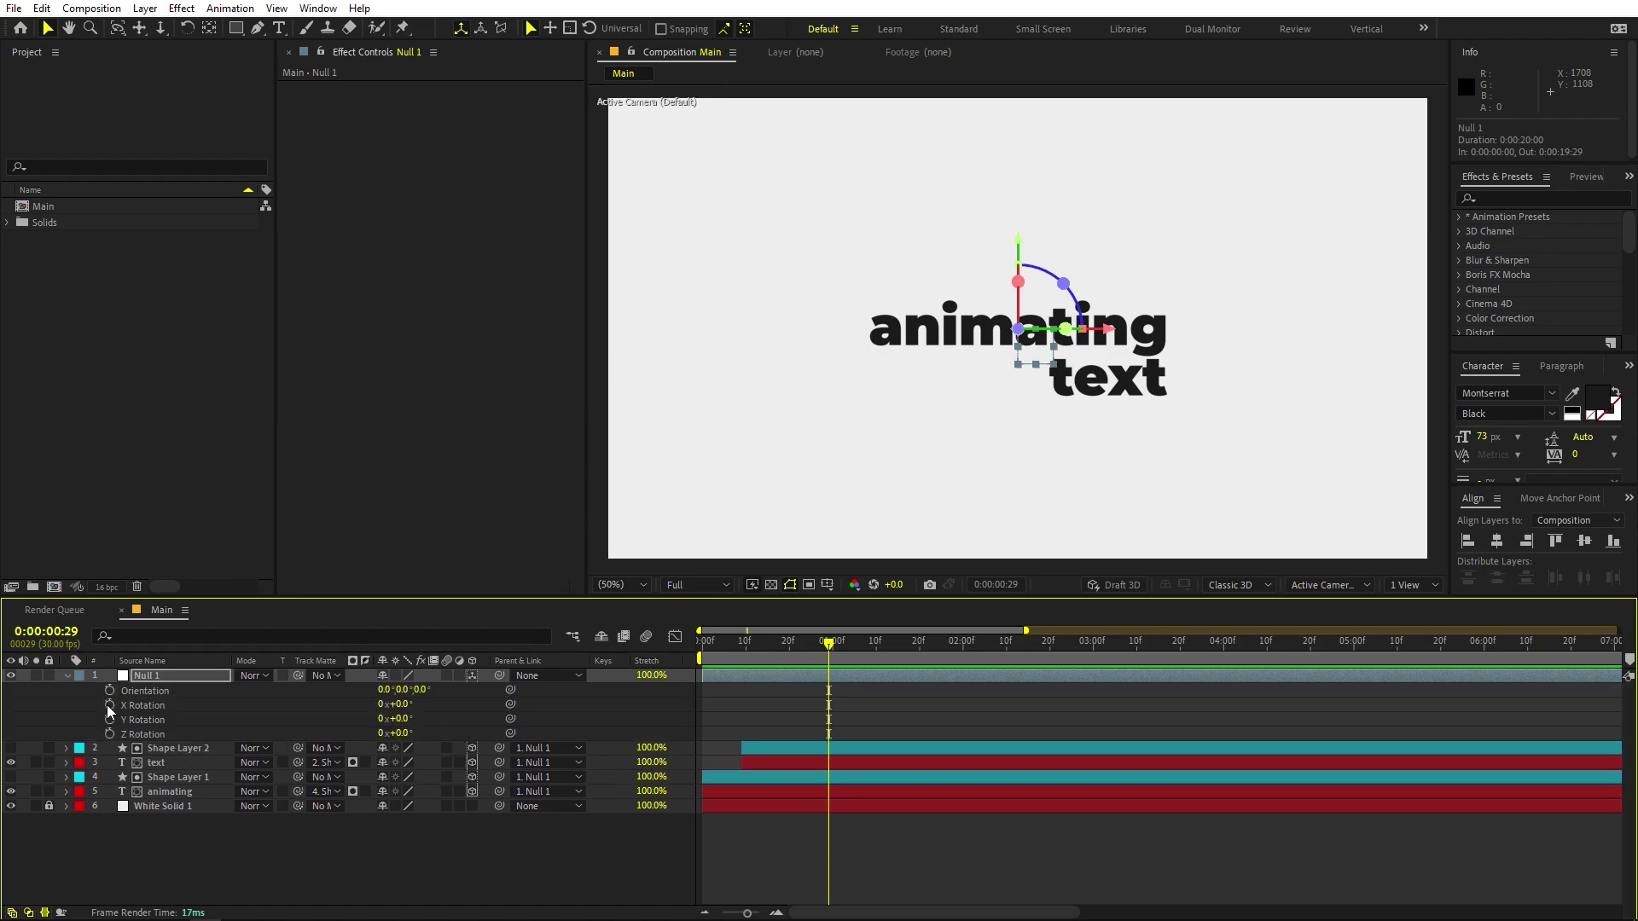
{"action": "left_click", "coordinate": [107, 705]}
{"action": "left_click", "coordinate": [109, 717]}
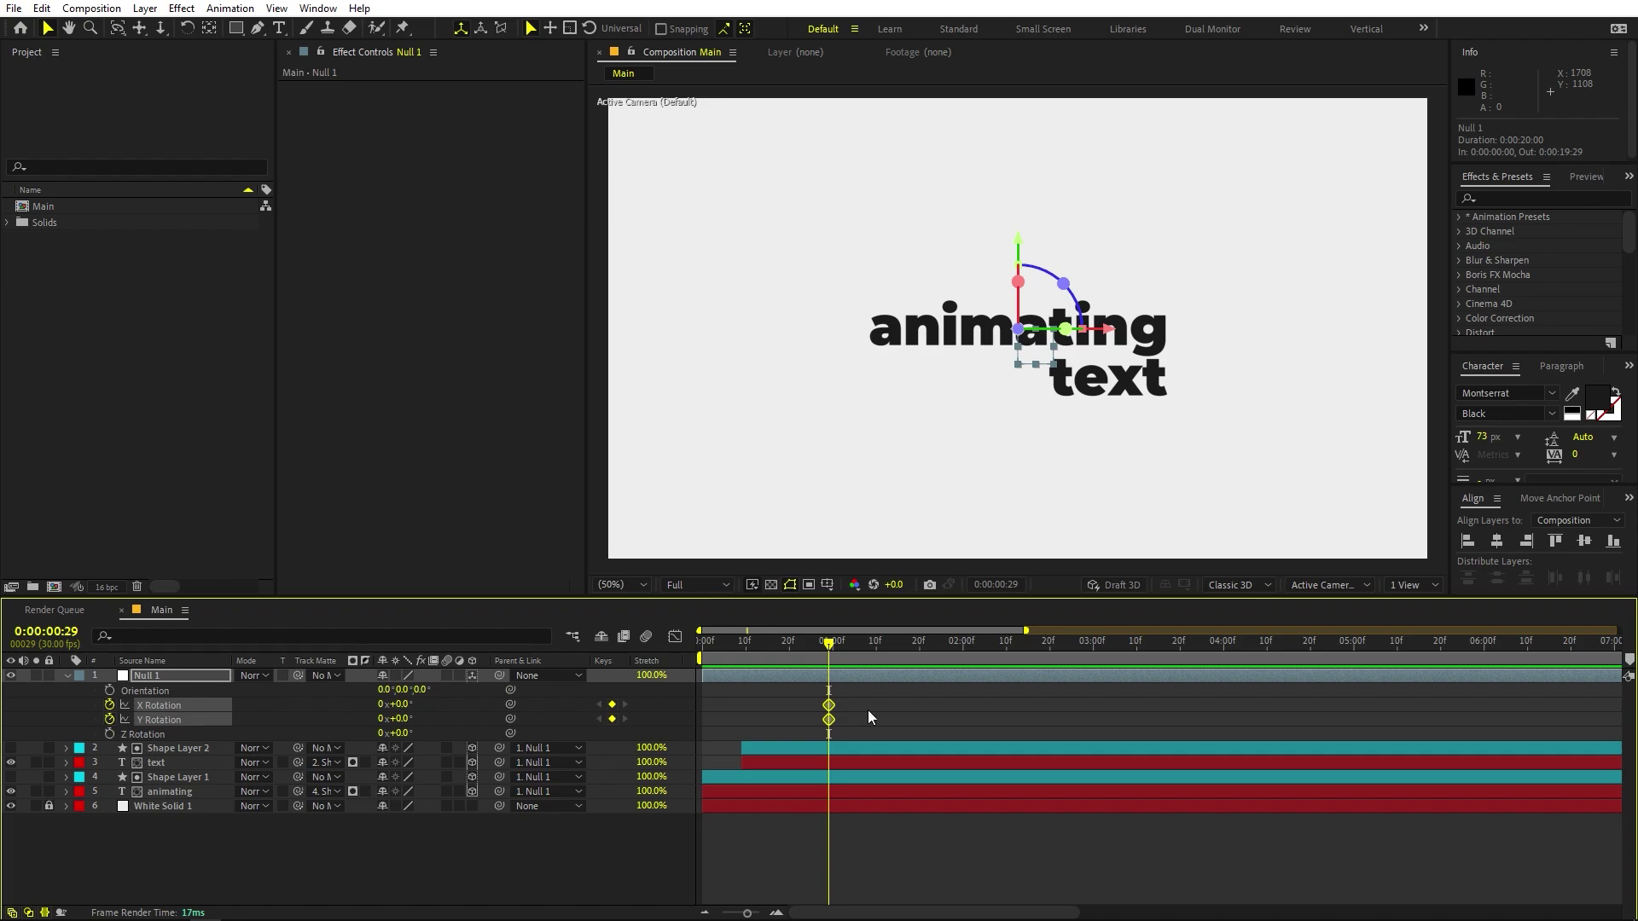
{"action": "left_click", "coordinate": [147, 737], "text": "shift"}
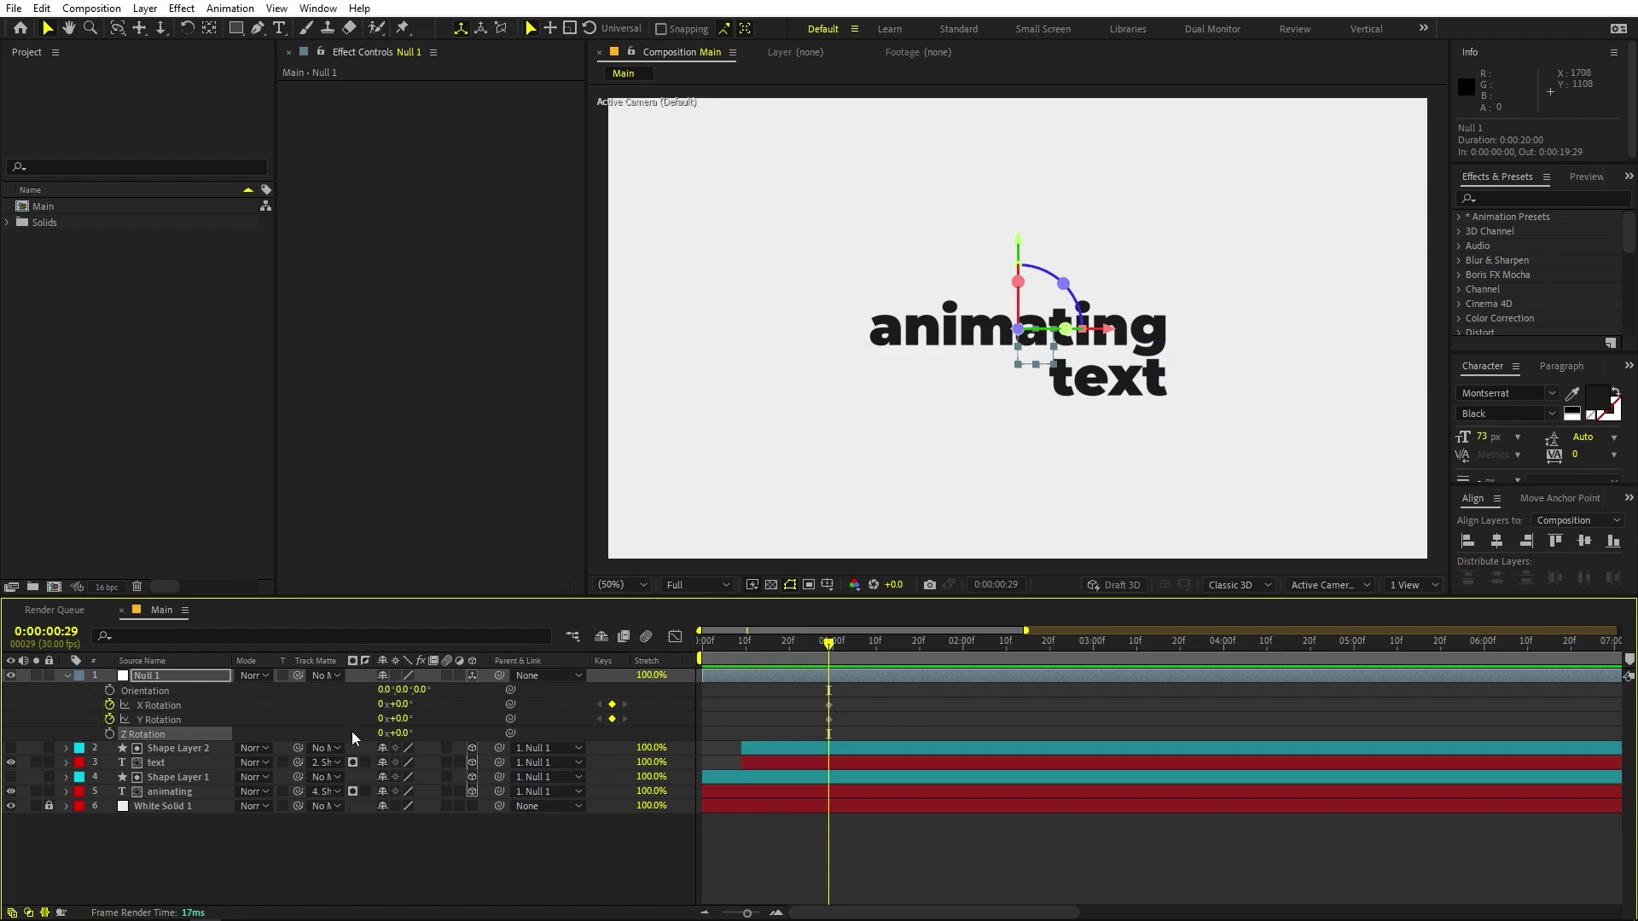
{"action": "left_click", "coordinate": [443, 730]}
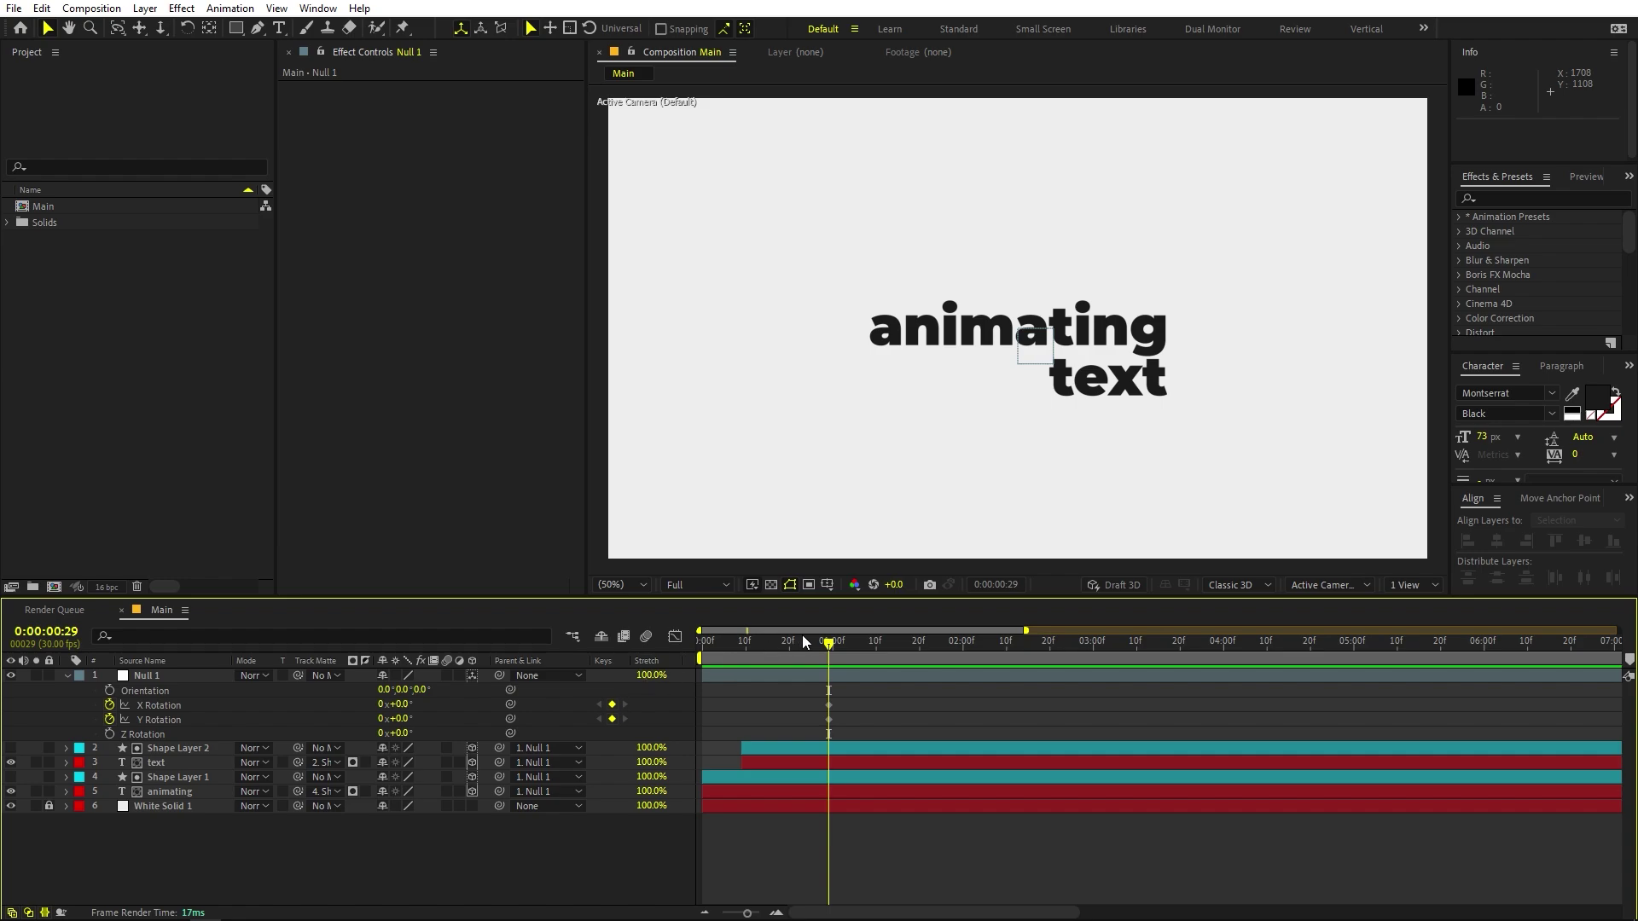
{"action": "left_click", "coordinate": [839, 678]}
{"action": "key", "text": "u"}
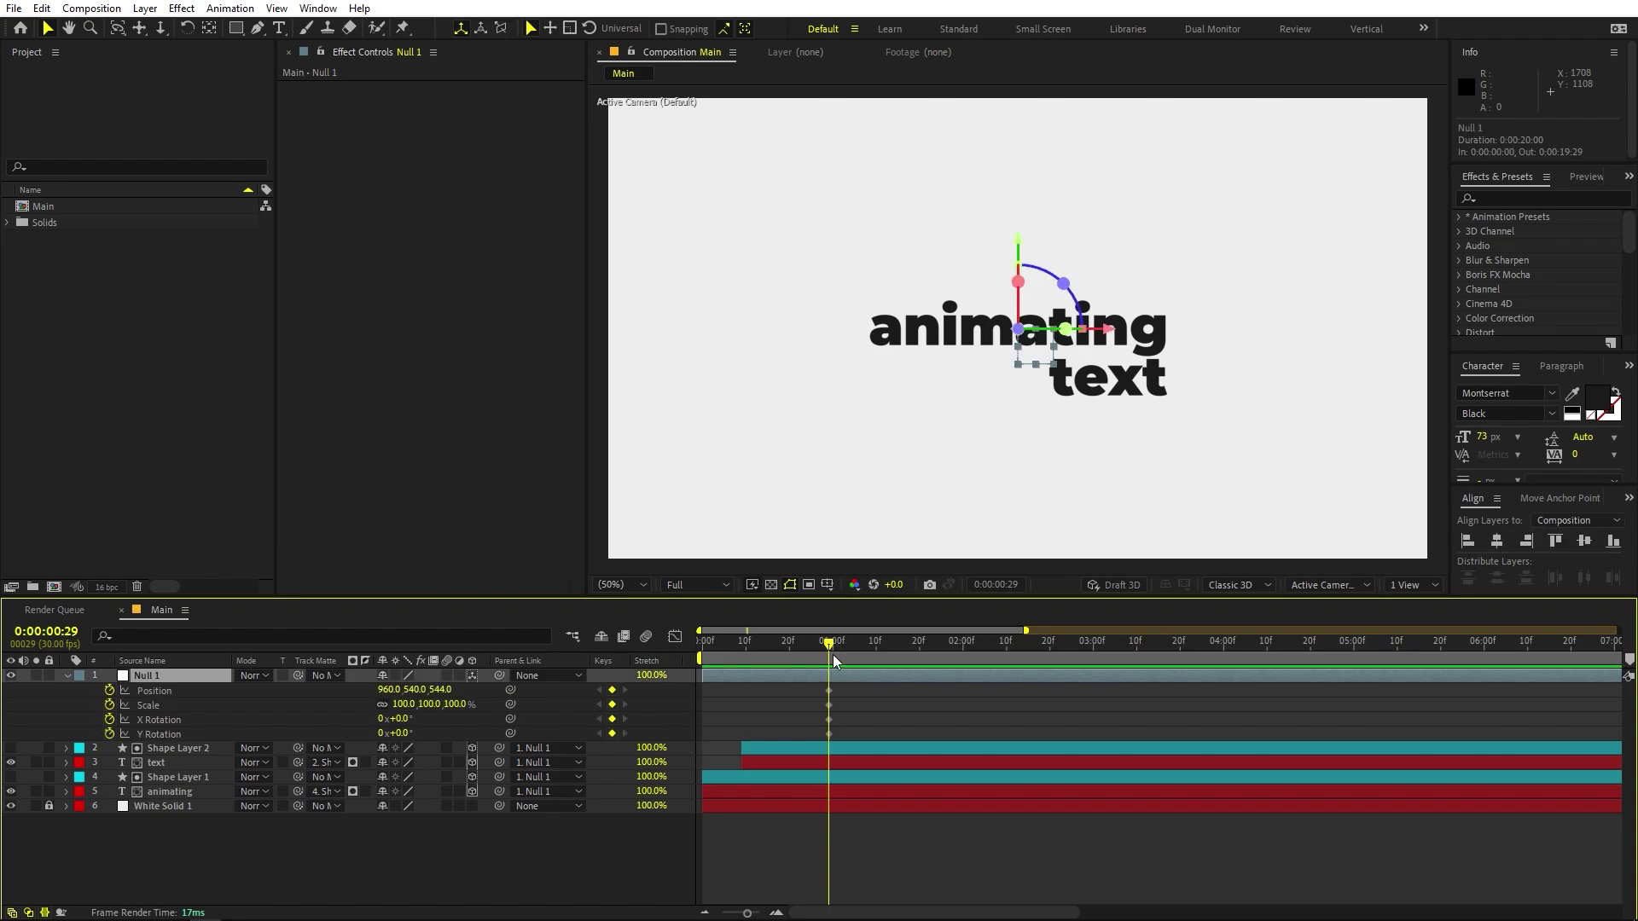
{"action": "left_click", "coordinate": [892, 726]}
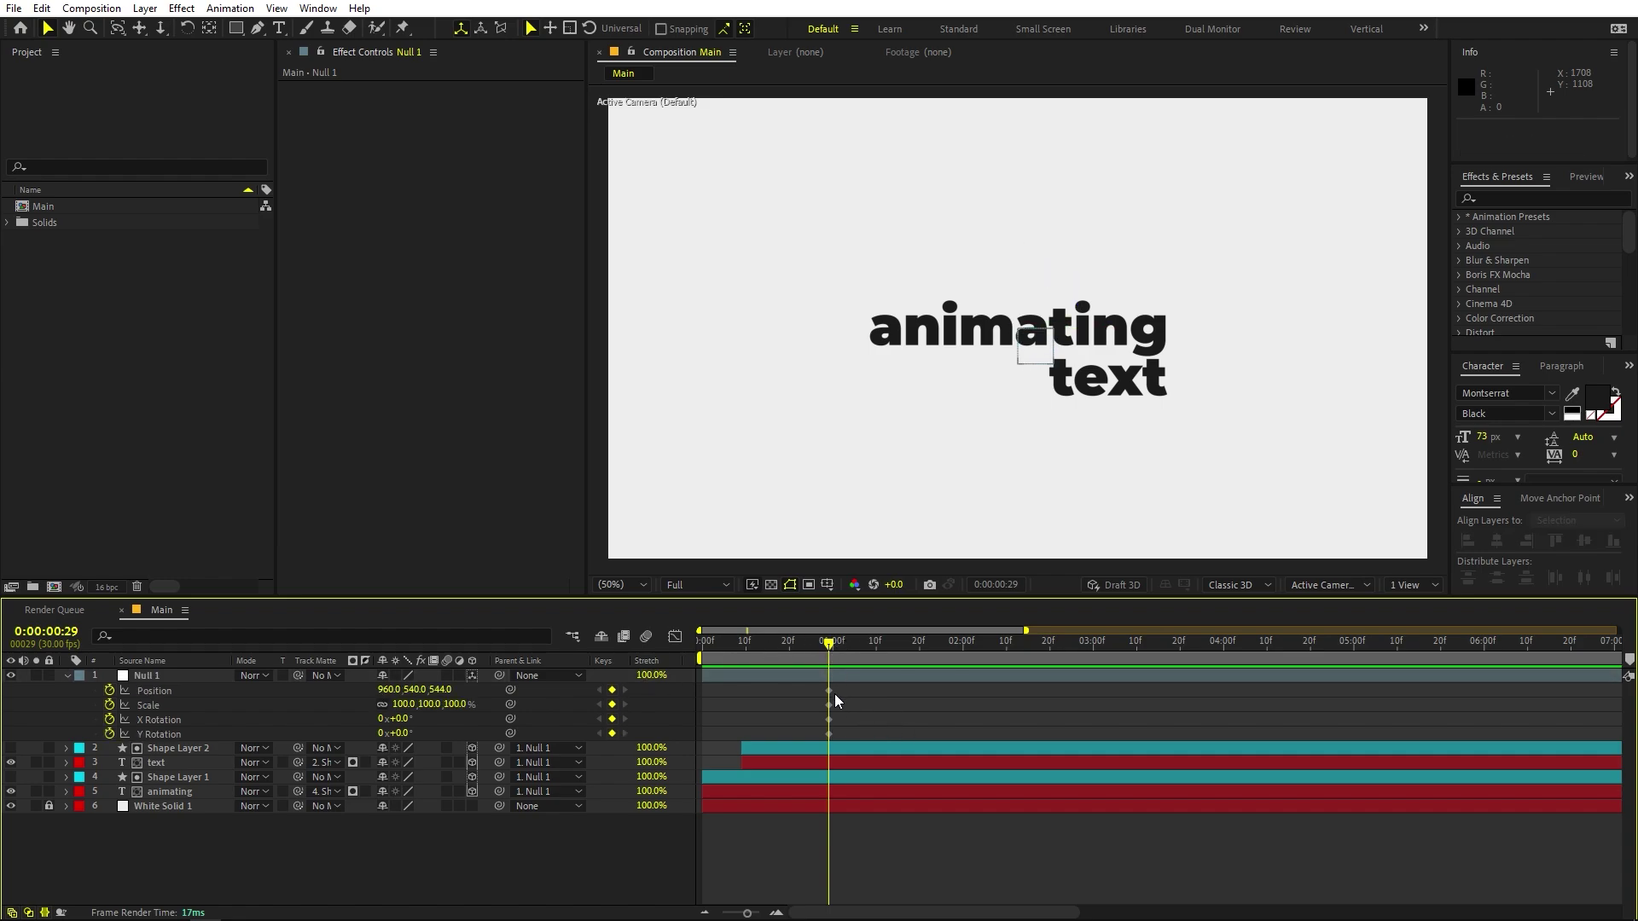
Move Null 1's Position, Scale, X Rotation and Y Rotation keyframes to 0:00:00:18 and check the timing.
{"action": "left_click_drag", "start_coordinate": [836, 696], "coordinate": [719, 644]}
{"action": "key", "text": "space"}
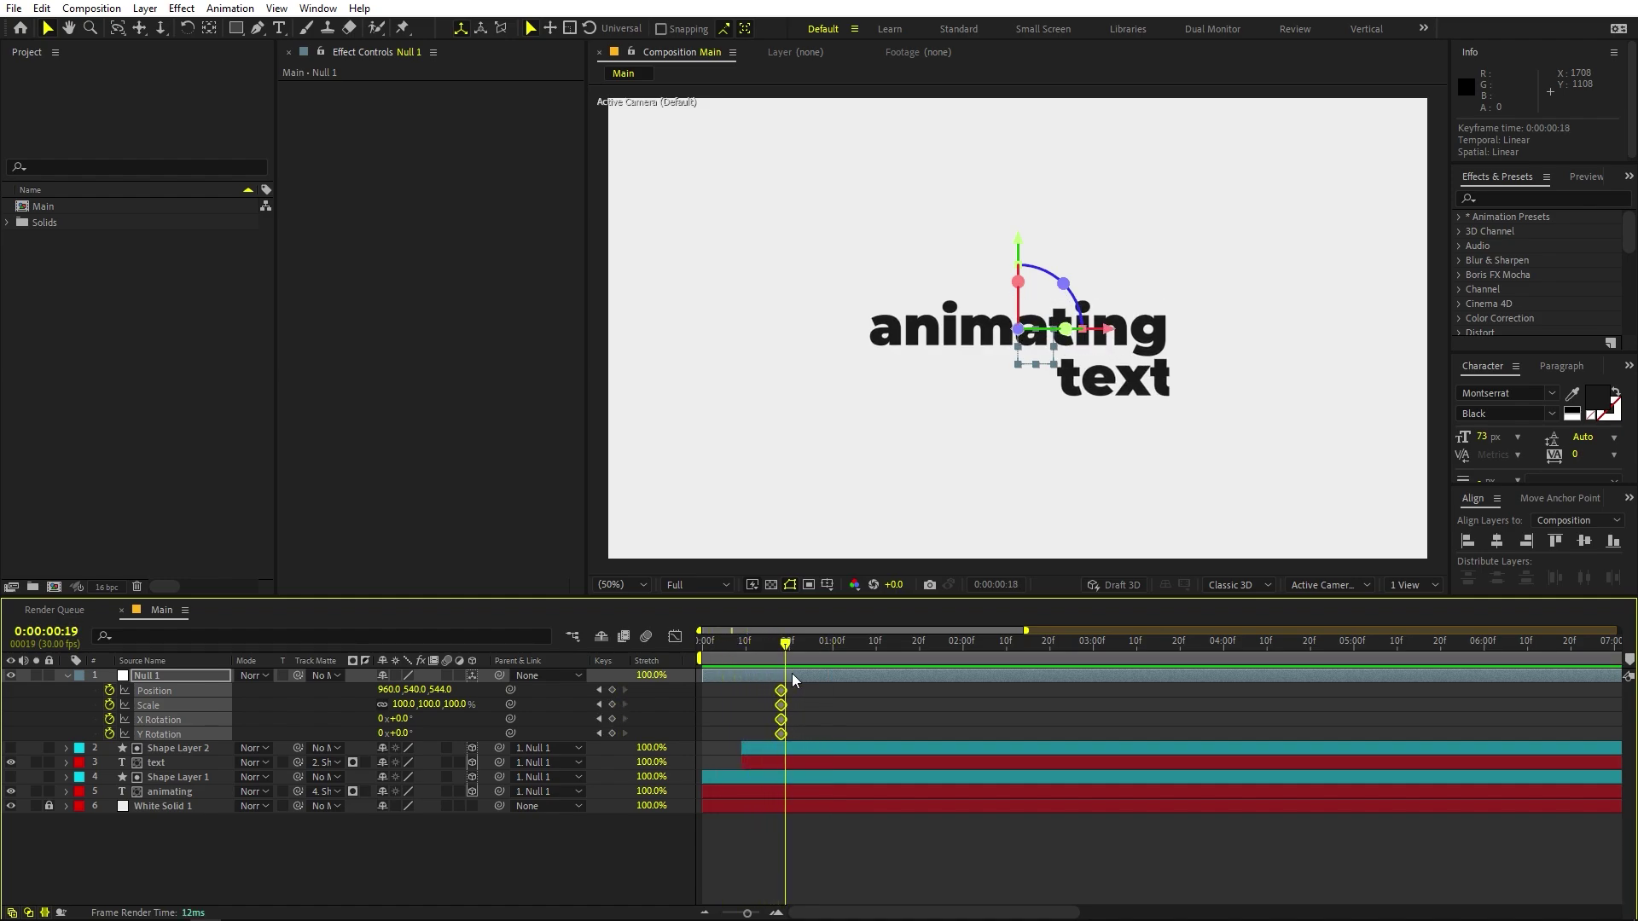
{"action": "left_click", "coordinate": [835, 696]}
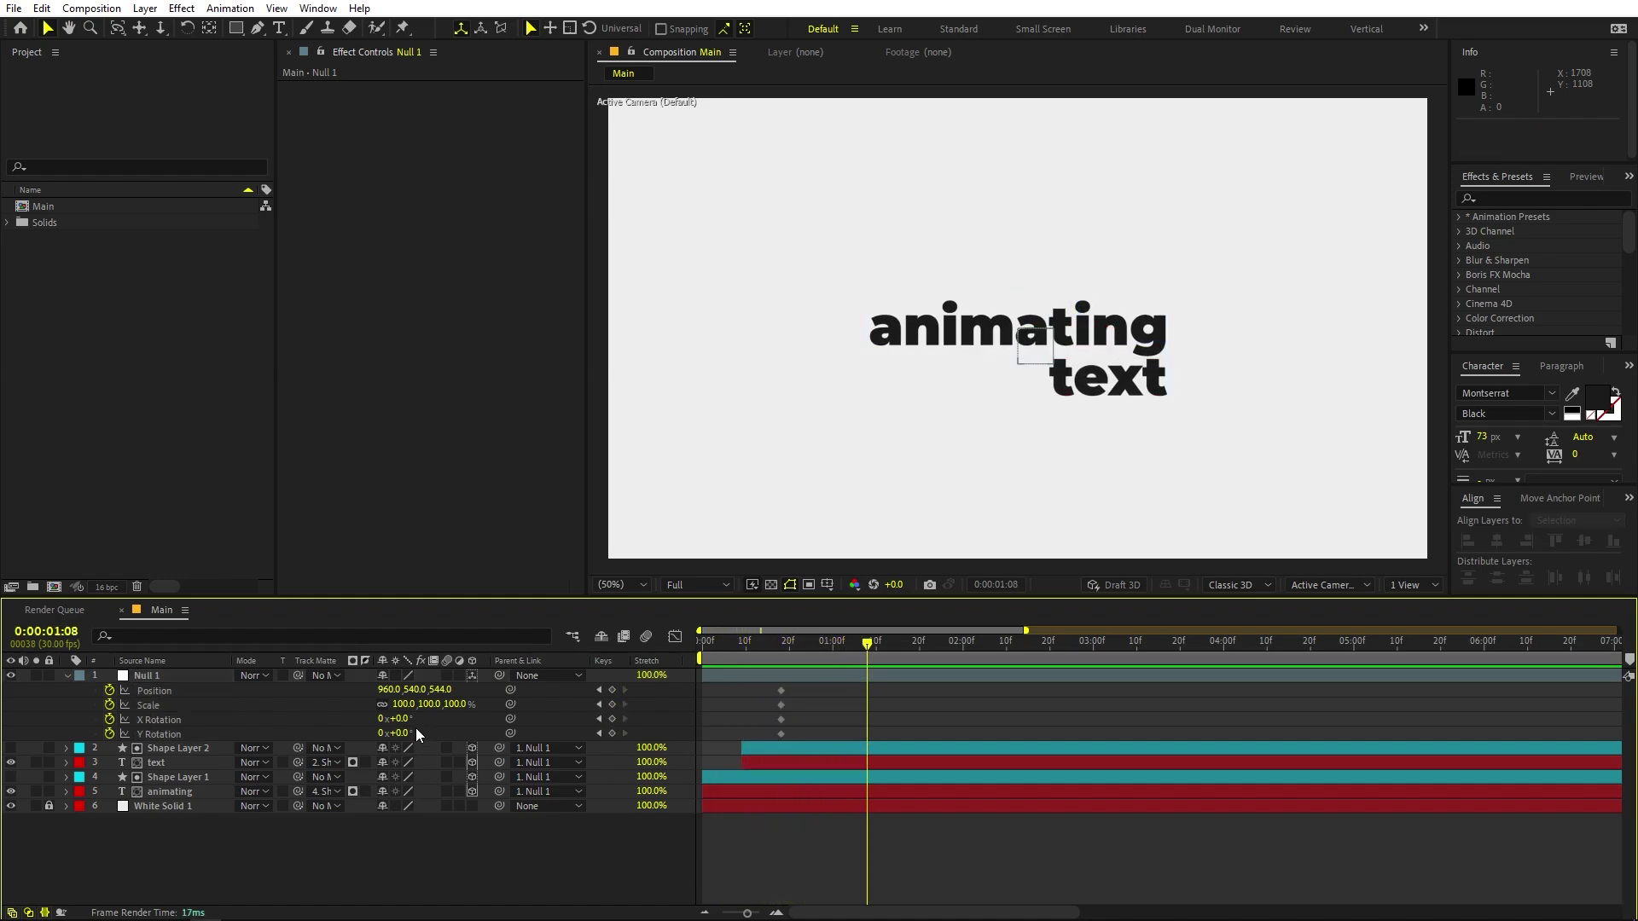
At 0:00:01:08, set Null 1's Y Rotation to 32° and select the "animating" layer.
{"action": "left_click_drag", "start_coordinate": [406, 739], "coordinate": [435, 739]}
{"action": "left_click", "coordinate": [819, 715]}
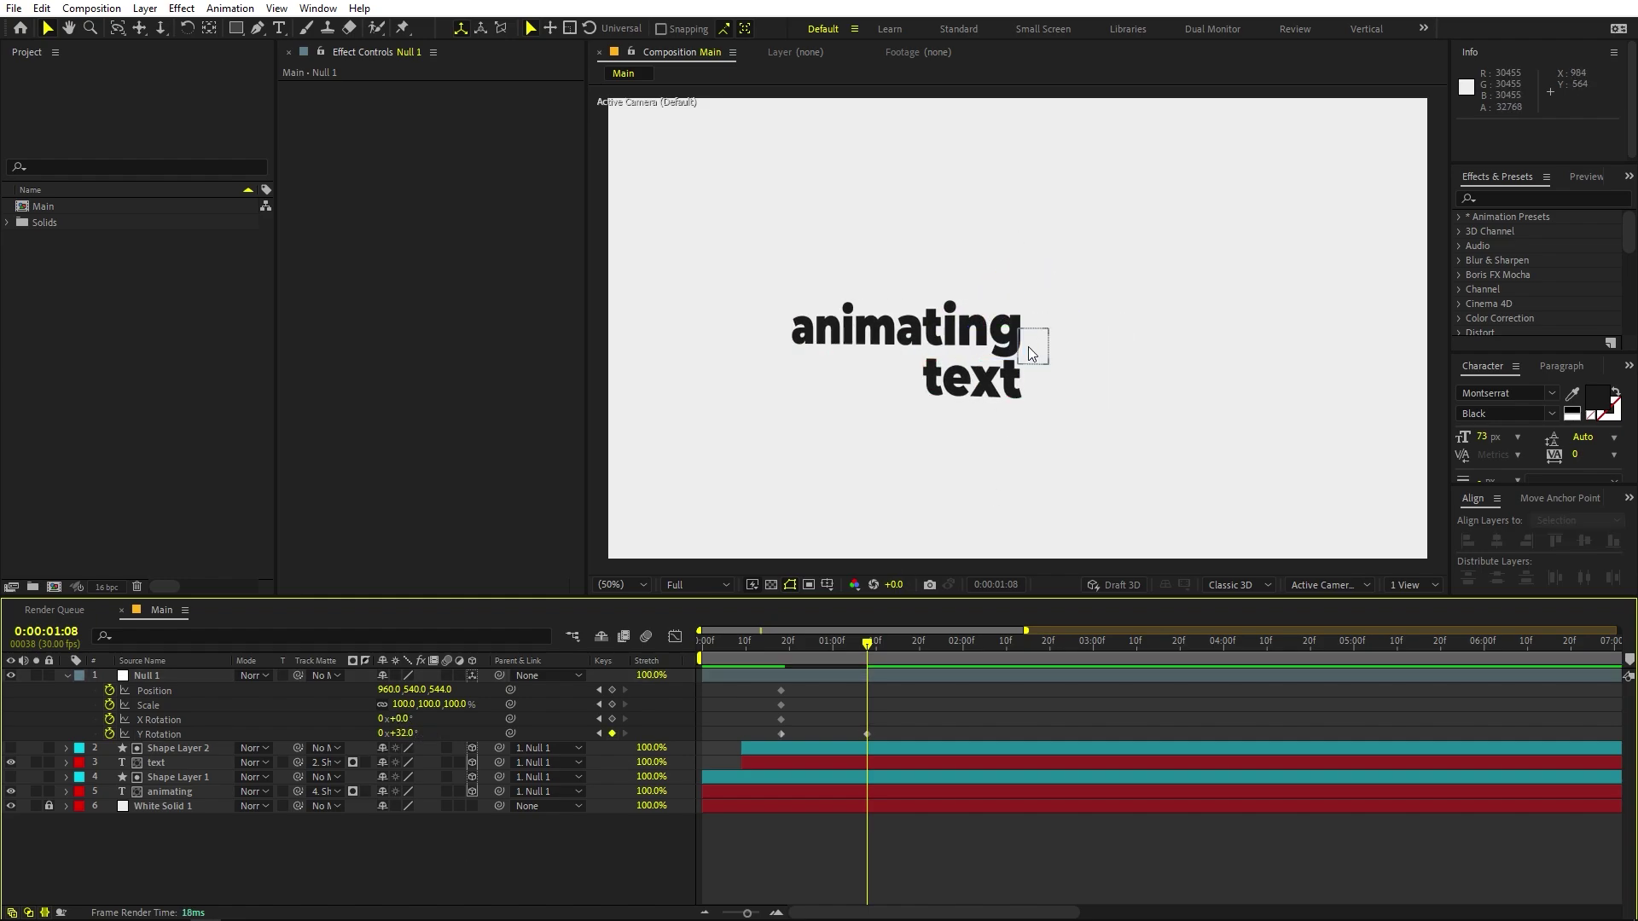
{"action": "left_click", "coordinate": [159, 791]}
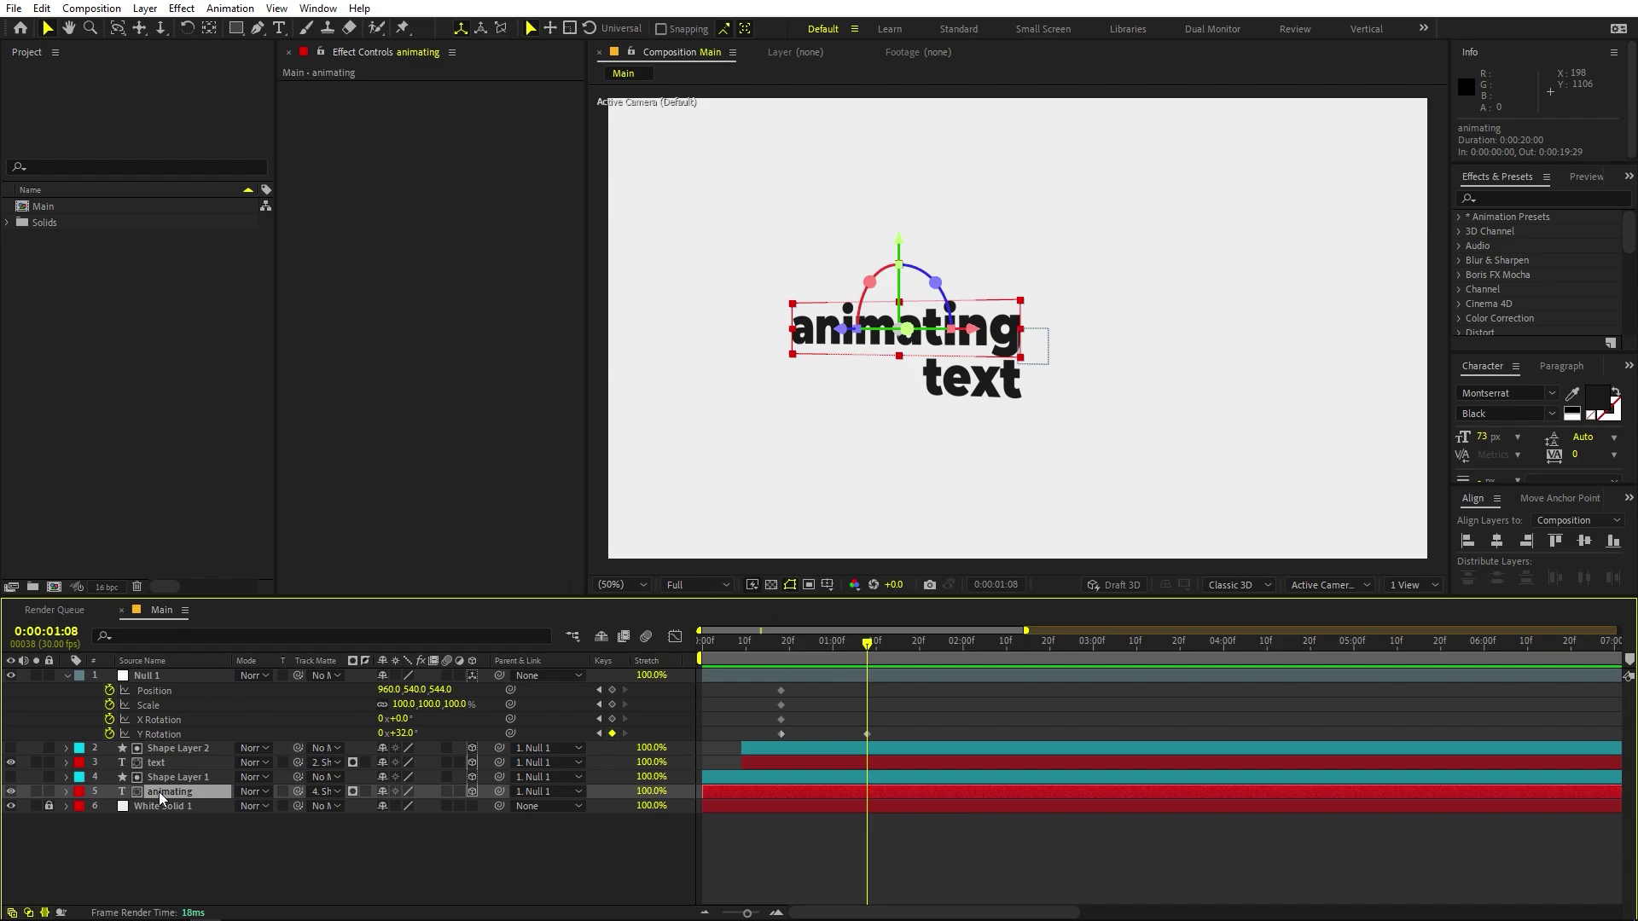
Duplicate the "animating" layer, place the copy directly below Null 1 and set its track matte to No Matte.
{"action": "key", "text": "ctrl+d"}
{"action": "left_click_drag", "start_coordinate": [161, 791], "coordinate": [162, 730]}
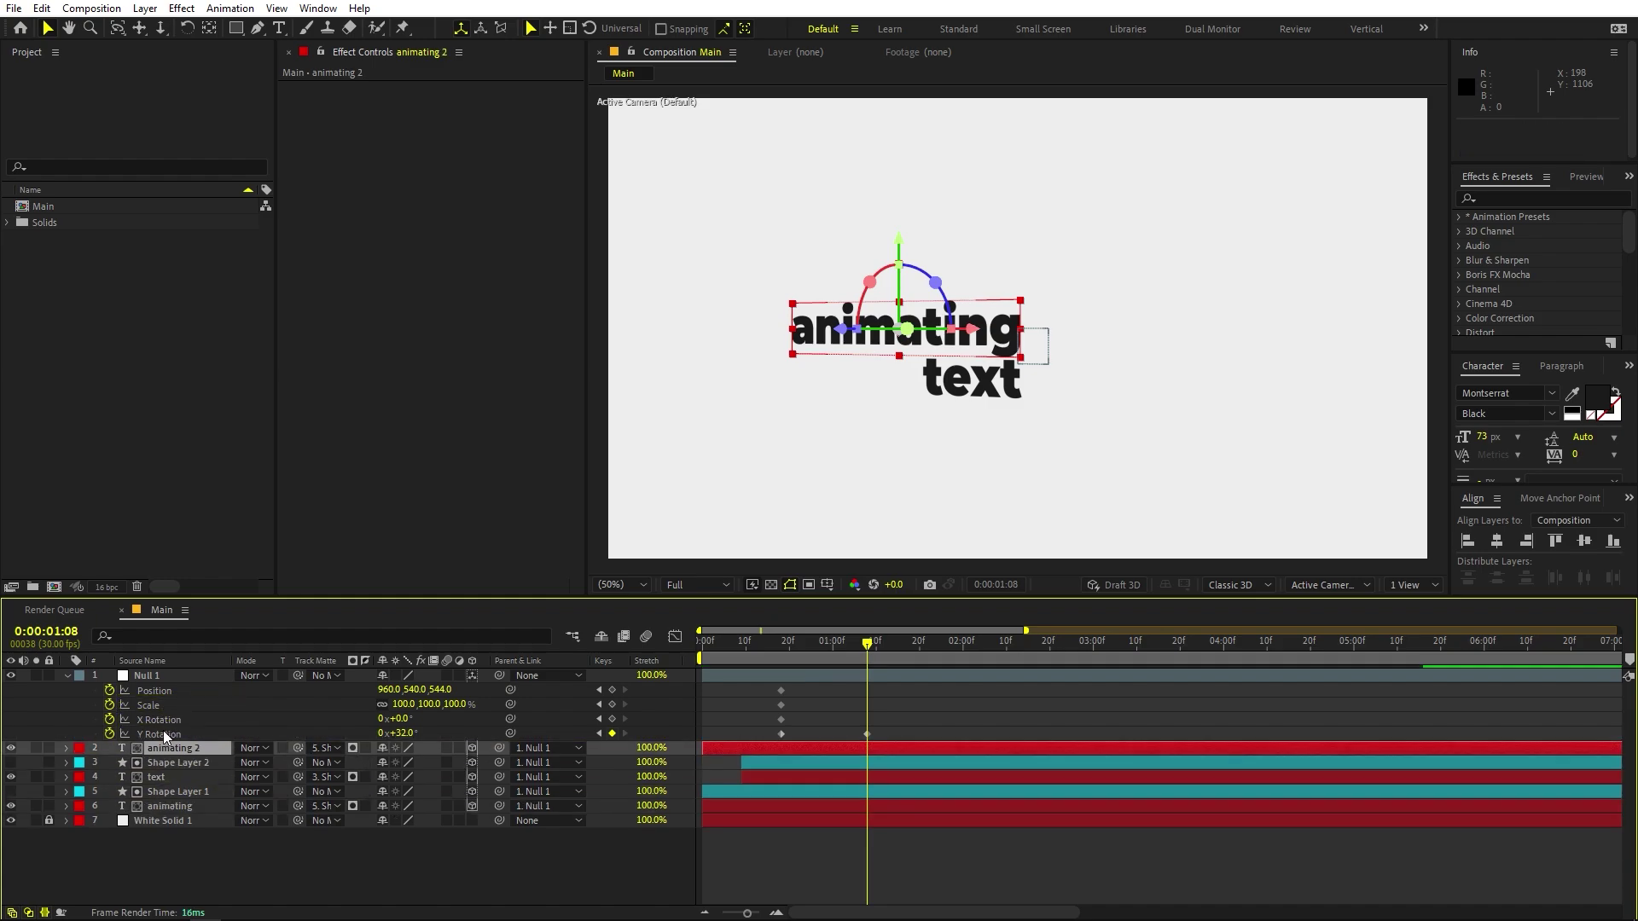
{"action": "left_click", "coordinate": [320, 749]}
{"action": "left_click", "coordinate": [350, 765]}
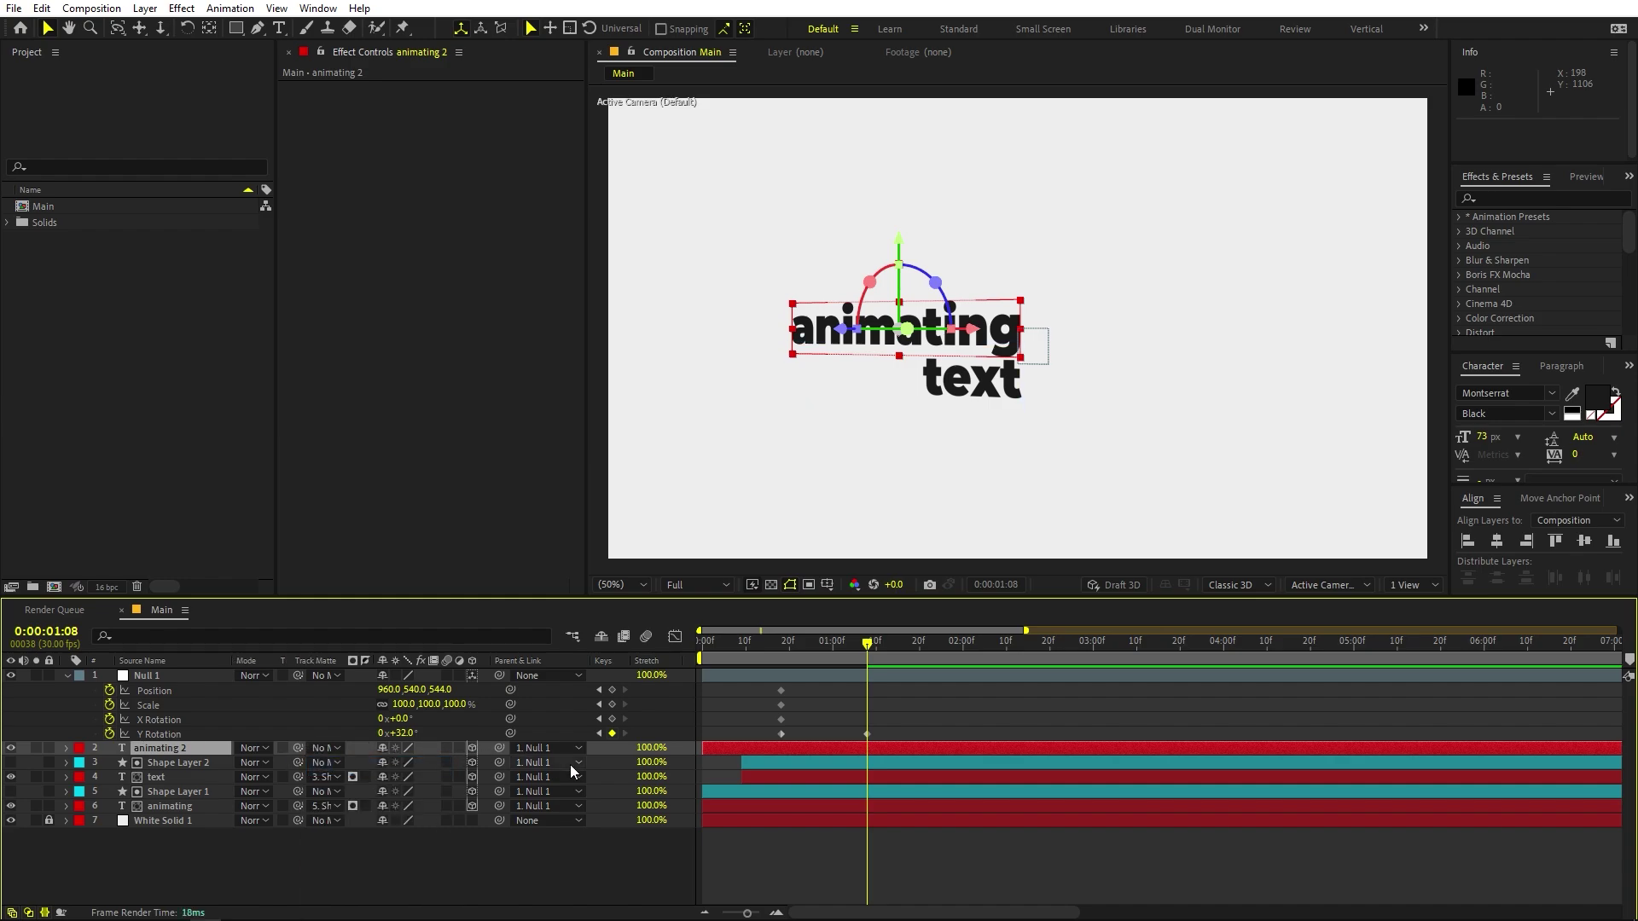
Remove the Position keyframes from the "animating 2" layer and set its Y Rotation to -90°.
{"action": "key", "text": "p"}
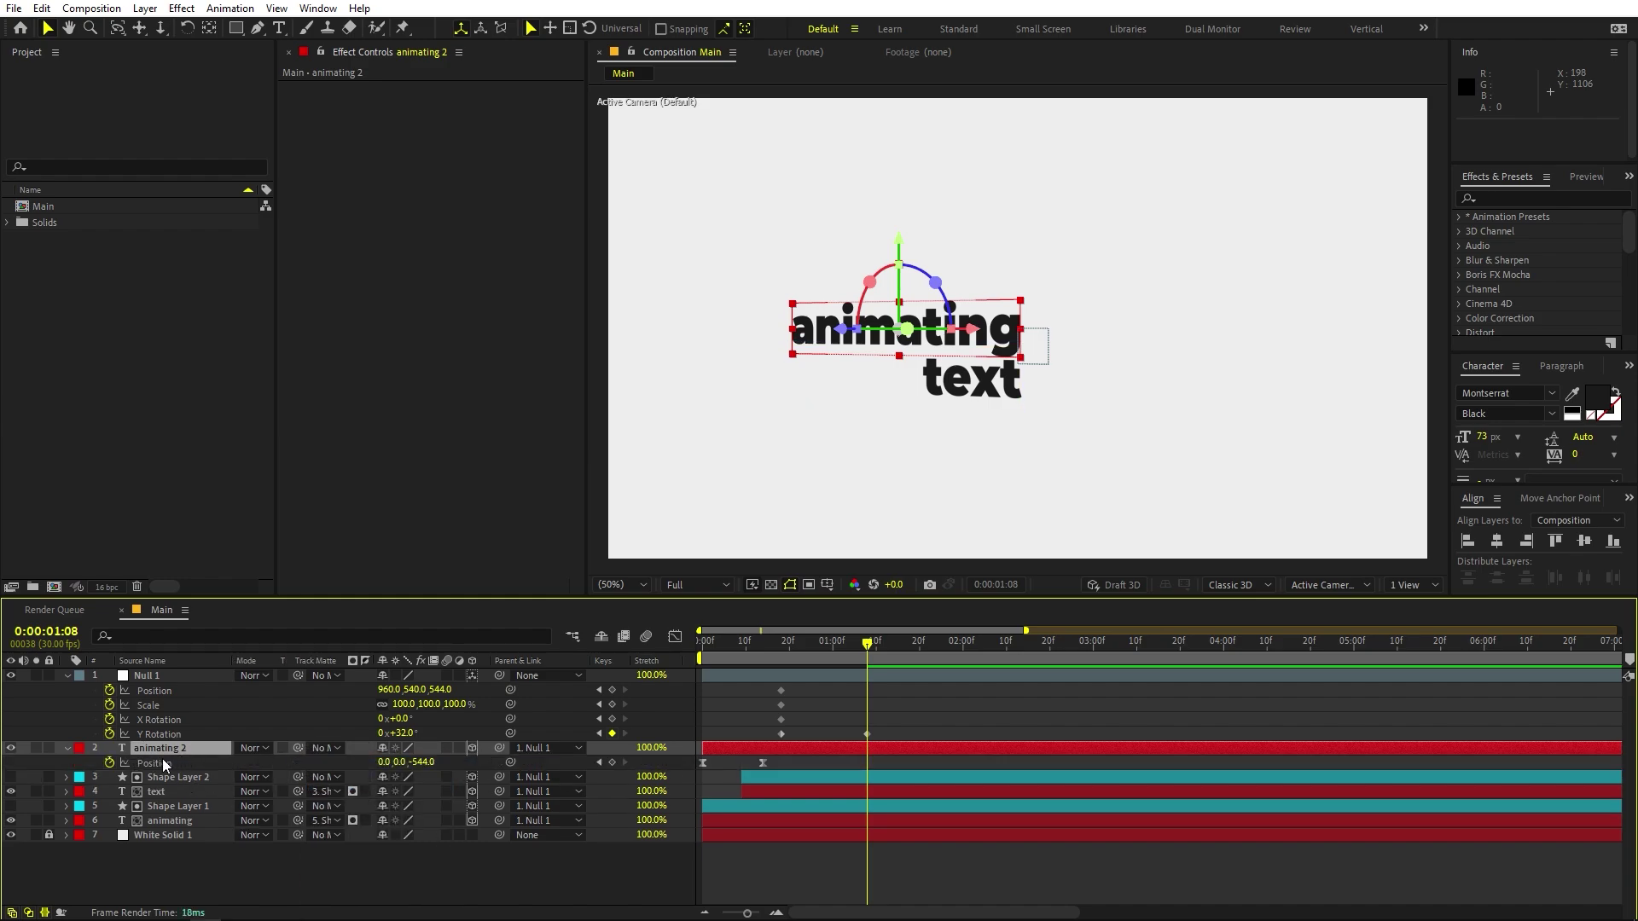
{"action": "left_click", "coordinate": [109, 763]}
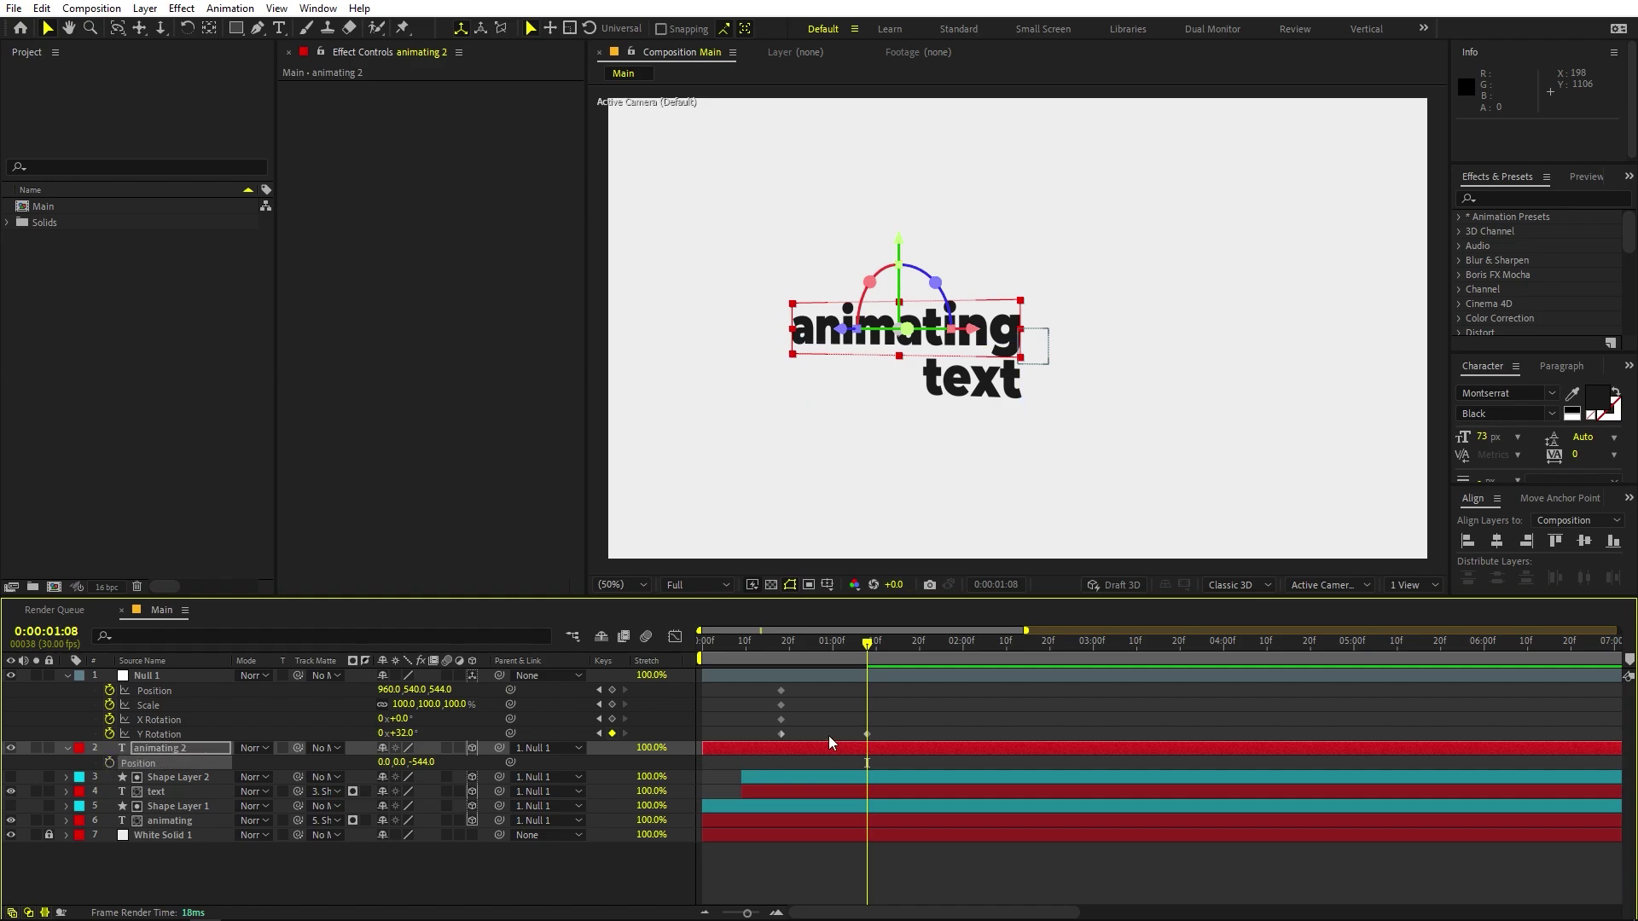
{"action": "key", "text": "r"}
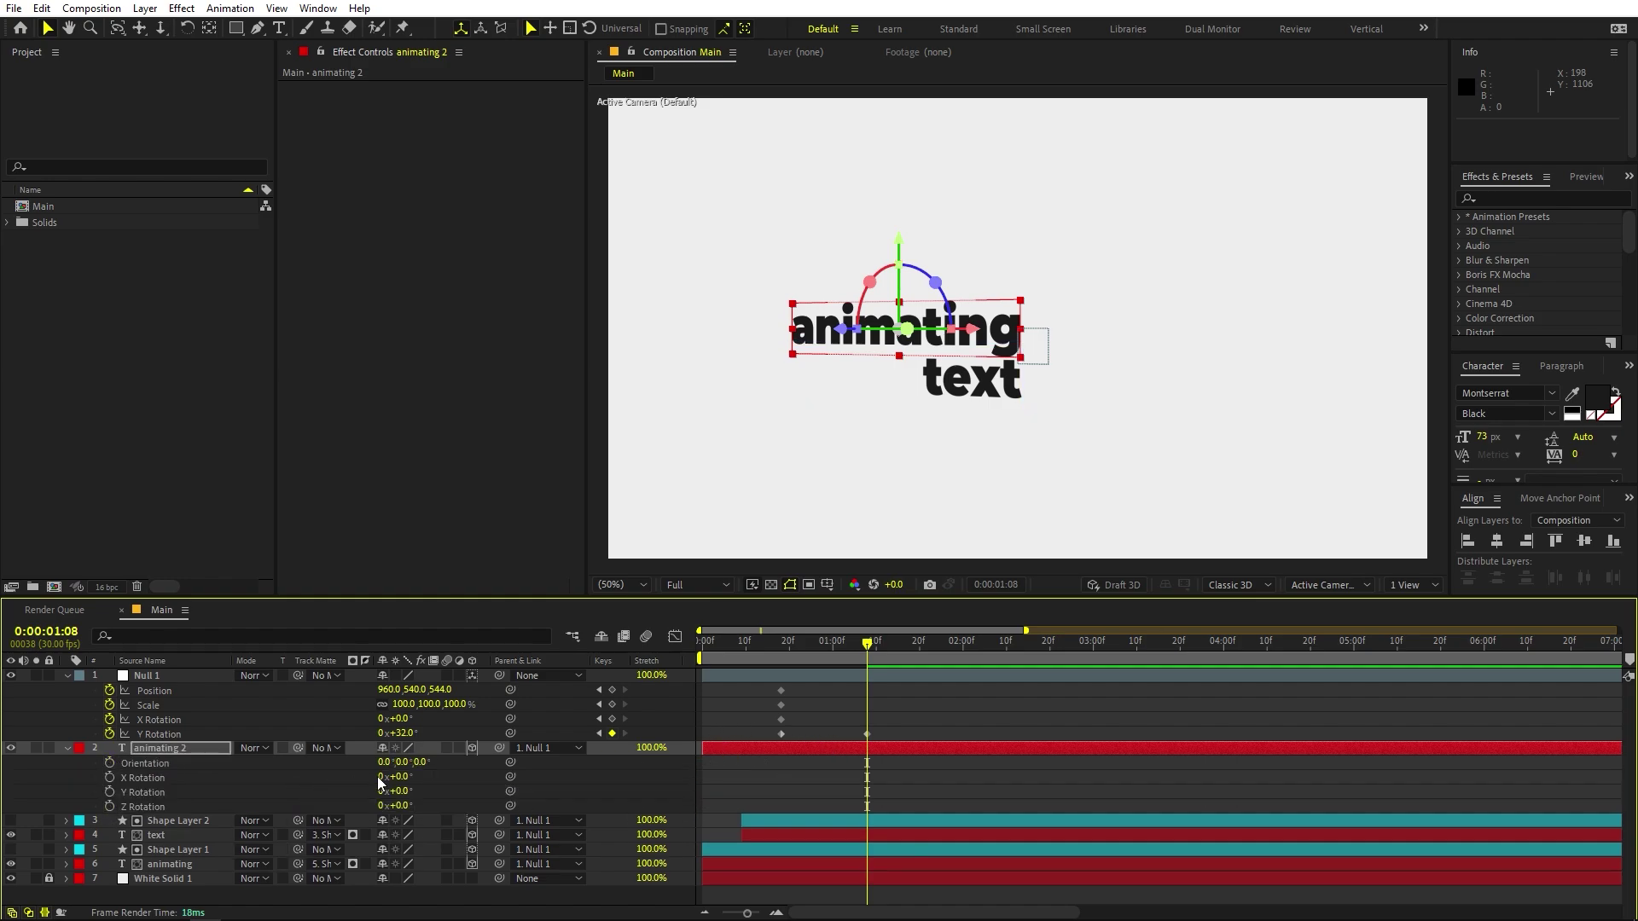
{"action": "mouse_move", "coordinate": [401, 793]}
{"action": "left_mouse_down"}
{"action": "mouse_move", "coordinate": [363, 796]}
{"action": "mouse_move", "coordinate": [401, 792]}
{"action": "left_mouse_up"}
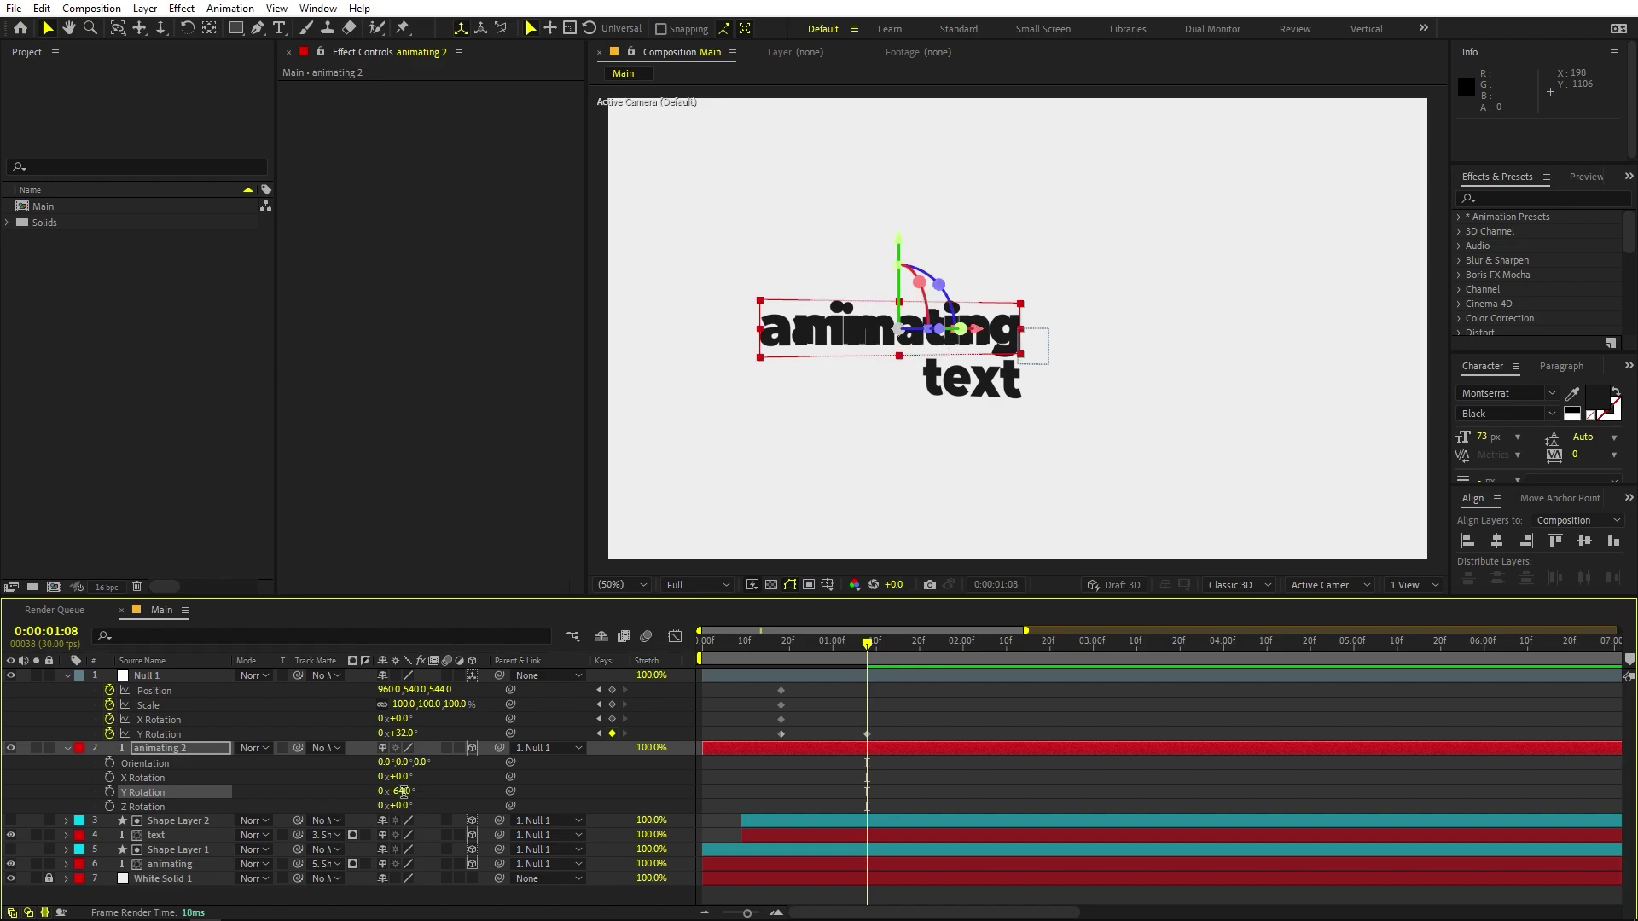
{"action": "type", "text": "0"}
{"action": "key", "text": "Return"}
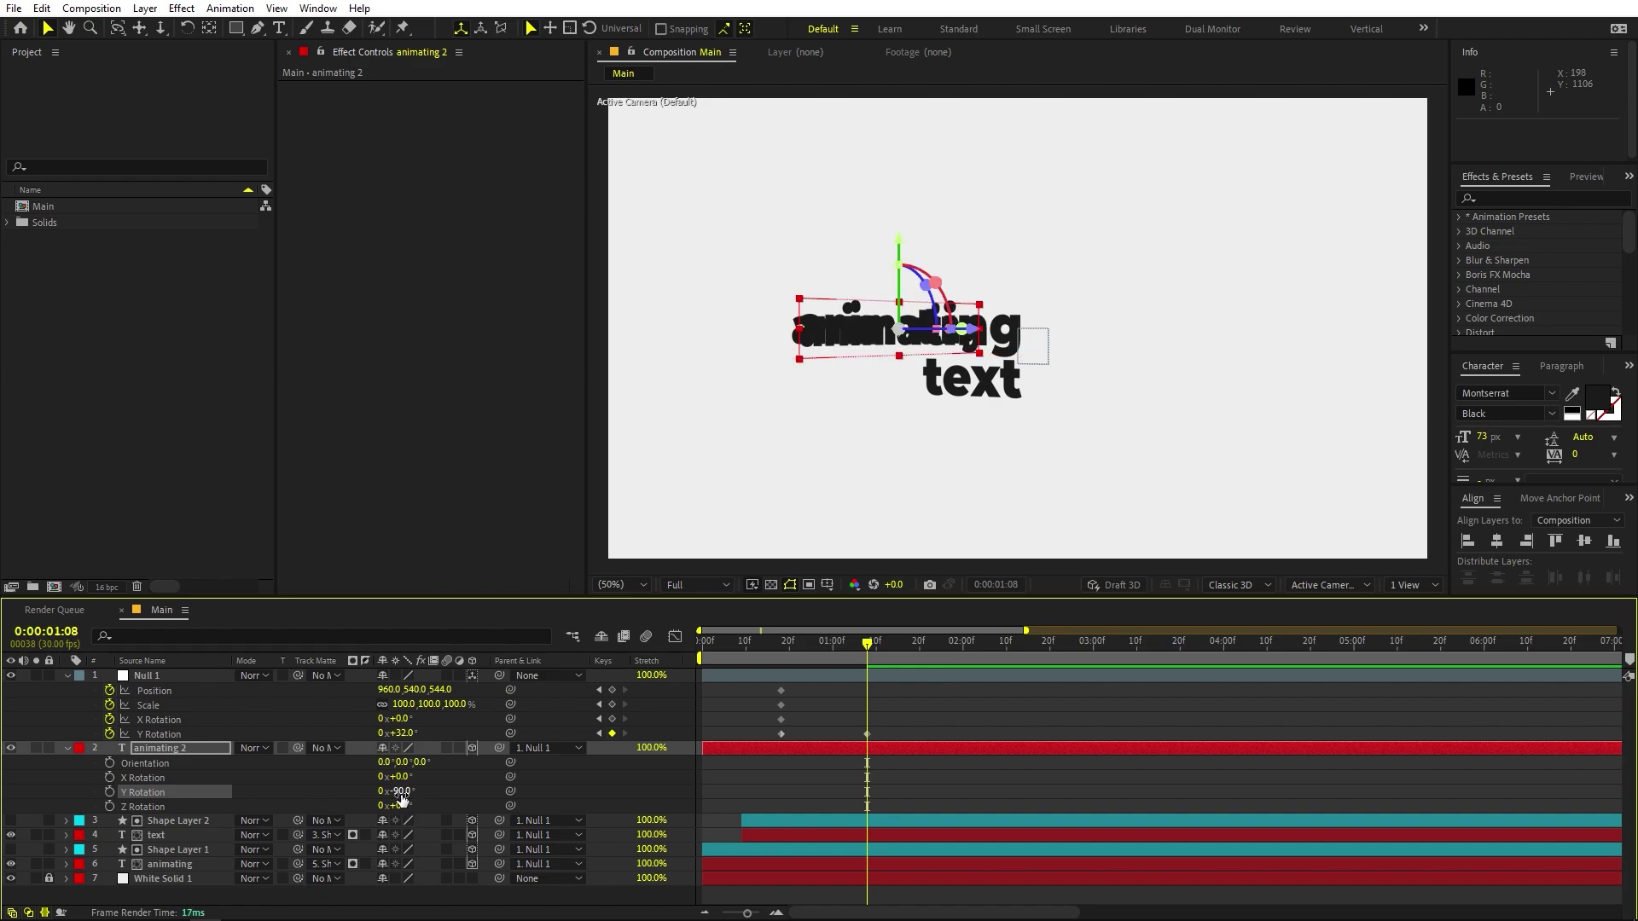
In the Top view, move "animating 2" to X Position about 352.1, at the end of the original text.
{"action": "left_click", "coordinate": [1327, 584]}
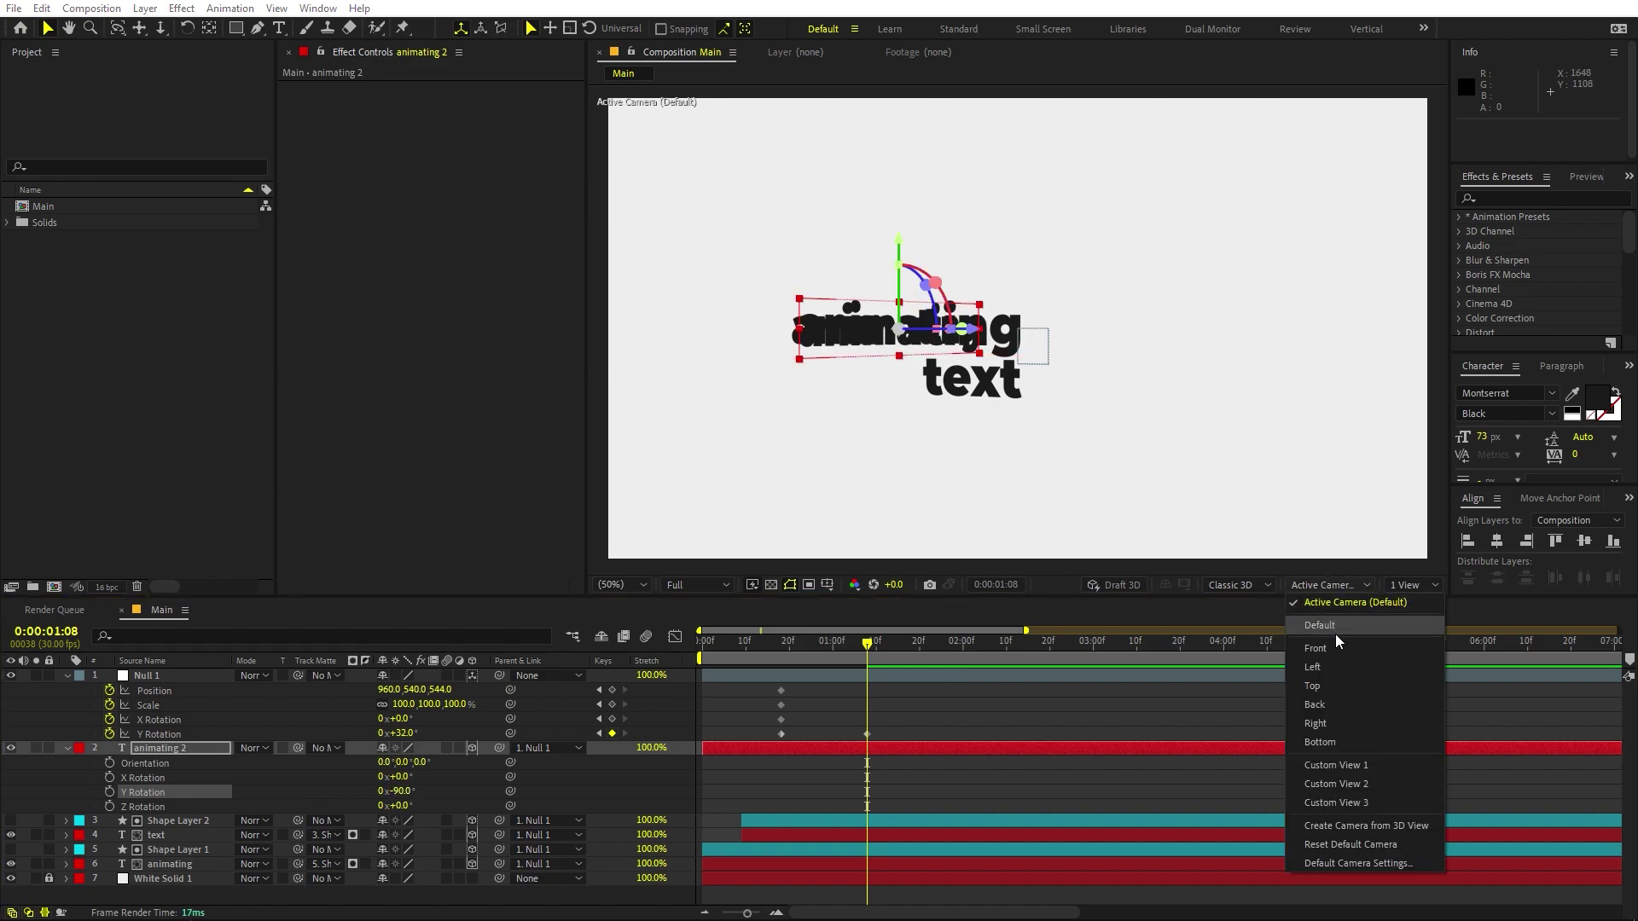
{"action": "left_click", "coordinate": [1333, 687]}
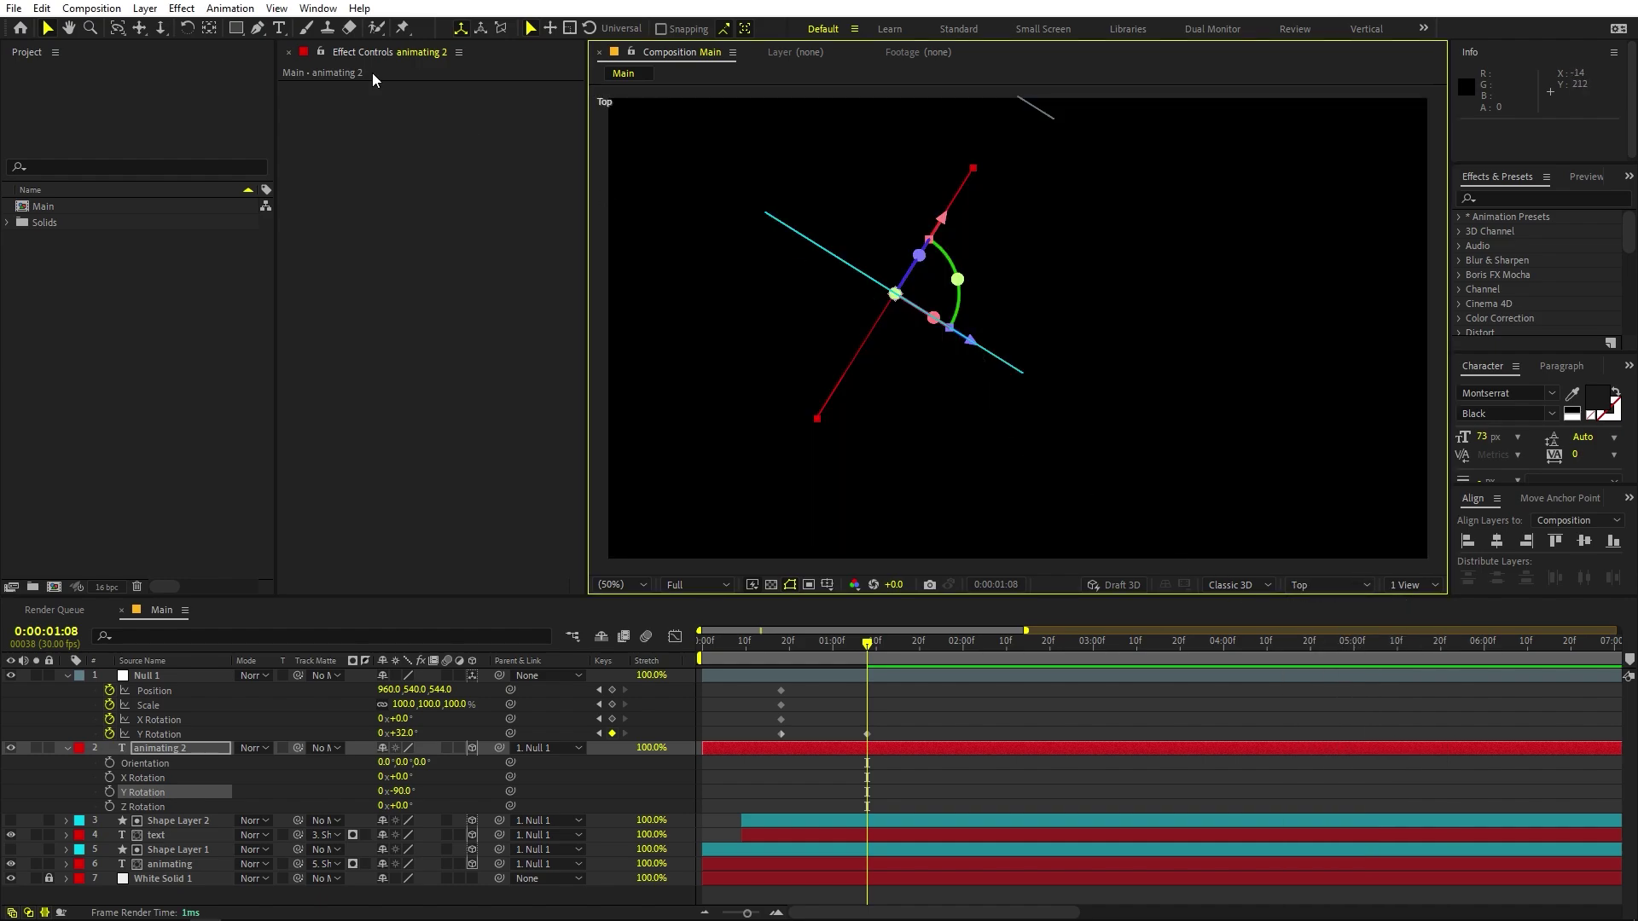
{"action": "left_click_drag", "start_coordinate": [971, 344], "coordinate": [1119, 390]}
{"action": "scroll", "coordinate": [1114, 370], "scroll_direction": "up", "scroll_amount": 2}
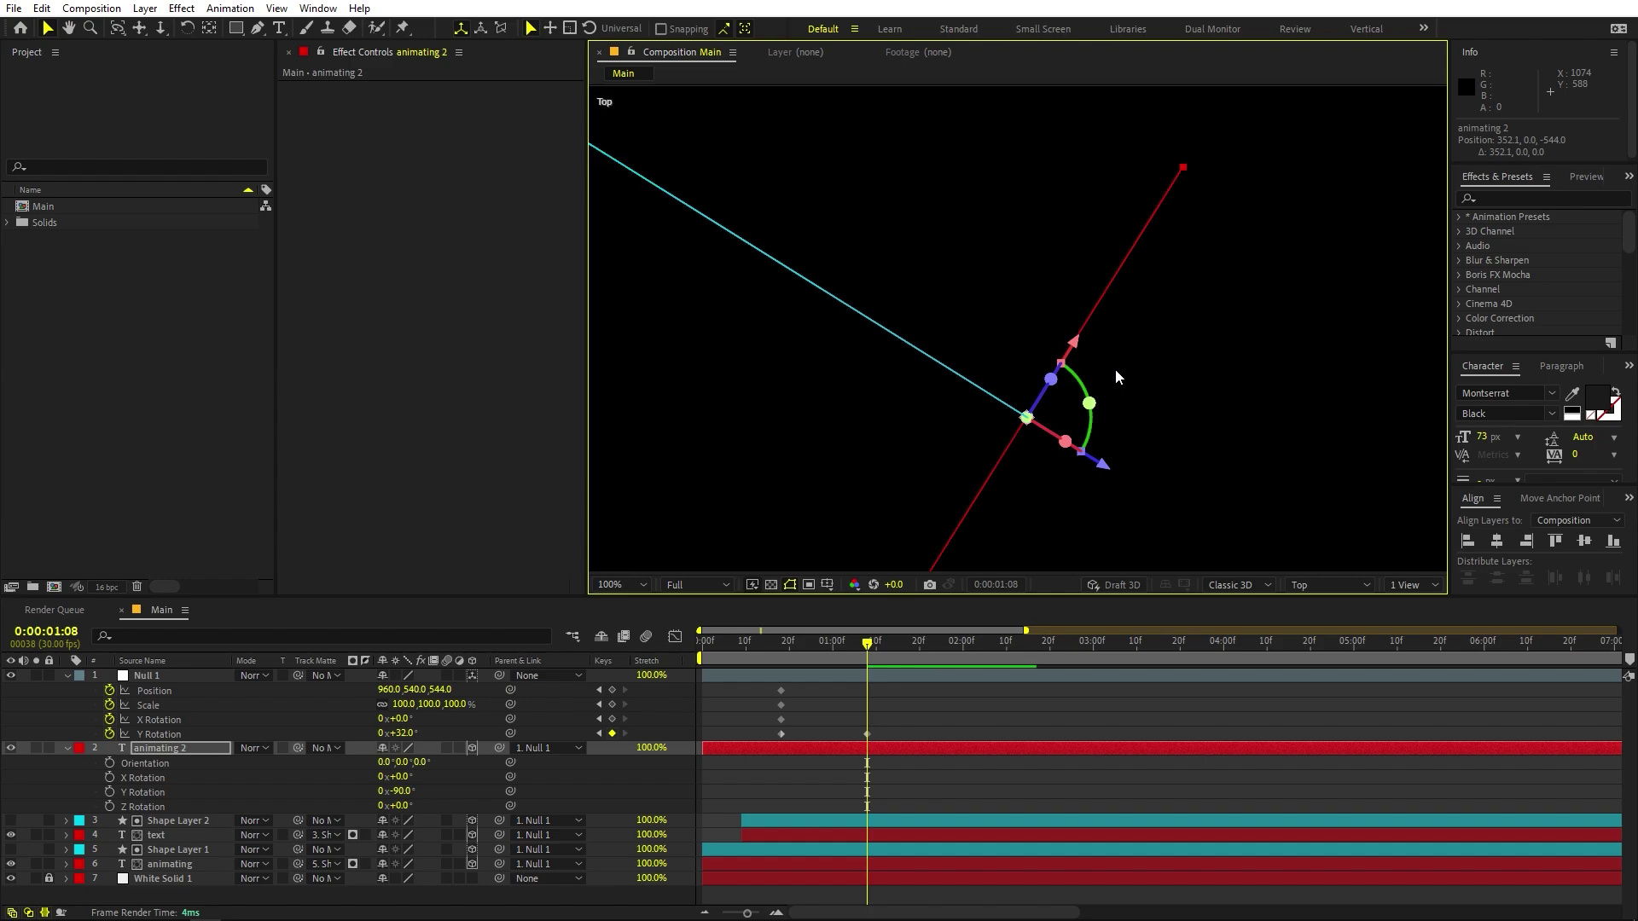
Move "animating 2" to Z Position about -194.9 so its near end meets the corner of the original text.
{"action": "left_click_drag", "start_coordinate": [1071, 441], "coordinate": [1208, 32]}
{"action": "scroll", "coordinate": [993, 313], "scroll_direction": "down", "scroll_amount": 2}
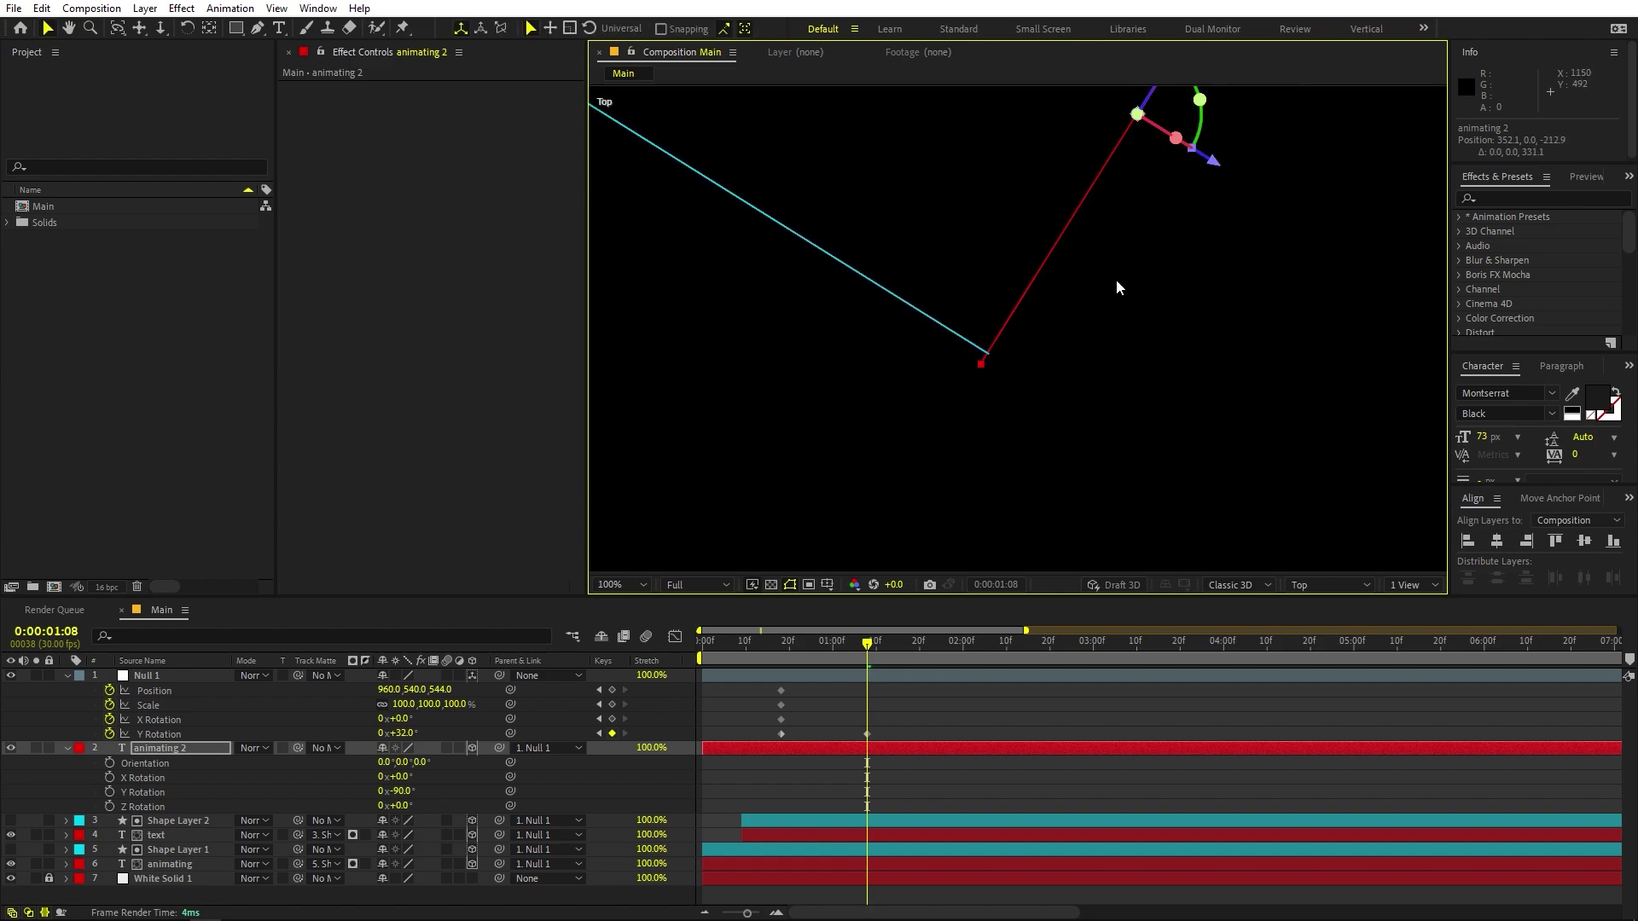
{"action": "left_click_drag", "start_coordinate": [1087, 318], "coordinate": [1016, 434]}
{"action": "key", "text": "v"}
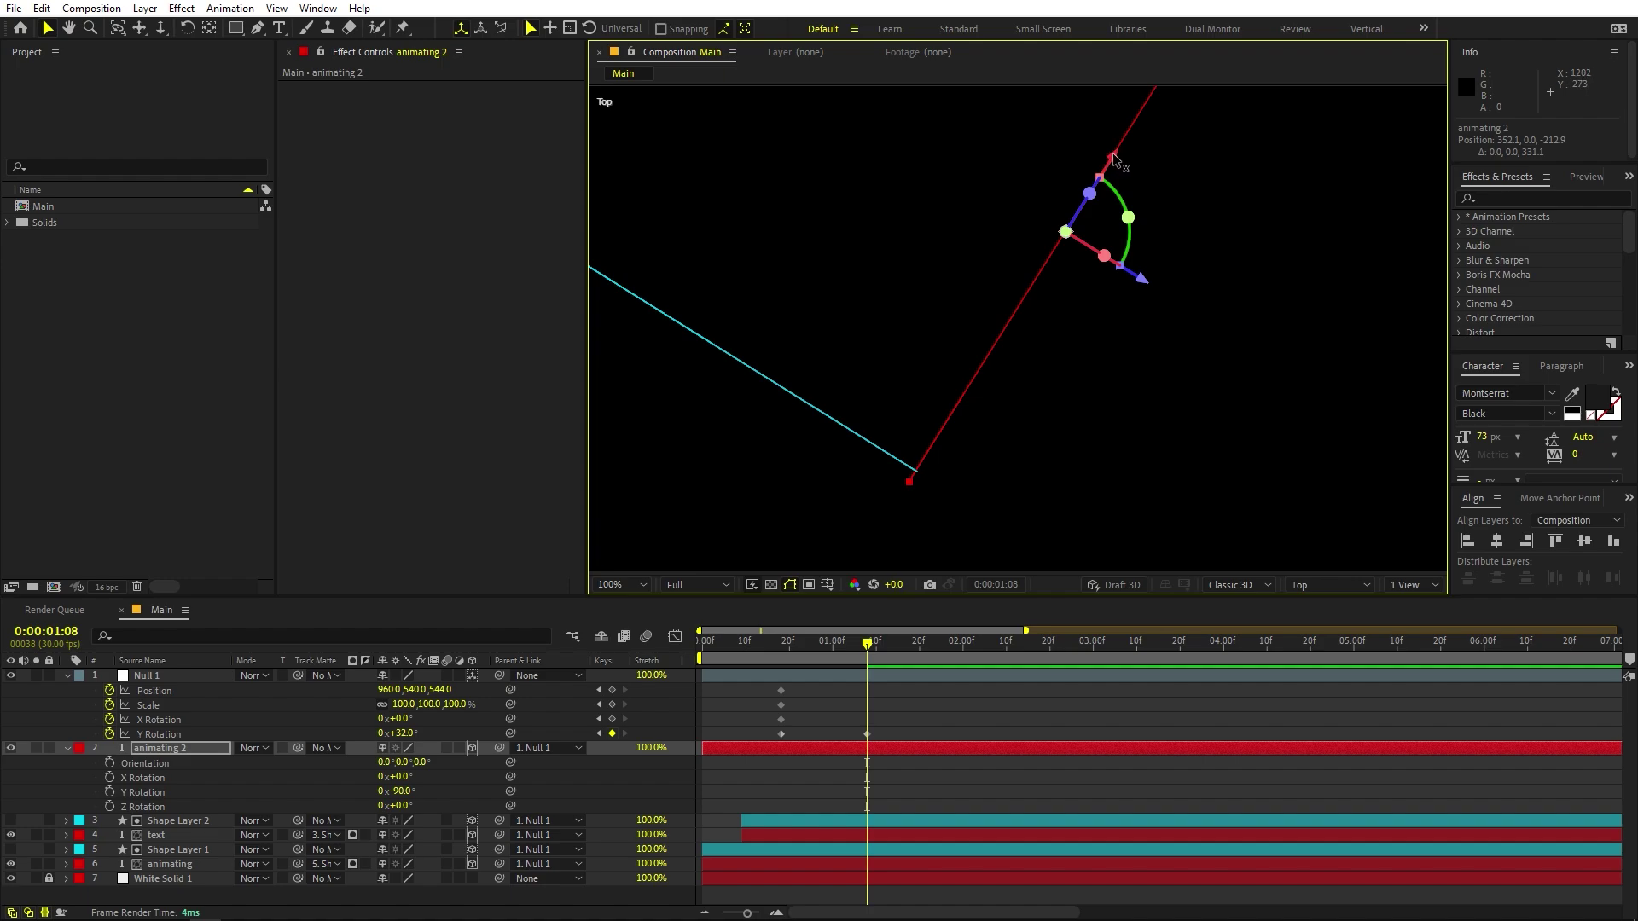
{"action": "left_click_drag", "start_coordinate": [1112, 152], "coordinate": [1120, 139]}
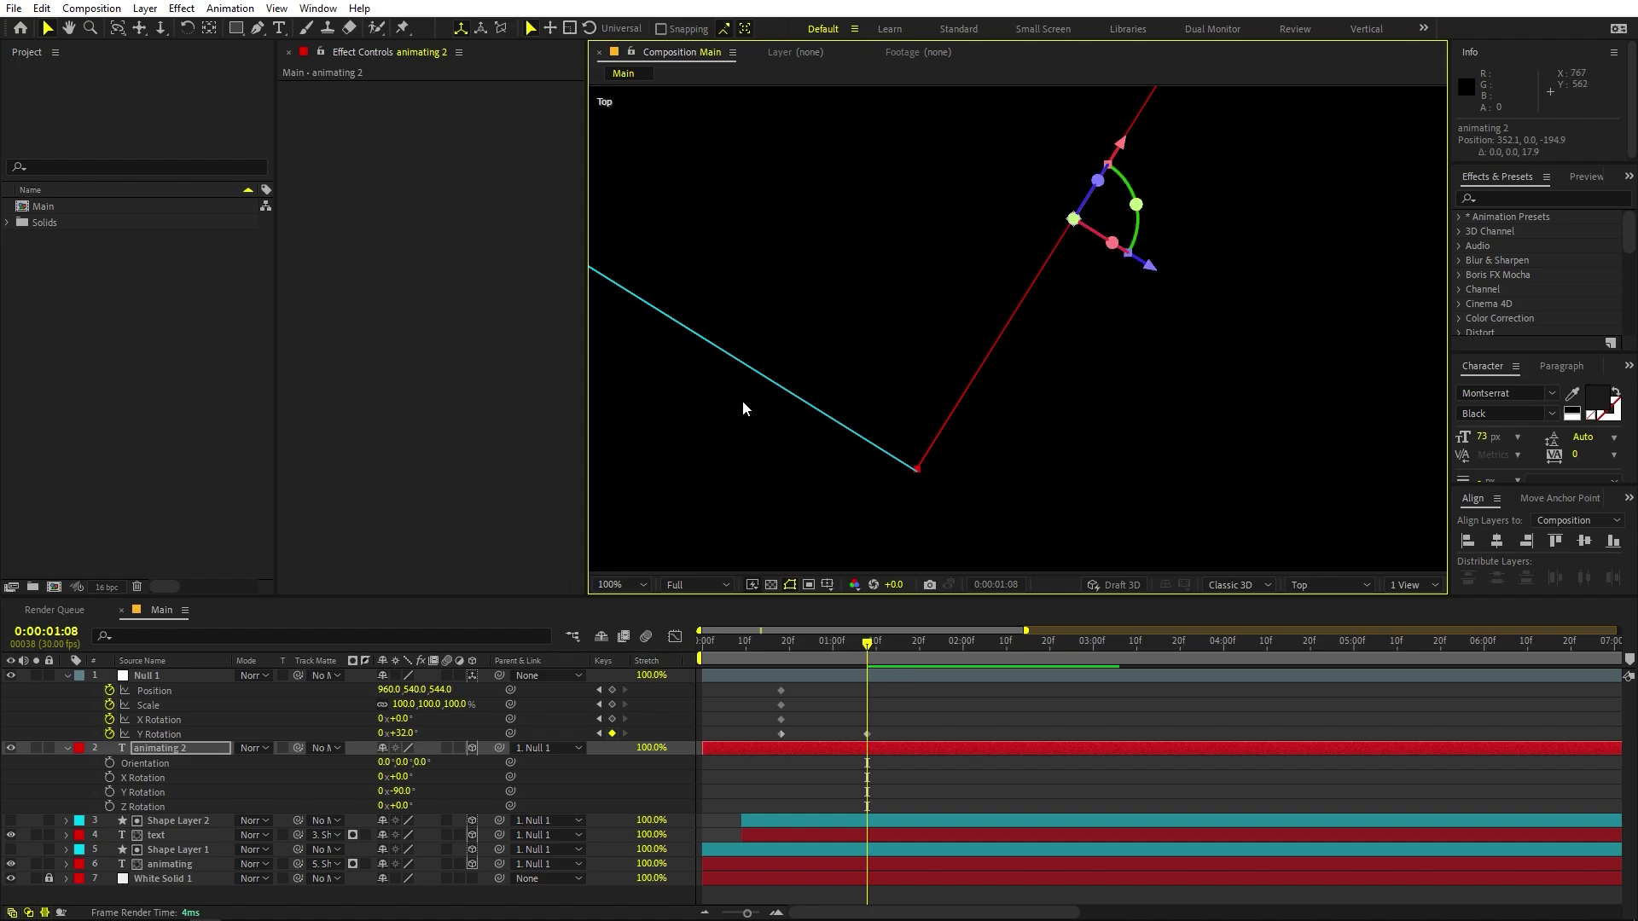
Switch the composition view back to Active Camera.
{"action": "left_click", "coordinate": [1316, 587]}
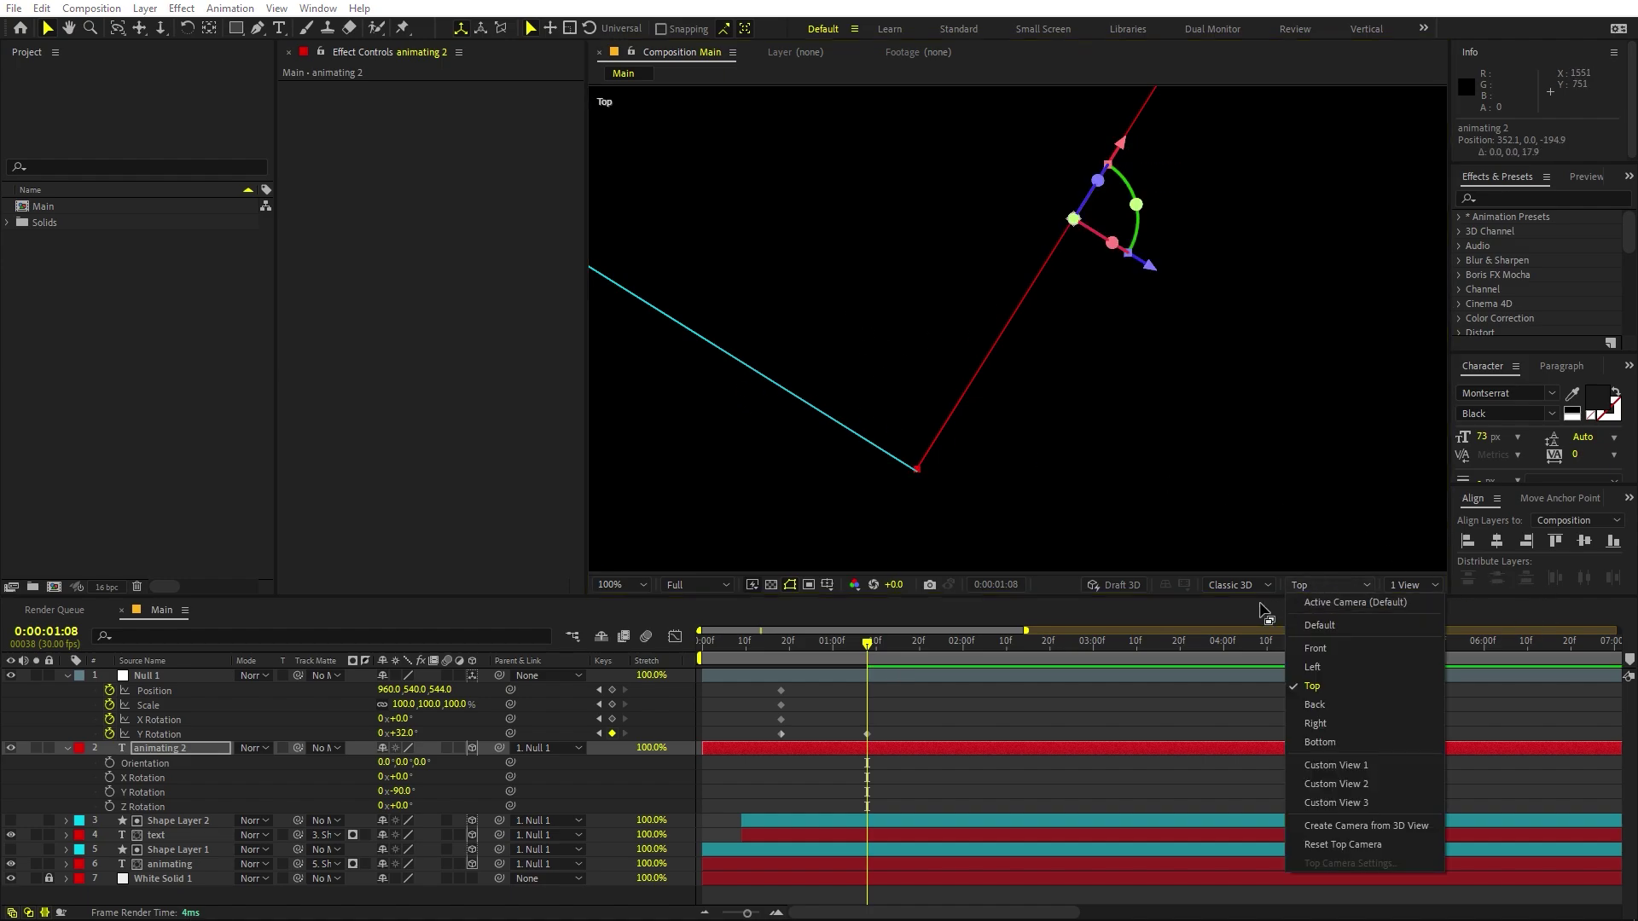
{"action": "left_click", "coordinate": [1268, 589]}
{"action": "left_click", "coordinate": [1325, 589]}
{"action": "left_click", "coordinate": [1324, 589]}
{"action": "left_click", "coordinate": [1339, 602]}
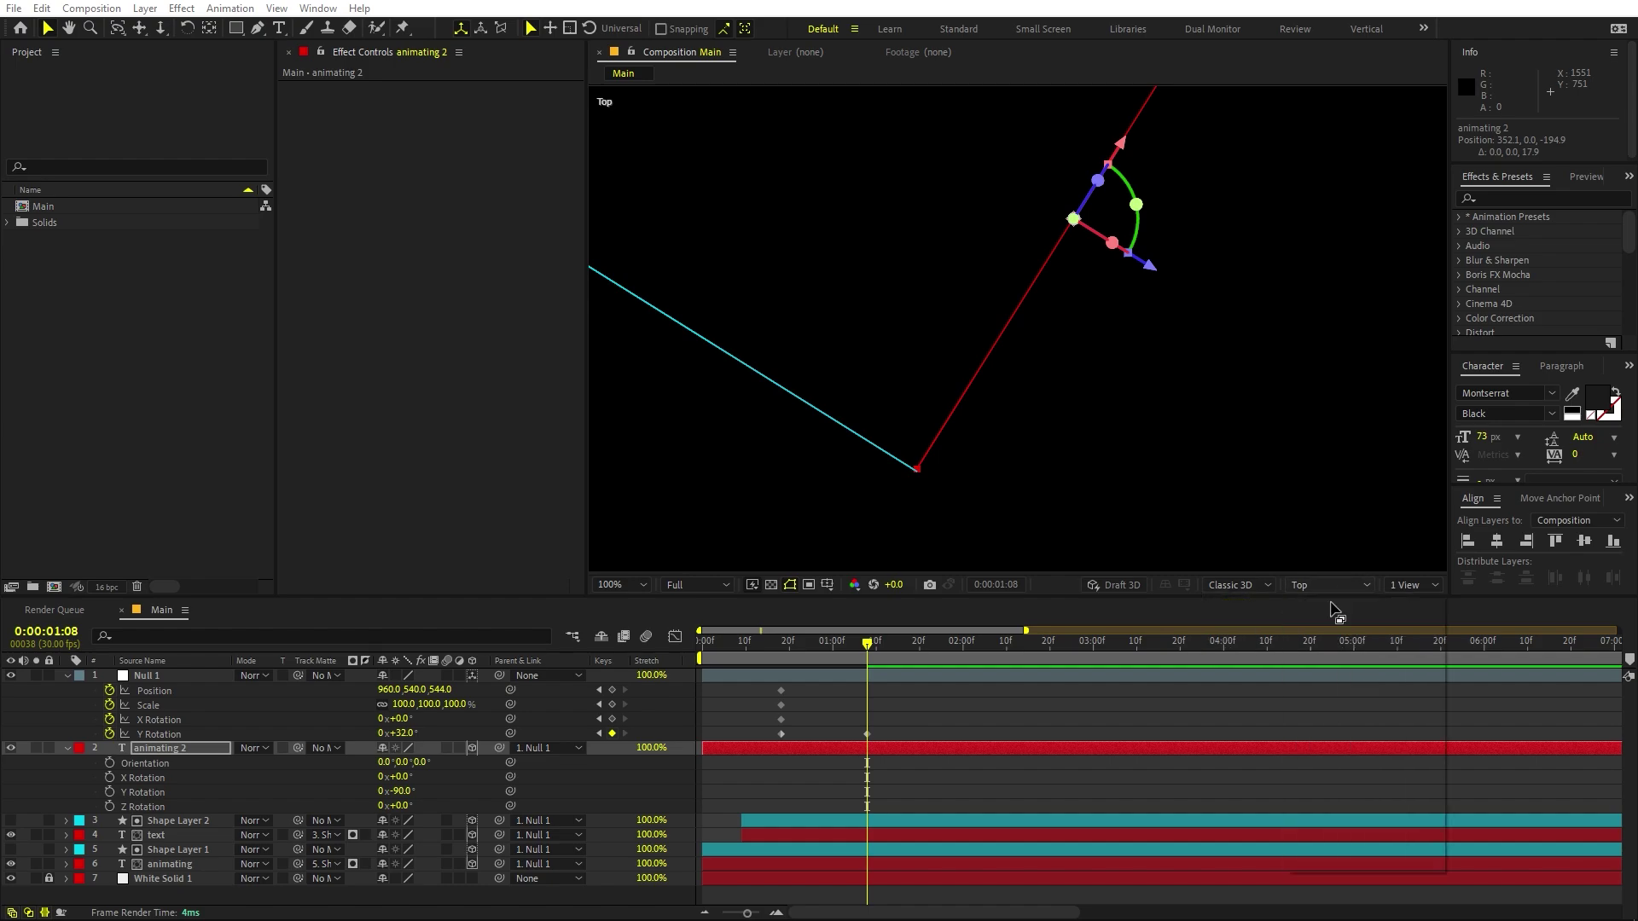
Try replacing the "animating 2" text with "like", and undo the replacement.
{"action": "key", "text": "ctrl+t"}
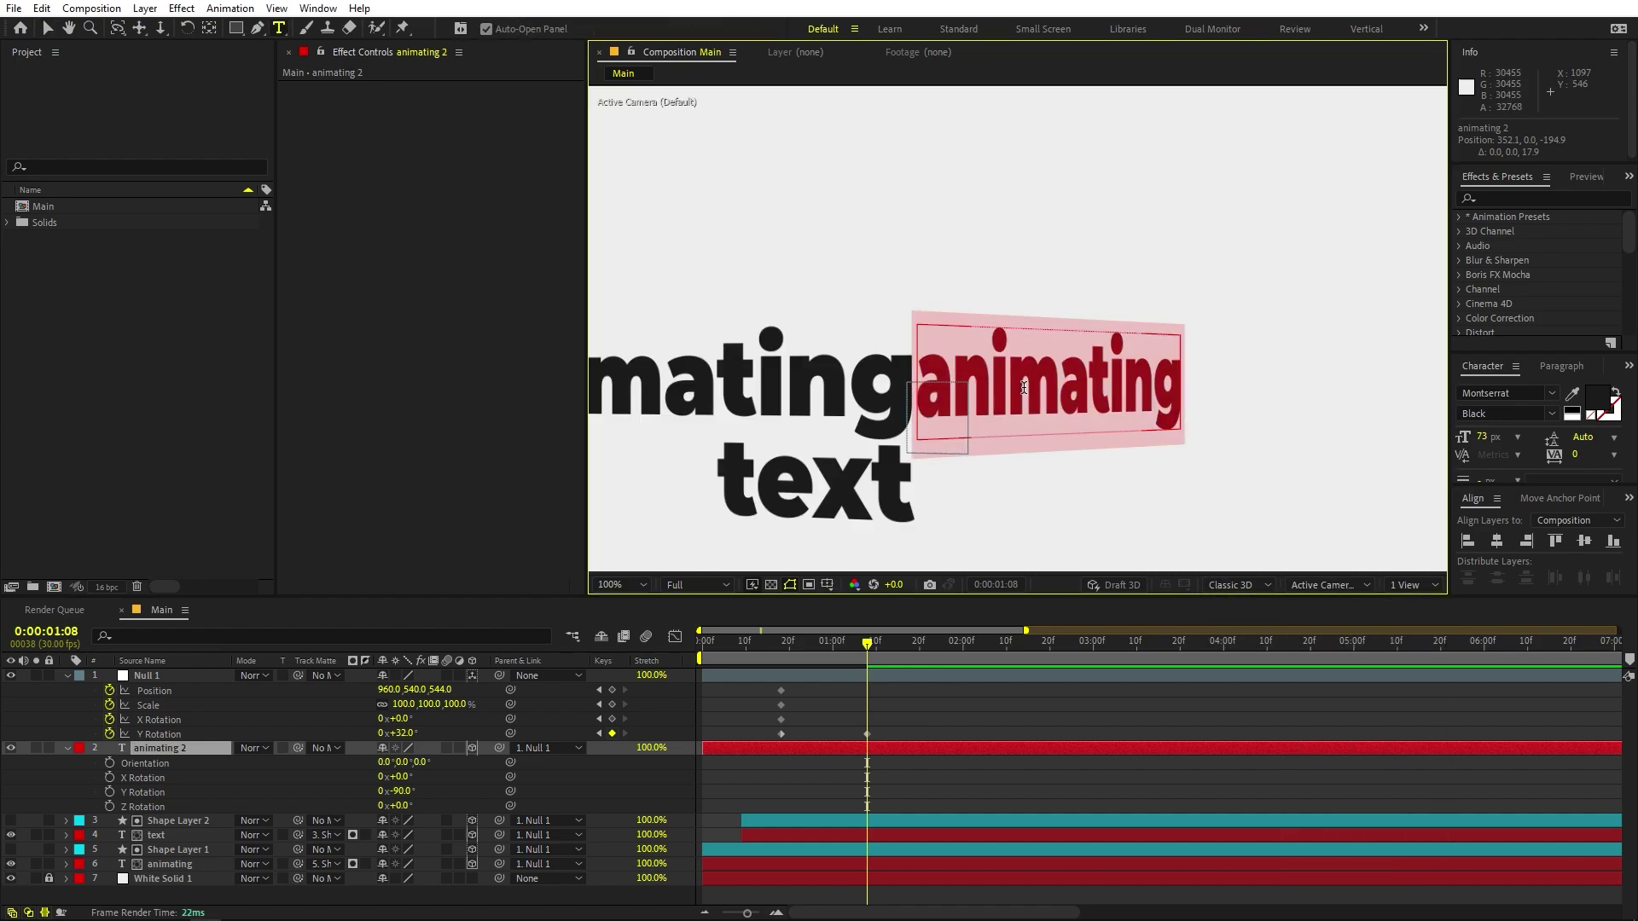
{"action": "type", "text": "like"}
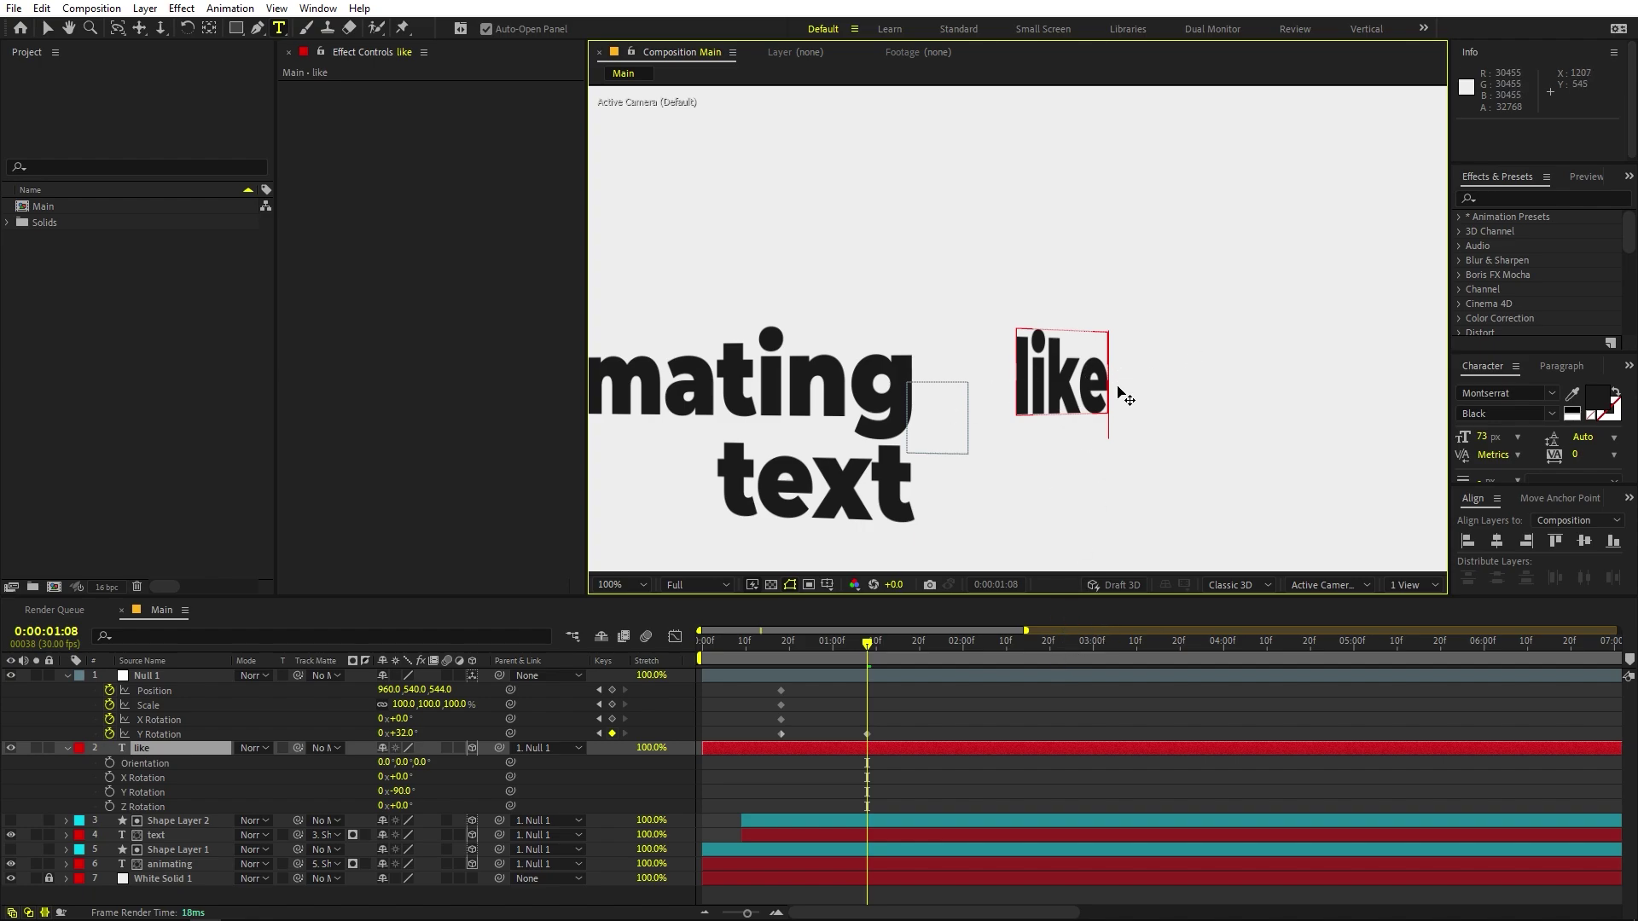
{"action": "key", "text": "ctrl+z"}
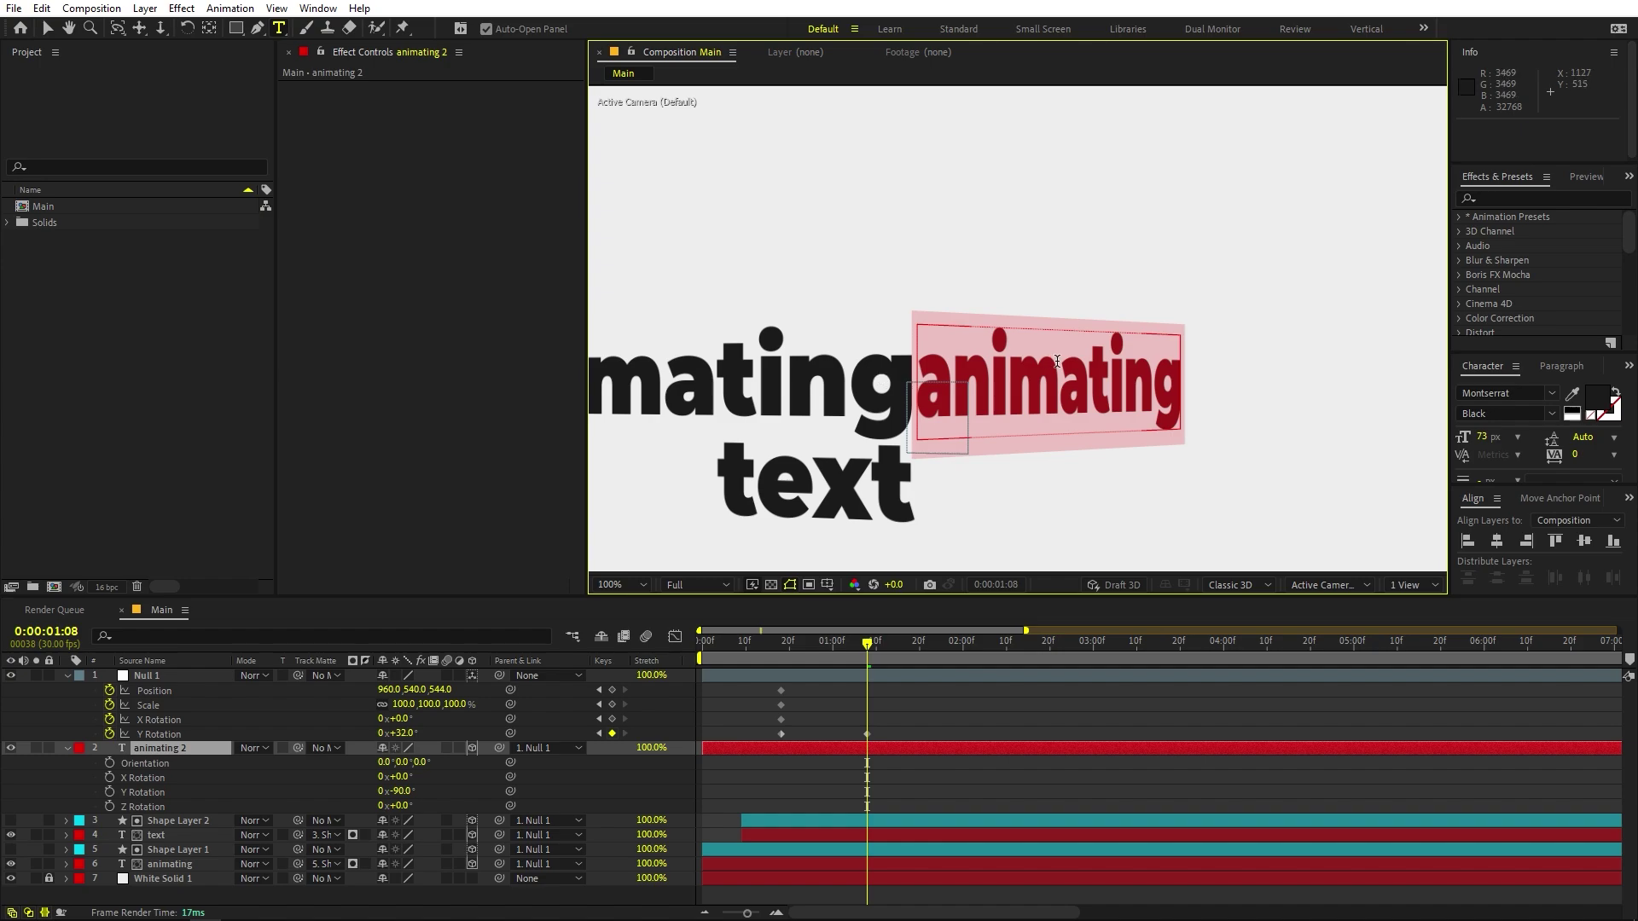
Left-align the paragraph of the "animating 2" text and return to the Selection tool.
{"action": "left_click", "coordinate": [1555, 366]}
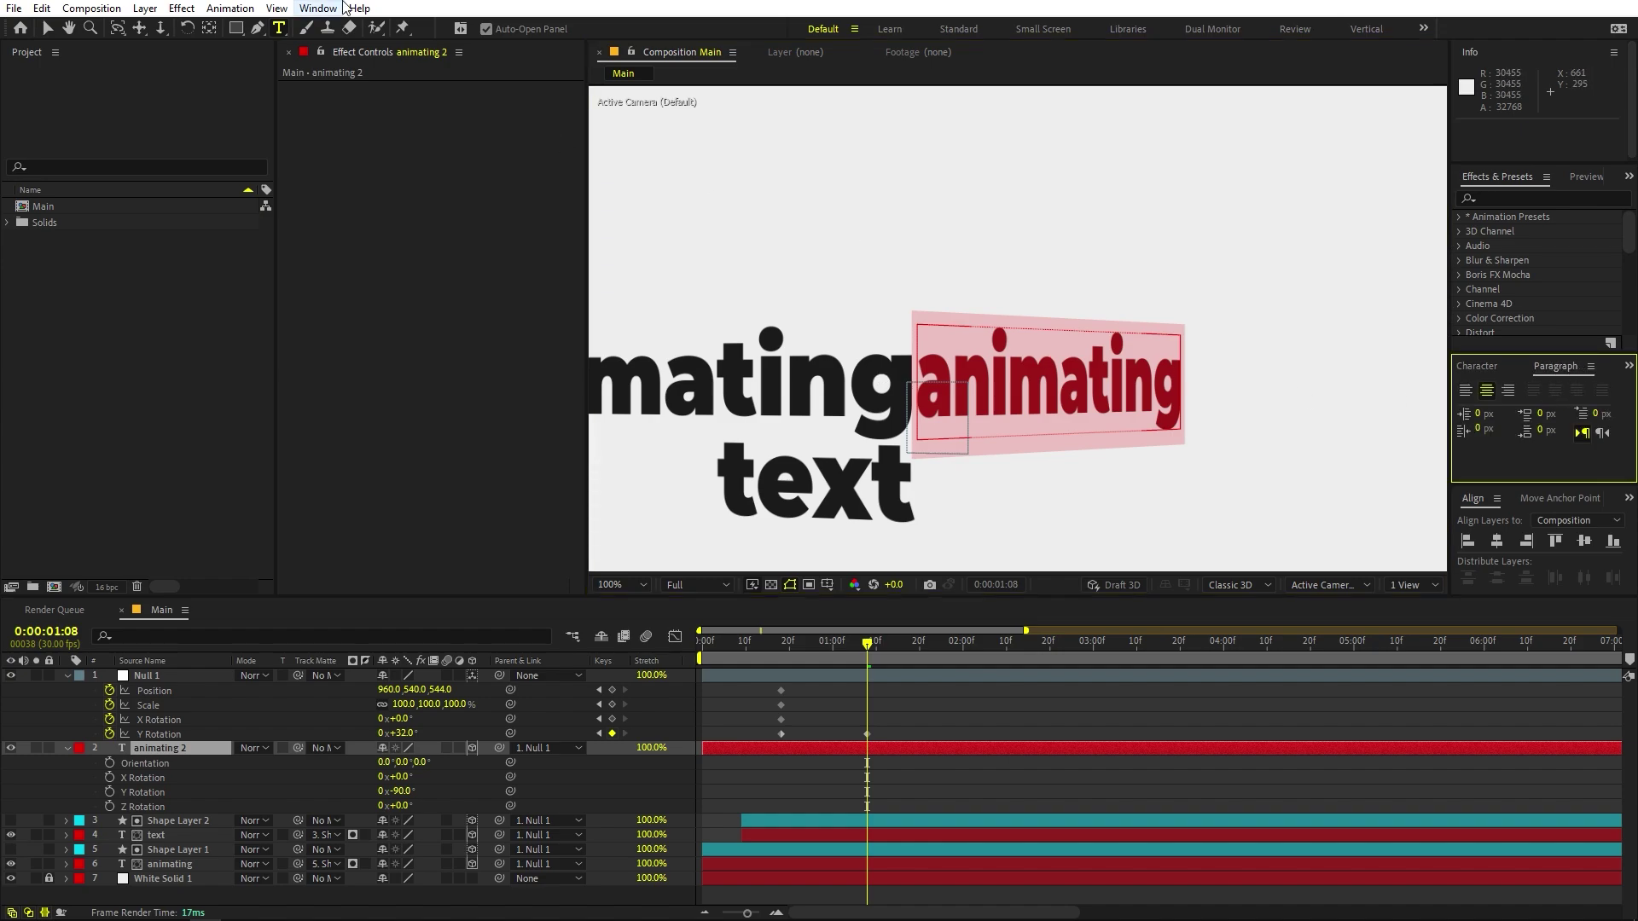
{"action": "left_click", "coordinate": [318, 8]}
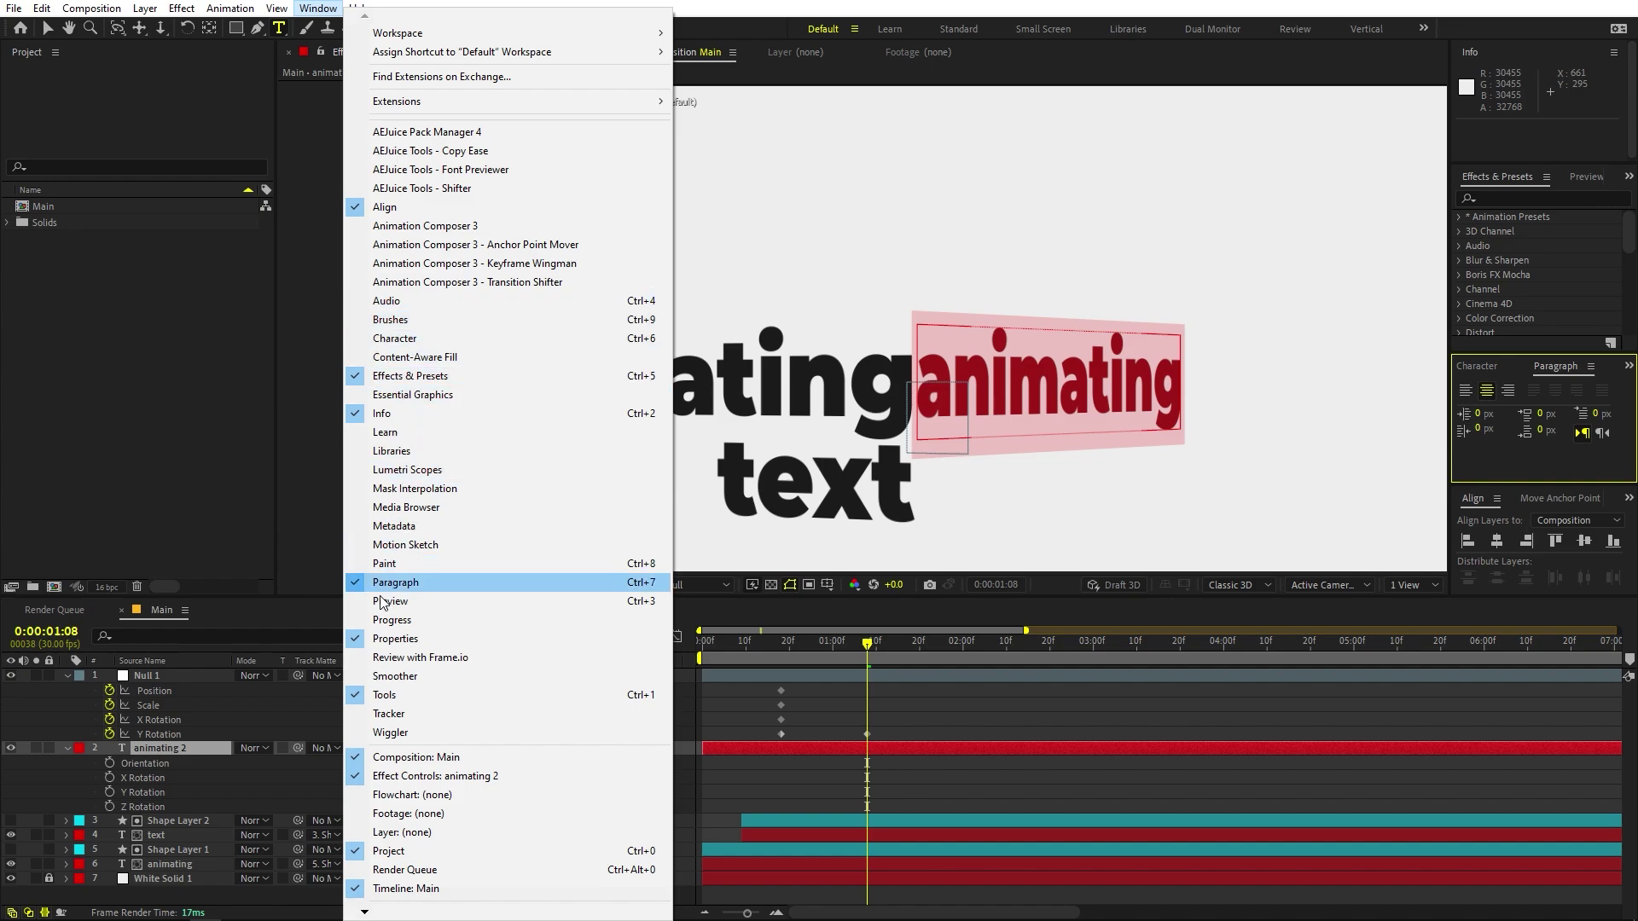
{"action": "left_click", "coordinate": [399, 587]}
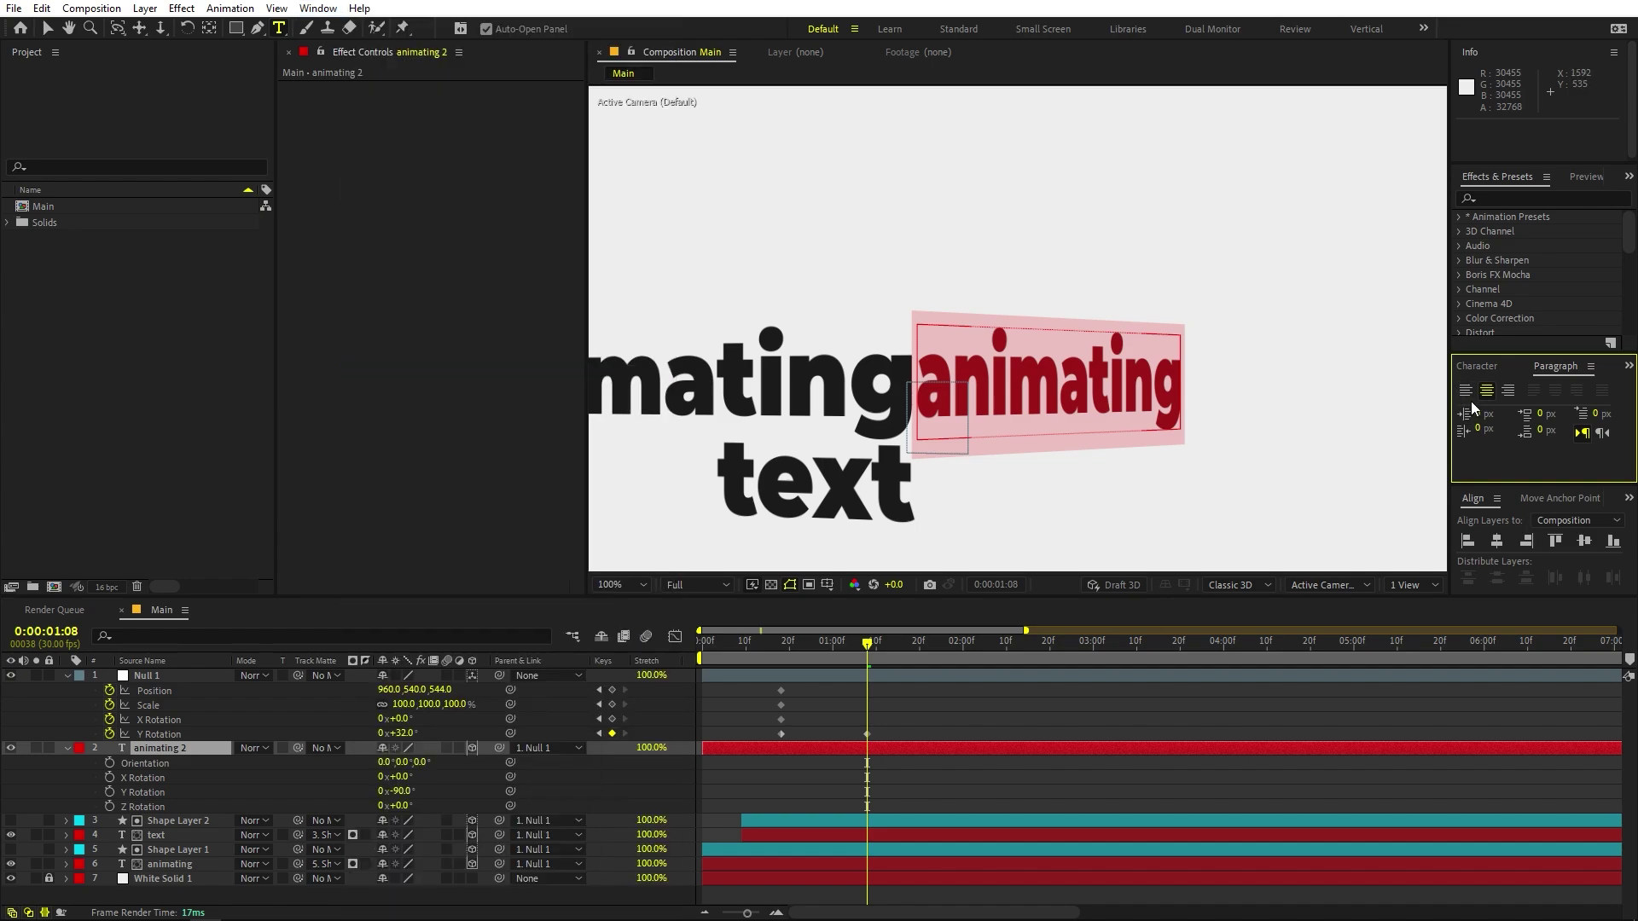
{"action": "left_click", "coordinate": [1465, 394]}
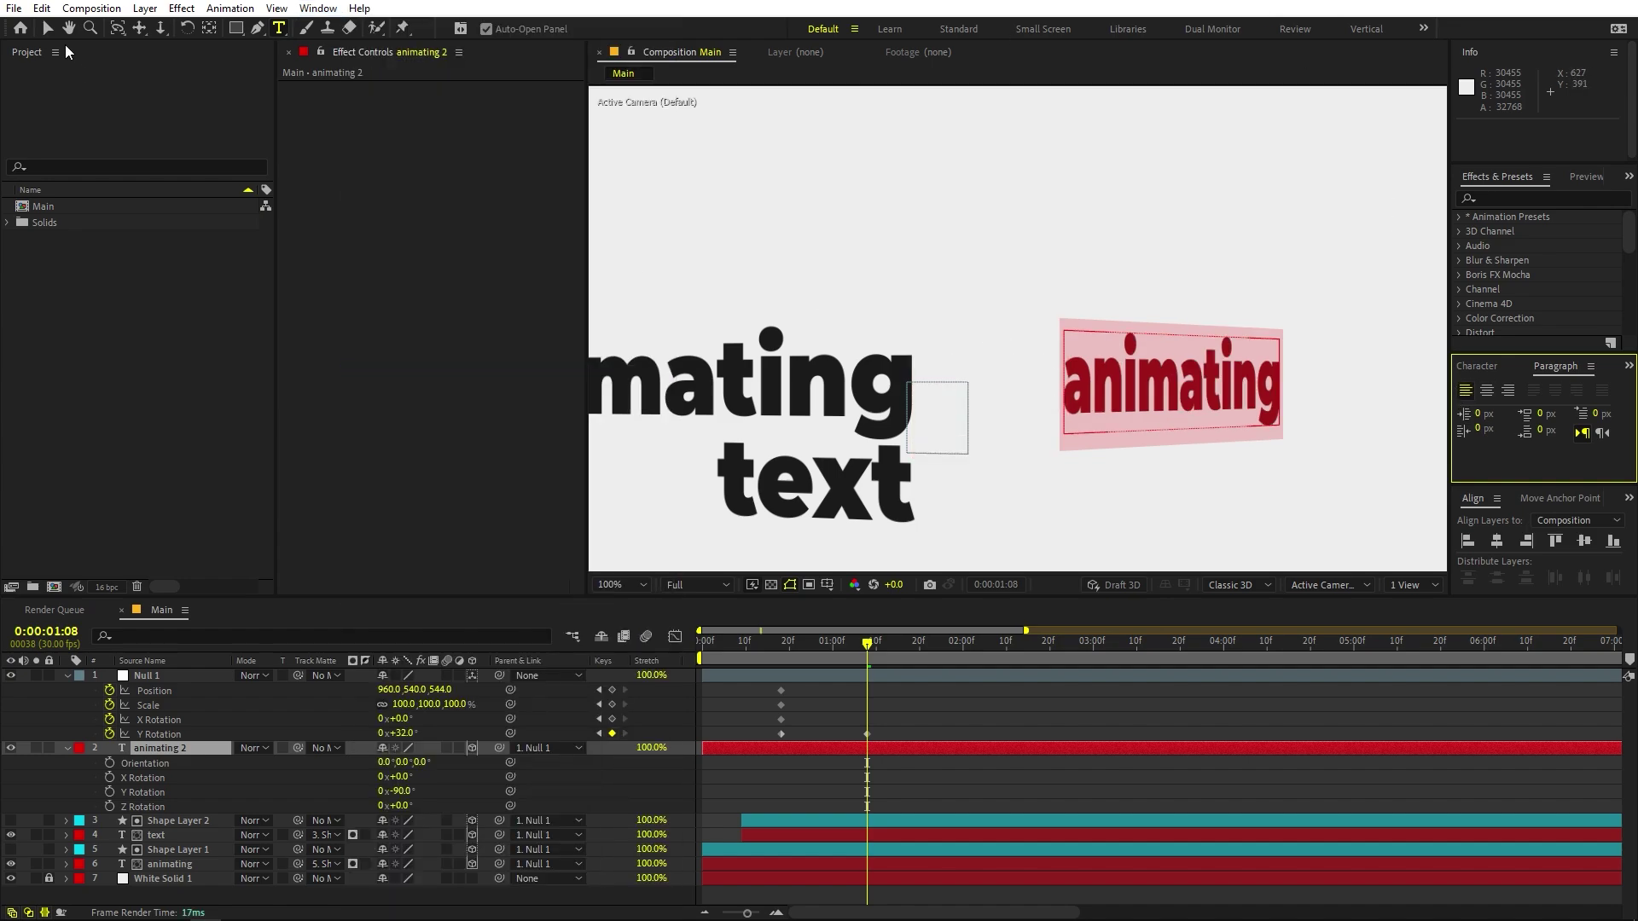
{"action": "left_click", "coordinate": [46, 29]}
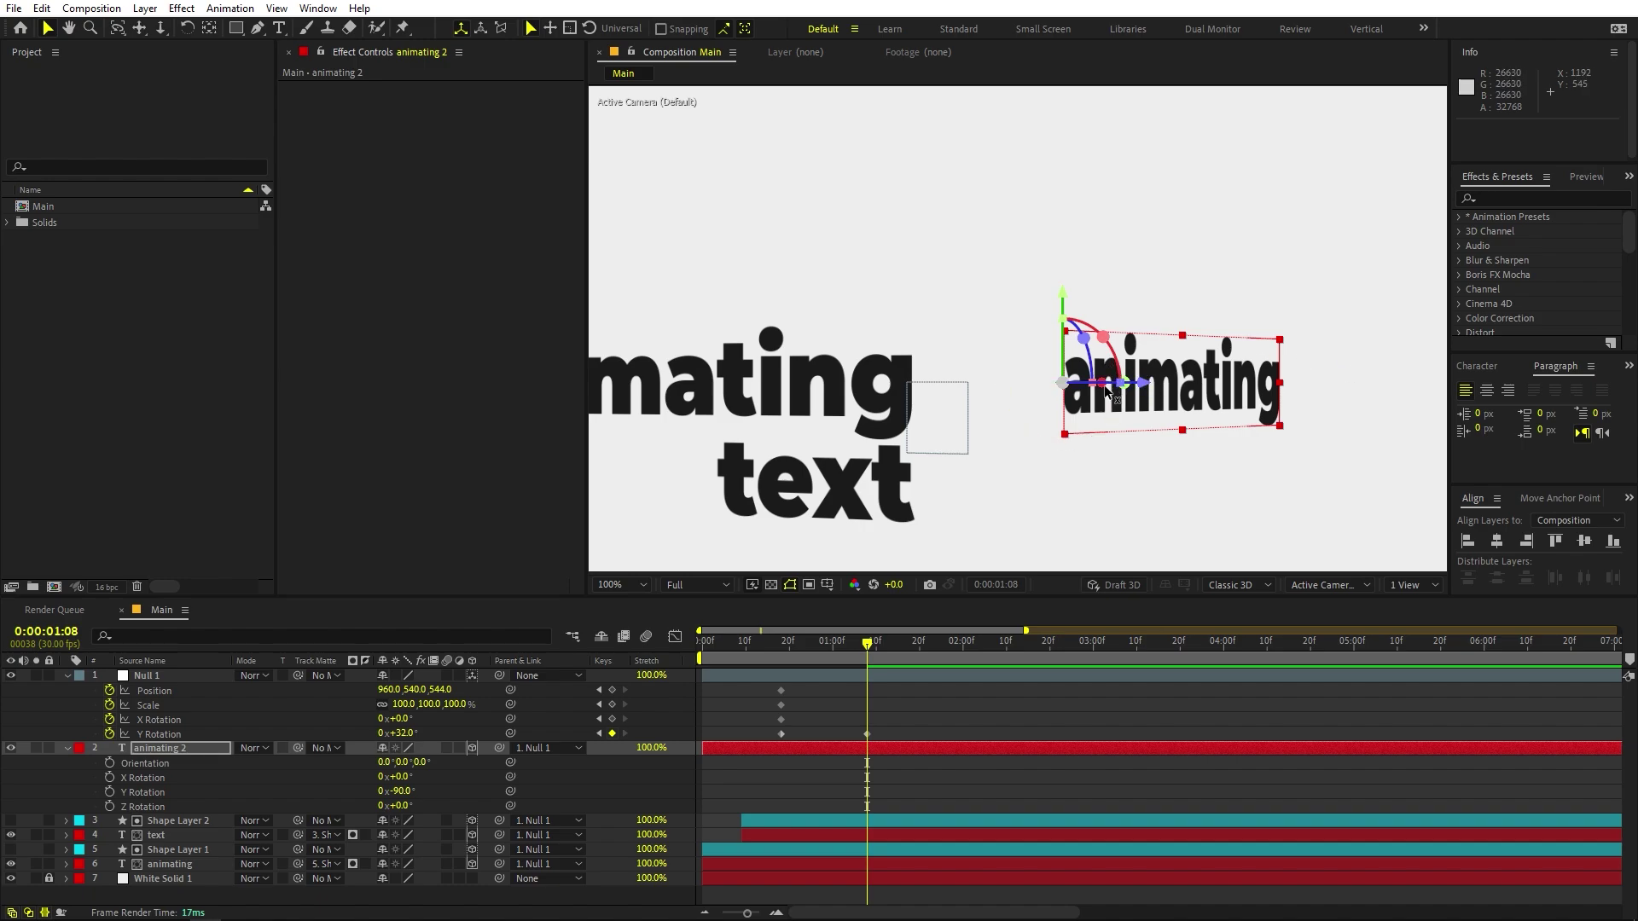
Move "animating 2" to Z Position about -542.9, fine-tuning the corner in the Top view, and return to Active Camera.
{"action": "left_click_drag", "start_coordinate": [1109, 394], "coordinate": [930, 408]}
{"action": "left_click", "coordinate": [1319, 587]}
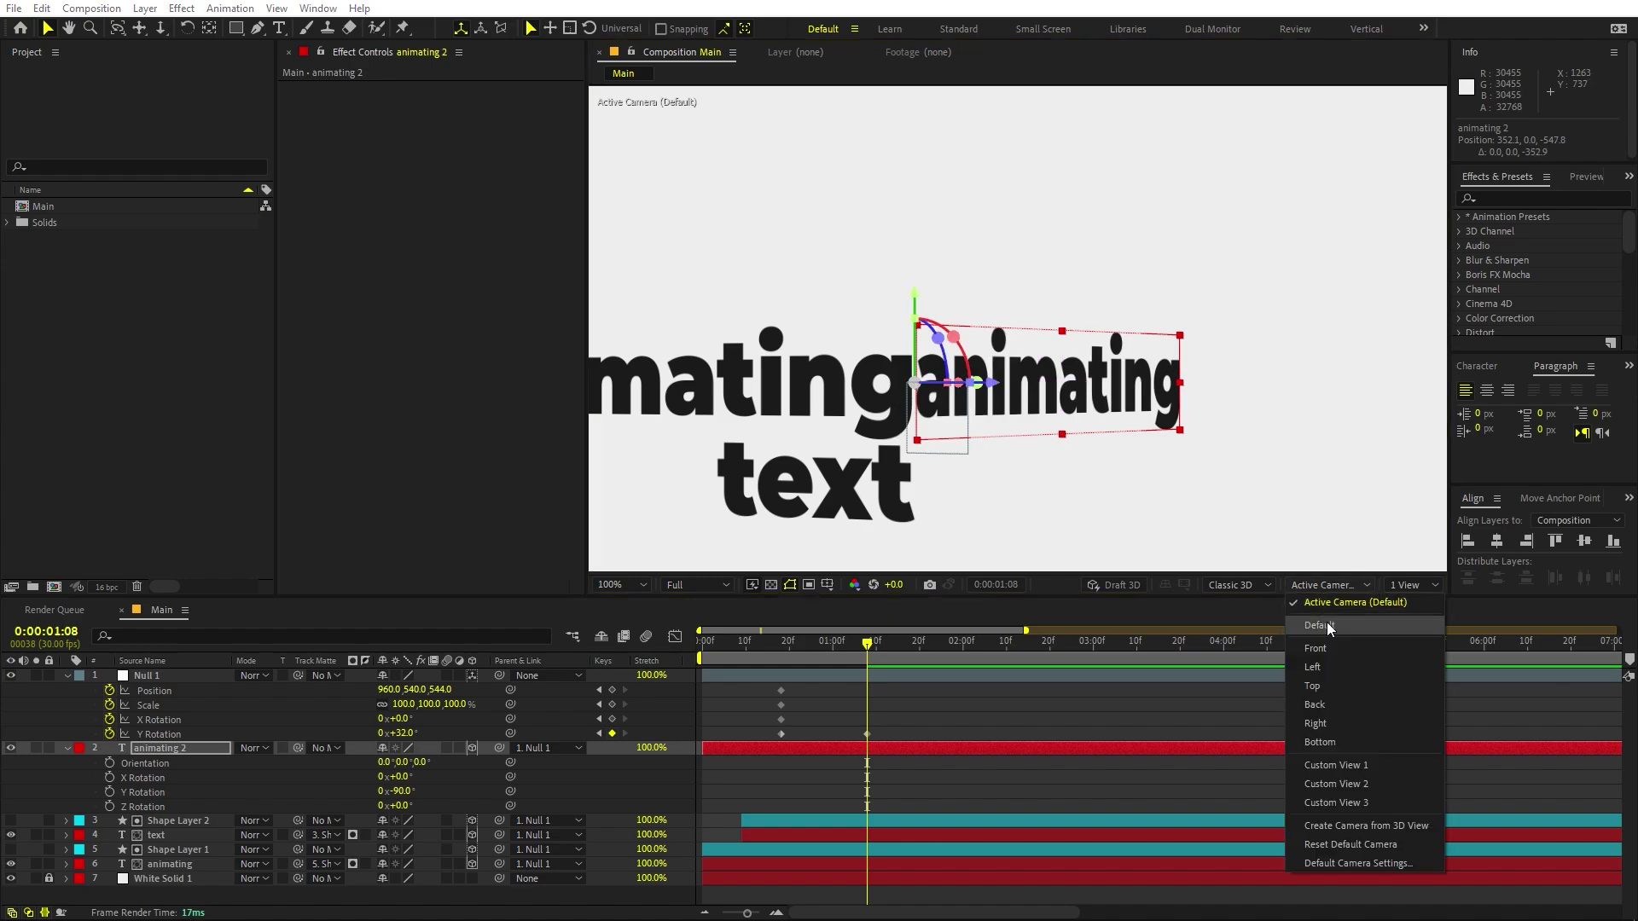
{"action": "left_click", "coordinate": [1328, 685]}
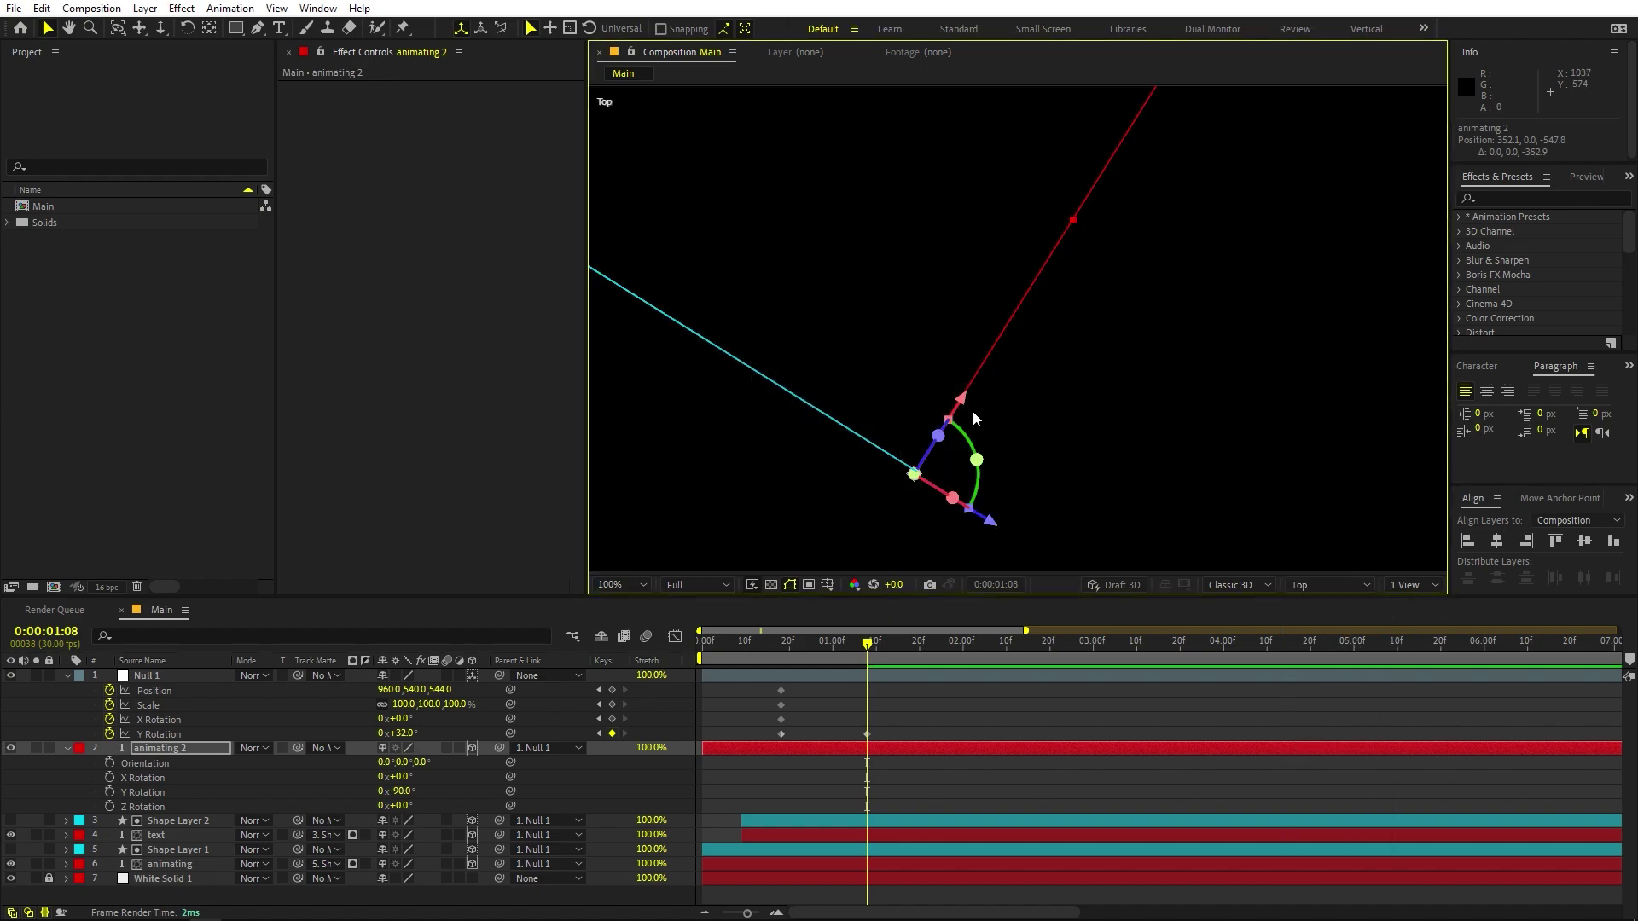
{"action": "mouse_move", "coordinate": [959, 397]}
{"action": "left_mouse_down"}
{"action": "mouse_move", "coordinate": [1001, 350]}
{"action": "mouse_move", "coordinate": [972, 402]}
{"action": "left_mouse_up"}
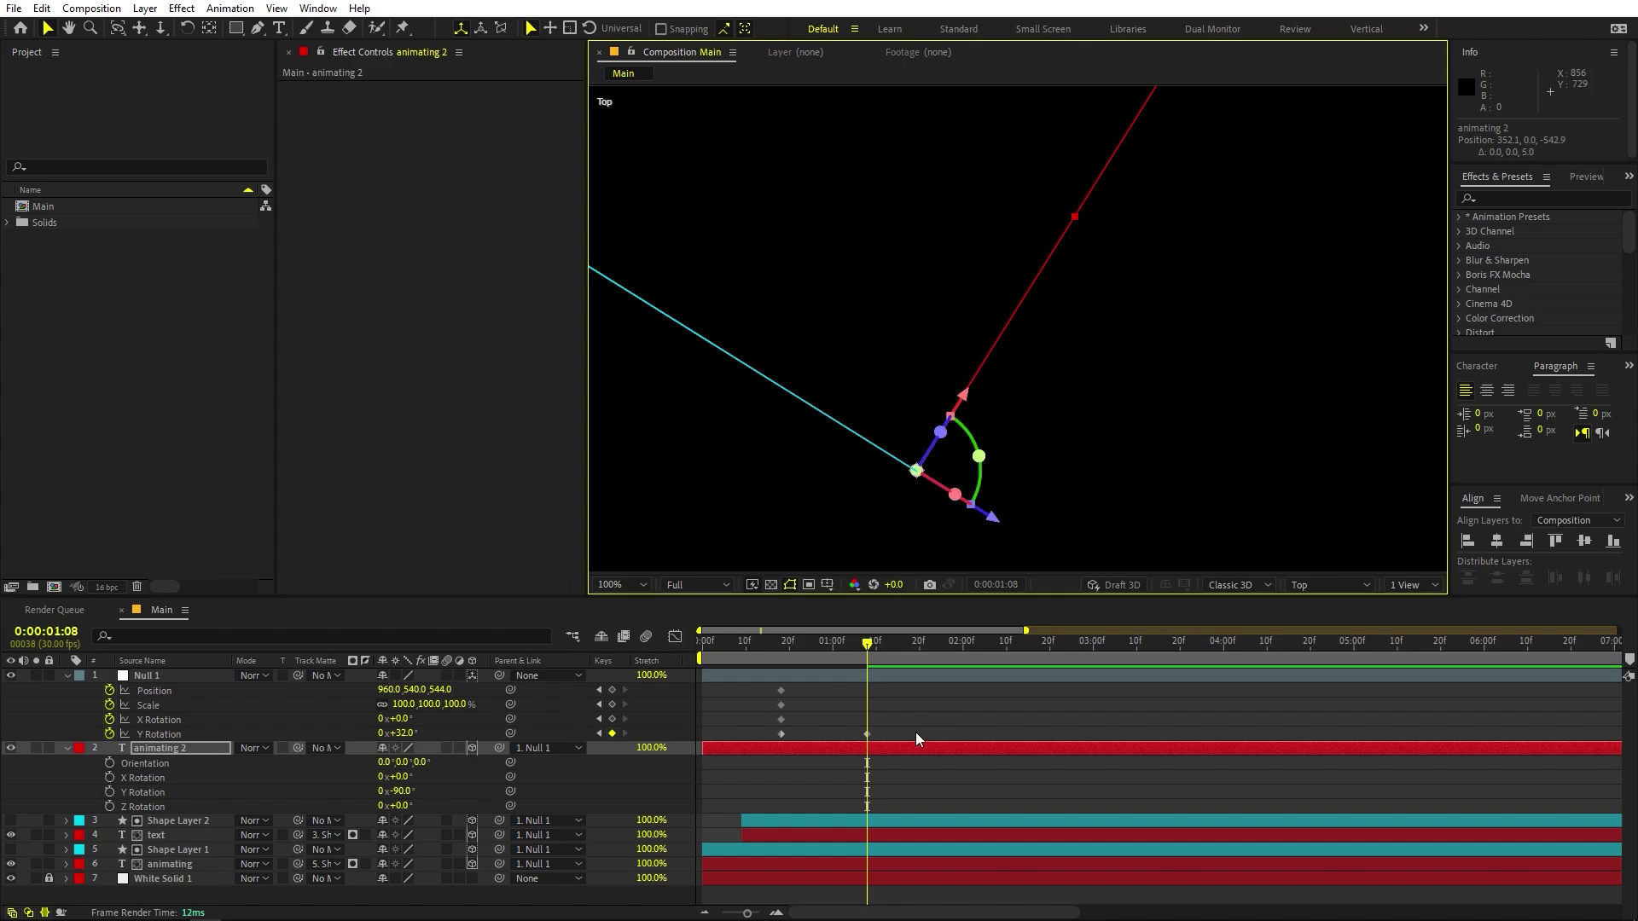
{"action": "left_click", "coordinate": [1308, 585]}
{"action": "left_click", "coordinate": [1319, 627]}
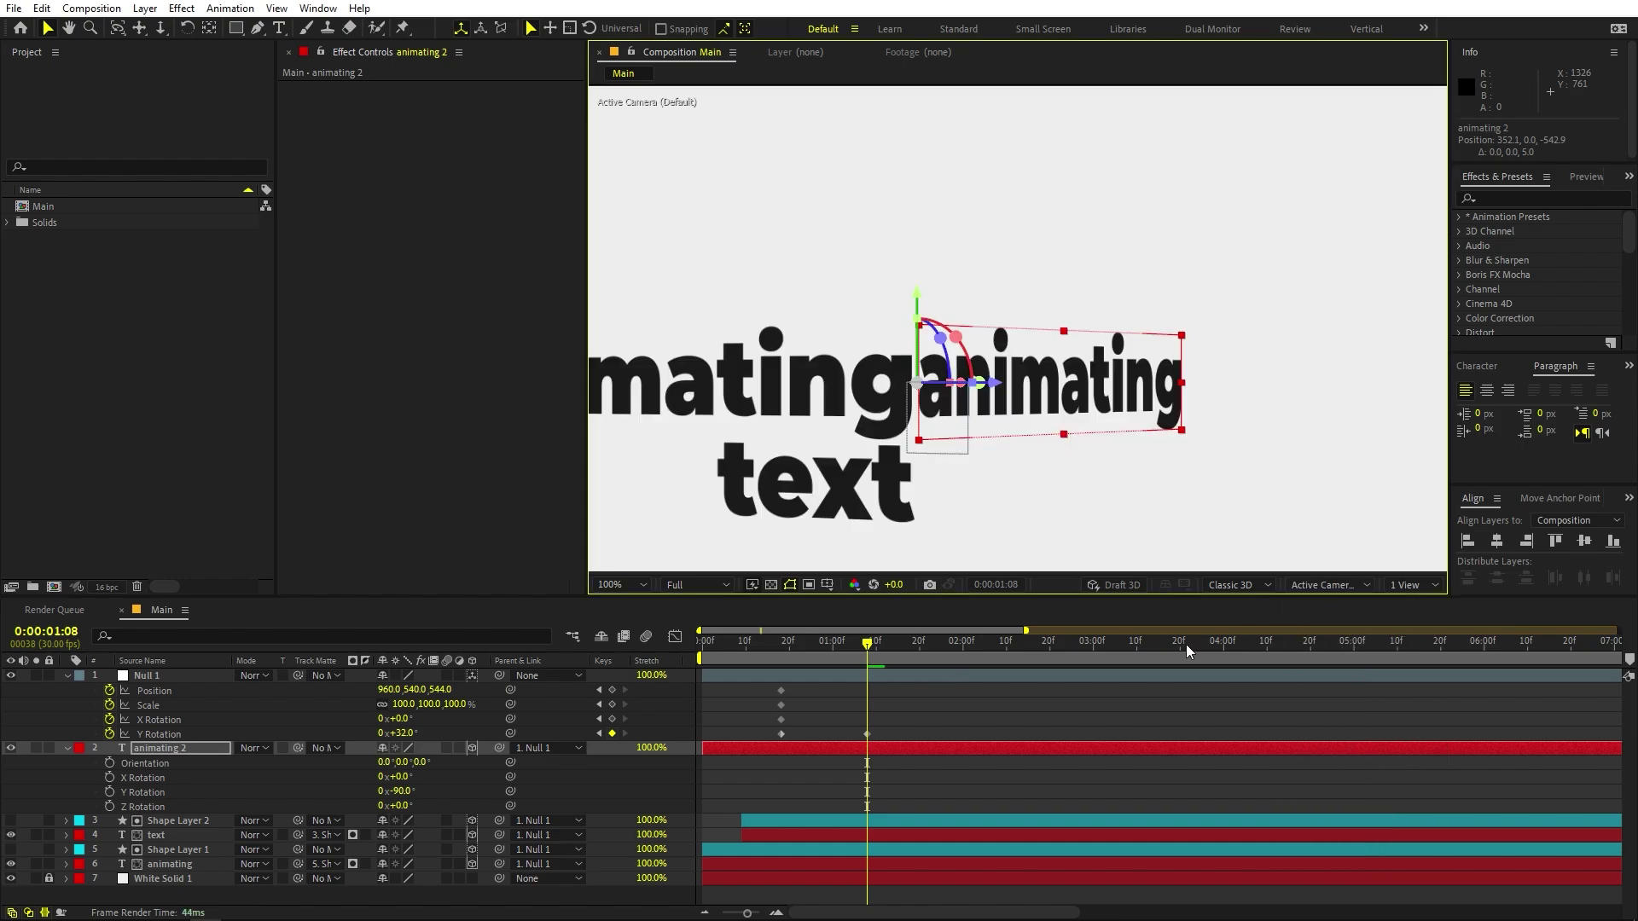
Replace the "animating 2" text with "like".
{"action": "double_click", "coordinate": [921, 748]}
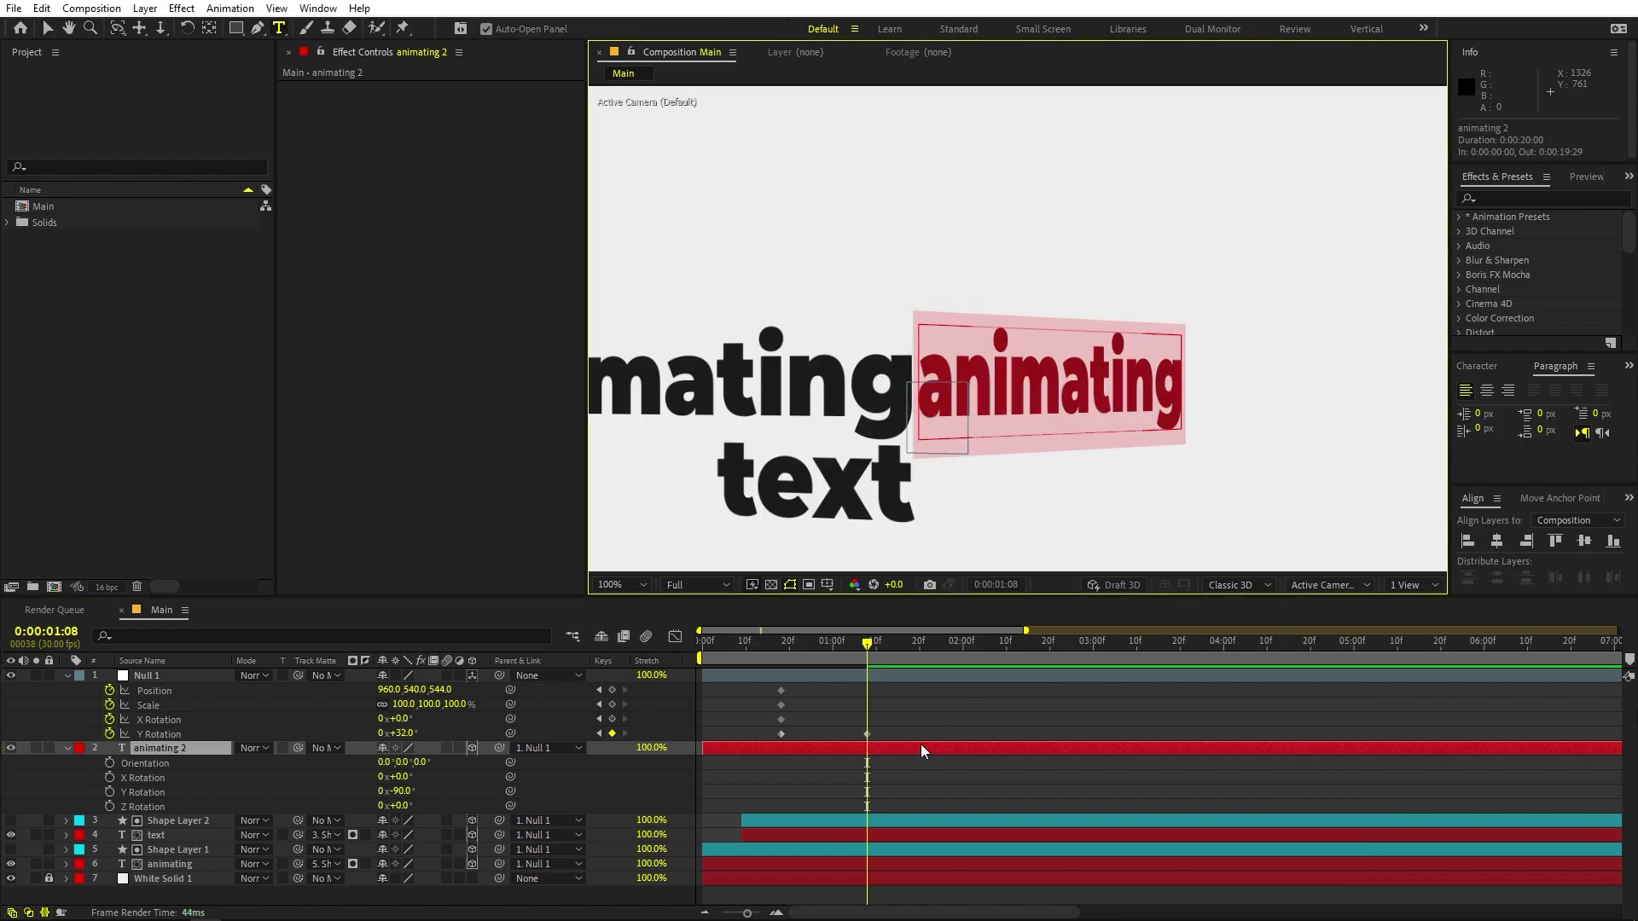
{"action": "type", "text": "like"}
{"action": "key", "text": "KP_Enter"}
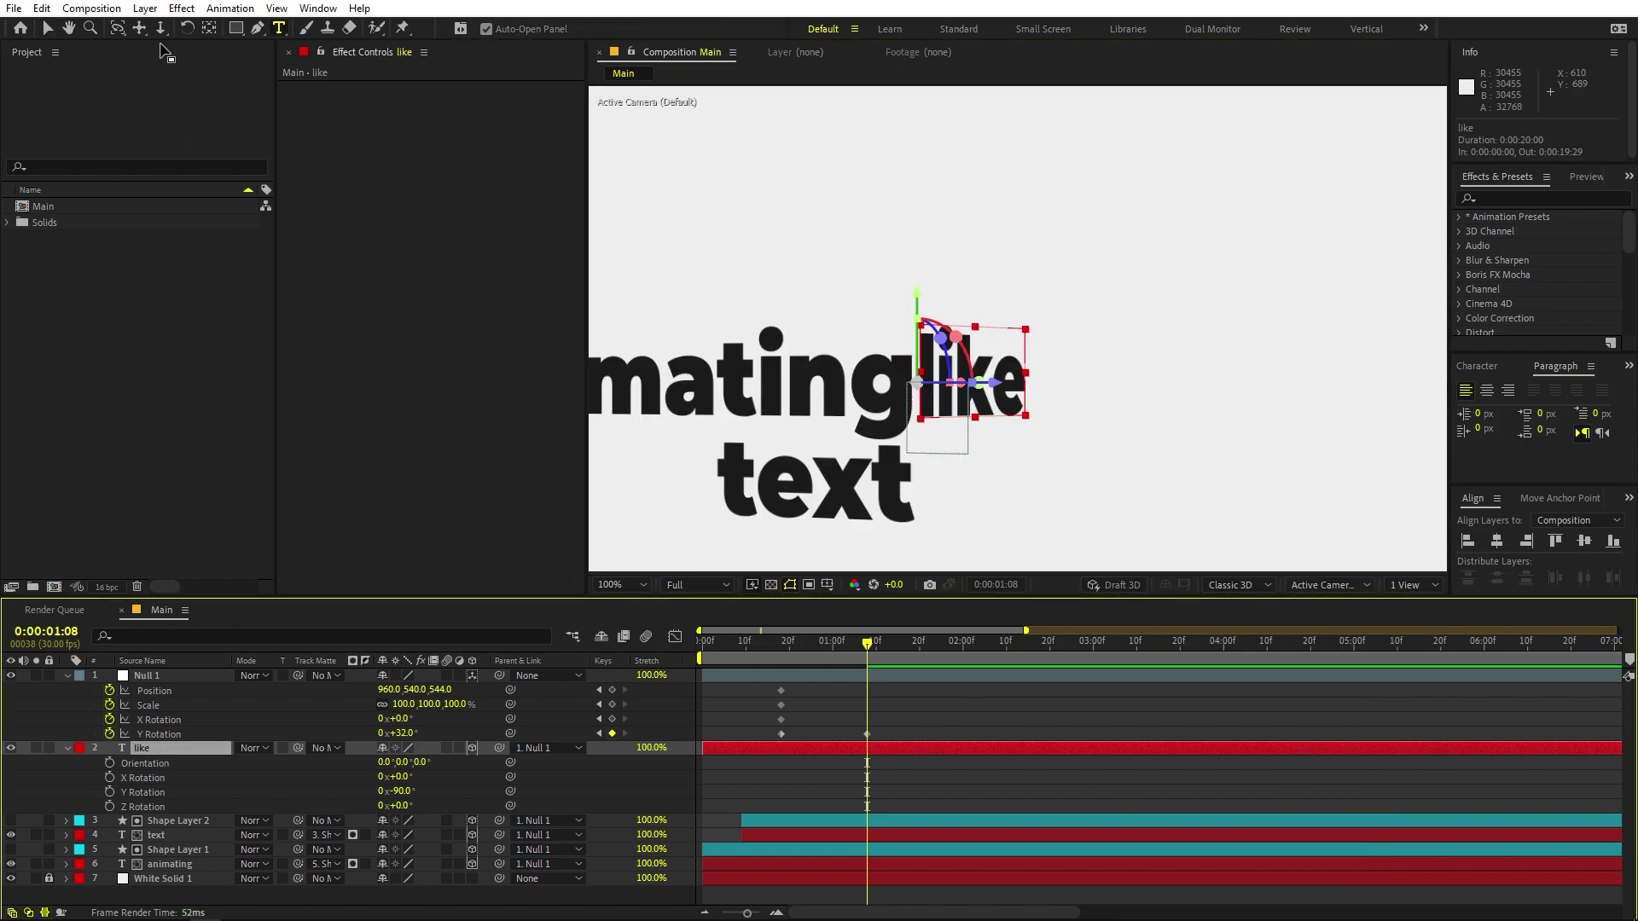
Move the "like" layer's anchor point up to the top edge of the word, at Y Position about -62.5.
{"action": "left_click", "coordinate": [214, 33]}
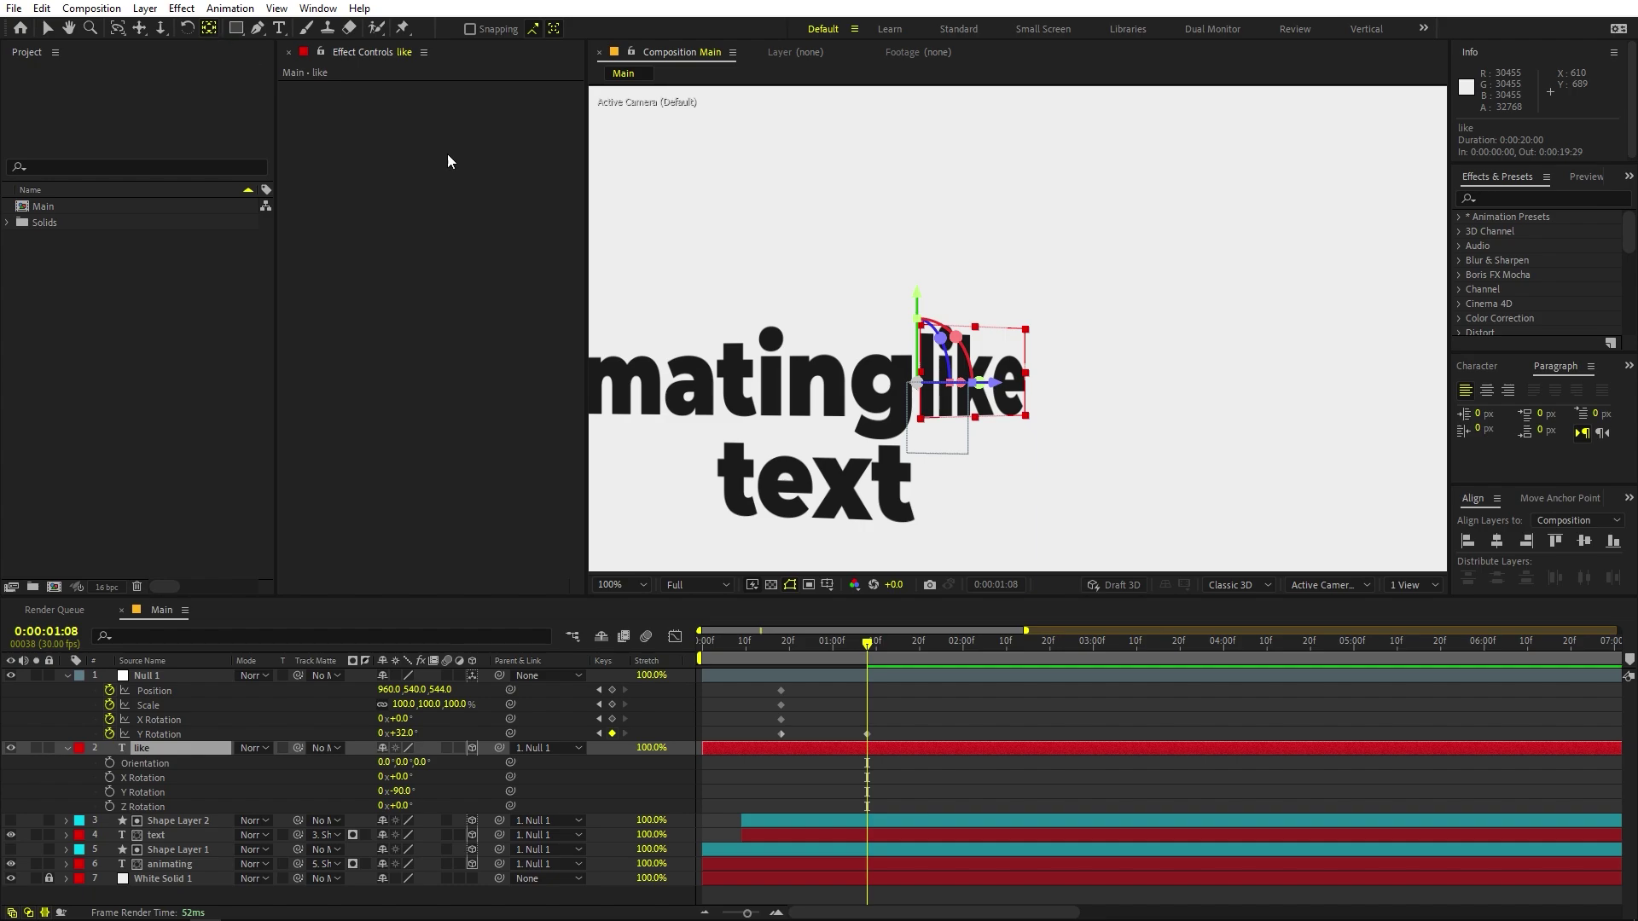
{"action": "left_click_drag", "start_coordinate": [920, 300], "coordinate": [925, 245]}
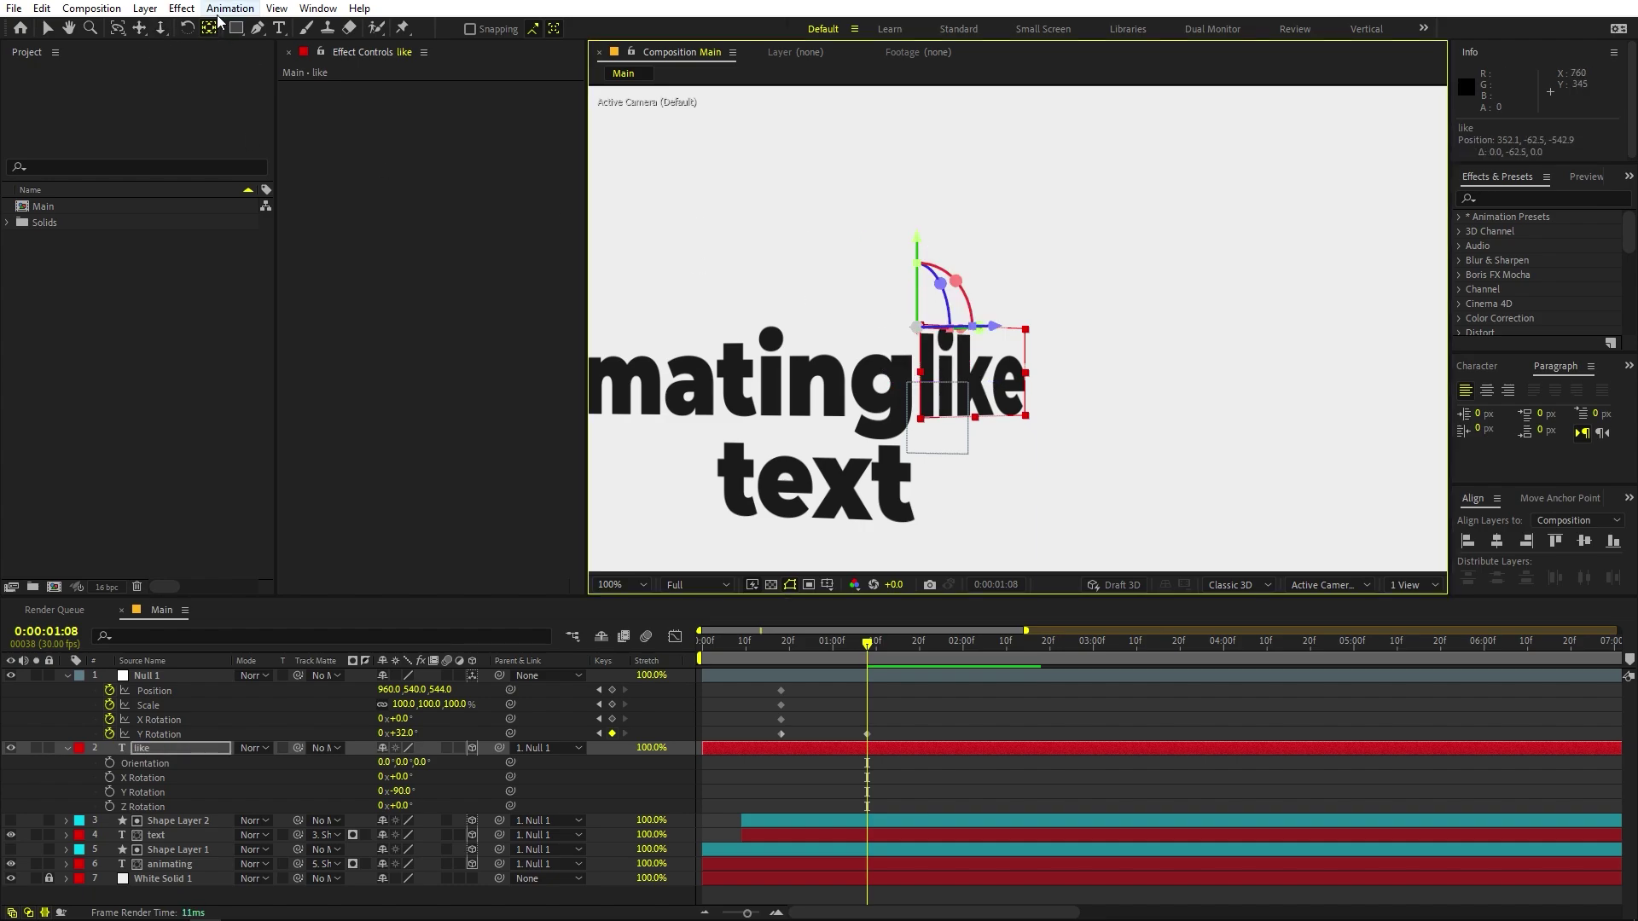
{"action": "left_click", "coordinate": [49, 32]}
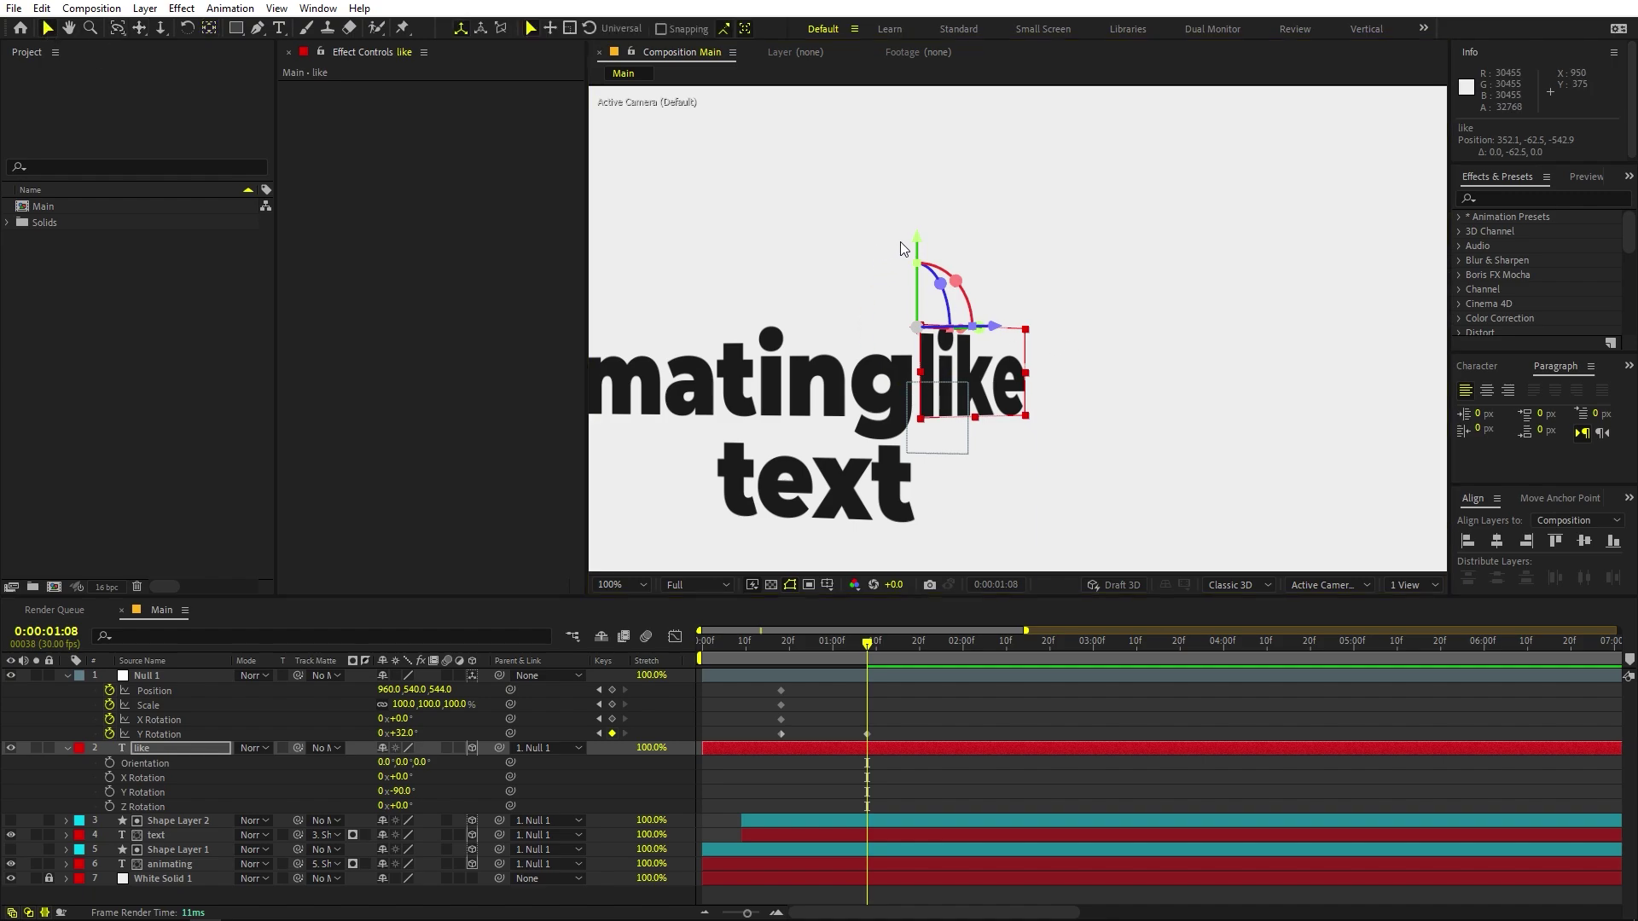
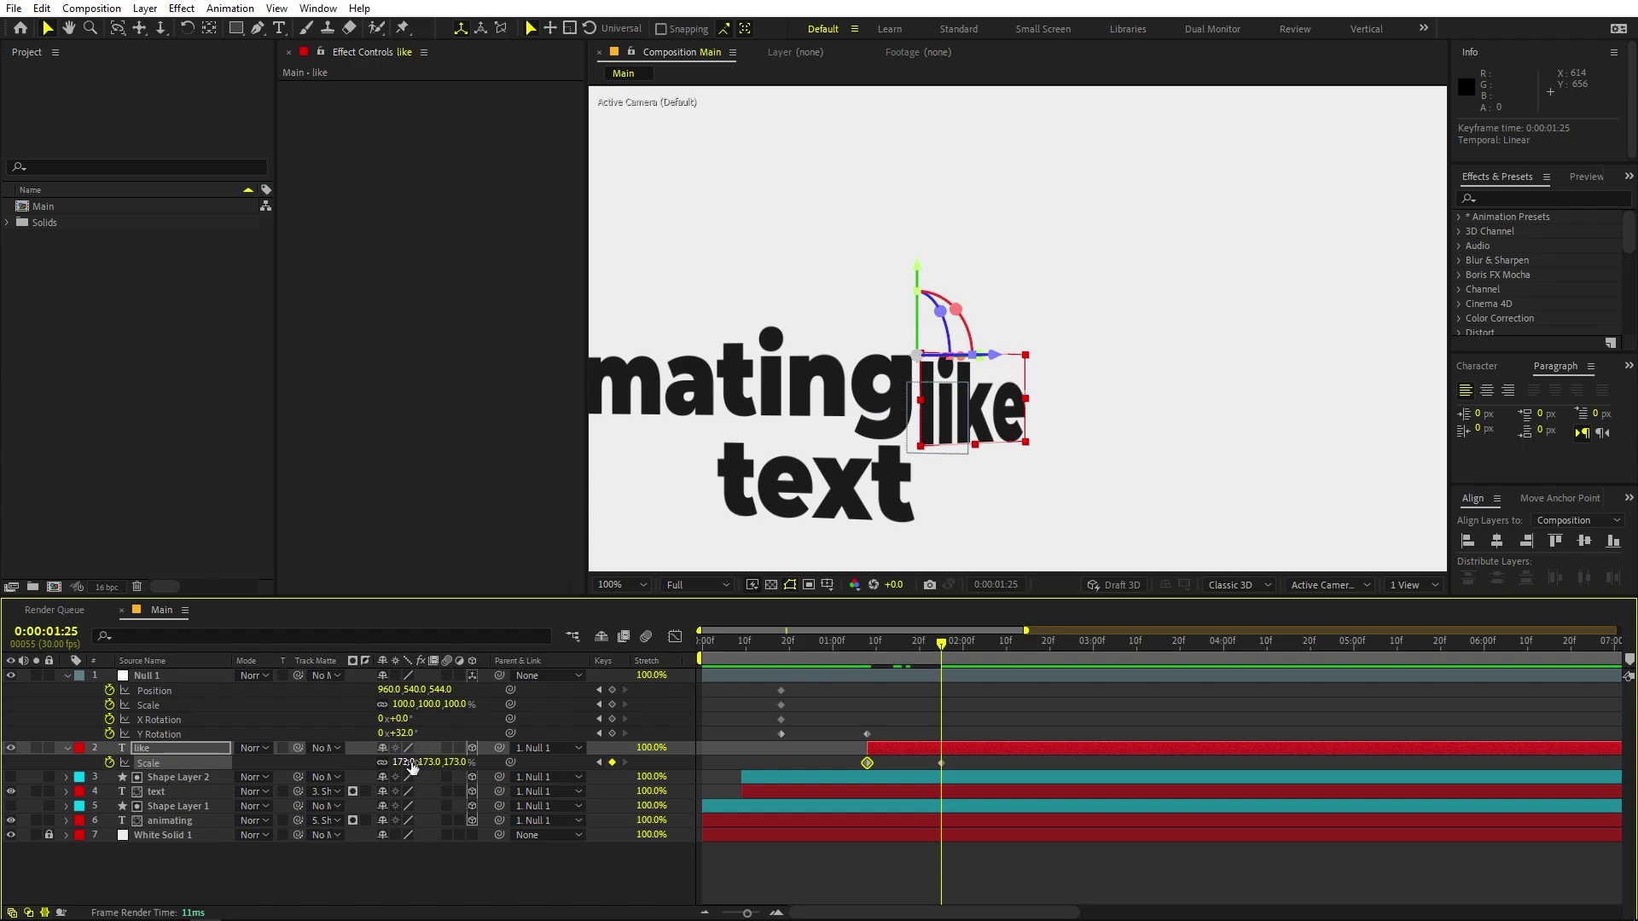
Set the "like" layer's end Scale keyframe at 0:00:01:25 to 312% and recolour its text bright green.
{"action": "left_click_drag", "start_coordinate": [413, 766], "coordinate": [551, 786]}
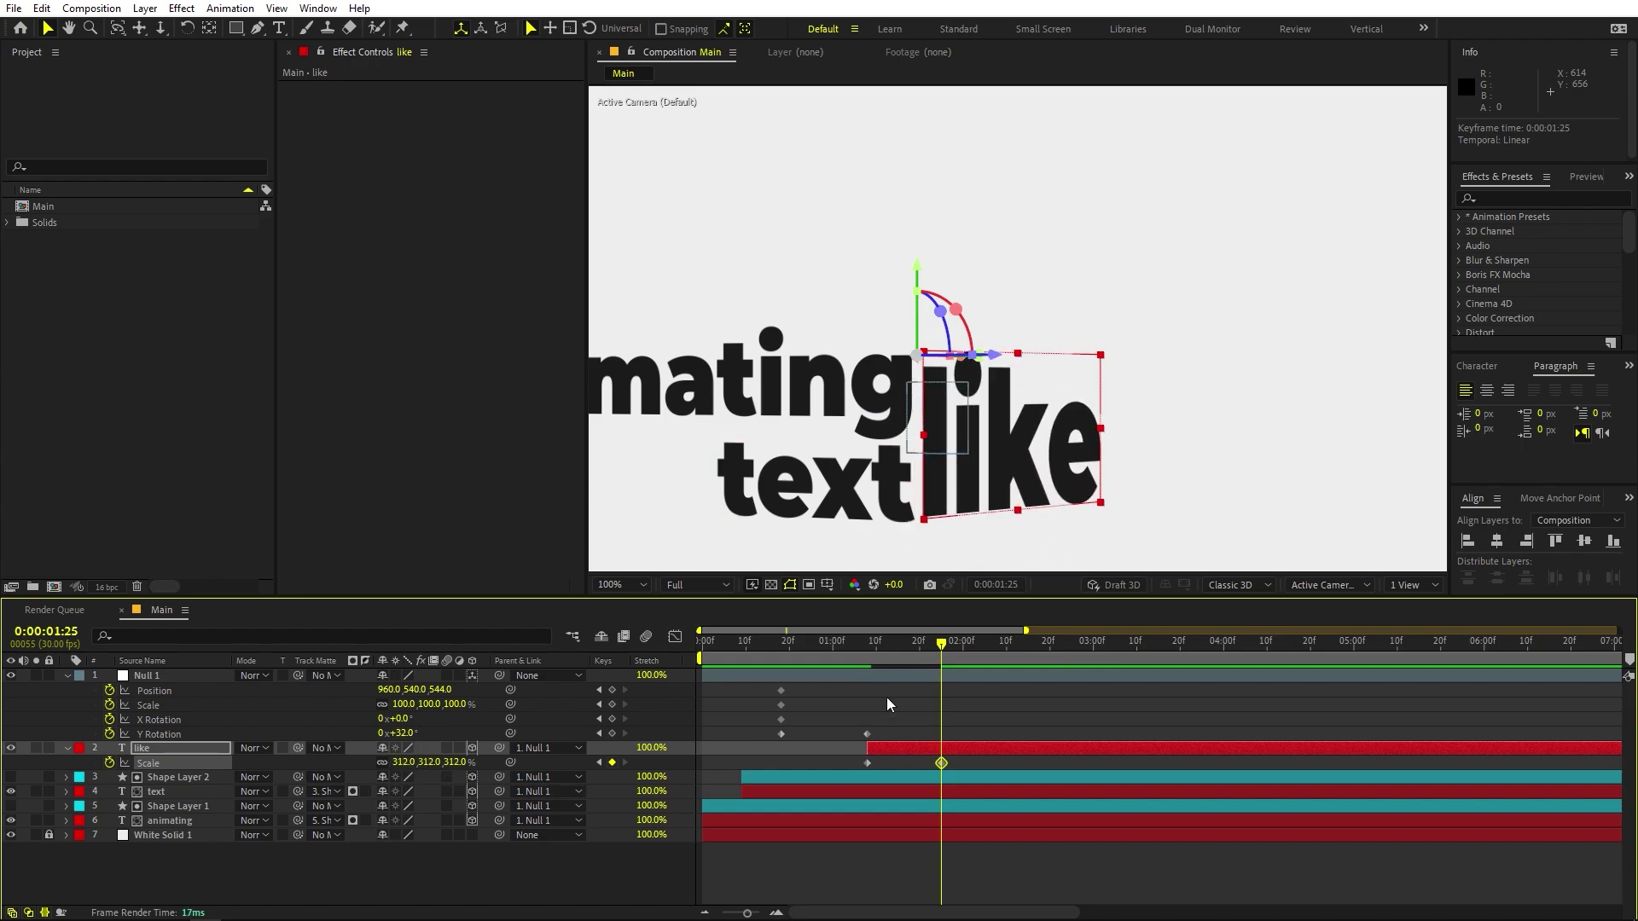
{"action": "left_click", "coordinate": [963, 750]}
{"action": "double_click", "coordinate": [962, 748]}
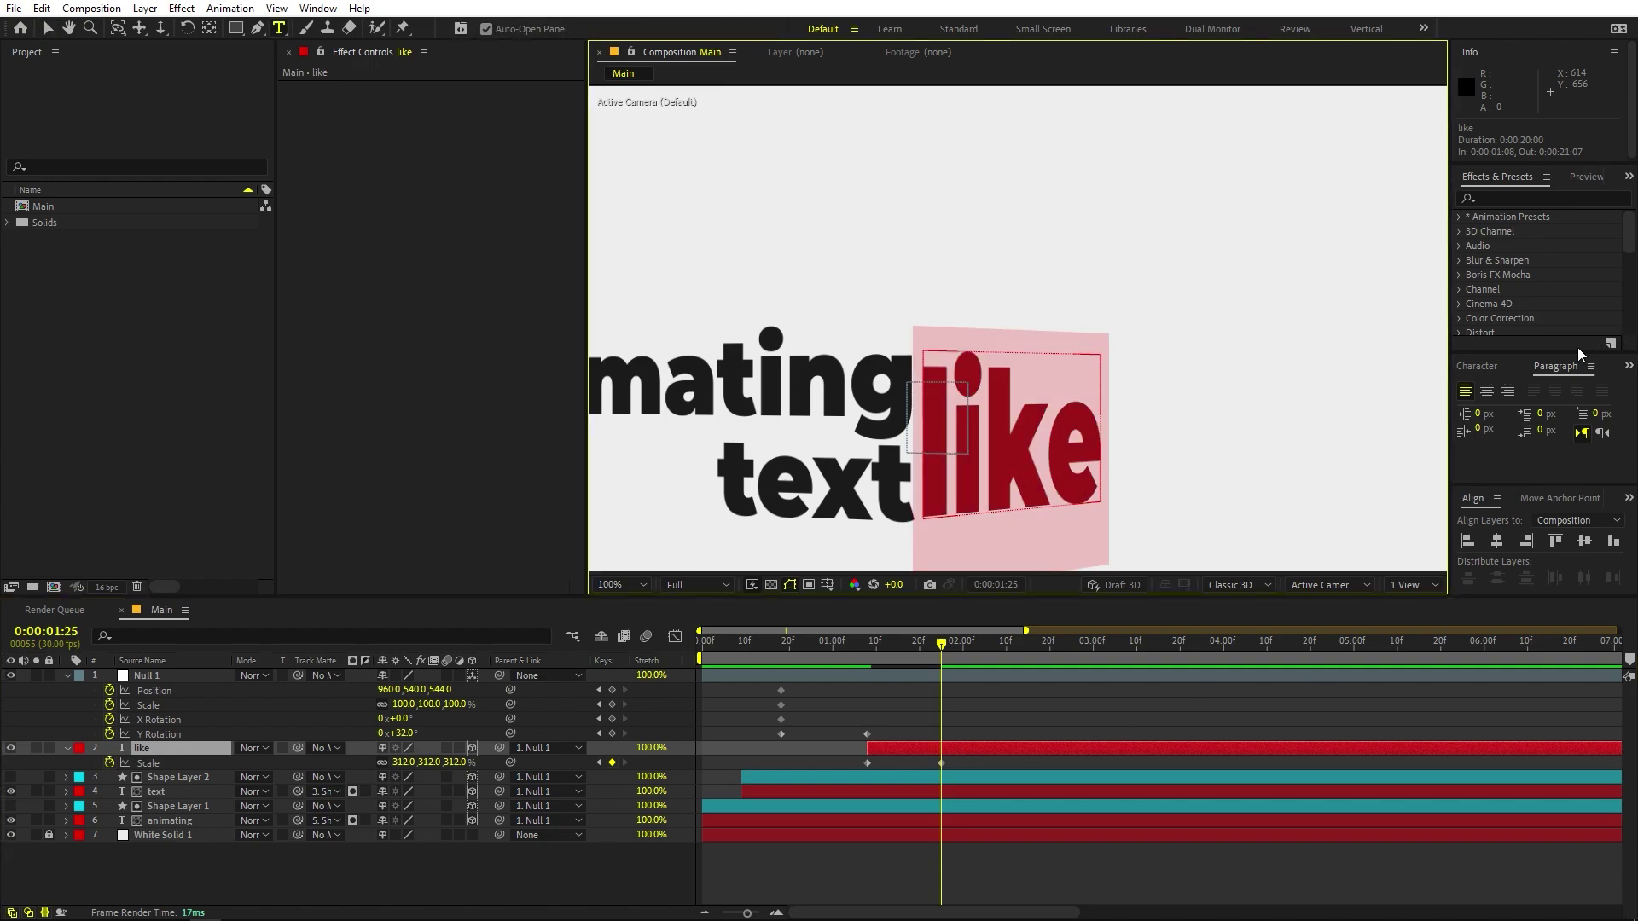
{"action": "left_click", "coordinate": [1485, 369]}
{"action": "left_click", "coordinate": [1600, 399]}
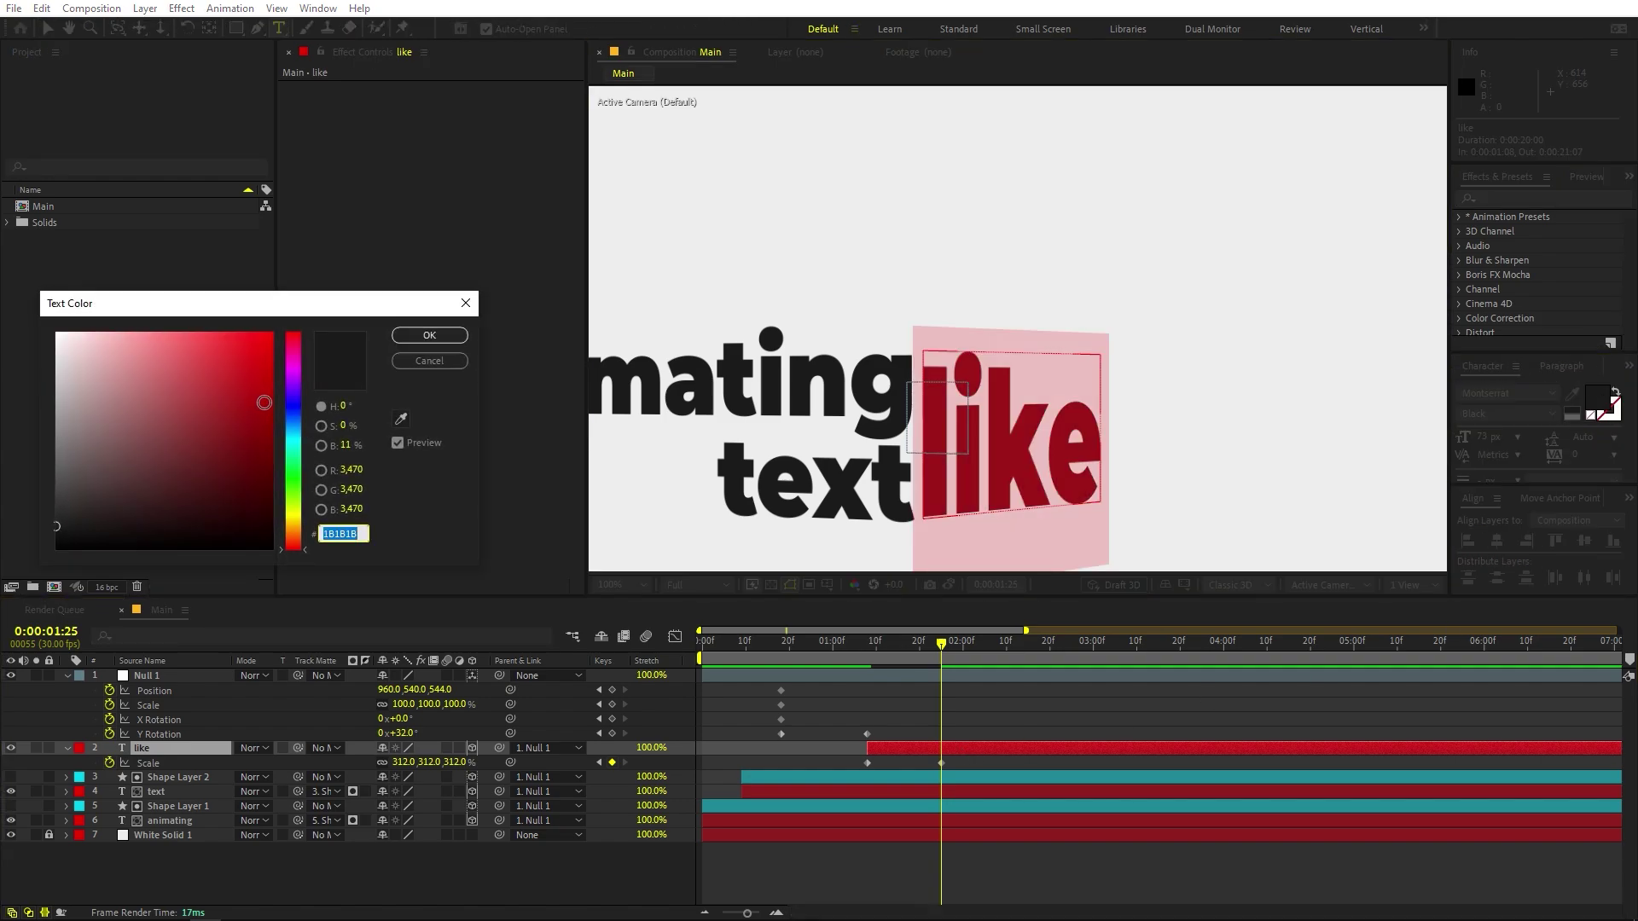
{"action": "left_click", "coordinate": [294, 483]}
{"action": "left_click", "coordinate": [271, 351]}
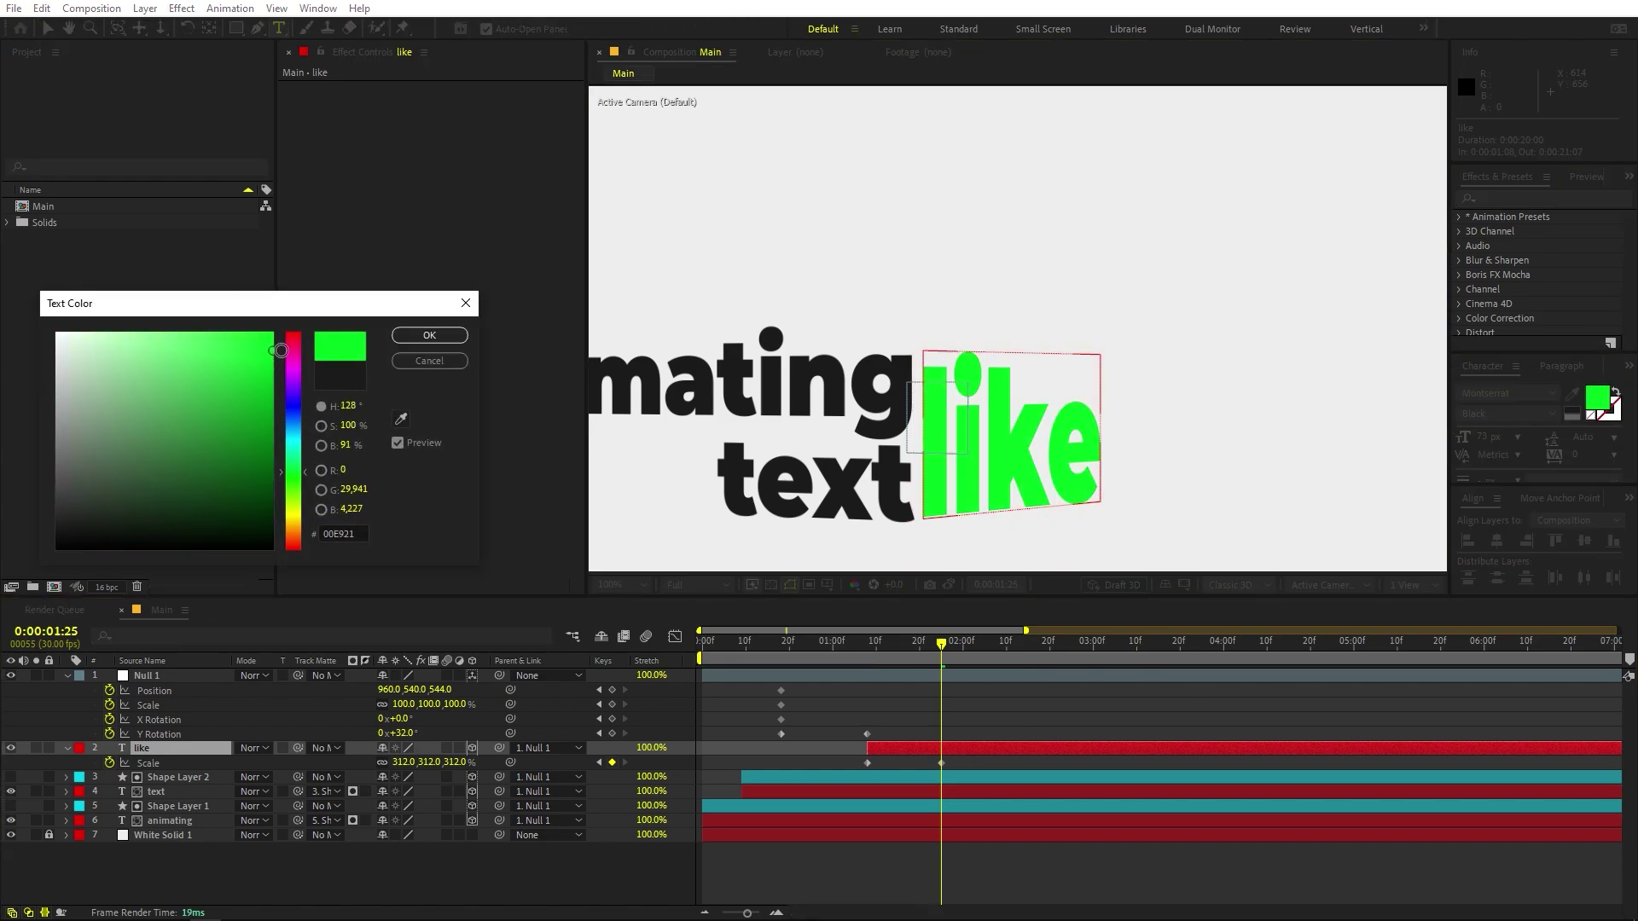
{"action": "left_click", "coordinate": [271, 370]}
{"action": "left_click", "coordinate": [413, 343]}
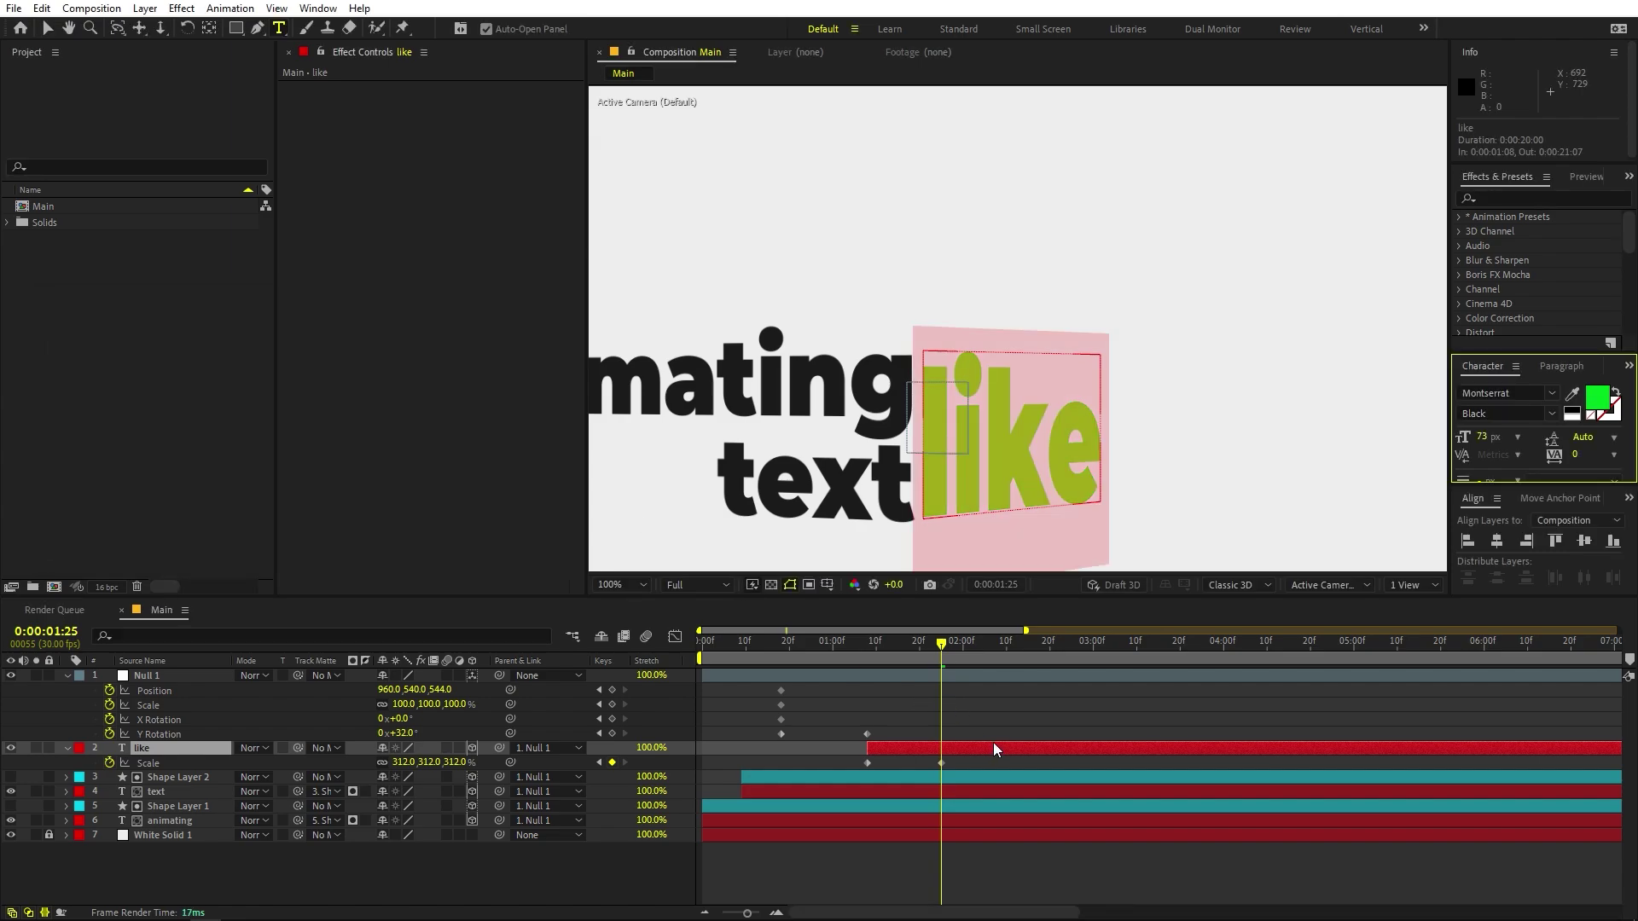
Shift the "like" layer to start at 0:00:00:18, preview it, and place its last Scale keyframe at 0:00:01:08.
{"action": "left_click", "coordinate": [993, 745]}
{"action": "left_click_drag", "start_coordinate": [895, 646], "coordinate": [754, 671]}
{"action": "left_click_drag", "start_coordinate": [914, 749], "coordinate": [840, 751]}
{"action": "left_click_drag", "start_coordinate": [738, 662], "coordinate": [674, 644]}
{"action": "left_click", "coordinate": [626, 586]}
{"action": "left_click", "coordinate": [642, 621]}
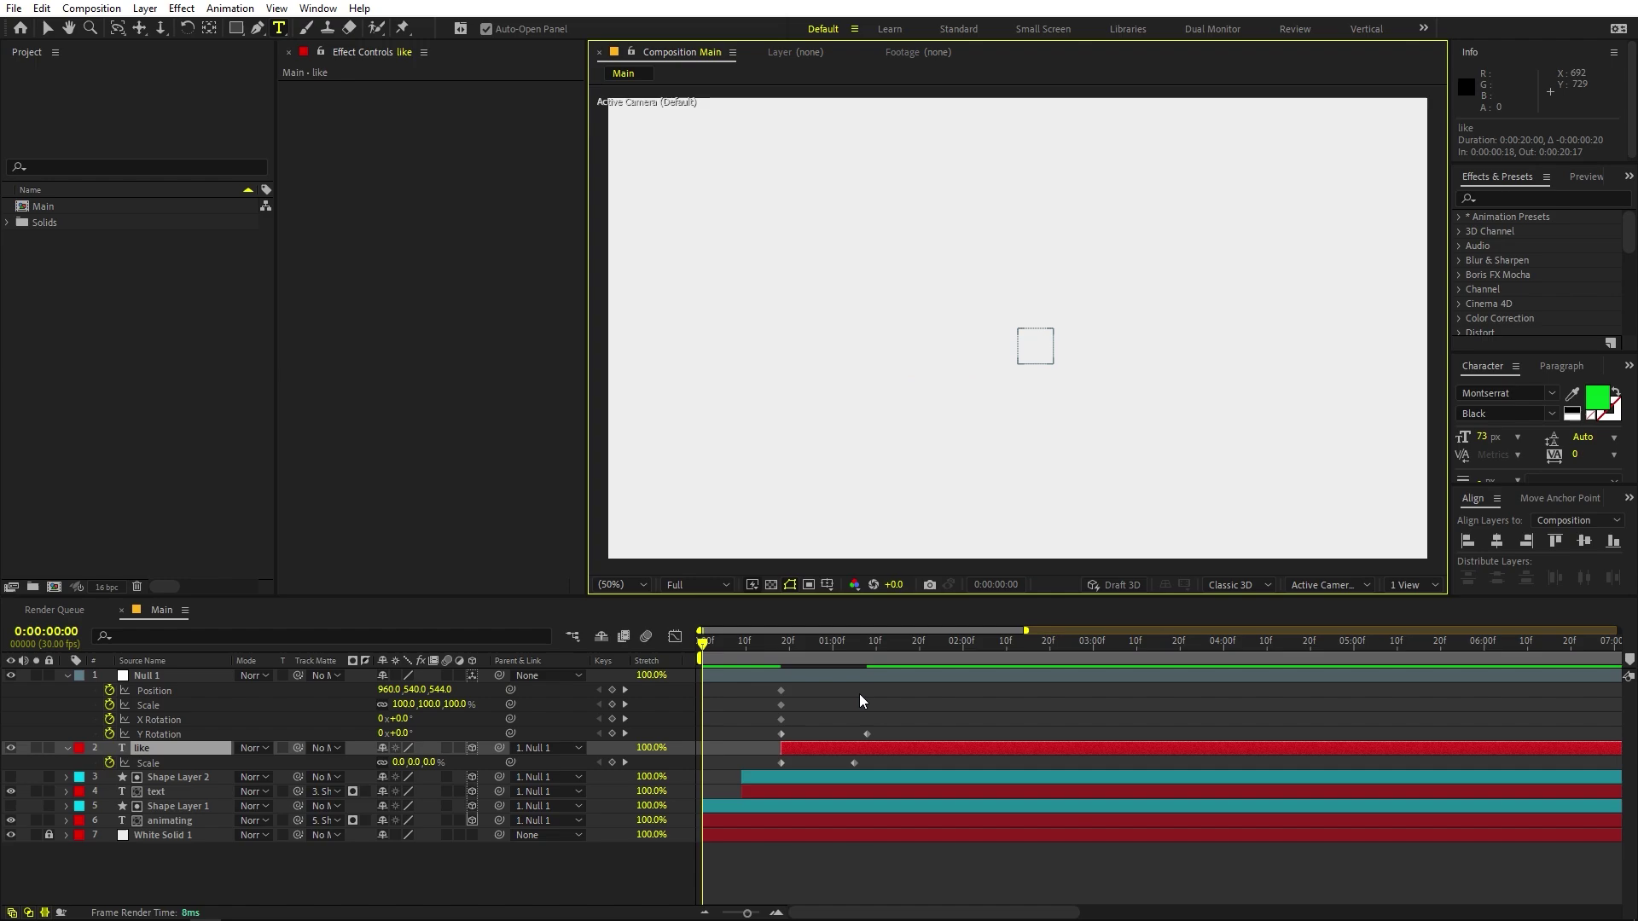
{"action": "key", "text": "space"}
{"action": "key", "text": "space"}
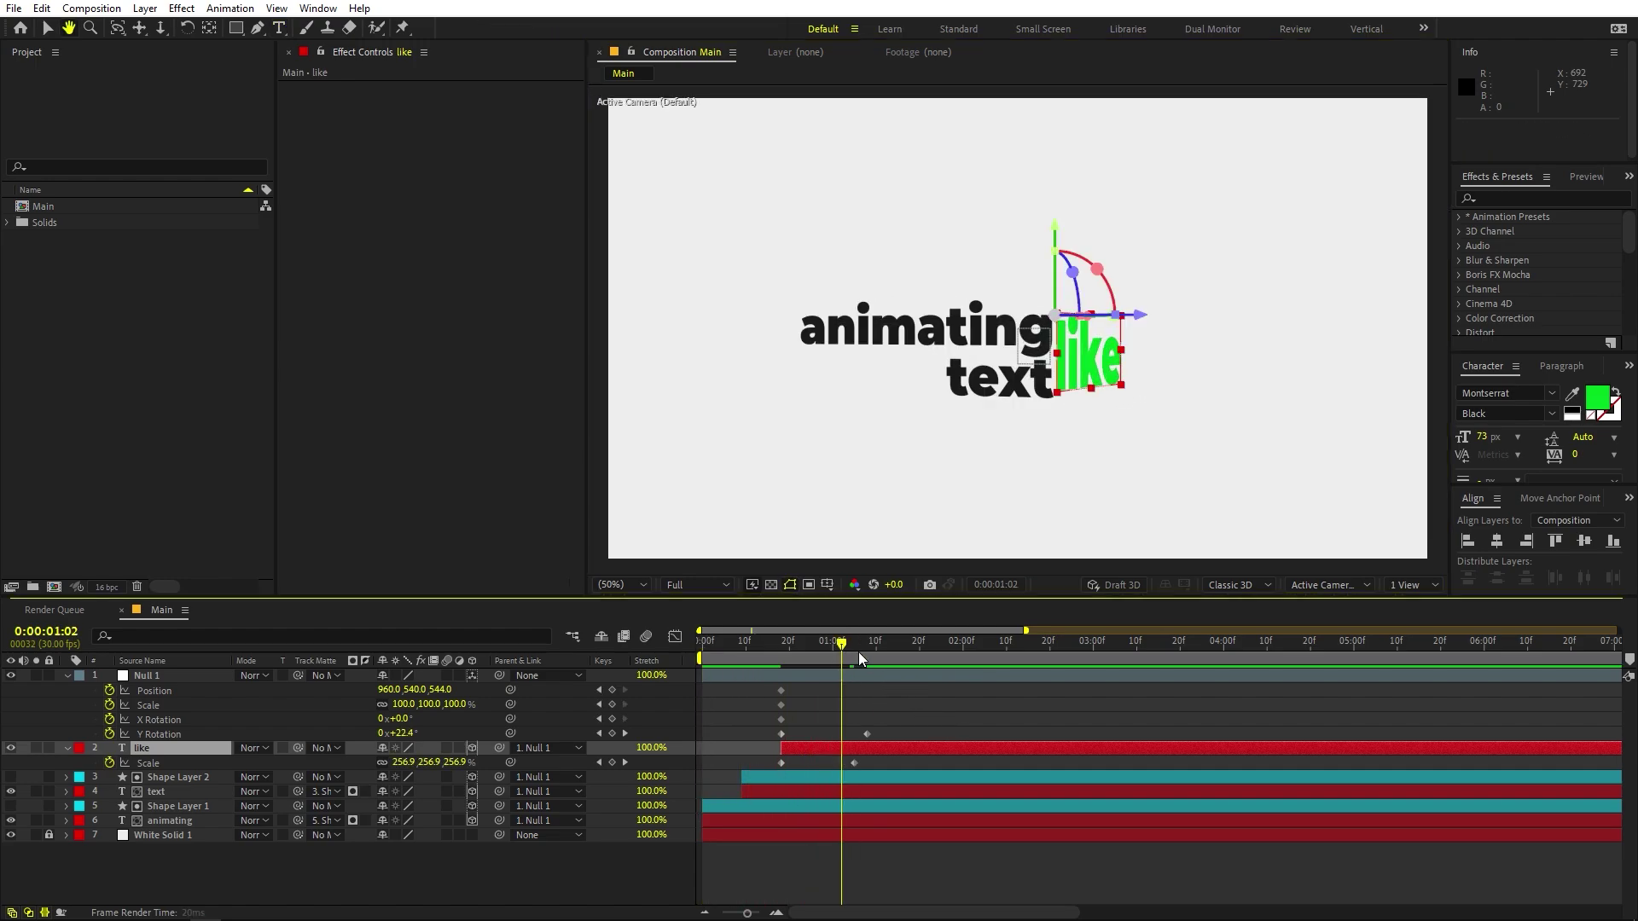
{"action": "left_click_drag", "start_coordinate": [857, 761], "coordinate": [866, 761]}
{"action": "left_click", "coordinate": [884, 718]}
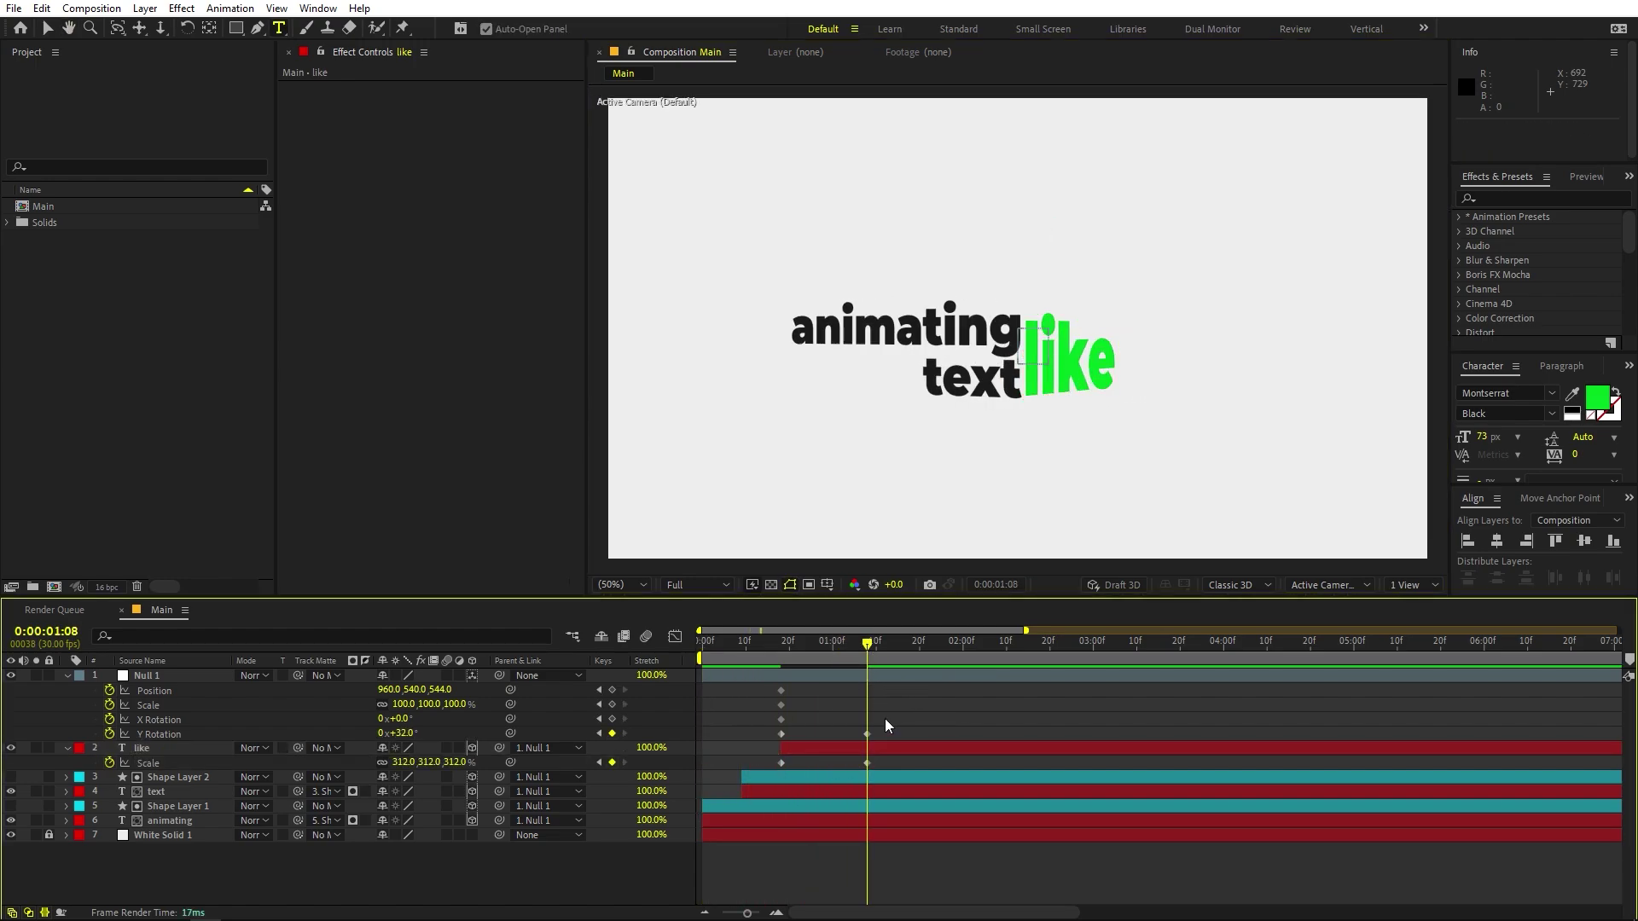
At 0:00:01:08, set Null 1's Y Rotation to 44.9° and Position to 1096, 480, 544, and undo the trial X Rotation tilt.
{"action": "left_click_drag", "start_coordinate": [407, 733], "coordinate": [518, 734]}
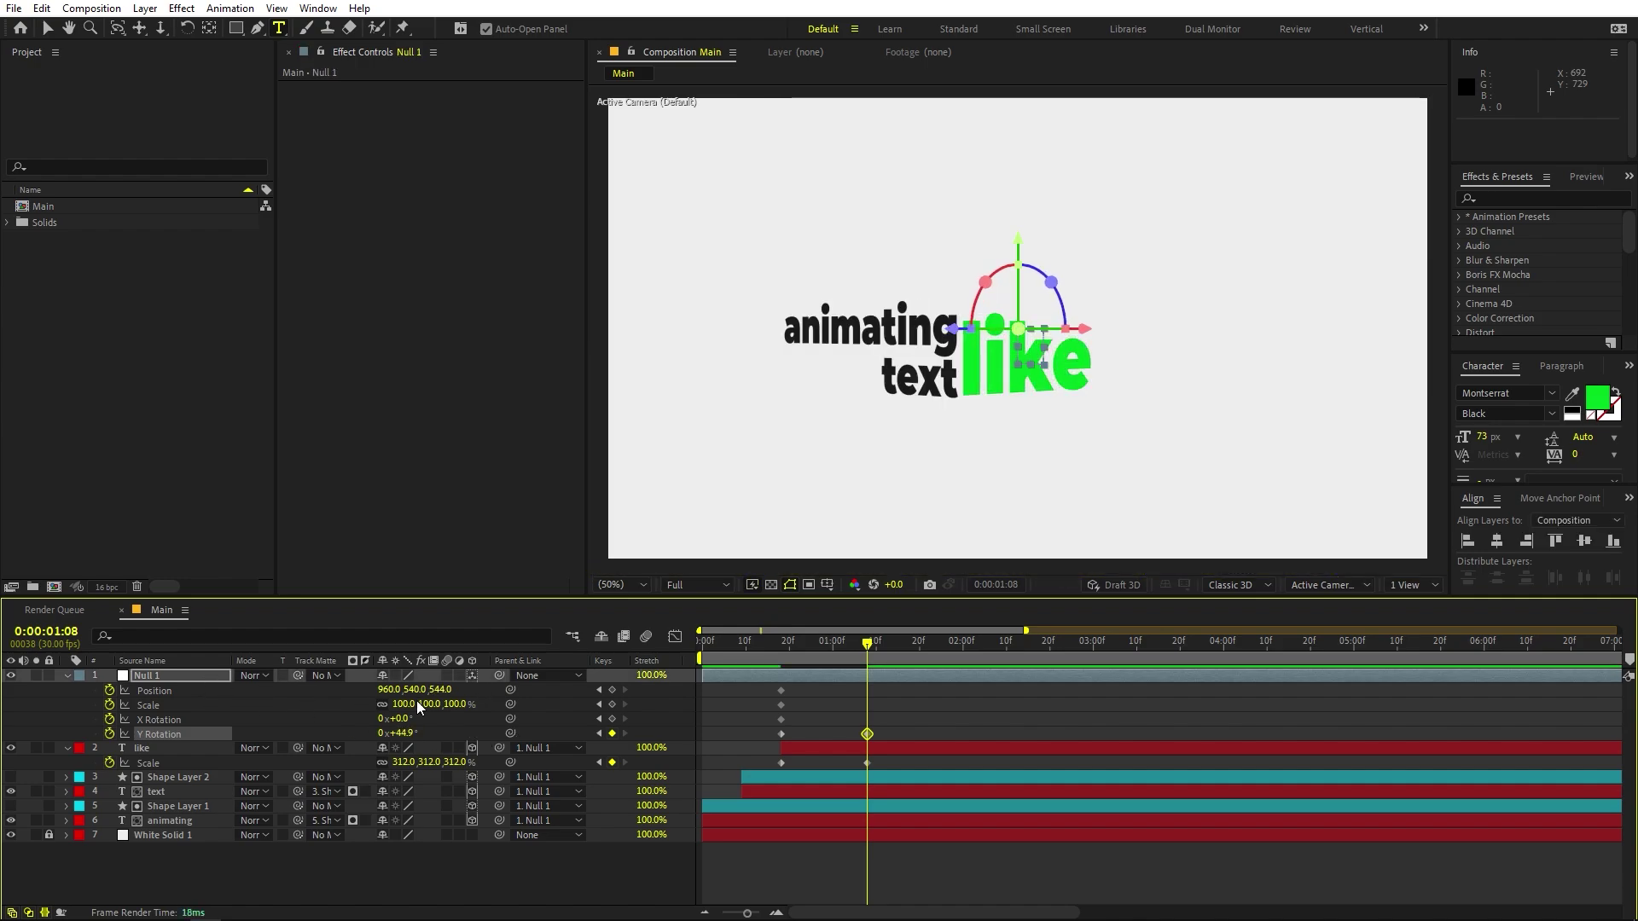
{"action": "left_click_drag", "start_coordinate": [384, 695], "coordinate": [335, 739]}
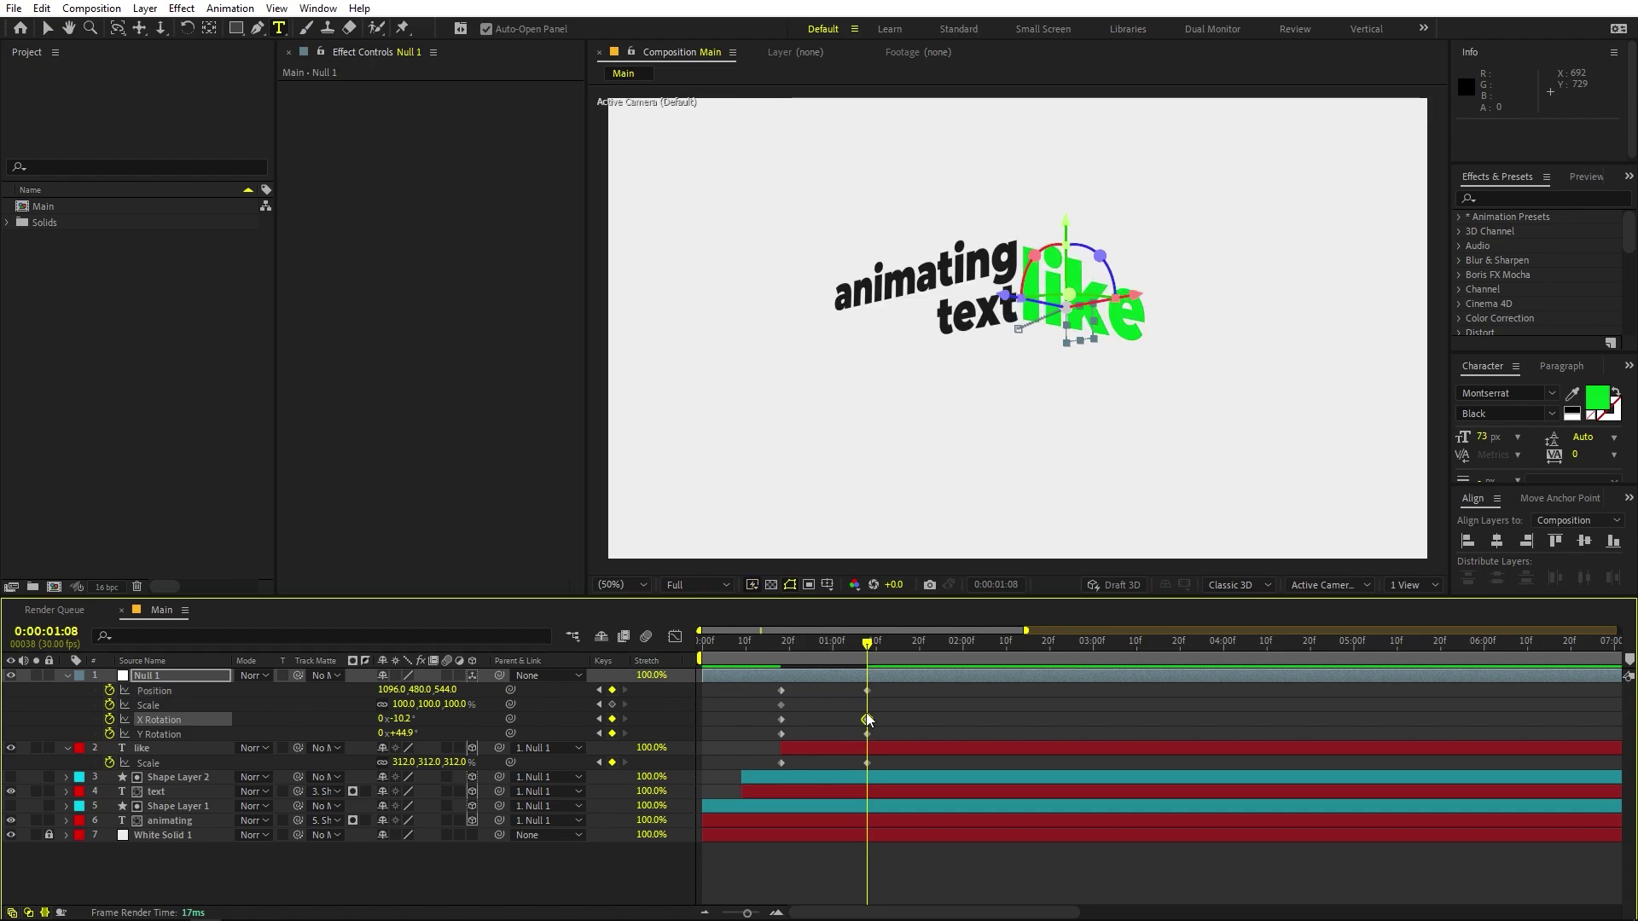
{"action": "key", "text": "ctrl+z"}
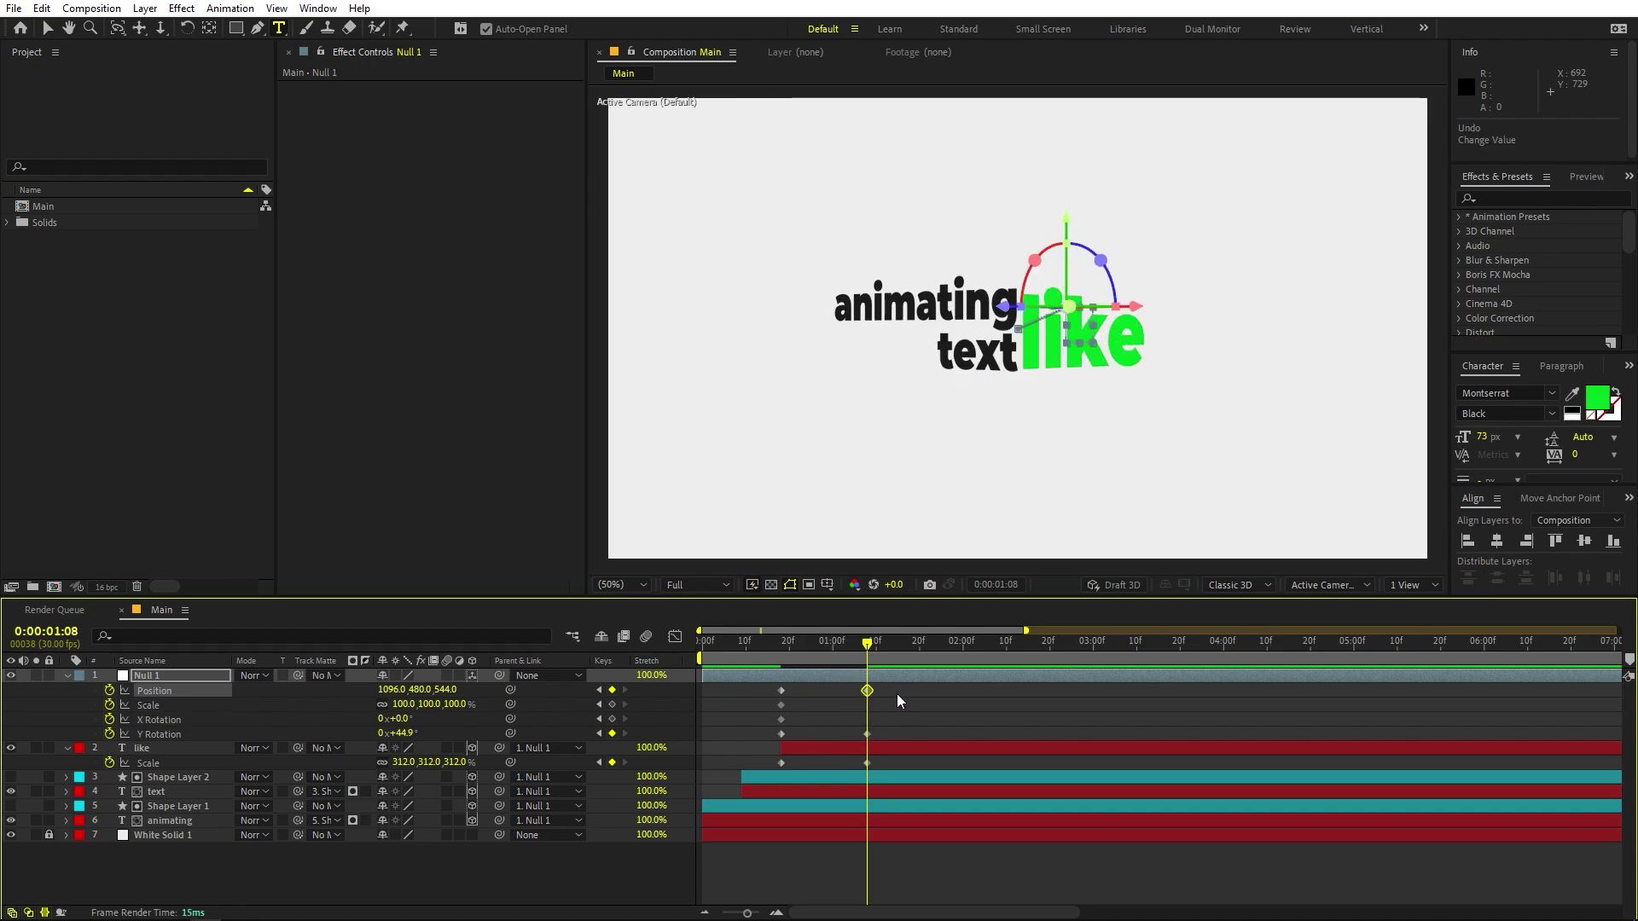
Easy-ease Null 1's transform keyframes, reshape their speed curves to peak early with a long slowdown, and preview the motion.
{"action": "left_click_drag", "start_coordinate": [897, 694], "coordinate": [725, 740]}
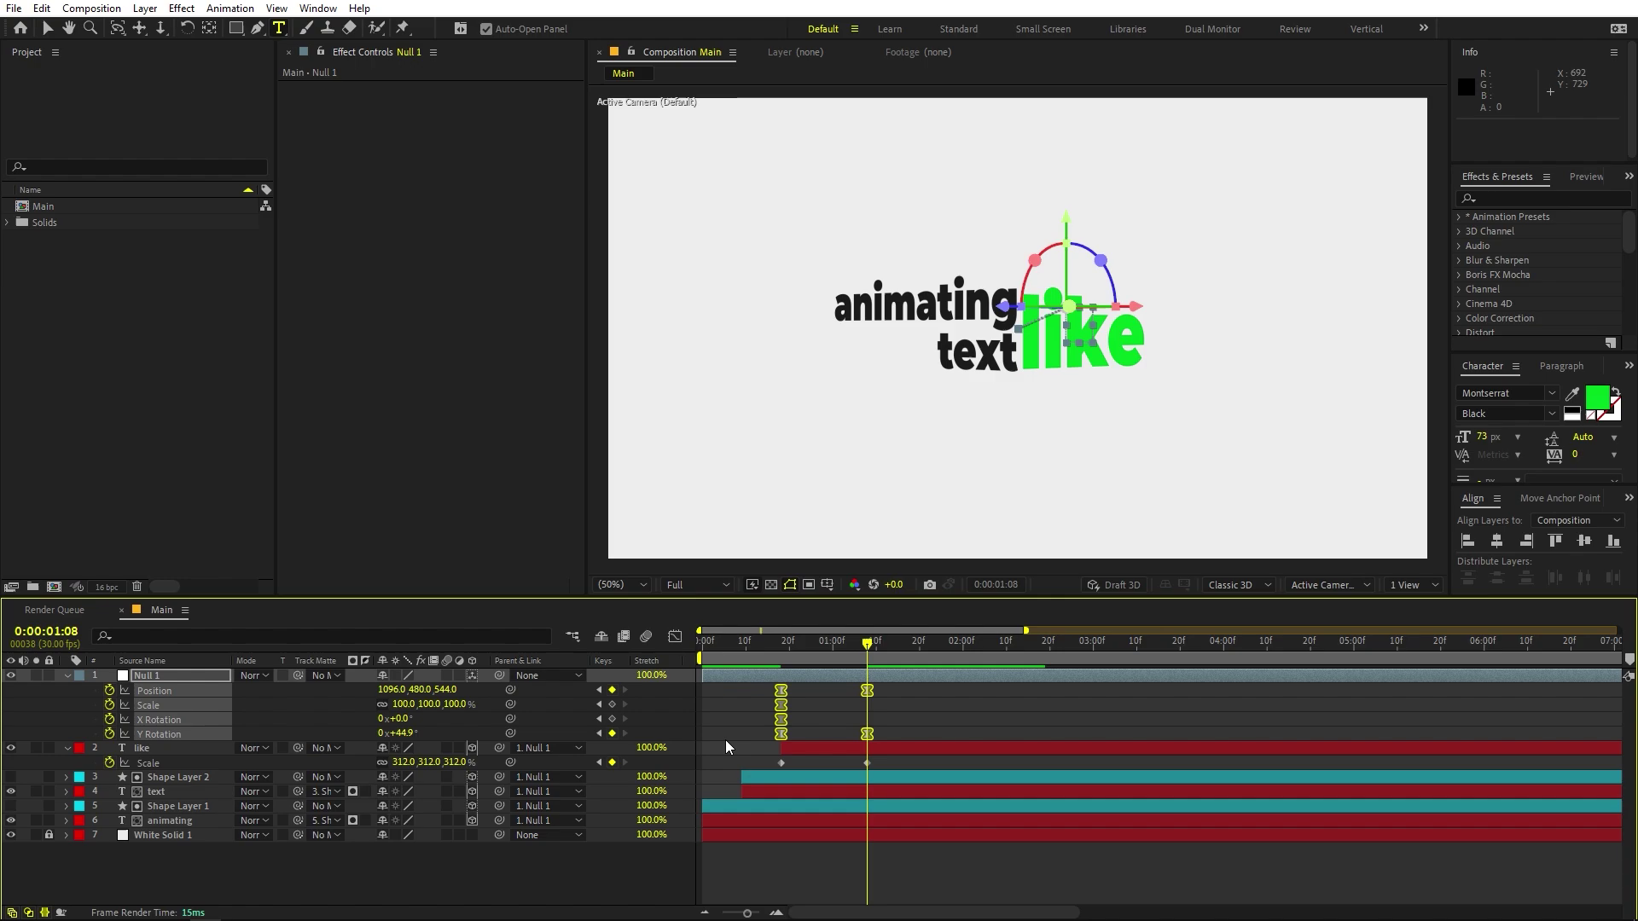
{"action": "left_click", "coordinate": [674, 638]}
{"action": "left_click_drag", "start_coordinate": [962, 829], "coordinate": [721, 872]}
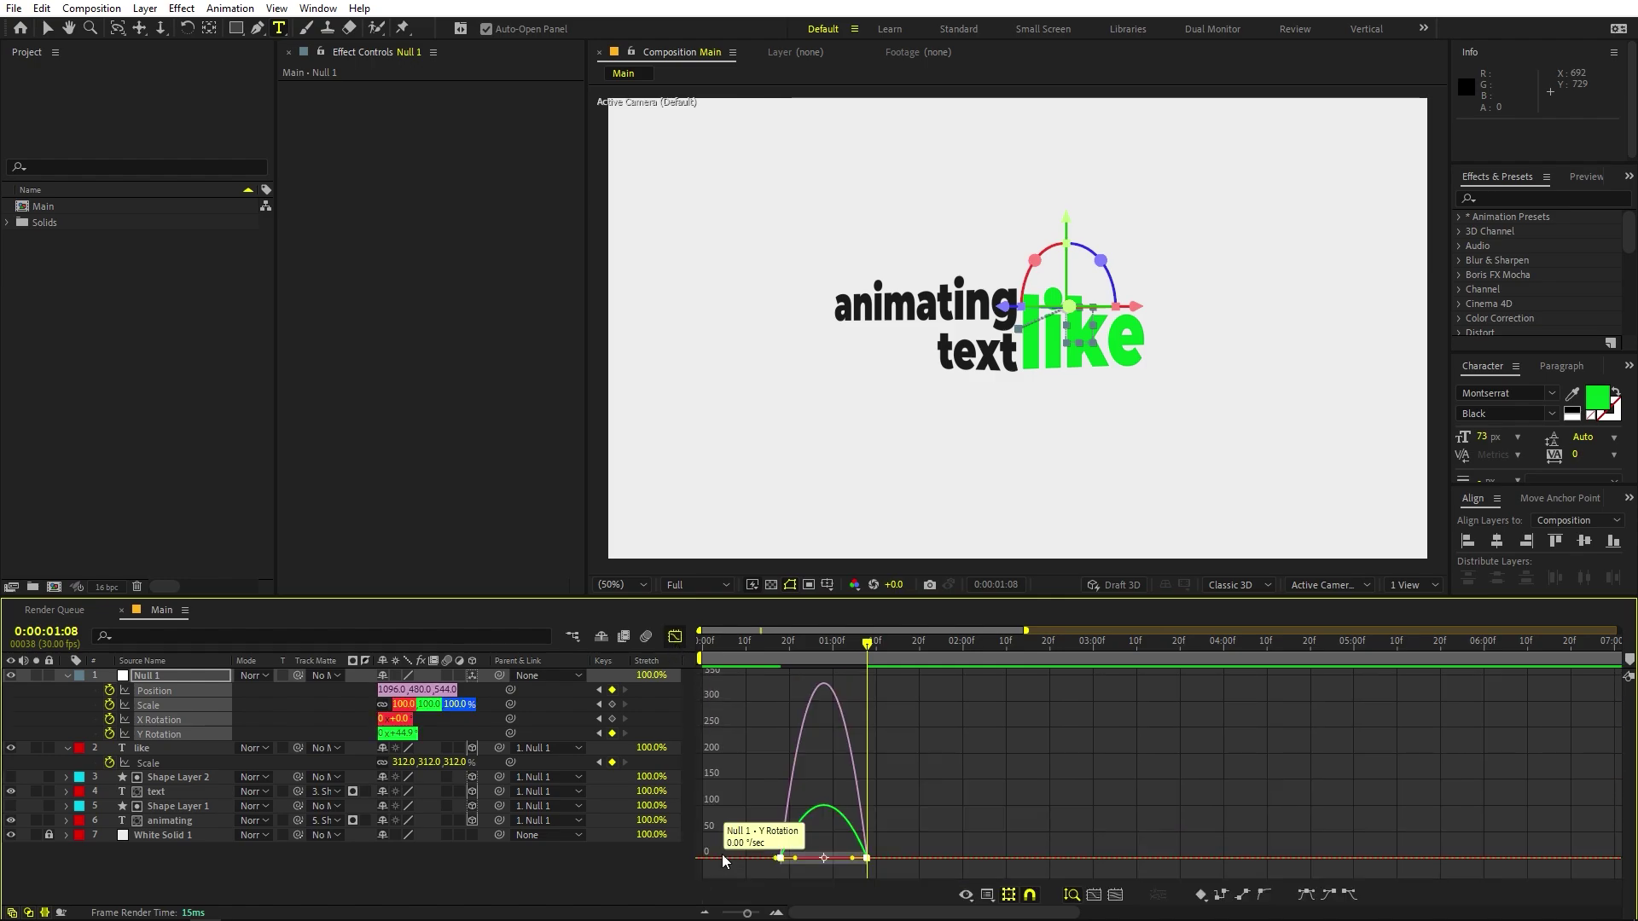
{"action": "key", "text": "equal"}
{"action": "left_click_drag", "start_coordinate": [1146, 844], "coordinate": [955, 800]}
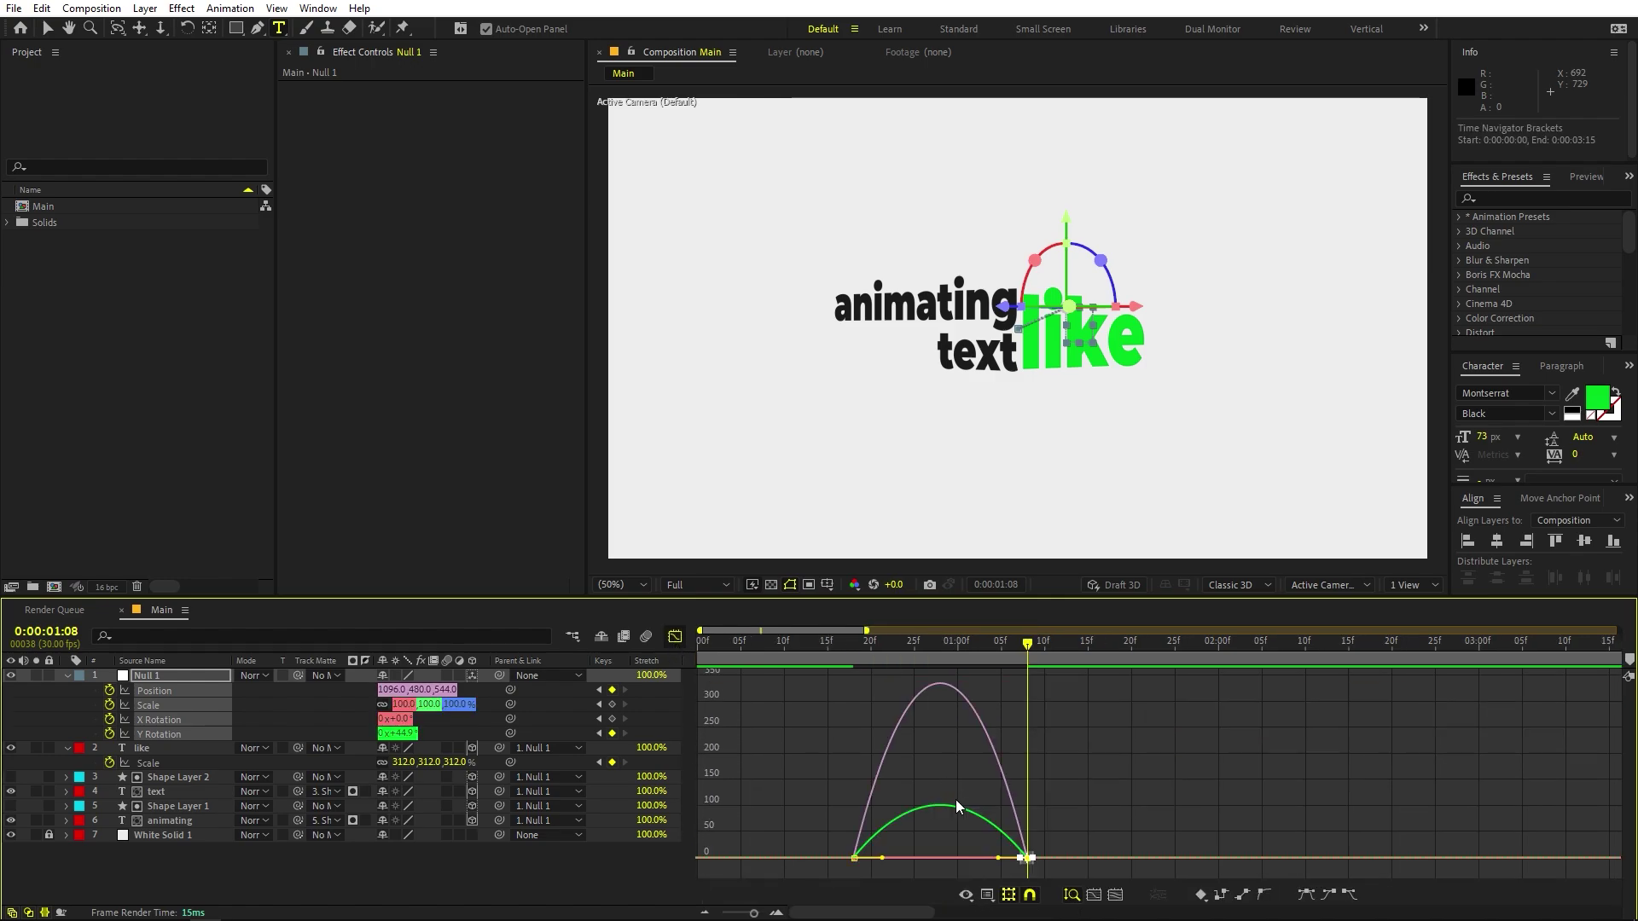
{"action": "scroll", "coordinate": [981, 845], "scroll_direction": "up", "scroll_amount": 2}
{"action": "left_click_drag", "start_coordinate": [995, 859], "coordinate": [934, 863]}
{"action": "left_click_drag", "start_coordinate": [821, 844], "coordinate": [690, 893]}
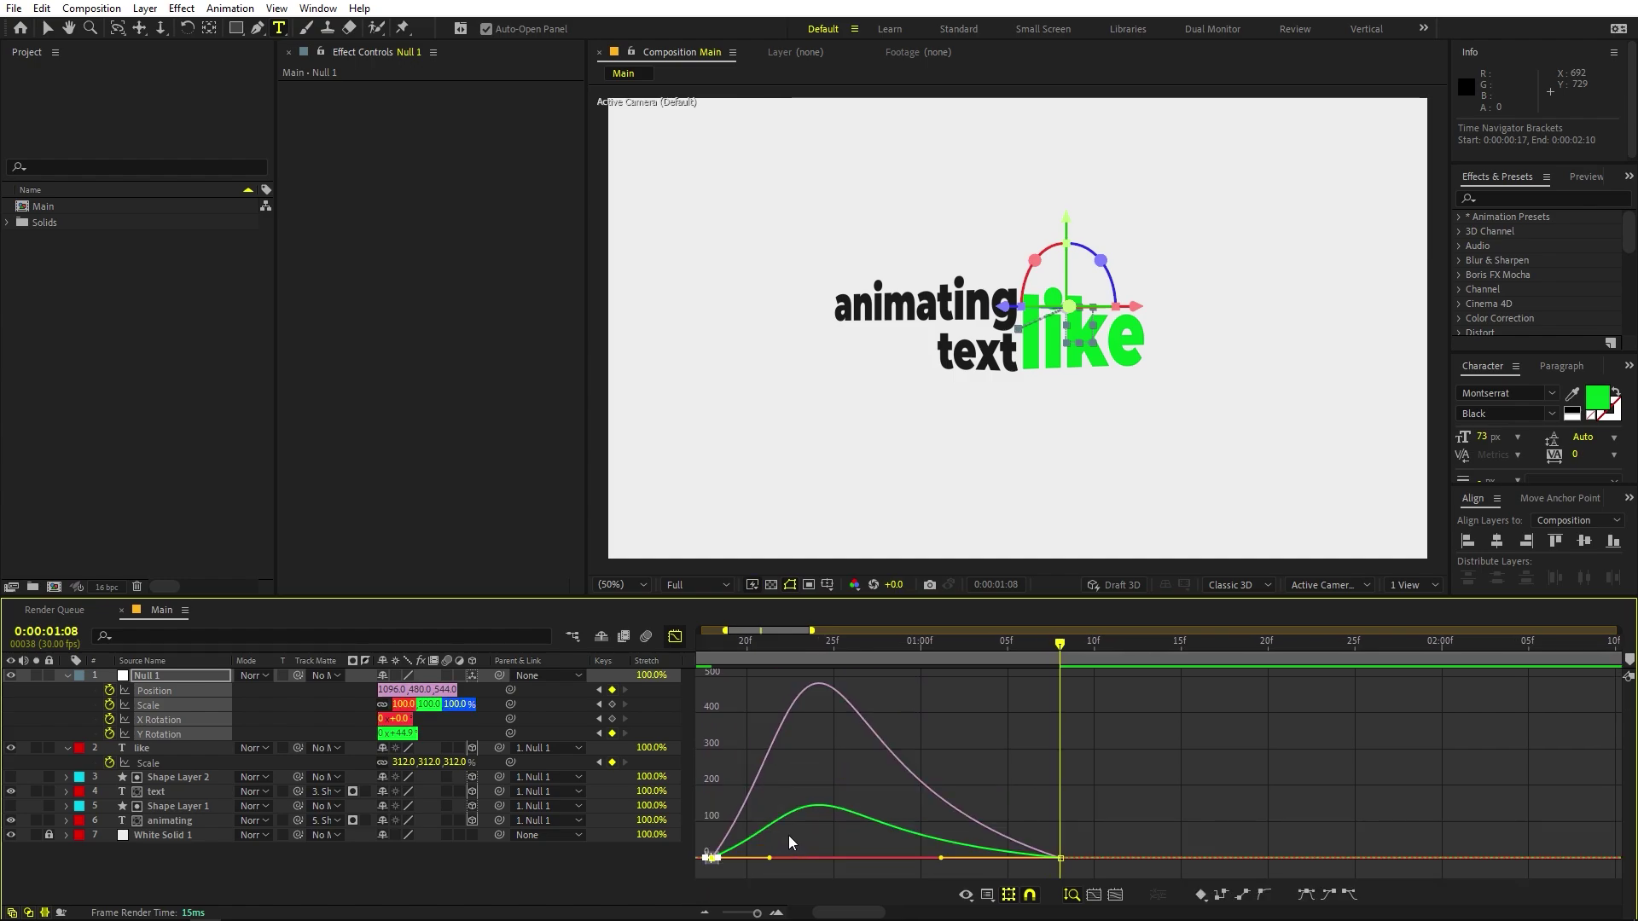
{"action": "left_click_drag", "start_coordinate": [773, 859], "coordinate": [812, 858]}
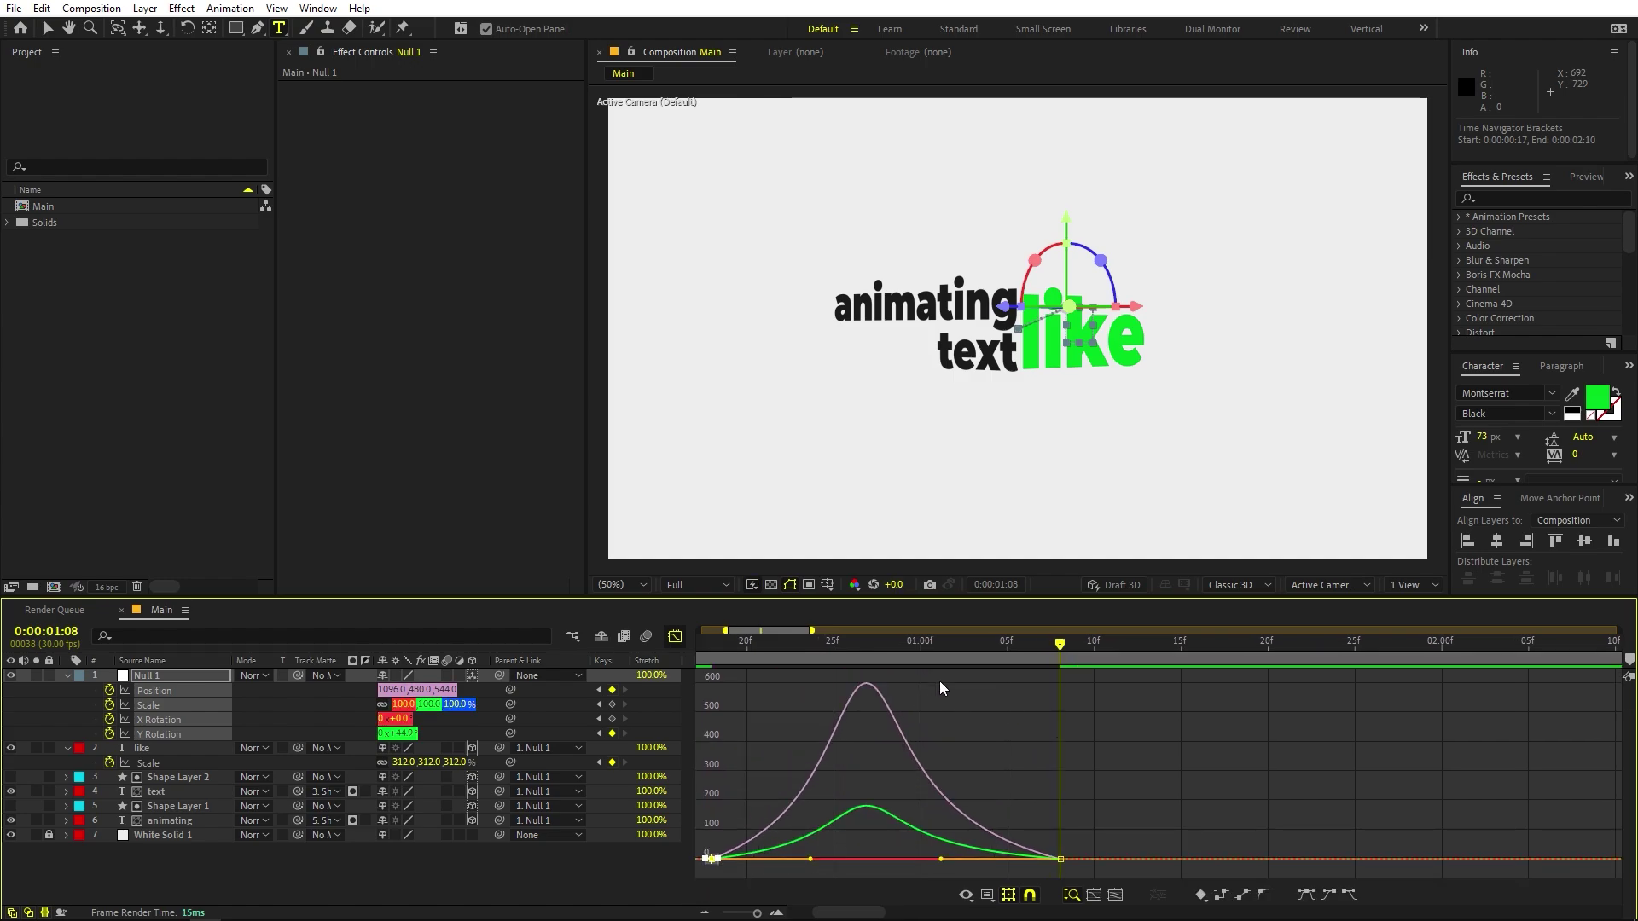
{"action": "left_click_drag", "start_coordinate": [921, 645], "coordinate": [764, 683]}
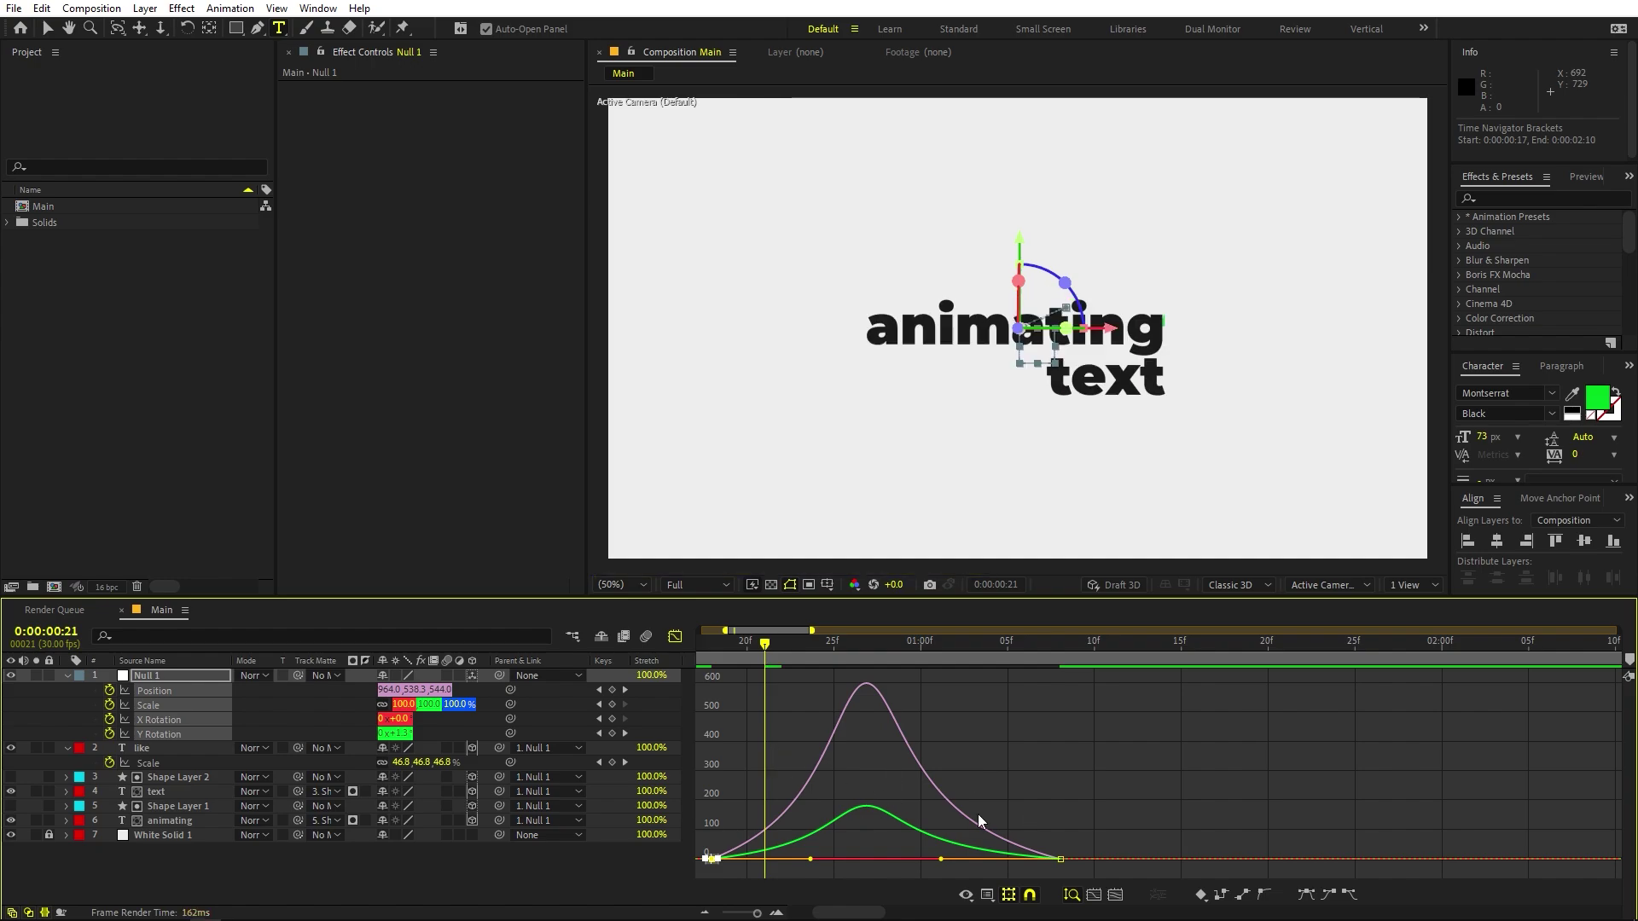
{"action": "left_click", "coordinate": [673, 636]}
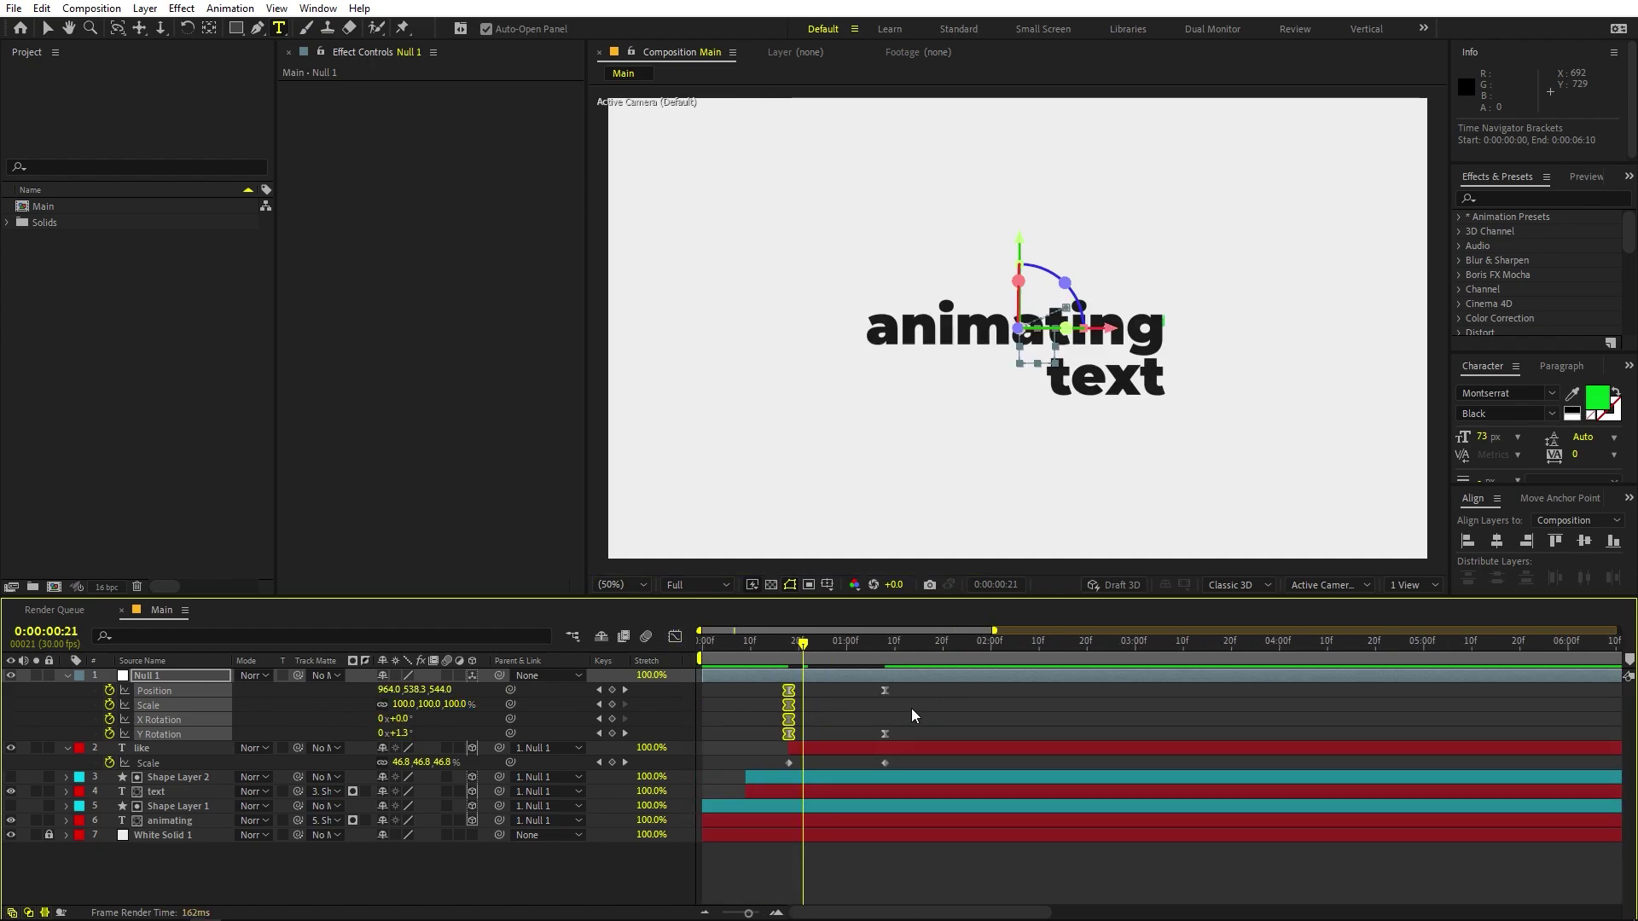
{"action": "key", "text": "space"}
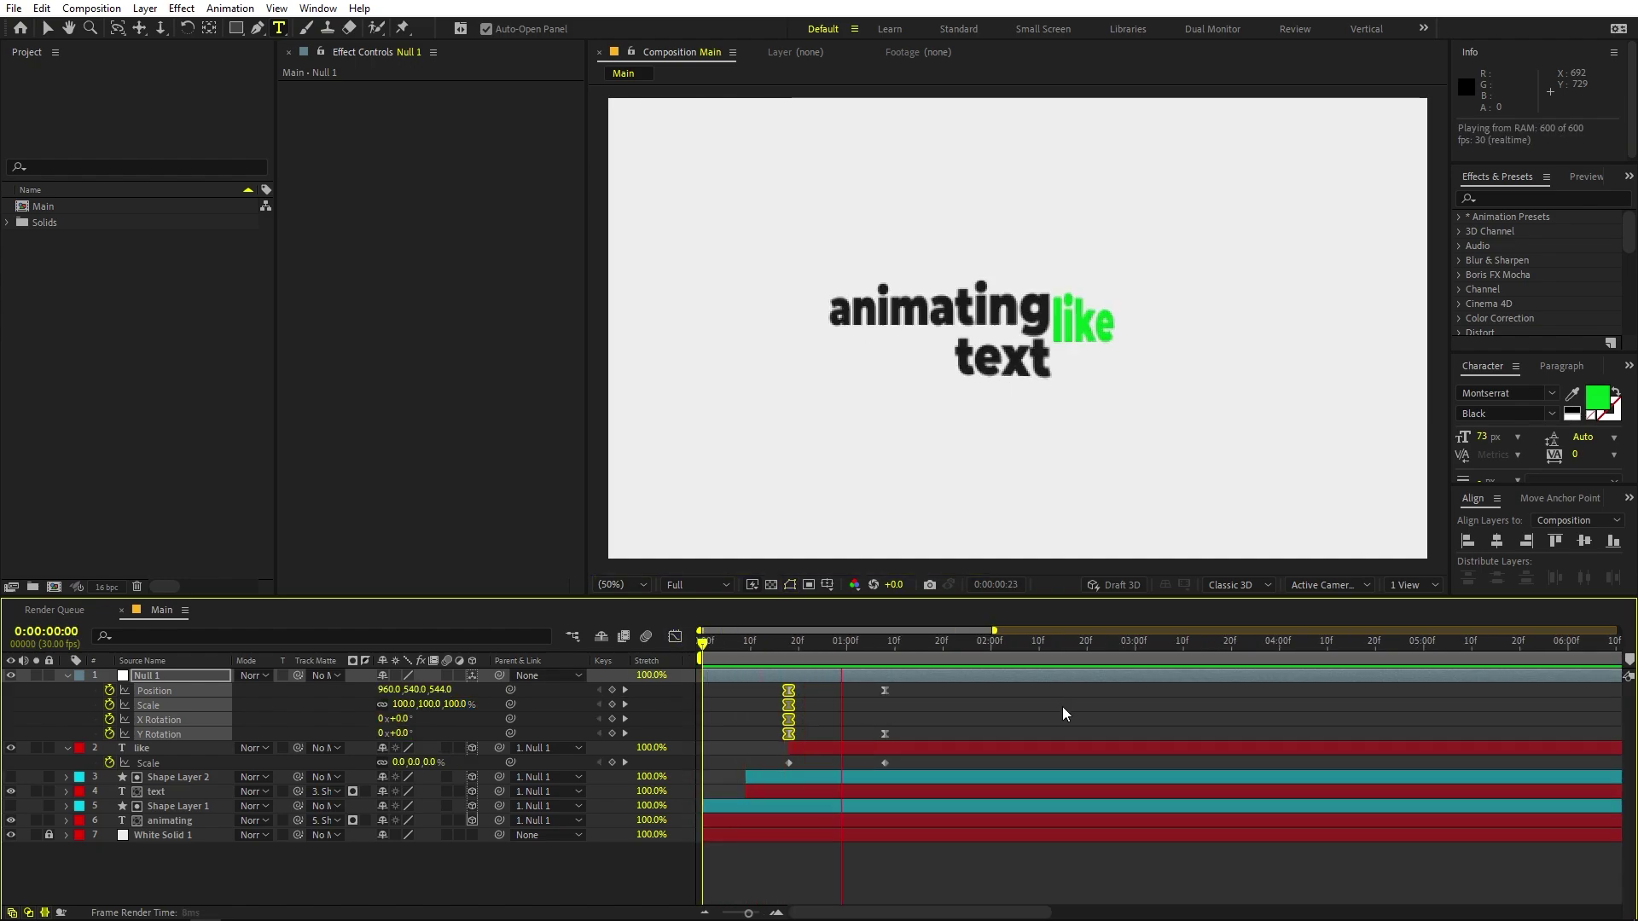
{"action": "key", "text": "space"}
Easy-ease the "like" layer's Scale keyframes and reshape the speed curve into a sharp early peak with a long slowdown.
{"action": "left_click_drag", "start_coordinate": [842, 648], "coordinate": [886, 656]}
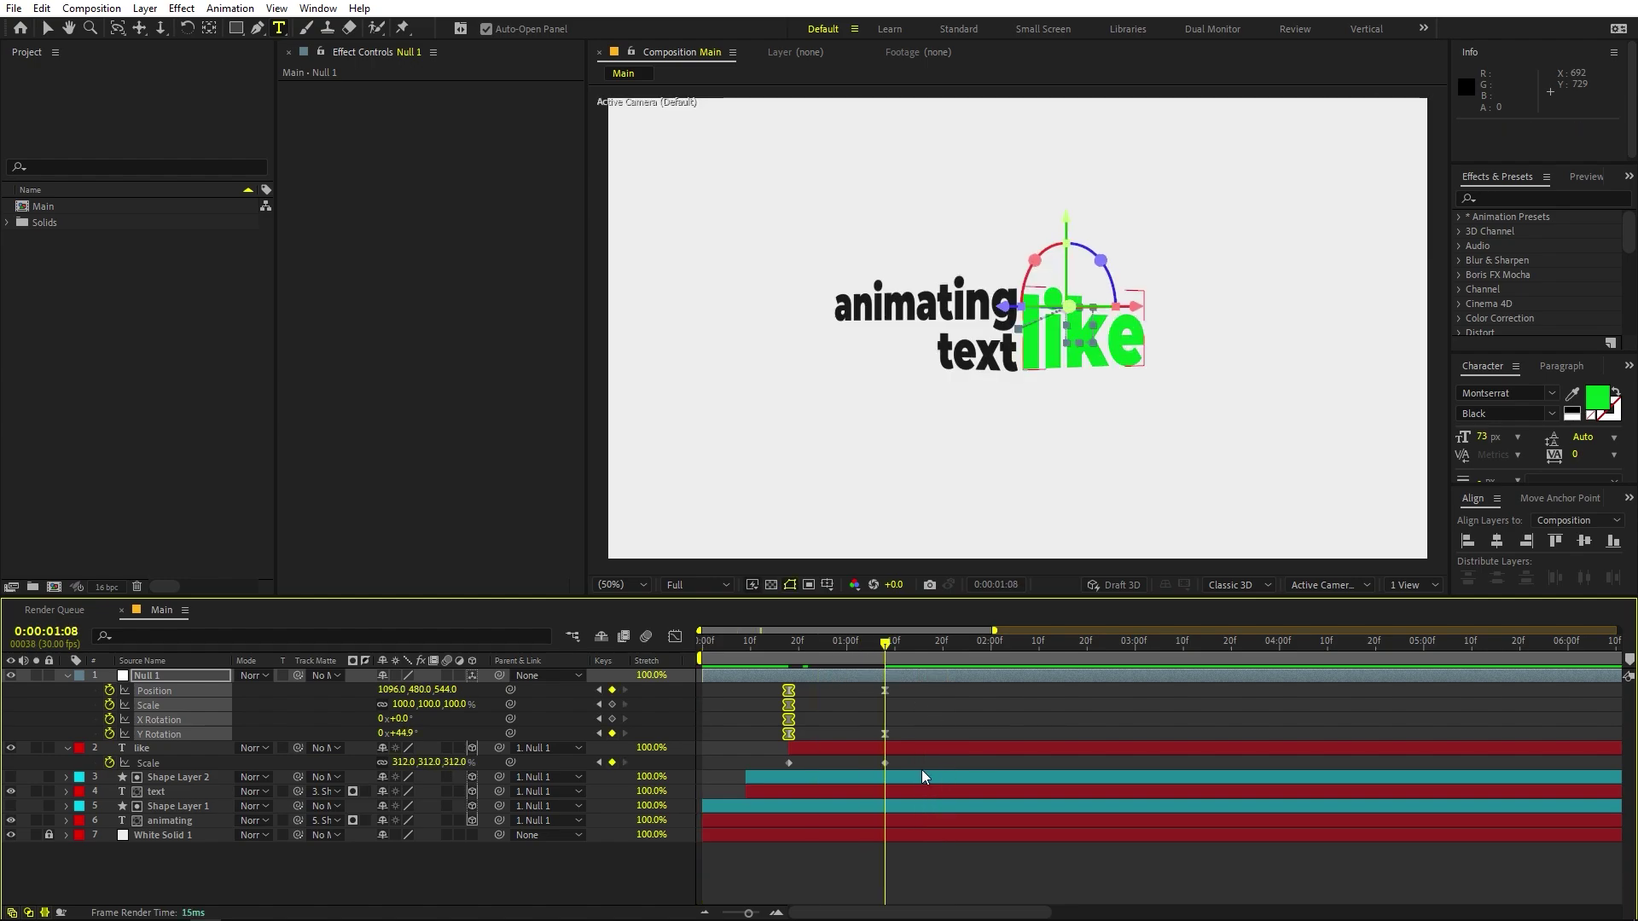
{"action": "left_click_drag", "start_coordinate": [919, 768], "coordinate": [748, 761]}
{"action": "key", "text": "F9"}
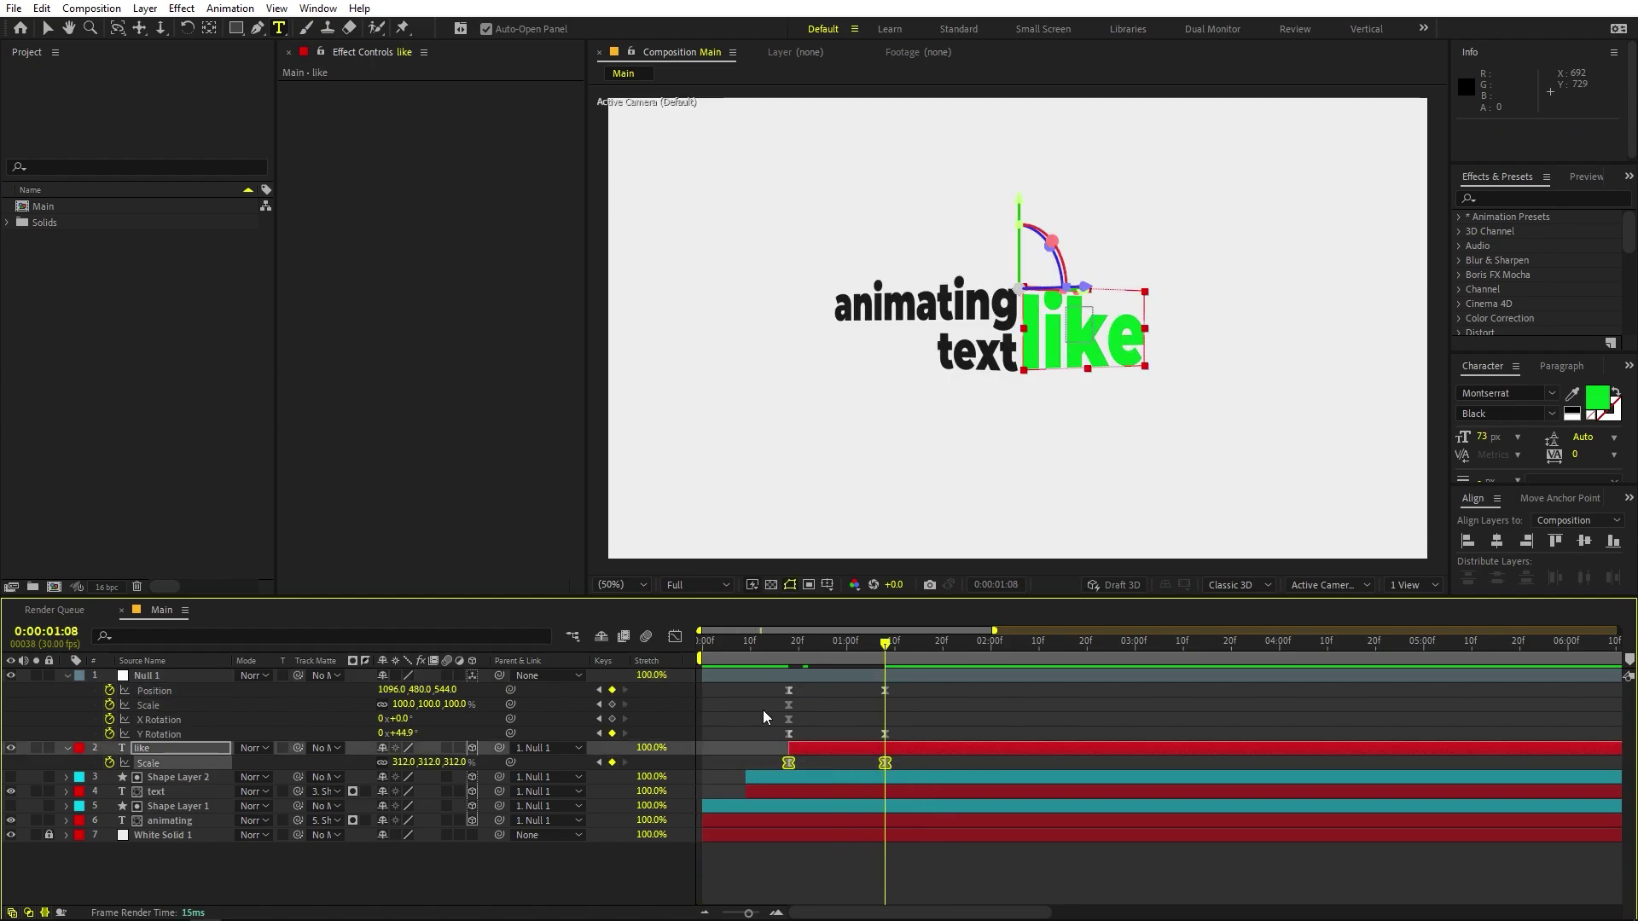
{"action": "left_click", "coordinate": [674, 638]}
{"action": "left_click_drag", "start_coordinate": [1042, 783], "coordinate": [786, 863]}
{"action": "key", "text": "space"}
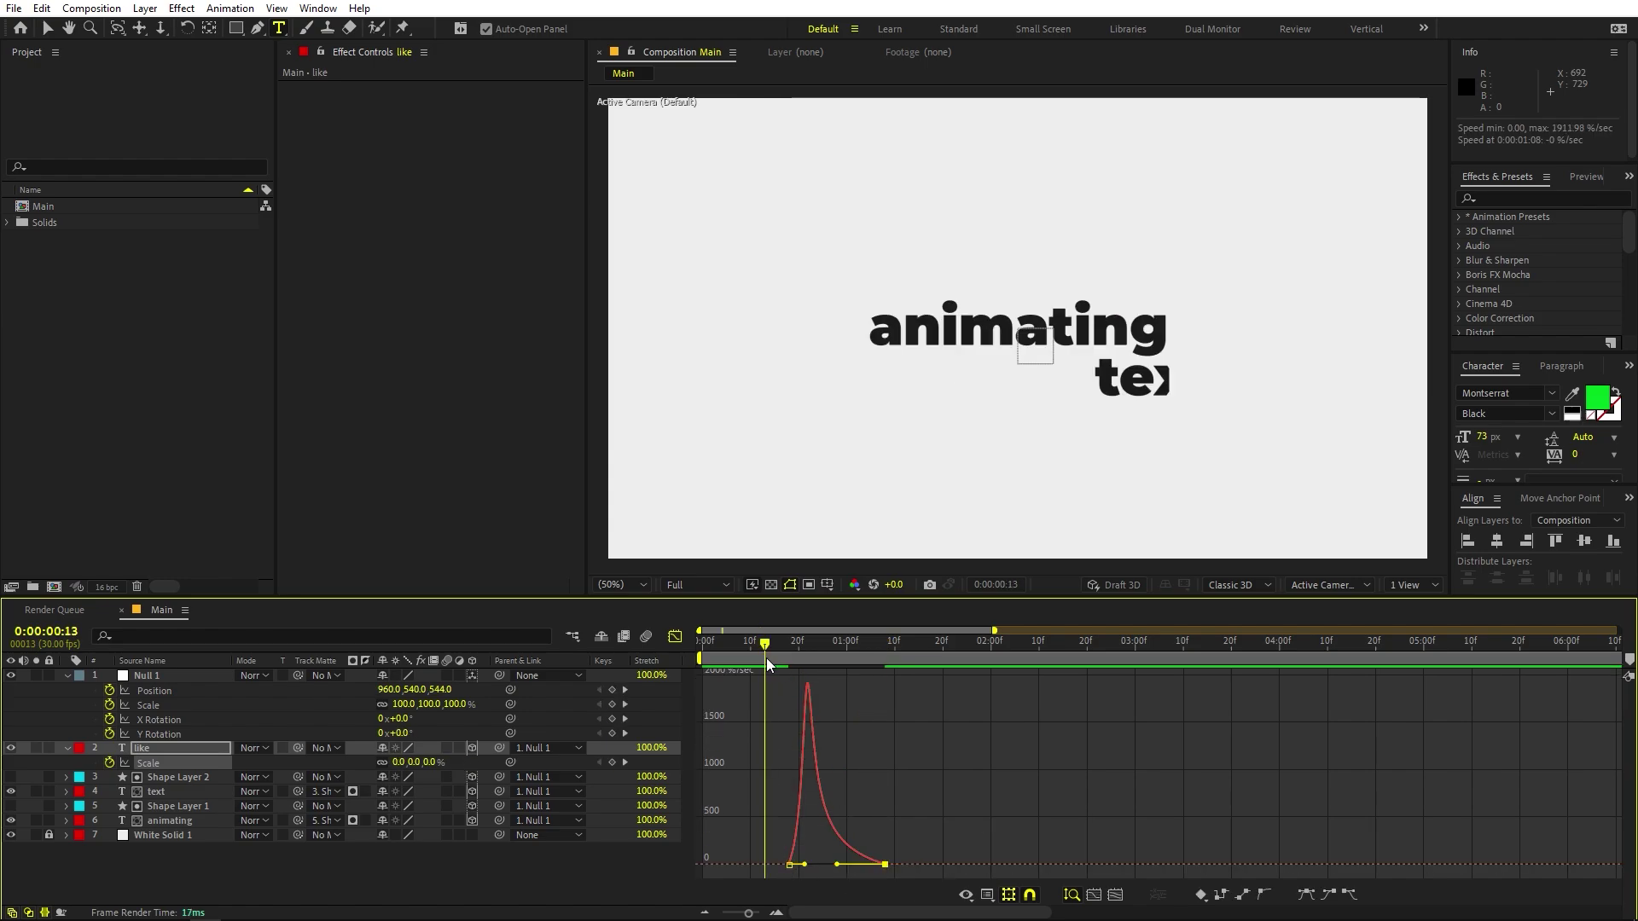
{"action": "left_click", "coordinate": [675, 637]}
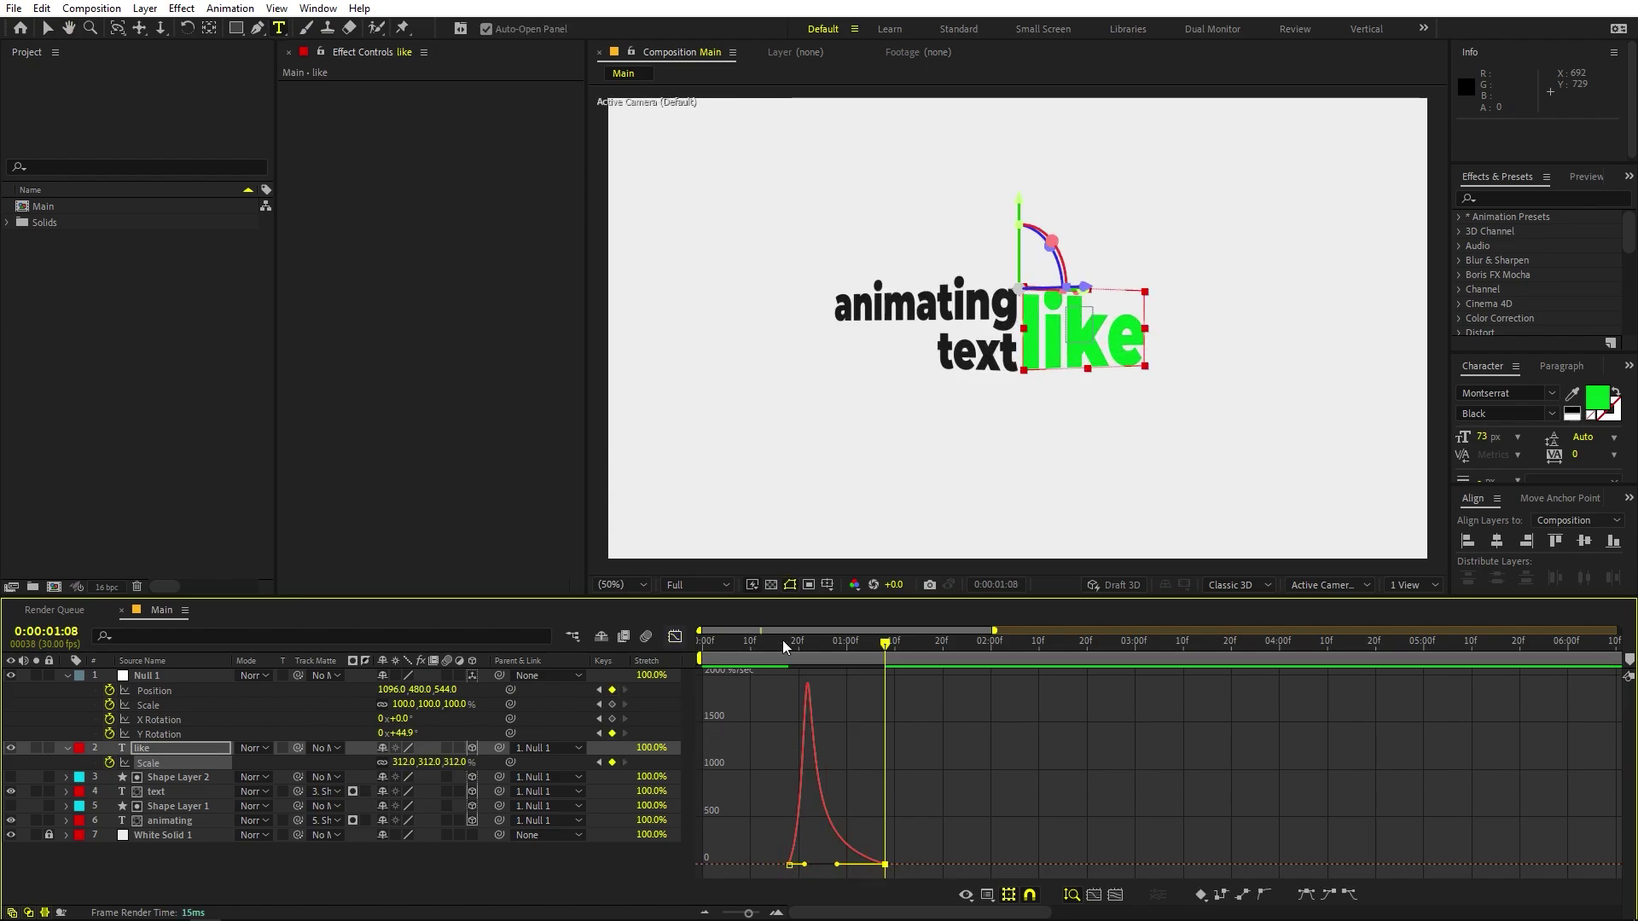
Move the end keyframes of Null 1's Position and Y Rotation and the "like" Scale to 0:00:00:29, and preview.
{"action": "left_click_drag", "start_coordinate": [883, 645], "coordinate": [788, 654]}
{"action": "left_click_drag", "start_coordinate": [907, 684], "coordinate": [841, 762]}
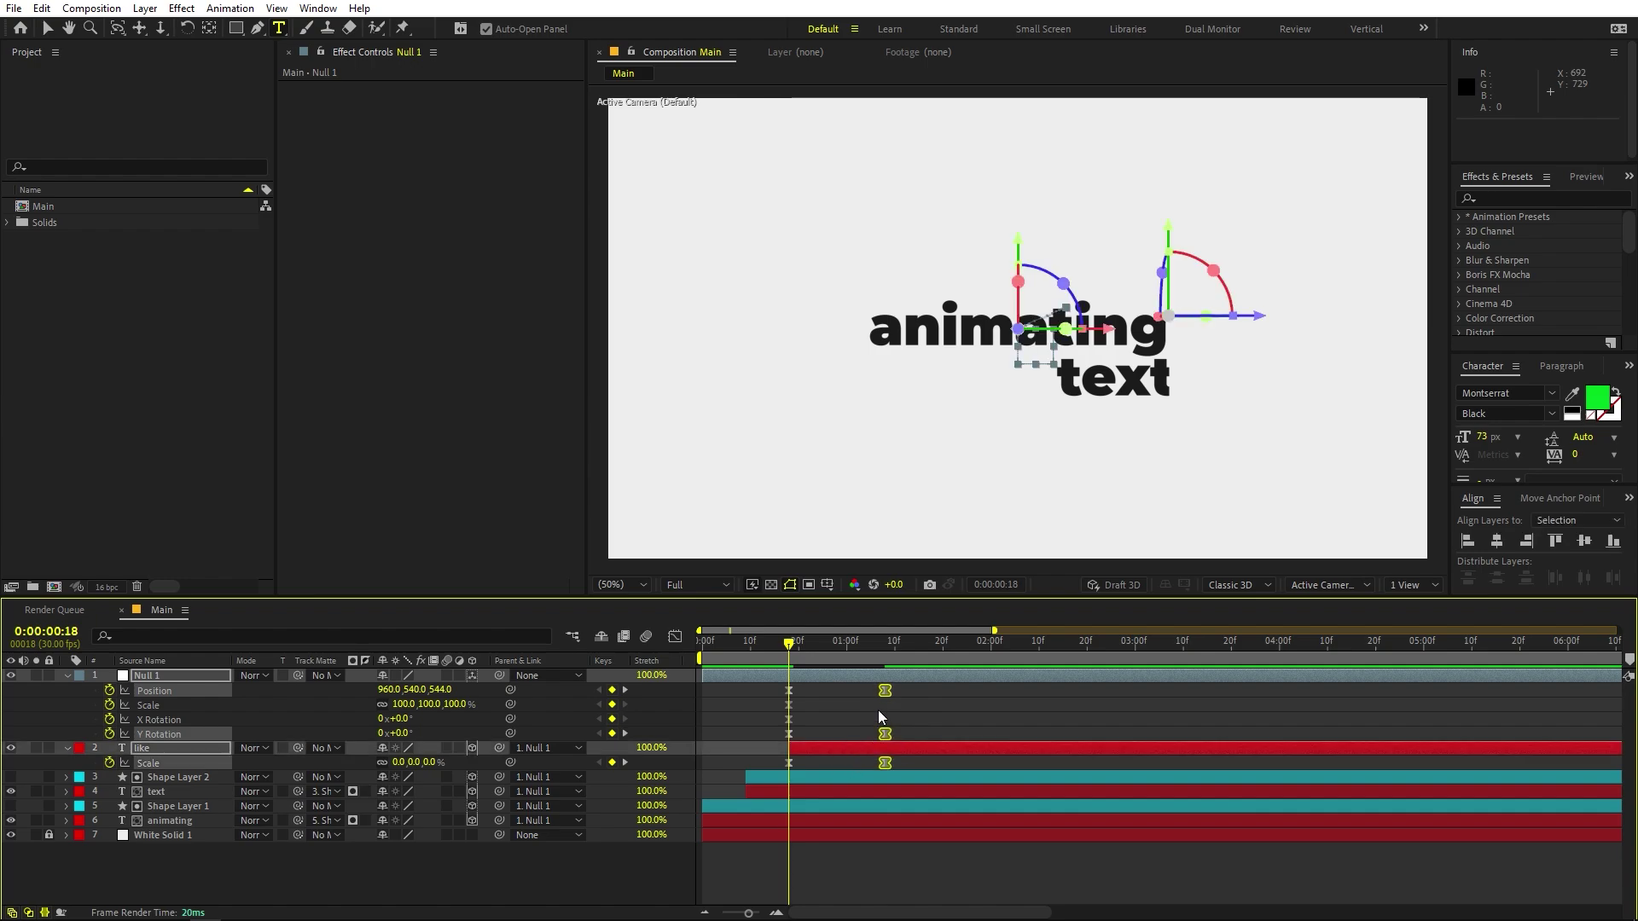
{"action": "left_click_drag", "start_coordinate": [887, 695], "coordinate": [843, 693]}
{"action": "key", "text": "space"}
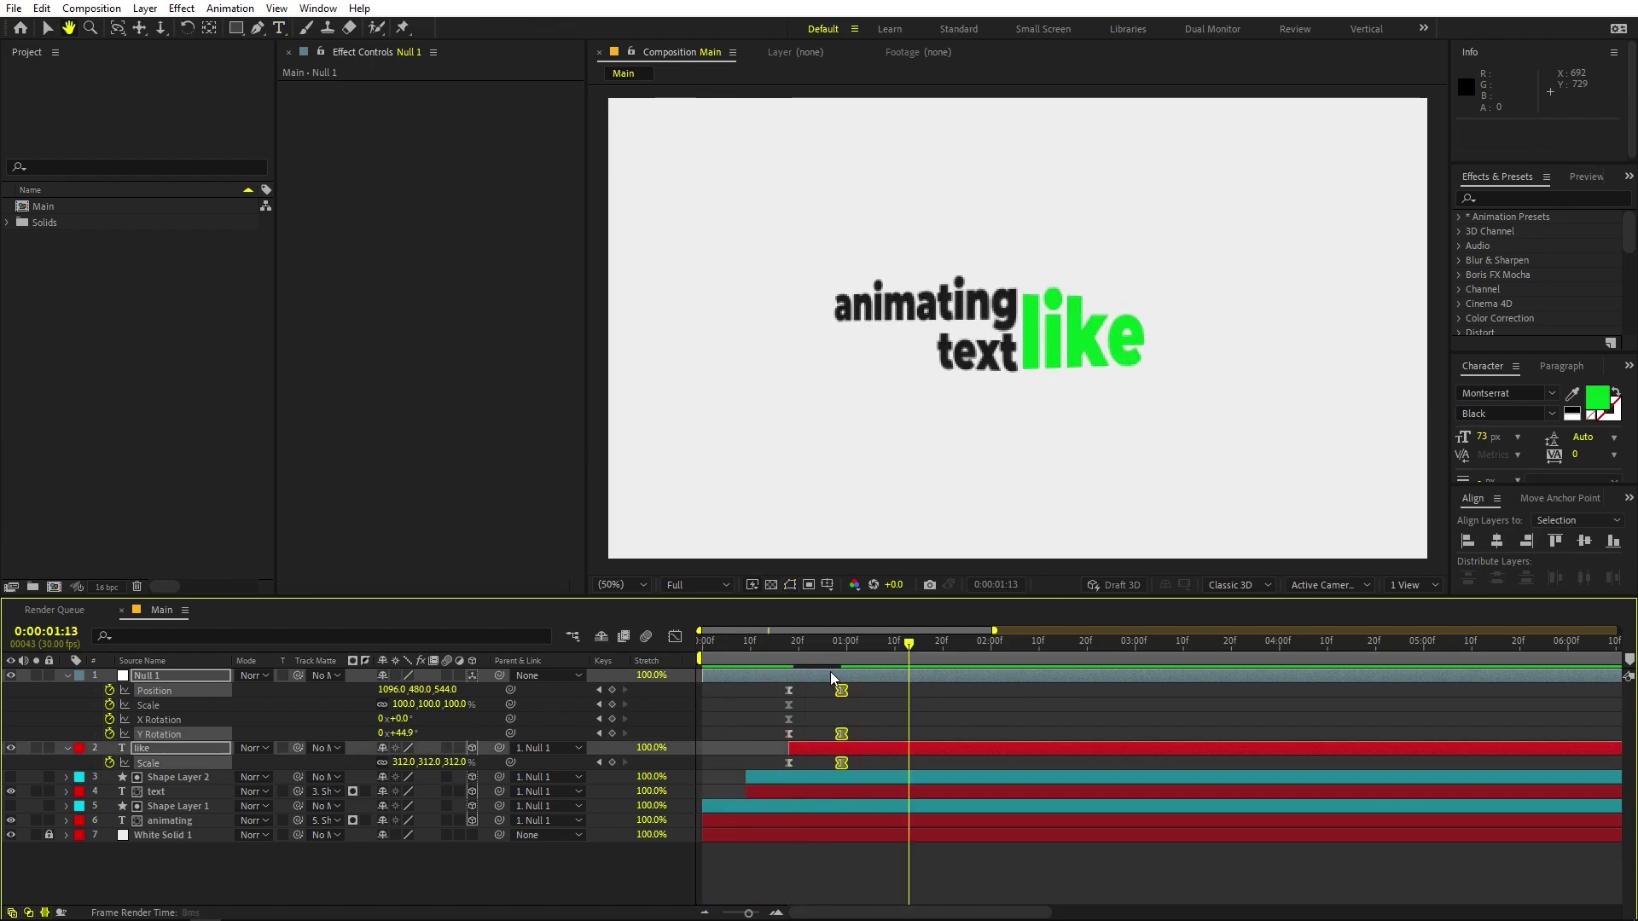
Set Null 1's Y Rotation to 51.7° at the end keyframe, 0:00:00:29.
{"action": "left_click", "coordinate": [841, 651]}
{"action": "key", "text": "ctrl+t"}
{"action": "left_click", "coordinate": [914, 735]}
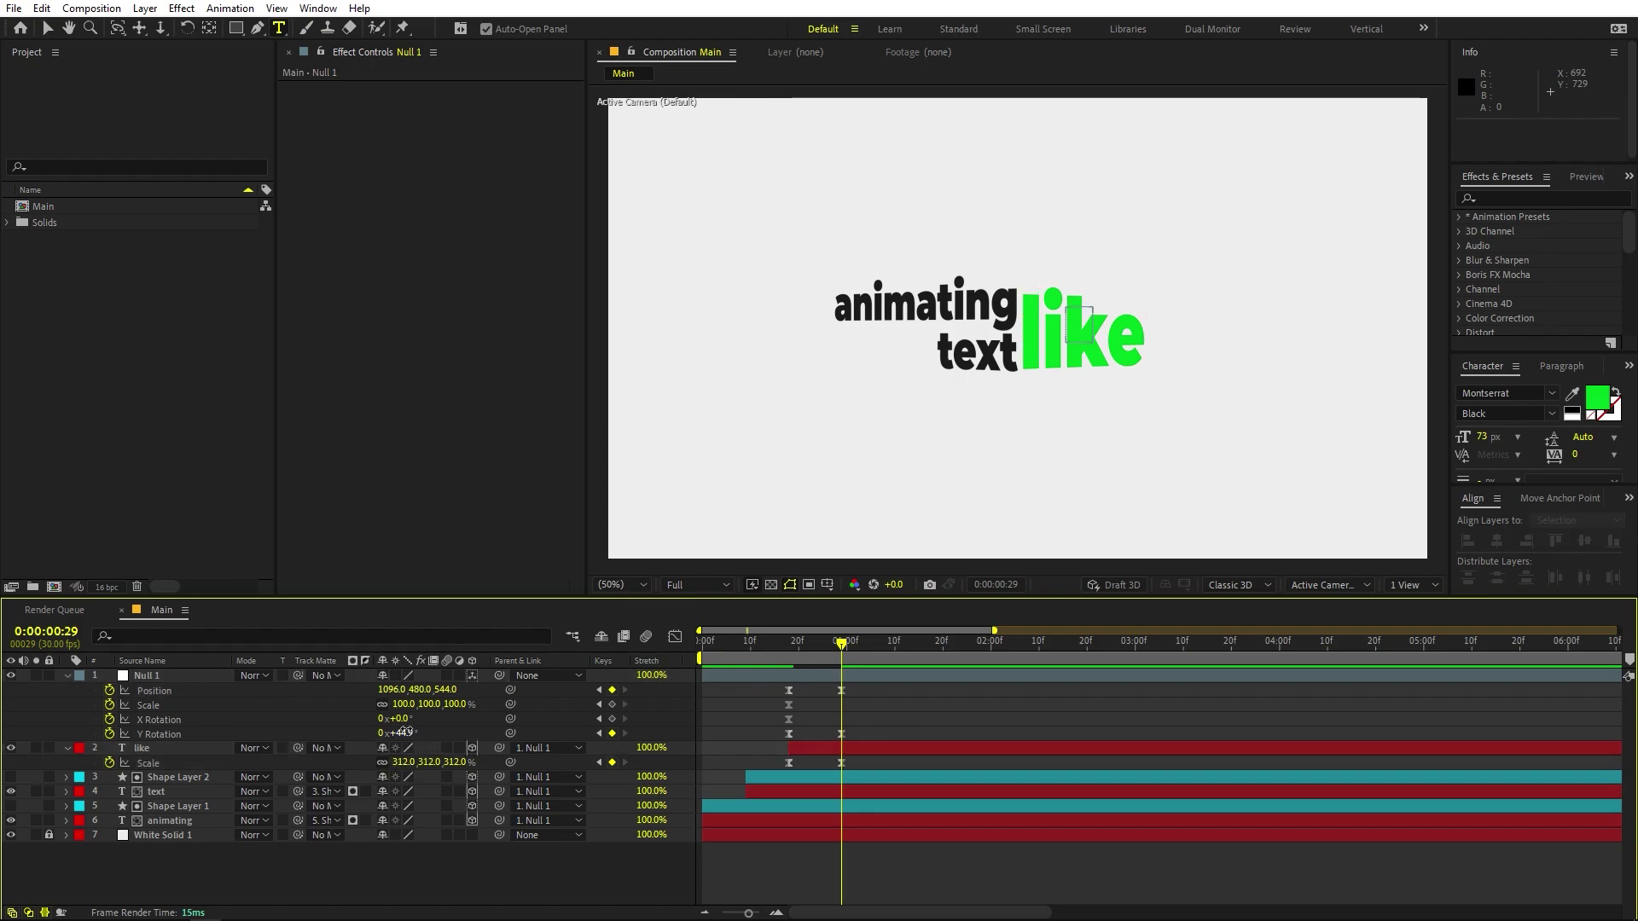
{"action": "left_click_drag", "start_coordinate": [405, 732], "coordinate": [471, 737]}
{"action": "left_click", "coordinate": [1079, 718]}
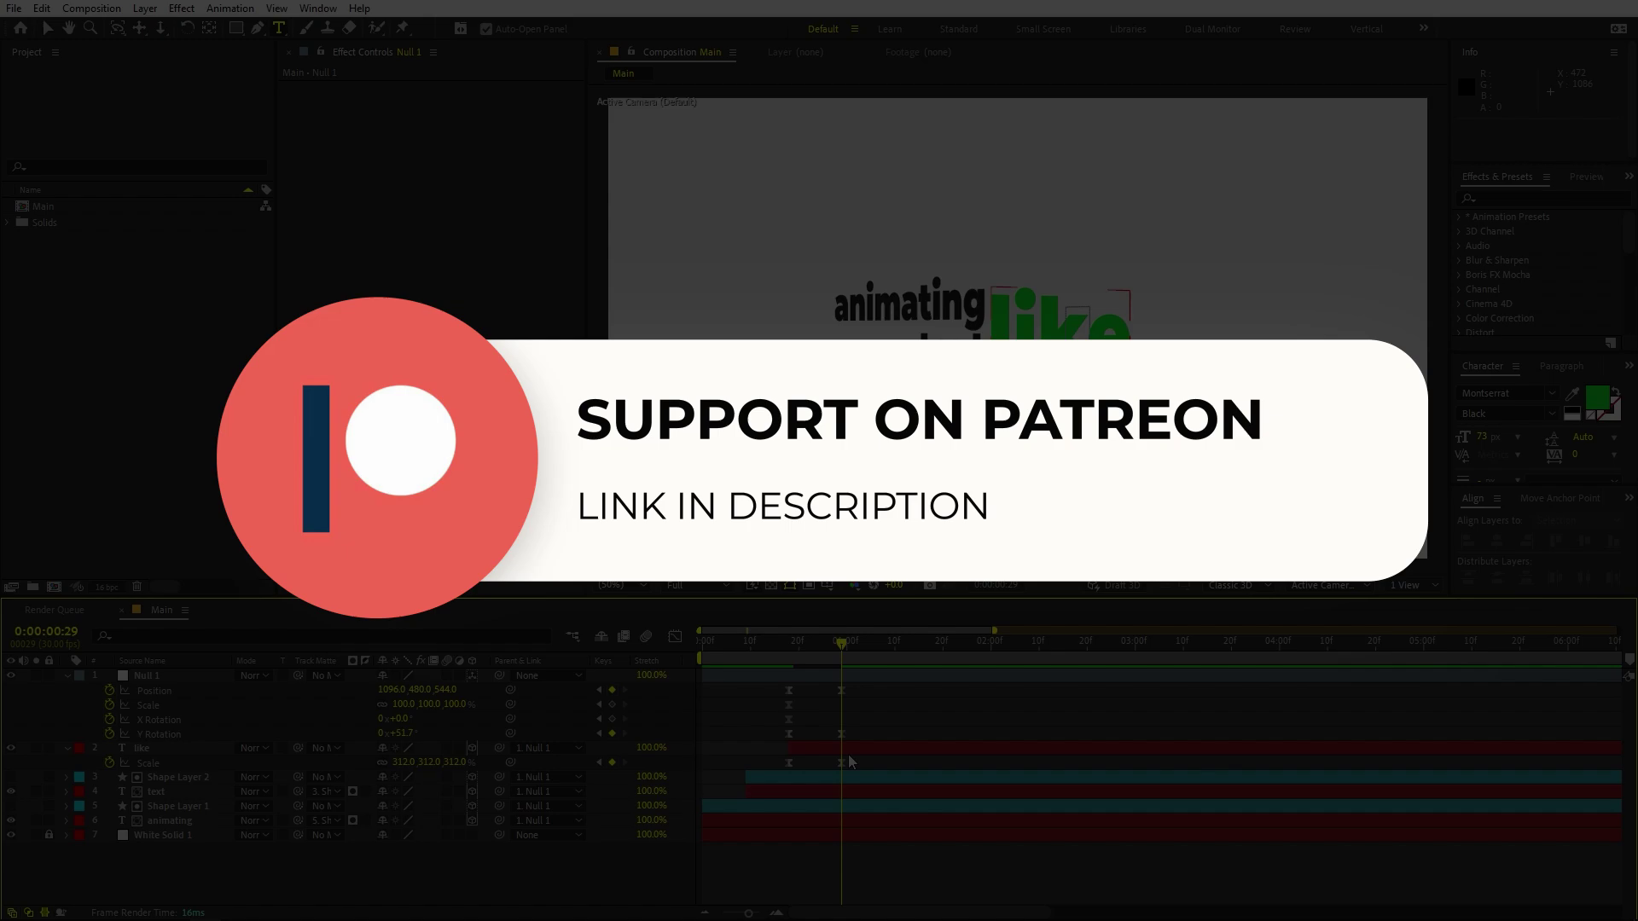
Duplicate the "like" layer and replace the copy's text with "this".
{"action": "key", "text": "v"}
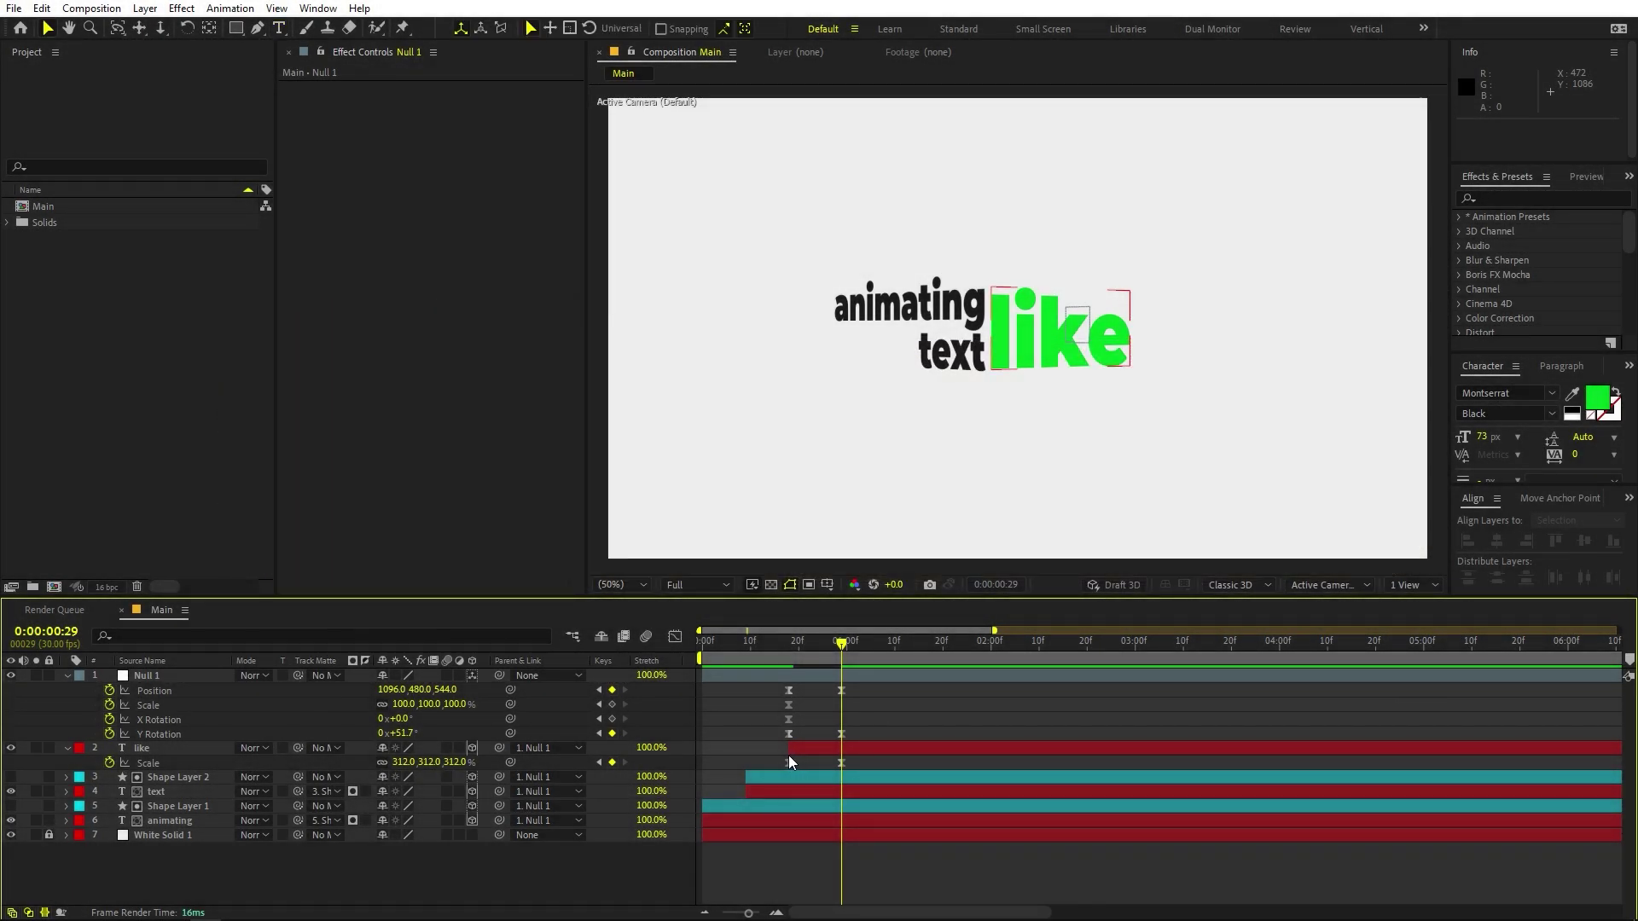
{"action": "left_click", "coordinate": [811, 748]}
{"action": "key", "text": "ctrl+d"}
{"action": "double_click", "coordinate": [811, 748]}
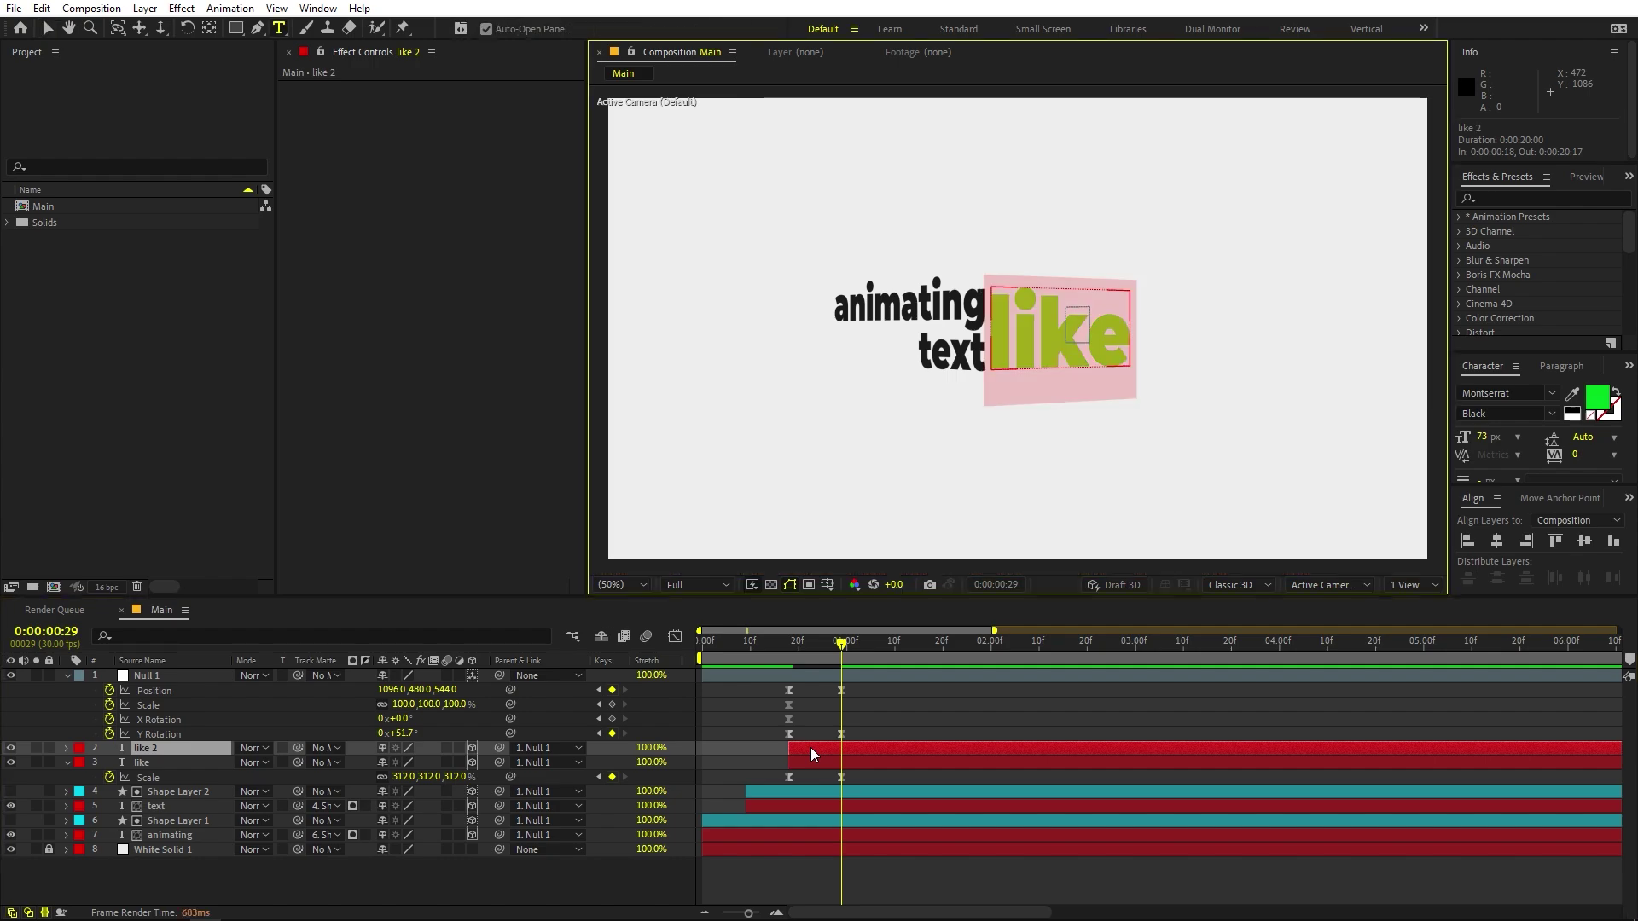
{"action": "type", "text": "this"}
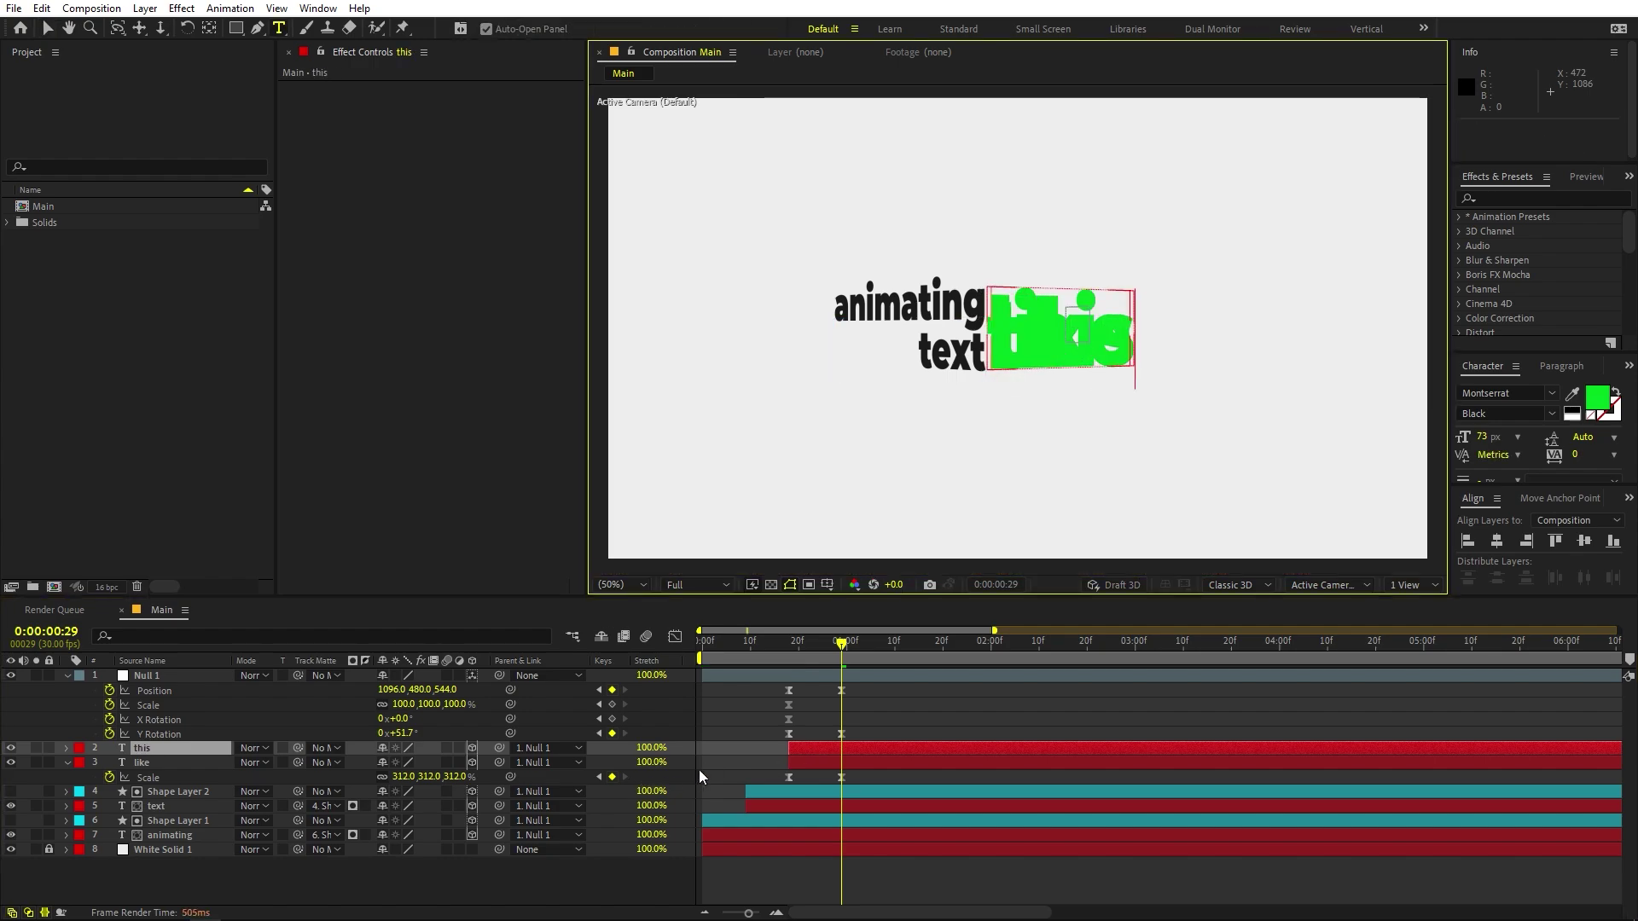
Recolour the "this" text near-black.
{"action": "double_click", "coordinate": [843, 749]}
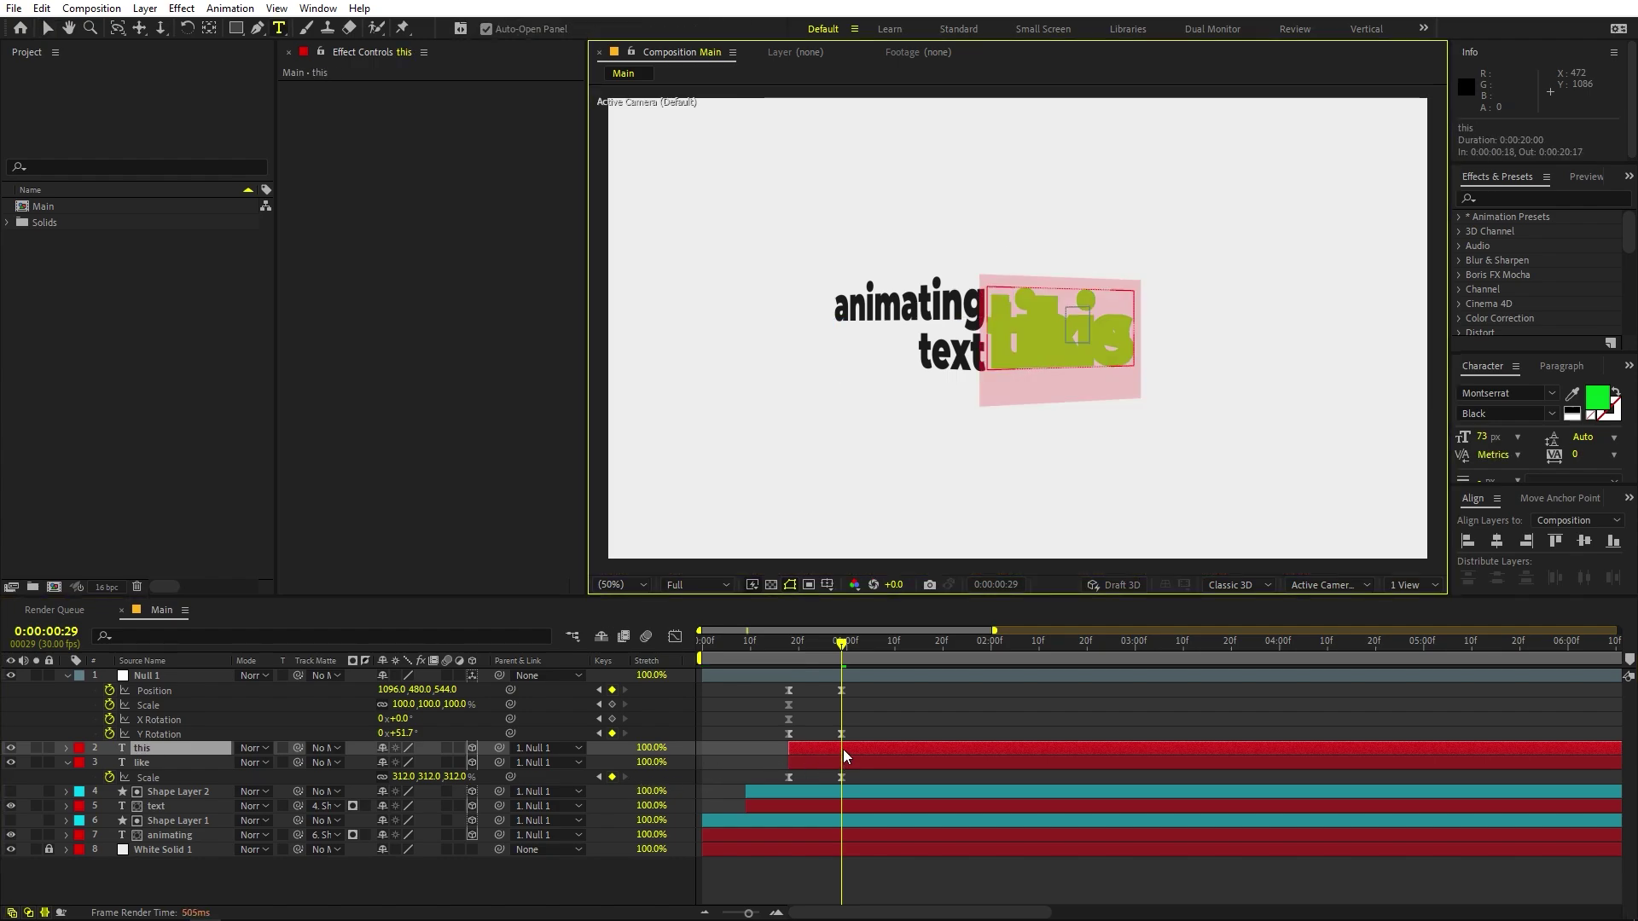
{"action": "left_click", "coordinate": [1599, 397]}
{"action": "left_click_drag", "start_coordinate": [123, 509], "coordinate": [6, 539]}
{"action": "left_click", "coordinate": [429, 336]}
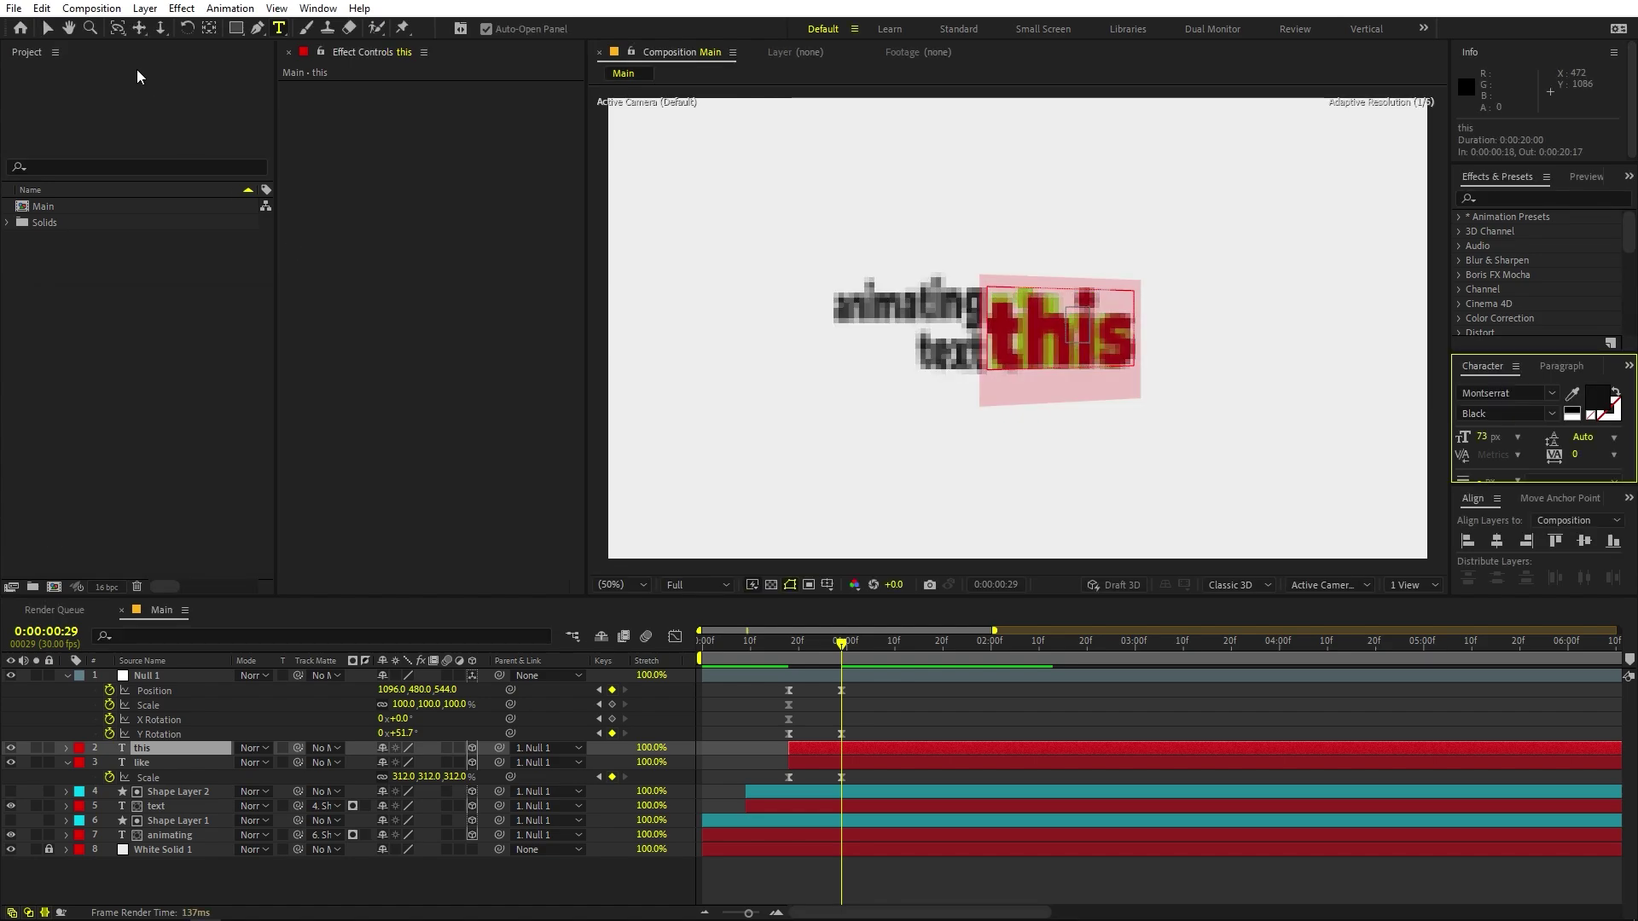
Move the "this" layer straight down by about 192.9 px so that it sits directly beneath "like".
{"action": "left_click", "coordinate": [46, 27]}
{"action": "left_click", "coordinate": [1042, 344]}
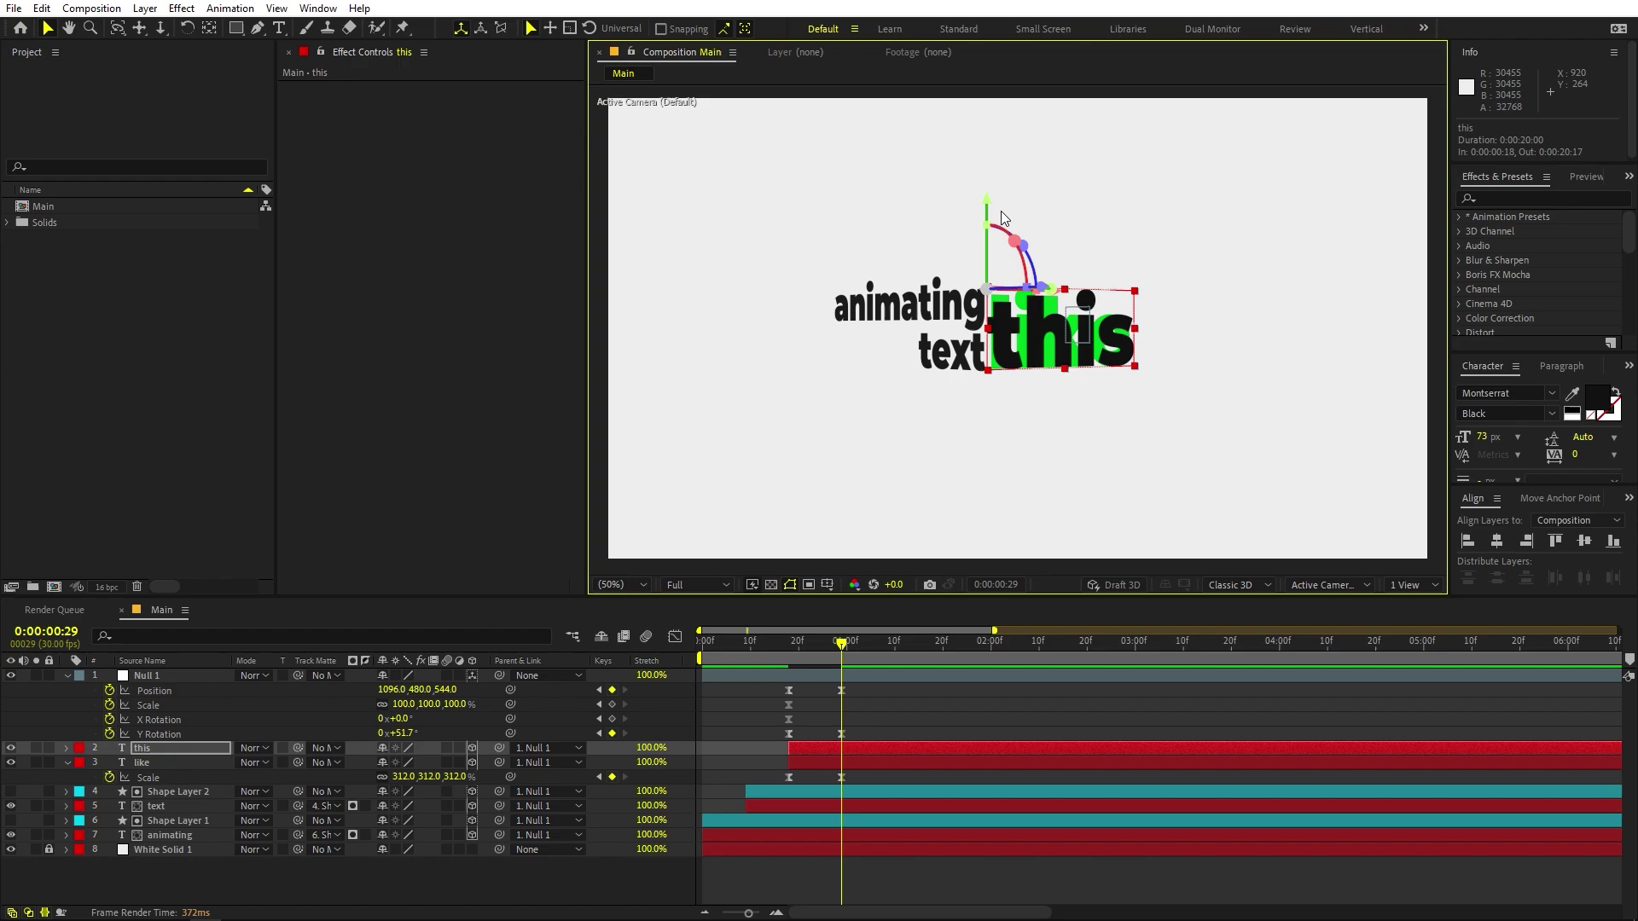
{"action": "left_click_drag", "start_coordinate": [988, 207], "coordinate": [1007, 292]}
Set the "this" layer's Scale to 641% at the 0:00:00:29 keyframe.
{"action": "key", "text": "s"}
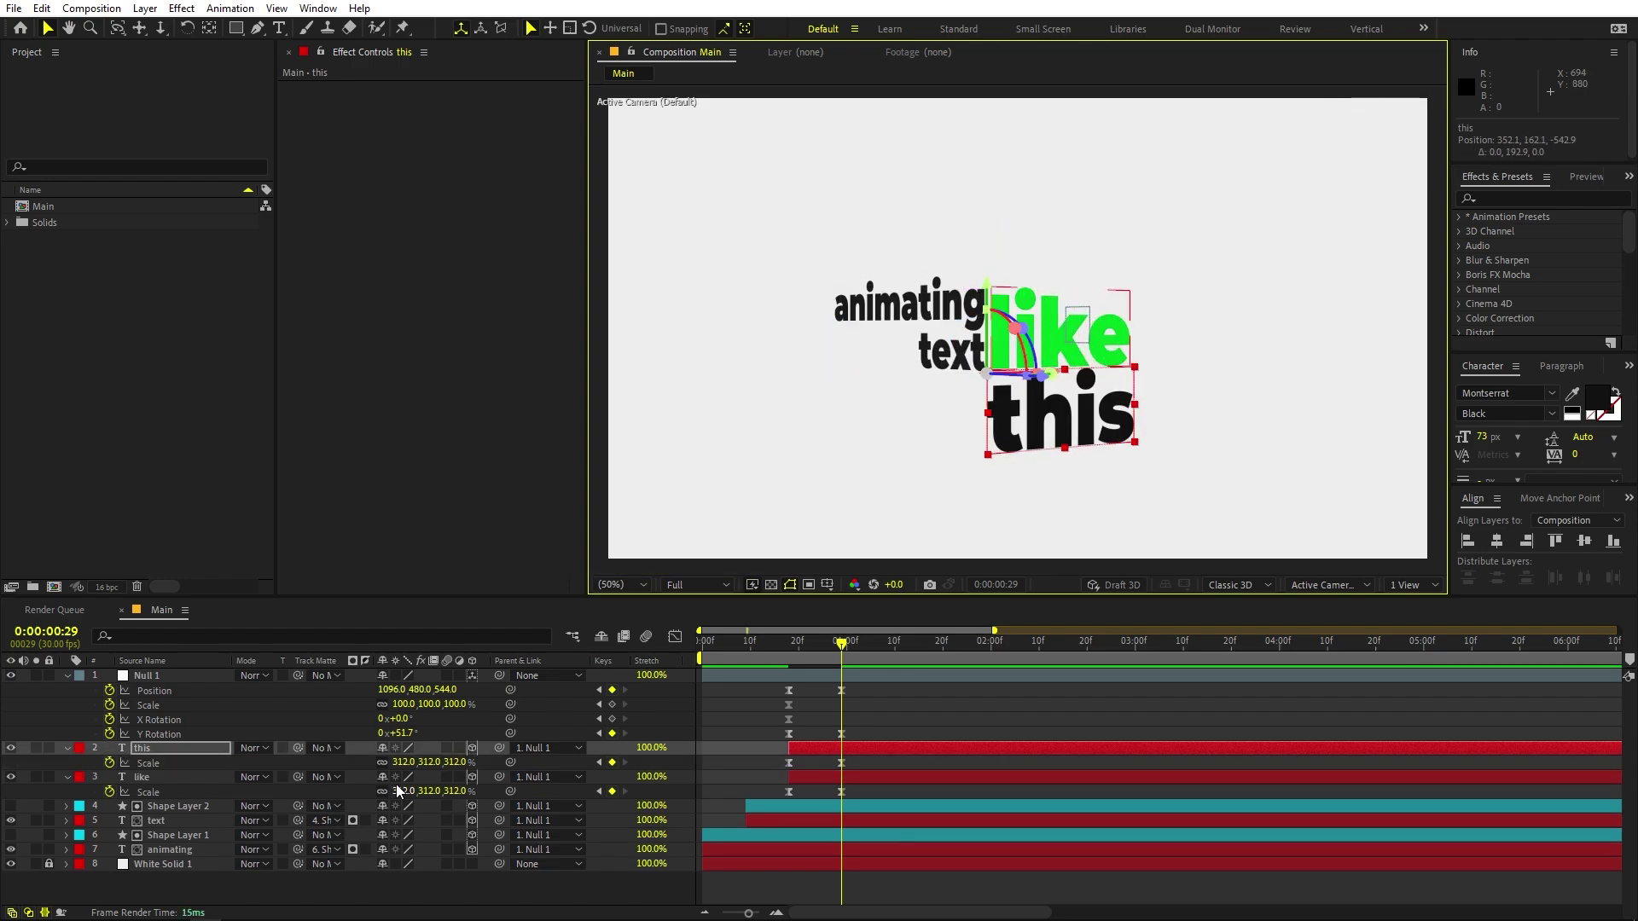
{"action": "left_click_drag", "start_coordinate": [397, 770], "coordinate": [700, 790]}
{"action": "left_click", "coordinate": [893, 710]}
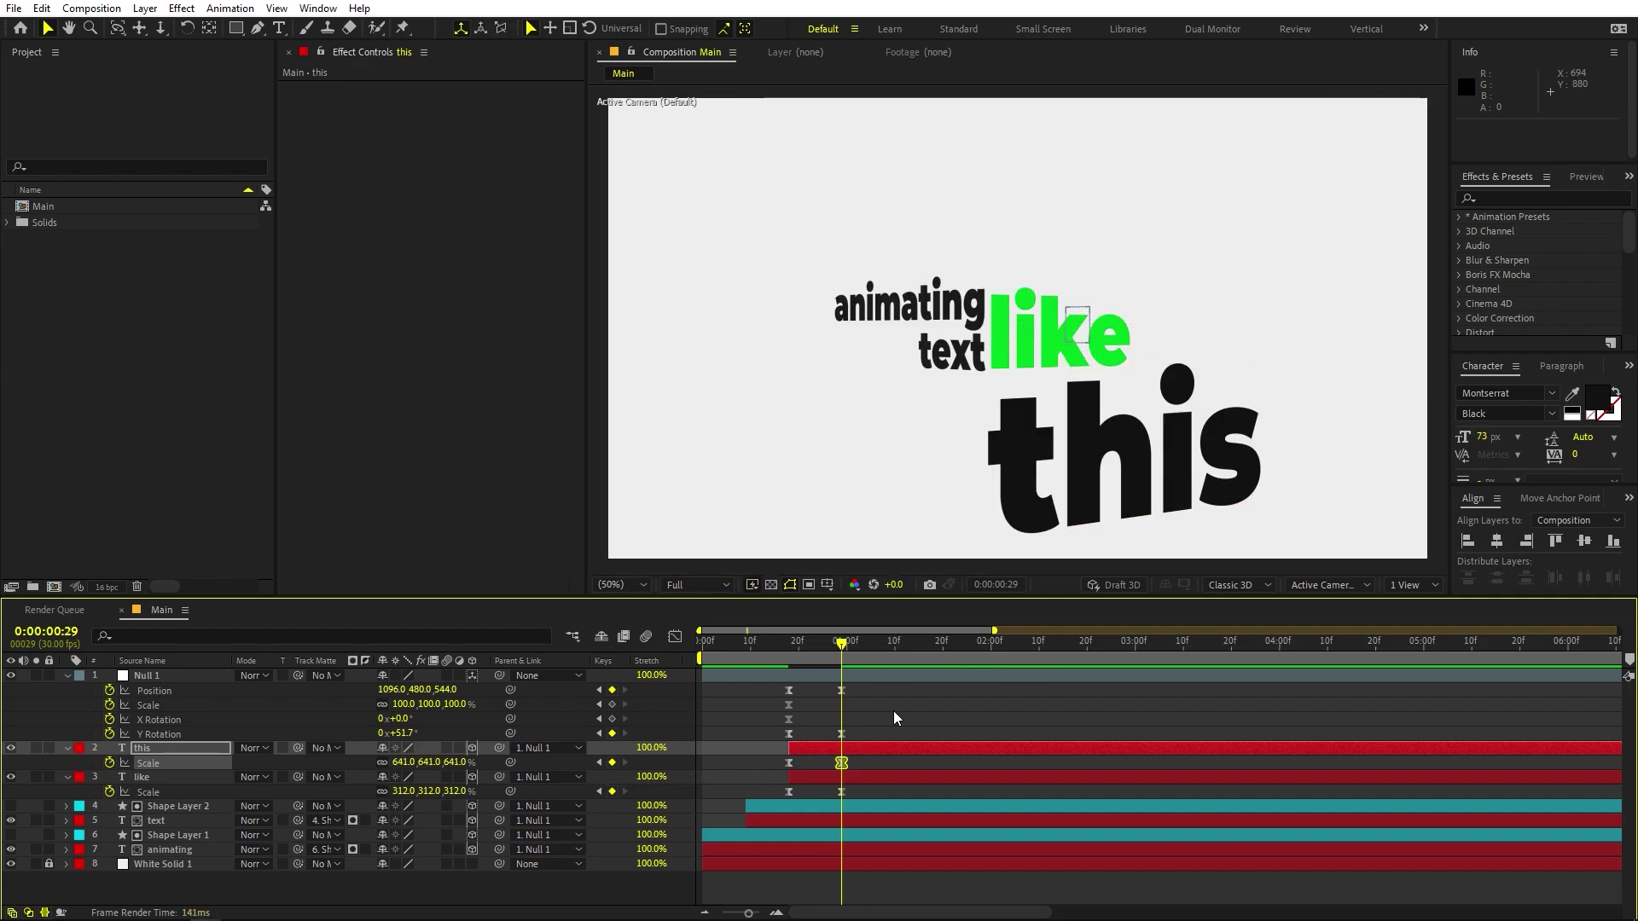
Shift the "this" layer 10 frames later so it starts at 0:00:00:28, and preview its scale-in.
{"action": "left_click_drag", "start_coordinate": [831, 650], "coordinate": [775, 651]}
{"action": "left_click_drag", "start_coordinate": [819, 754], "coordinate": [868, 754]}
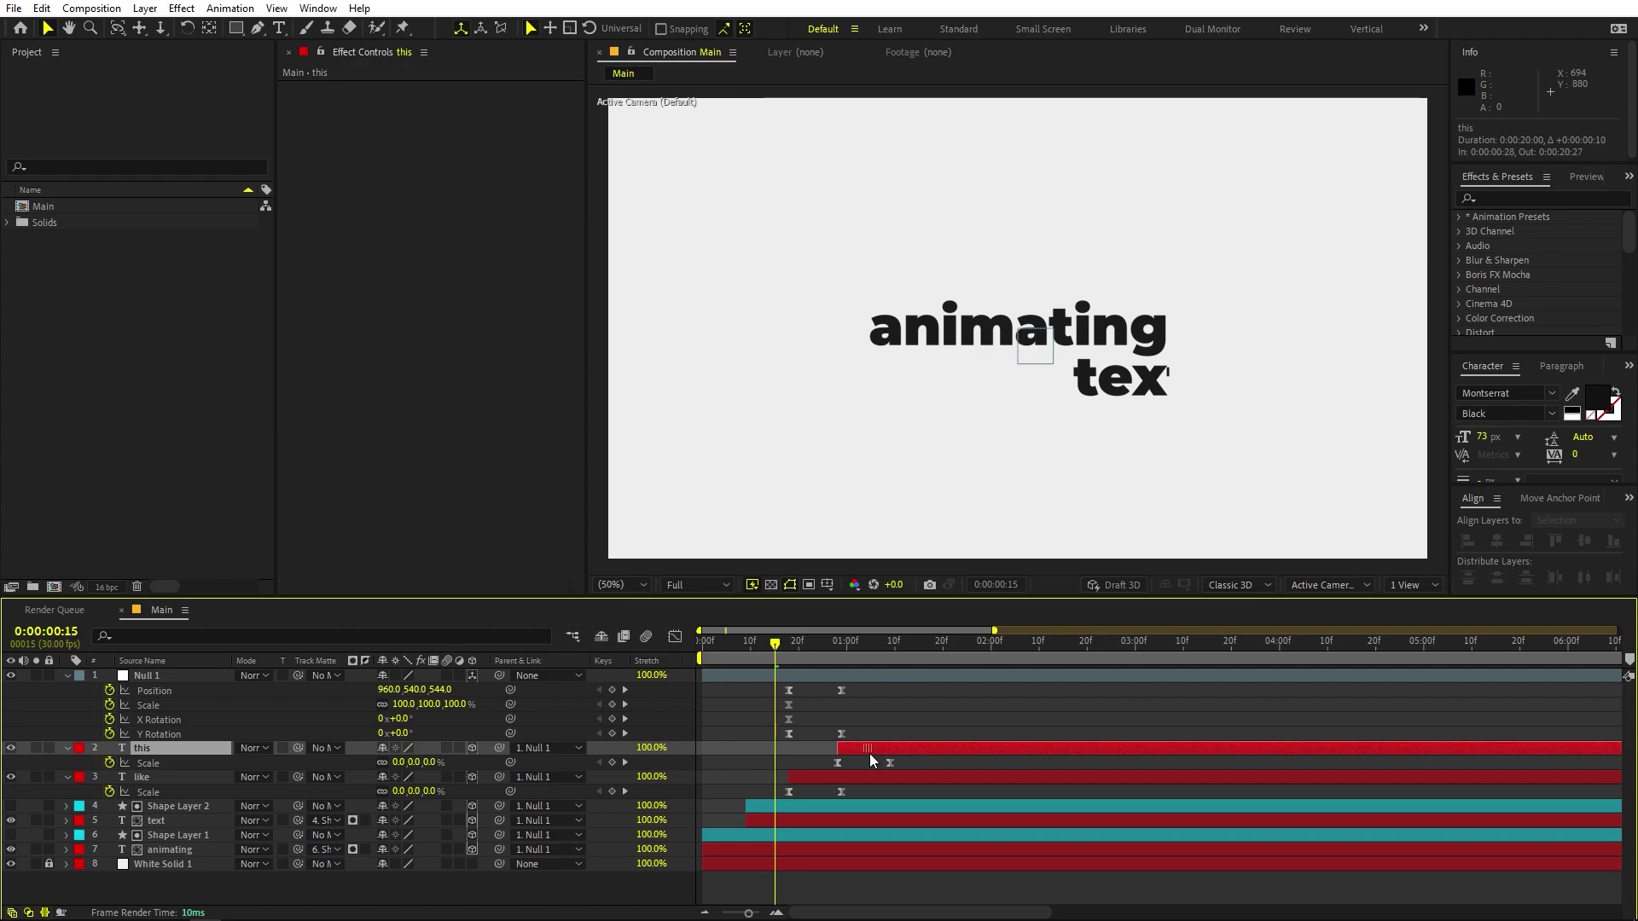
{"action": "key", "text": "space"}
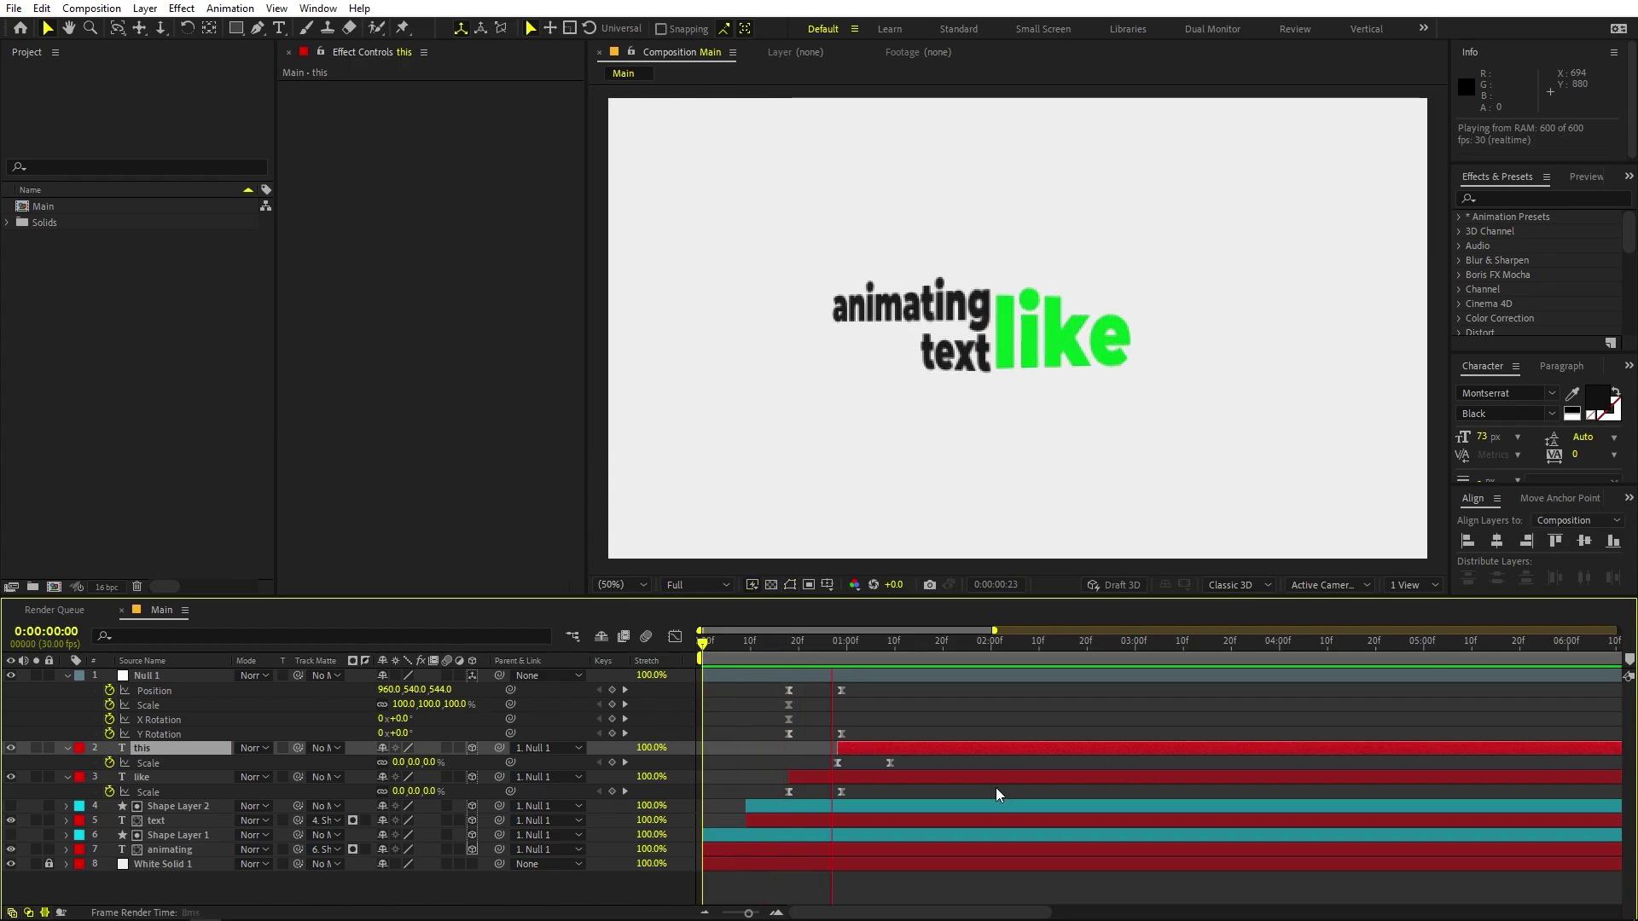
{"action": "key", "text": "space"}
{"action": "left_click_drag", "start_coordinate": [802, 655], "coordinate": [872, 662]}
{"action": "left_click", "coordinate": [890, 662]}
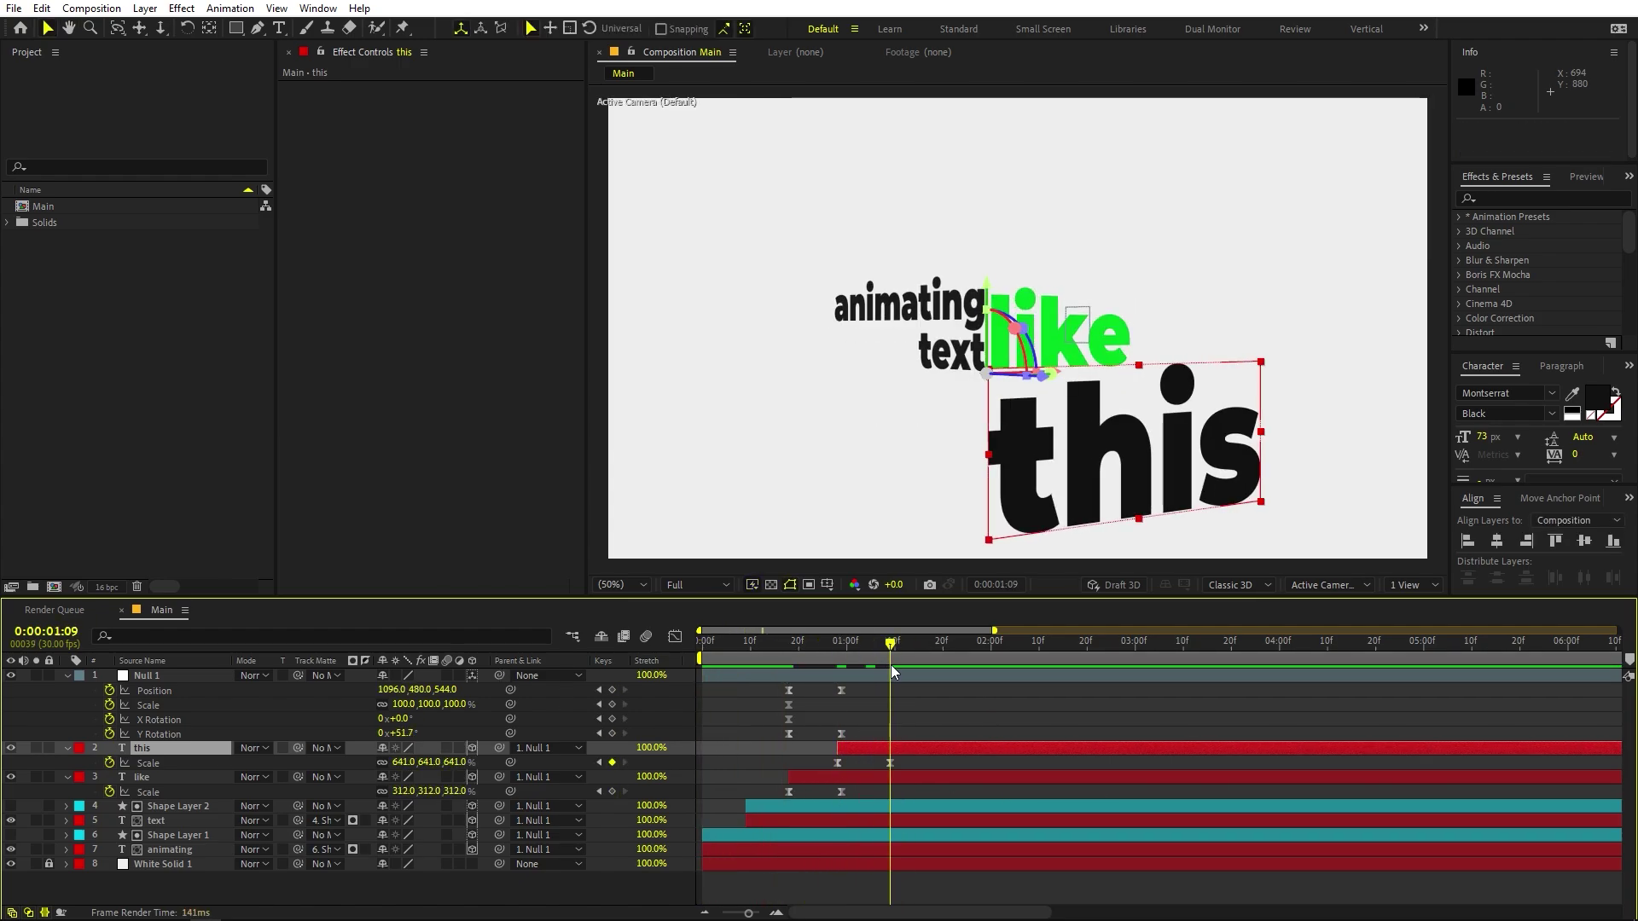
Relocate the Keys column beside the layer visibility switches and add Scale and X Rotation keyframes to Null 1 at 0:00:00:29.
{"action": "left_click", "coordinate": [928, 738]}
{"action": "left_click", "coordinate": [843, 649]}
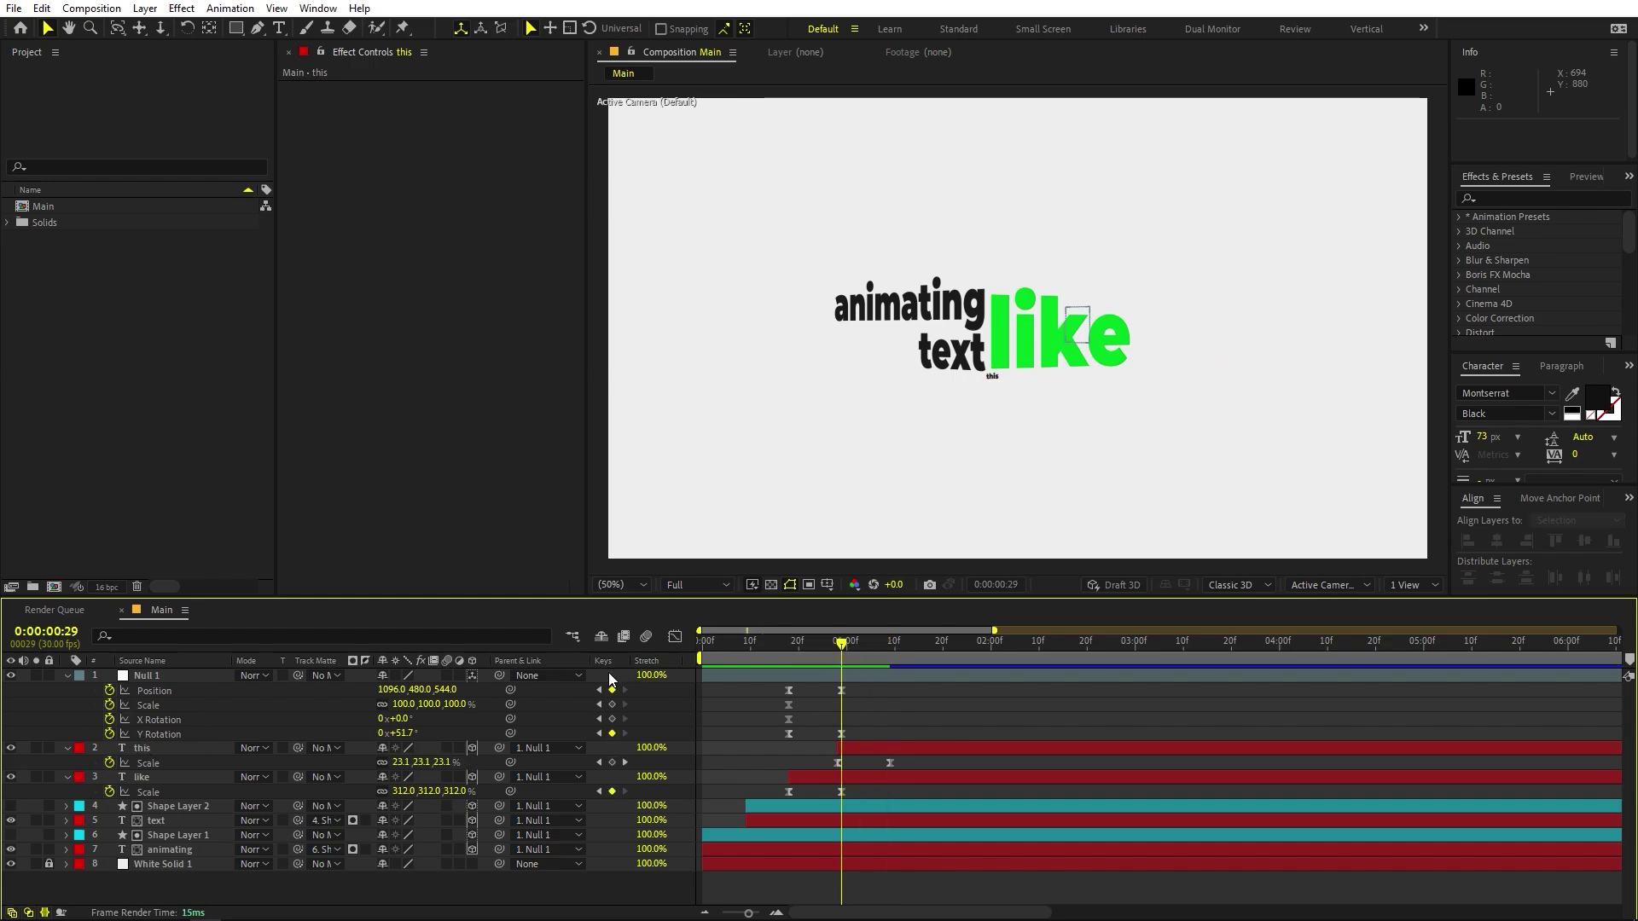
{"action": "left_click_drag", "start_coordinate": [608, 658], "coordinate": [248, 678]}
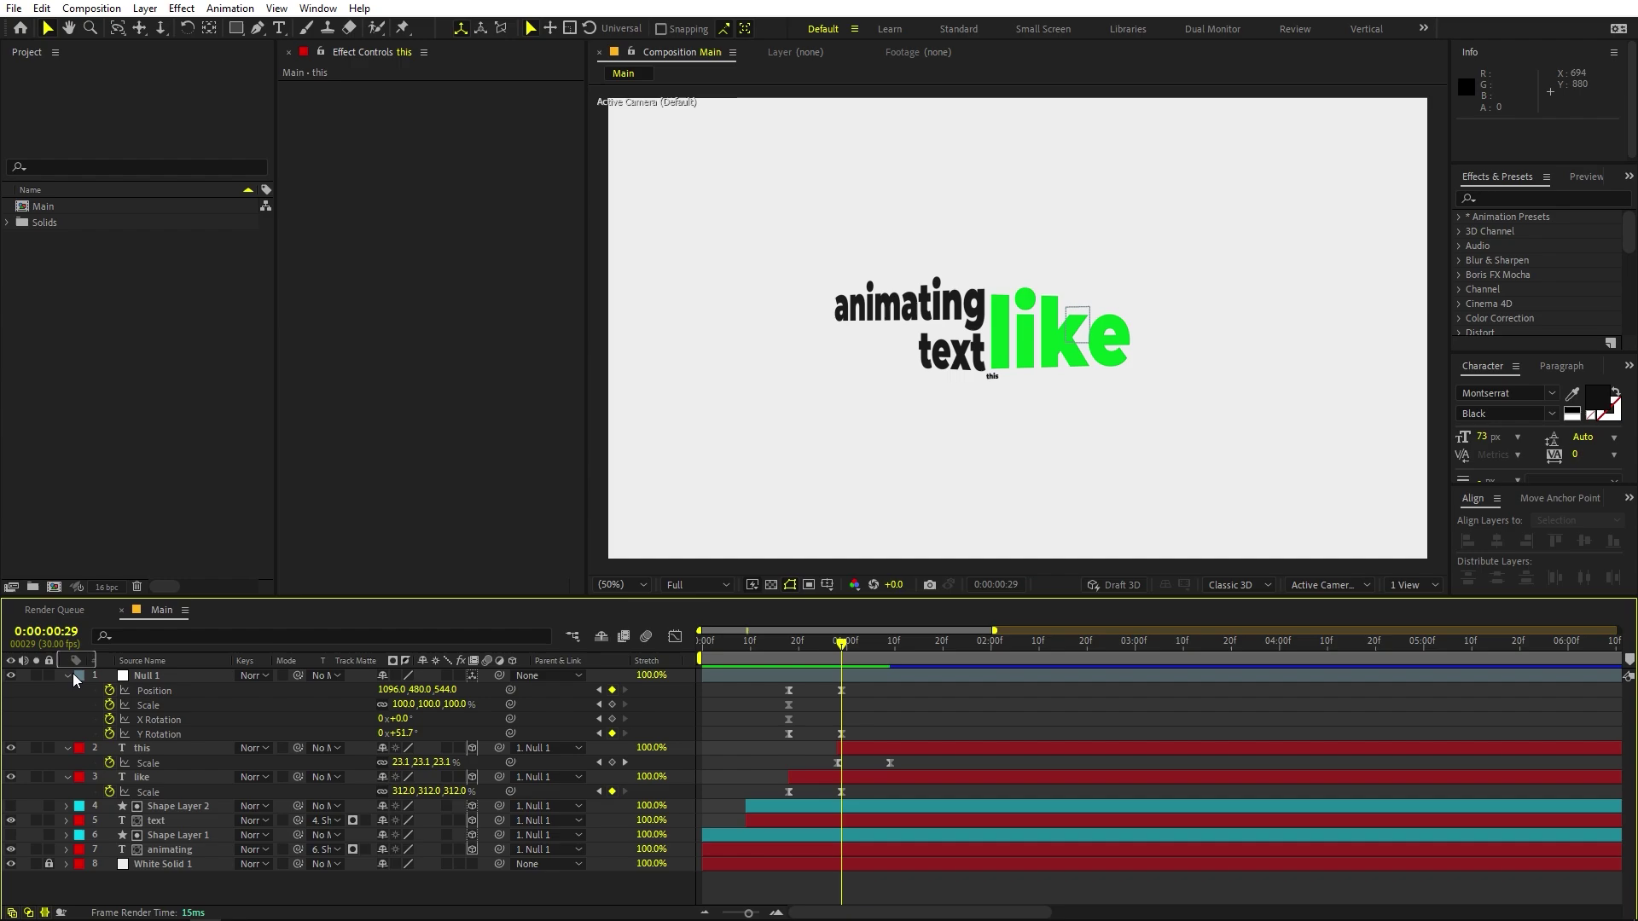
{"action": "left_click_drag", "start_coordinate": [73, 674], "coordinate": [58, 670]}
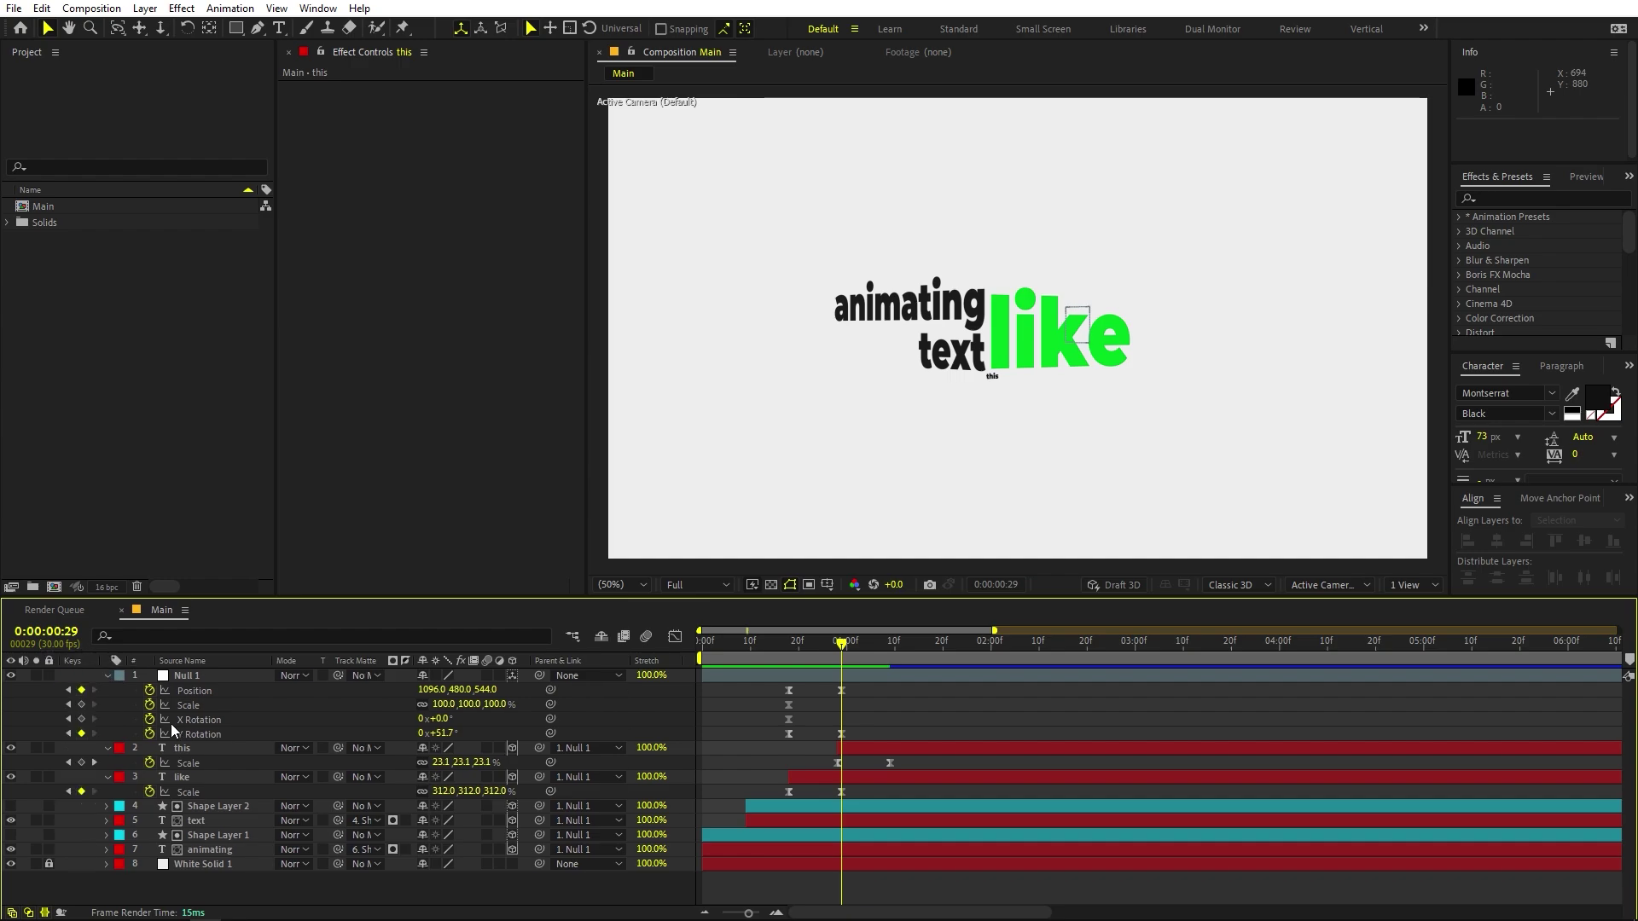
{"action": "left_click", "coordinate": [81, 705]}
{"action": "left_click", "coordinate": [81, 719]}
Keyframe Null 1 at 0:00:01:09 with X Rotation -16.9°, Scale 84.2% and Position 1047, 435, 544.
{"action": "left_click_drag", "start_coordinate": [833, 657], "coordinate": [889, 657]}
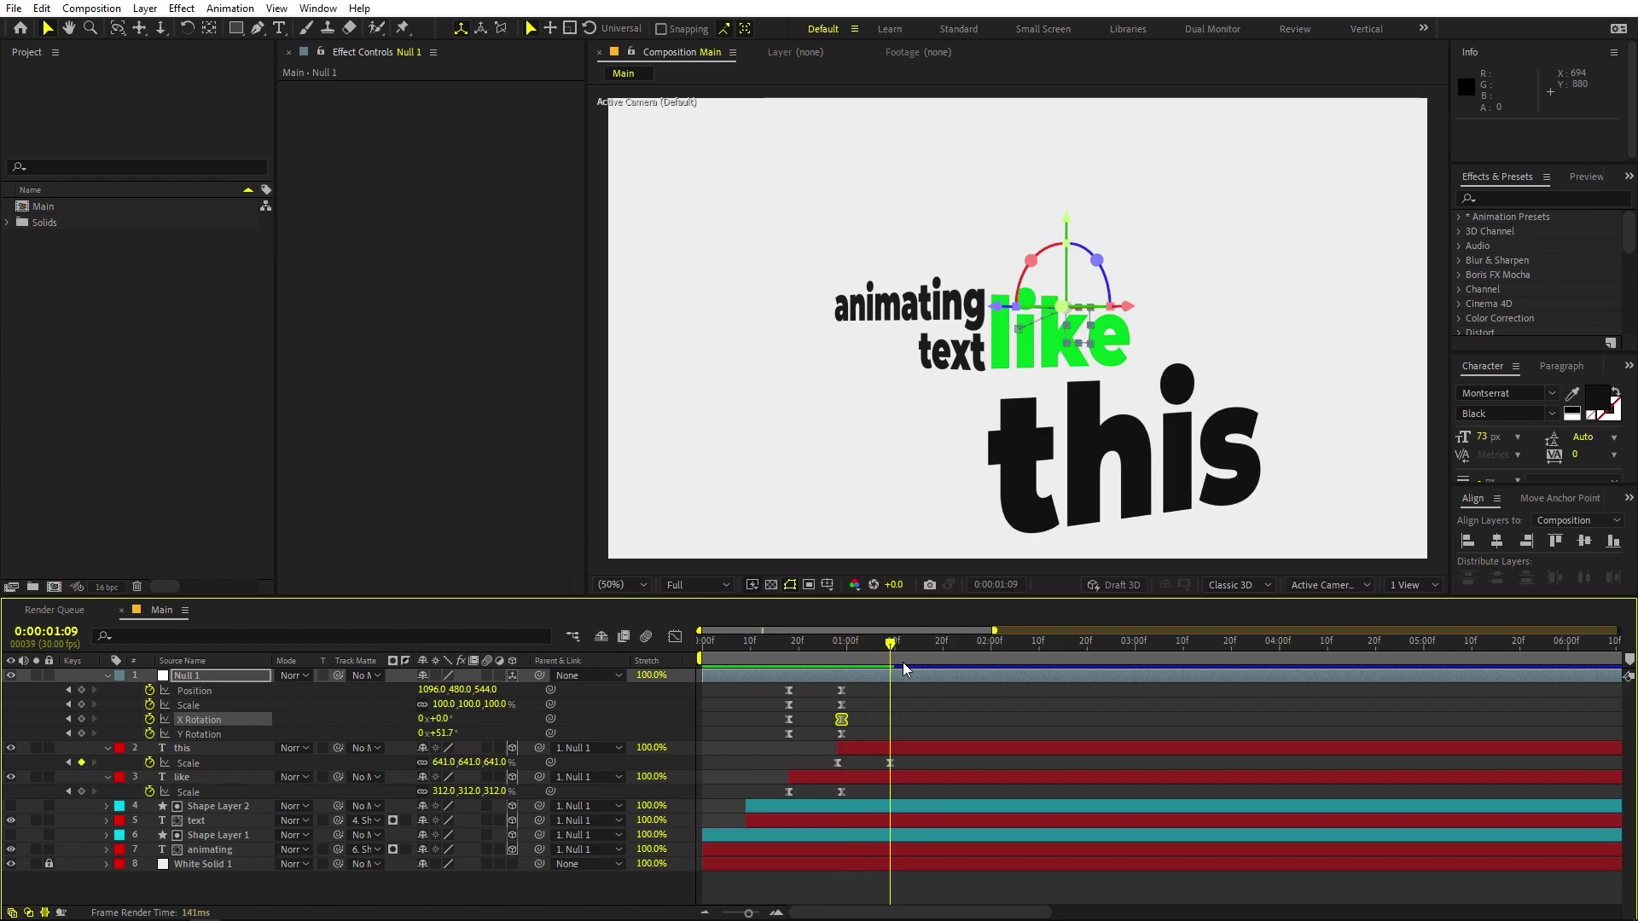
{"action": "left_click_drag", "start_coordinate": [446, 726], "coordinate": [317, 734]}
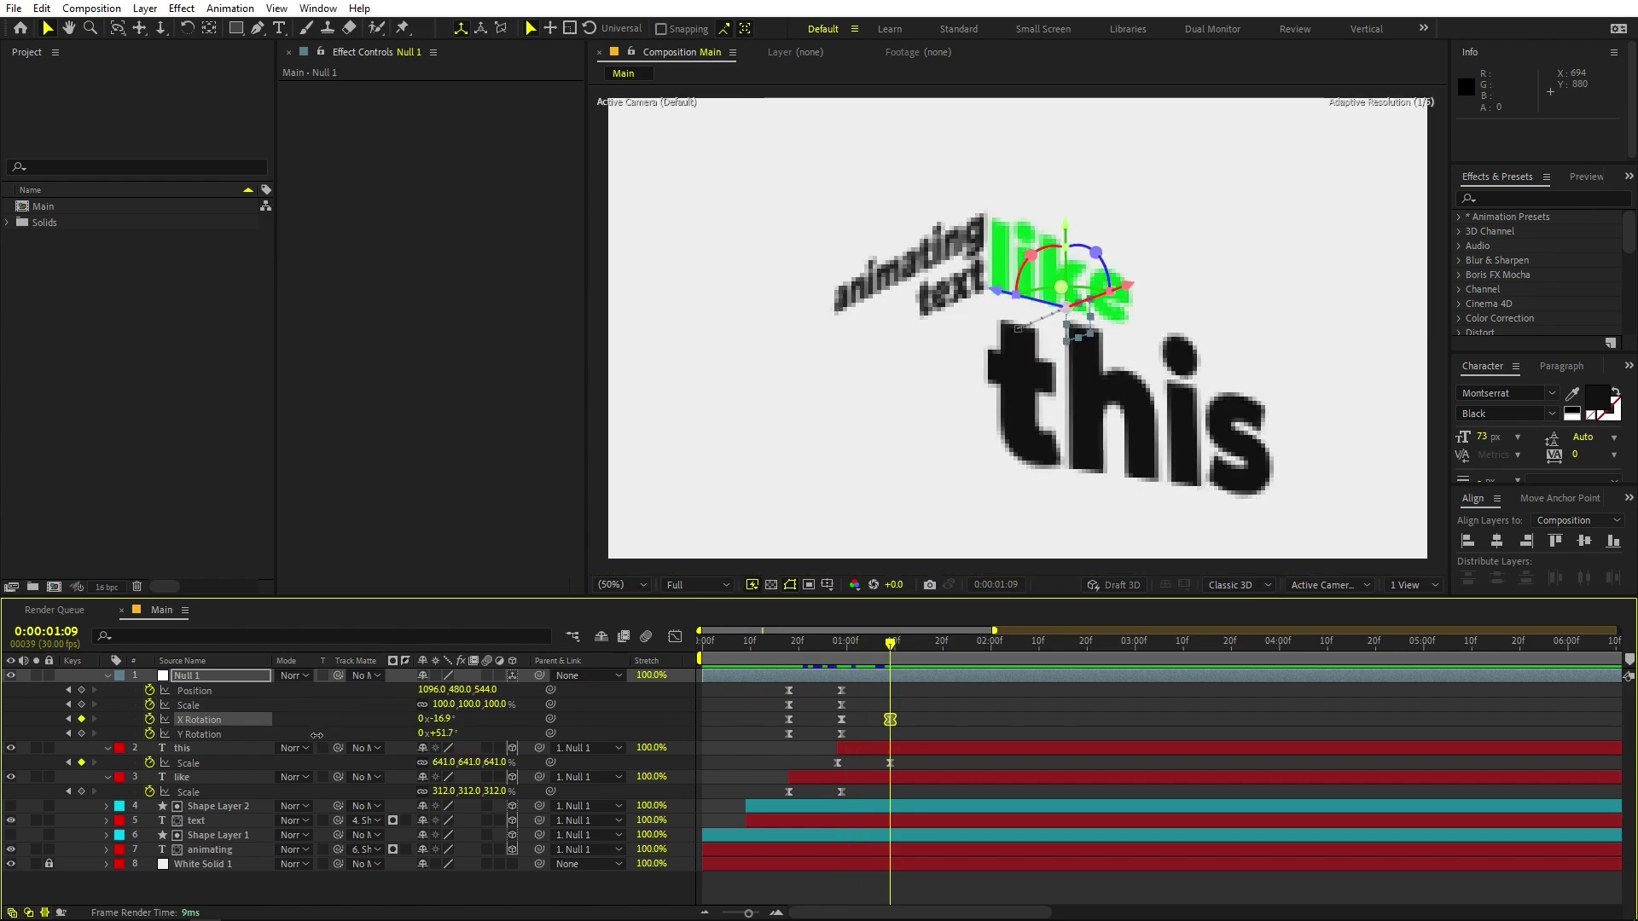
{"action": "mouse_move", "coordinate": [446, 708]}
{"action": "left_mouse_down"}
{"action": "mouse_move", "coordinate": [368, 719]}
{"action": "mouse_move", "coordinate": [430, 690]}
{"action": "left_mouse_up"}
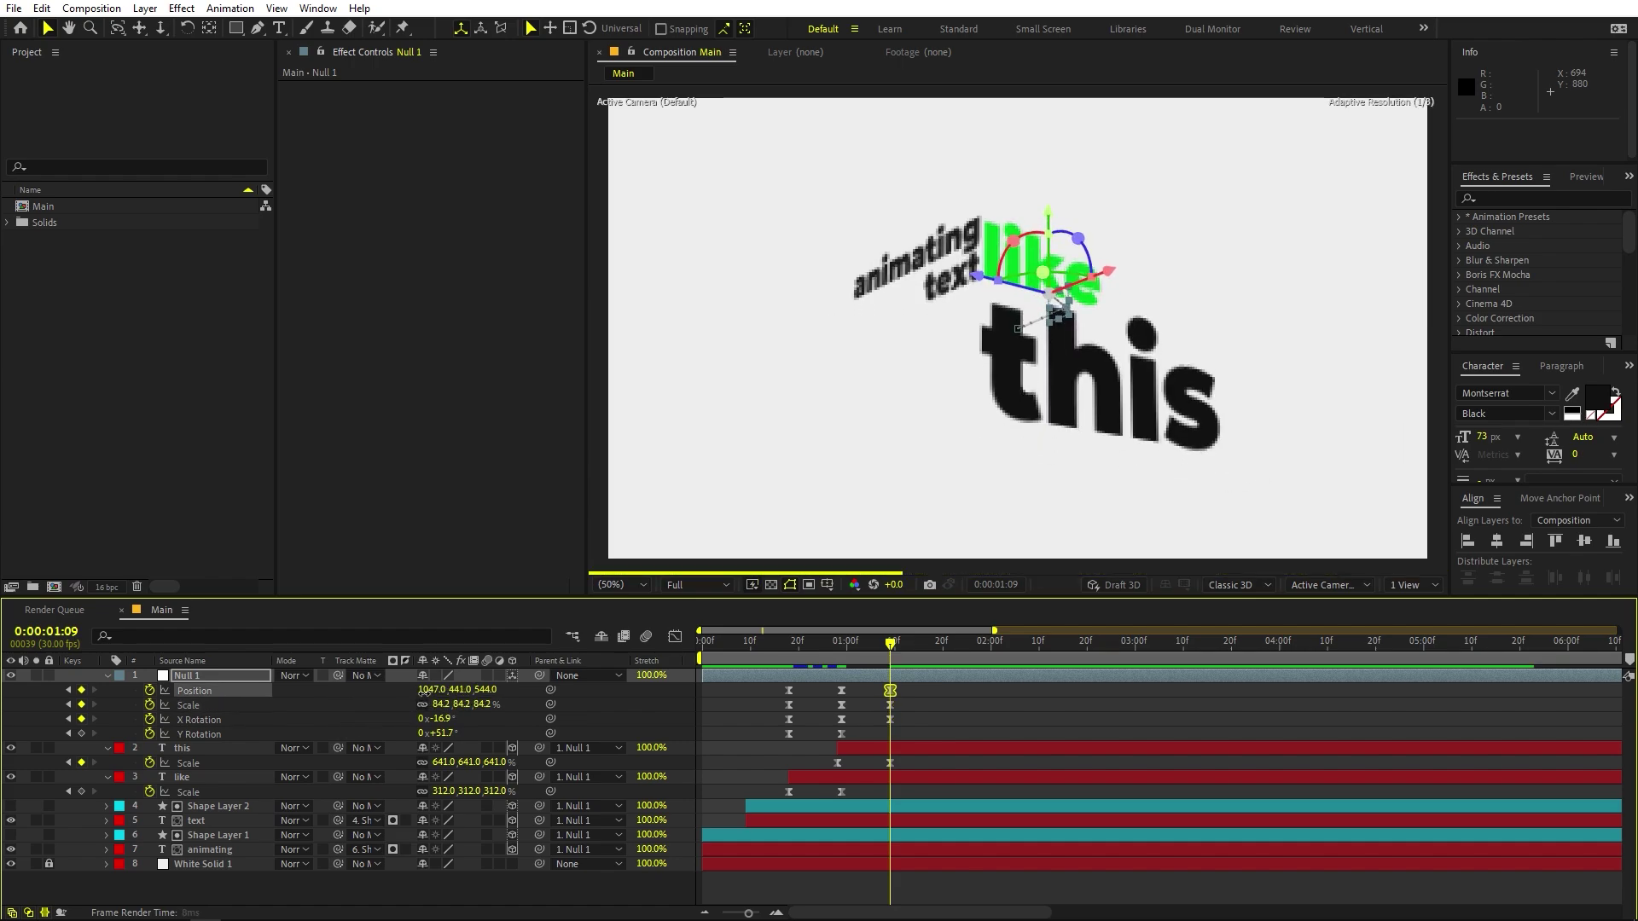
Reshape the speed curves of Null 1's Position, Scale and X Rotation between 0:00:00:29 and 0:00:01:09 into a smooth mid-move peak, and preview.
{"action": "left_click_drag", "start_coordinate": [927, 692], "coordinate": [821, 724]}
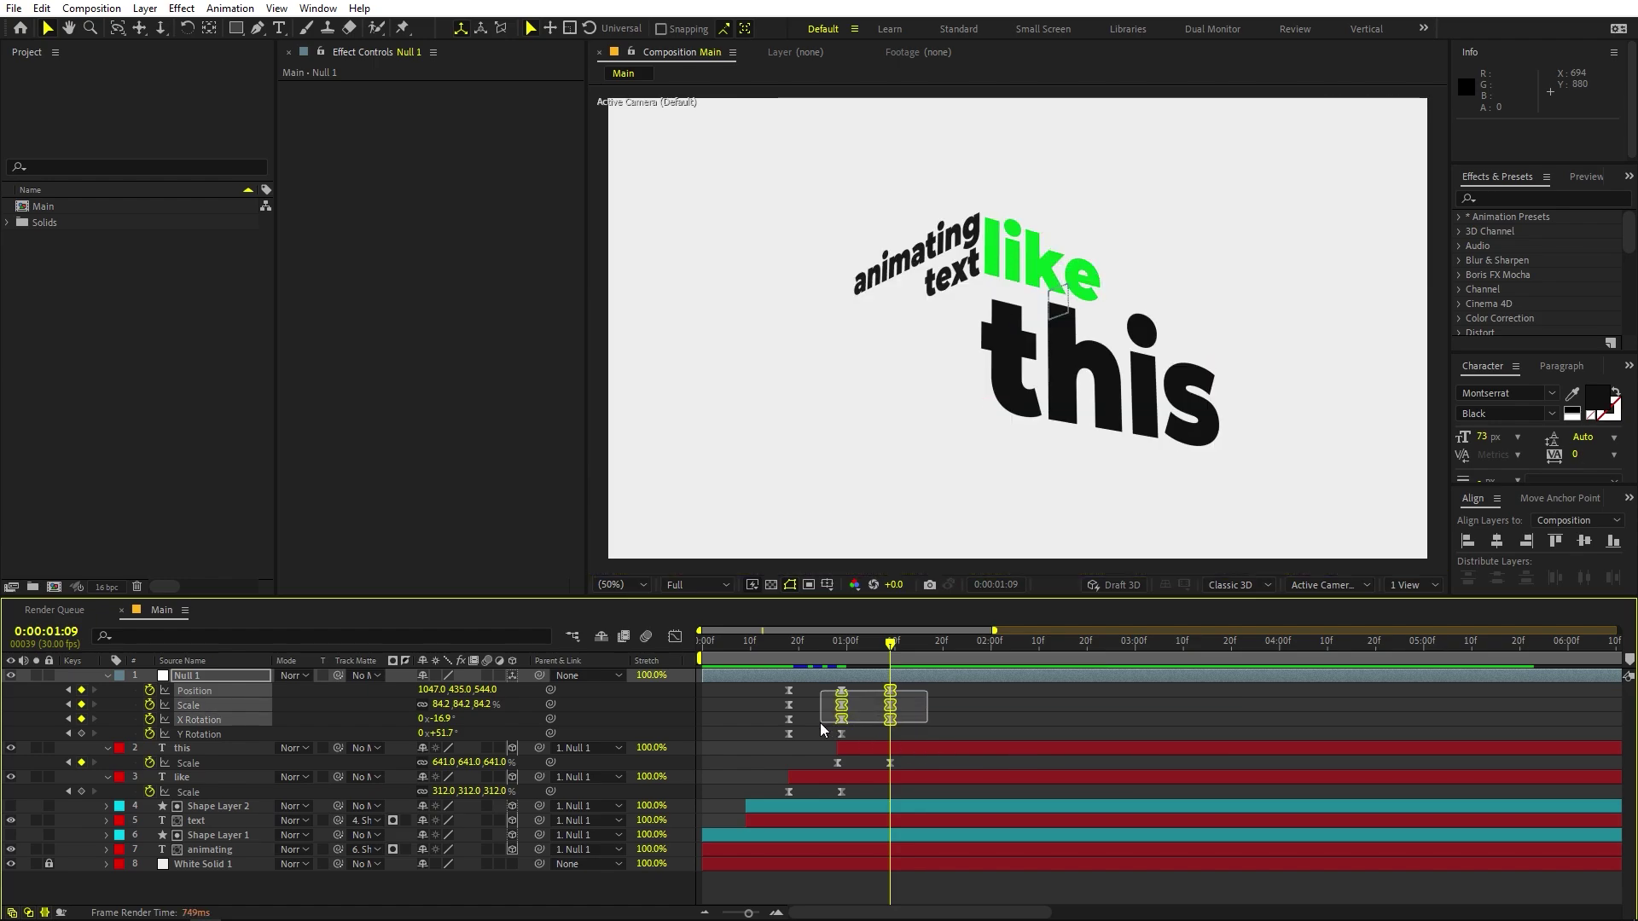
{"action": "left_click", "coordinate": [675, 636]}
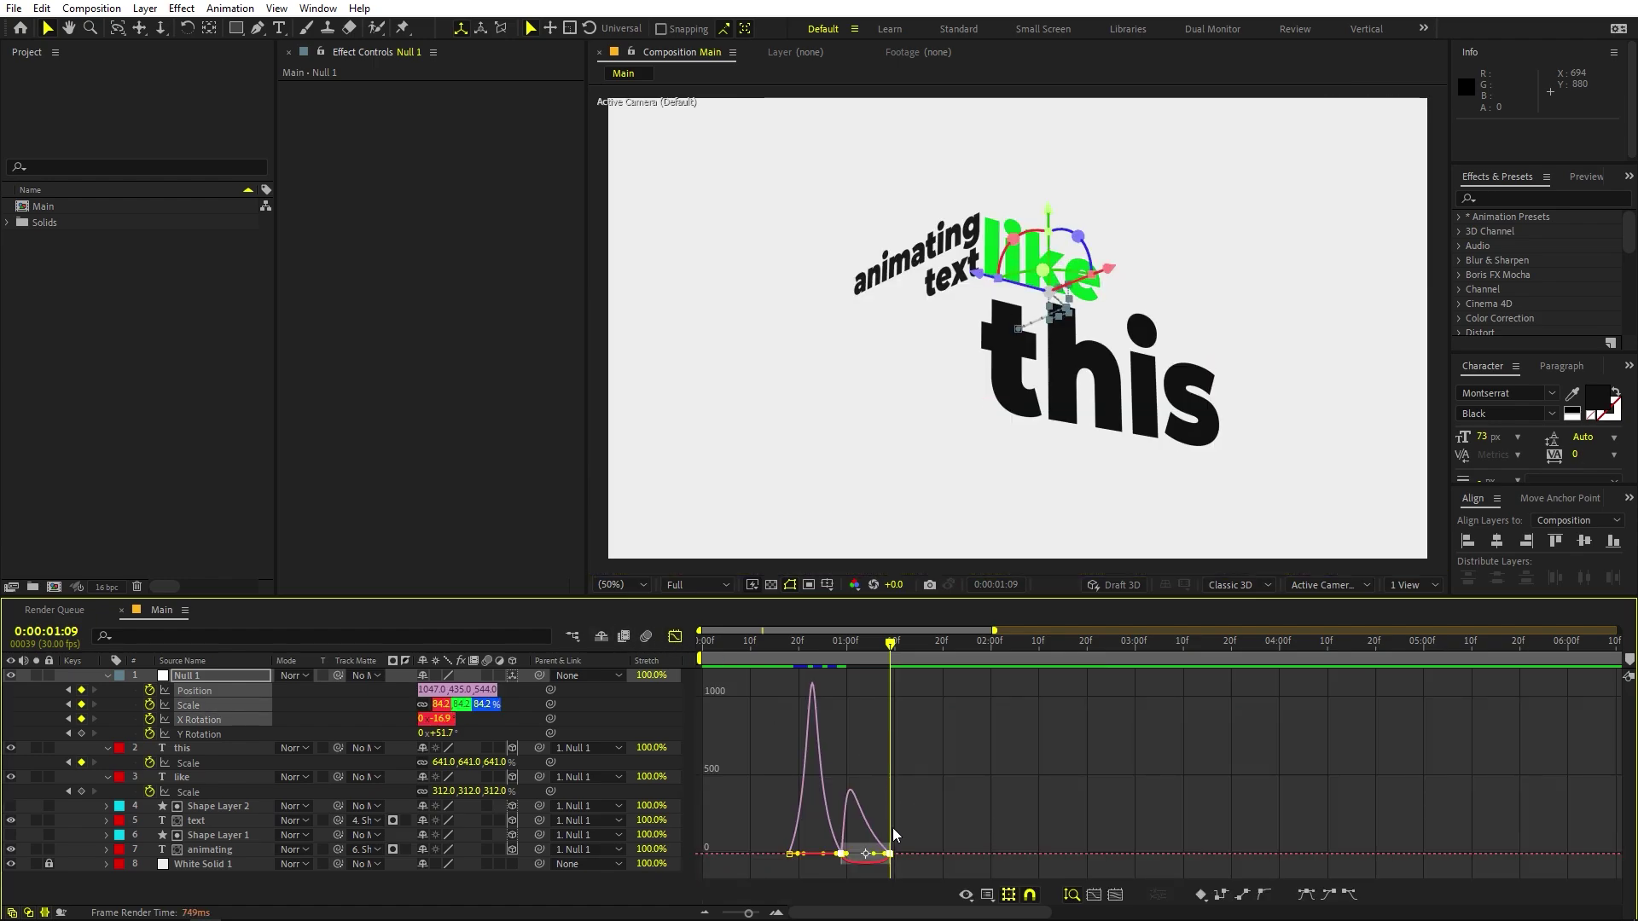
{"action": "left_click_drag", "start_coordinate": [980, 823], "coordinate": [777, 863]}
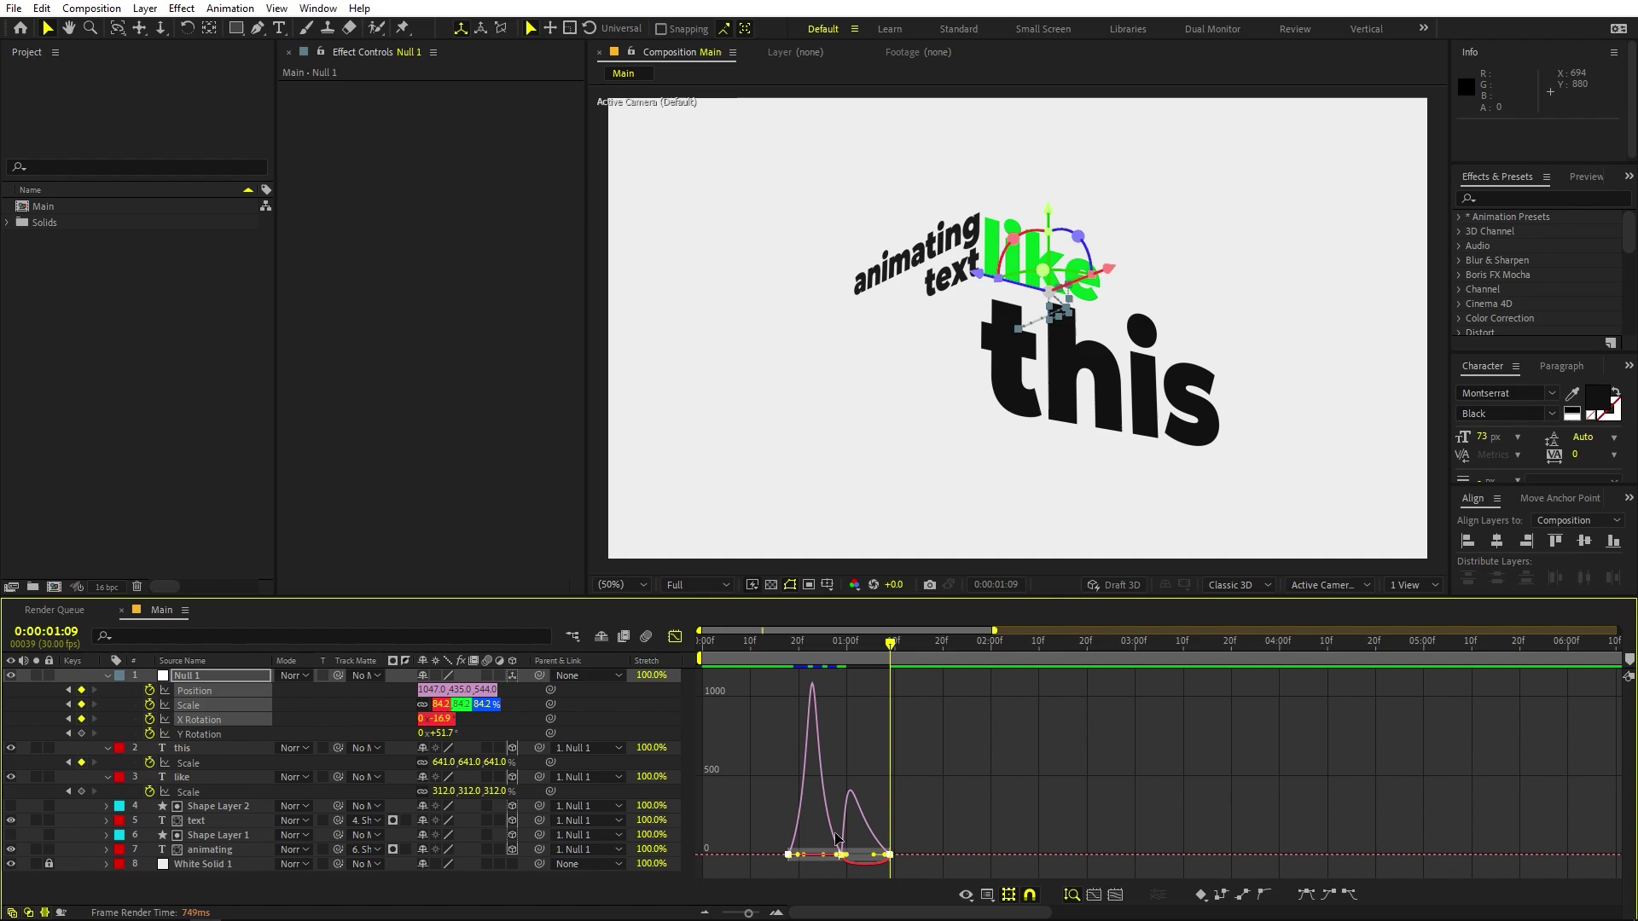
{"action": "scroll", "coordinate": [868, 840], "scroll_direction": "up", "scroll_amount": 2}
{"action": "left_click_drag", "start_coordinate": [1037, 805], "coordinate": [880, 835]}
{"action": "left_click_drag", "start_coordinate": [778, 810], "coordinate": [818, 831]}
{"action": "key", "text": "space"}
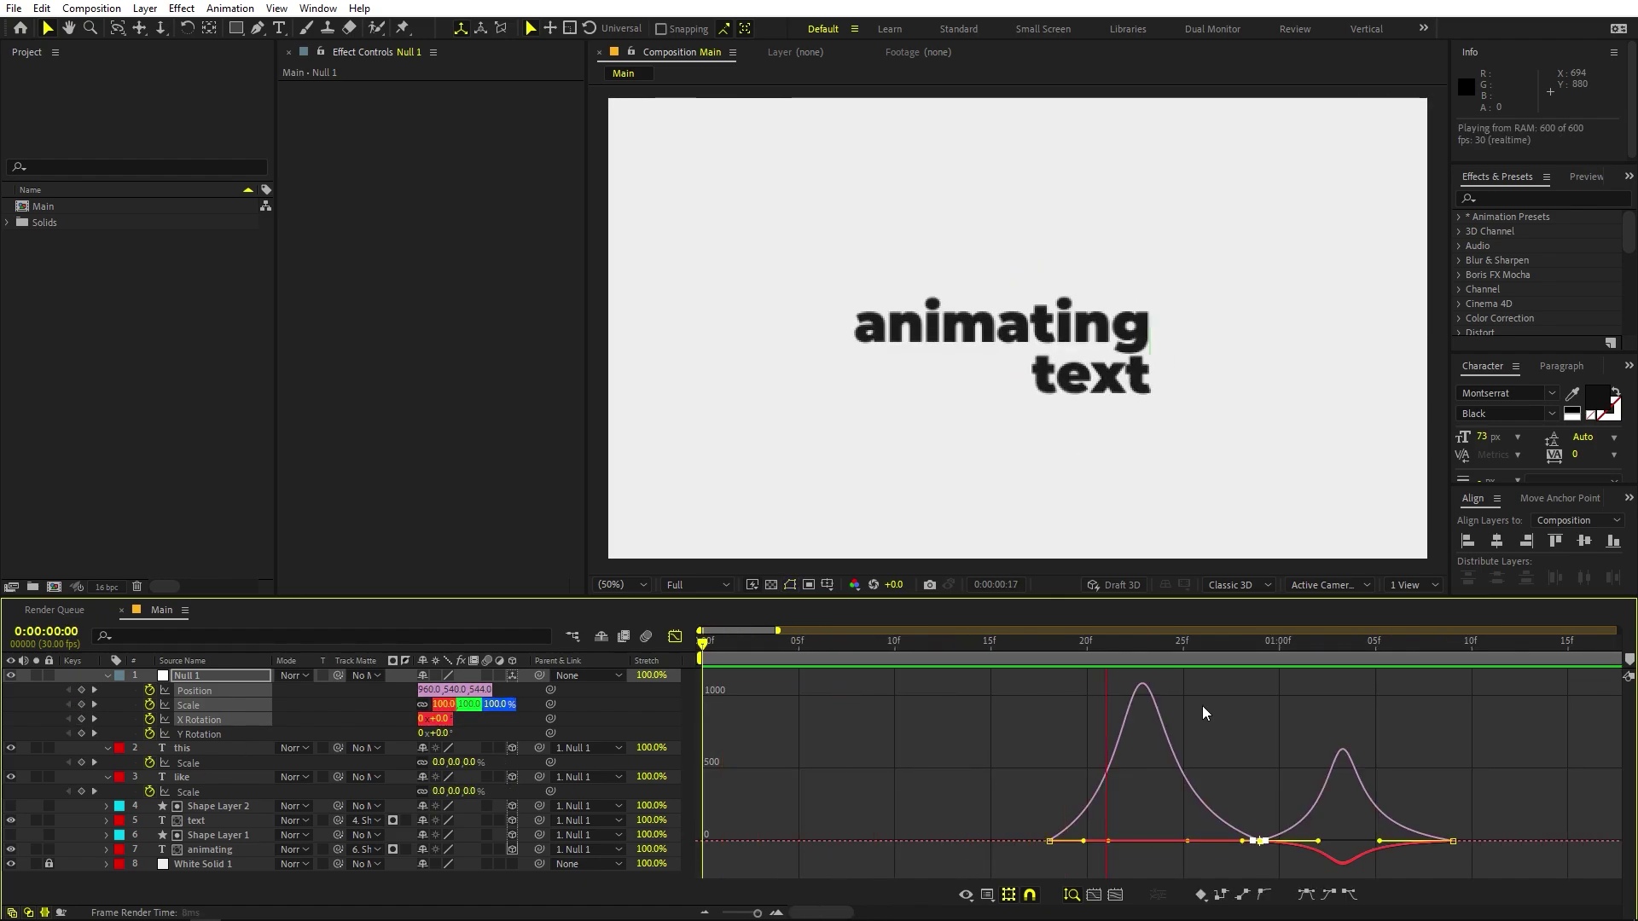
{"action": "key", "text": "space"}
{"action": "left_click", "coordinate": [674, 638]}
Duplicate the "this" layer and shift the copy to start at 0:00:01:09.
{"action": "scroll", "coordinate": [1041, 716], "scroll_direction": "down", "scroll_amount": 2}
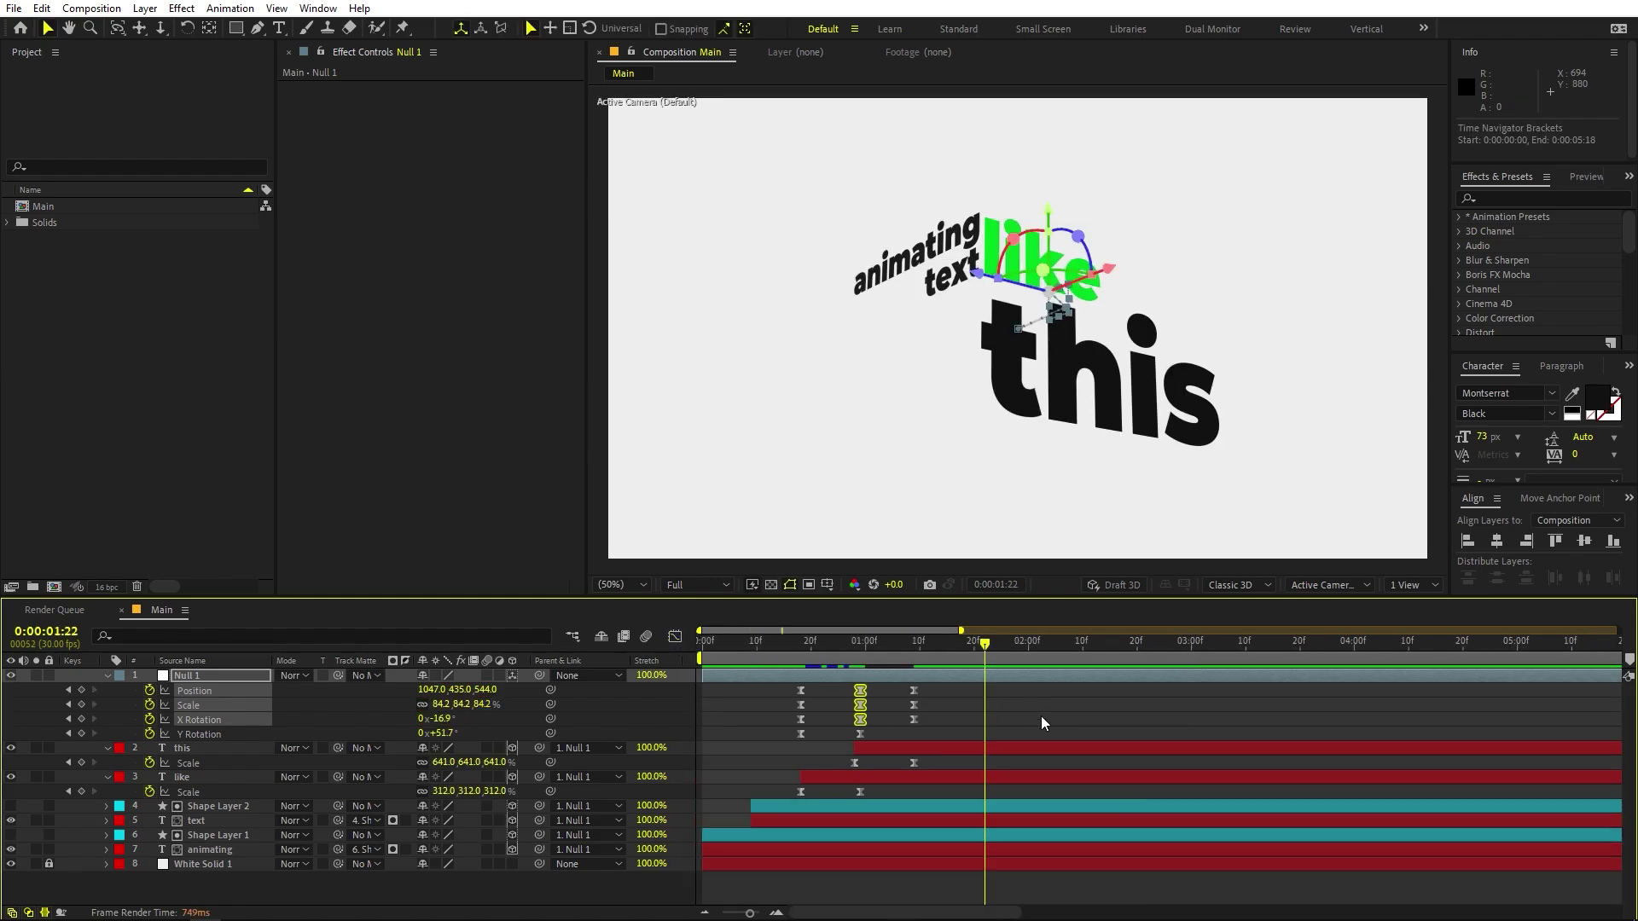
{"action": "scroll", "coordinate": [1041, 717], "scroll_direction": "down", "scroll_amount": 3}
{"action": "scroll", "coordinate": [765, 662], "scroll_direction": "up", "scroll_amount": 4}
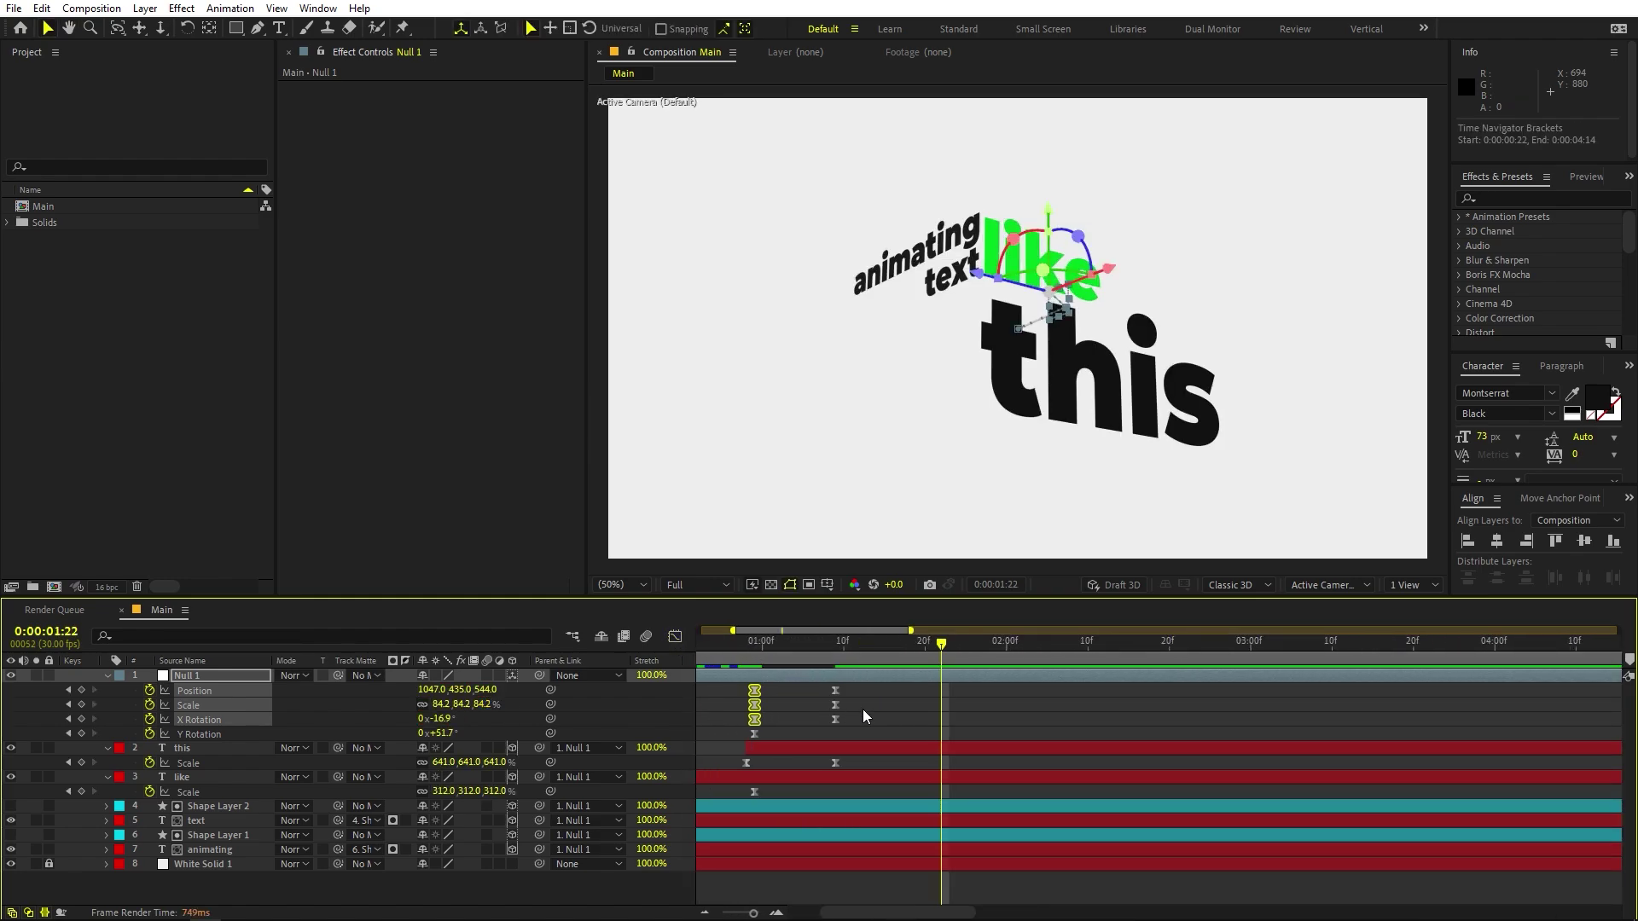
{"action": "left_click", "coordinate": [933, 758]}
{"action": "left_click", "coordinate": [820, 747]}
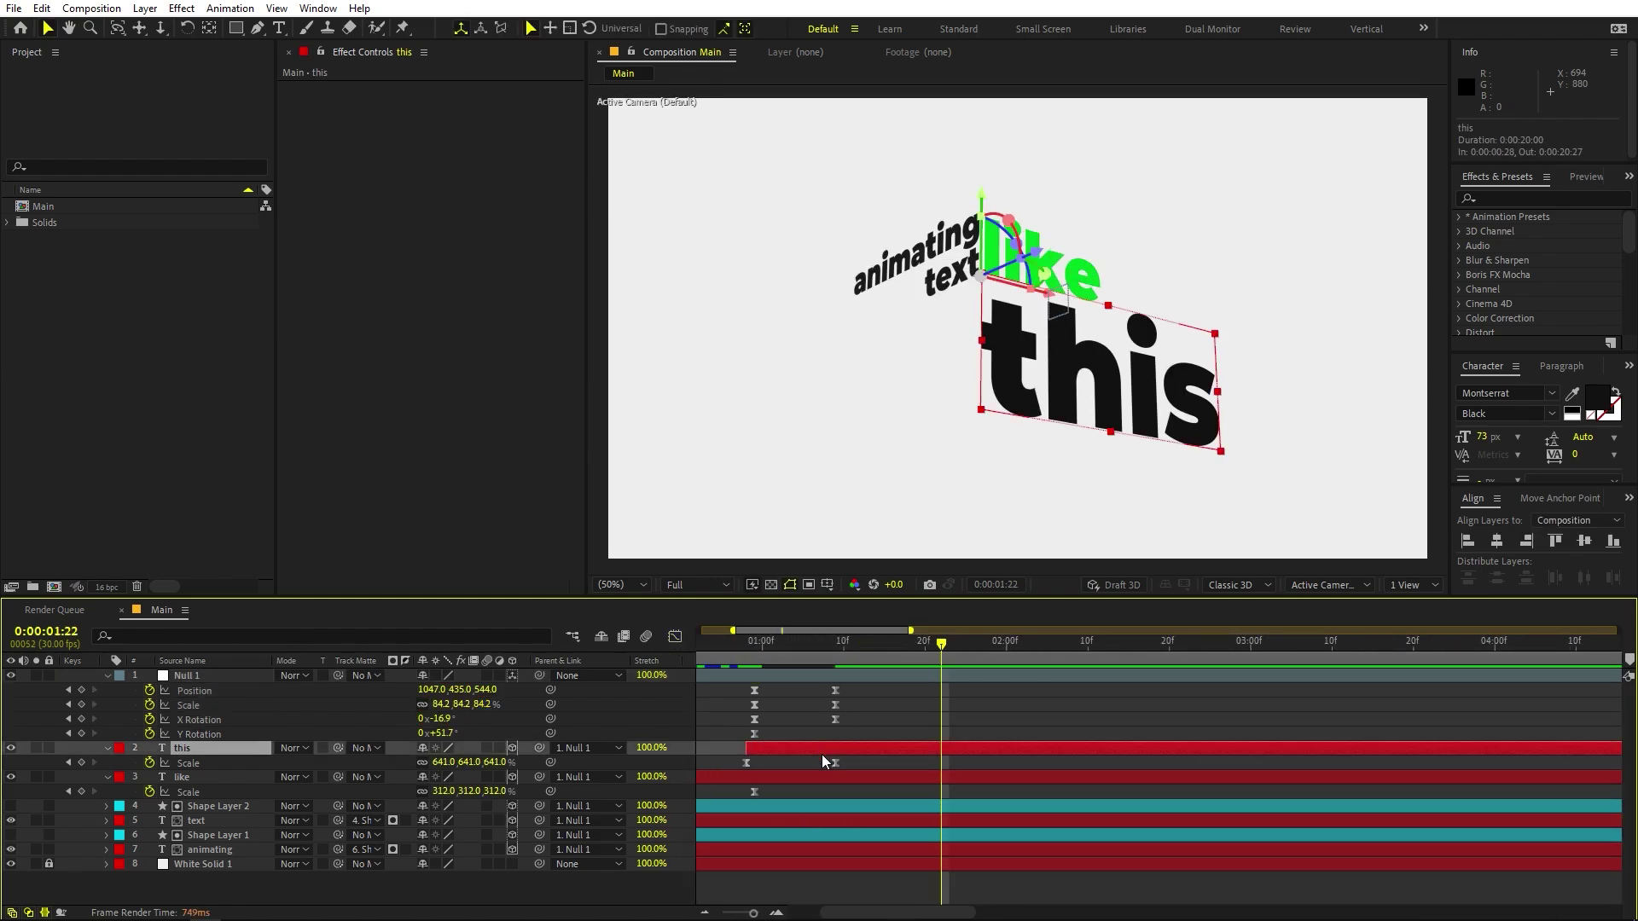
{"action": "key", "text": "ctrl+d"}
{"action": "left_click_drag", "start_coordinate": [822, 751], "coordinate": [903, 750]}
Replace the copy's text with "can be" and move it straight down so it sits directly beneath "this".
{"action": "key", "text": "ctrl+t"}
{"action": "type", "text": "c"}
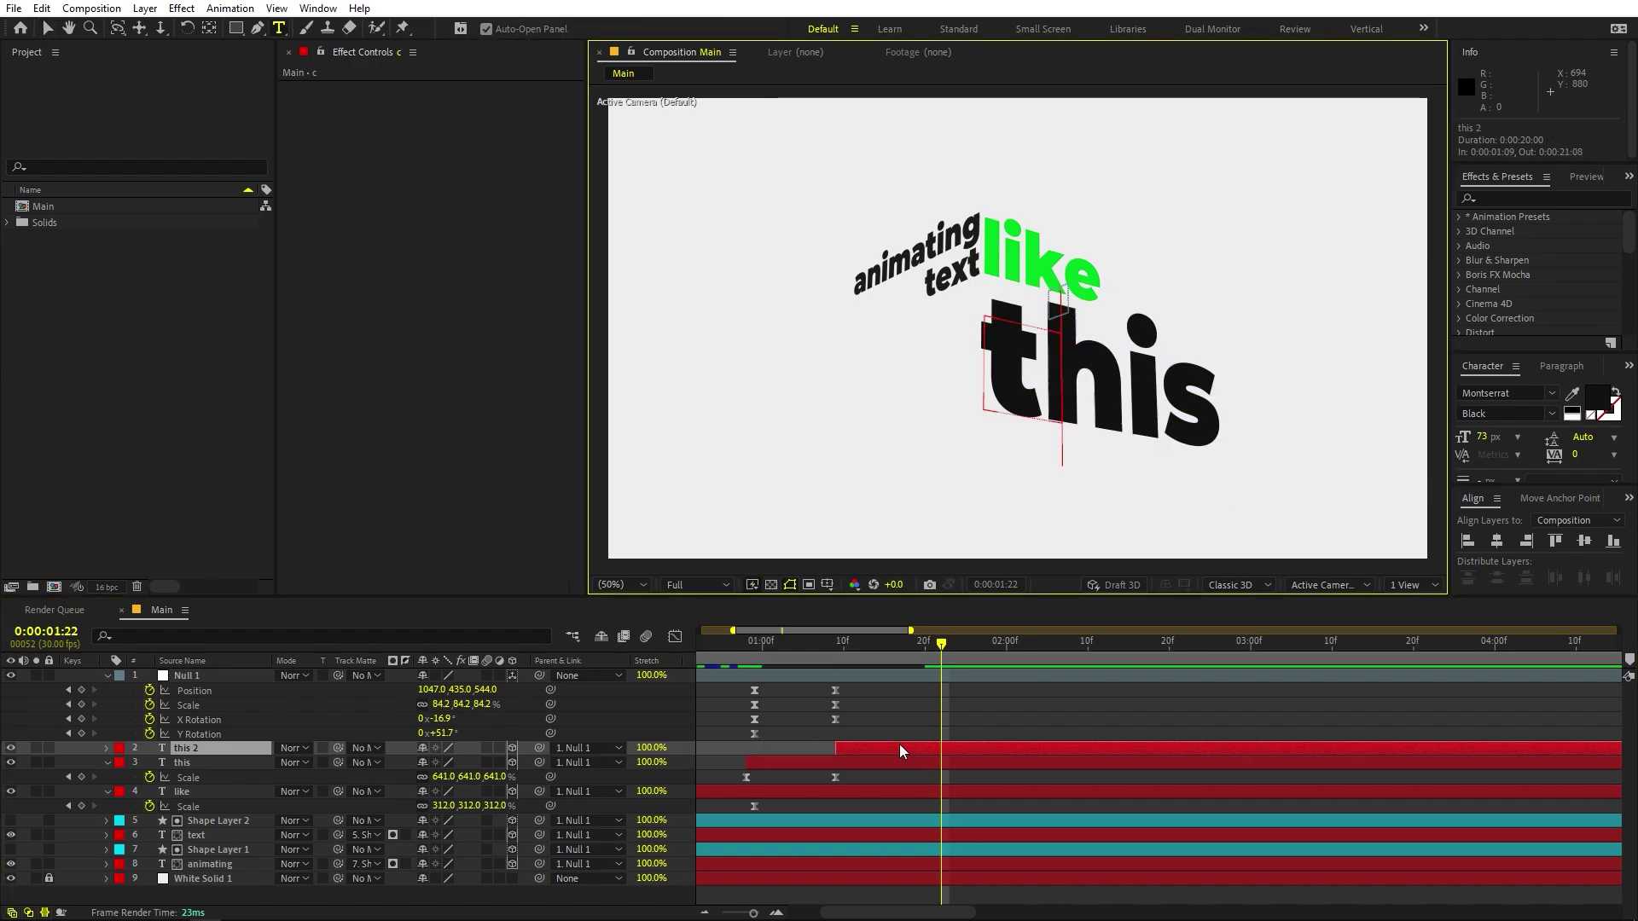
{"action": "type", "text": "an be"}
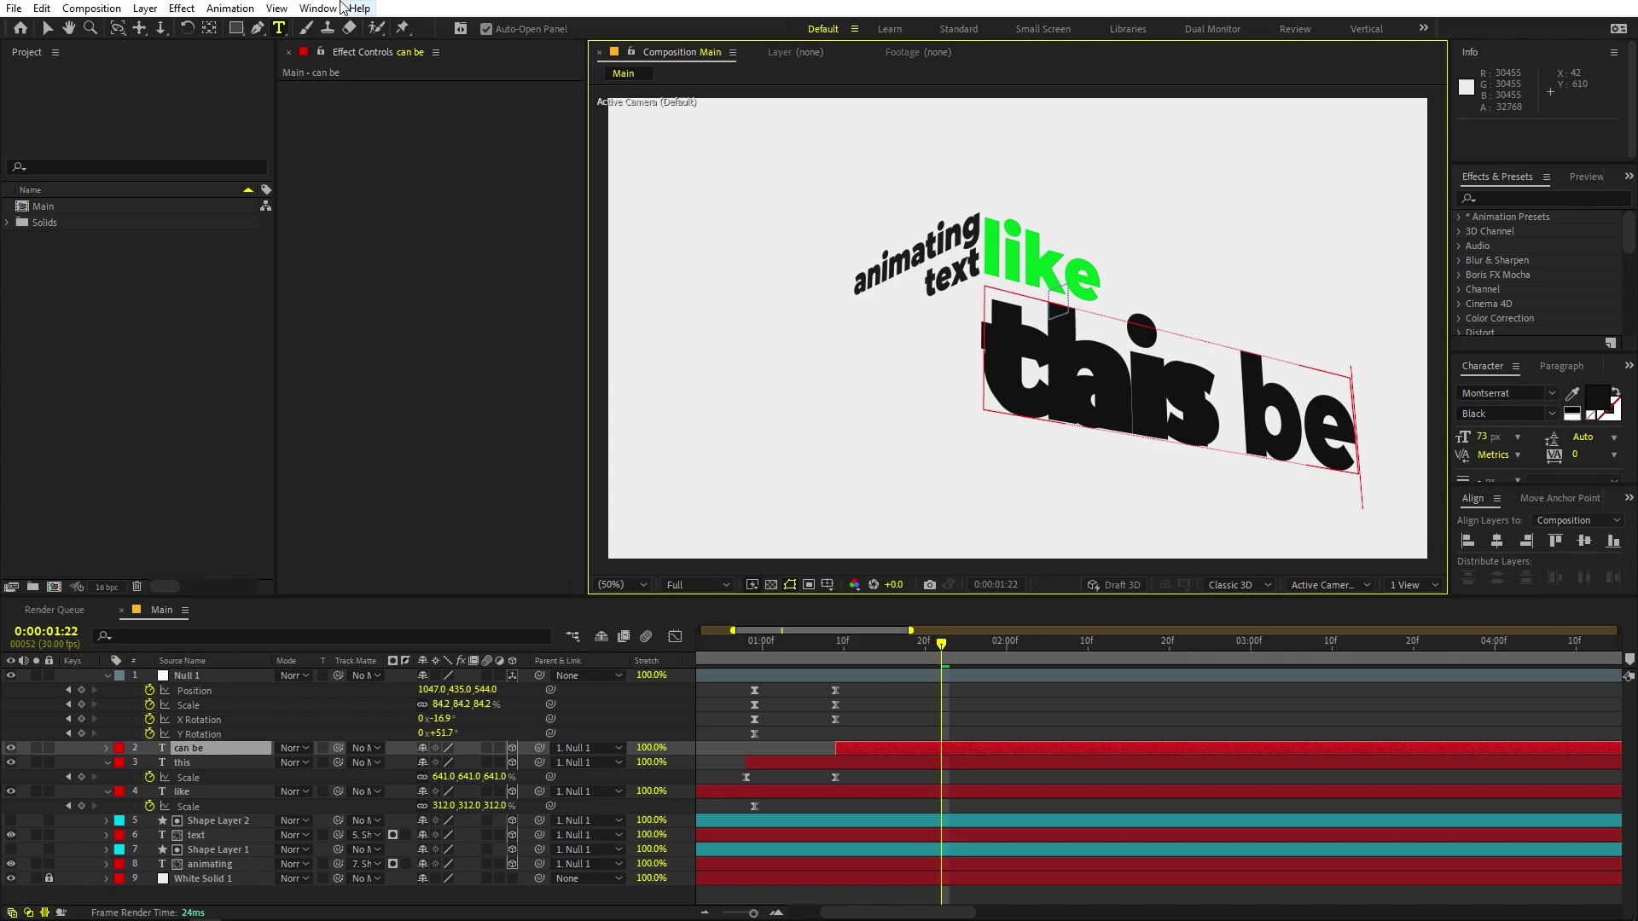
{"action": "left_click", "coordinate": [47, 28]}
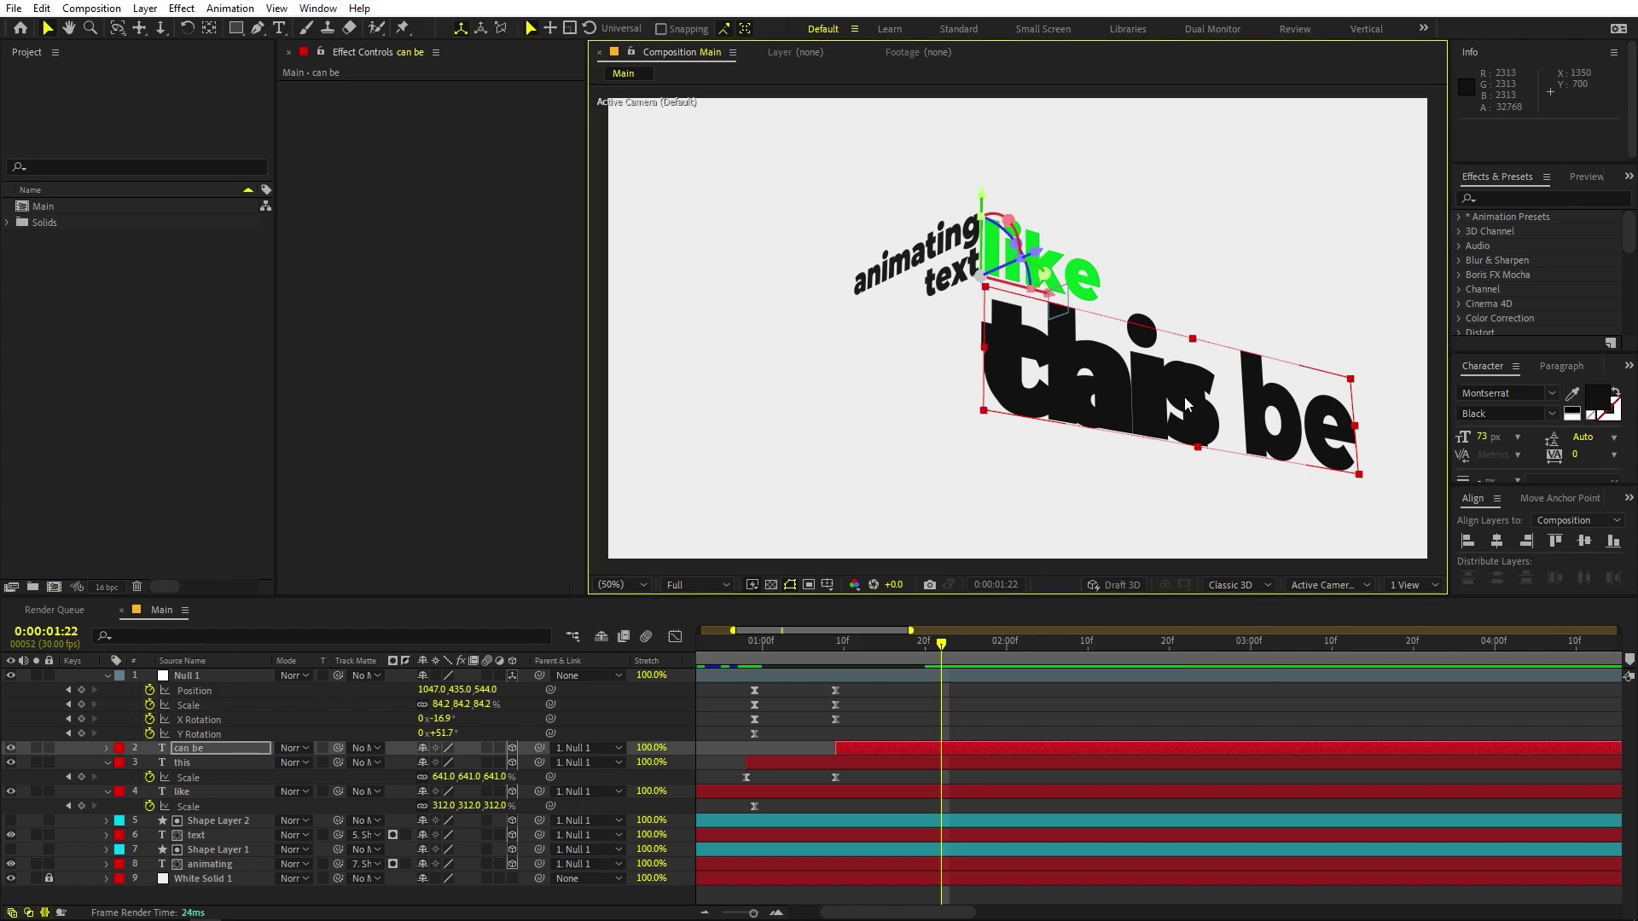
{"action": "left_click_drag", "start_coordinate": [983, 203], "coordinate": [985, 313]}
{"action": "key", "text": "space"}
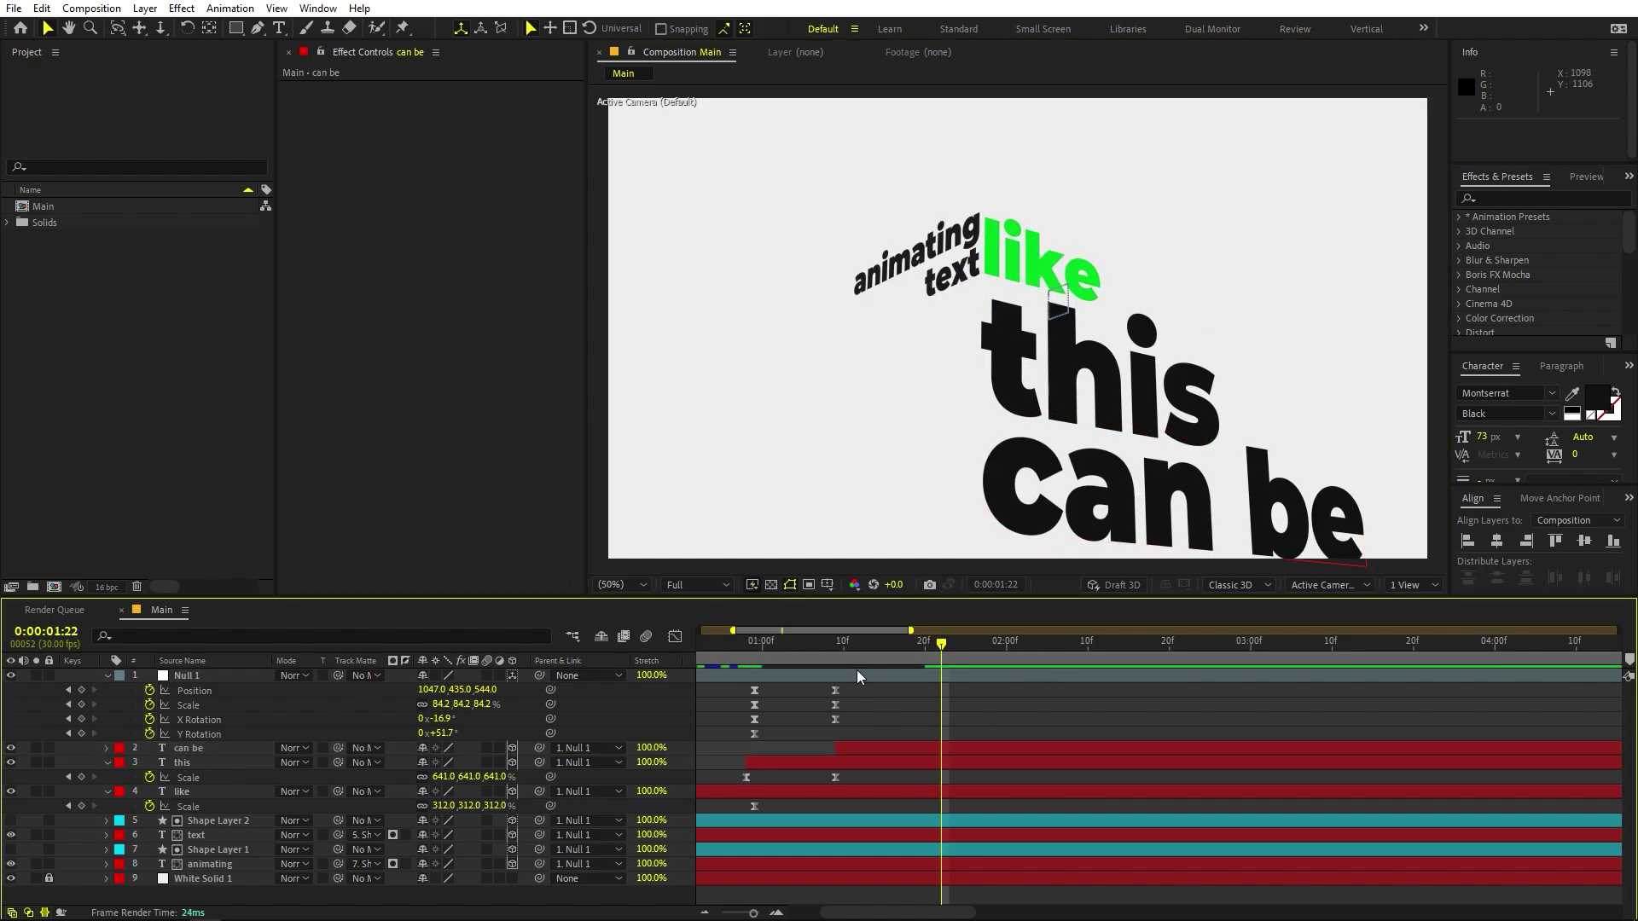
{"action": "key", "text": "space"}
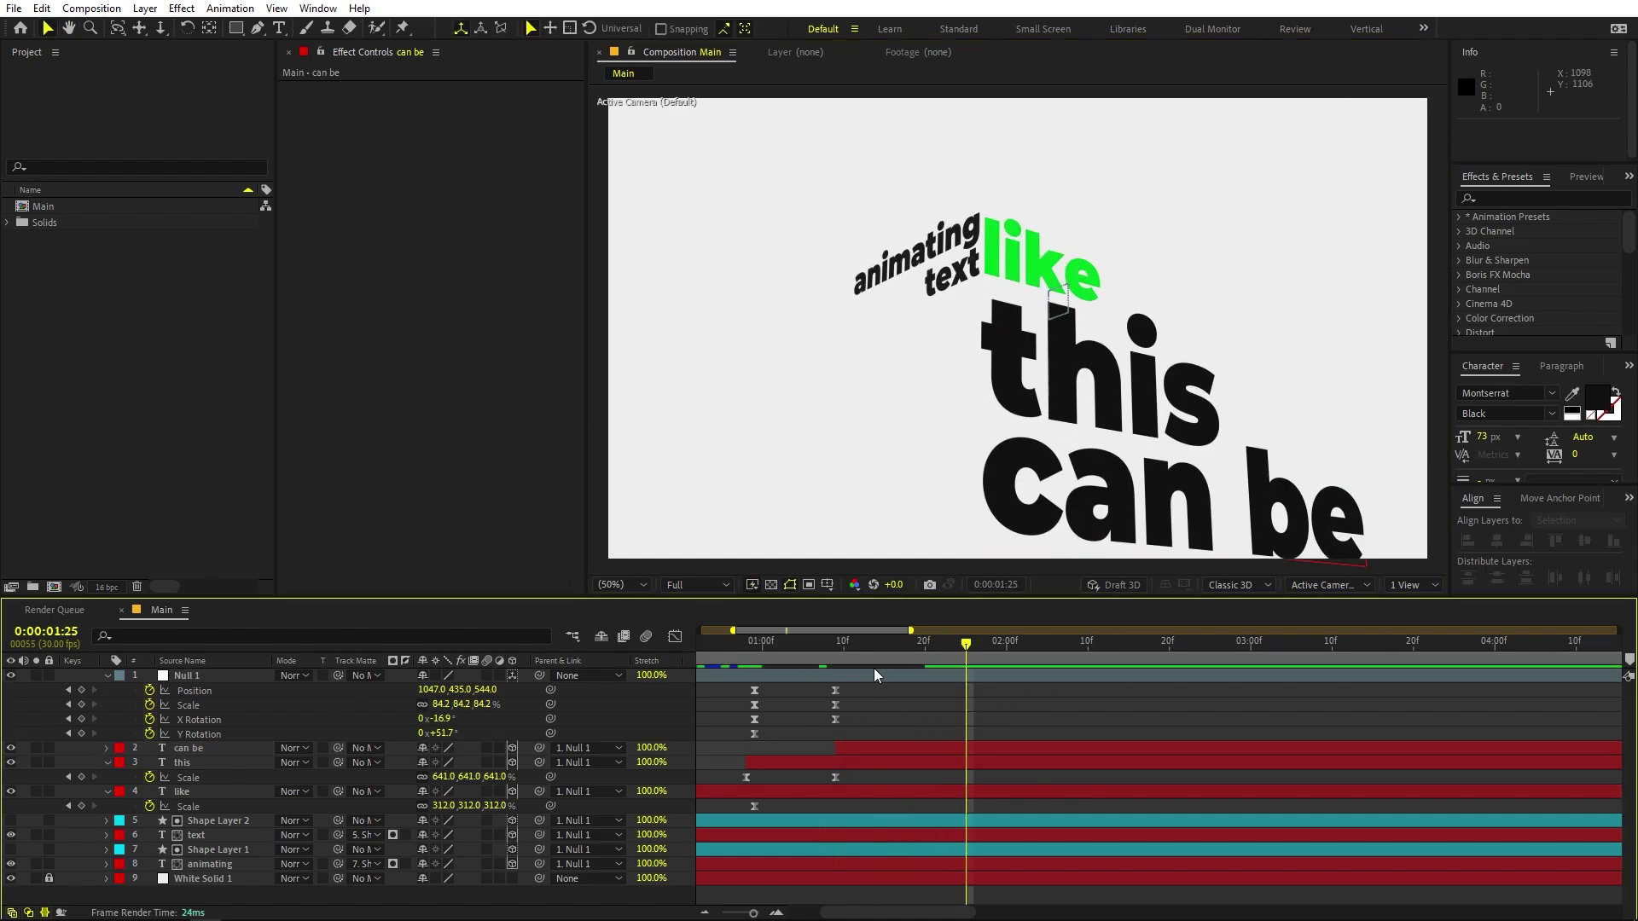
Keyframe Null 1 at 0:00:01:21 to Position 946, 245, 544, Scale 71.9%, X Rotation -24.6° and Y Rotation 64.3°, holding Y Rotation until 0:00:01:09.
{"action": "left_click_drag", "start_coordinate": [864, 653], "coordinate": [951, 679]}
{"action": "left_click", "coordinate": [950, 678]}
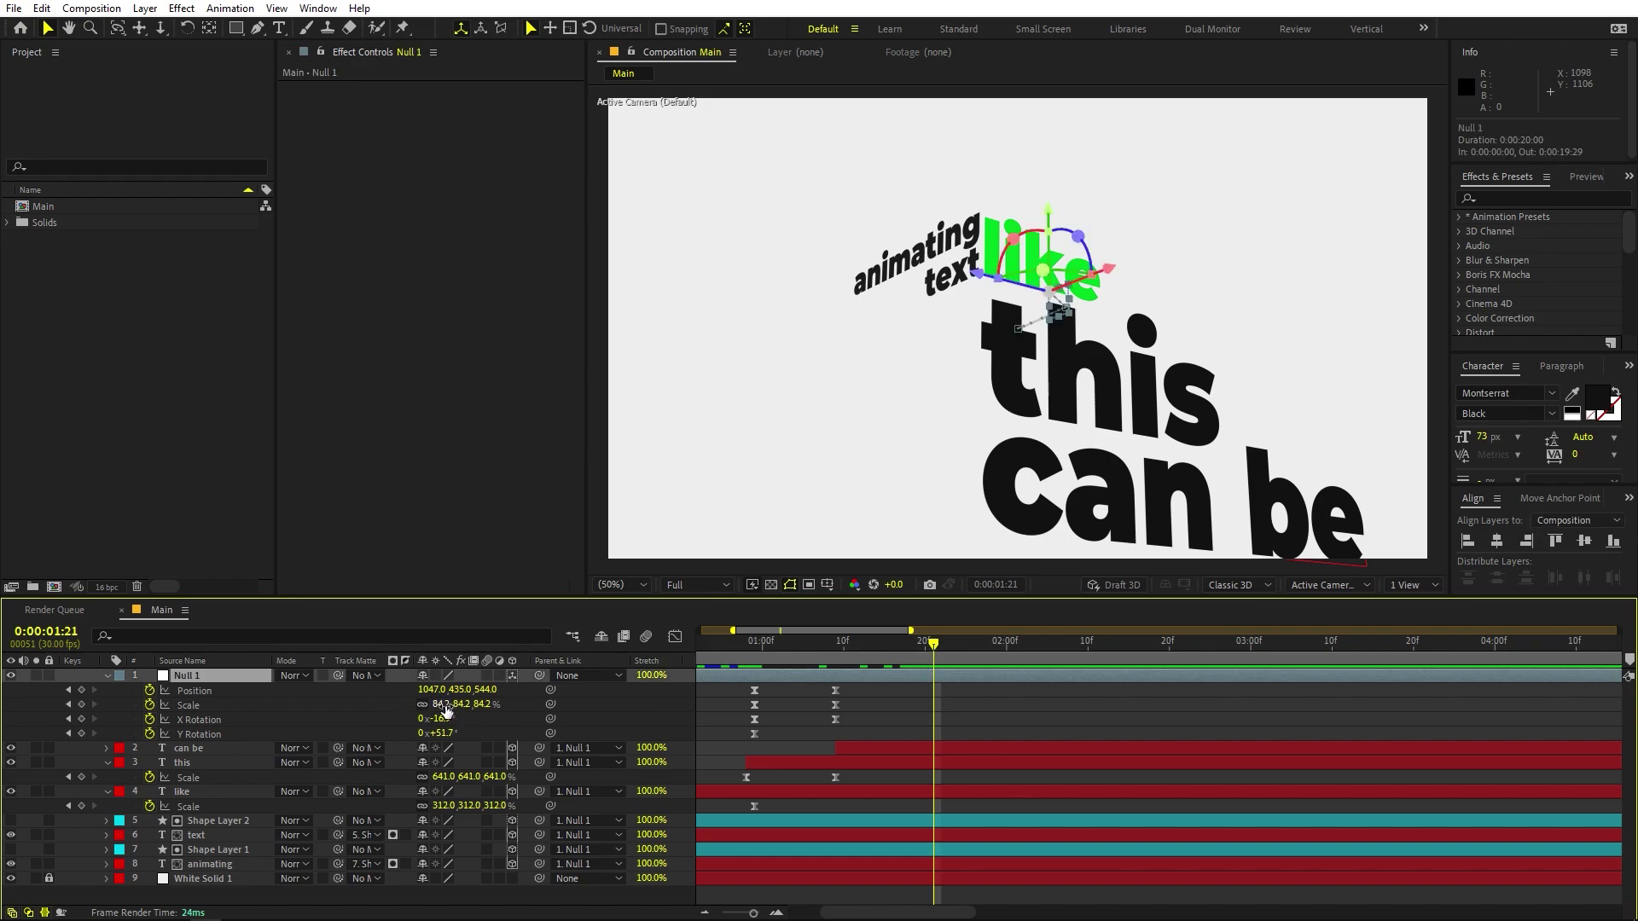
{"action": "left_click_drag", "start_coordinate": [445, 710], "coordinate": [559, 740]}
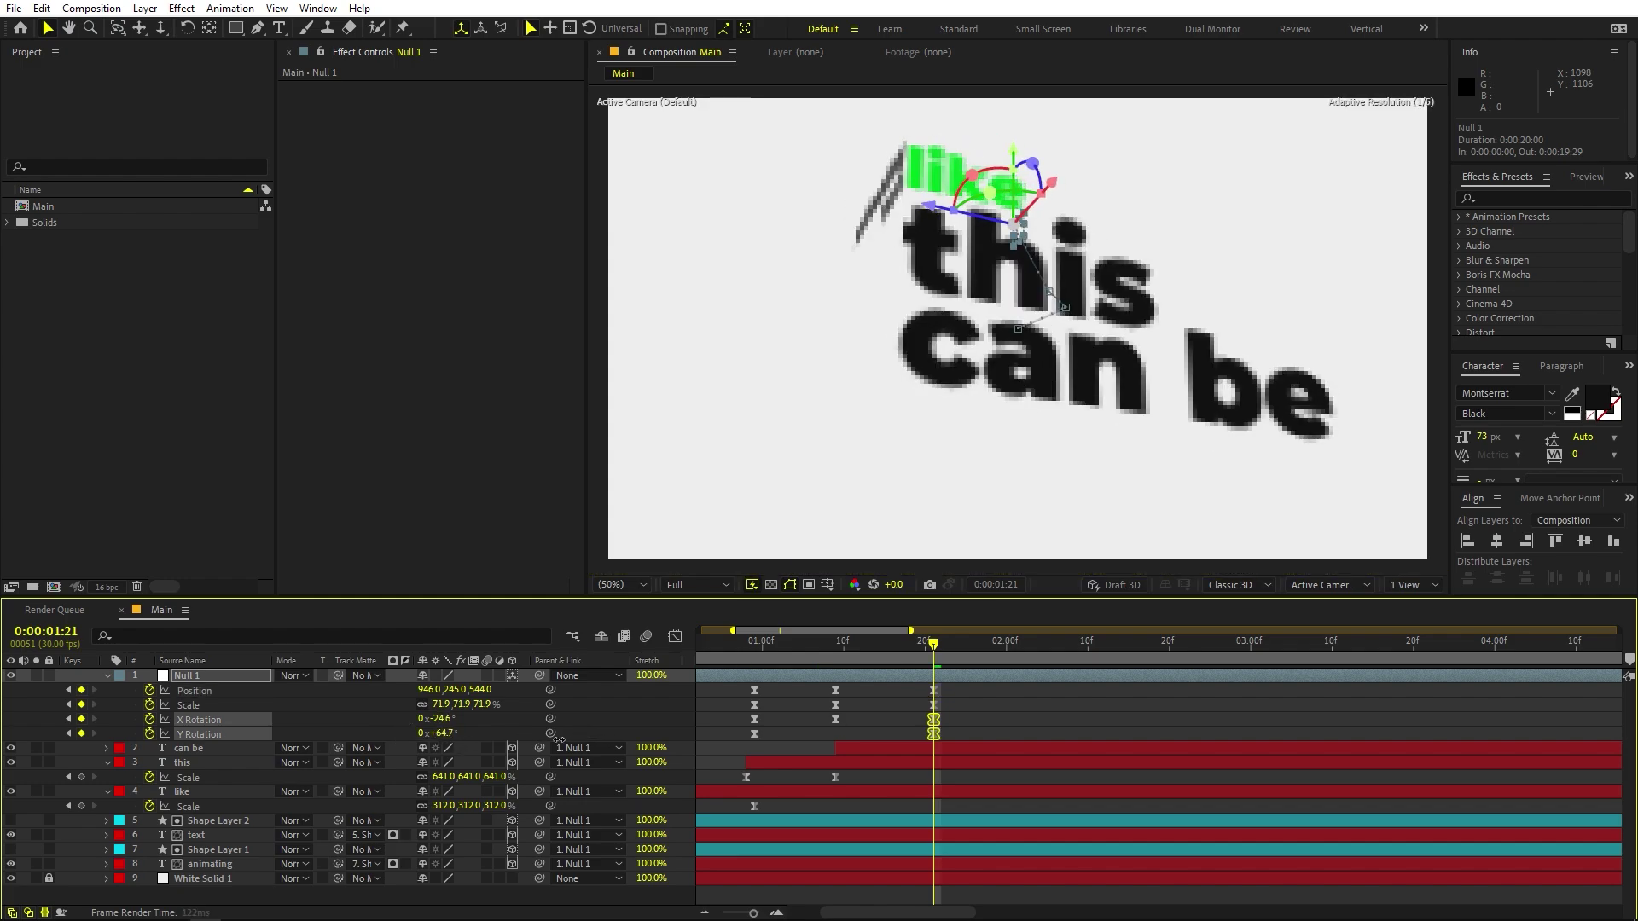
{"action": "left_click_drag", "start_coordinate": [865, 648], "coordinate": [837, 650]}
{"action": "left_click_drag", "start_coordinate": [791, 737], "coordinate": [732, 741]}
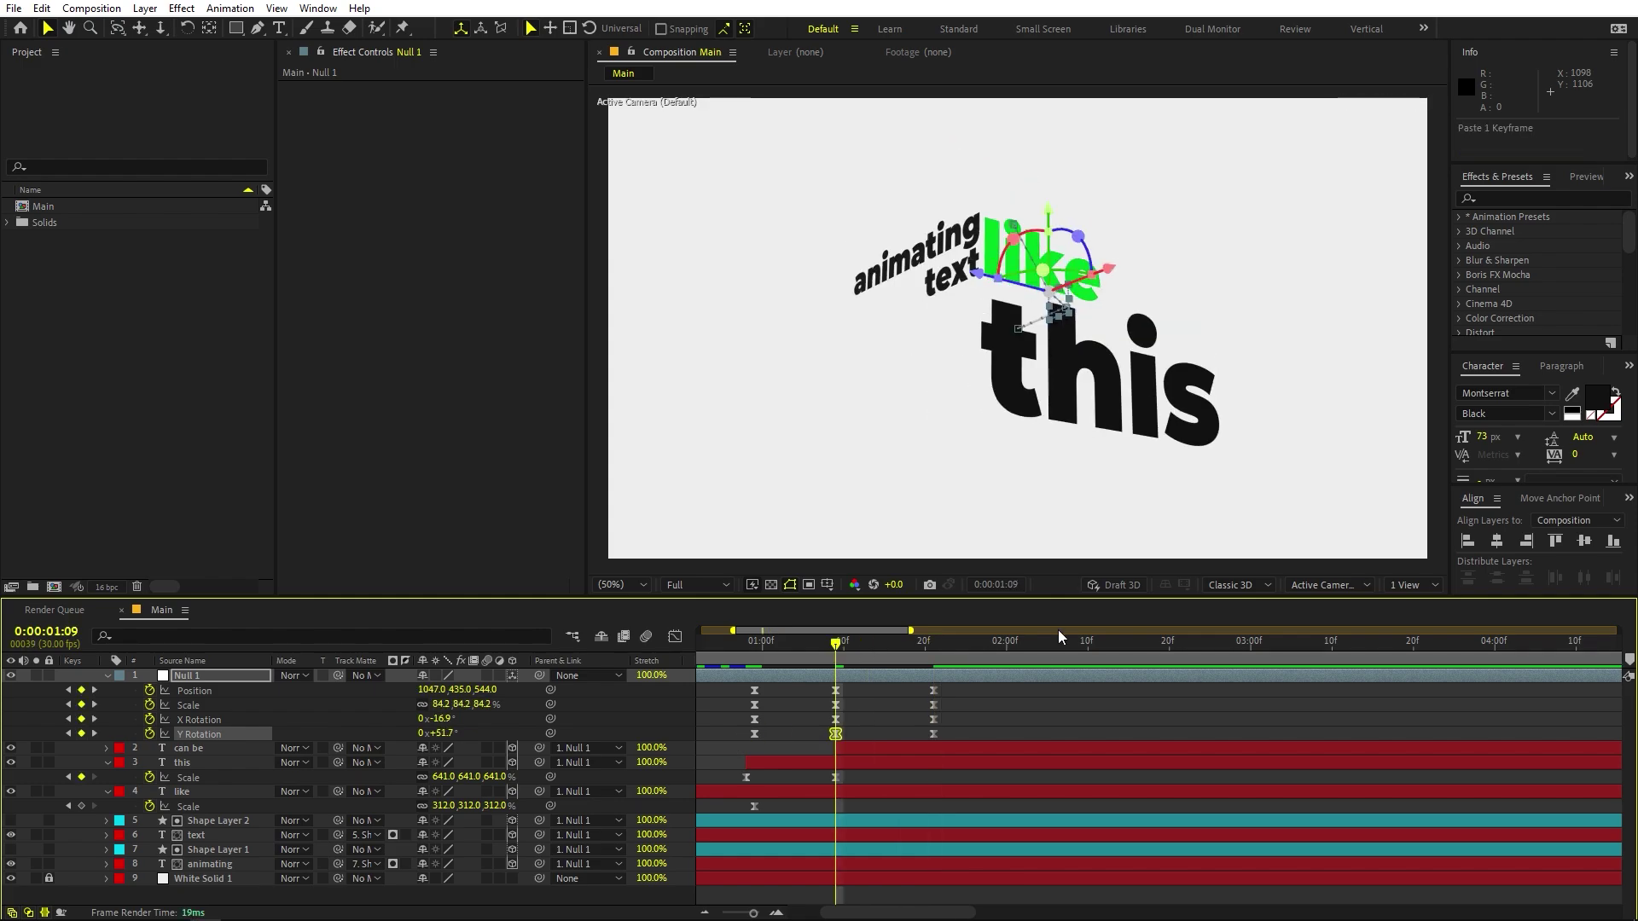
Ease Null 1's Position, Scale and rotation keyframes after 0:00:01:09 into a steep mid-move speed peak, and preview from the start.
{"action": "left_click_drag", "start_coordinate": [795, 644], "coordinate": [826, 746]}
{"action": "left_click", "coordinate": [674, 637]}
{"action": "left_click_drag", "start_coordinate": [1022, 758], "coordinate": [892, 858]}
{"action": "key", "text": "F9"}
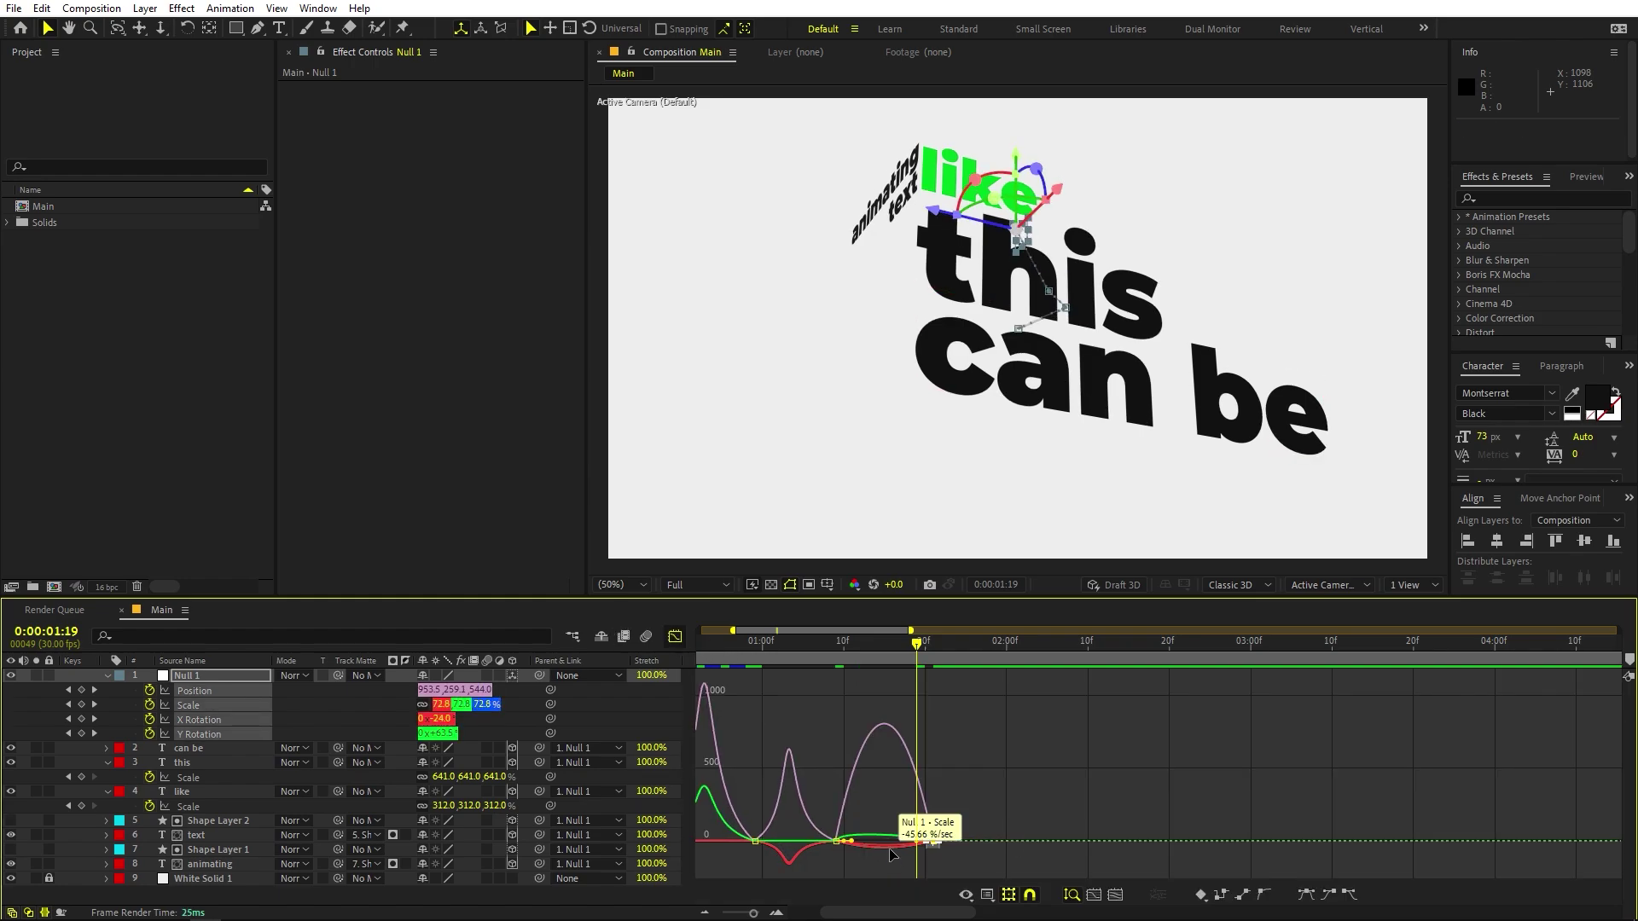
{"action": "scroll", "coordinate": [892, 857], "scroll_direction": "up", "scroll_amount": 2}
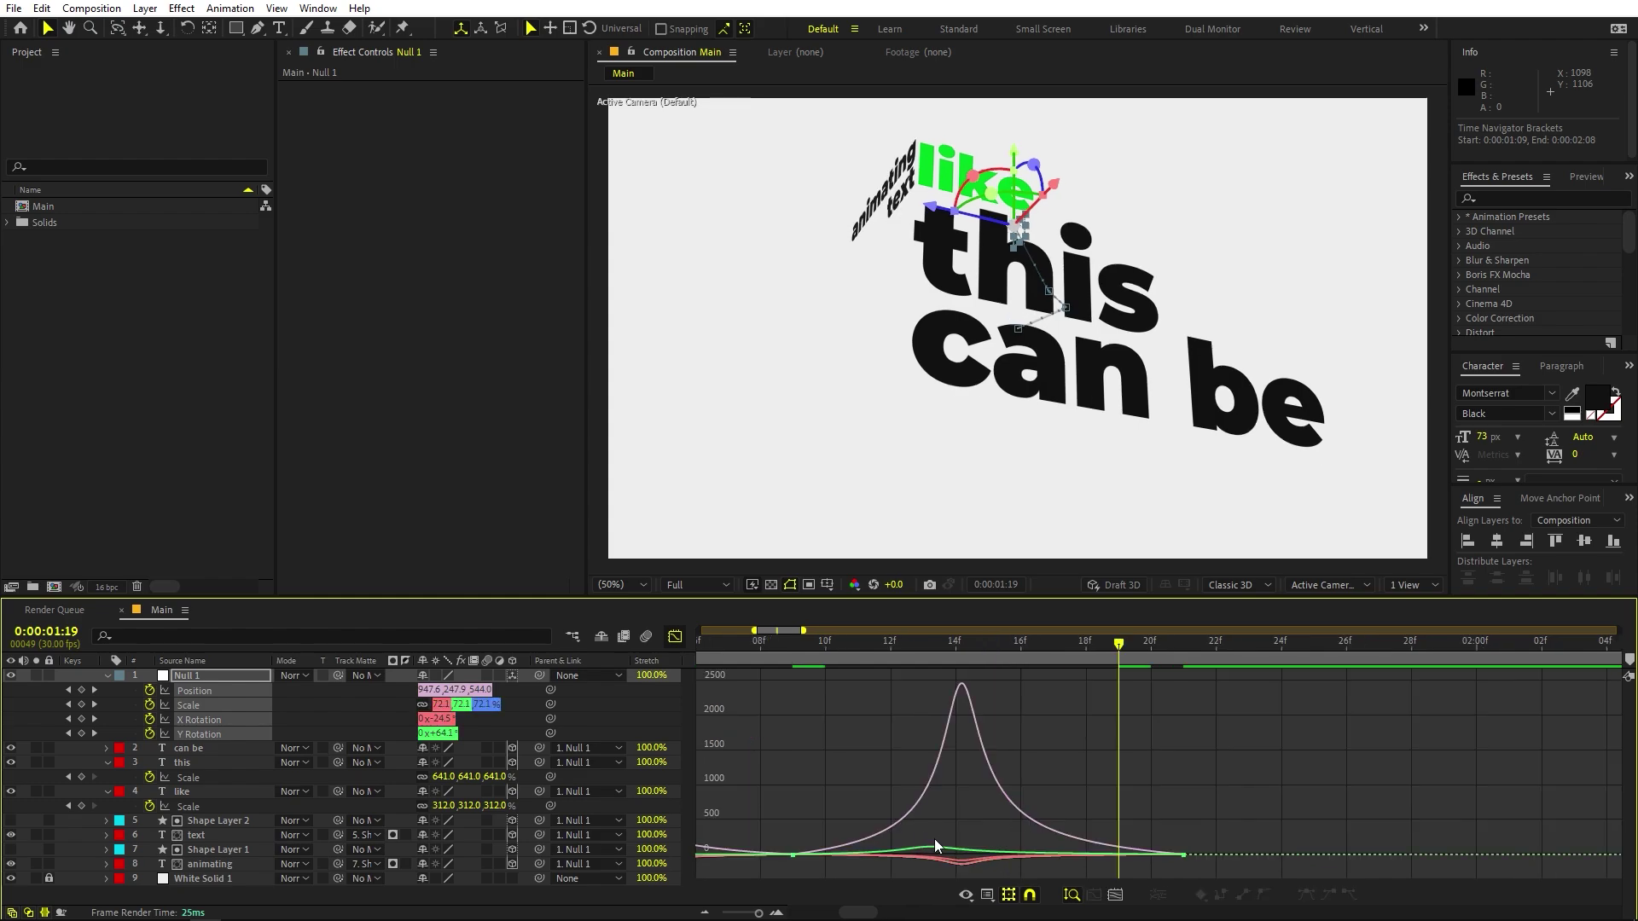
{"action": "left_click", "coordinate": [934, 849]}
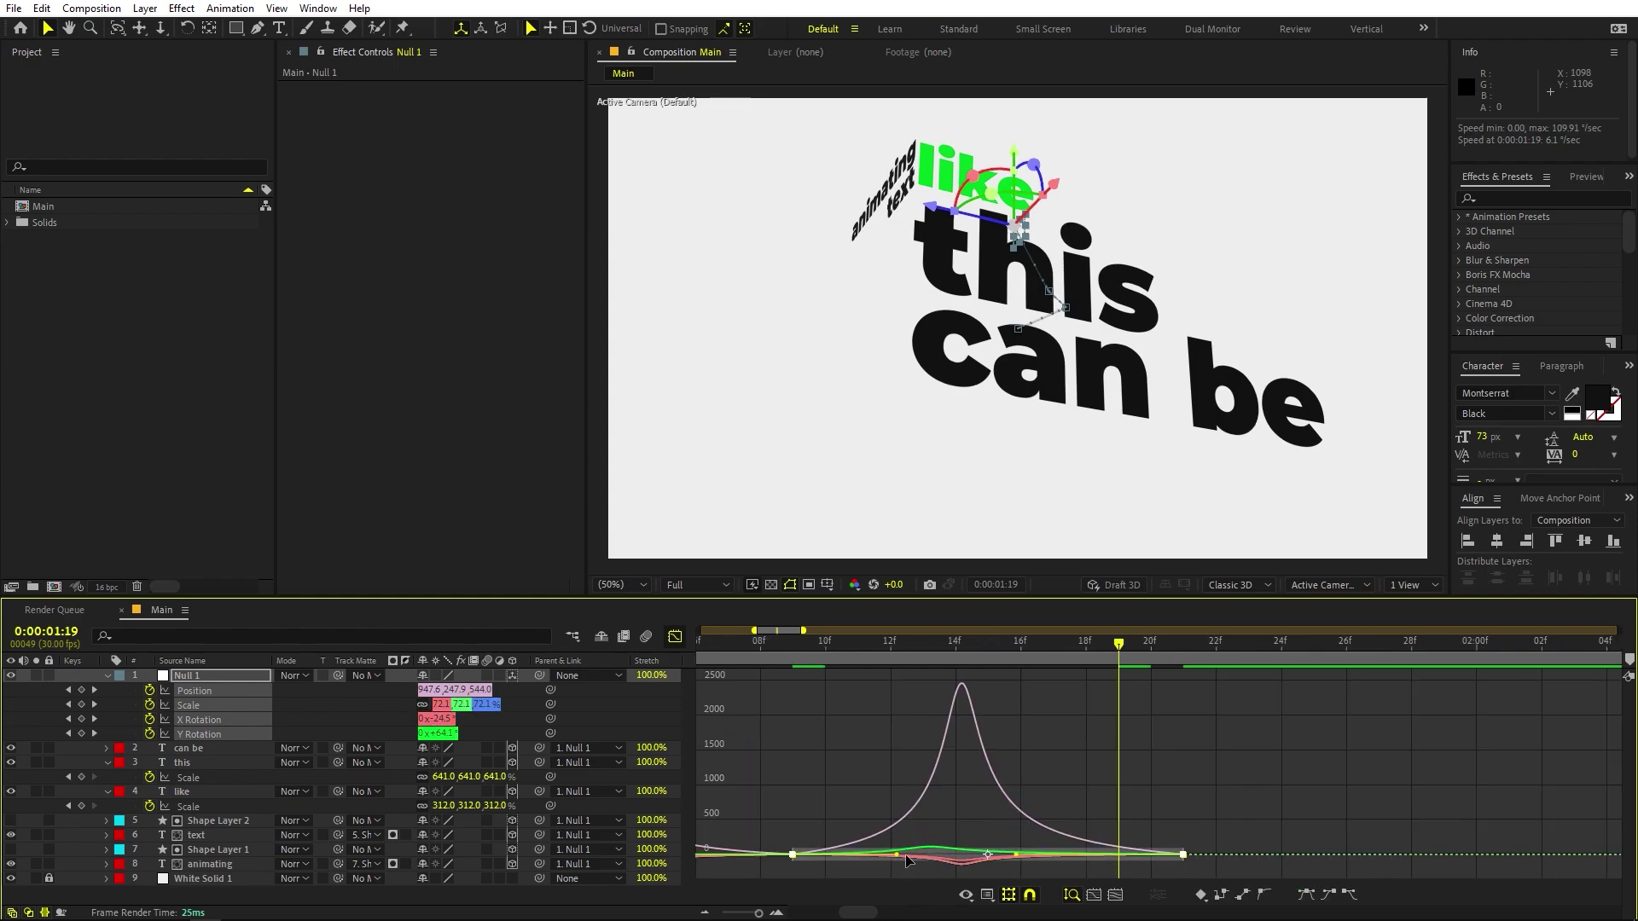
{"action": "left_click_drag", "start_coordinate": [906, 855], "coordinate": [922, 856]}
{"action": "scroll", "coordinate": [966, 736], "scroll_direction": "down", "scroll_amount": 3}
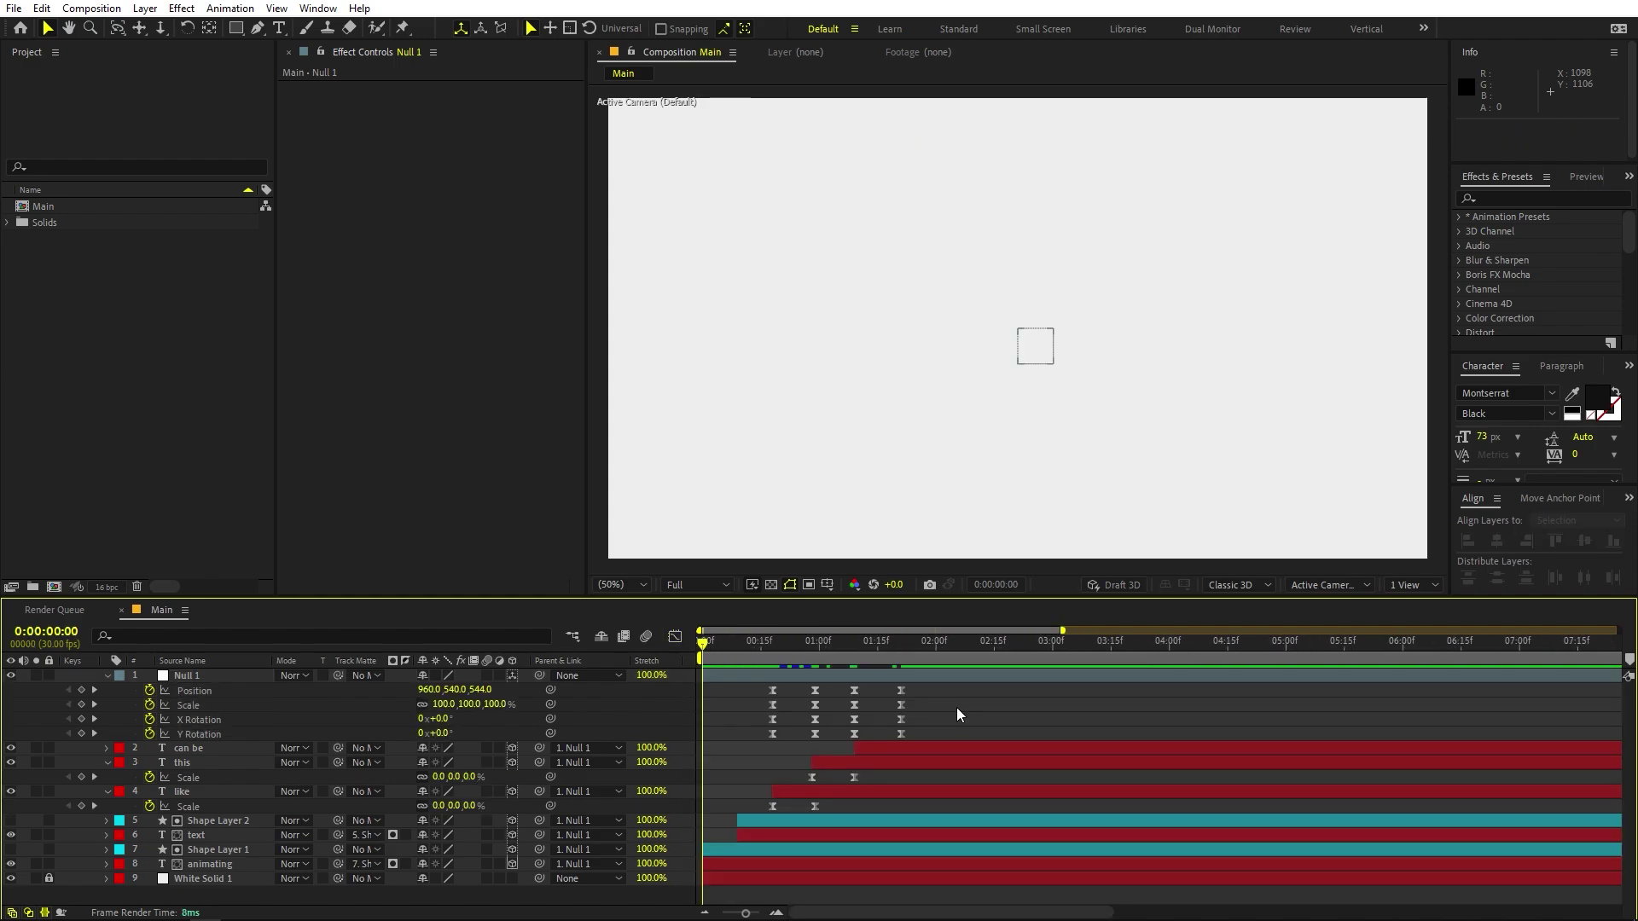
{"action": "key", "text": "space"}
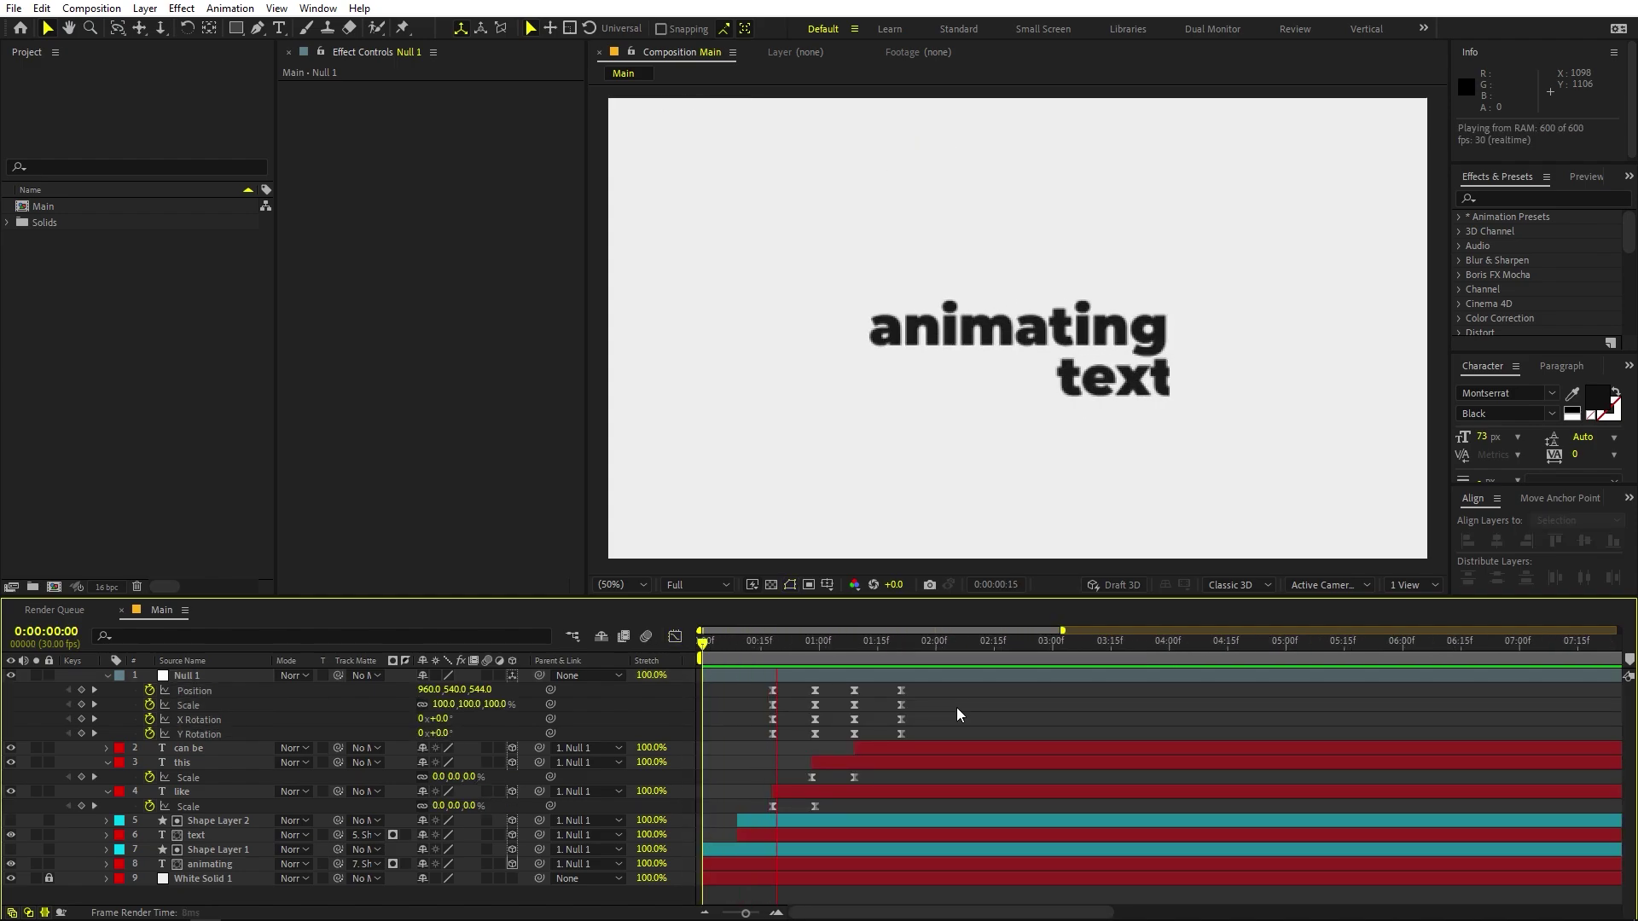
Animate the "can be" Scale from 0% at 0:00:01:09 to 641% at 0:00:01:25, with Null 1's last keyframes moved to 0:00:01:25.
{"action": "left_click_drag", "start_coordinate": [897, 645], "coordinate": [923, 764]}
{"action": "left_click", "coordinate": [918, 744]}
{"action": "key", "text": "s"}
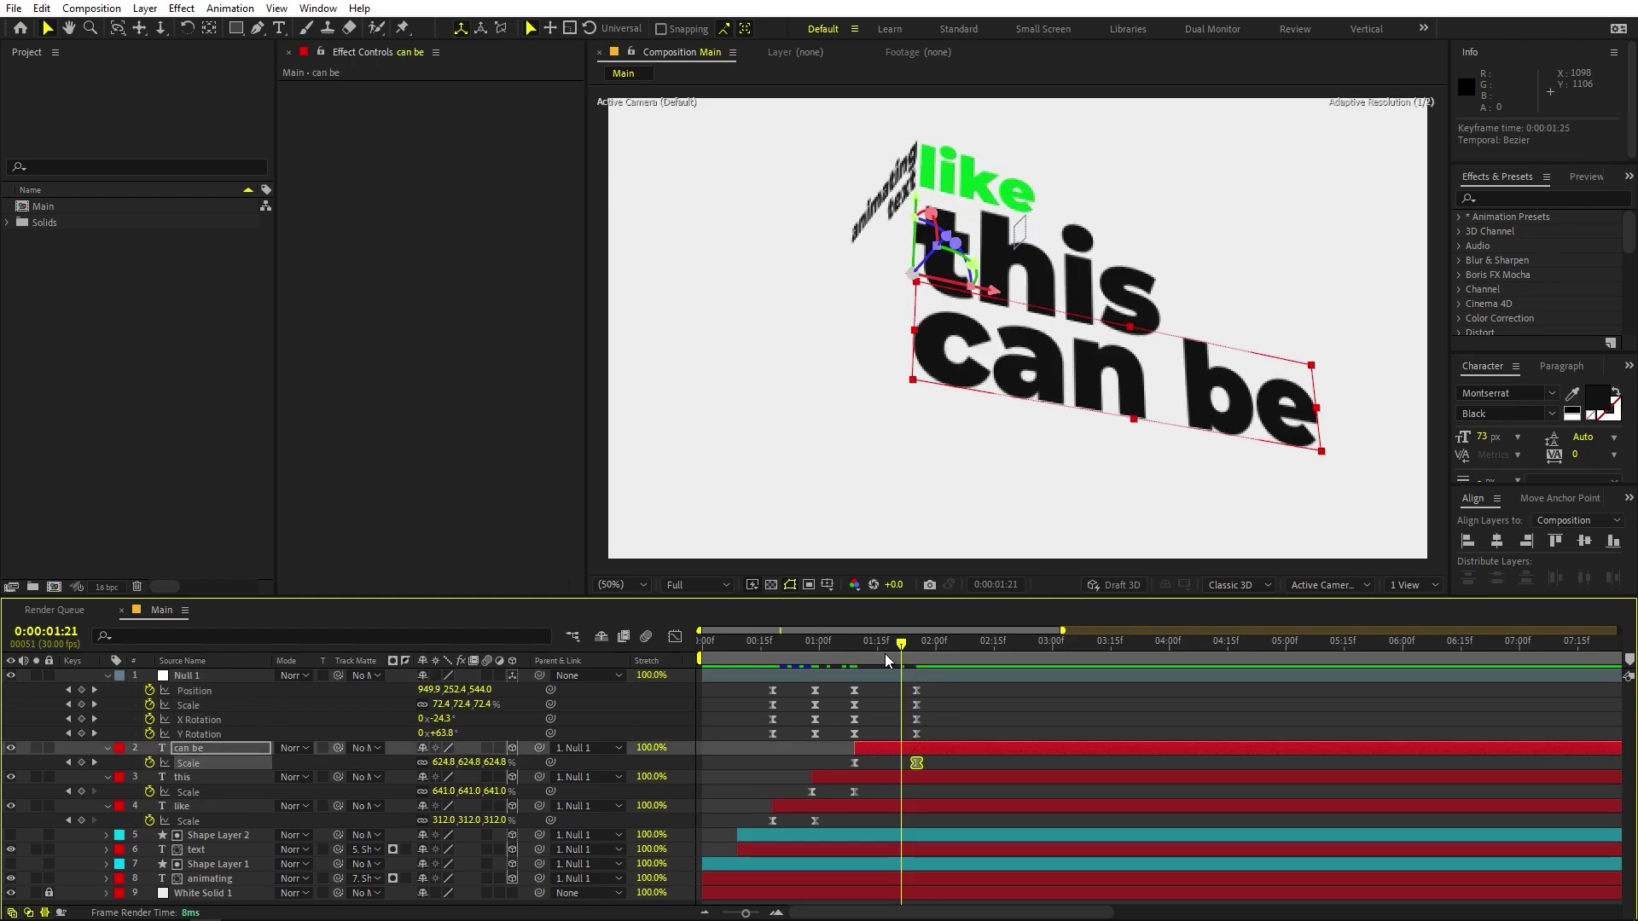
{"action": "key", "text": "space"}
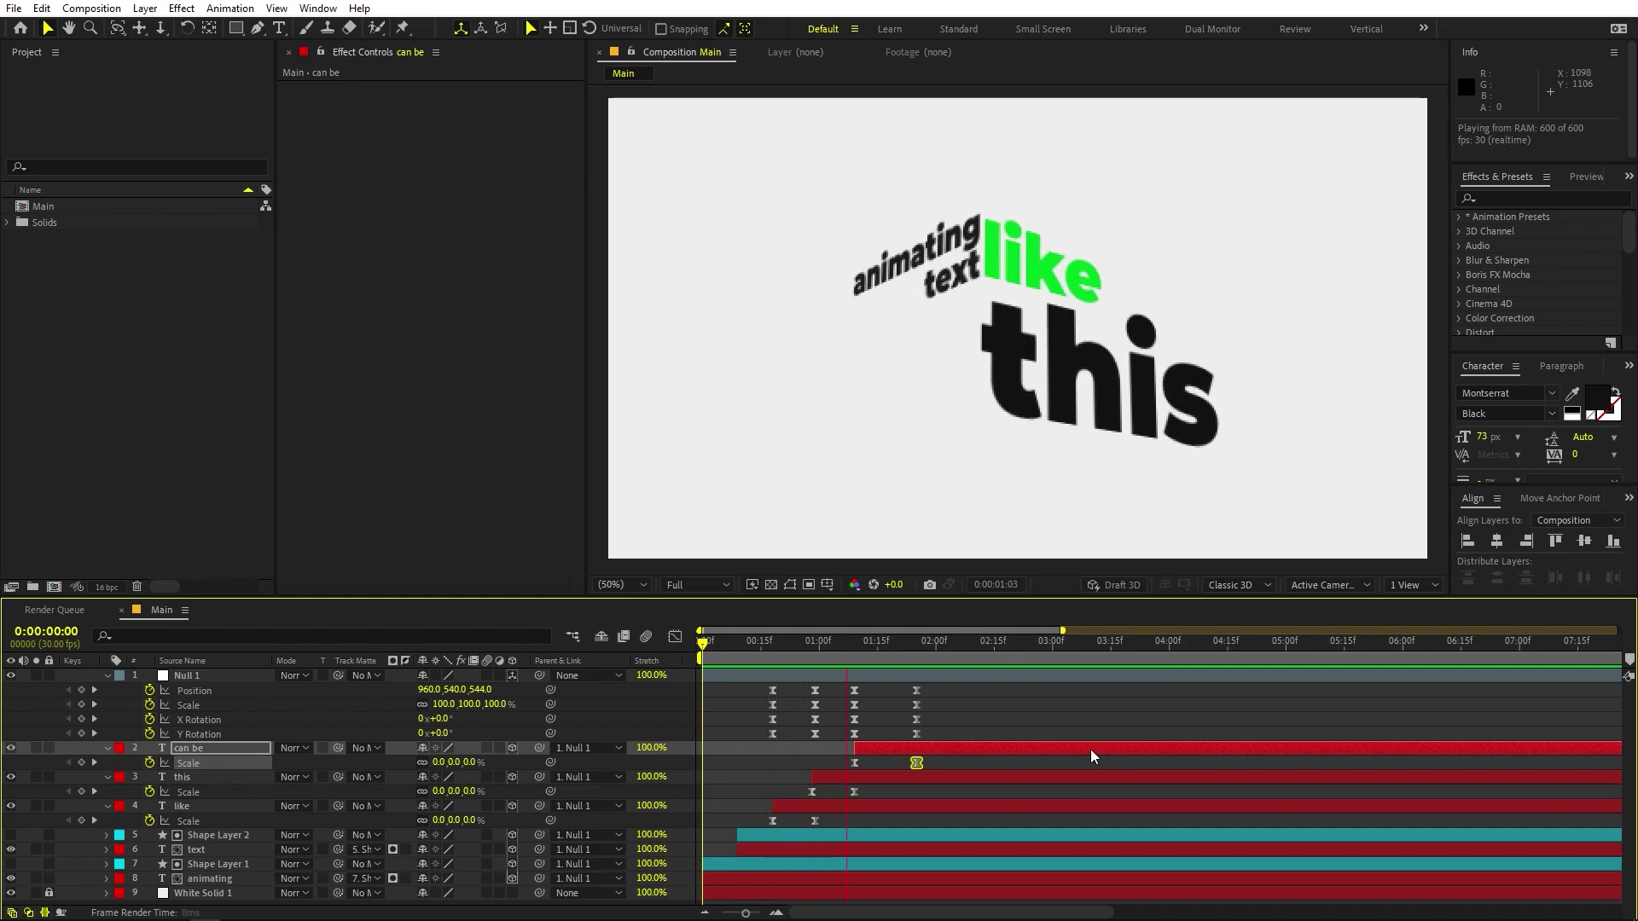
{"action": "key", "text": "space"}
Duplicate the "can be" layer and set the copy's Y Rotation to 0°.
{"action": "left_click", "coordinate": [1044, 364]}
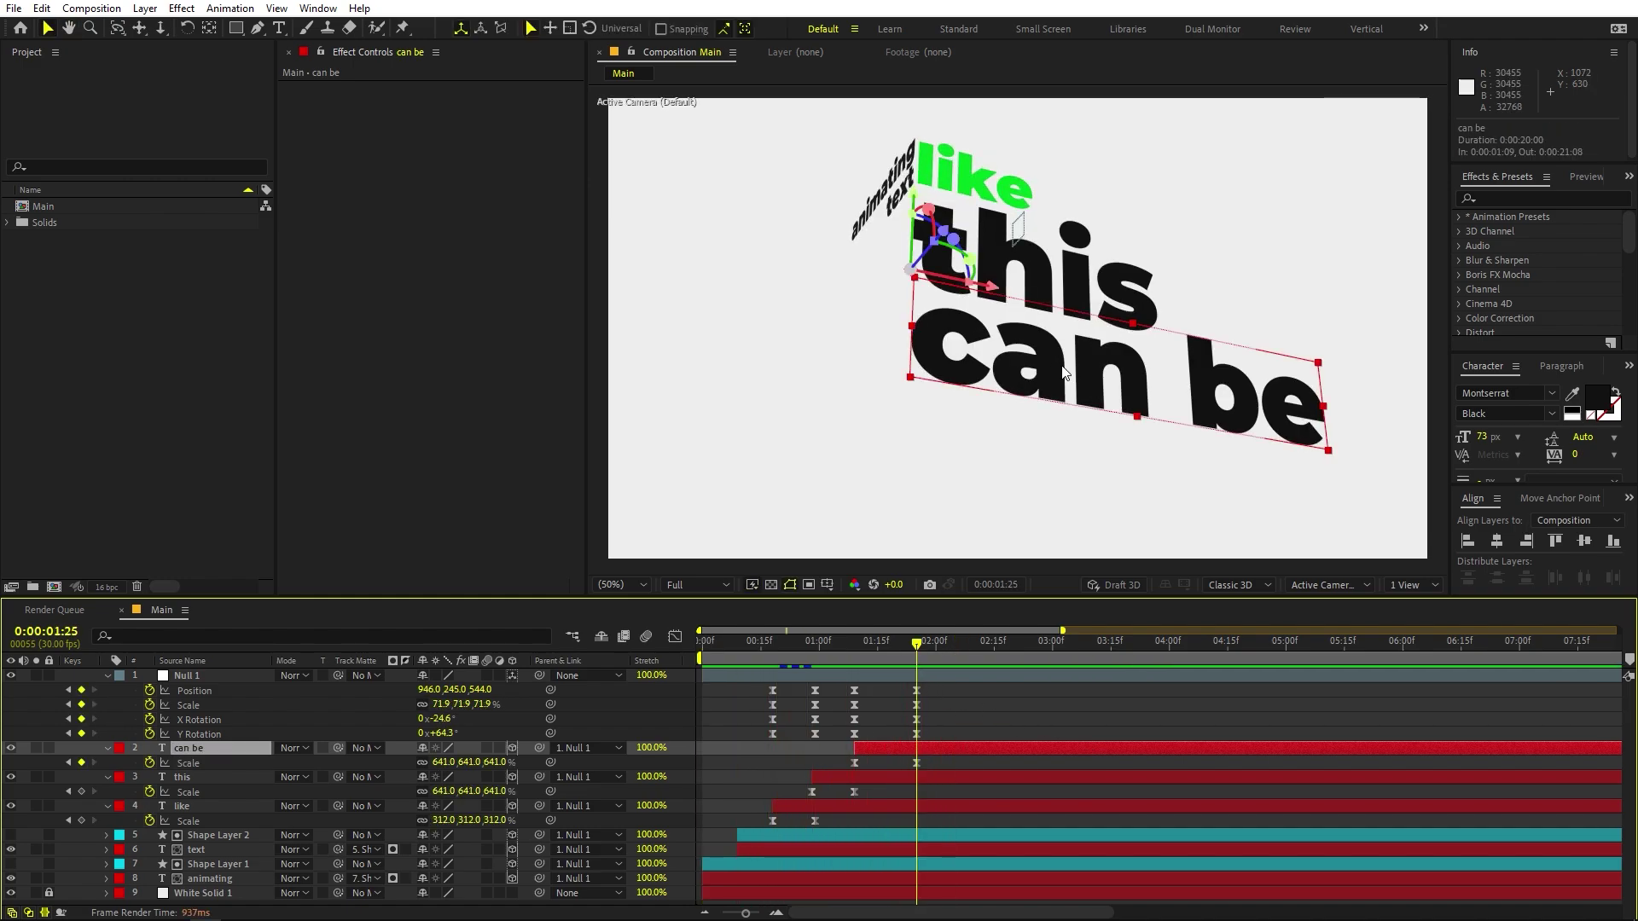
{"action": "left_click", "coordinate": [949, 751]}
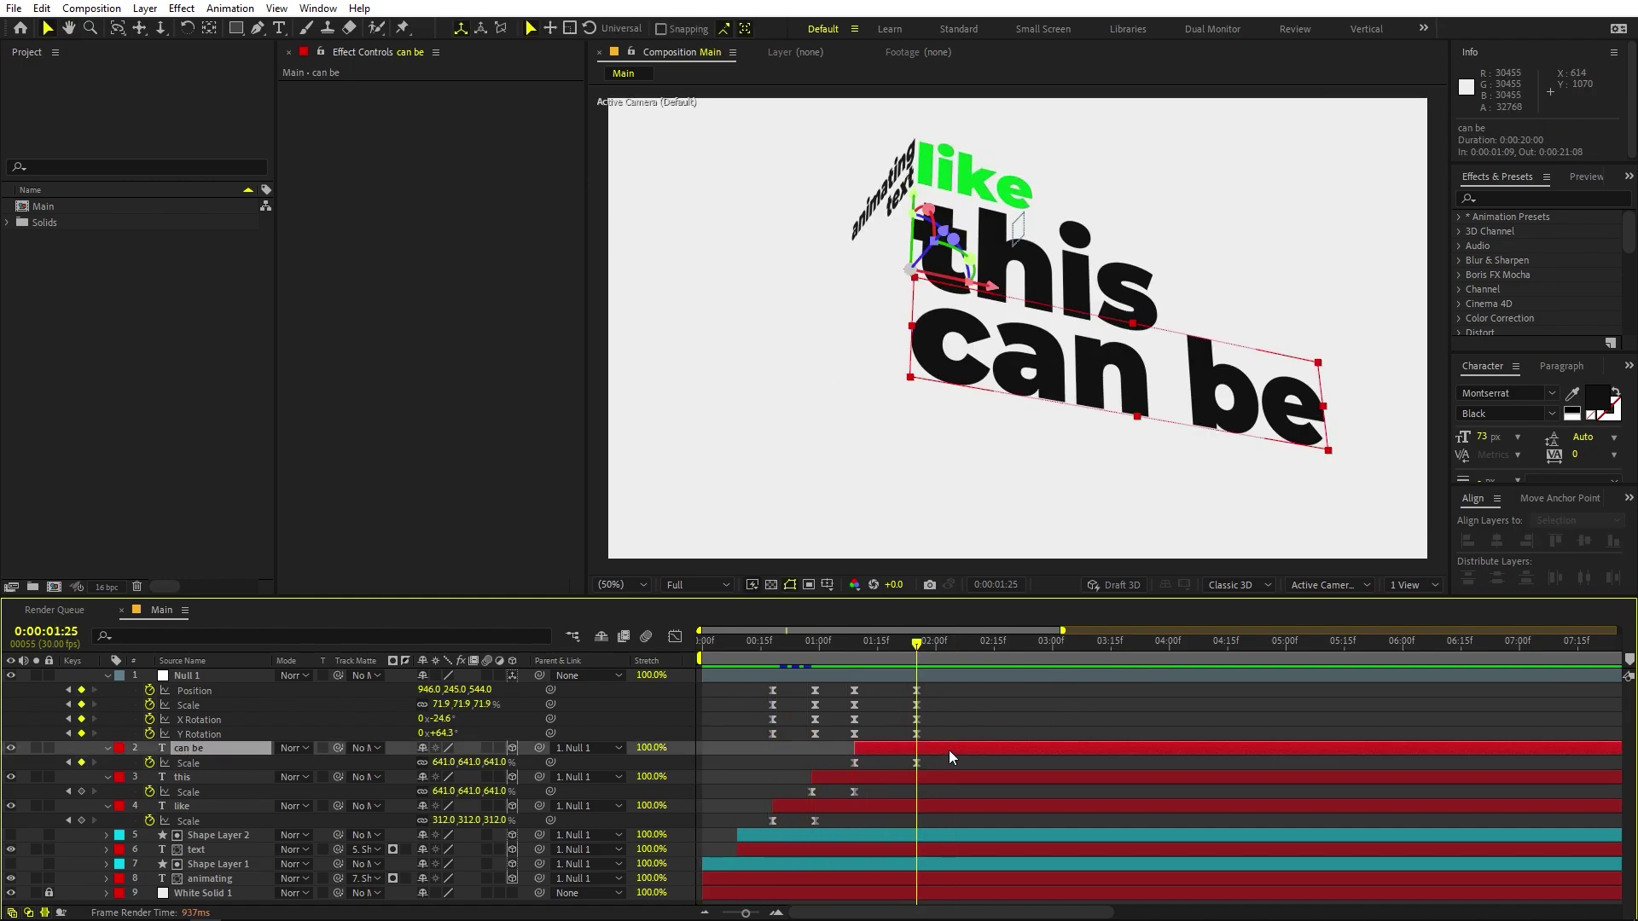
{"action": "key", "text": "ctrl+d"}
{"action": "key", "text": "r"}
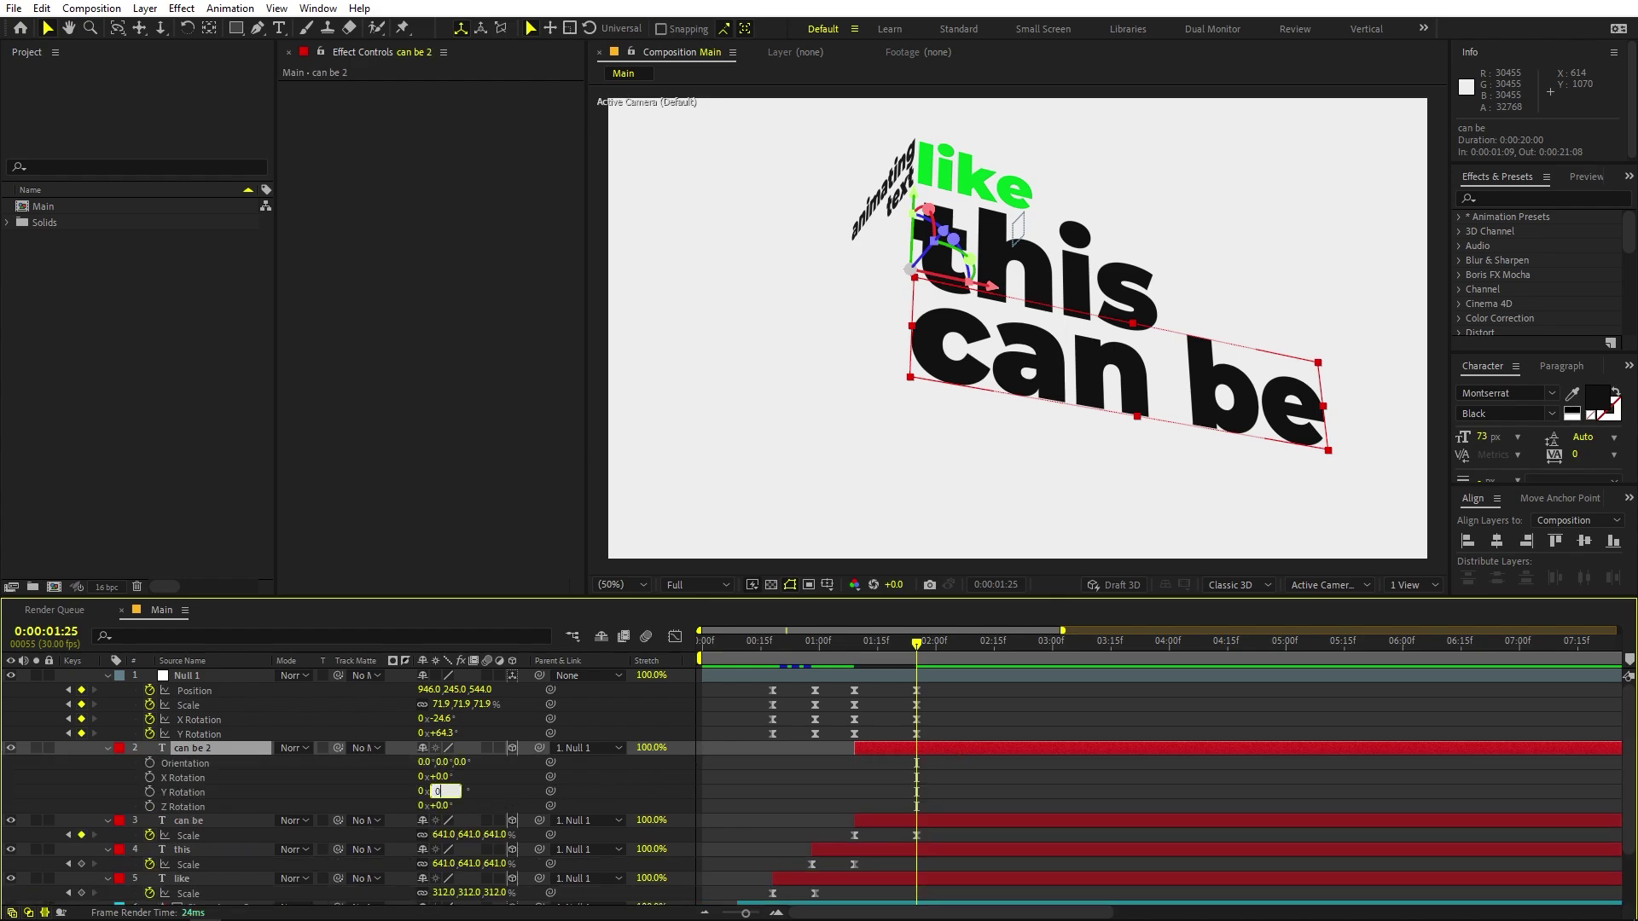
{"action": "type", "text": "90"}
{"action": "key", "text": "Return"}
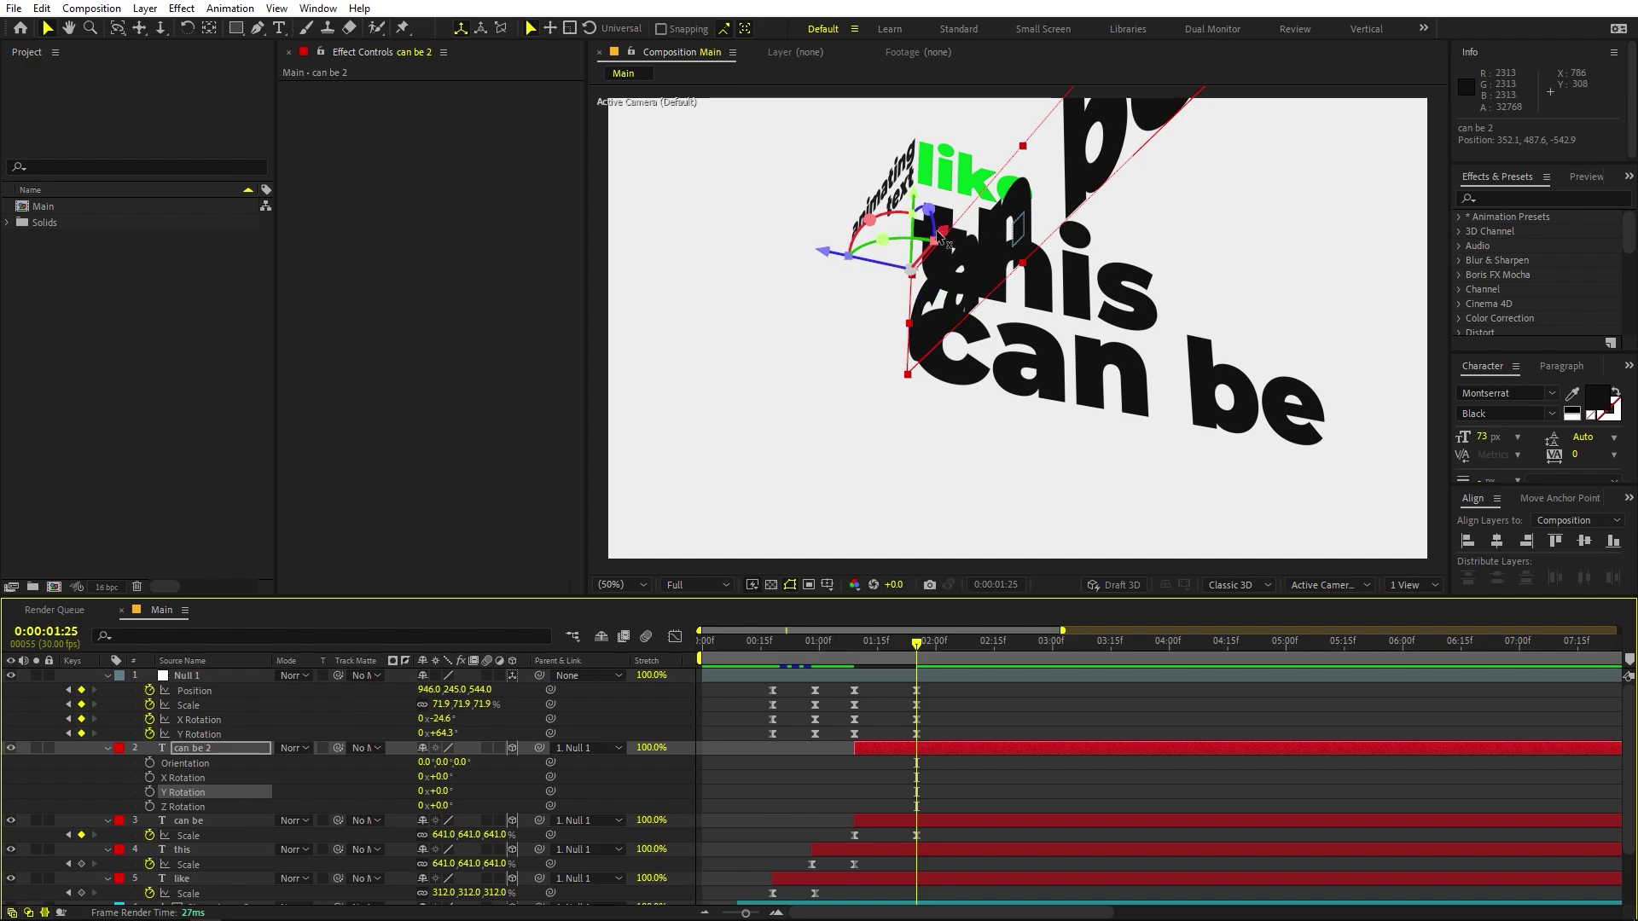
Move the "can be" copy along X until its end meets the start of the original "can be", and shift its anchor point to that end.
{"action": "left_click_drag", "start_coordinate": [942, 237], "coordinate": [763, 404]}
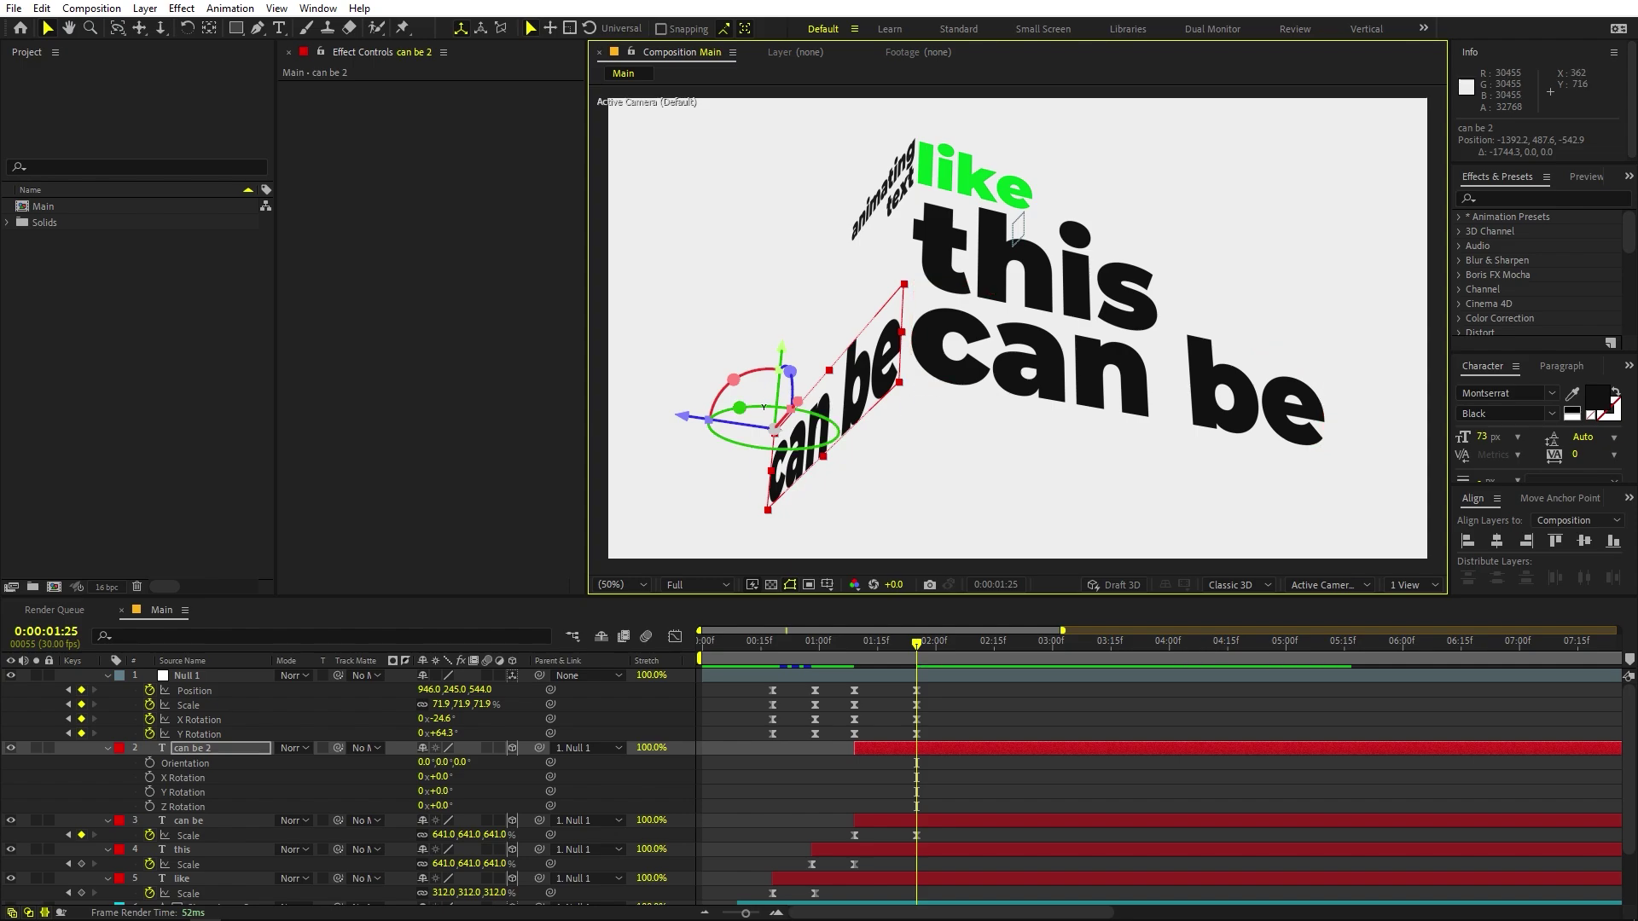
{"action": "left_click", "coordinate": [208, 31]}
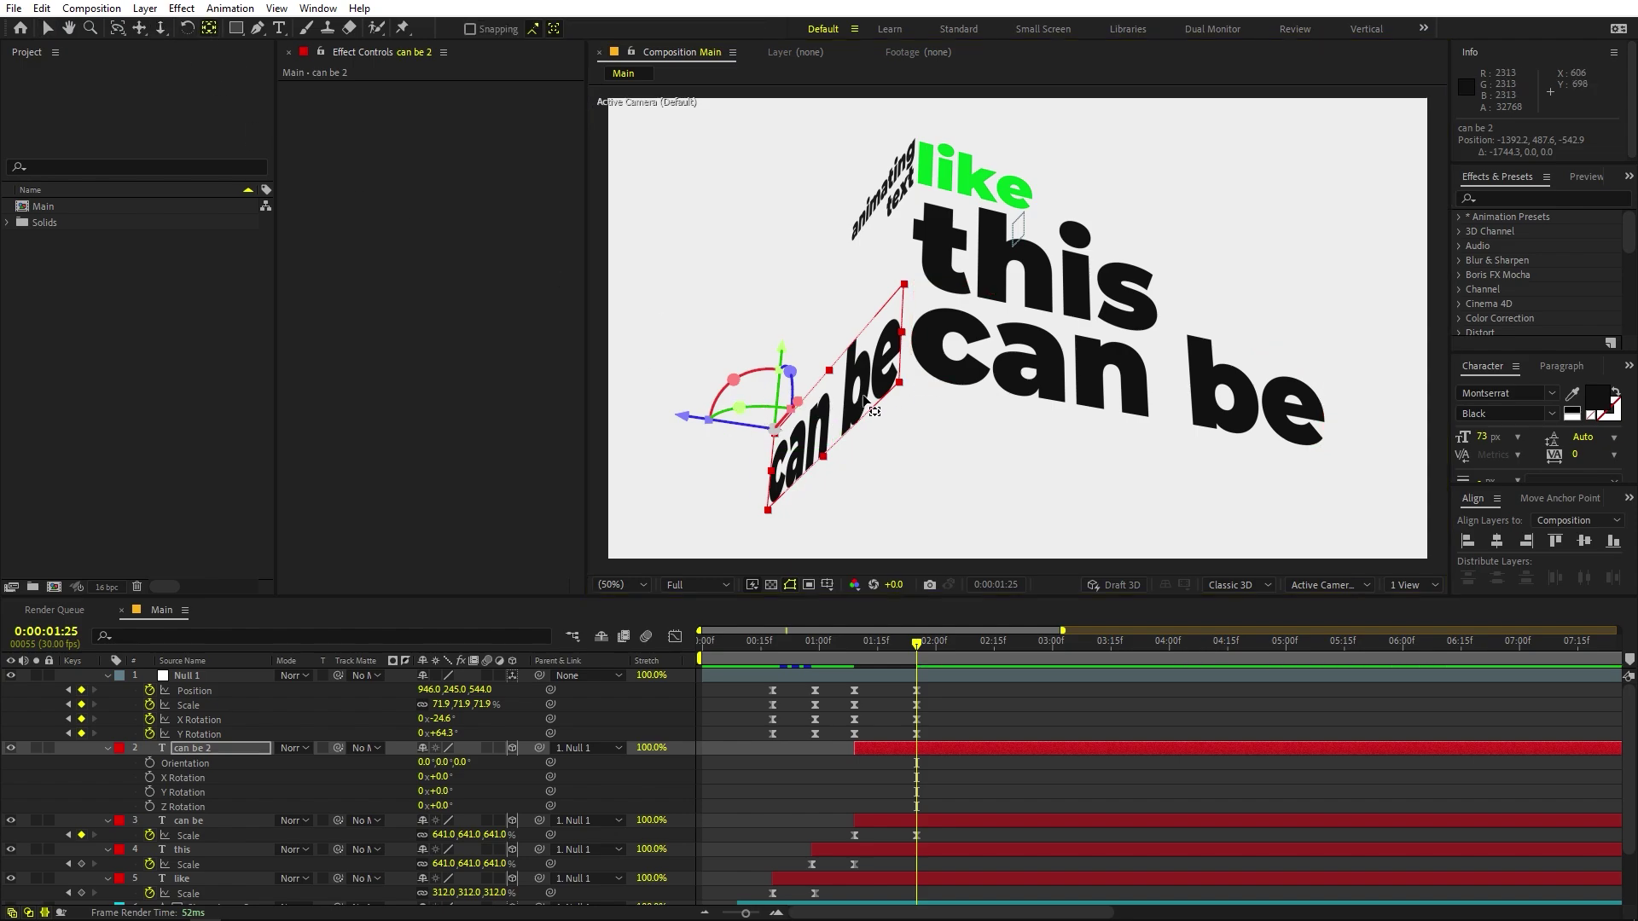
{"action": "left_click_drag", "start_coordinate": [800, 401], "coordinate": [990, 297]}
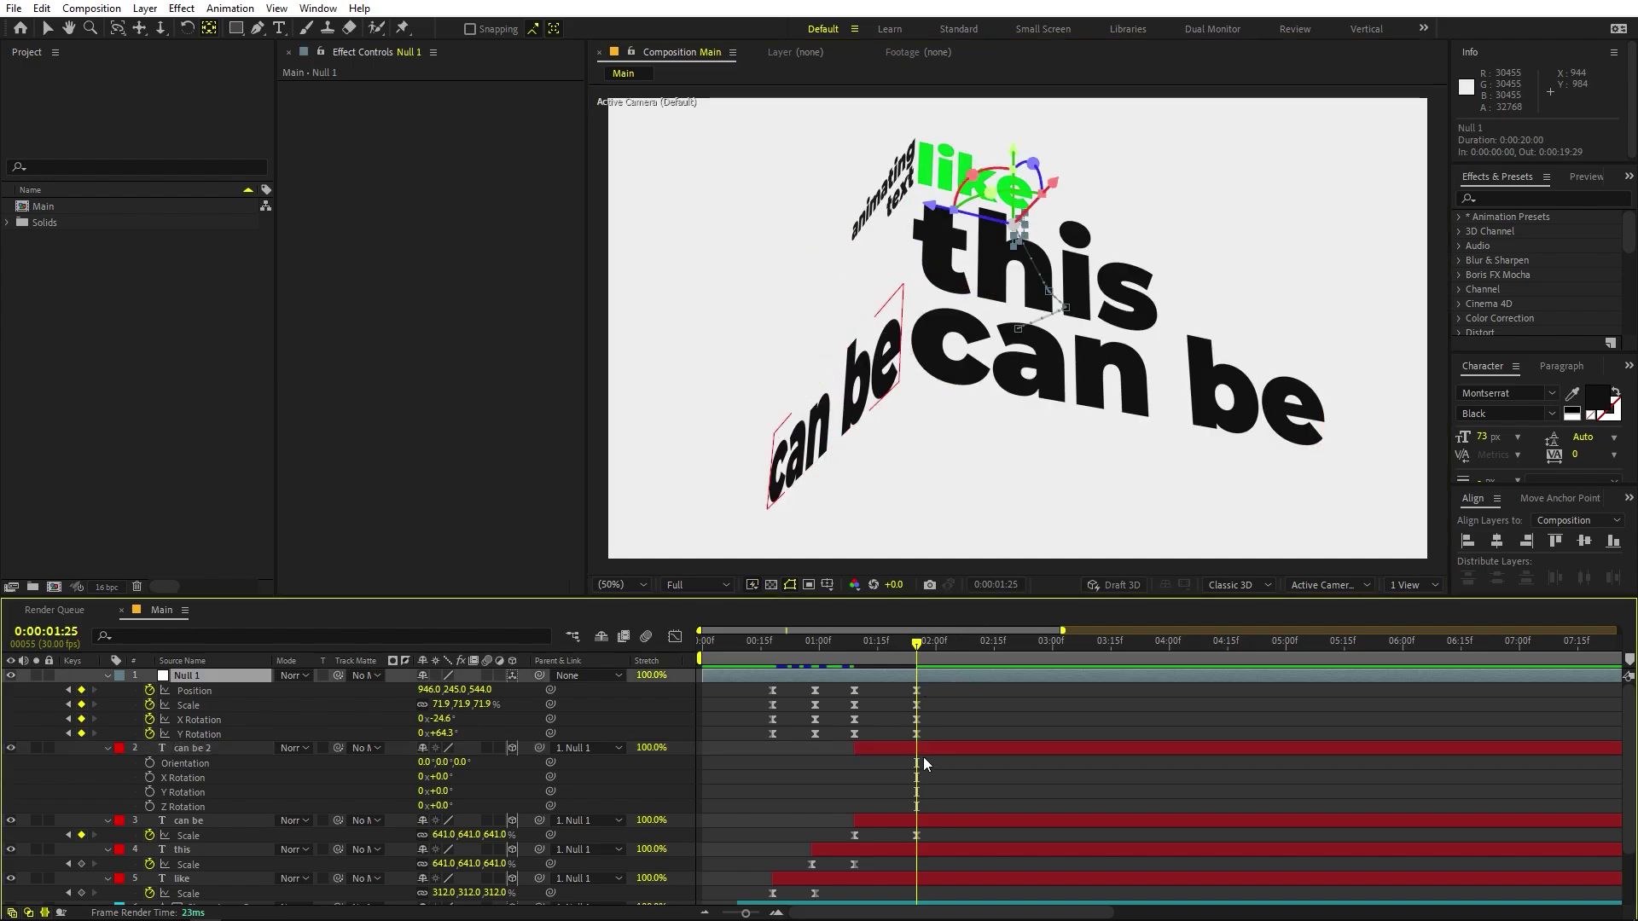
Change the copy's text to "challenging" and realign the word so its end meets the start of "can be".
{"action": "key", "text": "ctrl+t"}
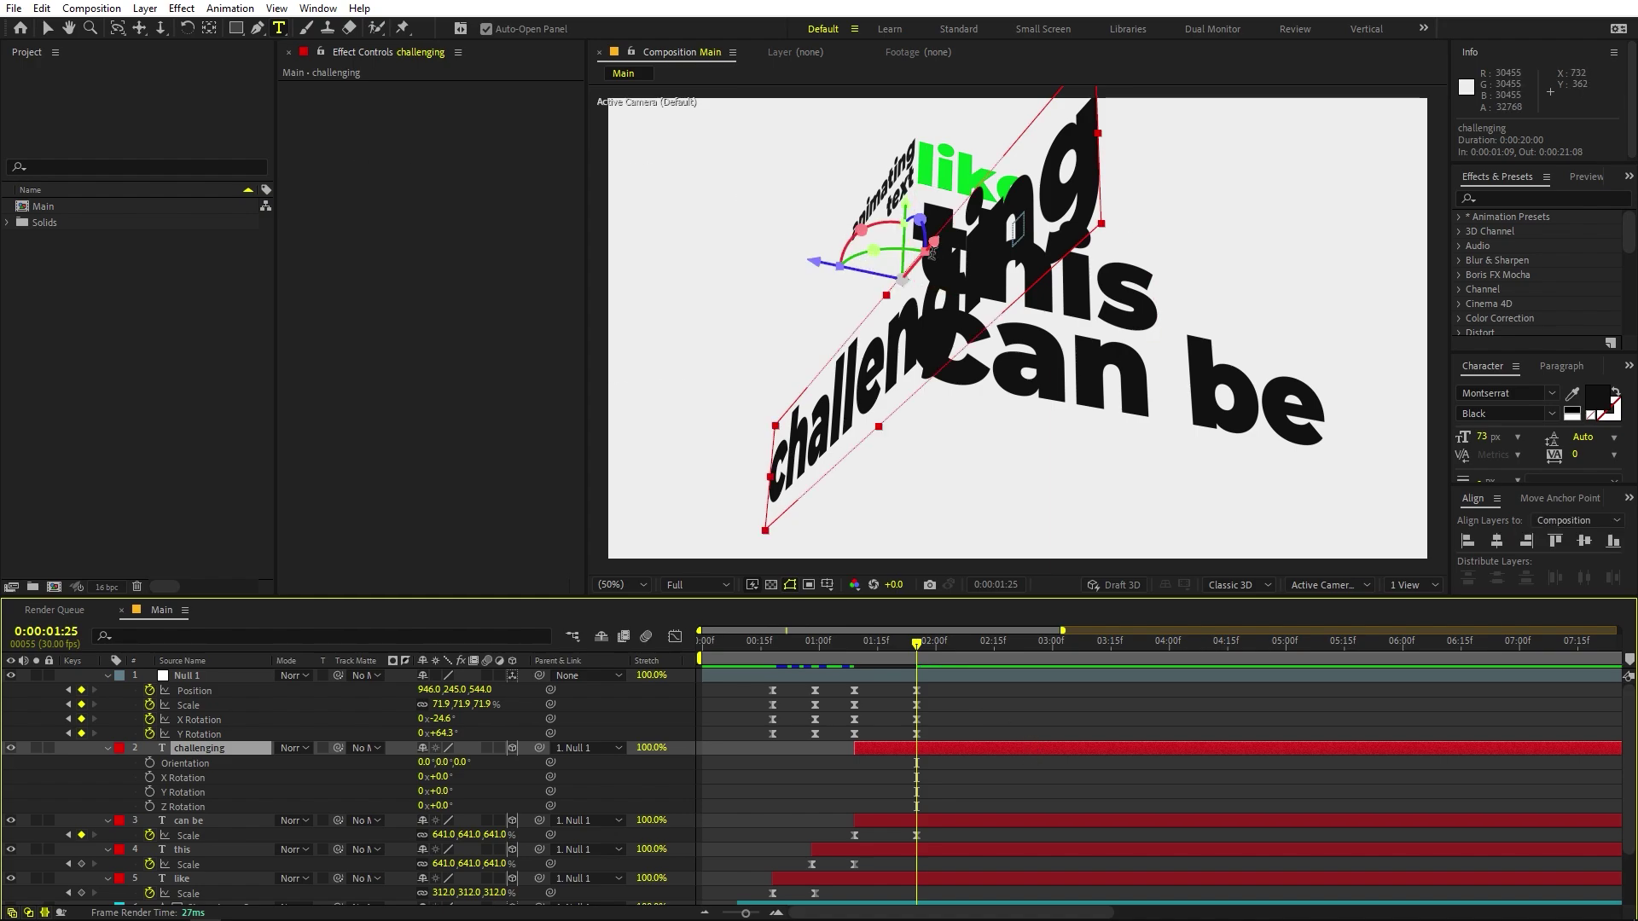
{"action": "key", "text": "v"}
{"action": "mouse_move", "coordinate": [941, 245]}
{"action": "left_mouse_down"}
{"action": "mouse_move", "coordinate": [799, 363]}
{"action": "mouse_move", "coordinate": [922, 324]}
{"action": "mouse_move", "coordinate": [951, 253]}
{"action": "left_mouse_up"}
{"action": "left_click", "coordinate": [213, 28]}
{"action": "left_click", "coordinate": [925, 742]}
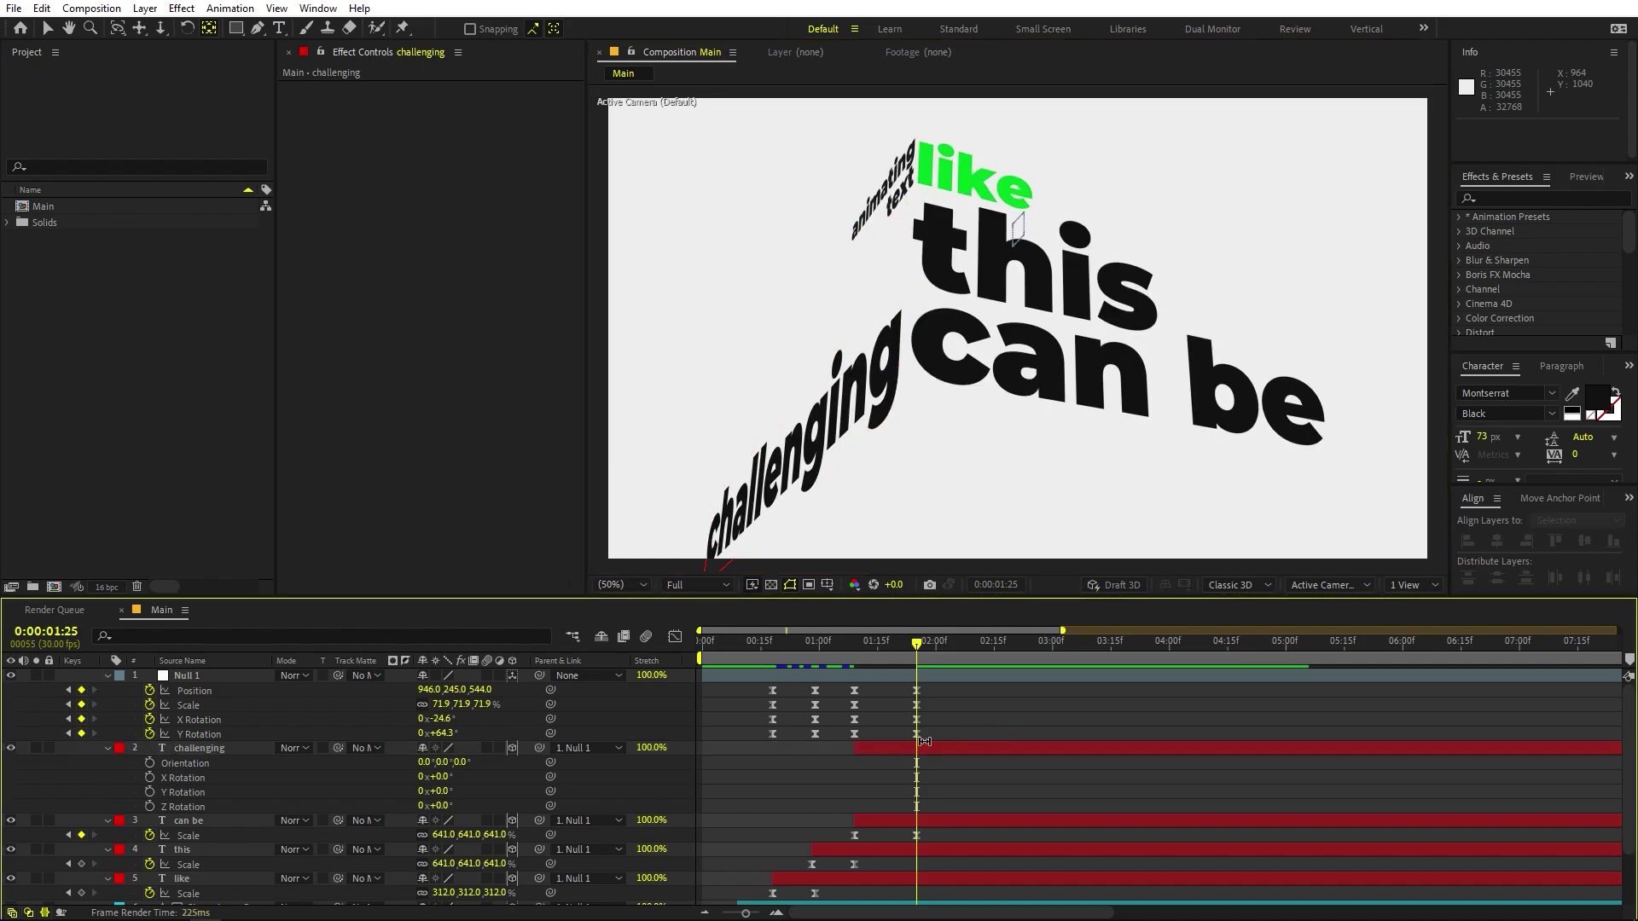
Shift the "challenging" layer to start at 0:00:01:25 and reveal its Scale keyframes.
{"action": "key", "text": "v"}
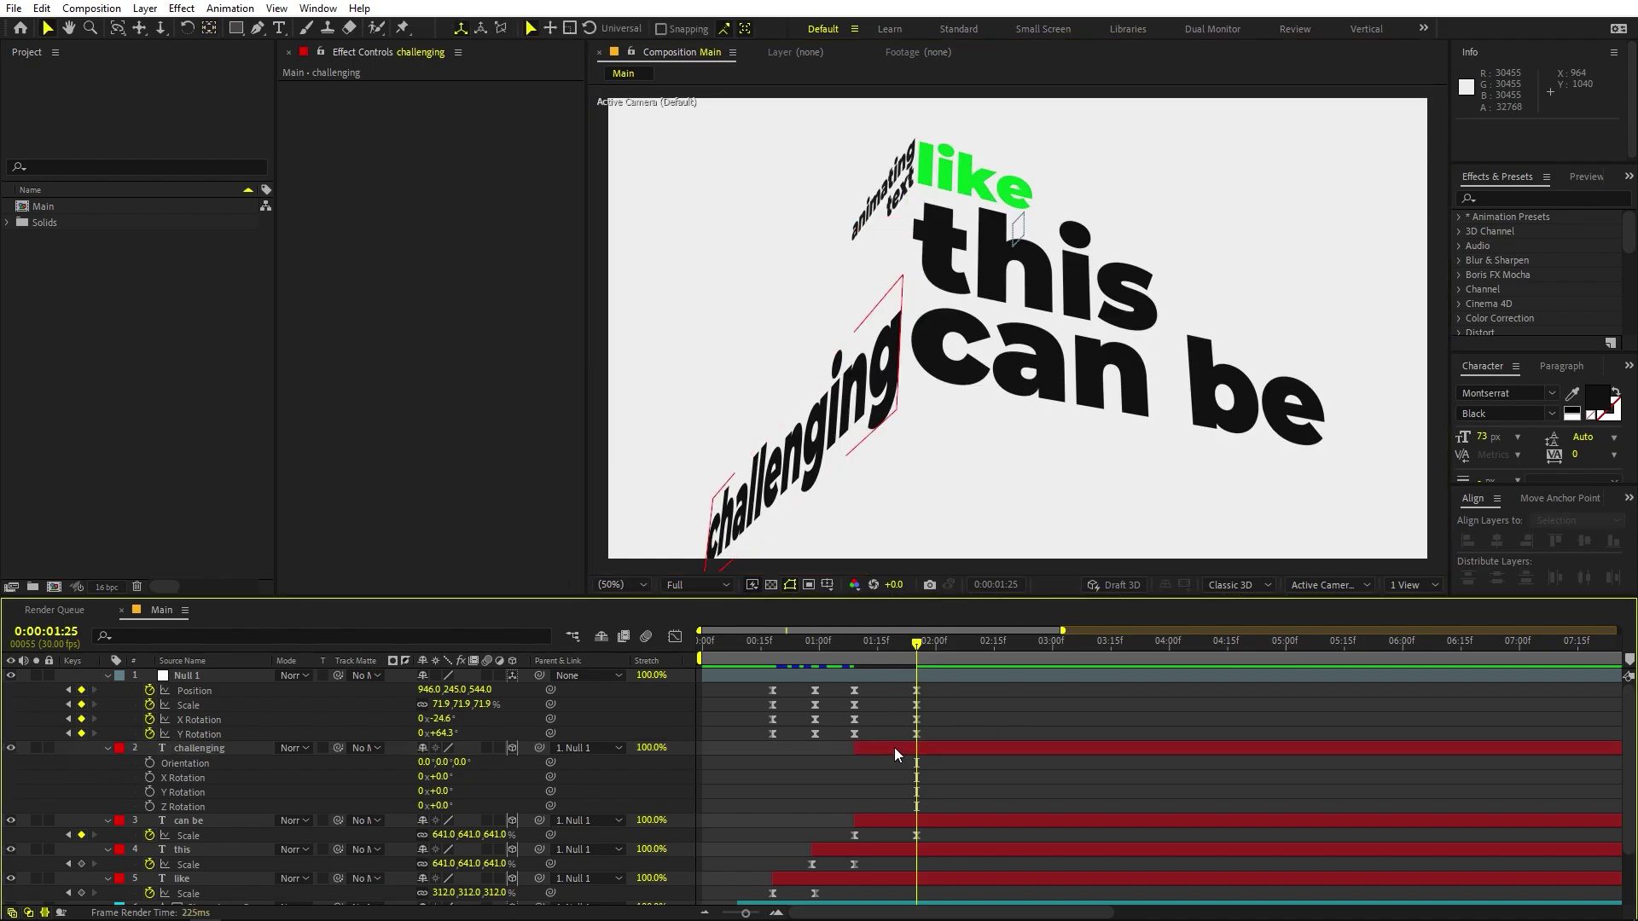
{"action": "left_click_drag", "start_coordinate": [894, 748], "coordinate": [952, 749]}
{"action": "key", "text": "s"}
Keyframe Null 1 at 0:00:02:11 to Position 1328, 245, 544, Scale 56.3%, X Rotation -7.9° and Y Rotation 30.9°.
{"action": "left_click_drag", "start_coordinate": [927, 646], "coordinate": [985, 648]}
{"action": "left_click", "coordinate": [882, 667]}
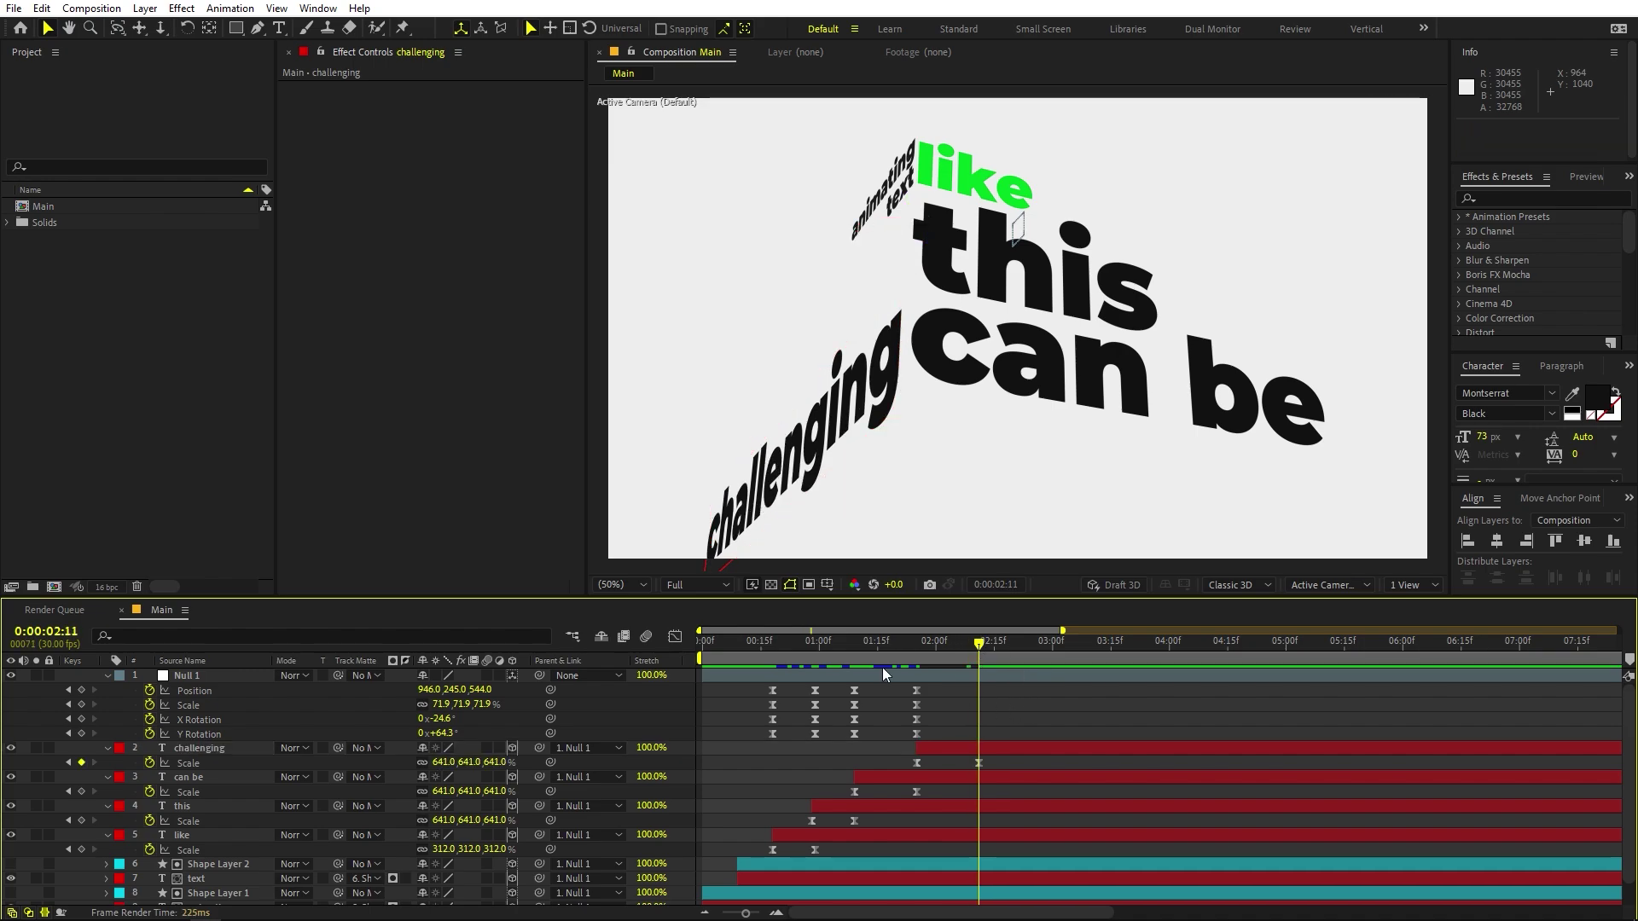
{"action": "left_click_drag", "start_coordinate": [441, 705], "coordinate": [289, 763]}
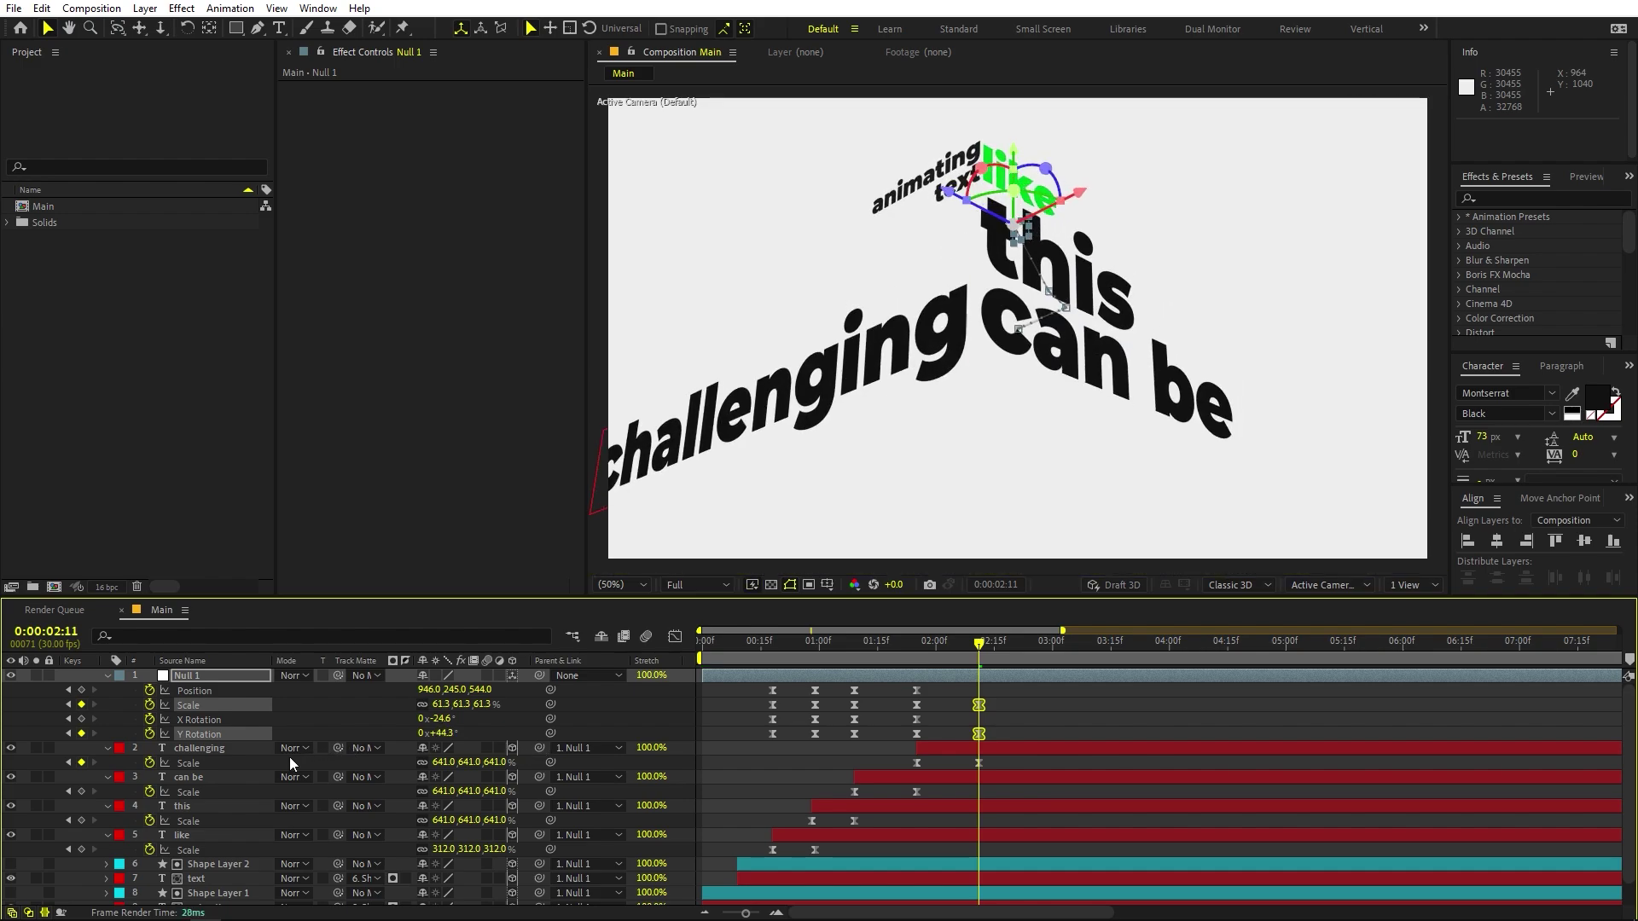
{"action": "left_click_drag", "start_coordinate": [441, 704], "coordinate": [597, 683]}
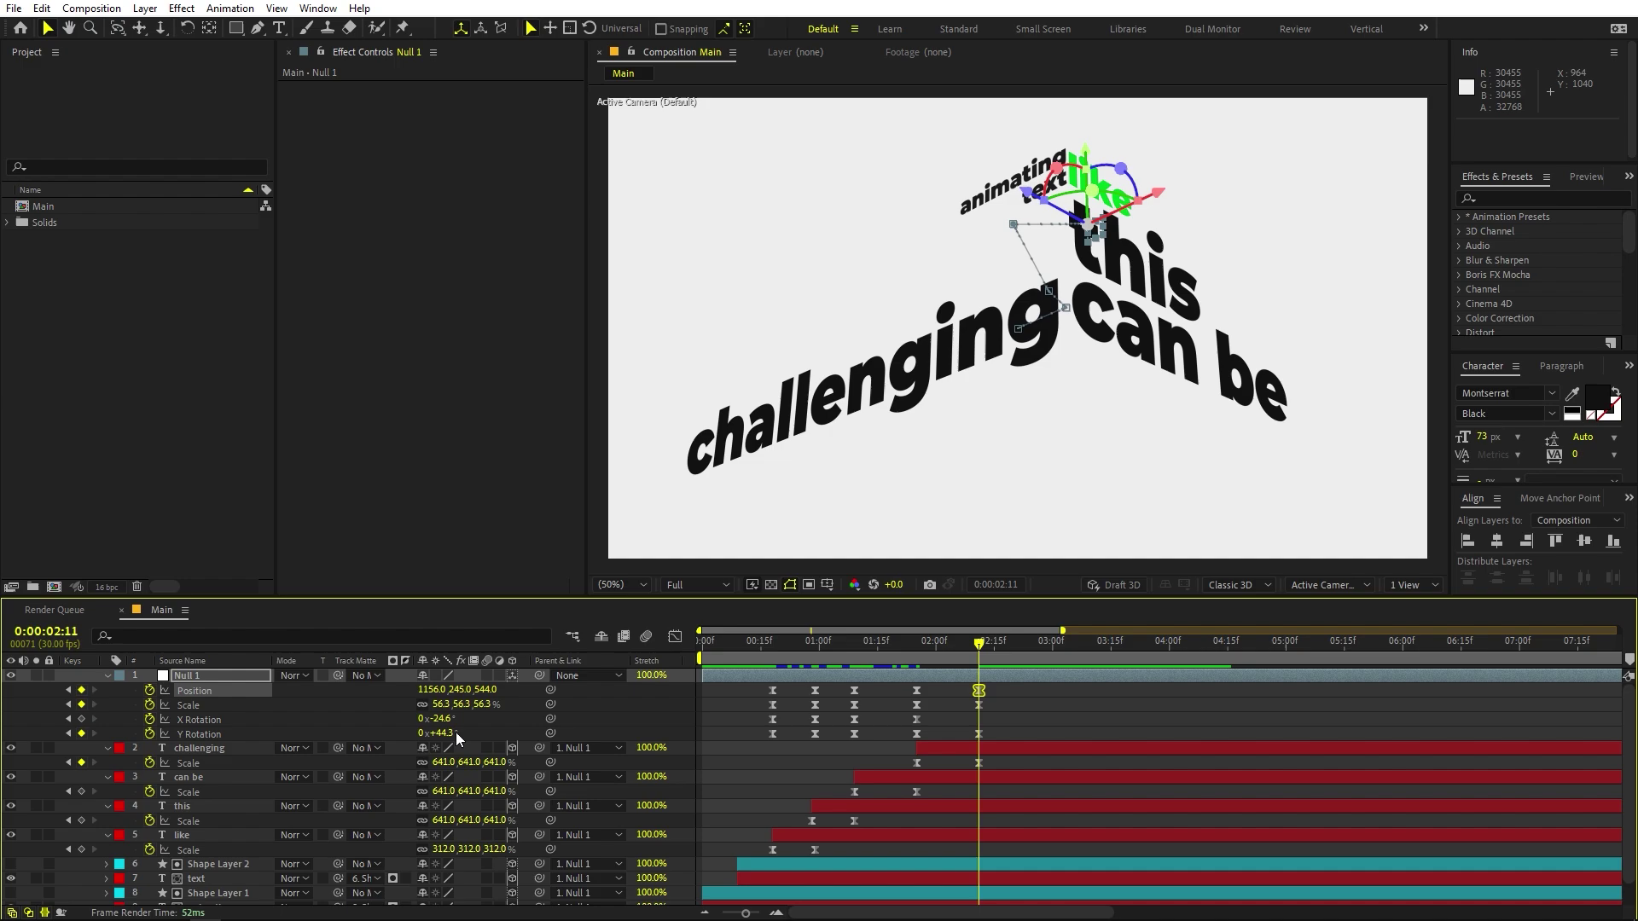
{"action": "left_click_drag", "start_coordinate": [523, 732], "coordinate": [609, 747]}
{"action": "left_click_drag", "start_coordinate": [445, 735], "coordinate": [341, 739]}
{"action": "left_click_drag", "start_coordinate": [433, 689], "coordinate": [929, 652]}
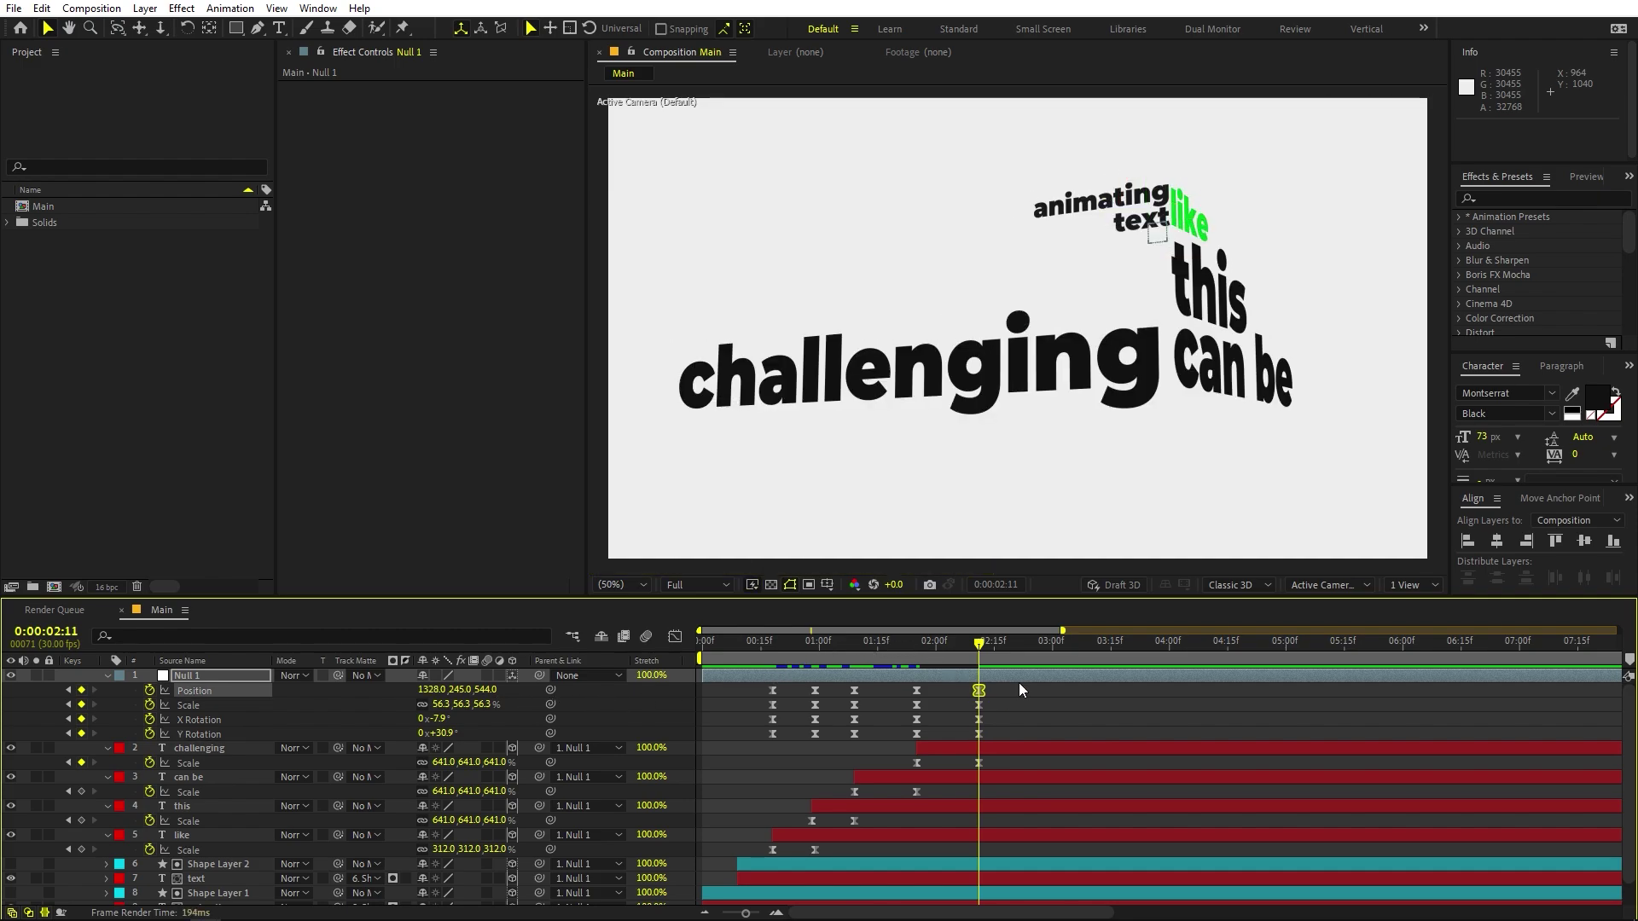
Ease Null 1's keyframes between 0:00:01:25 and 0:00:02:11 into a steep mid-move speed peak, and preview from the start.
{"action": "left_click_drag", "start_coordinate": [1019, 682], "coordinate": [924, 730]}
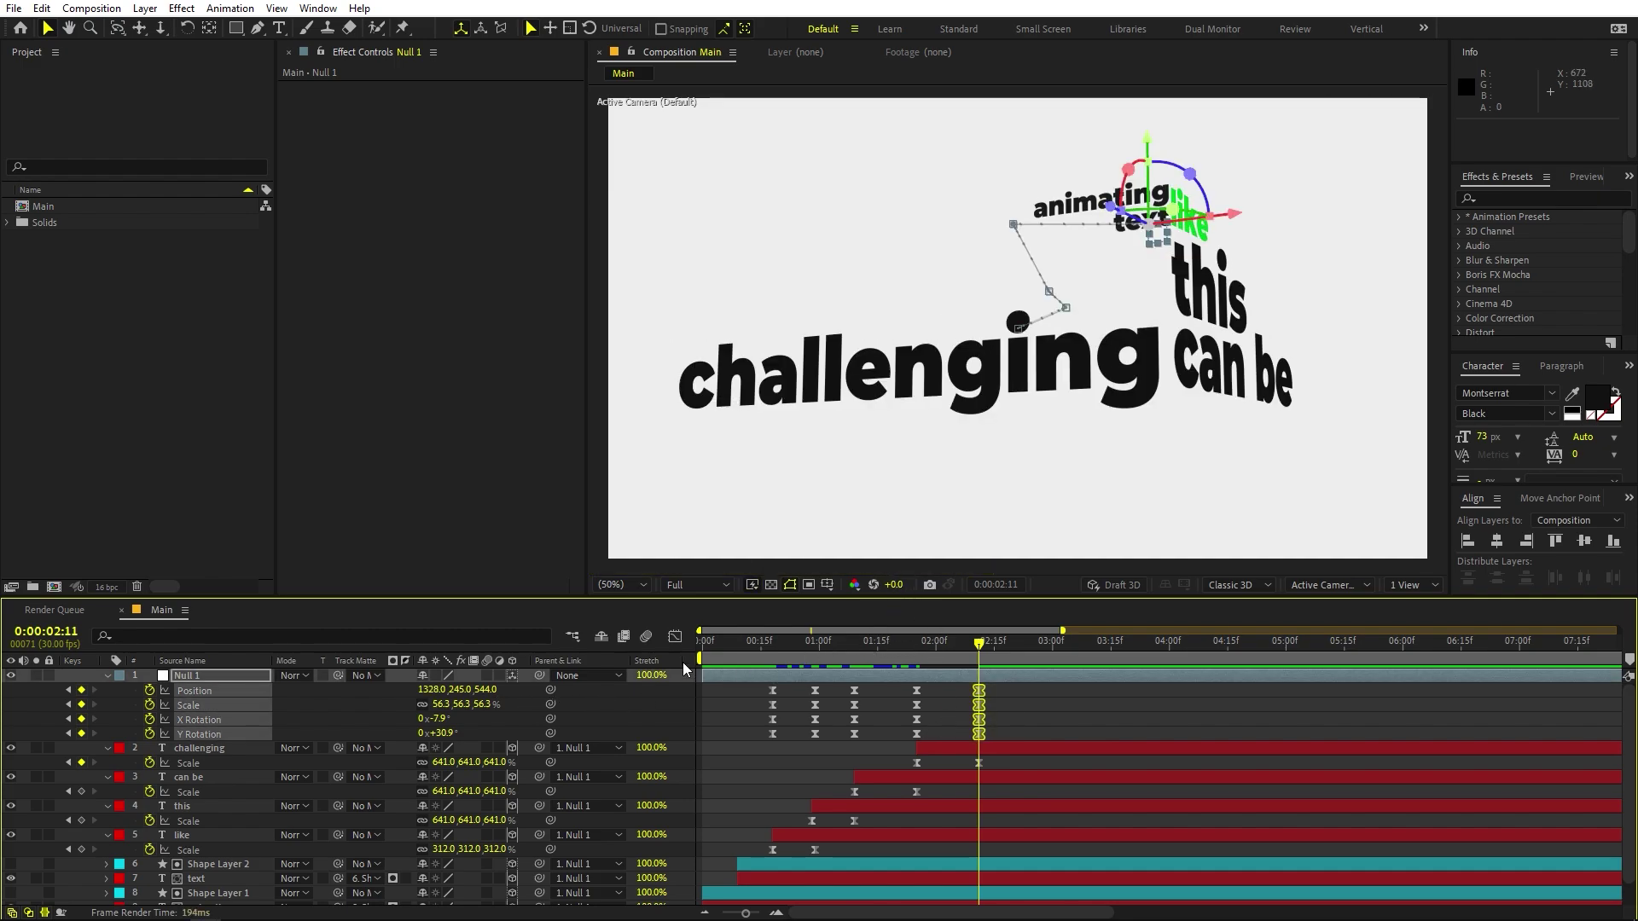
{"action": "key", "text": "shift+F3"}
{"action": "left_click_drag", "start_coordinate": [1034, 822], "coordinate": [917, 864]}
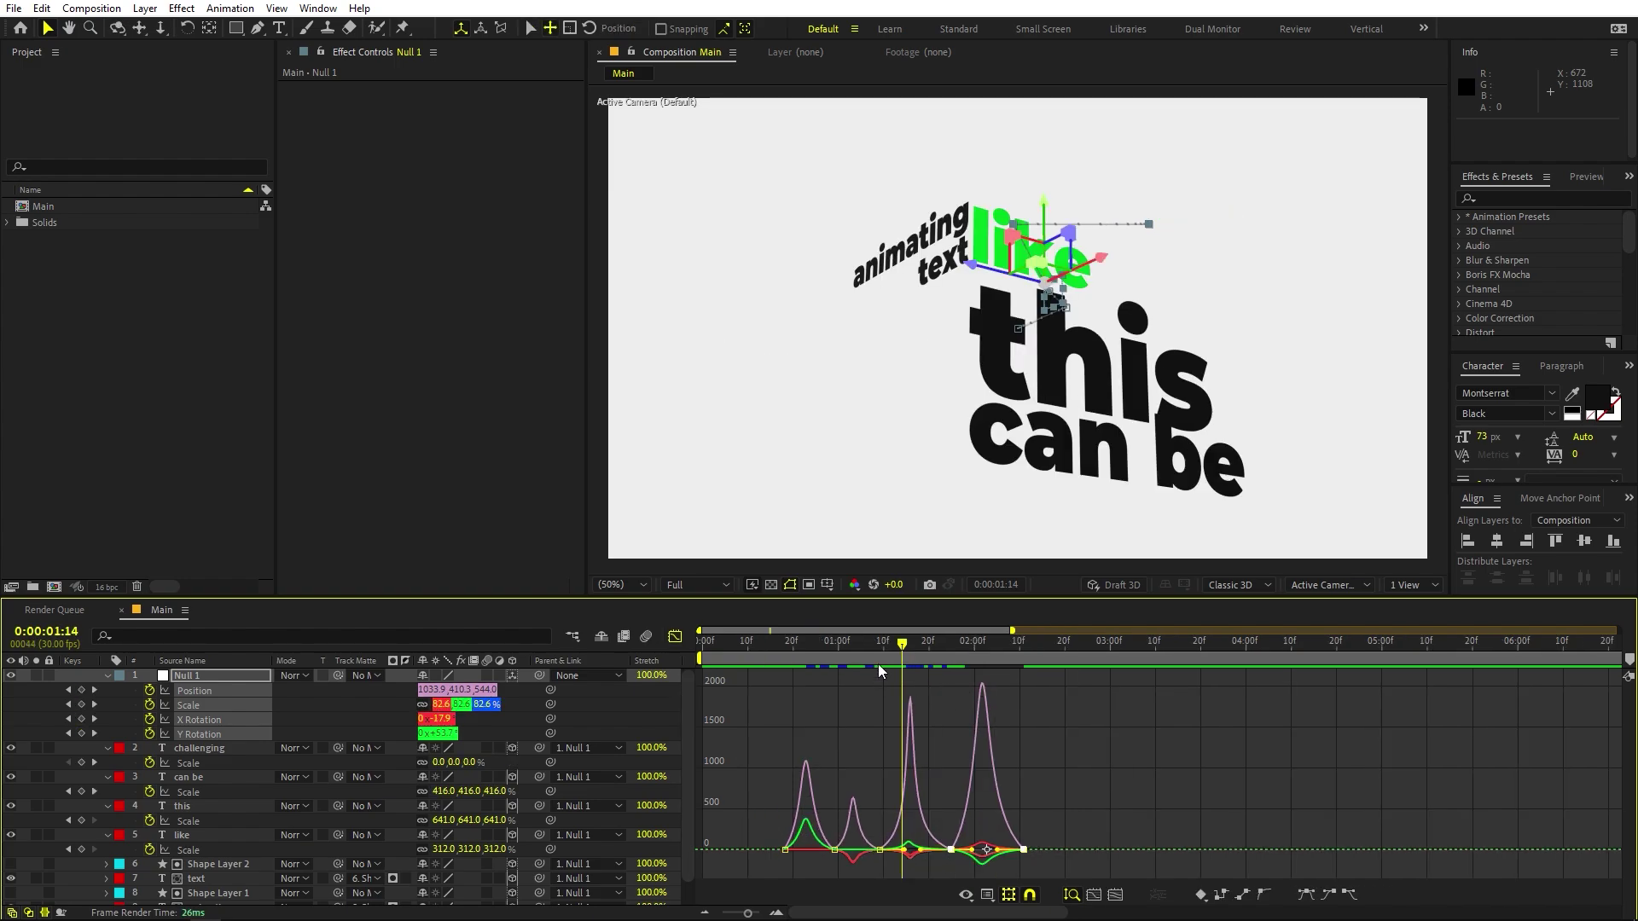
{"action": "key", "text": "Home"}
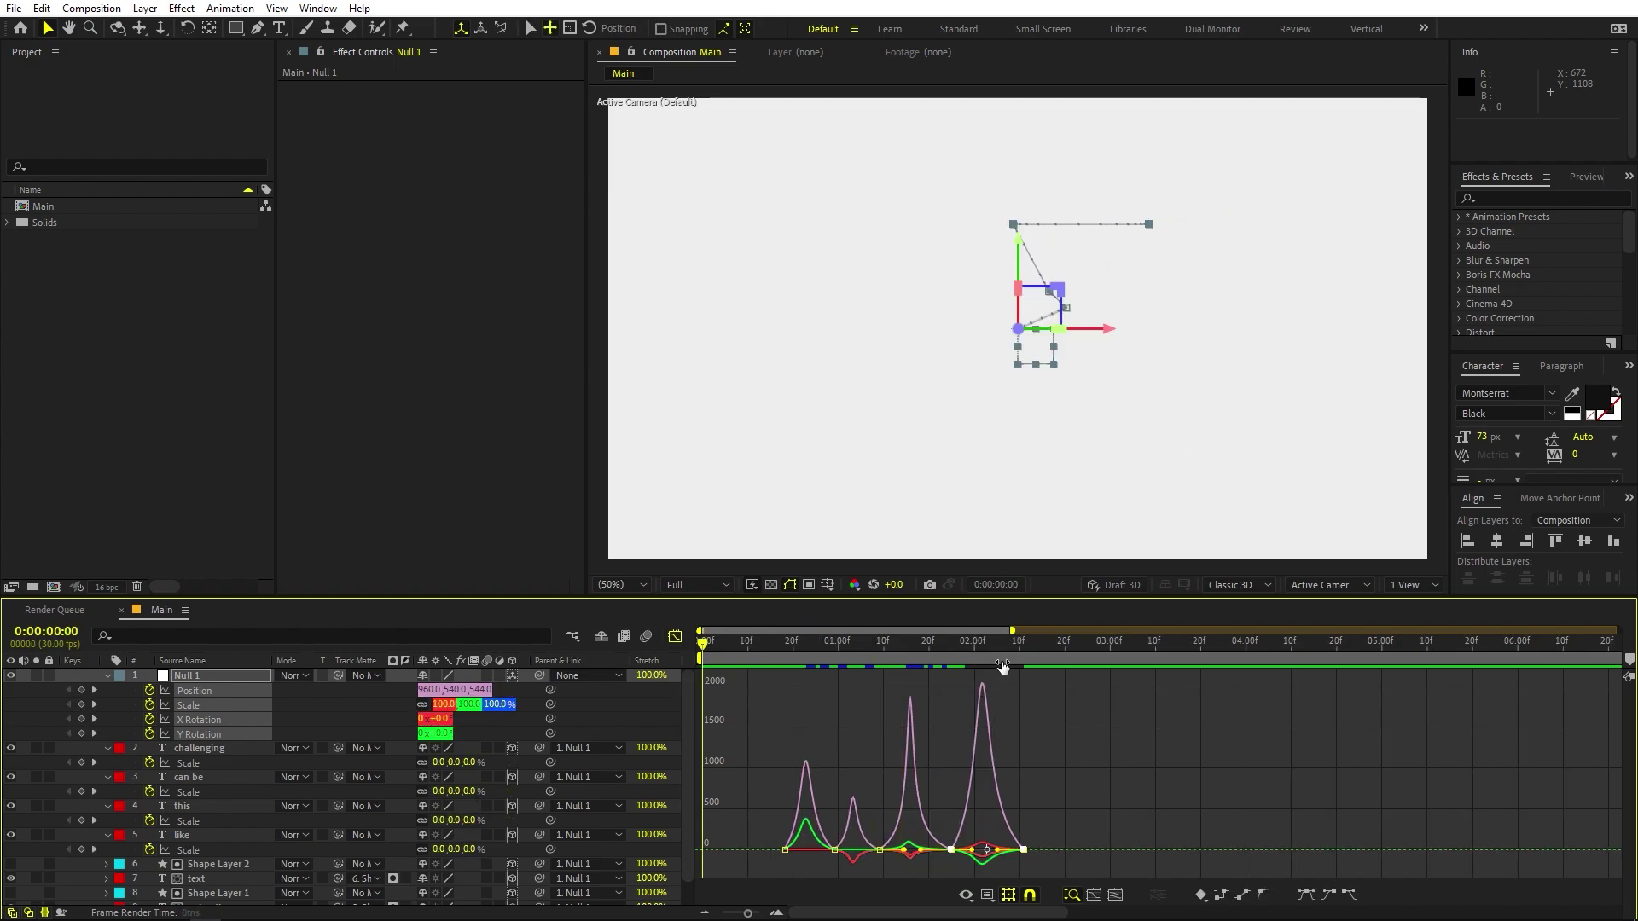
{"action": "key", "text": "space"}
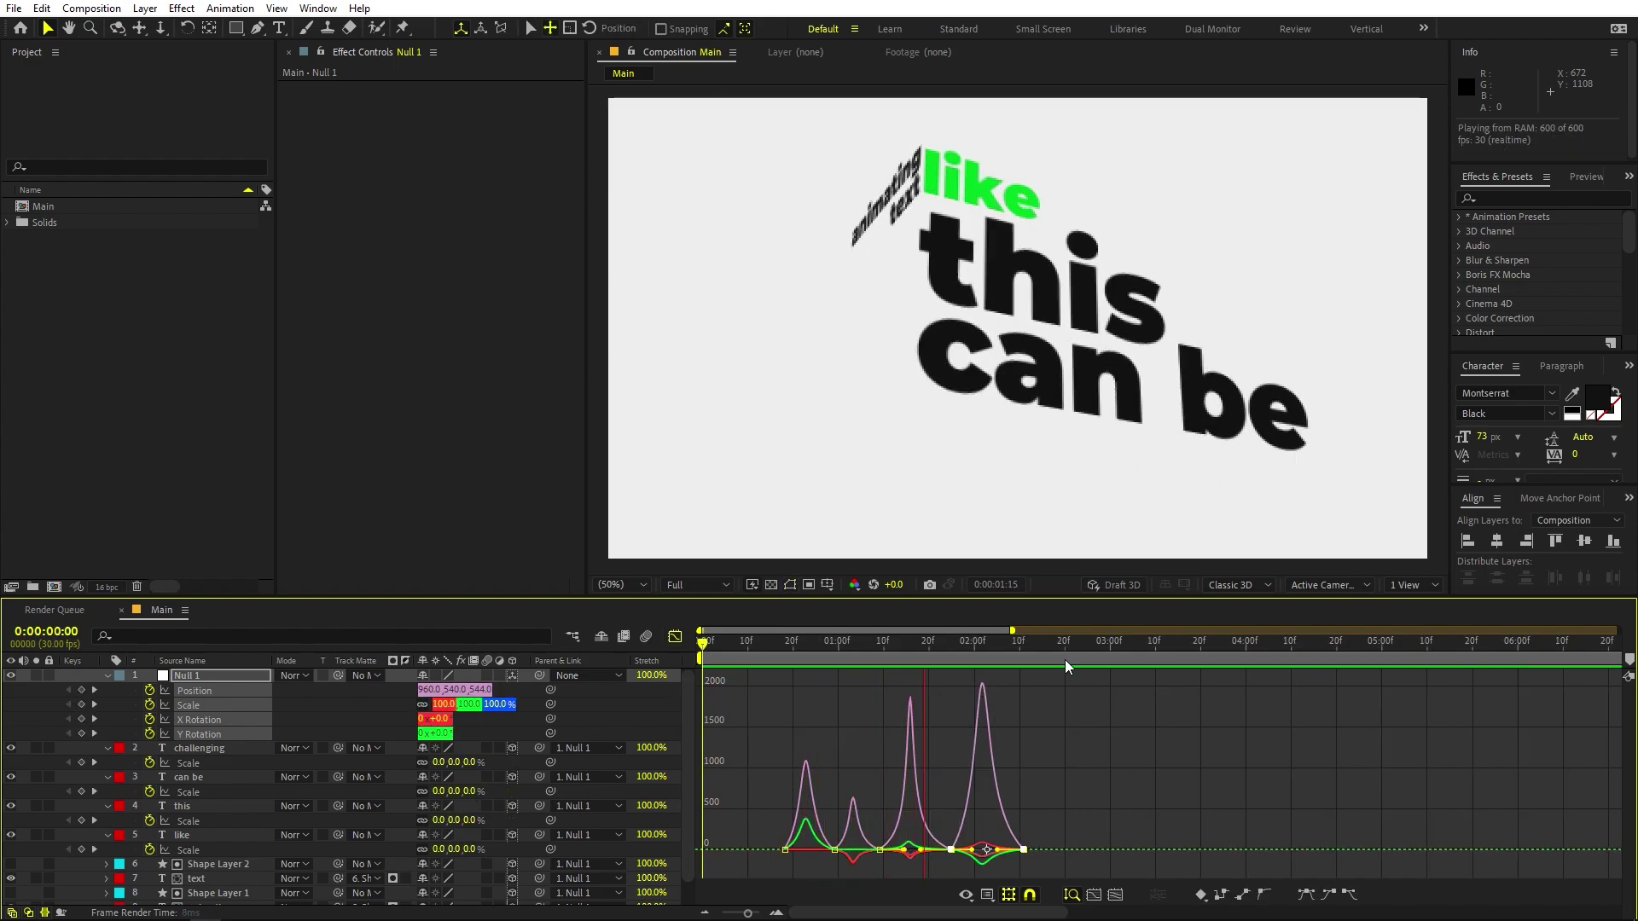
{"action": "key", "text": "space"}
{"action": "left_click", "coordinate": [675, 636]}
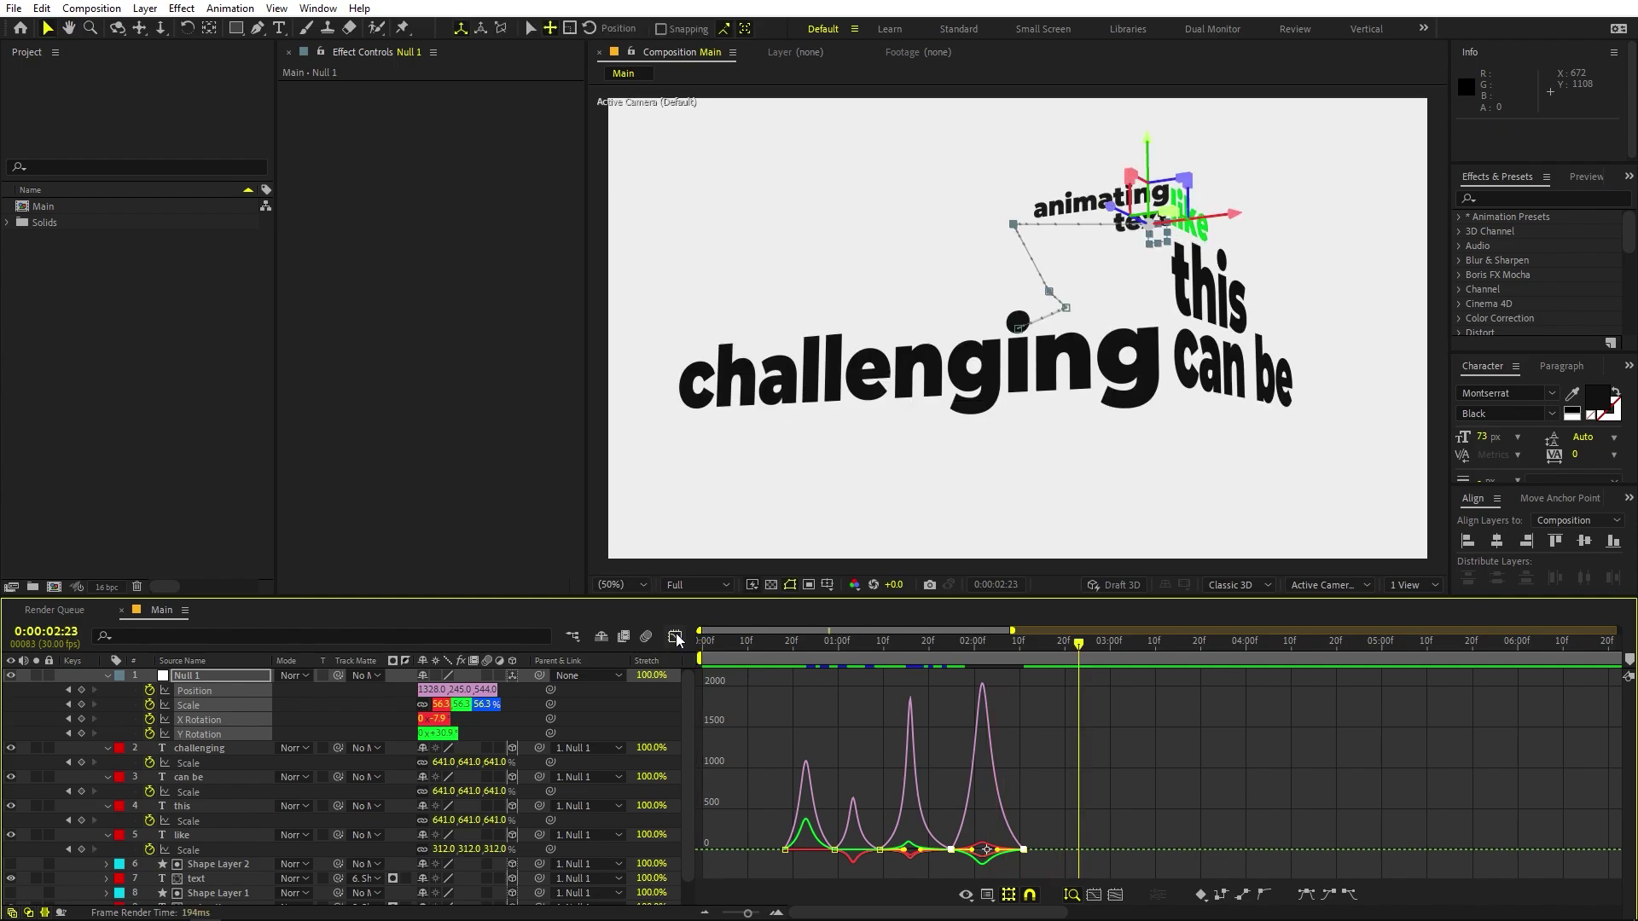
Lower the anchor point of "challenging" to the word's mid-height at the corner, nudge the word up slightly and preview.
{"action": "left_click", "coordinate": [1029, 746]}
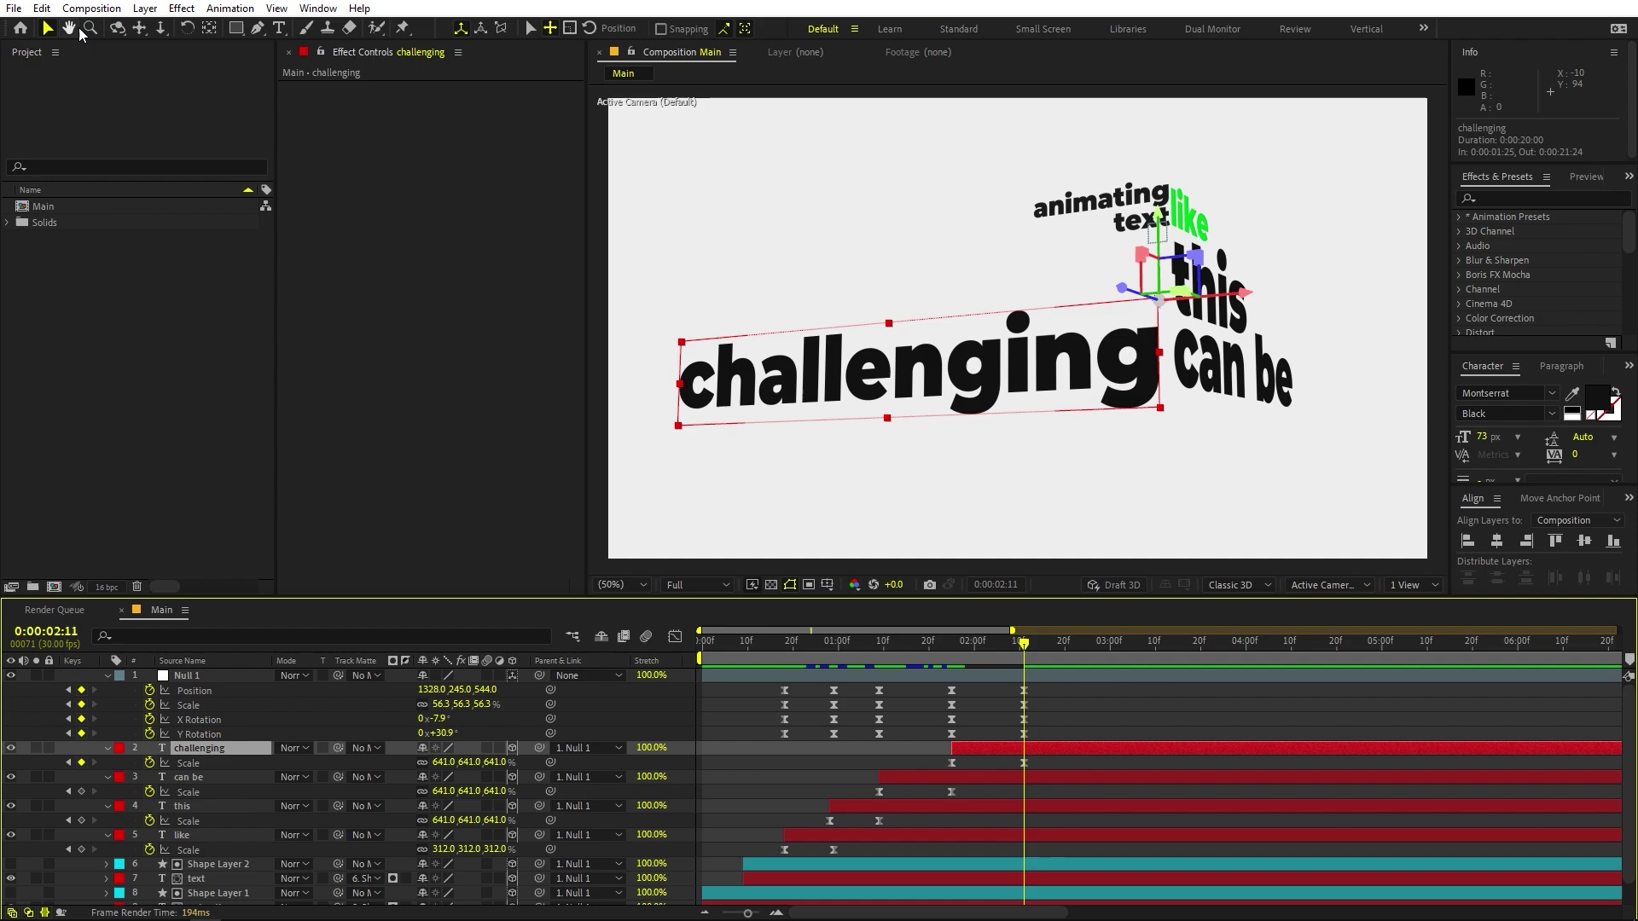
{"action": "left_click", "coordinate": [215, 33]}
{"action": "left_click_drag", "start_coordinate": [1168, 217], "coordinate": [1175, 268]}
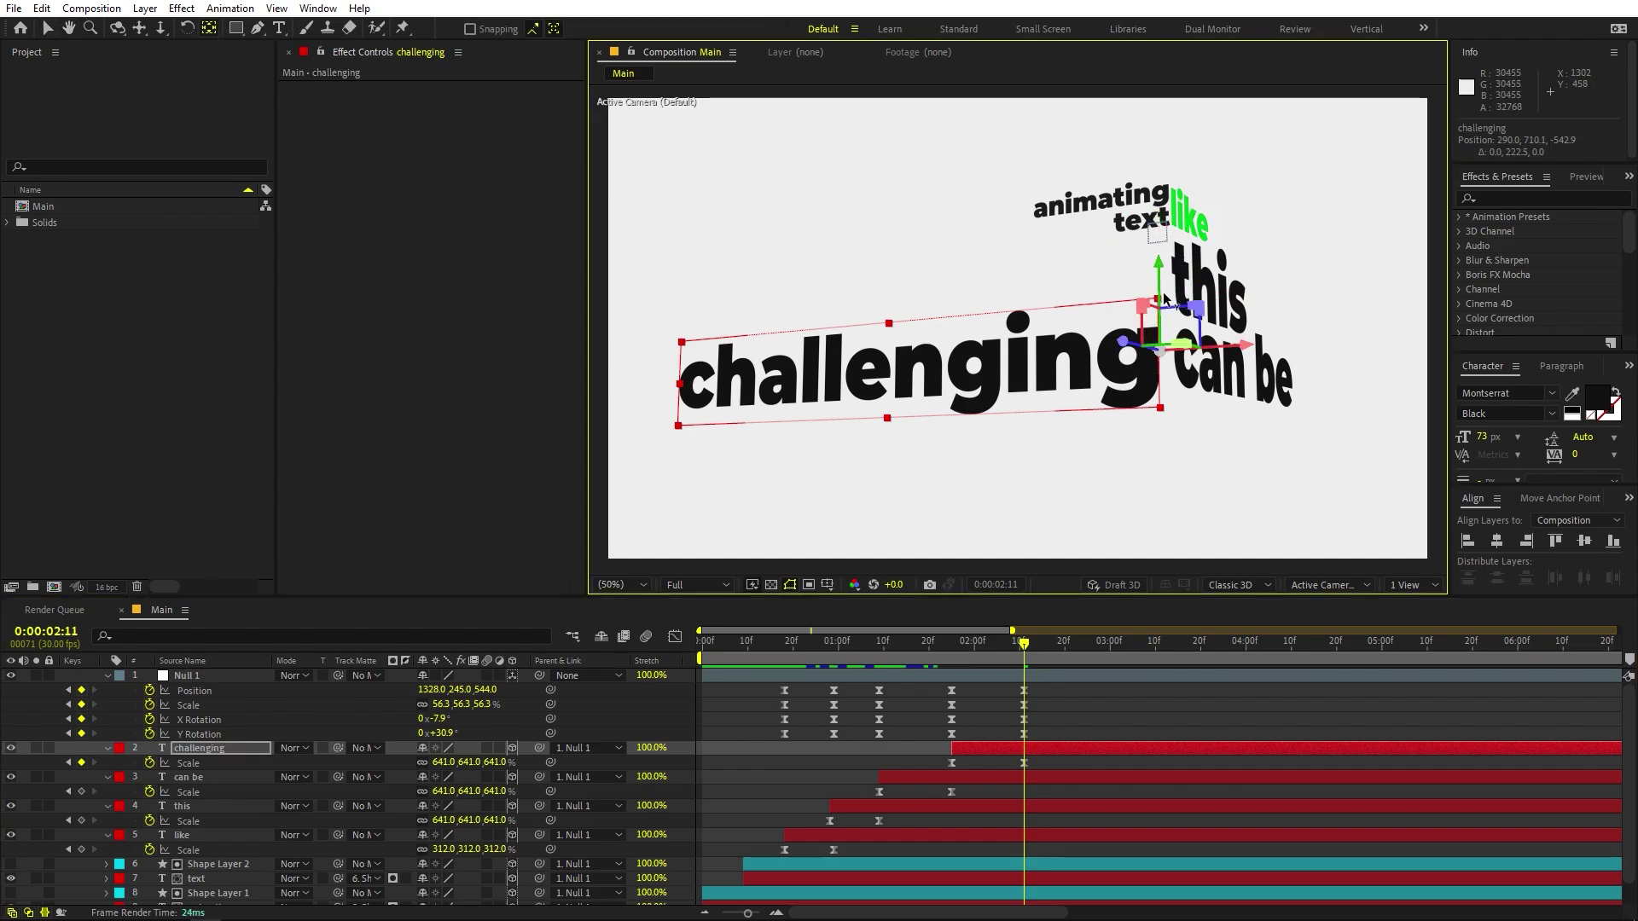
{"action": "key", "text": "v"}
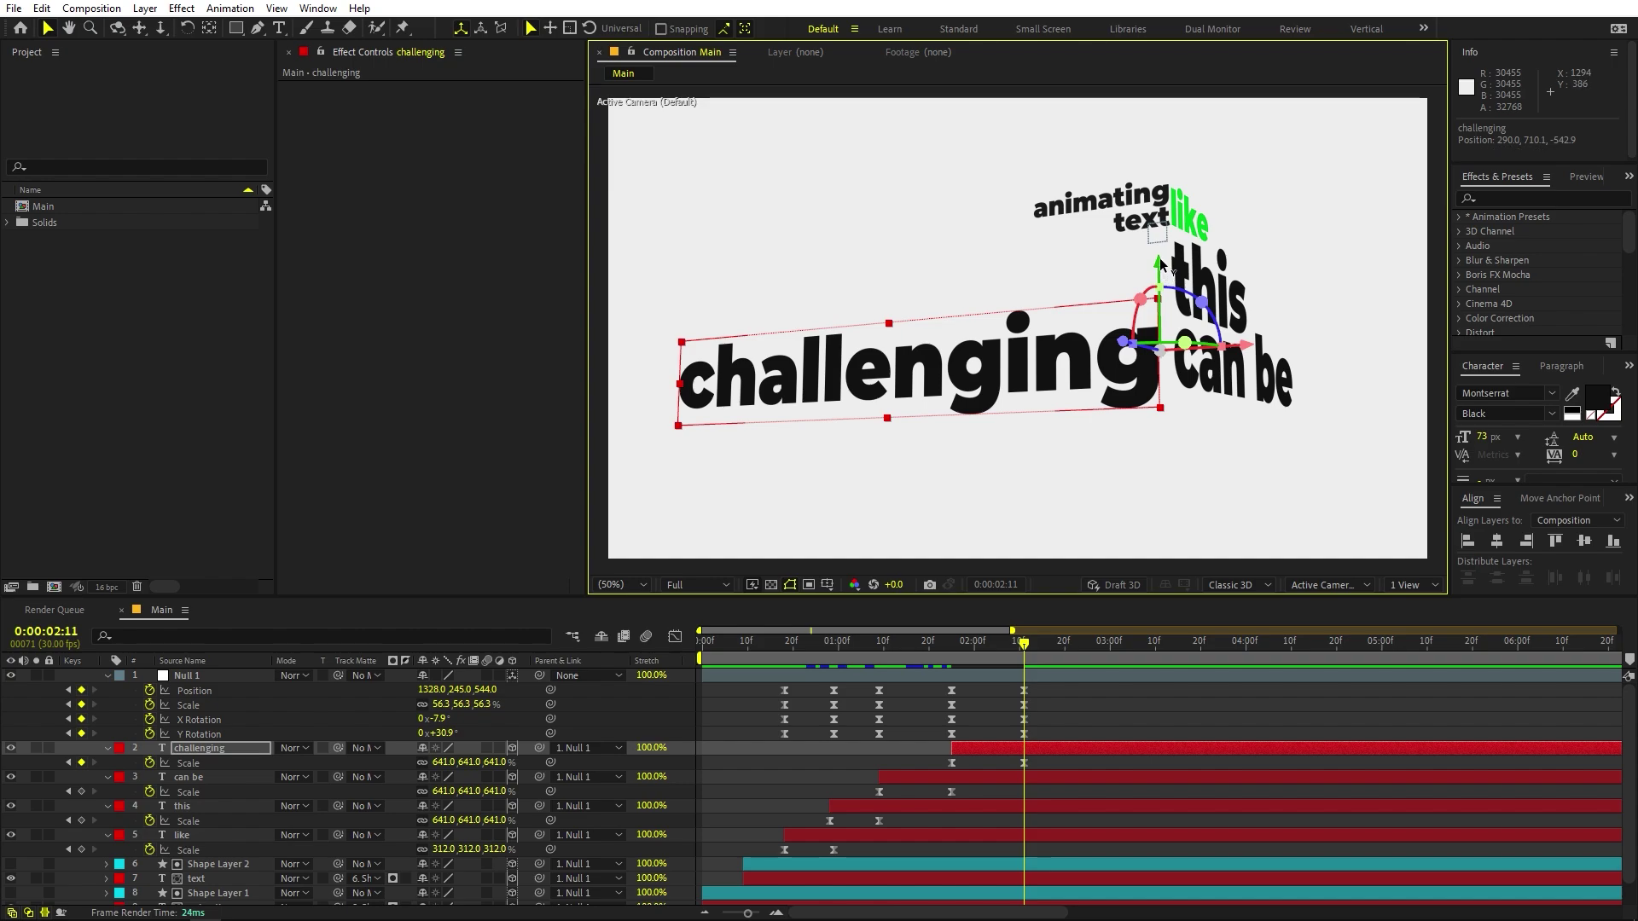
{"action": "left_click_drag", "start_coordinate": [1161, 265], "coordinate": [1162, 259]}
{"action": "key", "text": "space"}
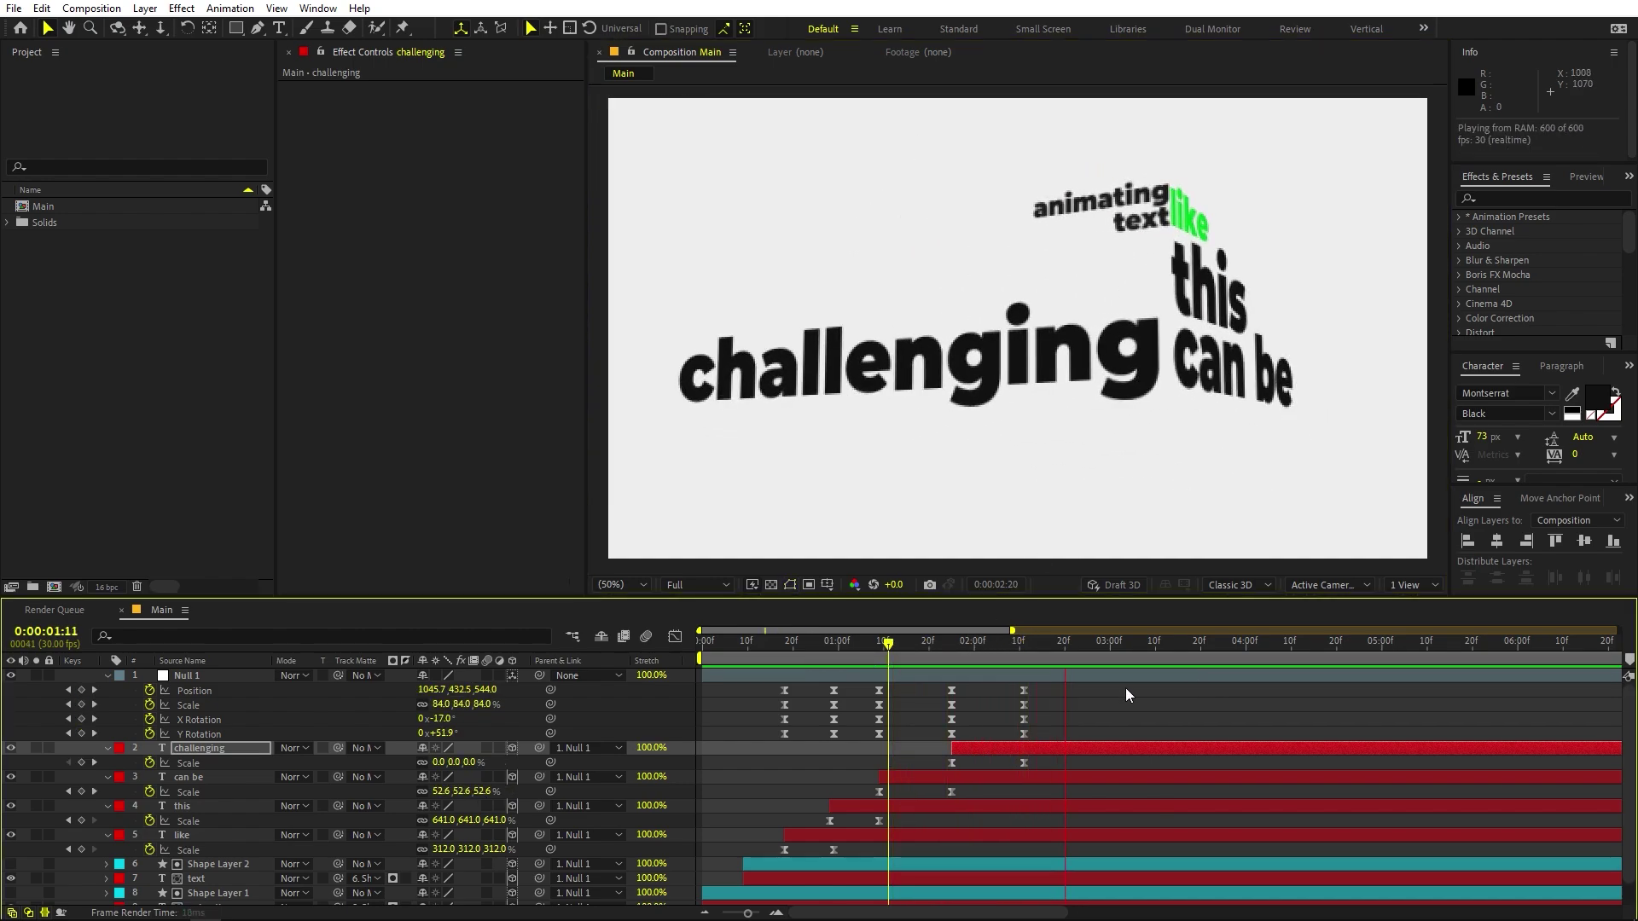
{"action": "key", "text": "space"}
Change Null 1's keyframes at 0:00:02:11 to X Rotation -24.9°, Y Rotation 26.6° and Position 1406, 245, 544, and preview the result.
{"action": "left_click", "coordinate": [1022, 653]}
{"action": "left_click", "coordinate": [1080, 715]}
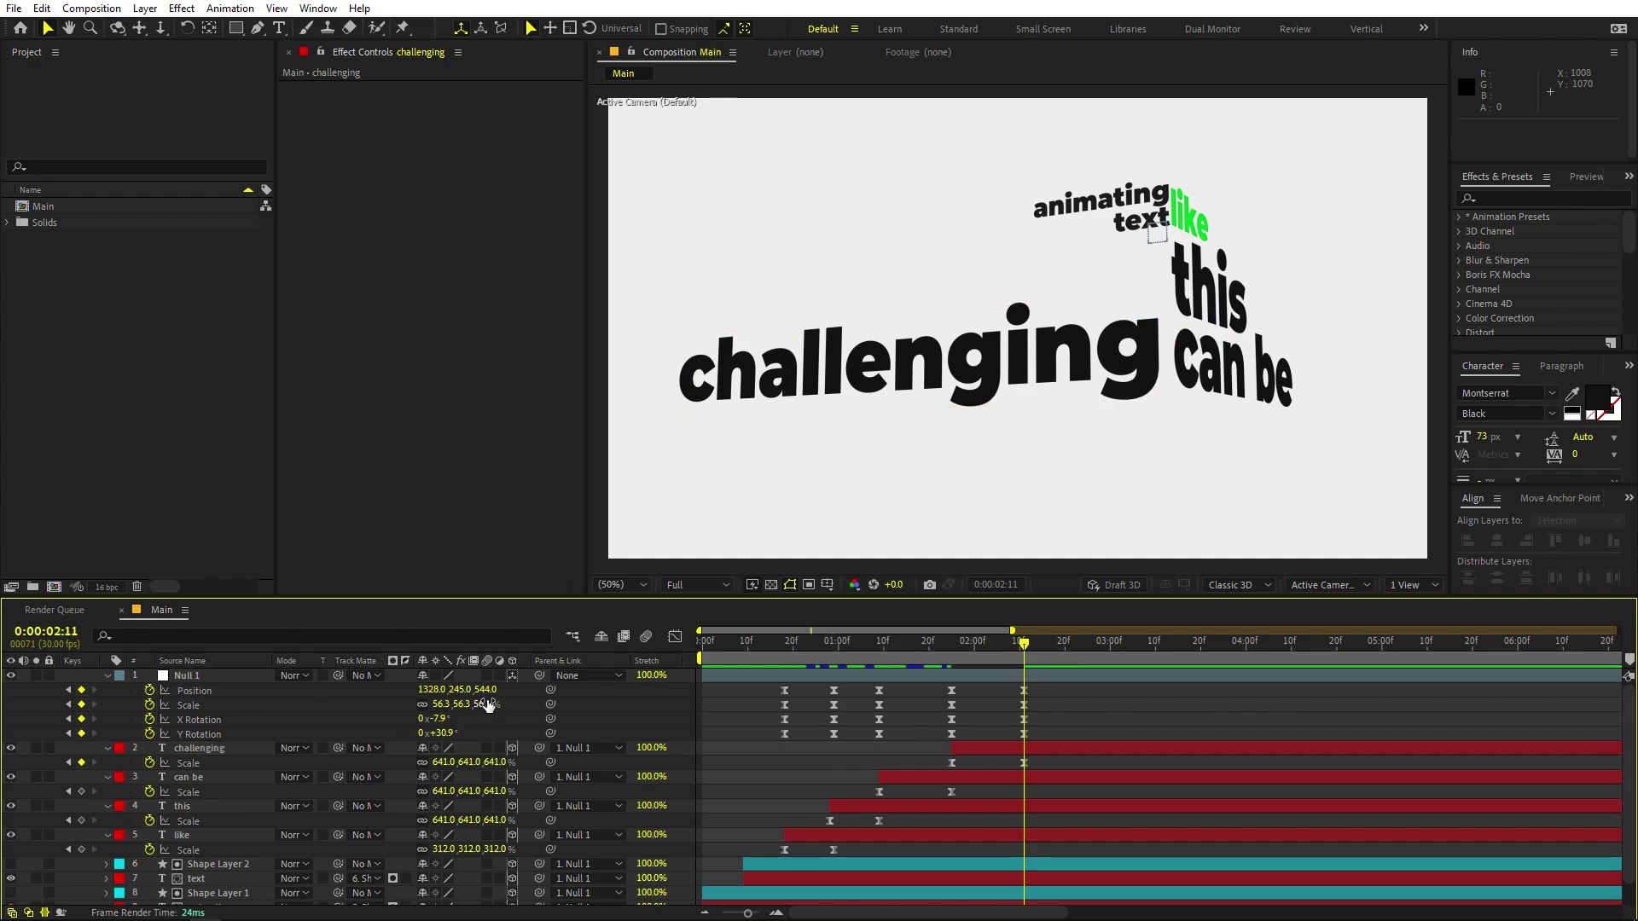
{"action": "left_click_drag", "start_coordinate": [439, 721], "coordinate": [348, 737]}
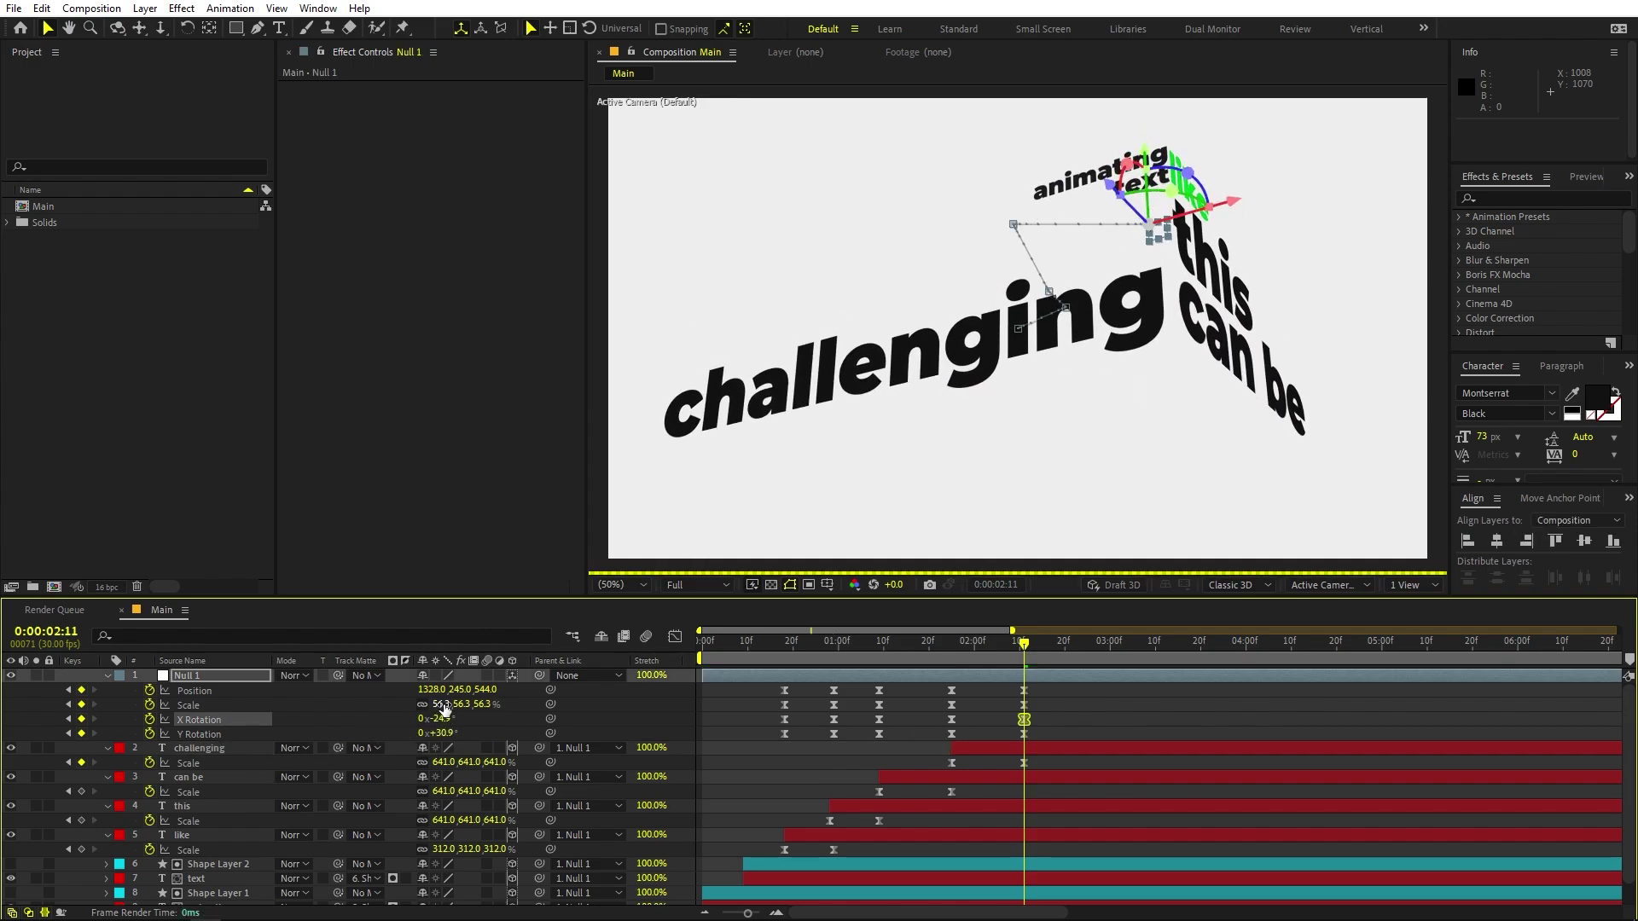
{"action": "left_click_drag", "start_coordinate": [447, 735], "coordinate": [925, 675]}
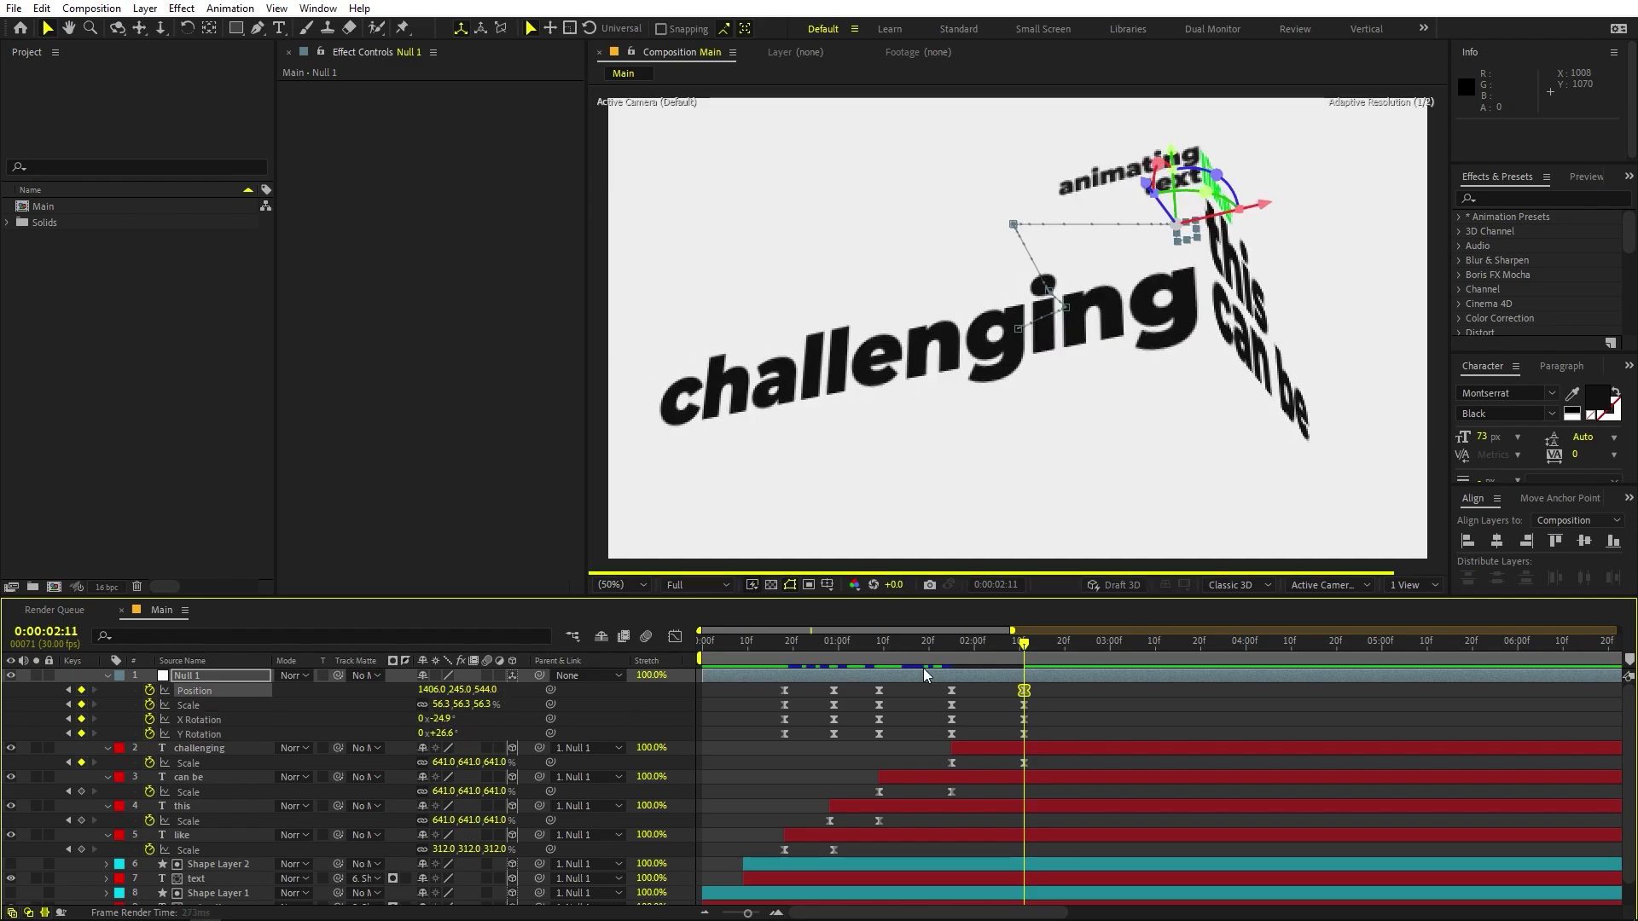
{"action": "key", "text": "space"}
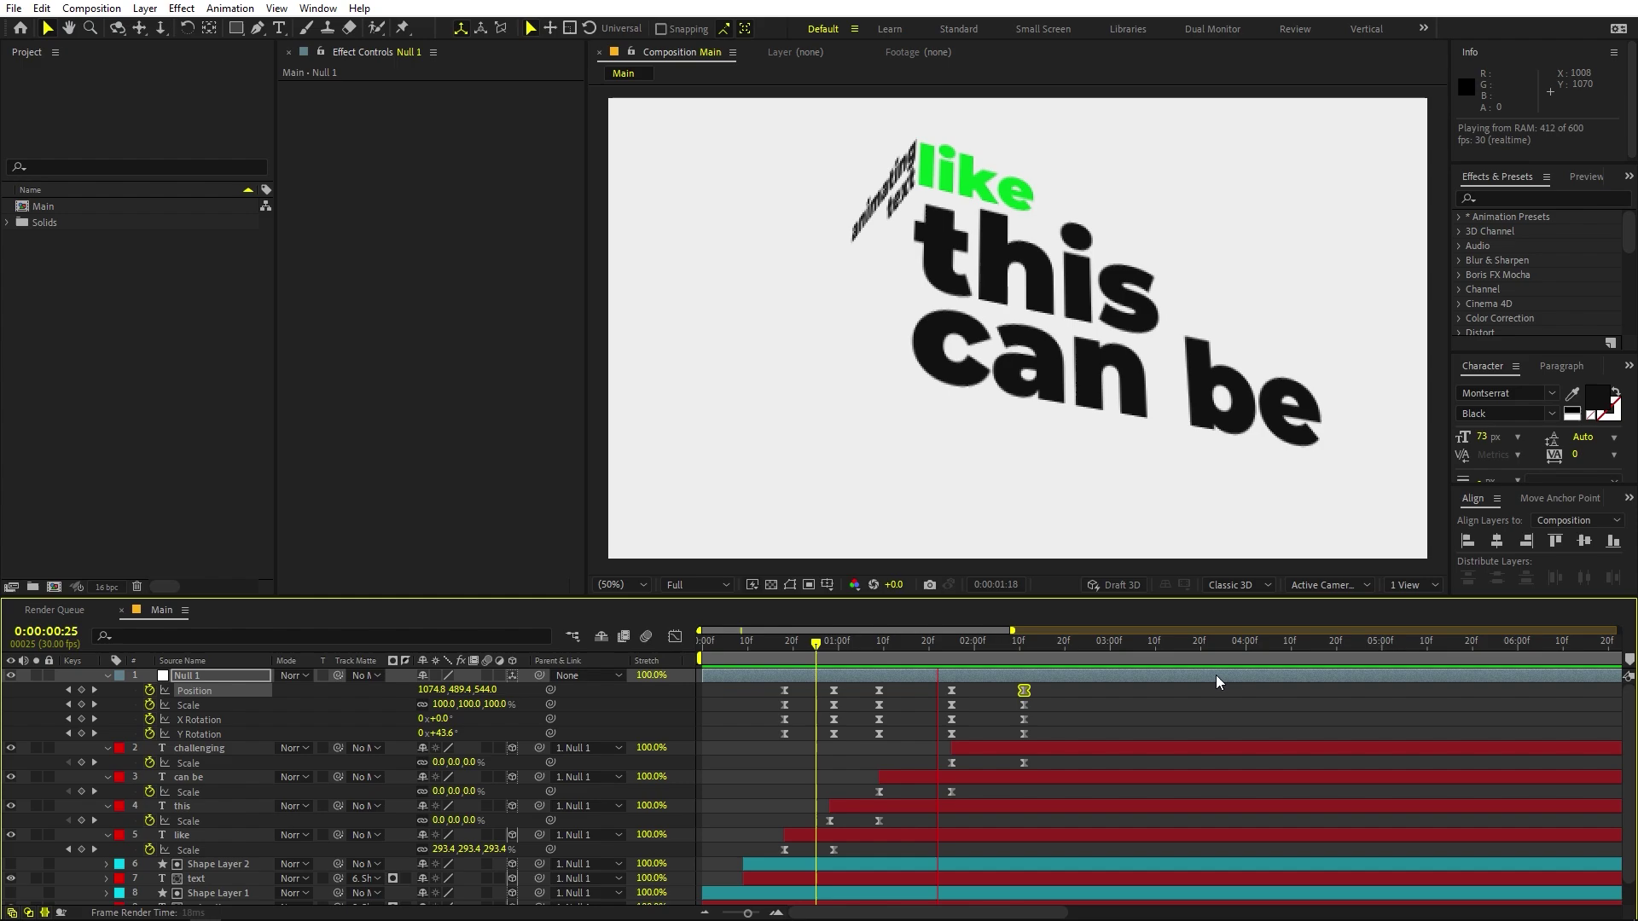
Duplicate the "can be" layer at 0:00:02:11, change the copy's text to "but" and move it down below "can be".
{"action": "left_click_drag", "start_coordinate": [1096, 657], "coordinate": [1033, 663]}
{"action": "left_click", "coordinate": [1135, 686]}
{"action": "left_click", "coordinate": [1262, 359]}
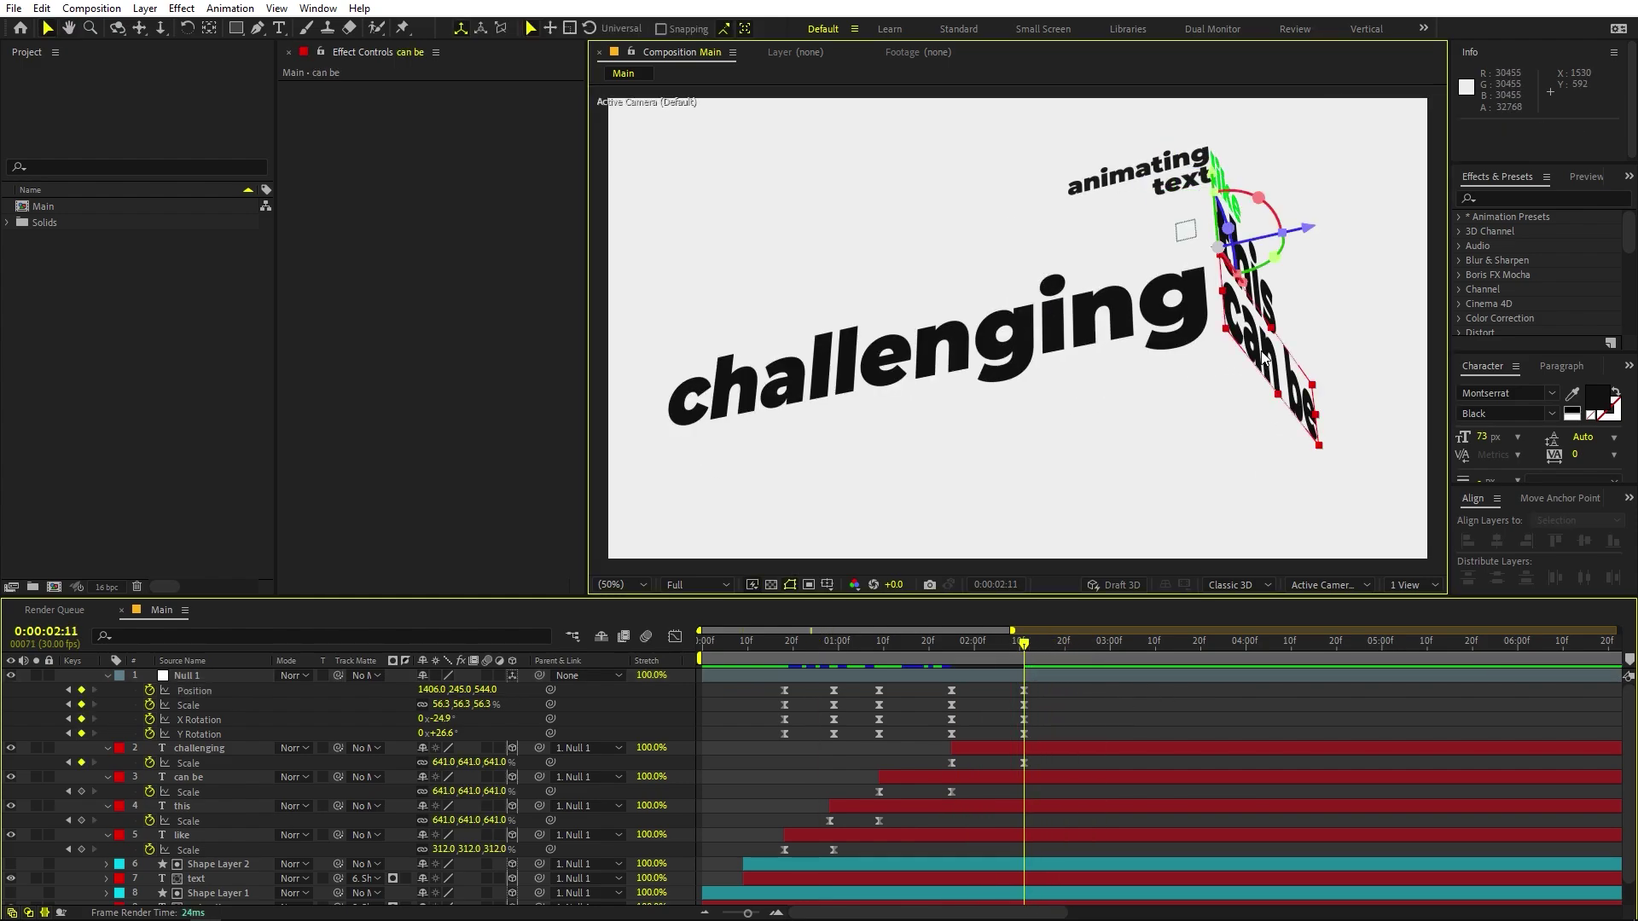
{"action": "key", "text": "ctrl+d"}
{"action": "double_click", "coordinate": [222, 776]}
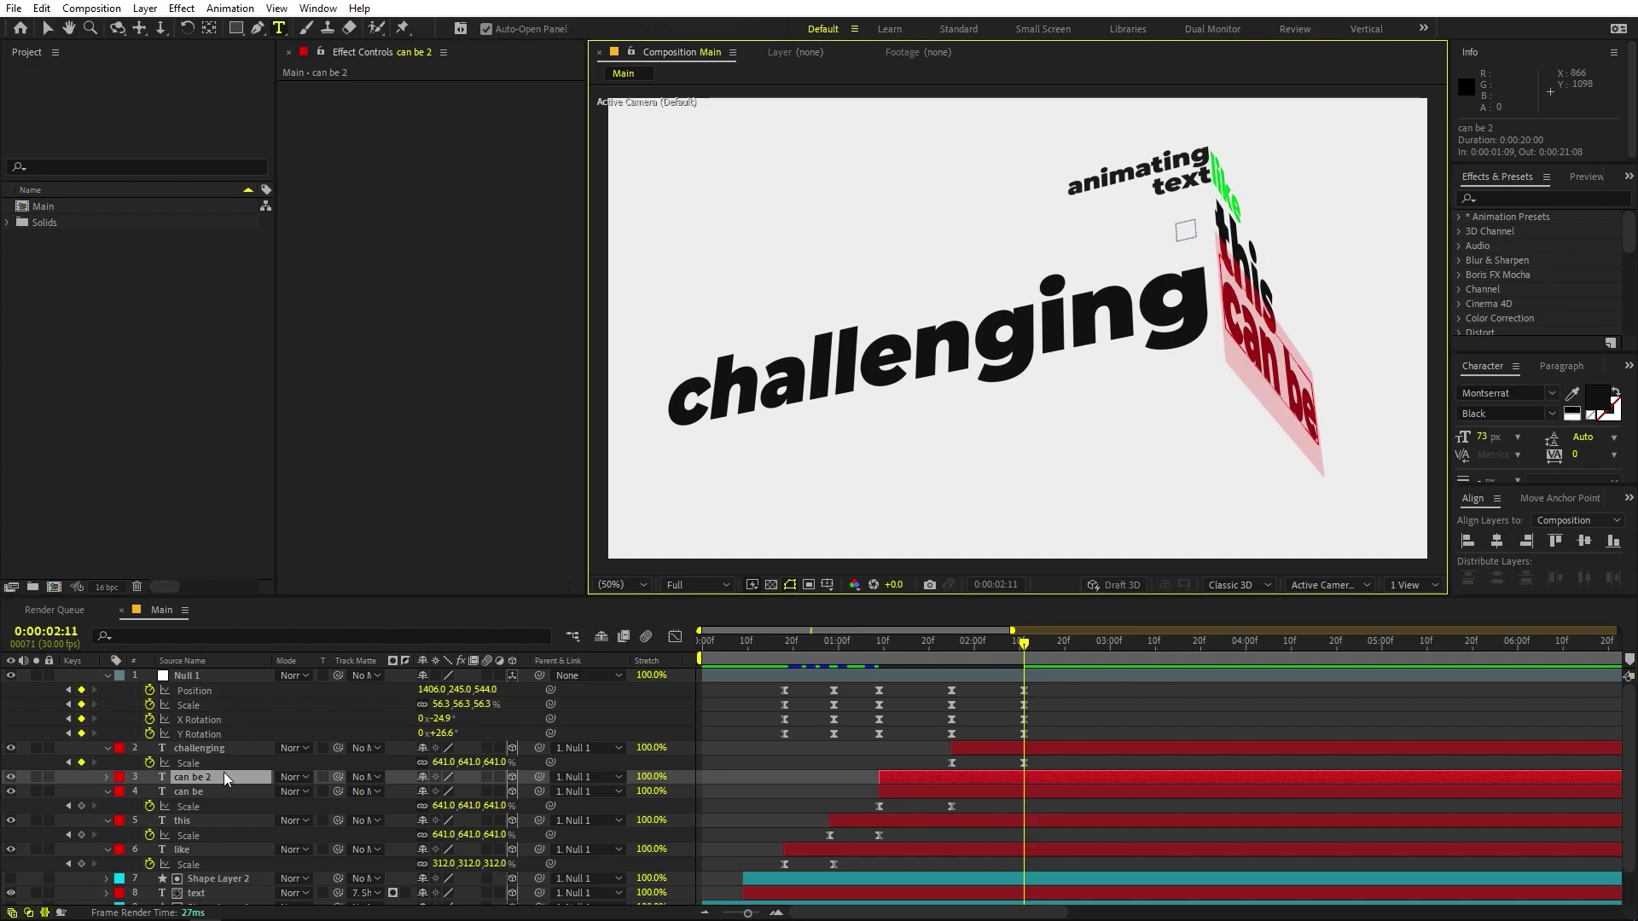
{"action": "type", "text": "but"}
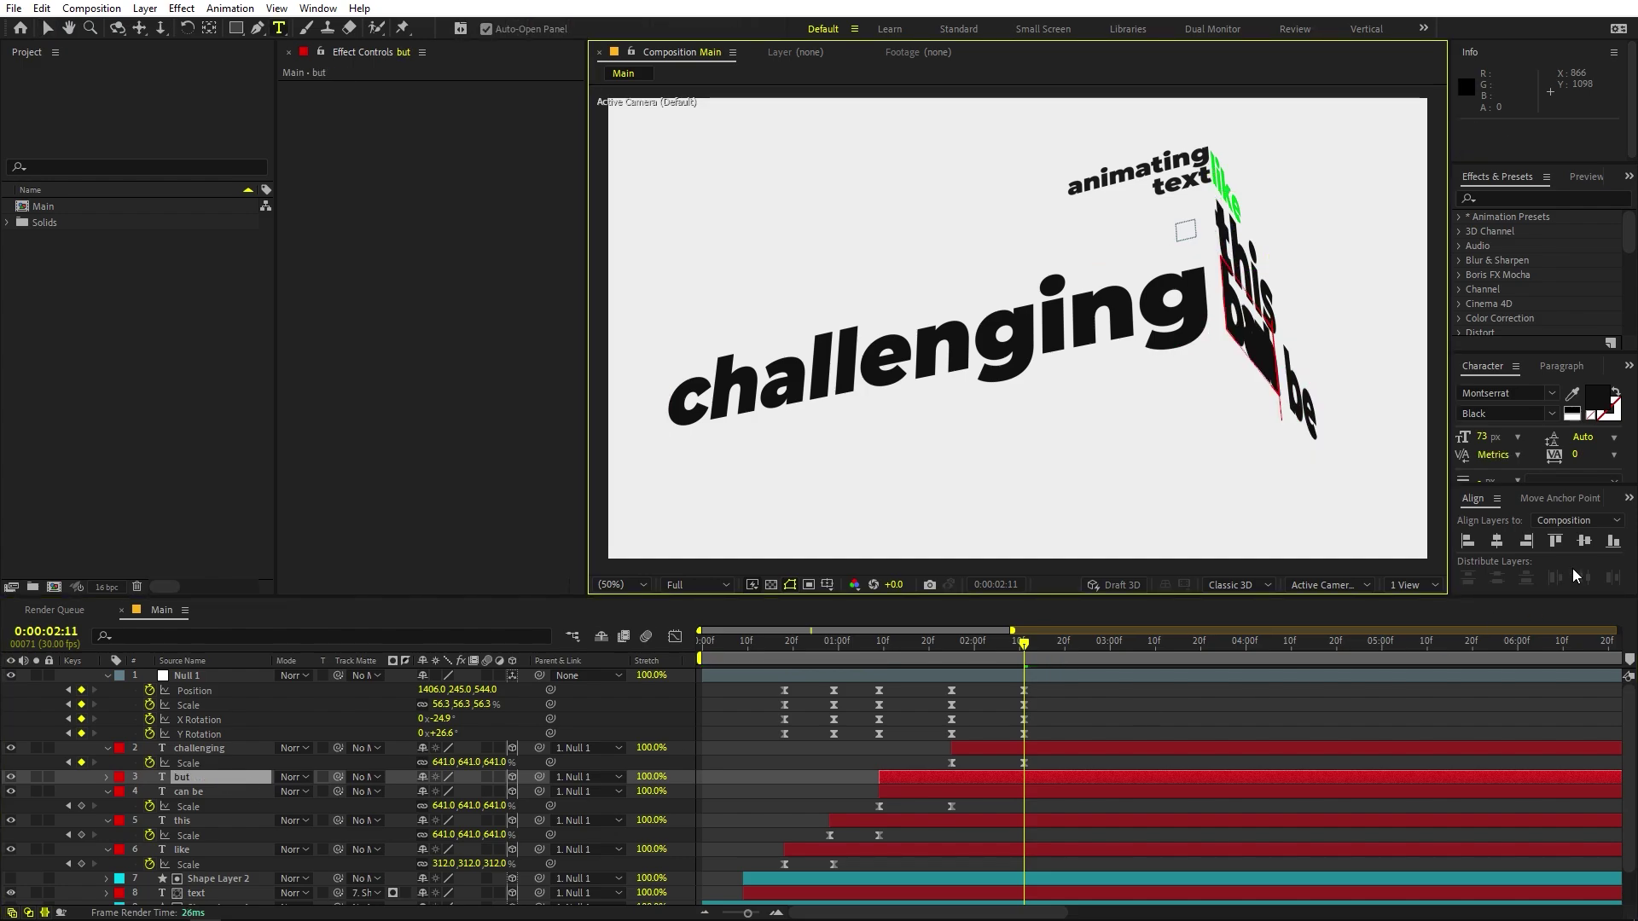
{"action": "key", "text": "Escape"}
{"action": "left_click_drag", "start_coordinate": [1228, 186], "coordinate": [1237, 316]}
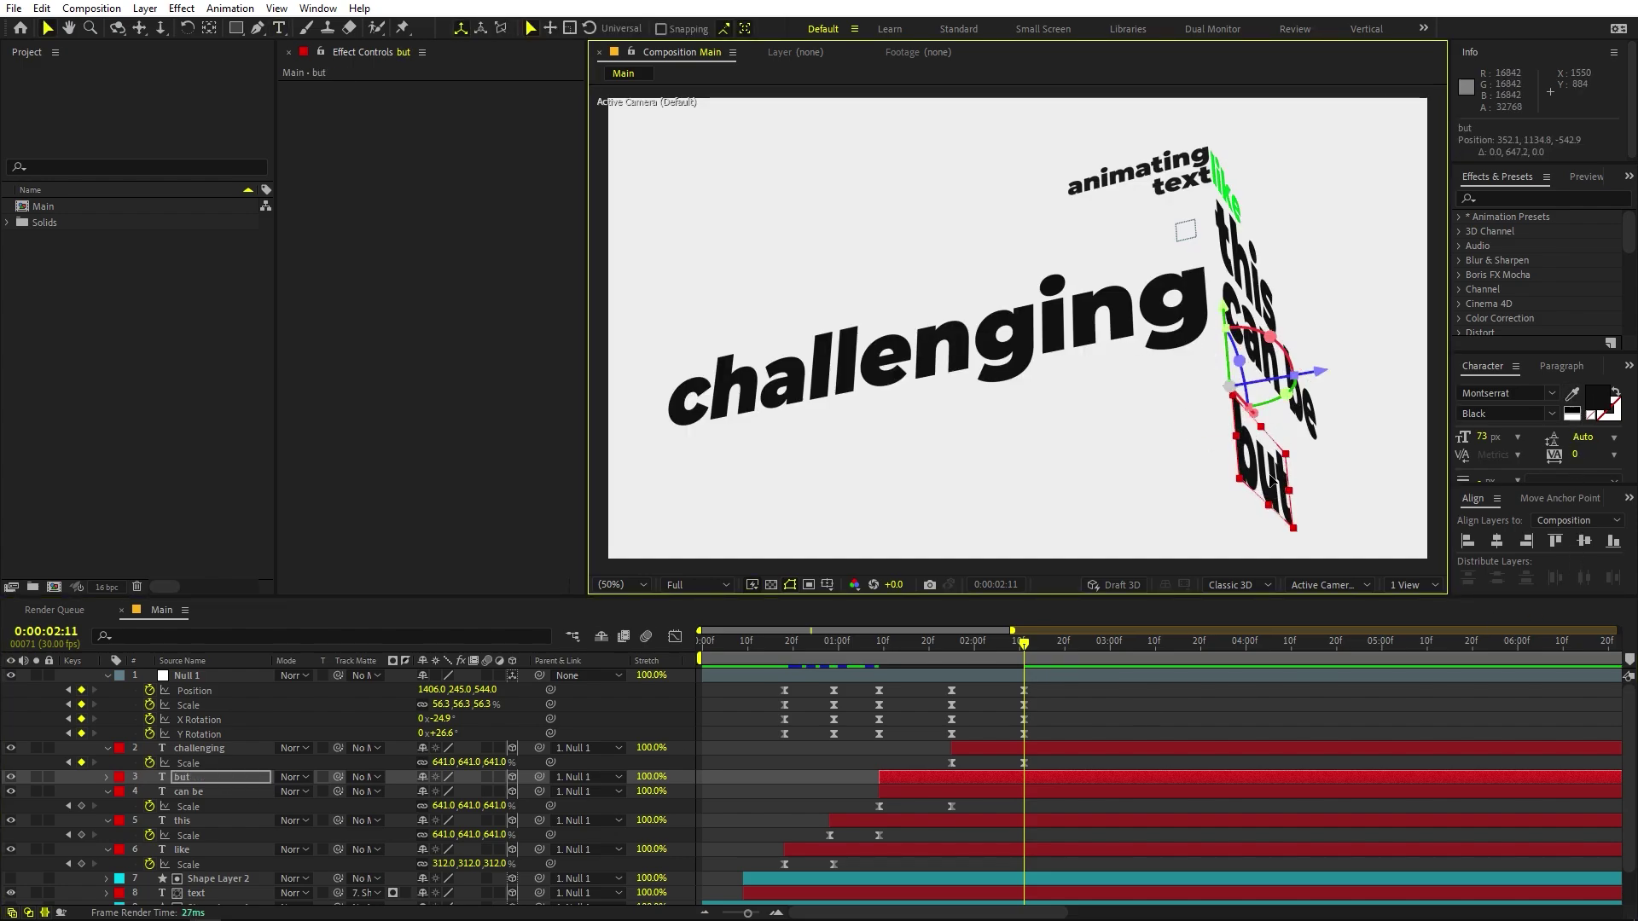
Fill the word "but" with the green sampled from "like".
{"action": "double_click", "coordinate": [1266, 478]}
{"action": "left_click", "coordinate": [1573, 393]}
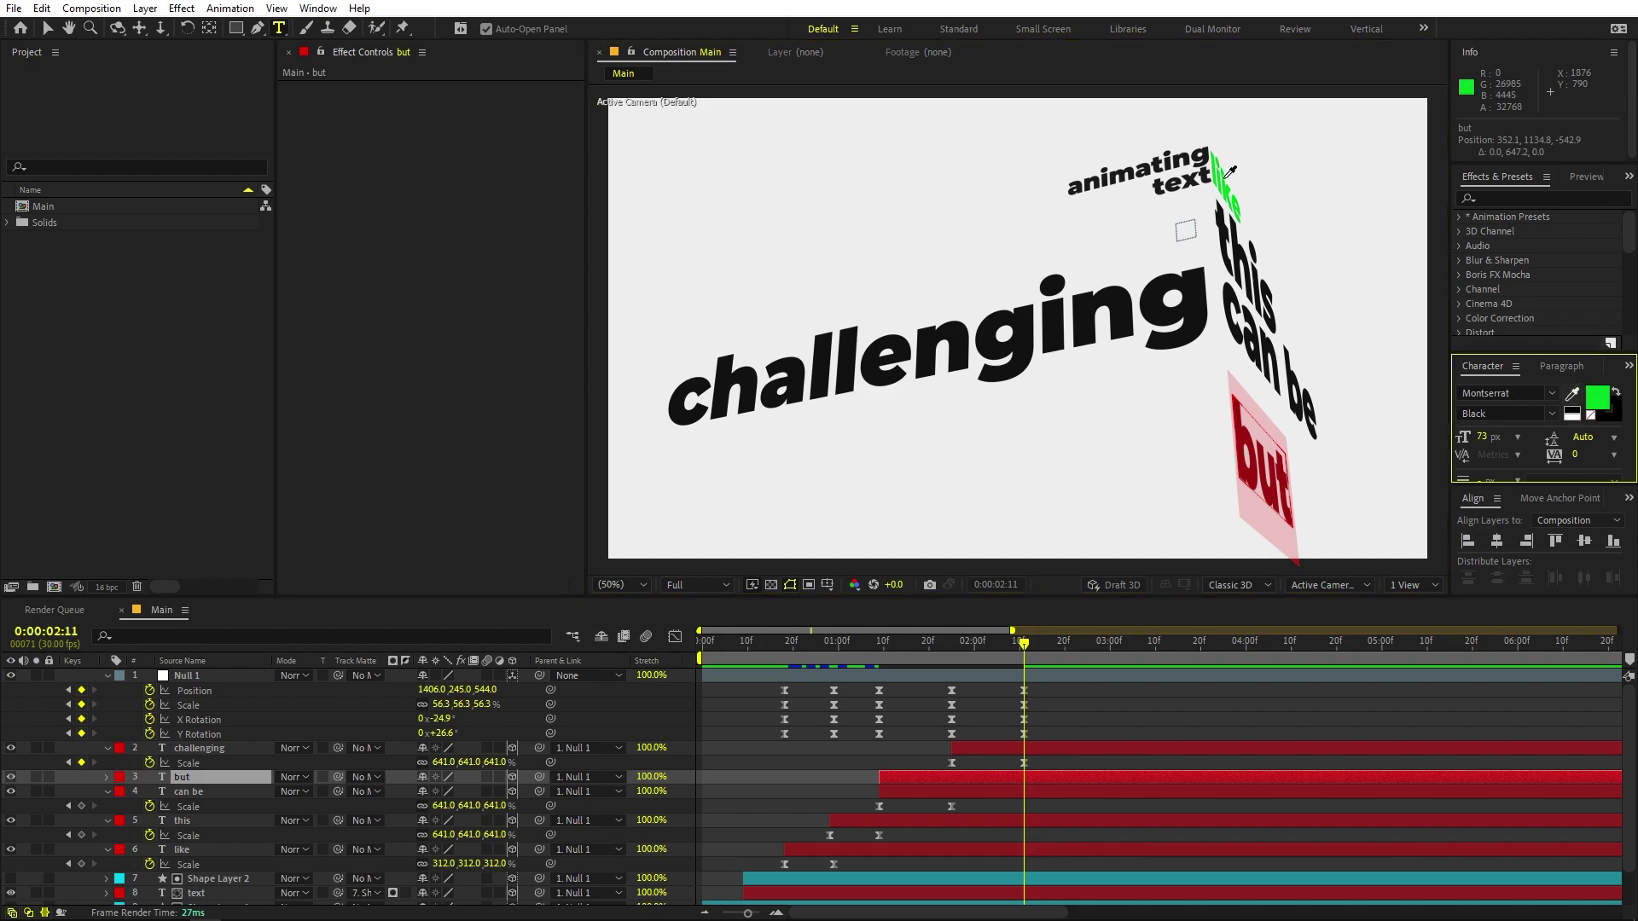
{"action": "left_click", "coordinate": [1231, 183]}
Reveal the "but" layer's keyframes, place the layer above "challenging" and shift it to start at 0:00:01:25.
{"action": "key", "text": "u"}
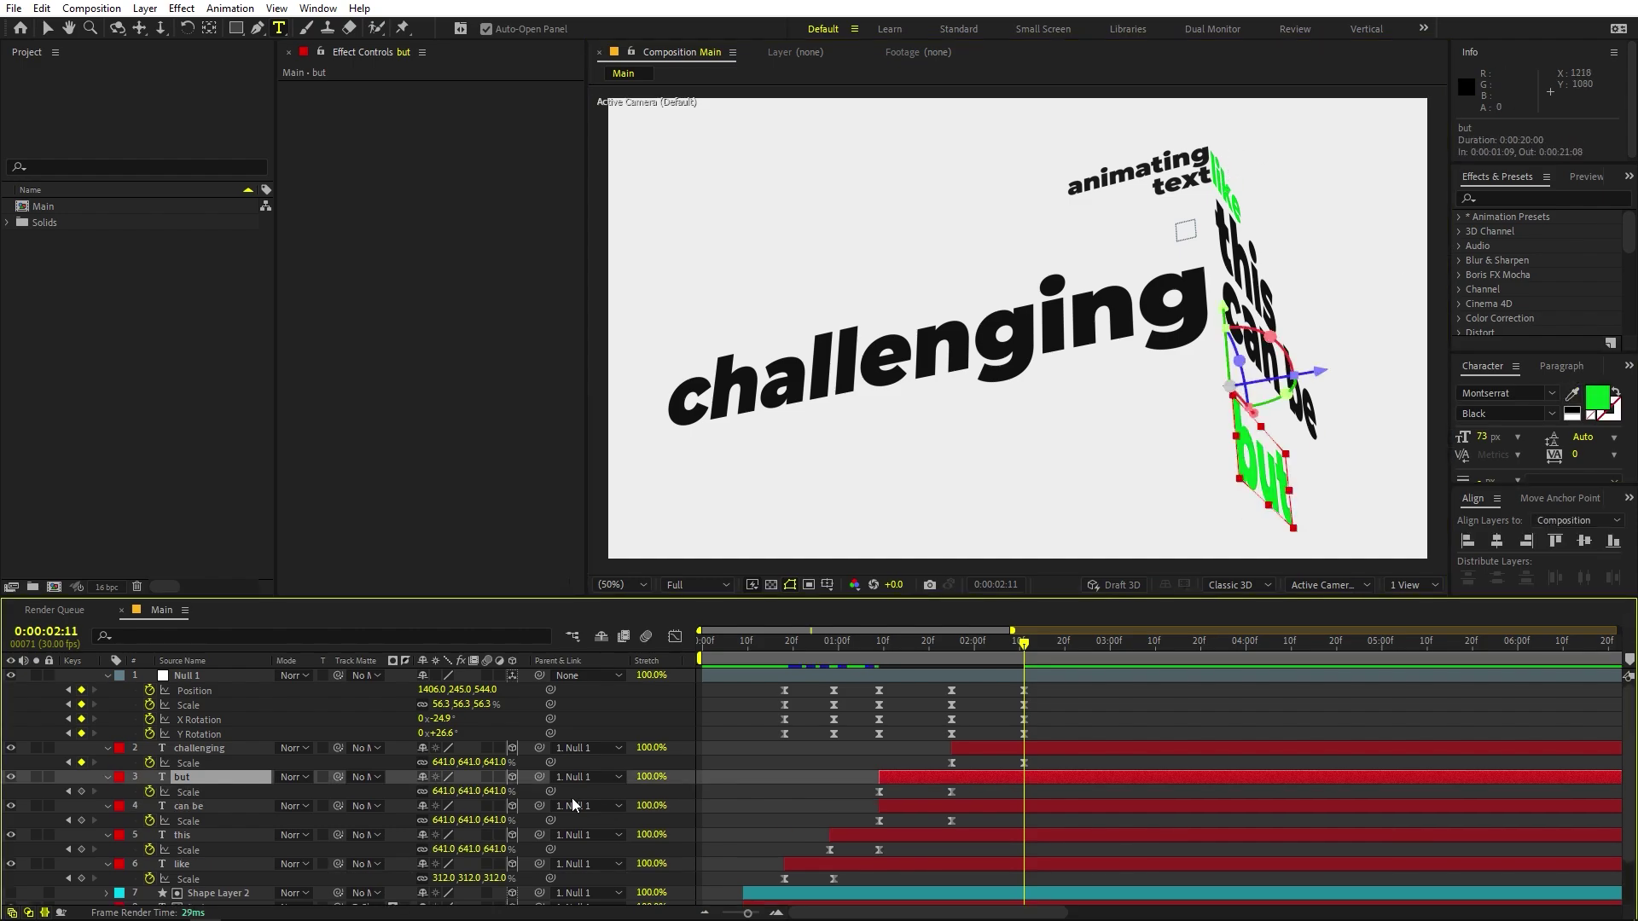
{"action": "left_click_drag", "start_coordinate": [173, 777], "coordinate": [182, 744]}
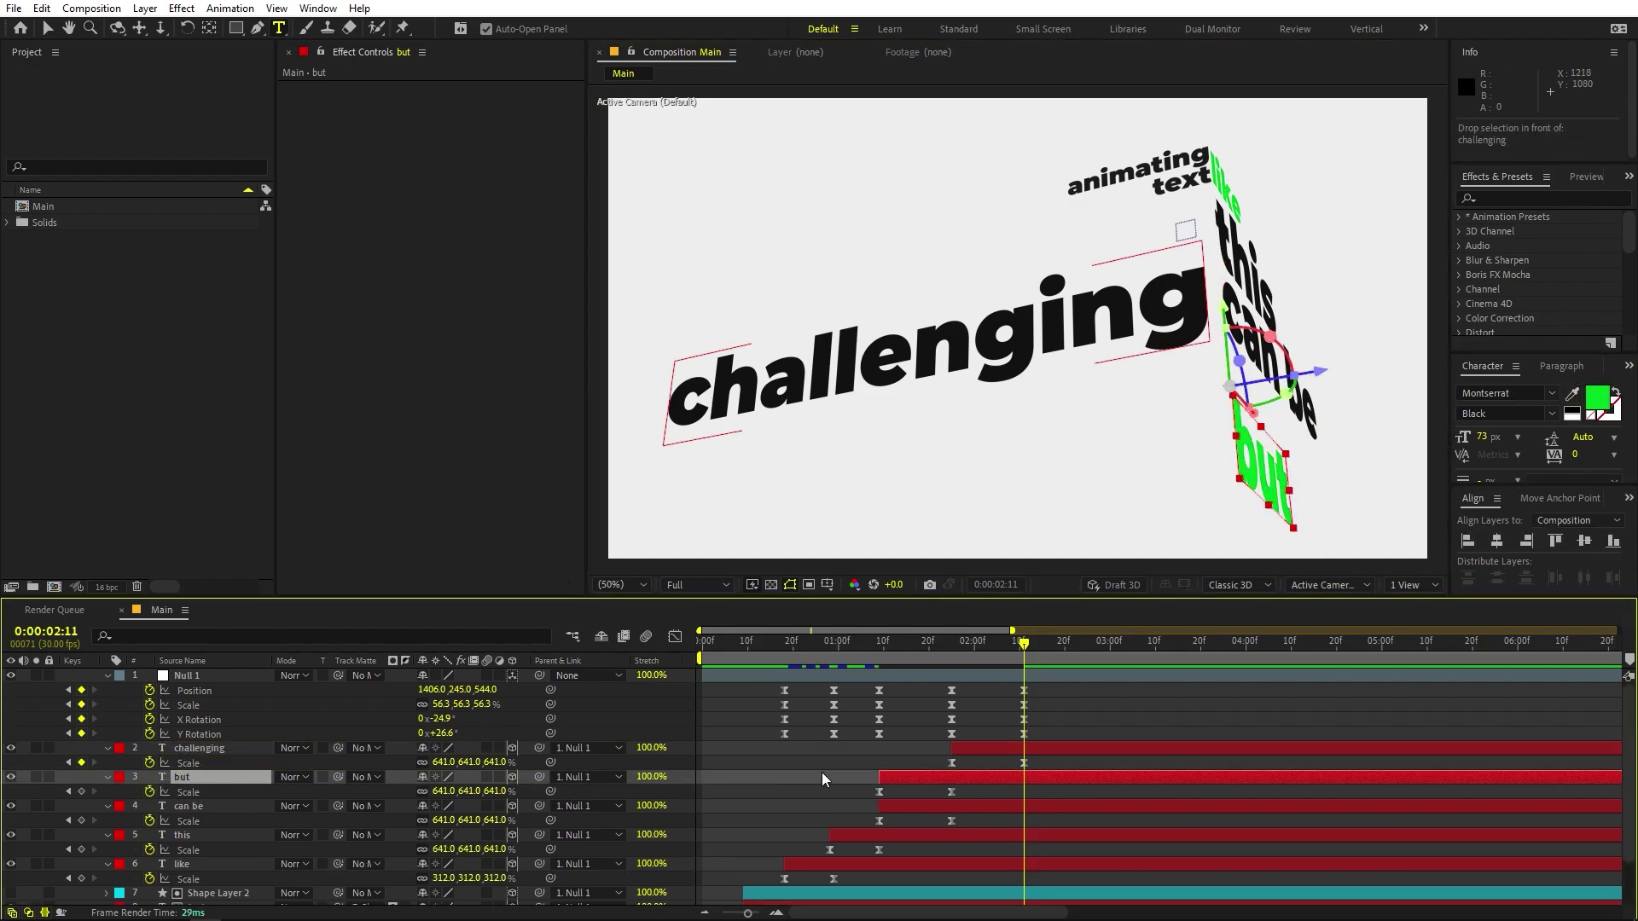
{"action": "left_click_drag", "start_coordinate": [880, 755], "coordinate": [953, 749]}
Set the Scale of "but" at 0:00:02:11 to 1313% and raise the word to Y position 917.1, just below "can be".
{"action": "left_click_drag", "start_coordinate": [459, 769], "coordinate": [1039, 794]}
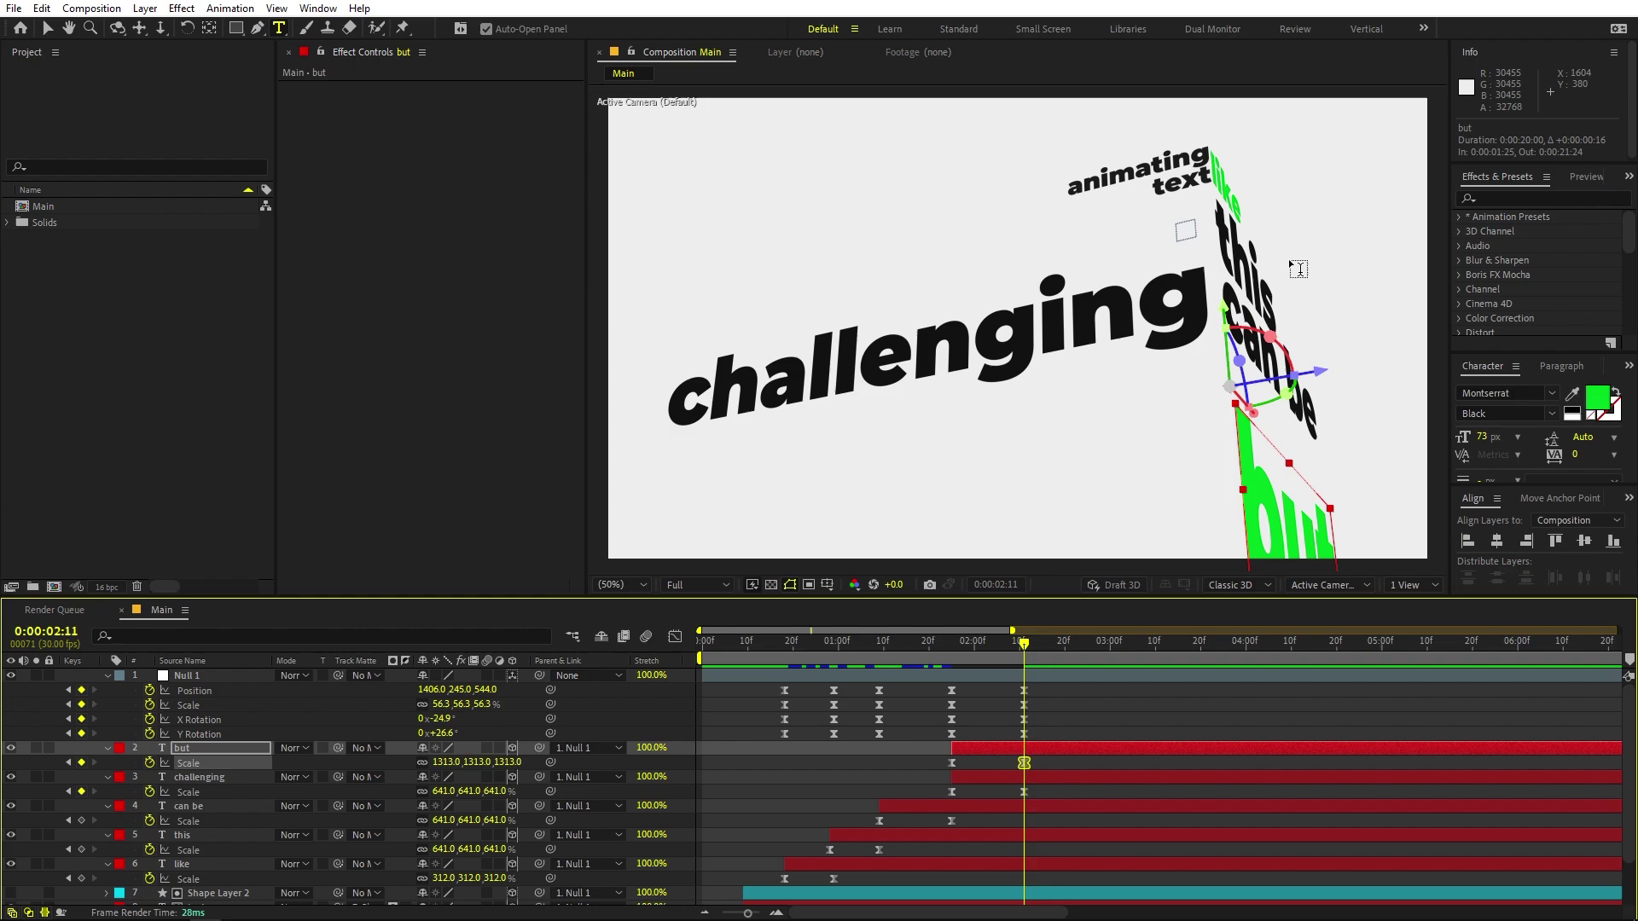
{"action": "key", "text": "v"}
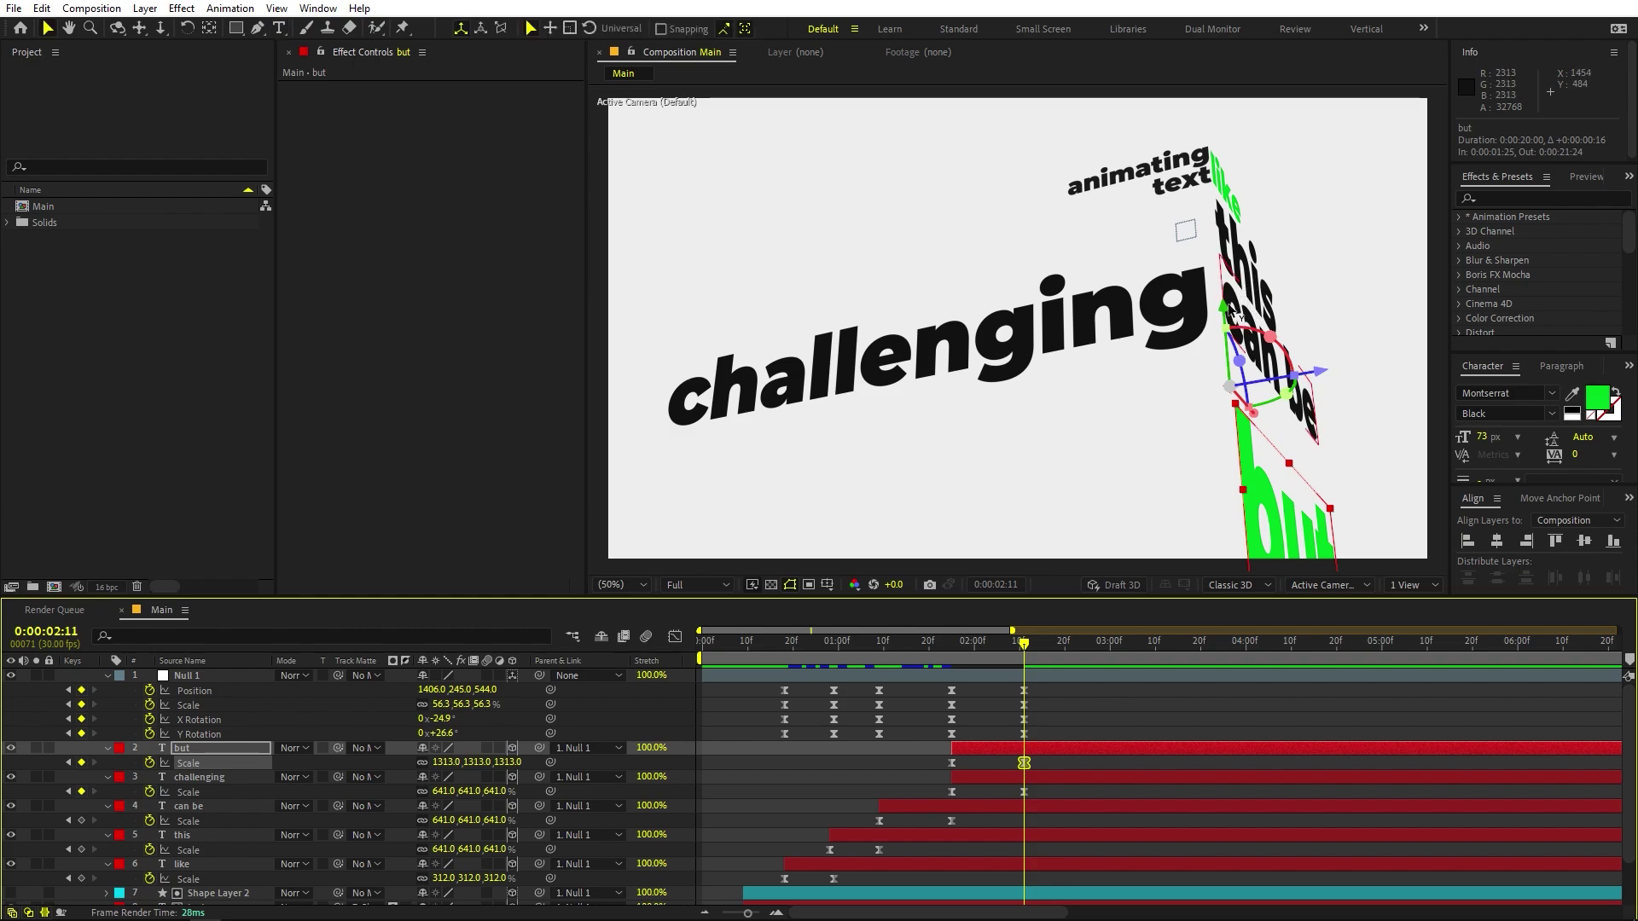
{"action": "left_click_drag", "start_coordinate": [1237, 317], "coordinate": [1237, 266]}
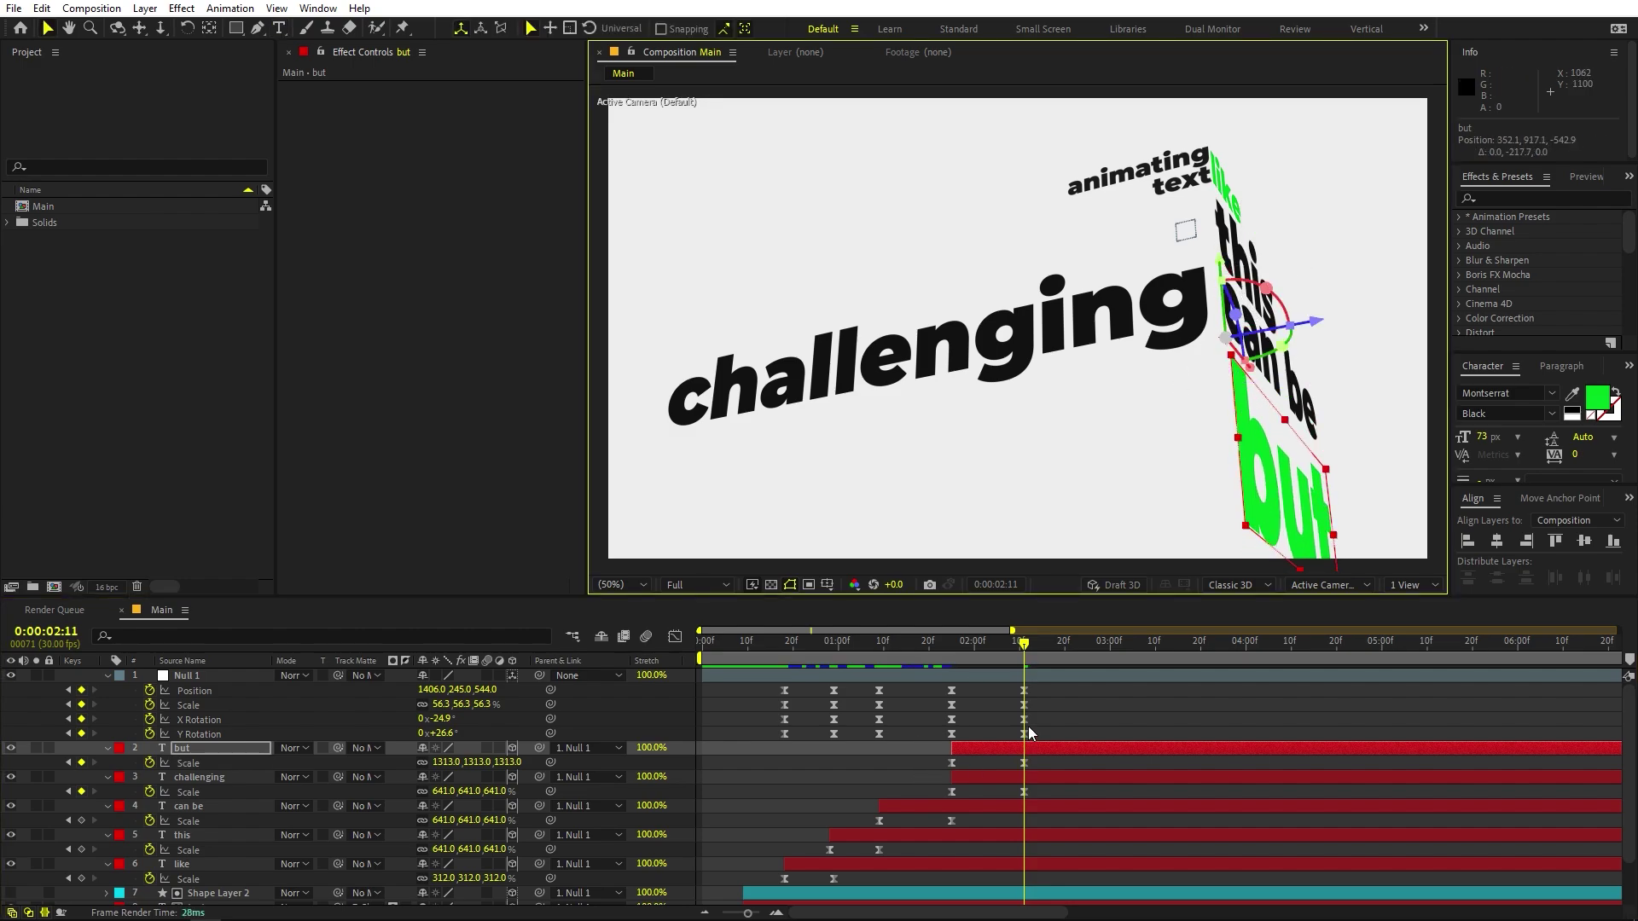
Shift the "but" layer to start at 0:00:02:11 and set the current time to 0:00:02:27.
{"action": "left_click_drag", "start_coordinate": [1022, 750], "coordinate": [1097, 667]}
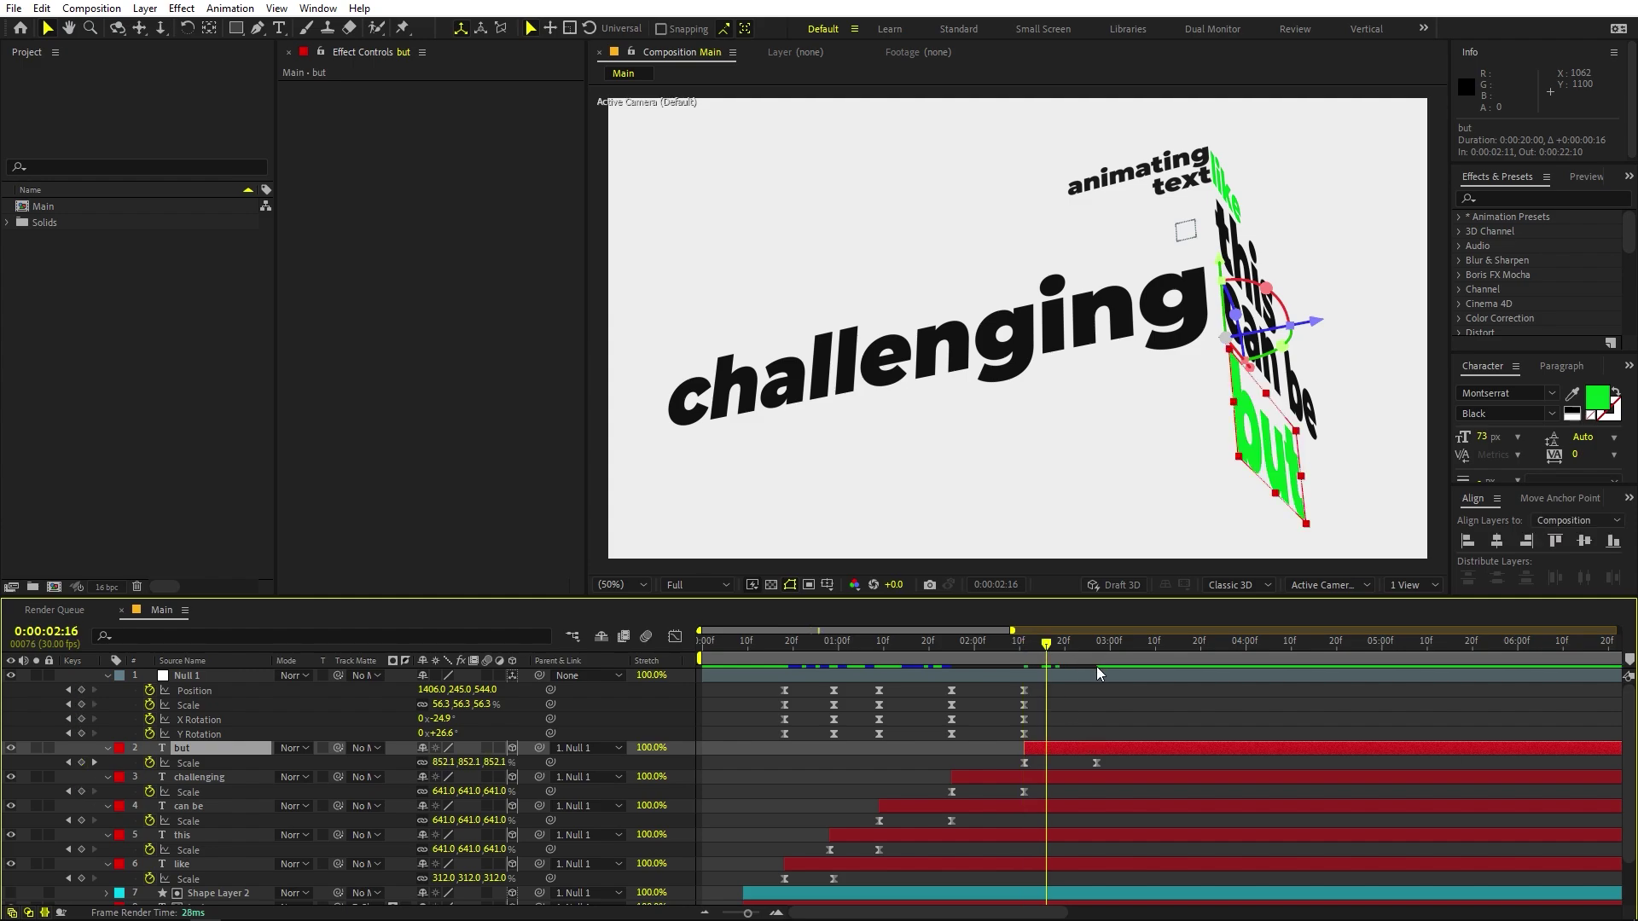
{"action": "left_click", "coordinate": [1097, 666]}
{"action": "left_click", "coordinate": [502, 727]}
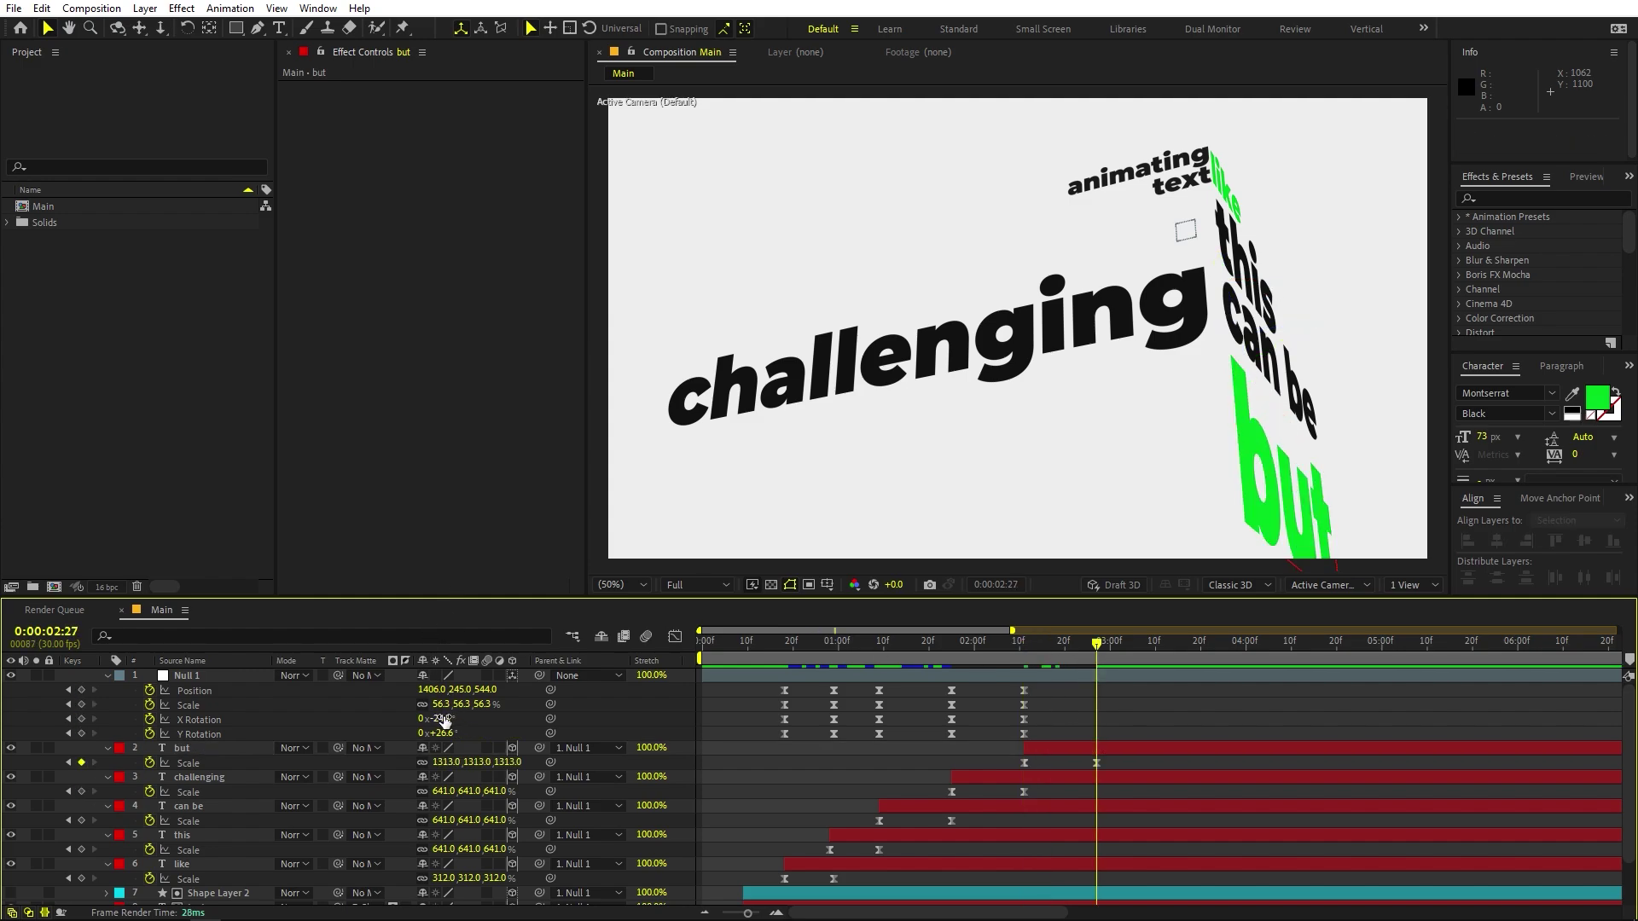
At 0:00:02:27, set Null 1's Position to 1092, 61, 544, X Rotation to -26.6° and Y Rotation to +57.0°.
{"action": "left_click_drag", "start_coordinate": [443, 722], "coordinate": [634, 730]}
{"action": "left_click_drag", "start_coordinate": [432, 689], "coordinate": [230, 713]}
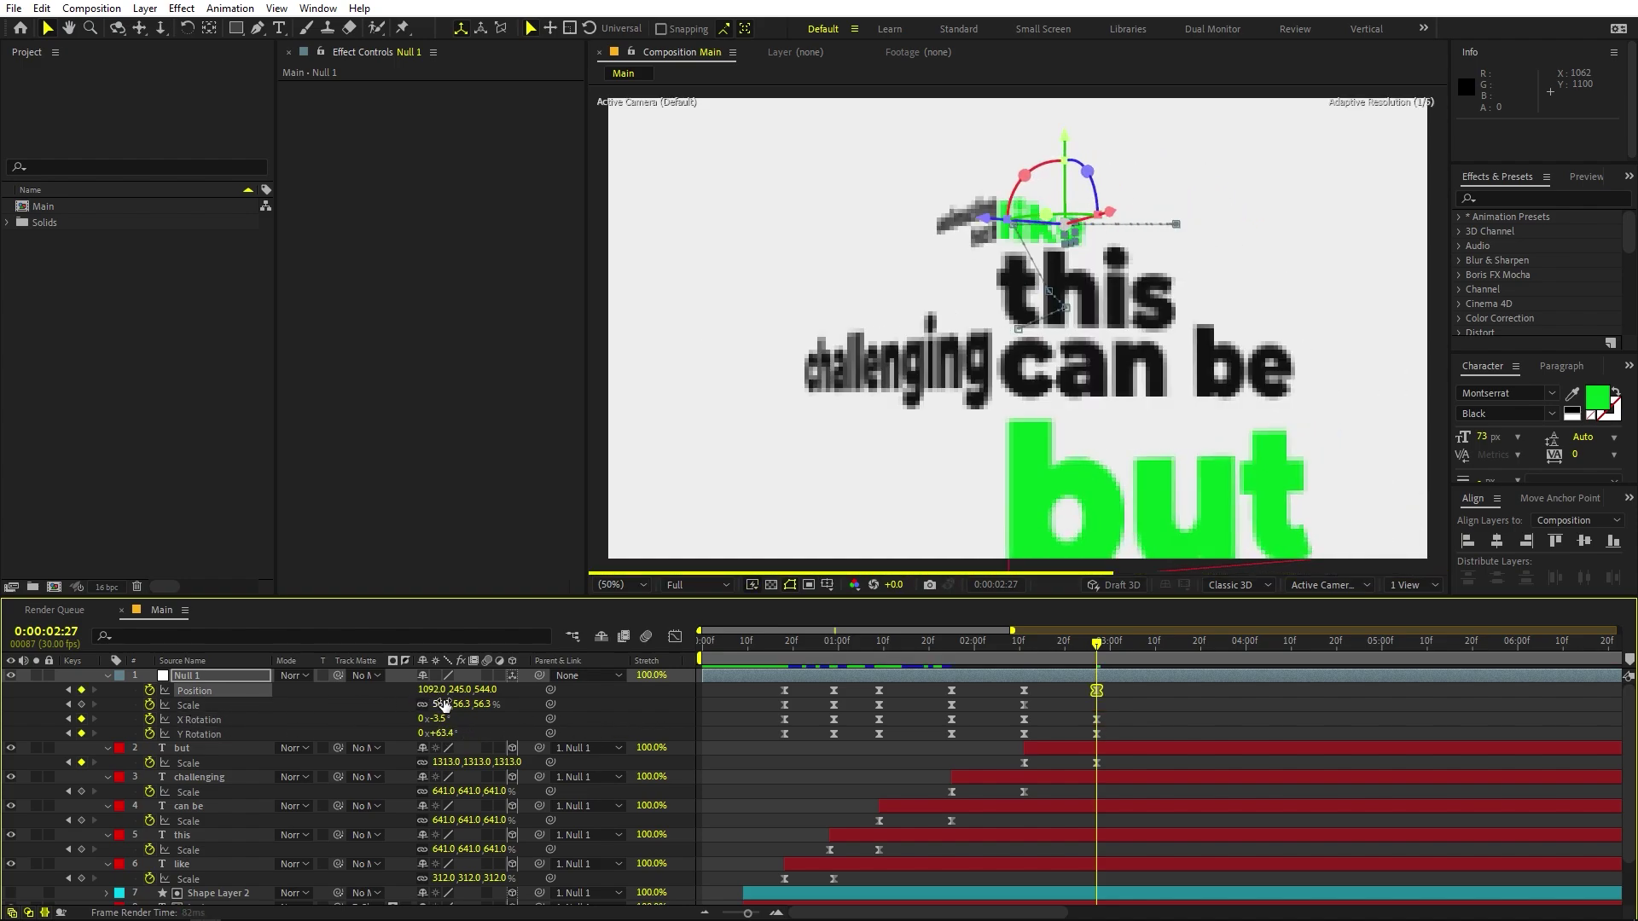
{"action": "left_click_drag", "start_coordinate": [445, 690], "coordinate": [269, 719]}
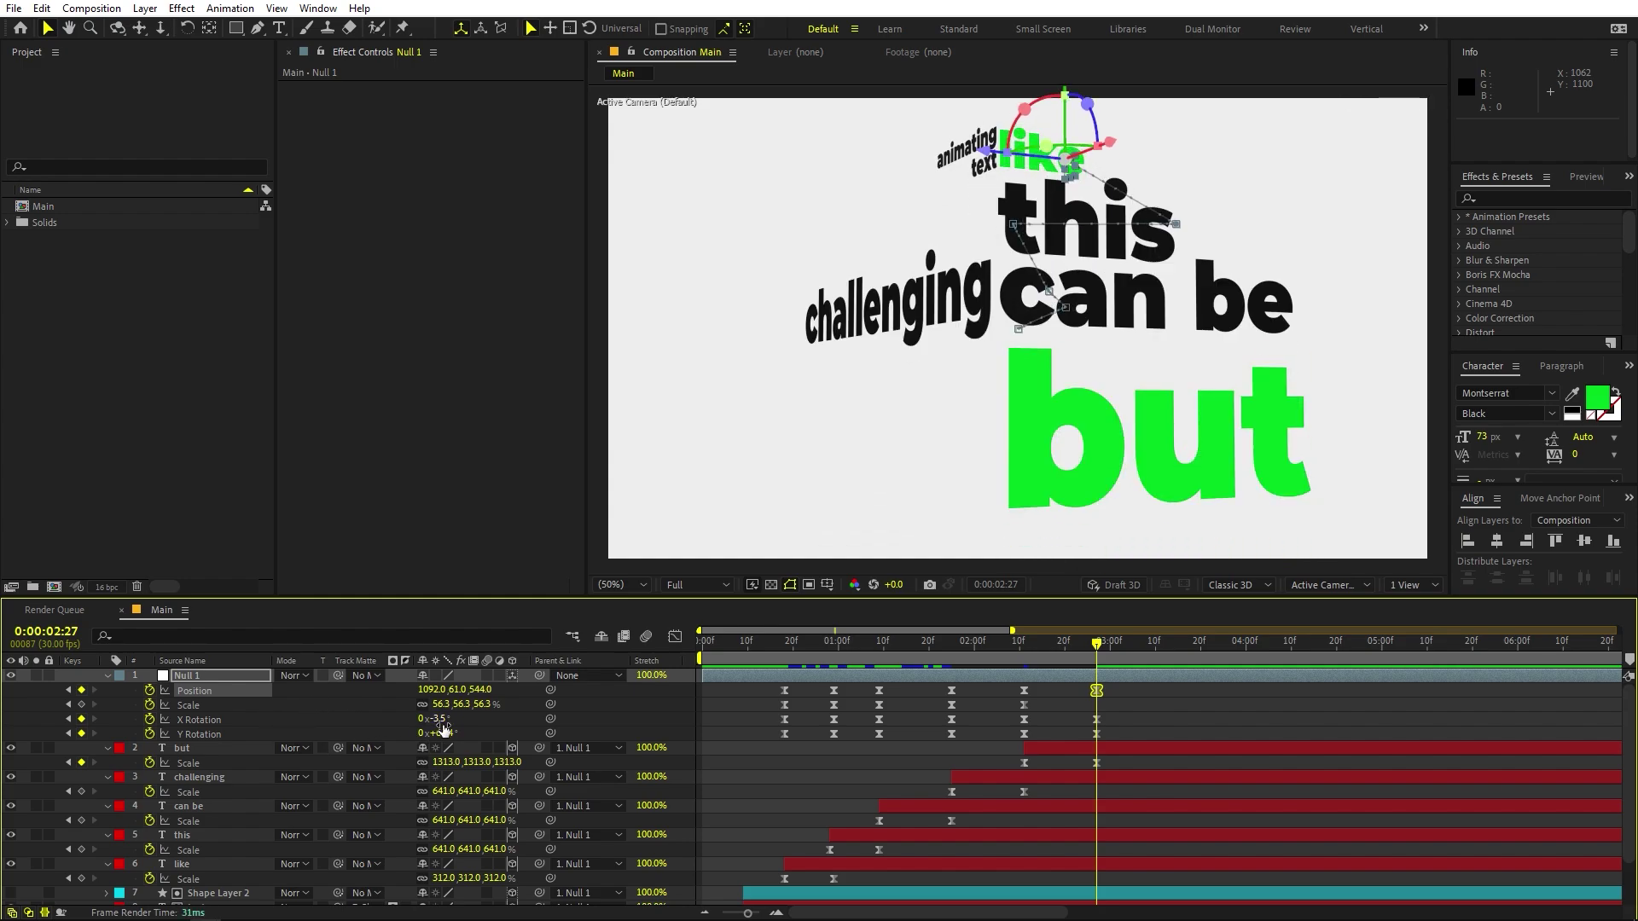
{"action": "left_click_drag", "start_coordinate": [444, 728], "coordinate": [302, 780]}
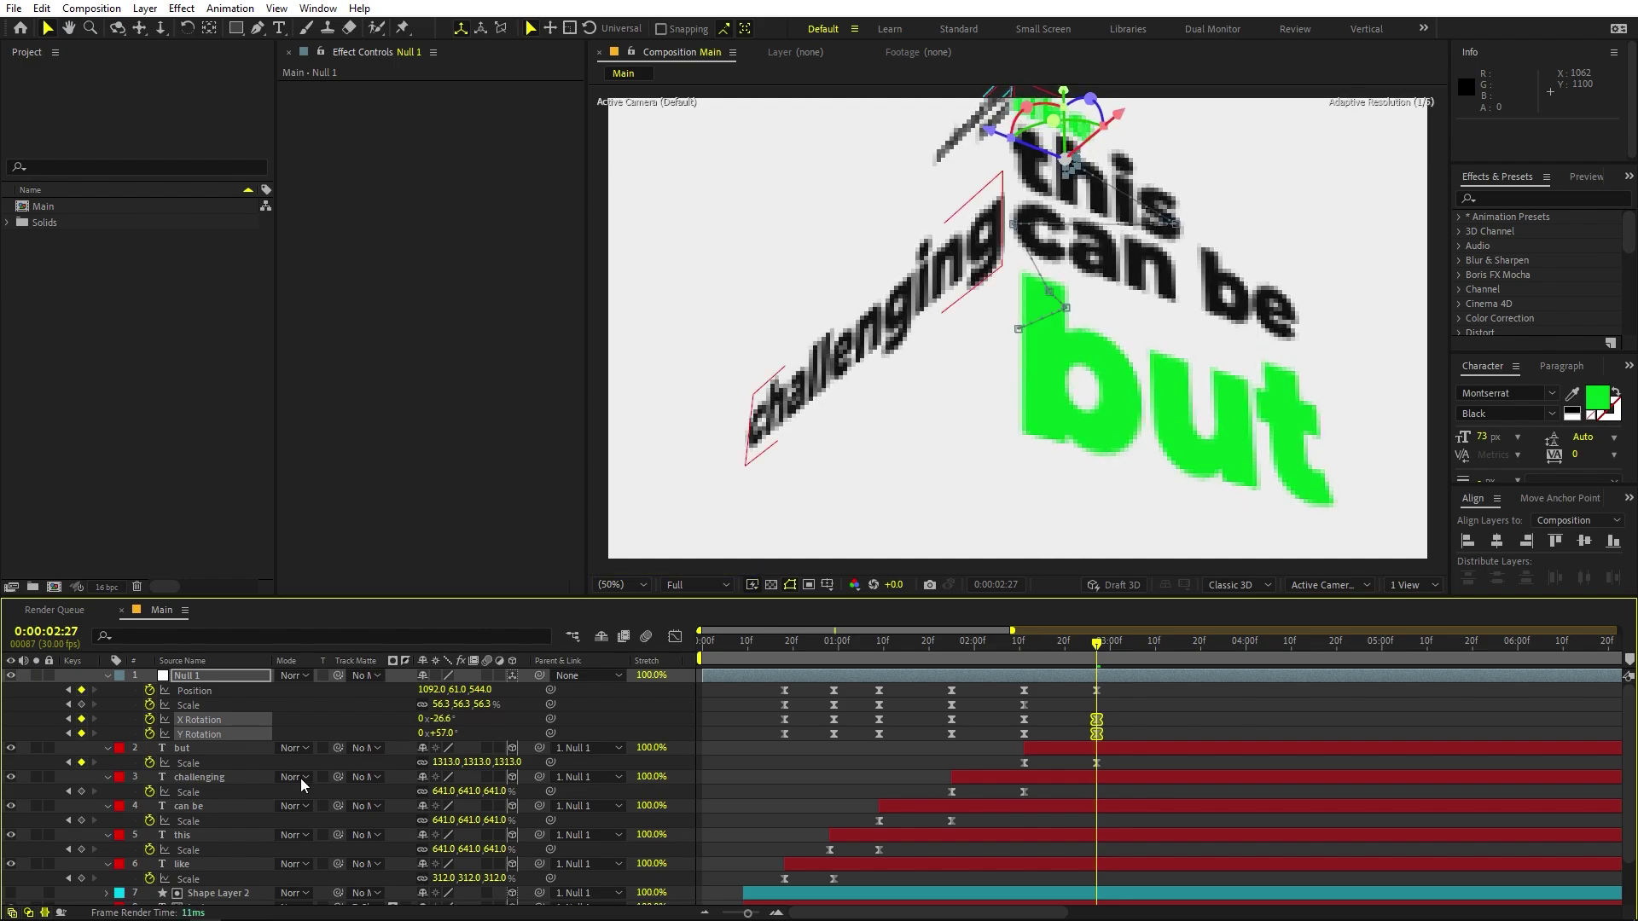
Play back the null's move from its keyframes at 0:00:02:11 through the entrance of "but".
{"action": "key", "text": "j"}
{"action": "key", "text": "space"}
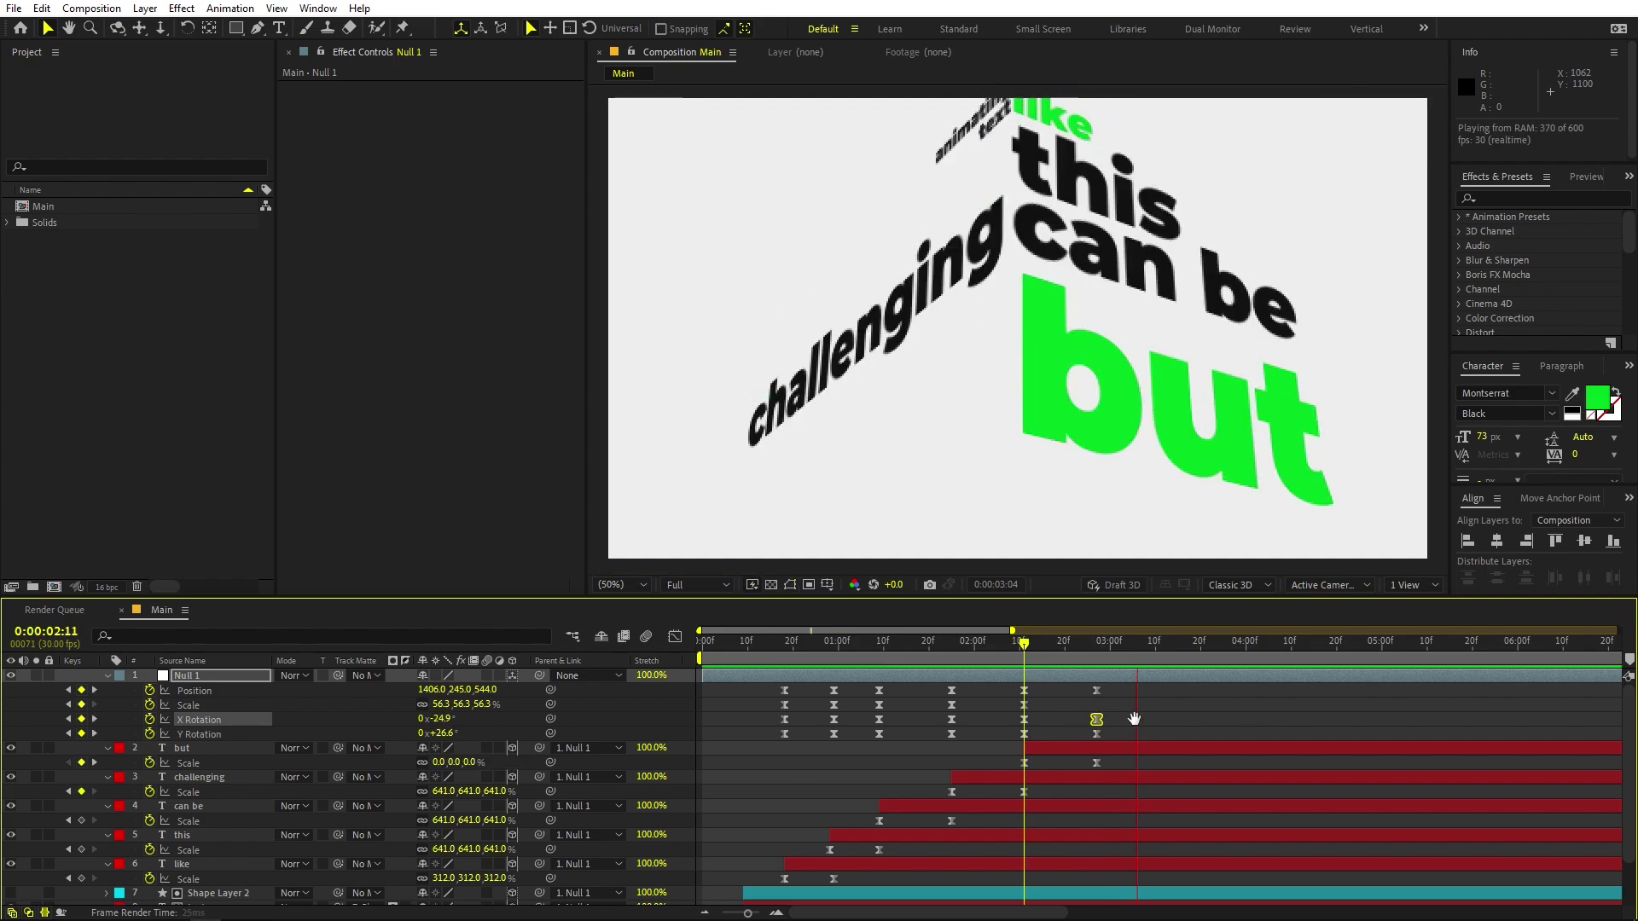
{"action": "key", "text": "space"}
{"action": "left_click_drag", "start_coordinate": [1139, 691], "coordinate": [1006, 739]}
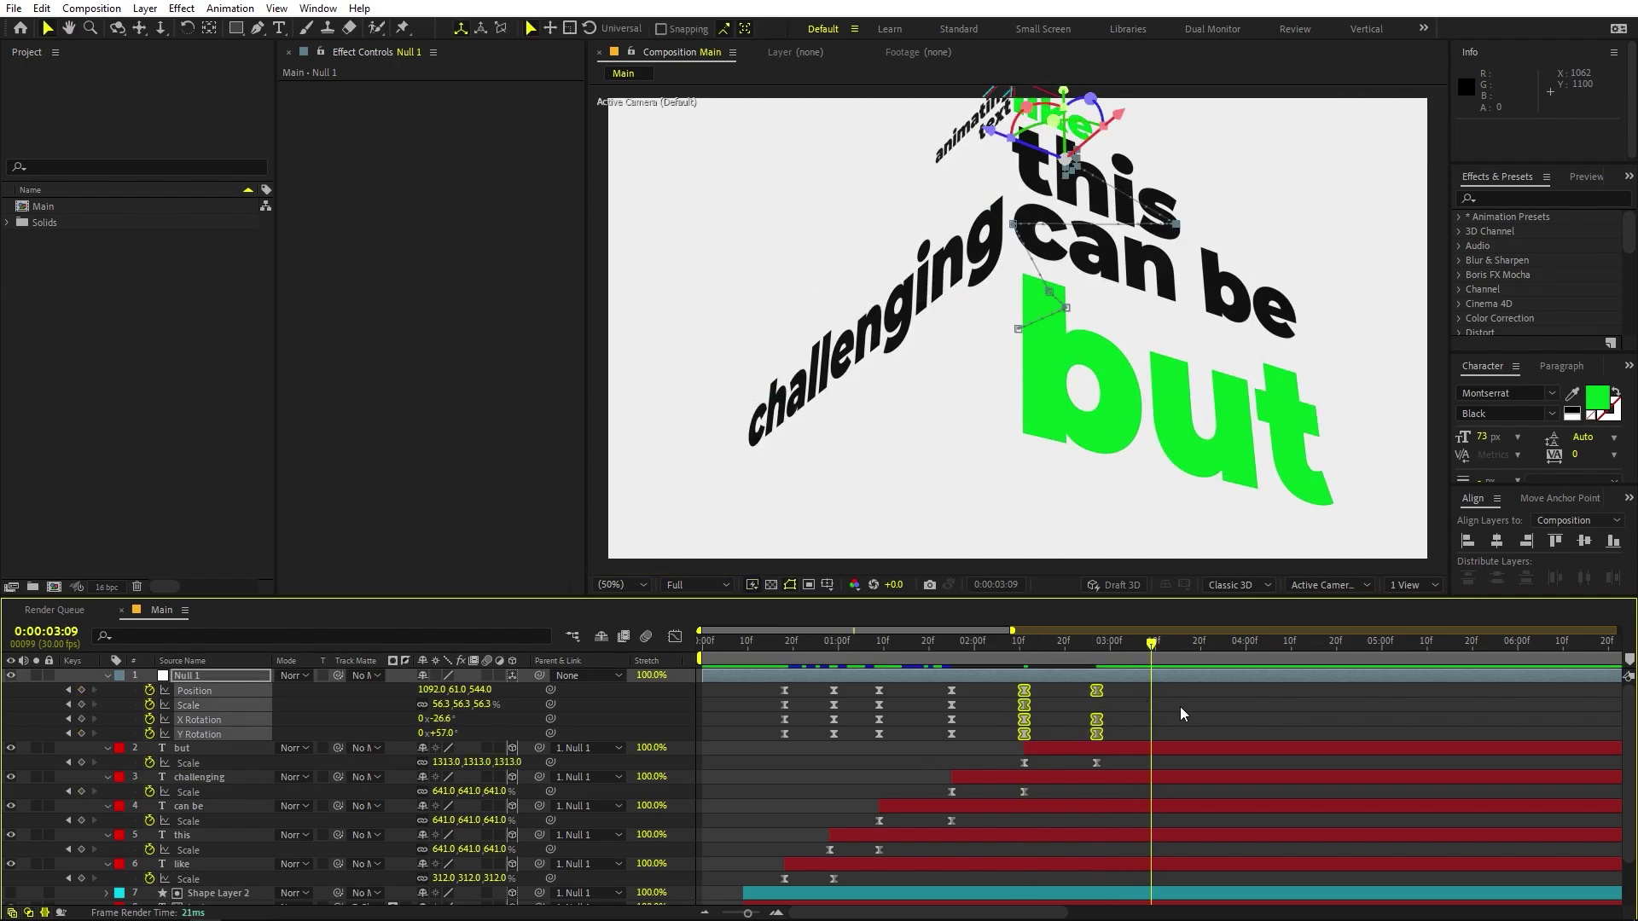
{"action": "left_click", "coordinate": [1180, 706]}
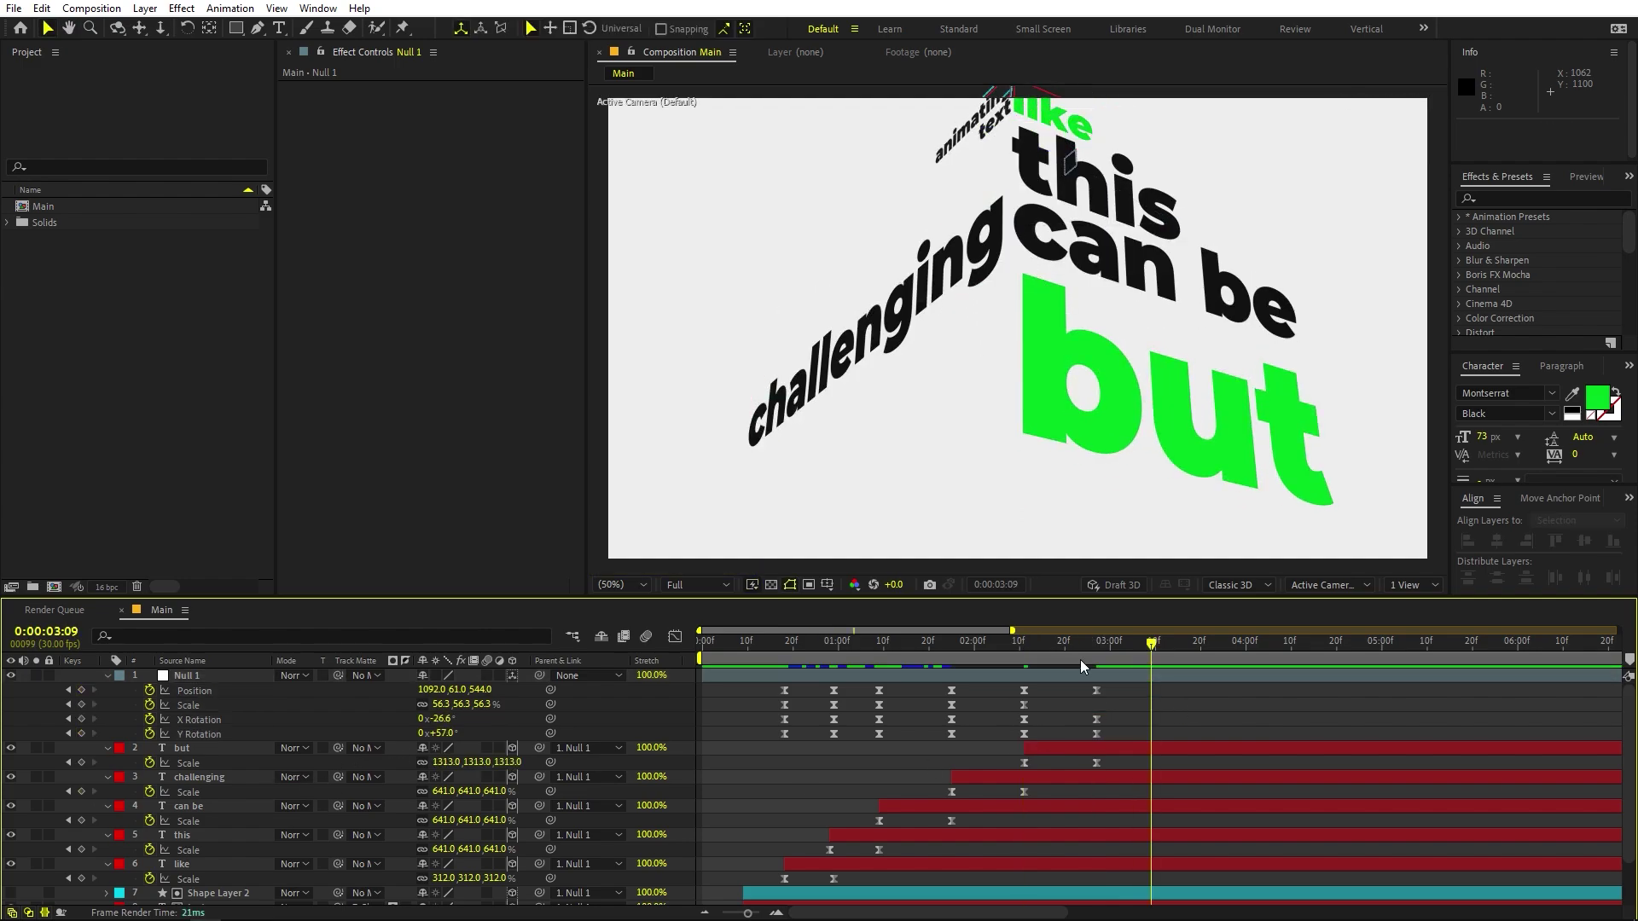
At 0:00:02:27, keyframe Null 1's Scale at 60.8% and set its Position to 795, -126, 31.
{"action": "left_click", "coordinate": [82, 706]}
{"action": "left_click_drag", "start_coordinate": [436, 708], "coordinate": [501, 726]}
{"action": "left_click", "coordinate": [499, 739]}
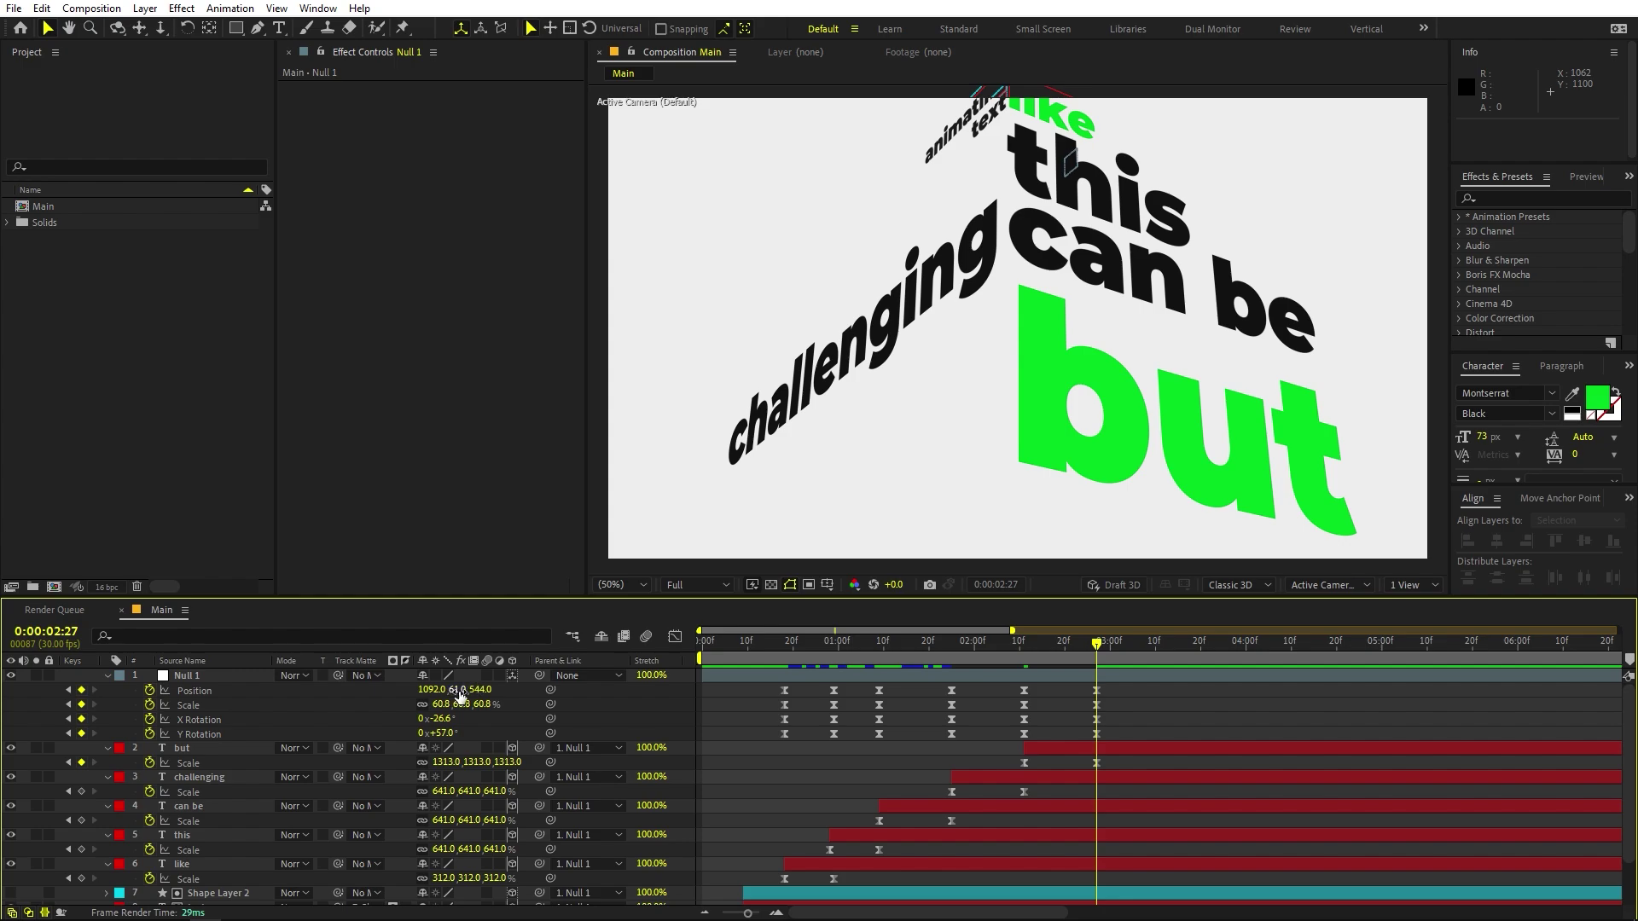
{"action": "left_click_drag", "start_coordinate": [434, 689], "coordinate": [341, 721]}
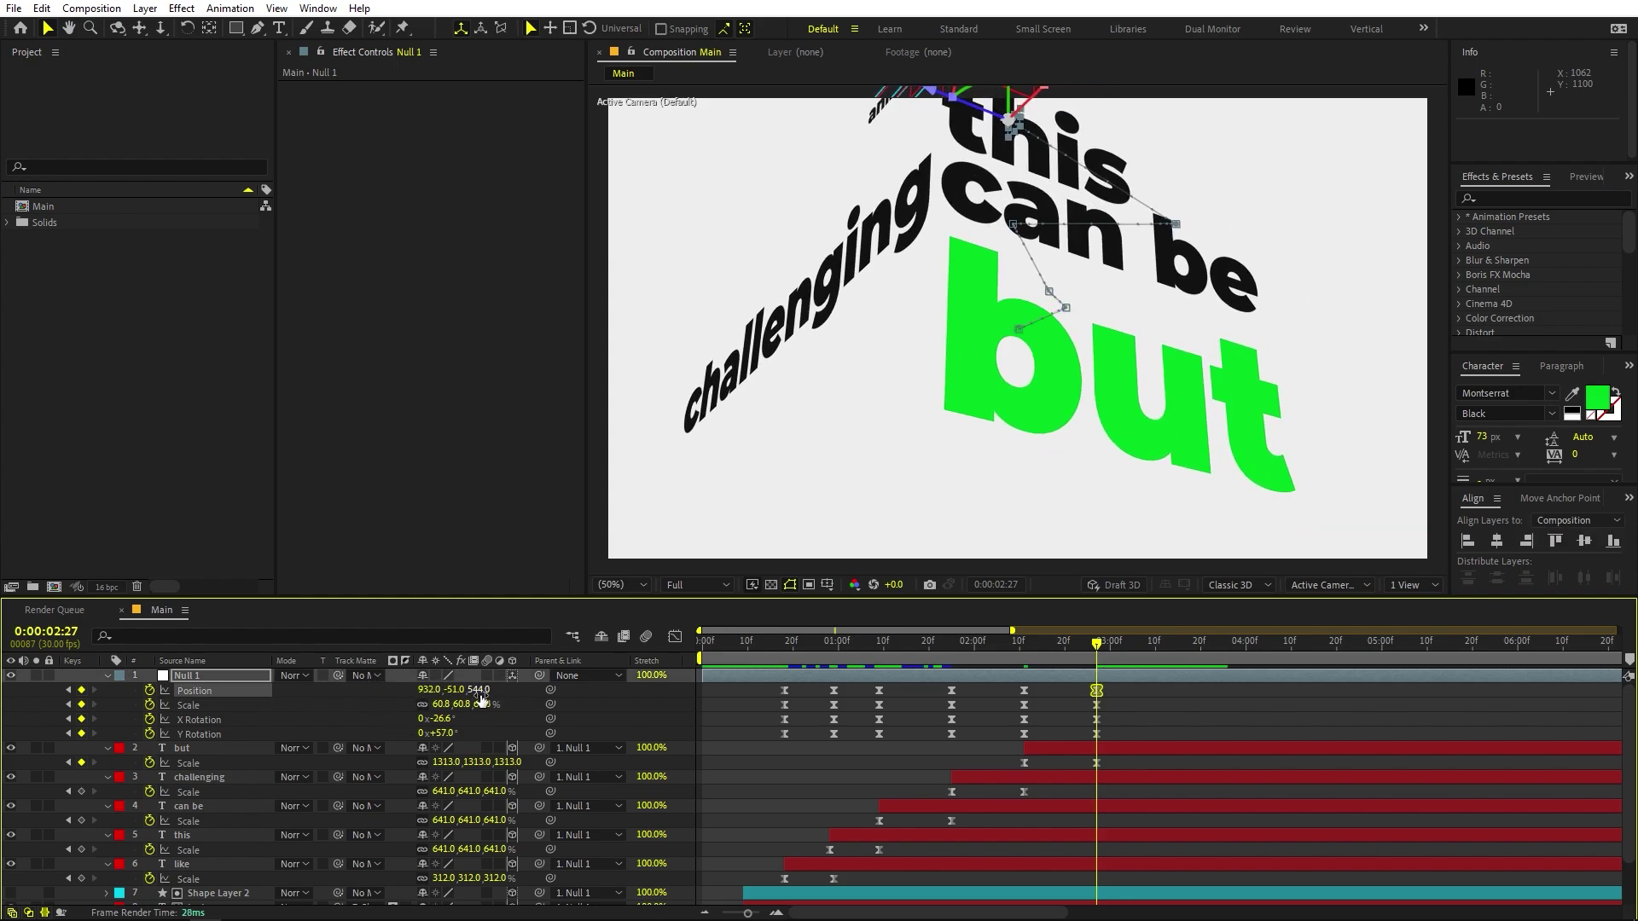
{"action": "left_click_drag", "start_coordinate": [482, 691], "coordinate": [118, 769]}
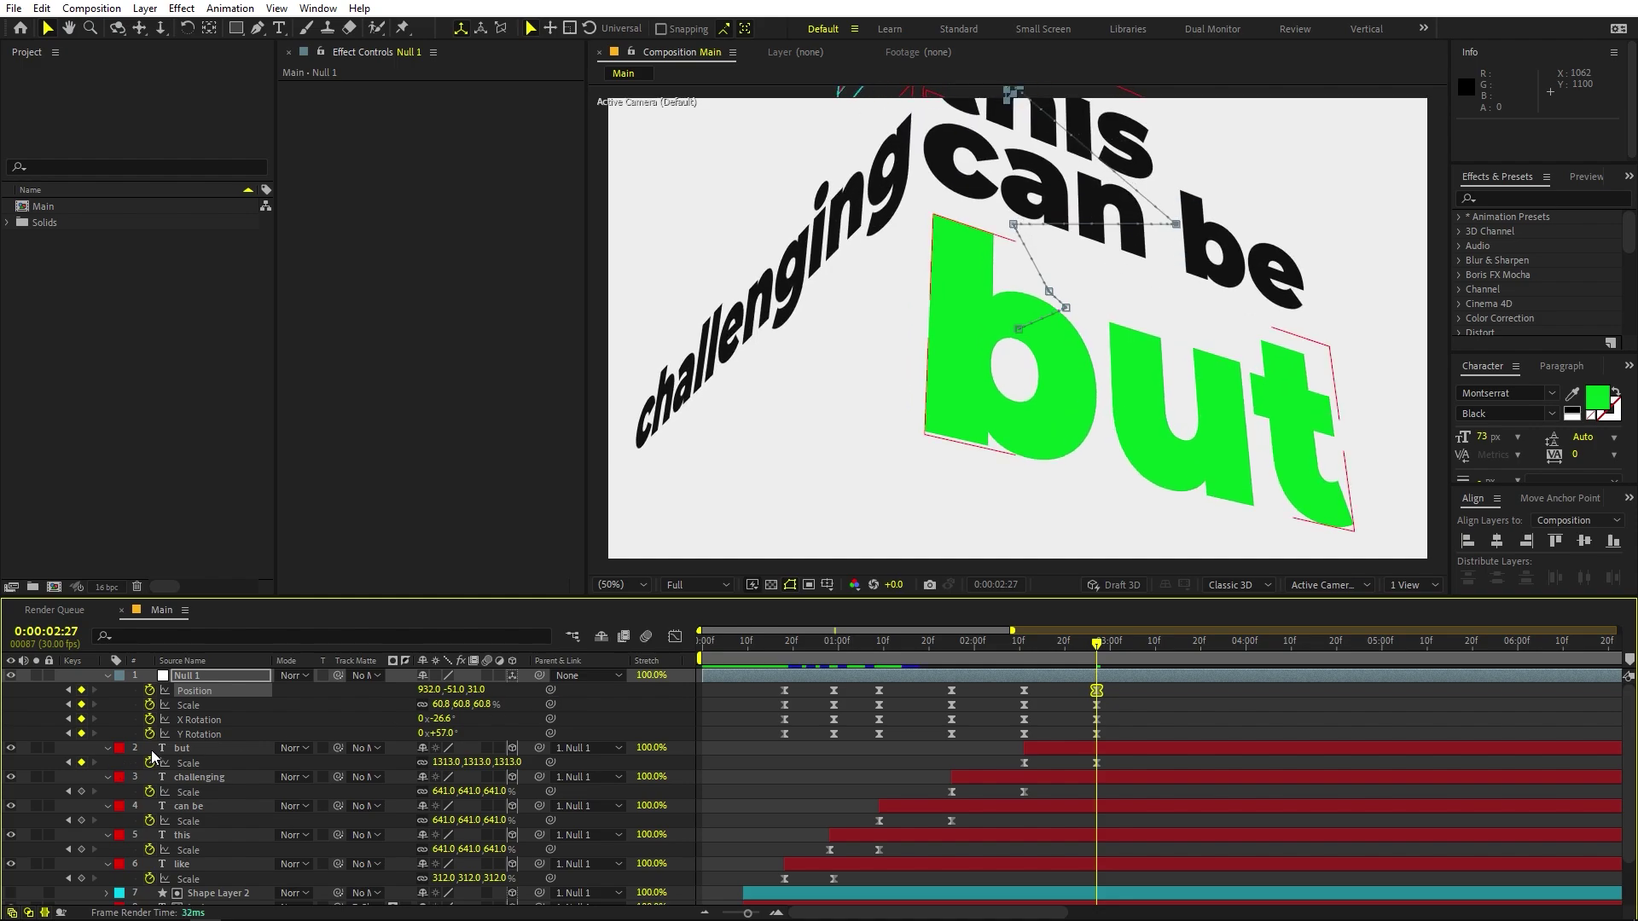
{"action": "left_click_drag", "start_coordinate": [425, 689], "coordinate": [334, 701]}
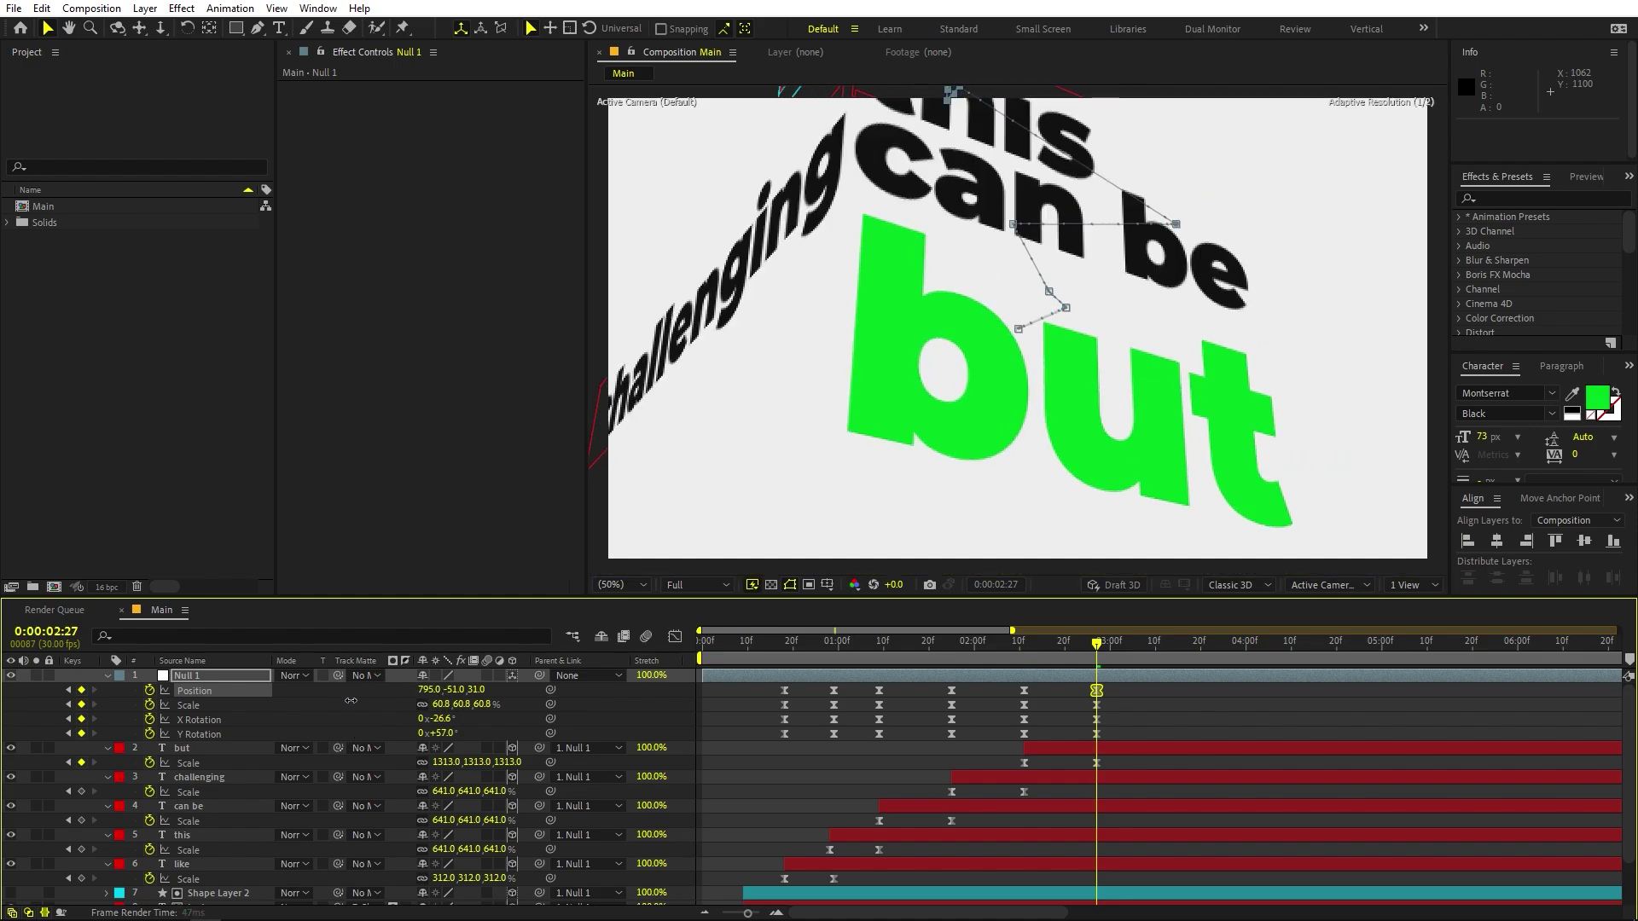
{"action": "left_click_drag", "start_coordinate": [457, 691], "coordinate": [348, 704]}
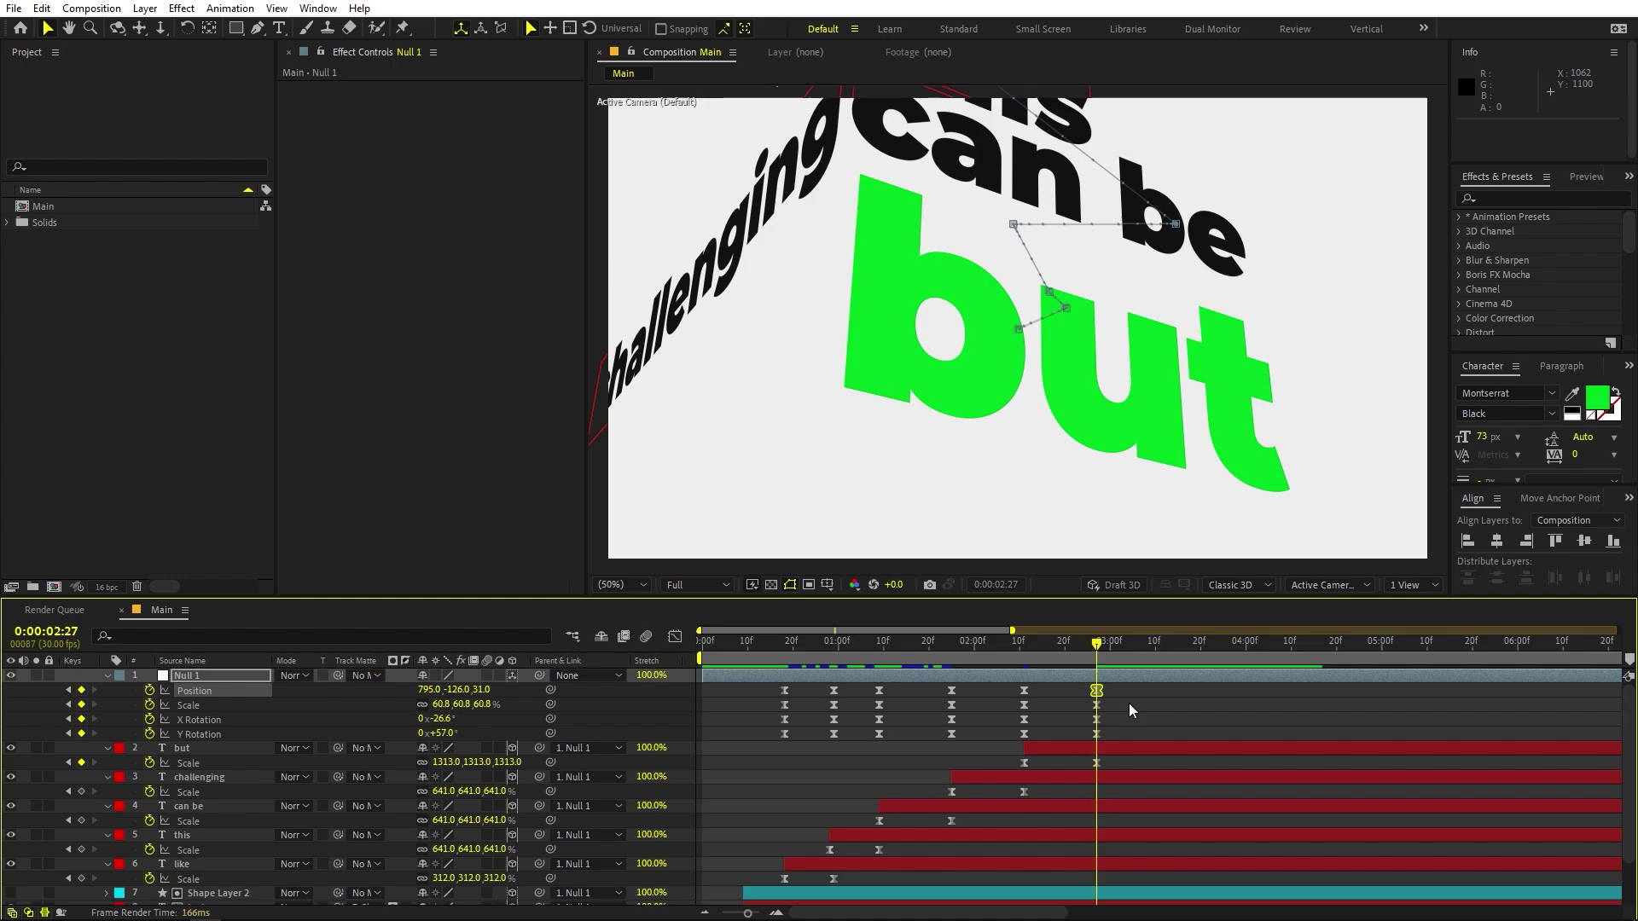
Adjust the speed curves of Null 1's keyframes at 0:00:02:11 and 0:00:02:27 in the Graph Editor.
{"action": "left_click_drag", "start_coordinate": [1126, 685], "coordinate": [985, 754]}
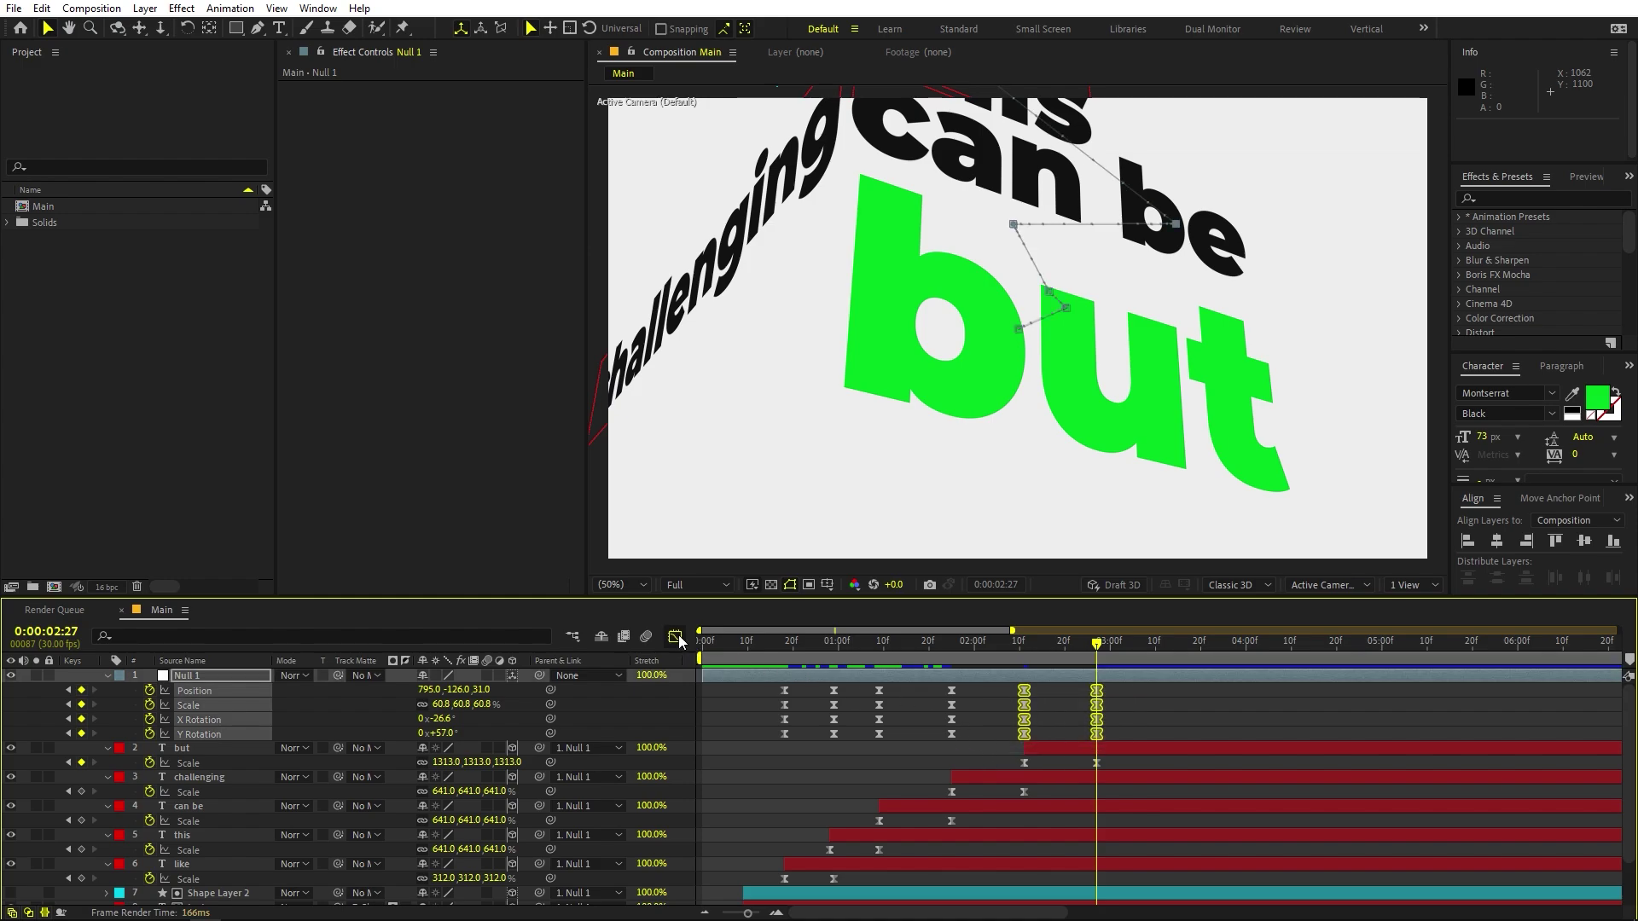
{"action": "left_click", "coordinate": [675, 637]}
{"action": "scroll", "coordinate": [1107, 842], "scroll_direction": "up", "scroll_amount": 2}
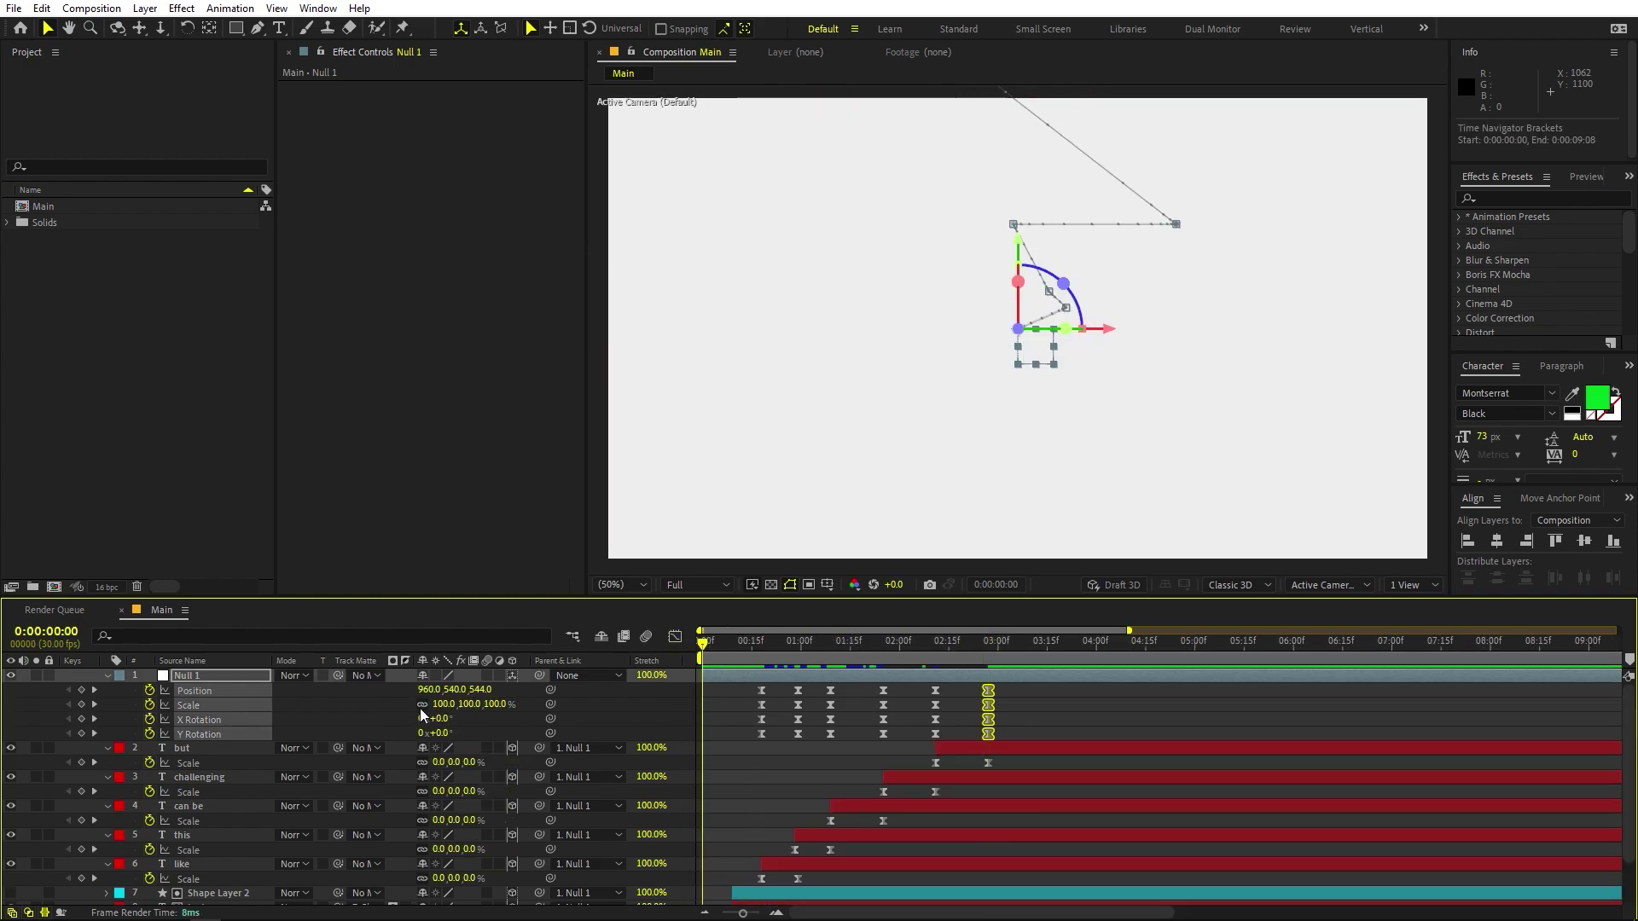
{"action": "left_click_drag", "start_coordinate": [419, 710], "coordinate": [605, 715]}
Preview the whole typography sequence from the first frame through the reveal of "but".
{"action": "key", "text": "Home"}
{"action": "key", "text": "space"}
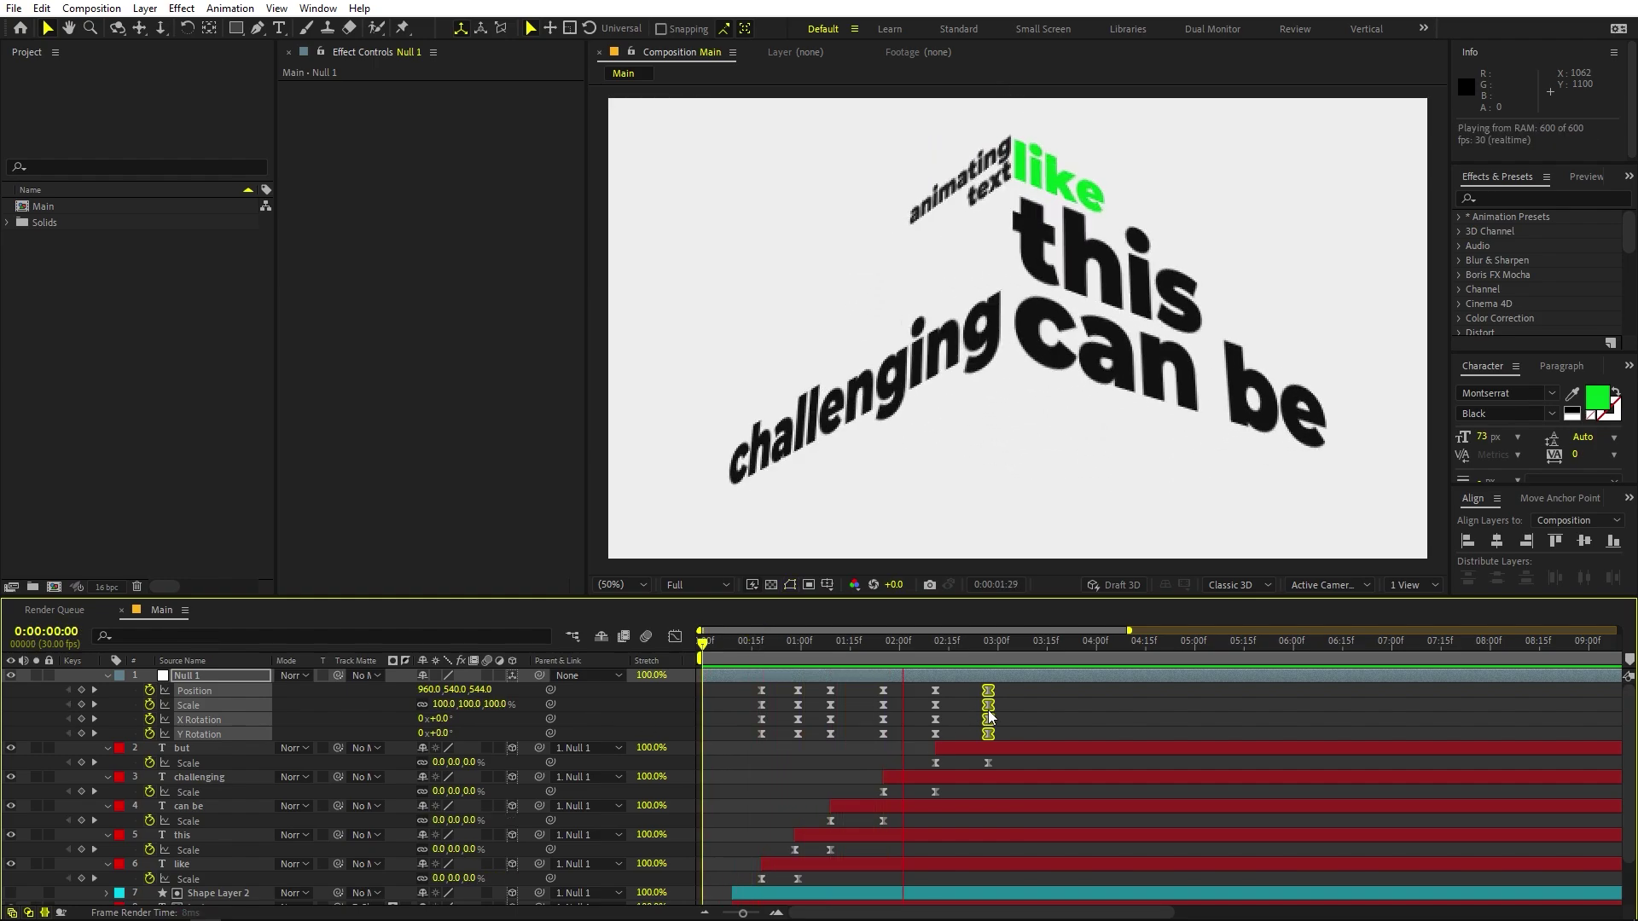
{"action": "key", "text": "space"}
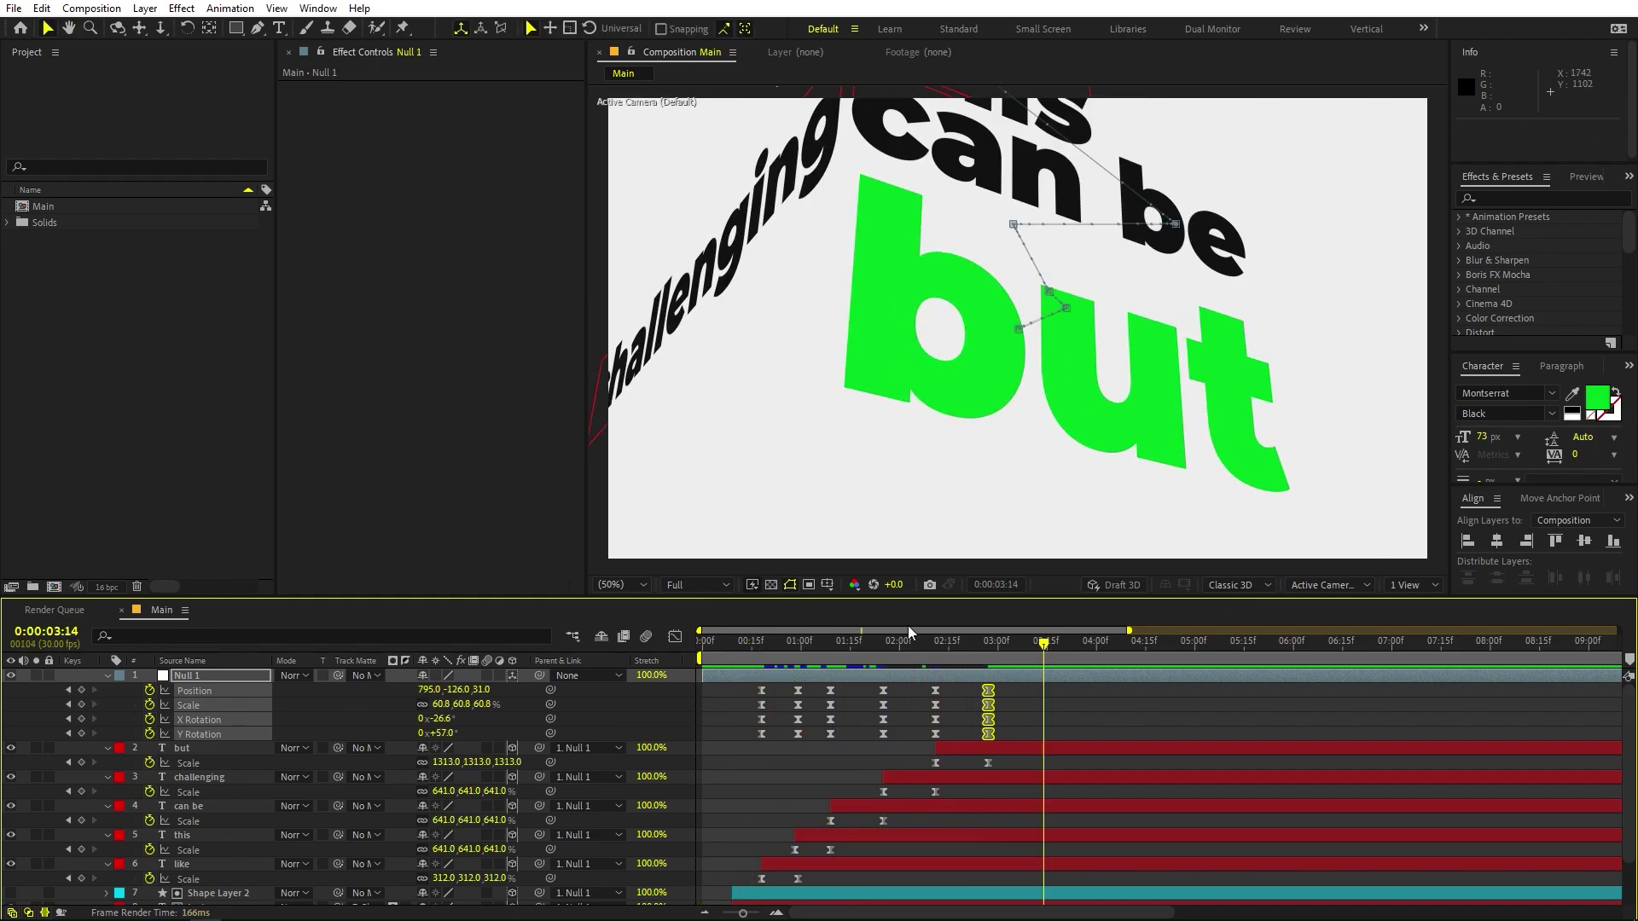
Set the current time to Null 1's last keyframes at 0:00:02:27 and clear the keyframe selection.
{"action": "left_click_drag", "start_coordinate": [924, 646], "coordinate": [992, 668]}
{"action": "left_click", "coordinate": [910, 752]}
{"action": "key", "text": "equal"}
{"action": "left_click_drag", "start_coordinate": [1139, 647], "coordinate": [1142, 663]}
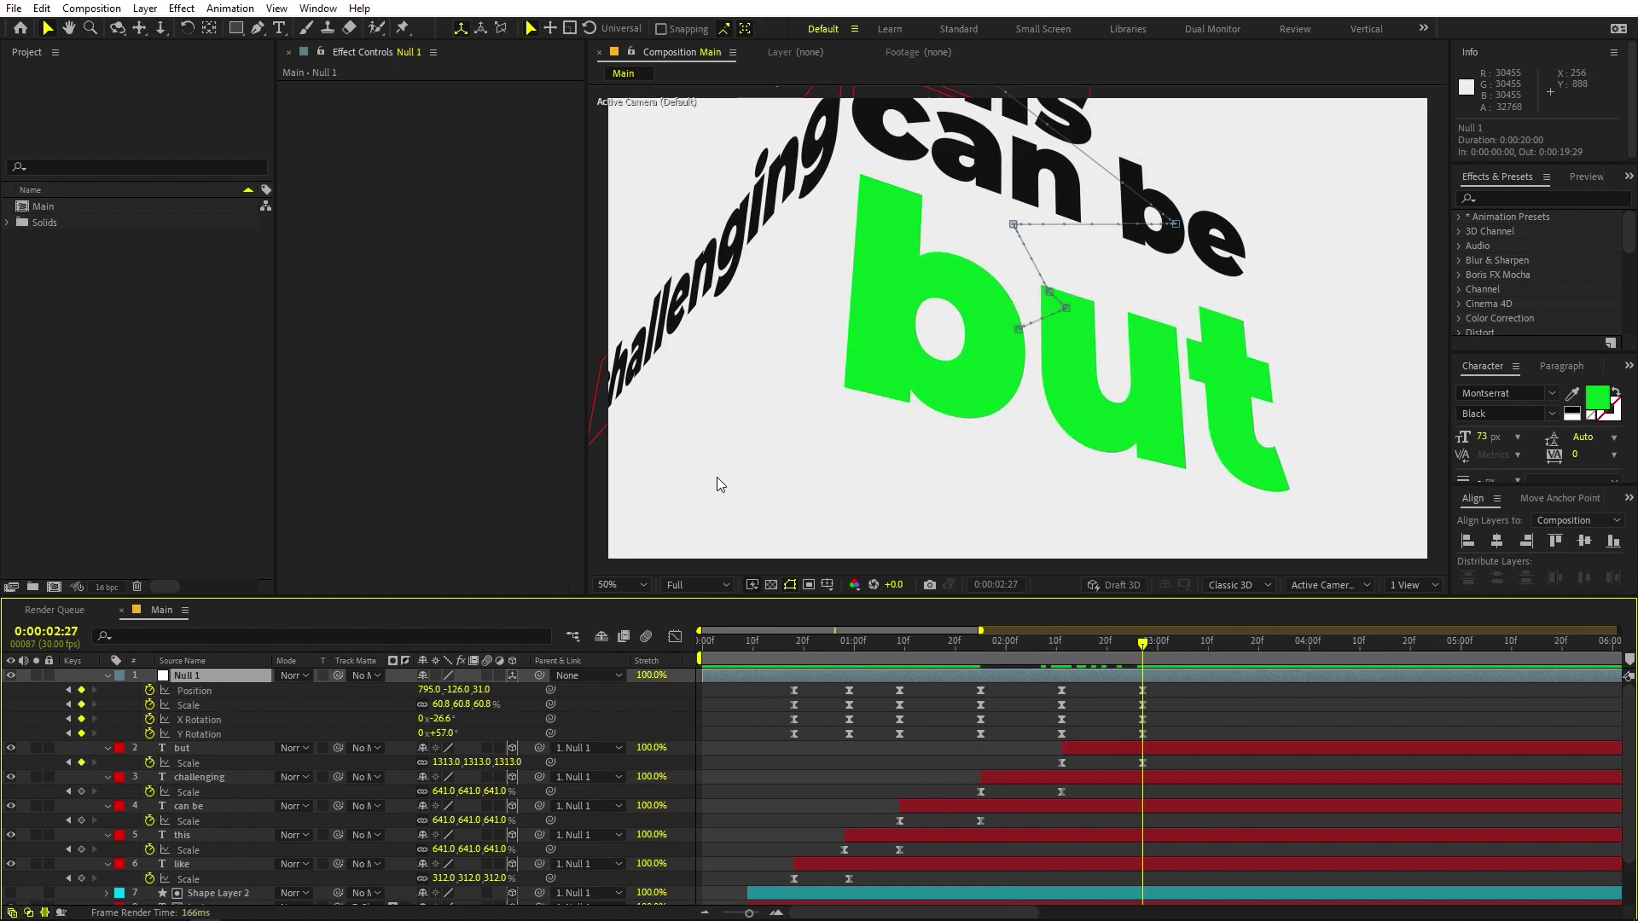